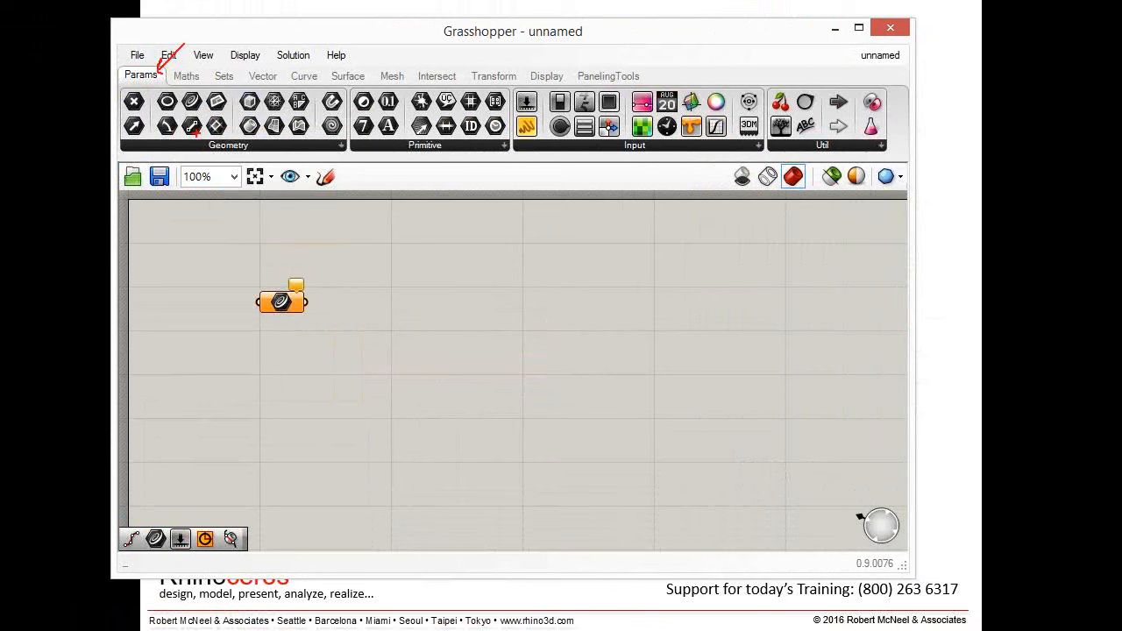
mouse_move(194, 133)
mouse_down()
mouse_move(215, 156)
mouse_move(254, 156)
mouse_move(221, 129)
mouse_up()
drag(226, 63, 196, 94)
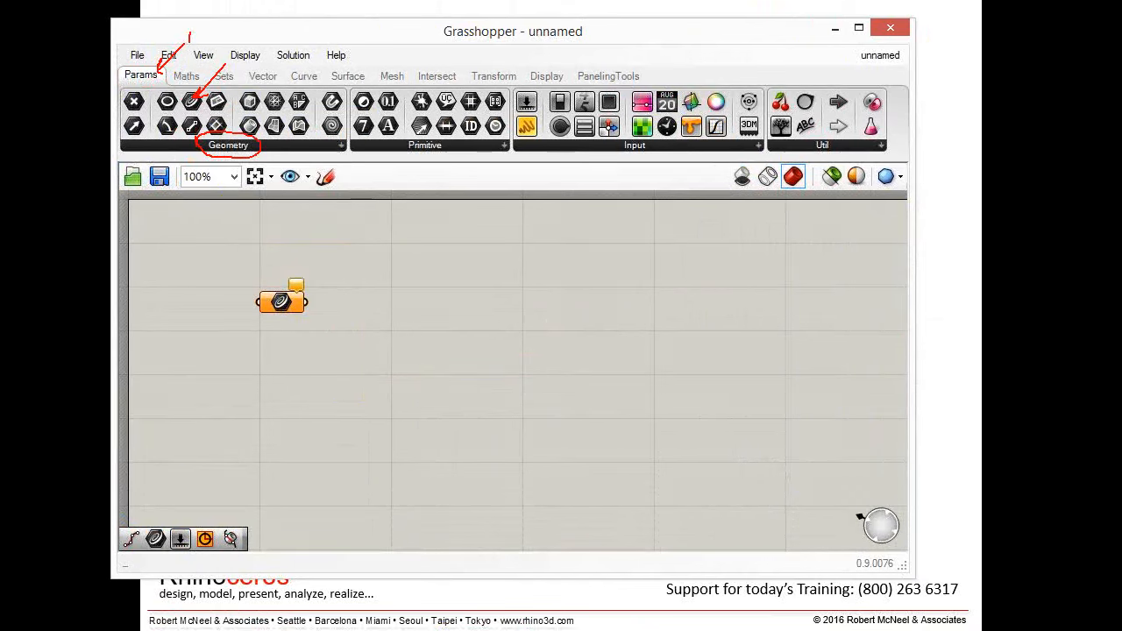
drag(264, 145, 279, 157)
mouse_move(244, 55)
mouse_down()
mouse_move(226, 56)
mouse_move(235, 68)
mouse_up()
key(Escape)
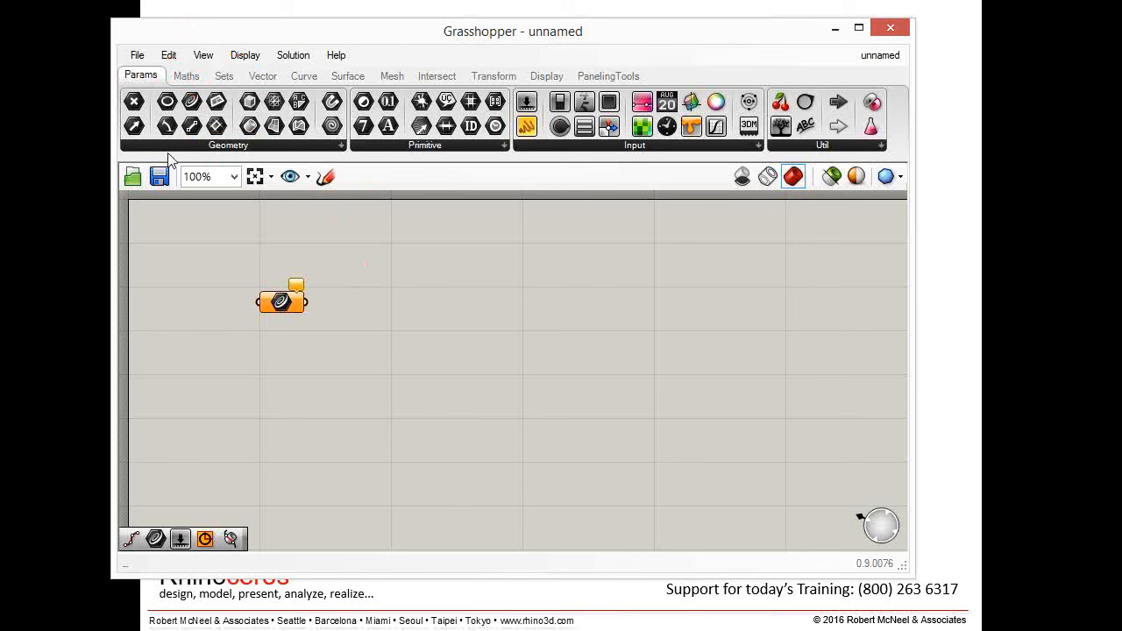
- Place a Construct Point component on the canvas below the geometry parameter
click(262, 76)
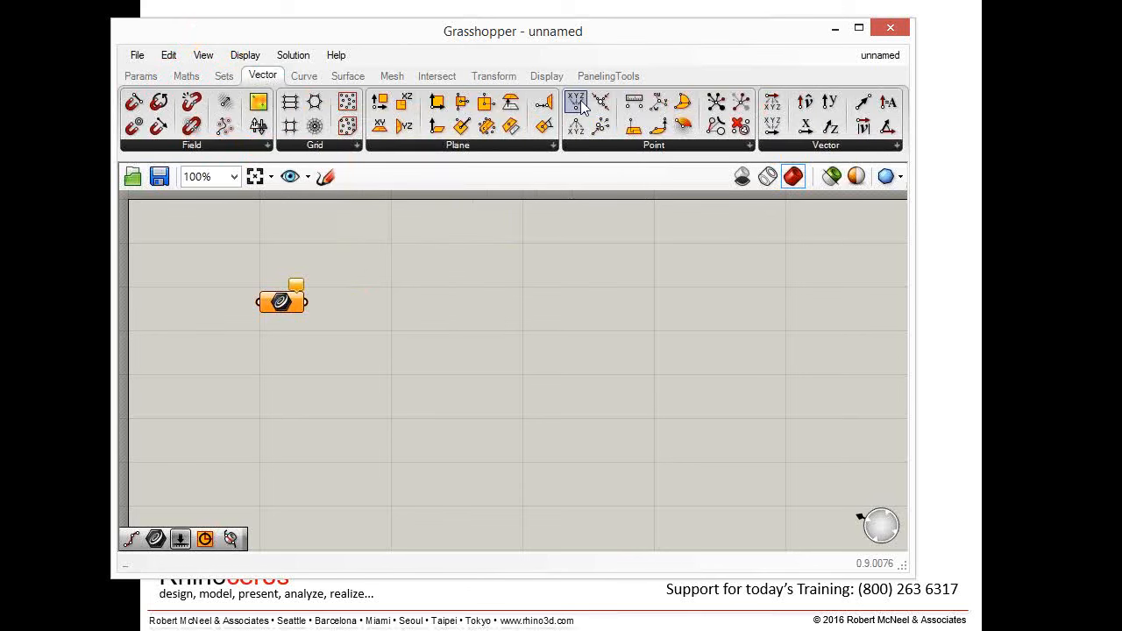
drag(576, 121, 298, 379)
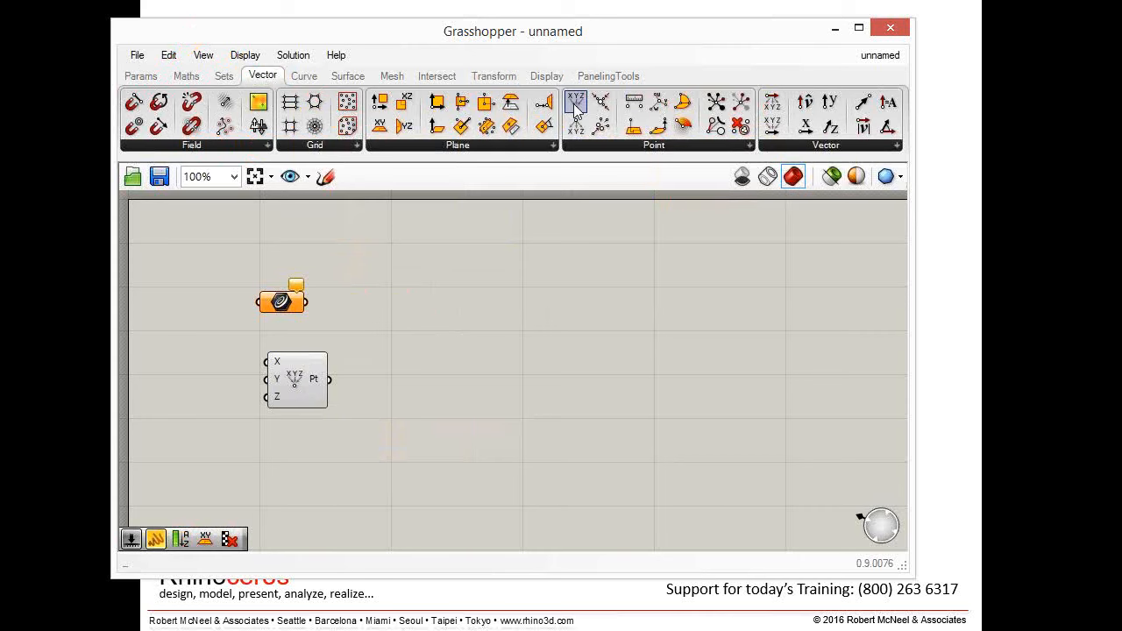
drag(300, 384, 297, 372)
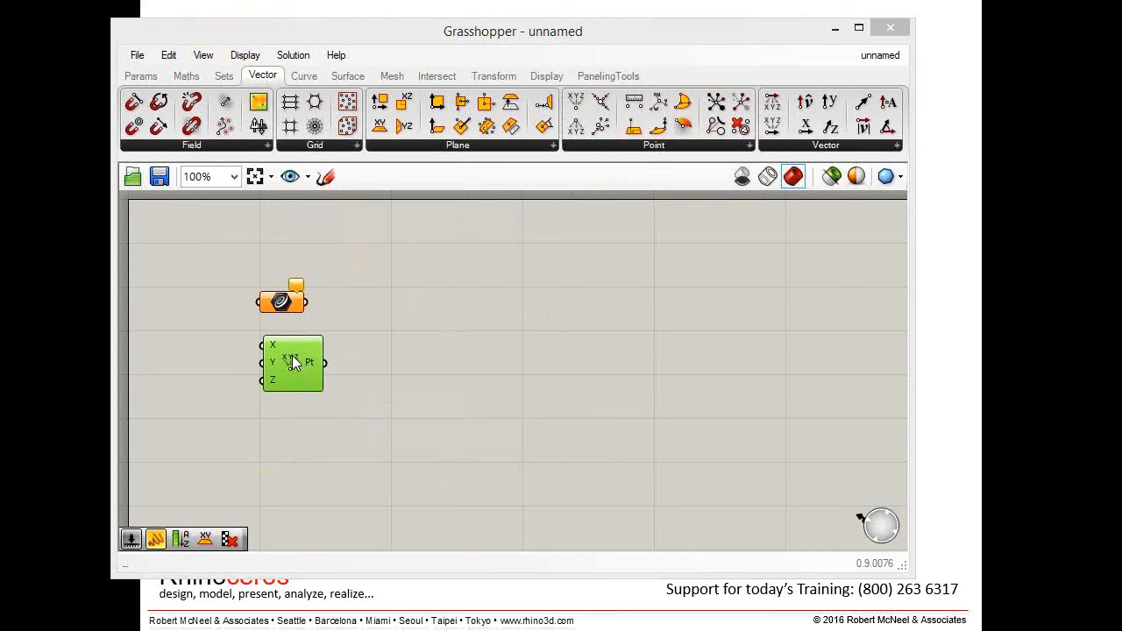
ctrl+alt+click(283, 301)
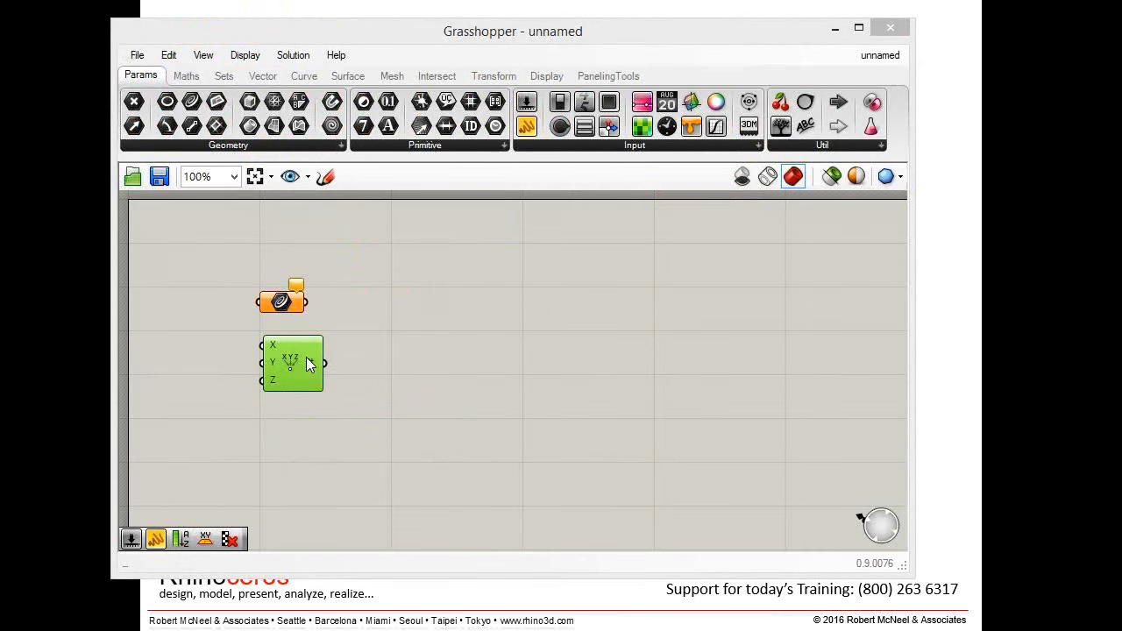
ctrl+alt+click(306, 356)
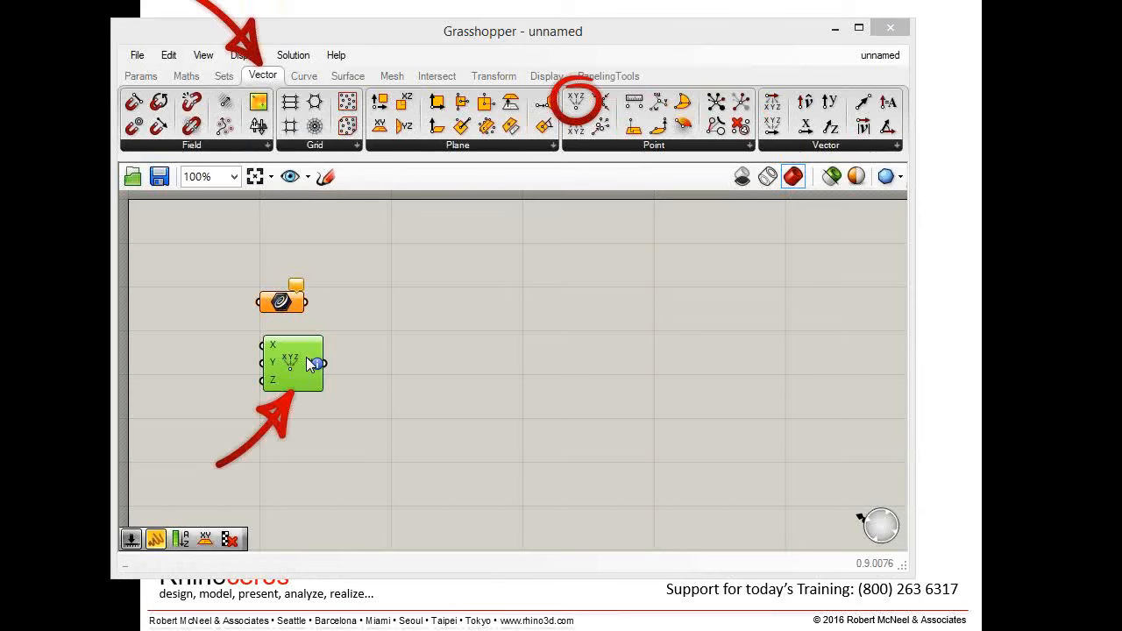
click(437, 343)
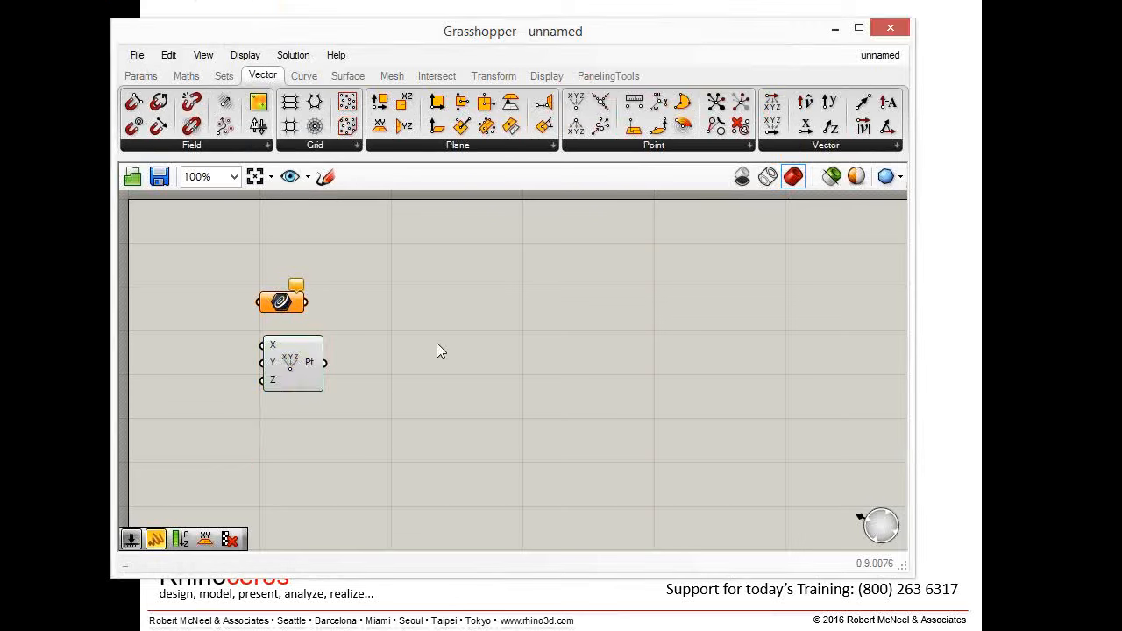
- Add a Series component through the canvas search and position it above the other components
double_click(437, 343)
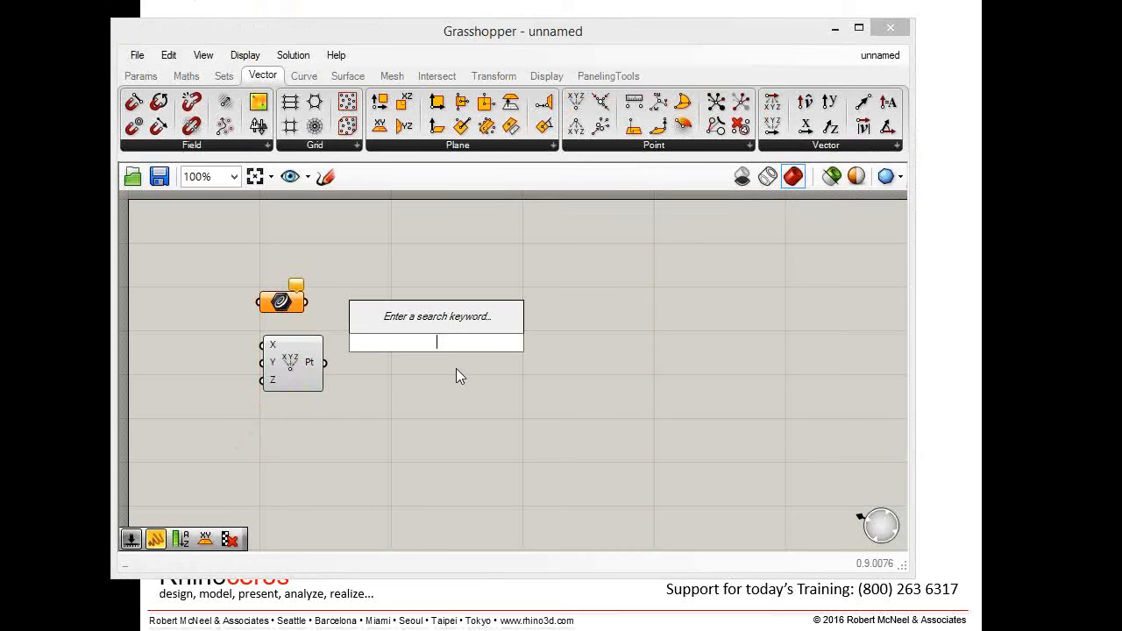
text(ser)
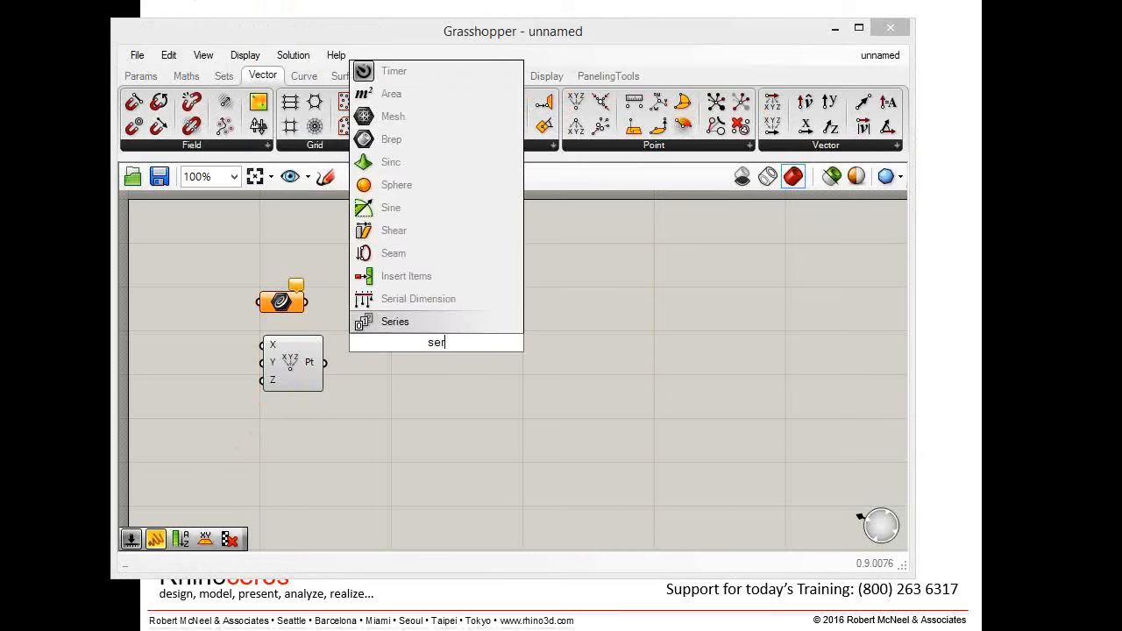
click(396, 322)
drag(439, 344, 468, 288)
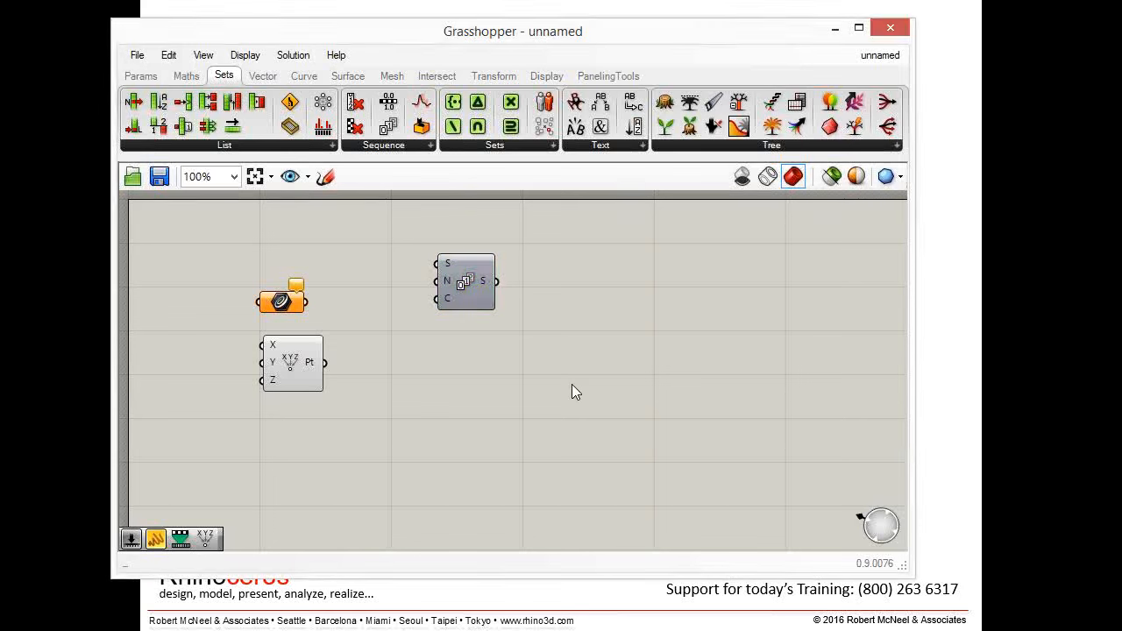
- Add a Random component through the canvas search and position it in the lower part of the canvas
double_click(572, 384)
text(ram)
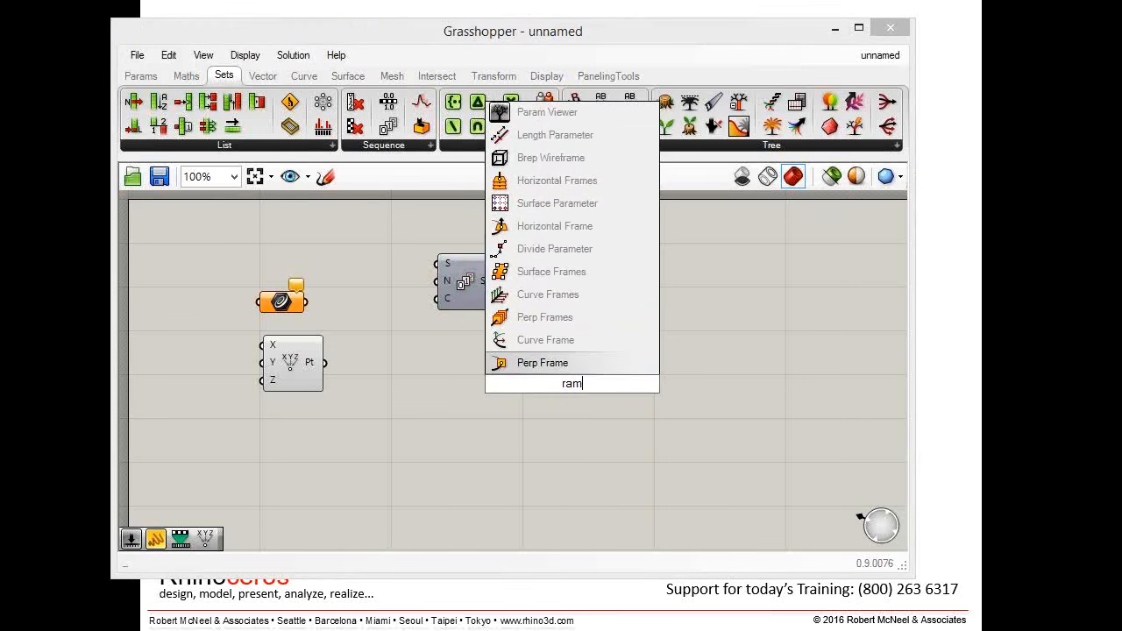
key(BackSpace)
text(n)
click(546, 345)
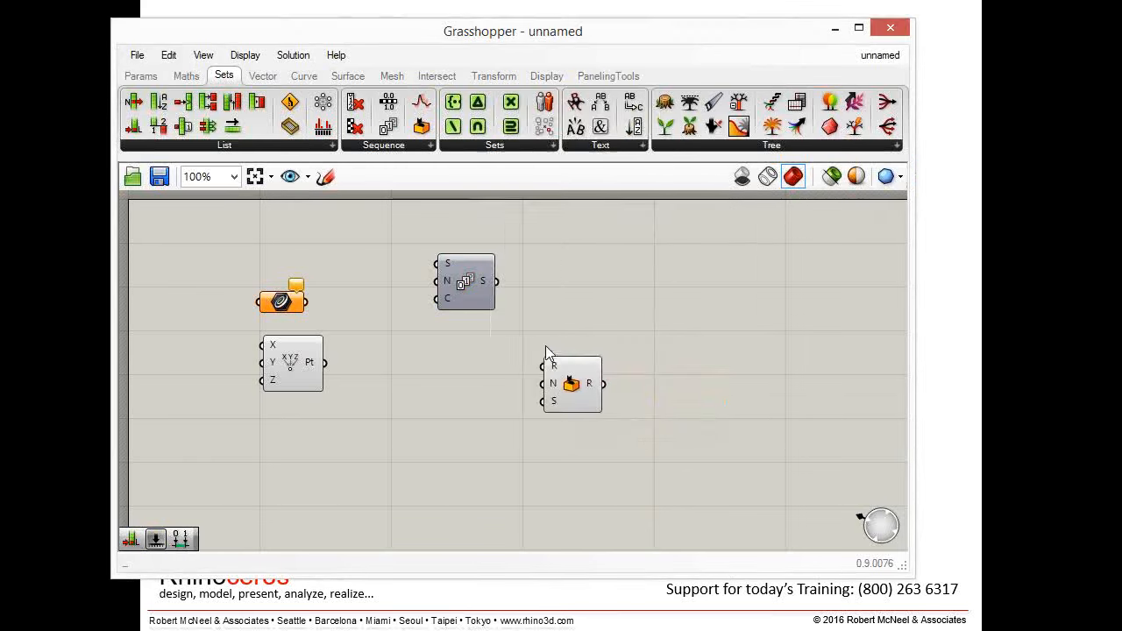
drag(563, 382, 473, 399)
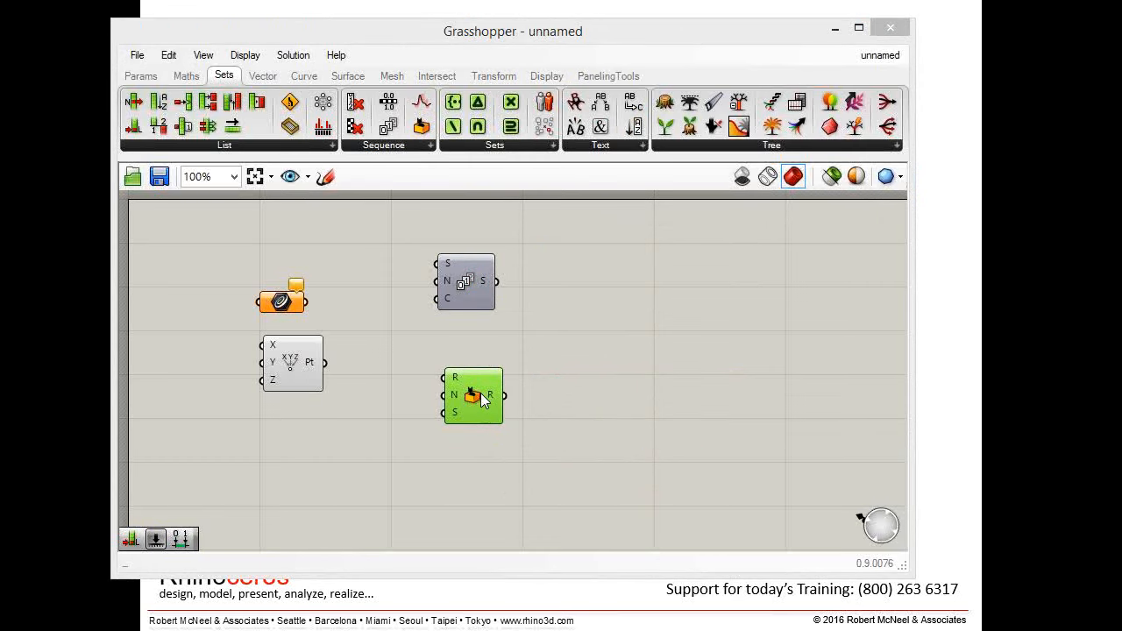
drag(480, 401, 479, 471)
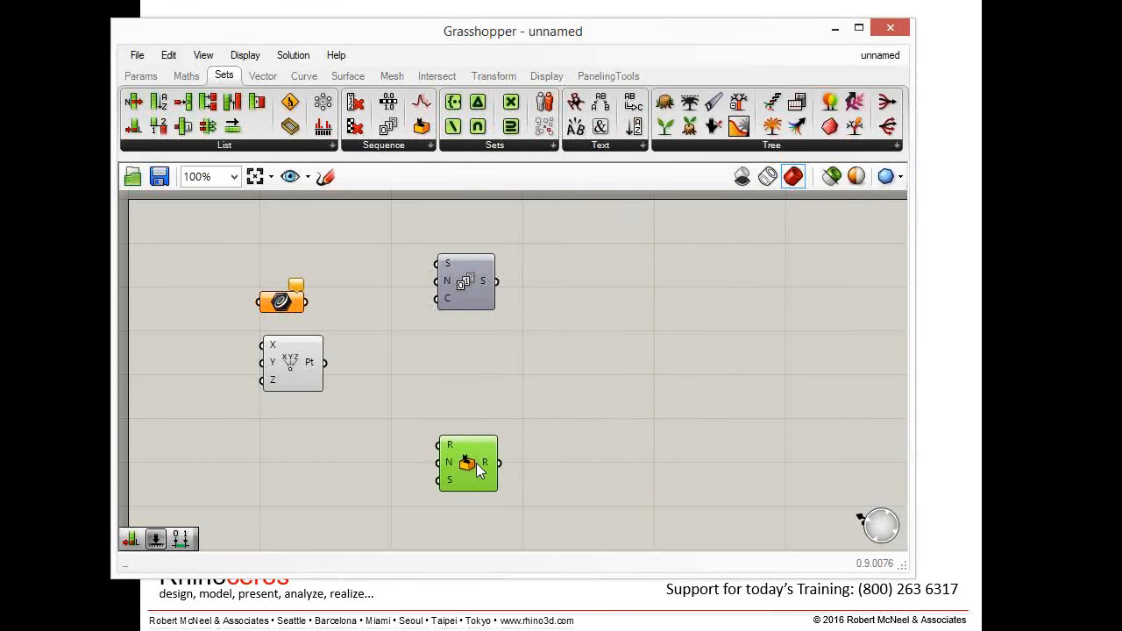
click(519, 416)
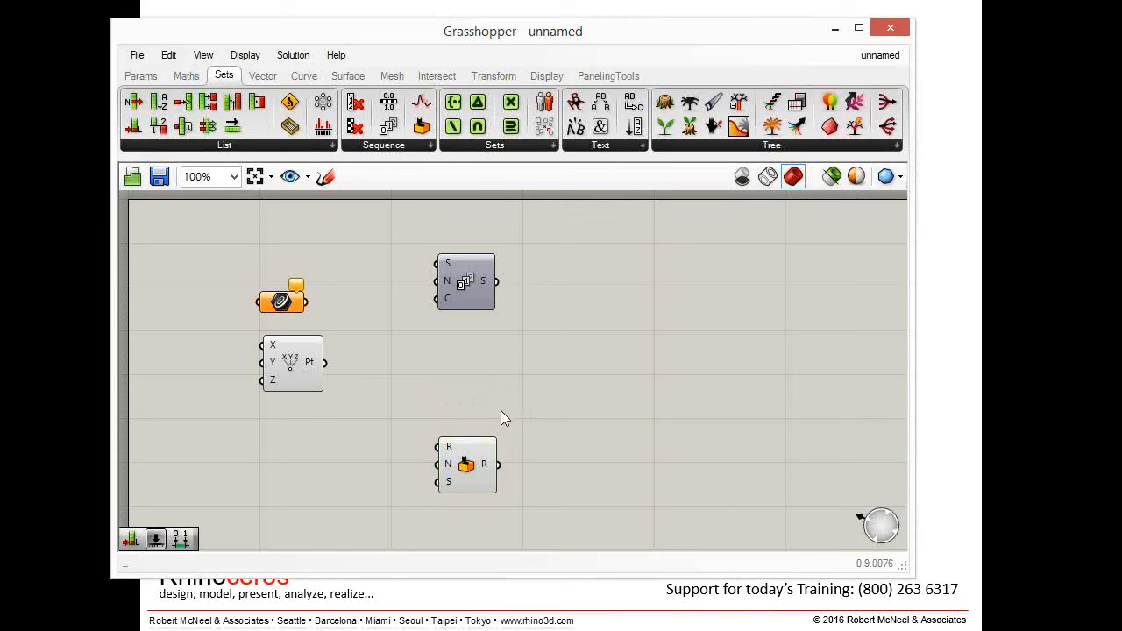
- Create a number slider with value 5 and place it to the right of the Construct Point component
double_click(566, 381)
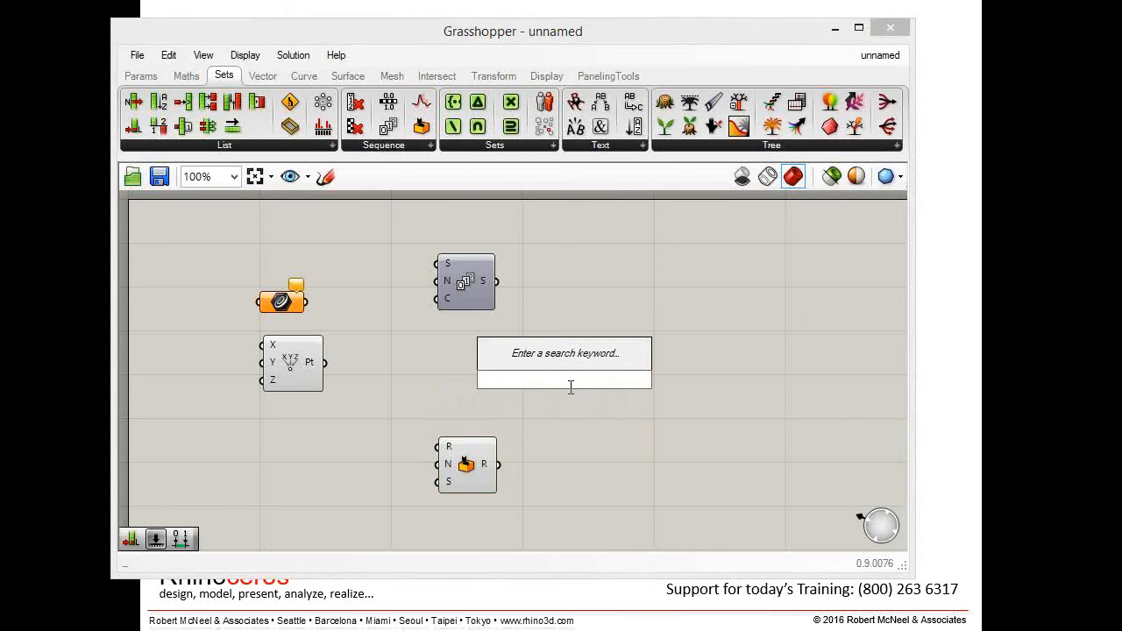
text(5)
key(Return)
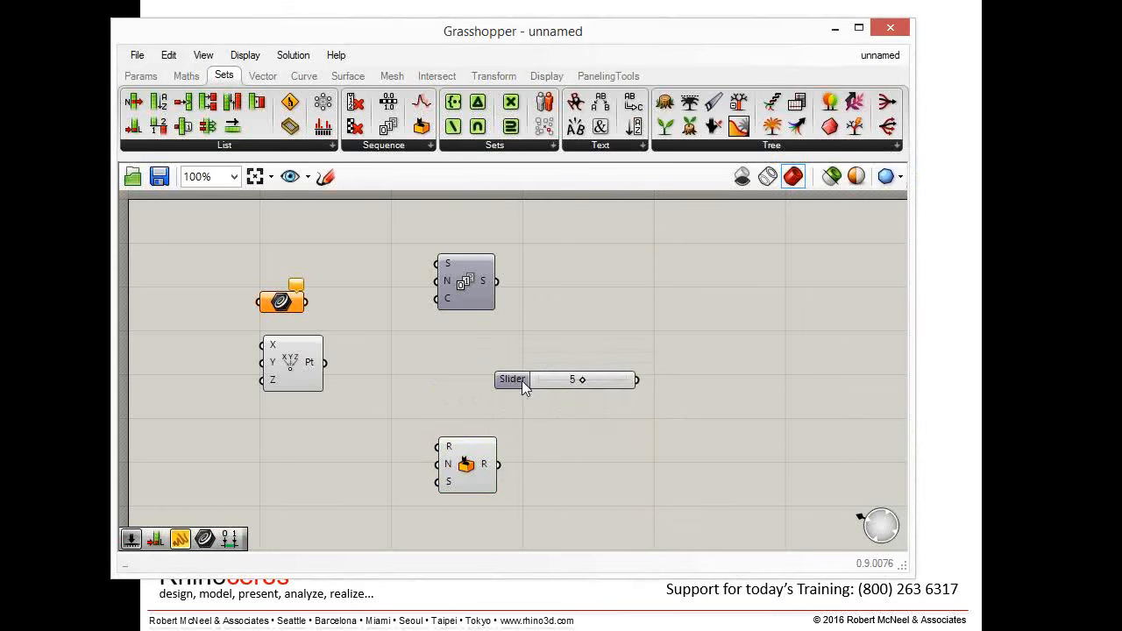
drag(524, 379, 520, 356)
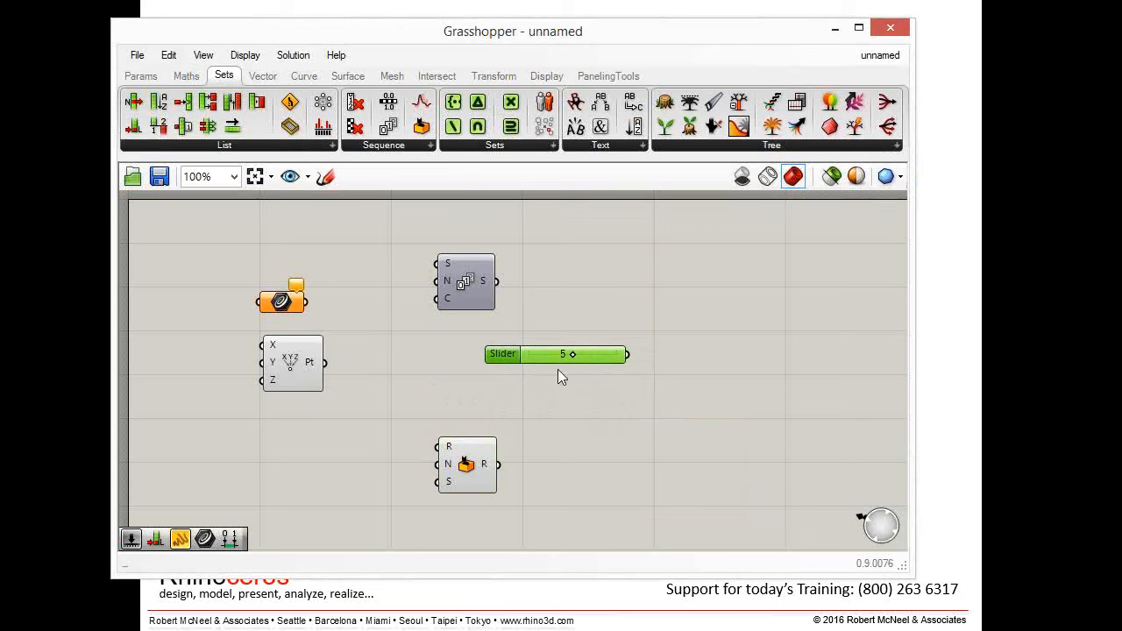
- Create a number slider with range 0 to 25.0 and value 5, placed just below the first slider
double_click(583, 438)
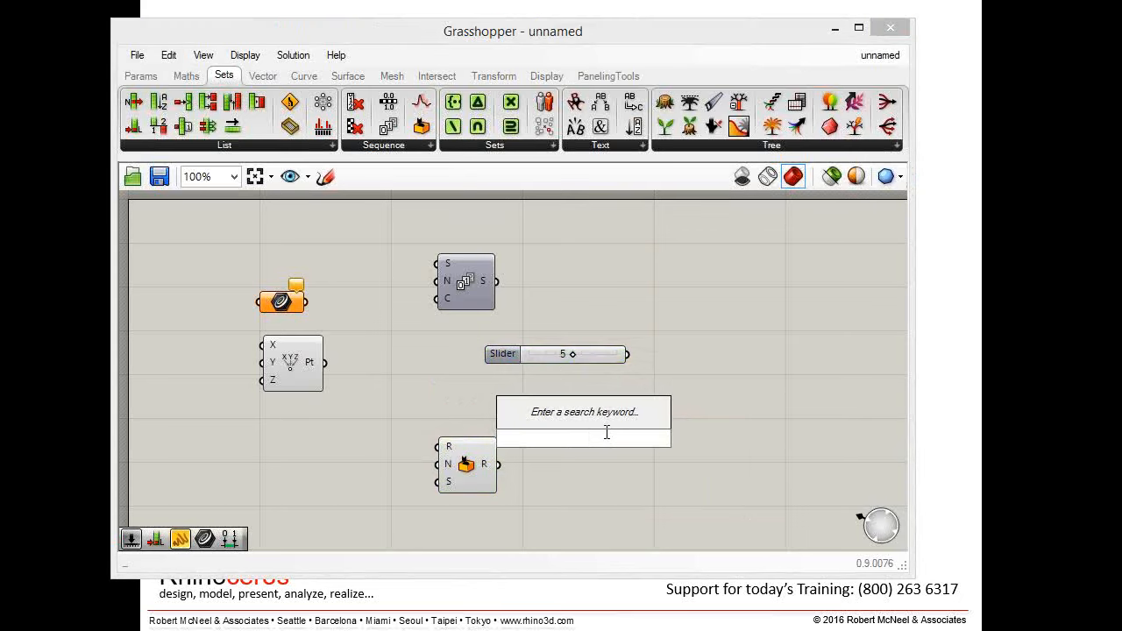
text(0<)
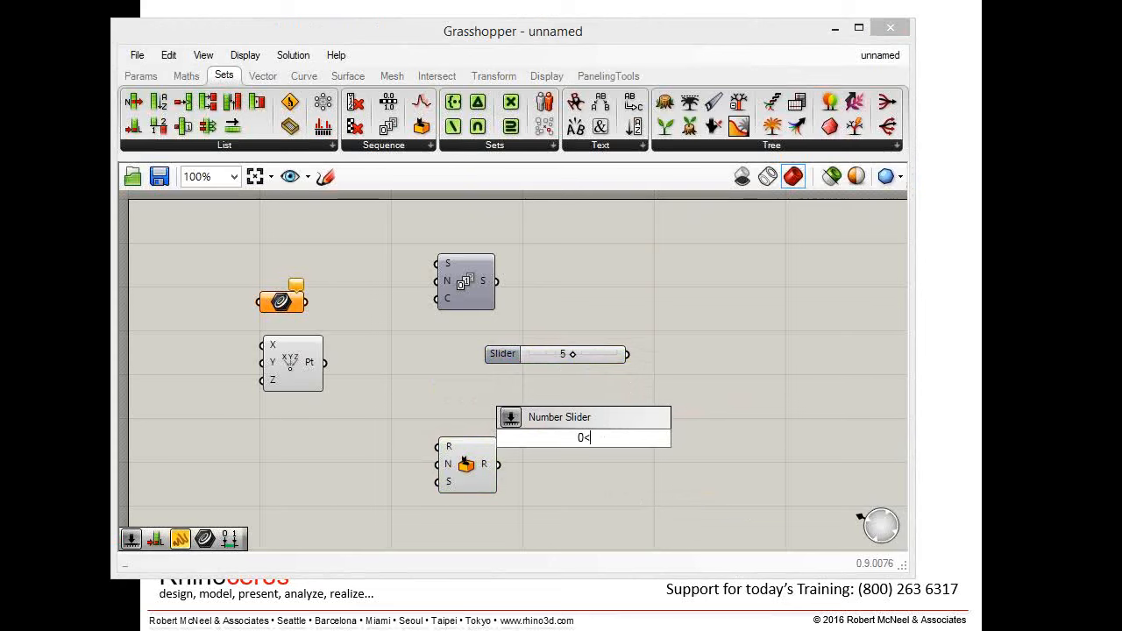
text(5<25.0)
key(Return)
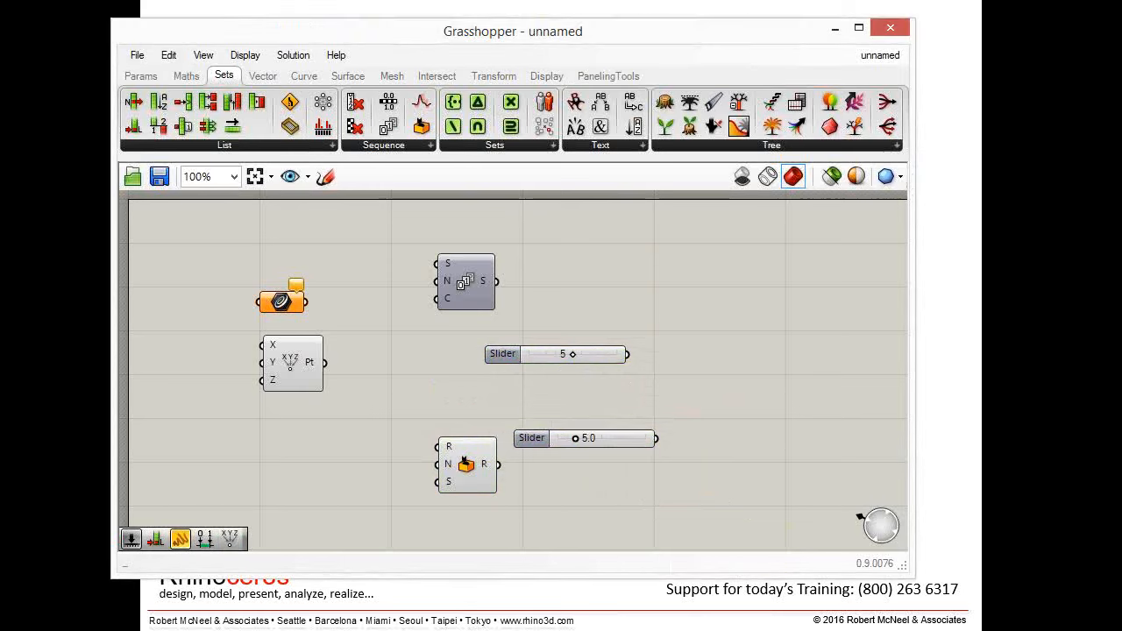
click(535, 440)
drag(535, 440, 507, 396)
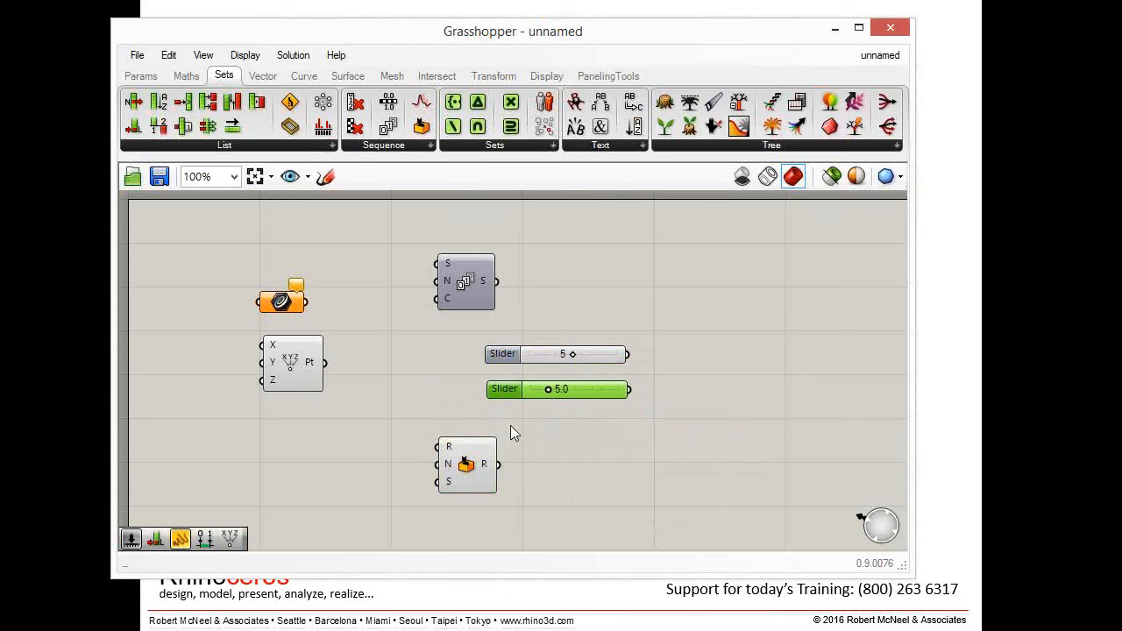
- Move the Random and Series components closer to the left column of components
drag(466, 465, 357, 444)
drag(466, 287, 364, 249)
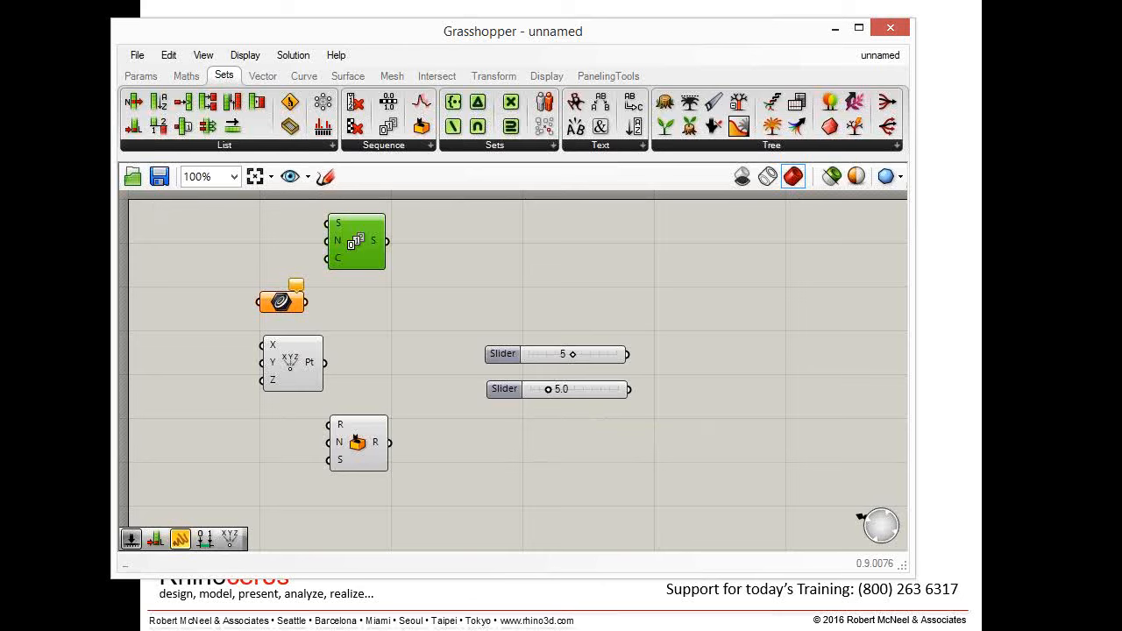
drag(401, 35, 375, 46)
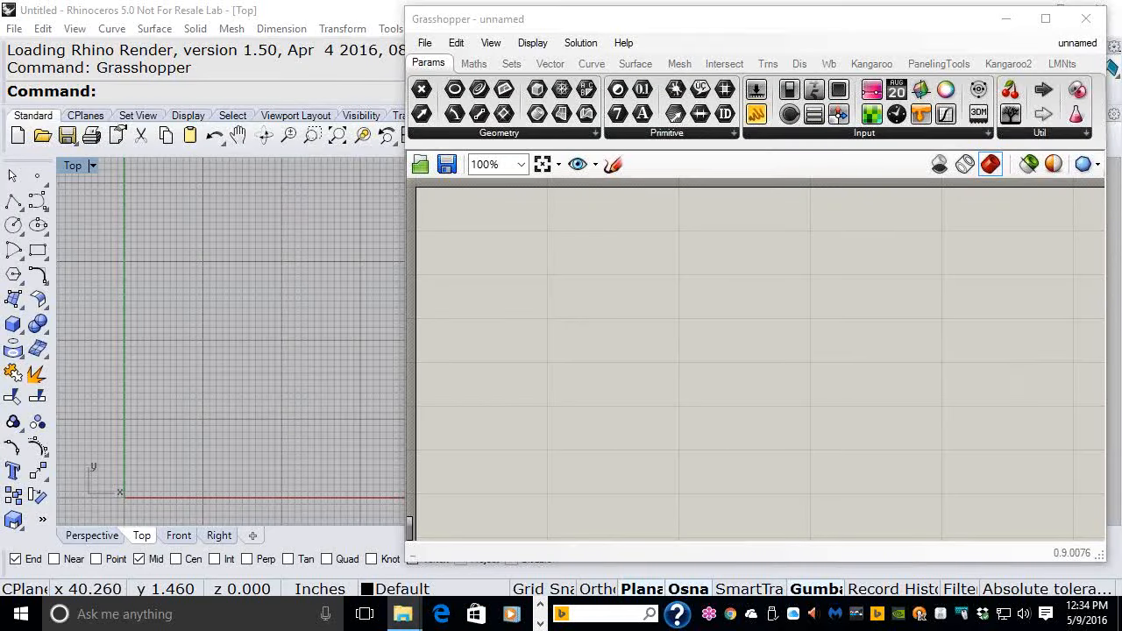
drag(1121, 43, 628, 43)
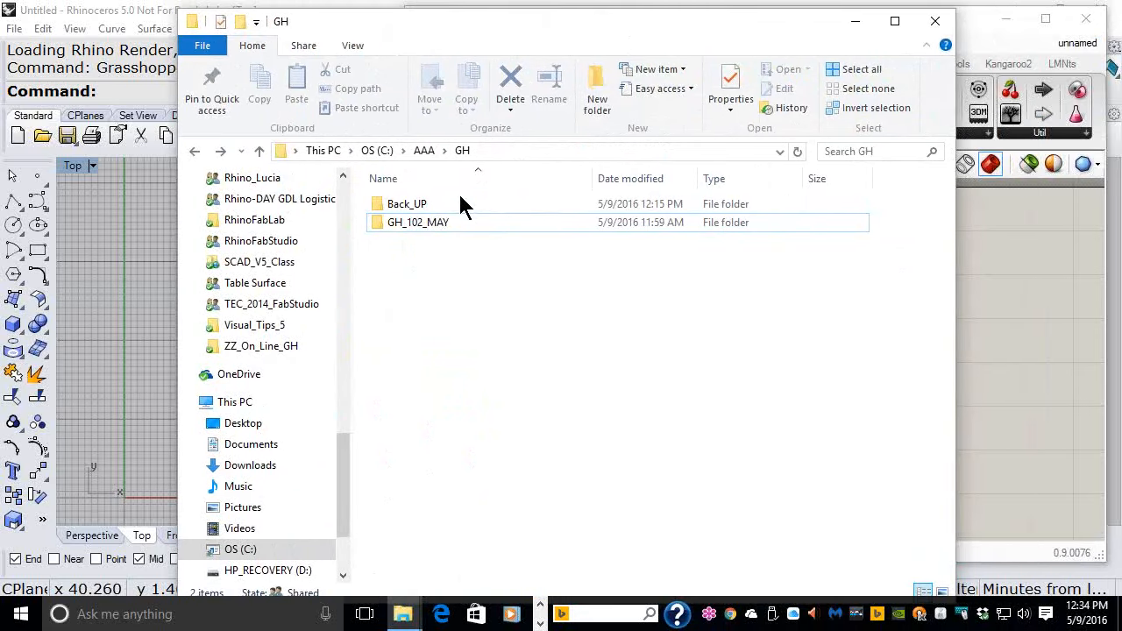
- Open the GH_102_MAY folder and create a new folder named Day_01 inside it
double_click(376, 225)
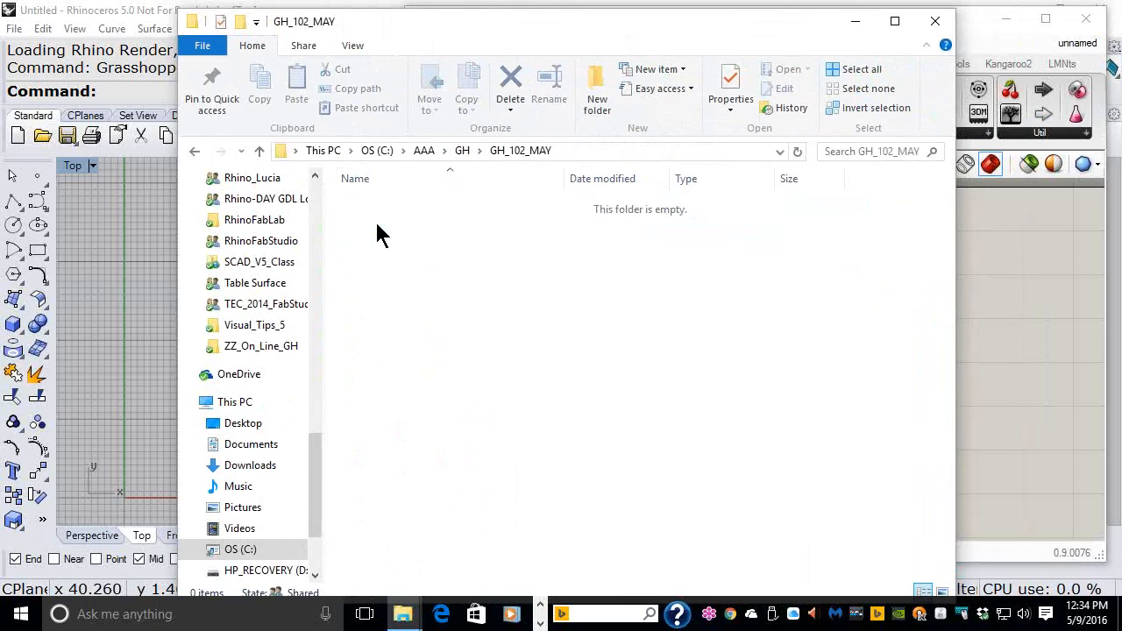
click(594, 88)
text(Da)
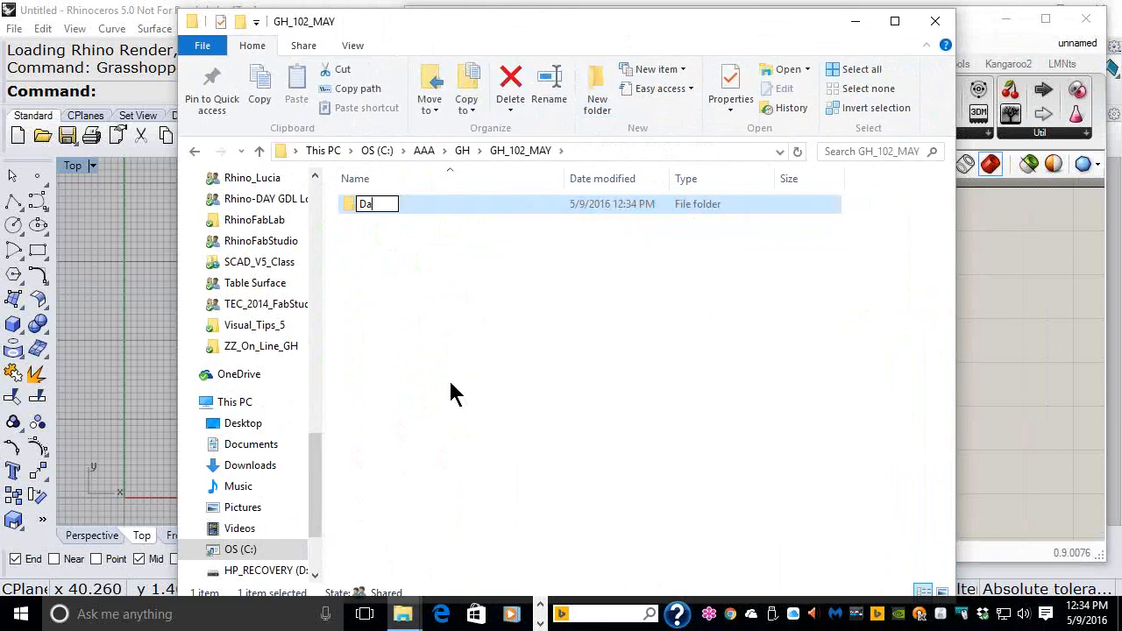
text(y_01)
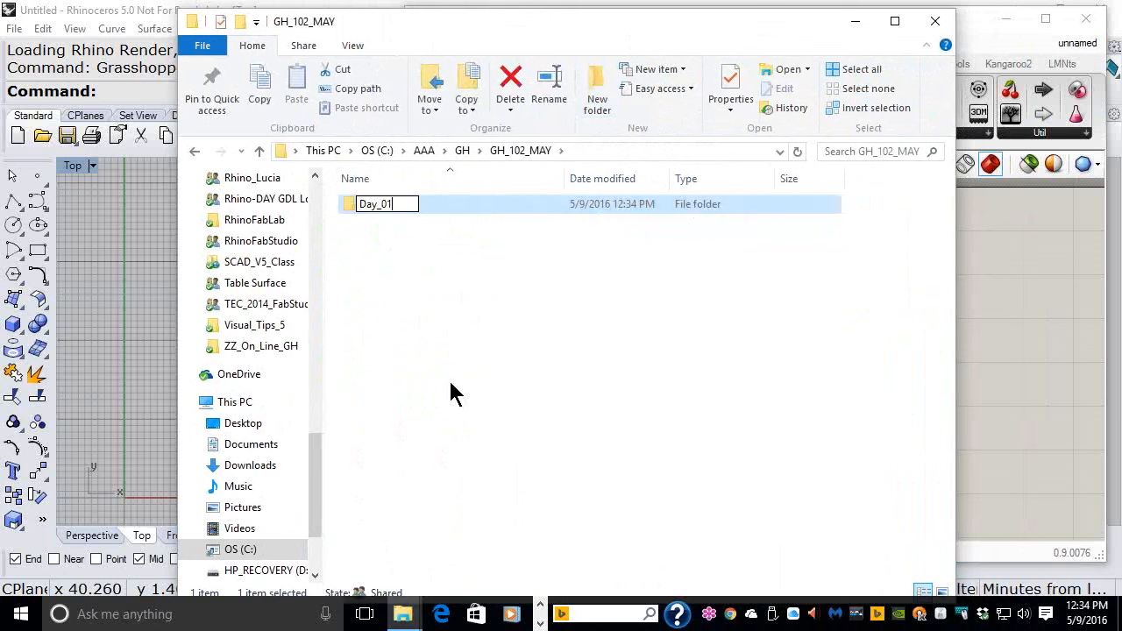
key(Return)
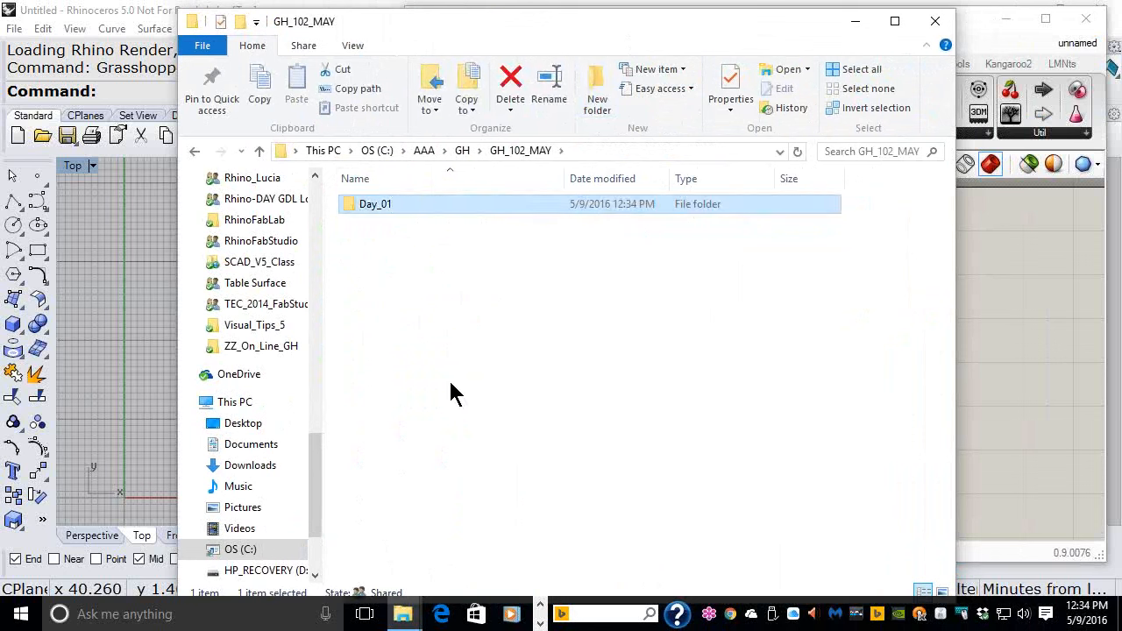
- Create two more new folders and rename the first one Day_02
click(604, 100)
click(604, 101)
click(379, 224)
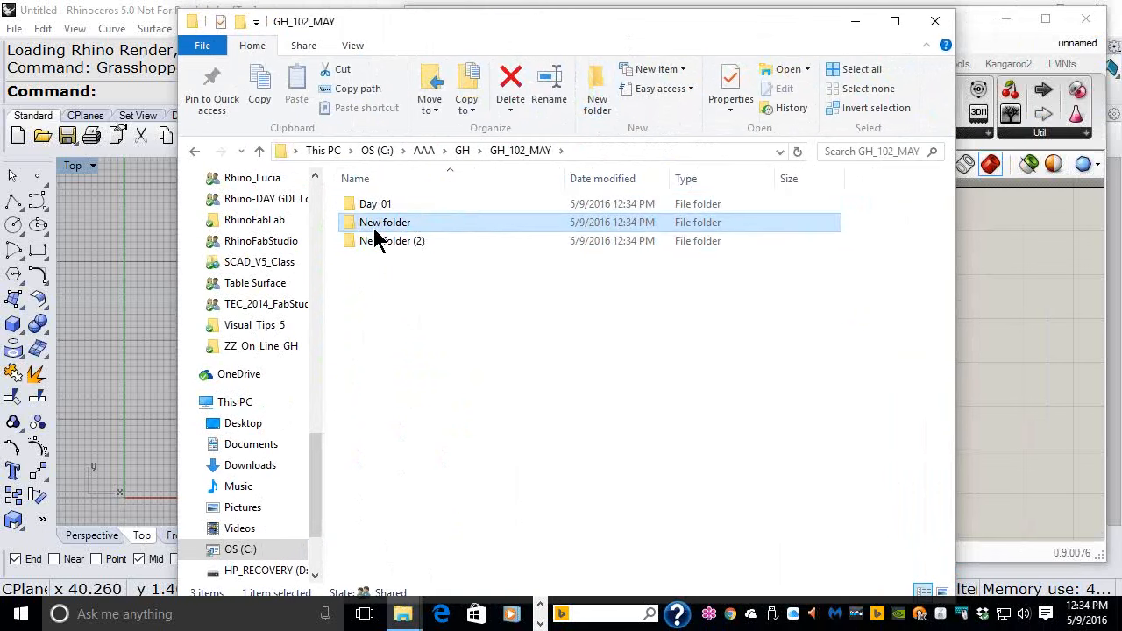
click(374, 224)
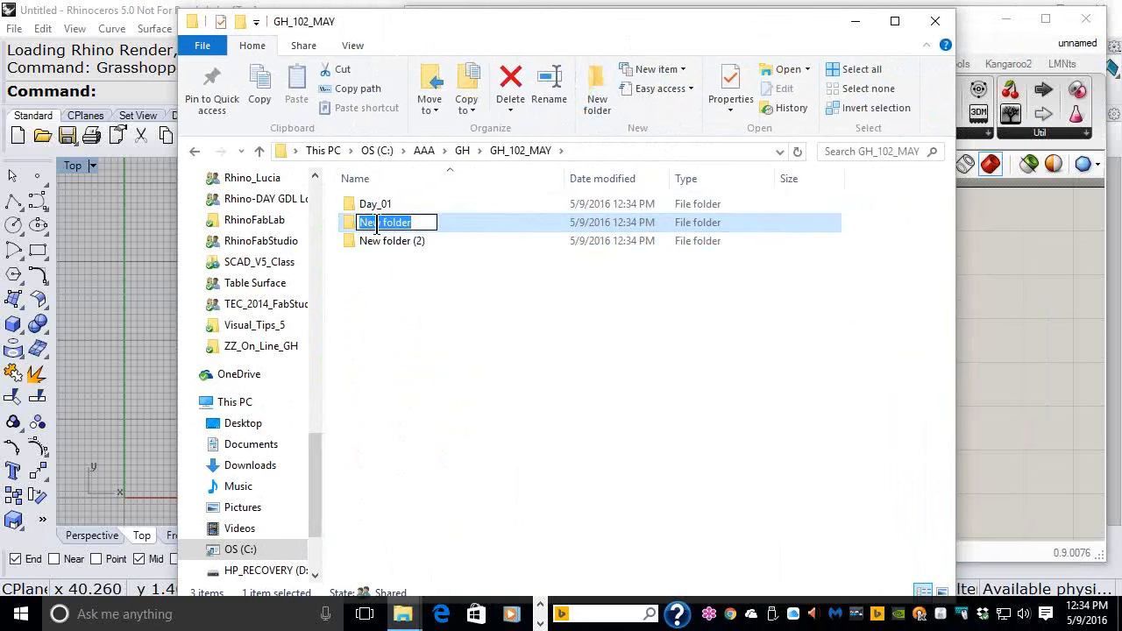
text(Day_02)
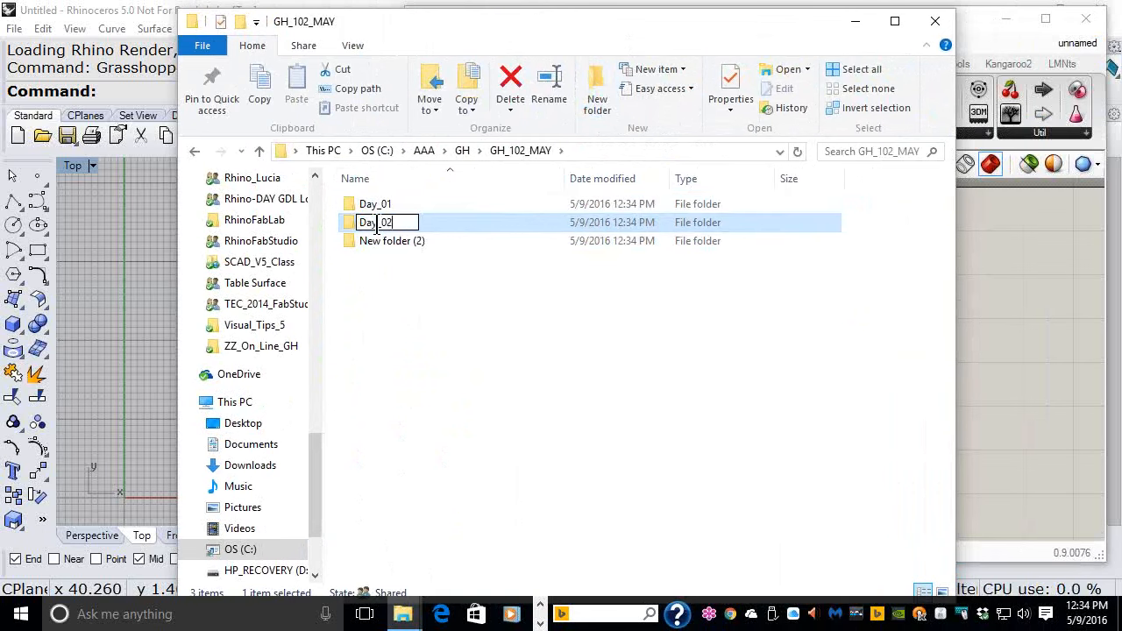
key(Return)
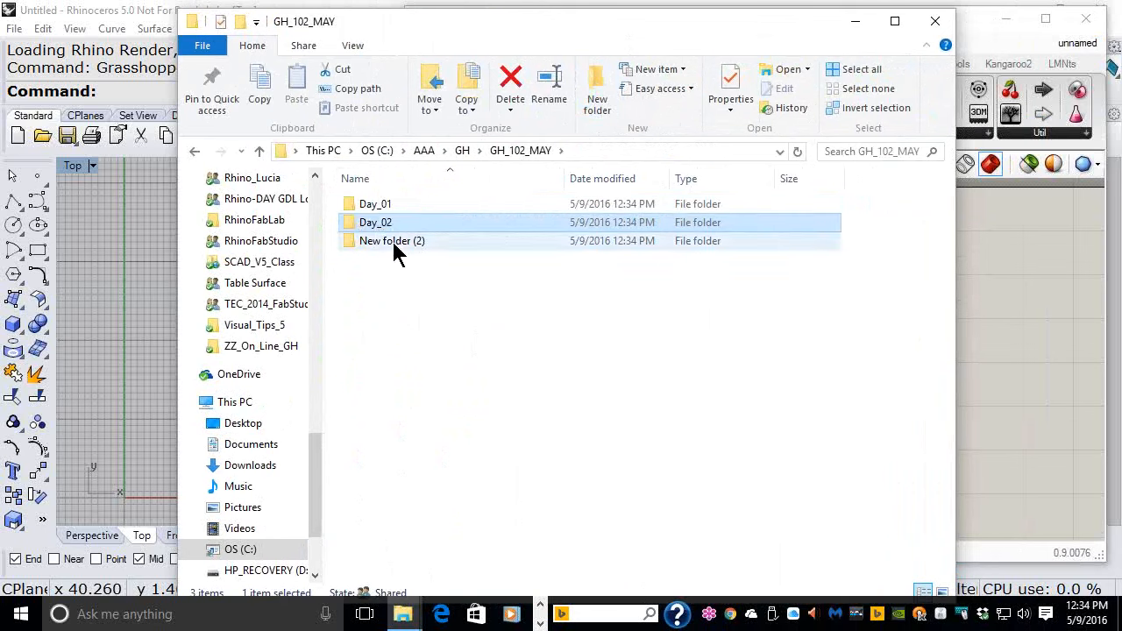
- Open the New folder (2) folder
click(392, 244)
double_click(392, 242)
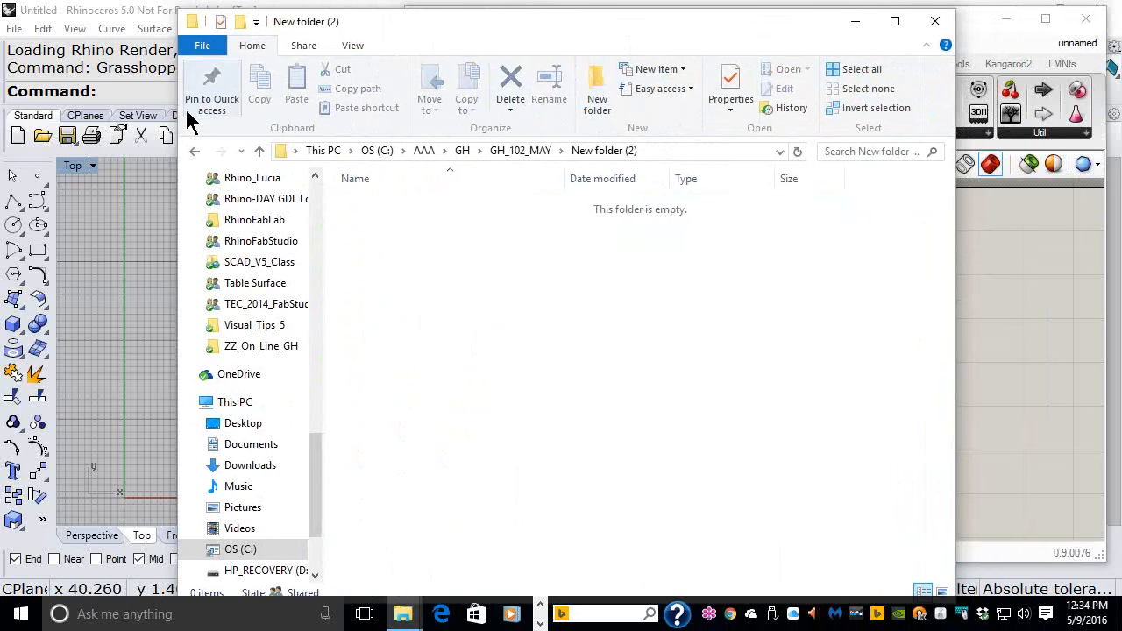
- Return to the GH_102_MAY folder and rename New folder (2) as Day_03
click(193, 156)
click(386, 241)
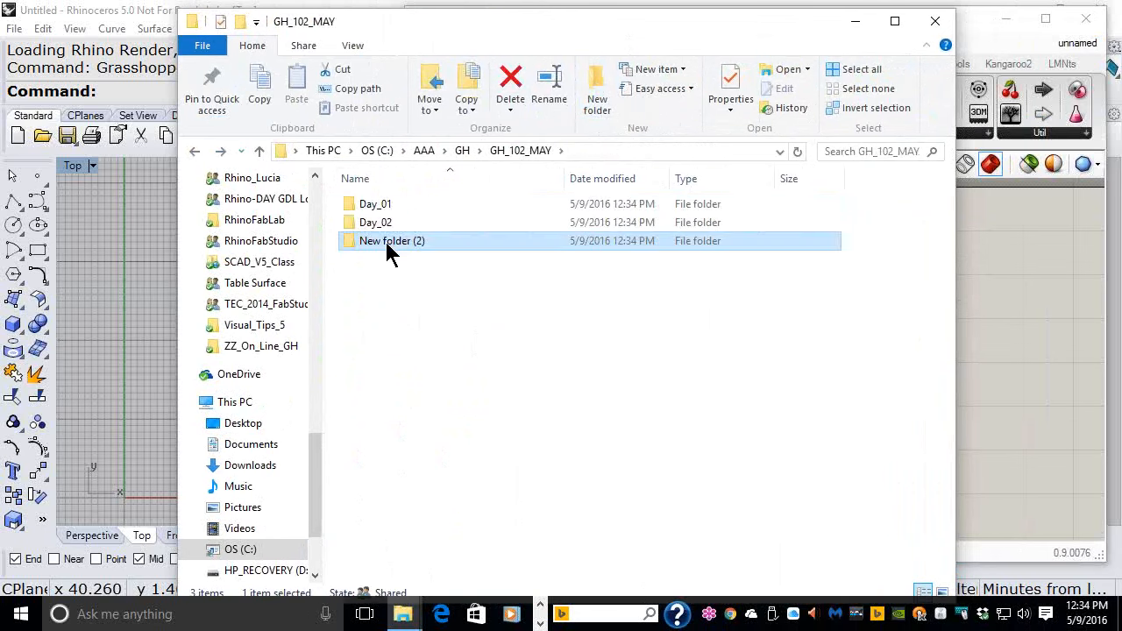
text(Day)
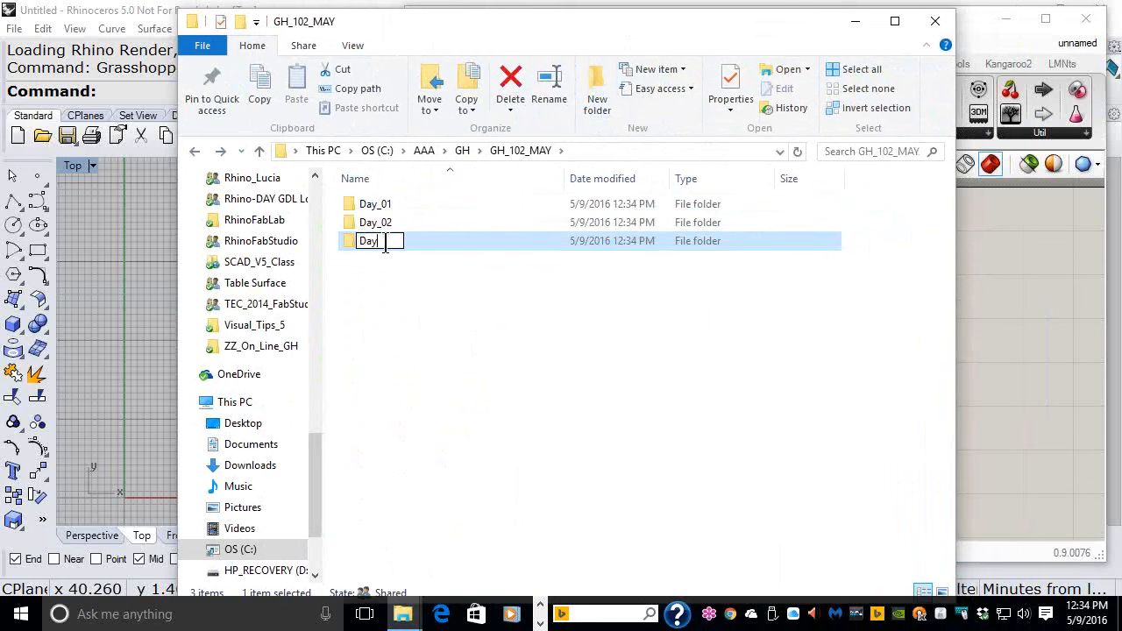
text(_03)
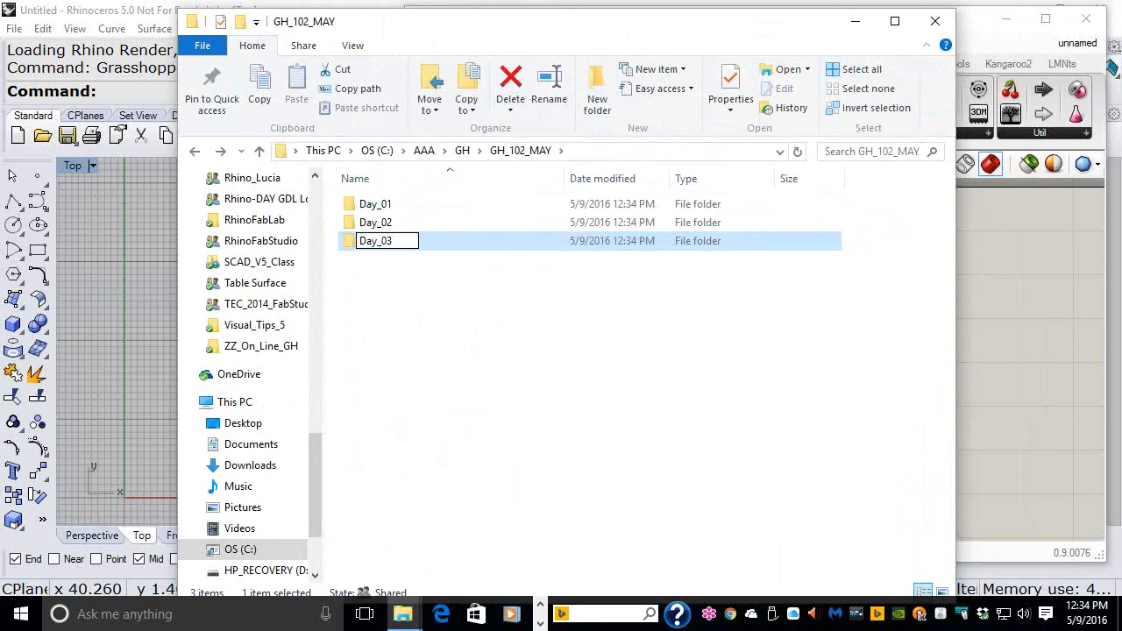
key(Return)
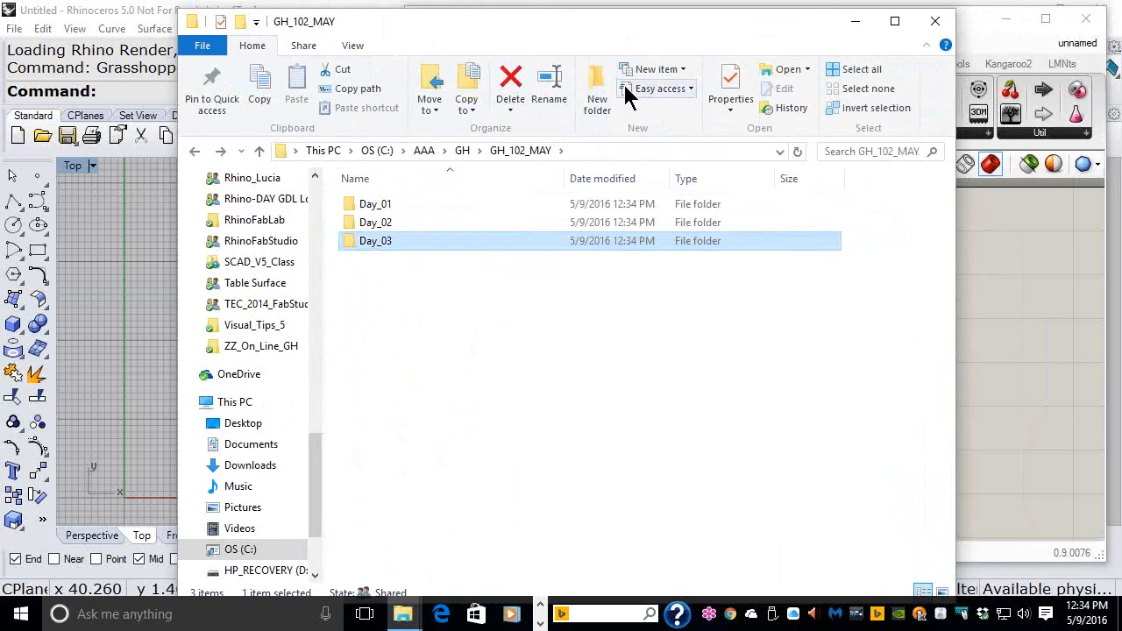
- Create another new folder in GH_102_MAY named Day_04
click(597, 99)
text(D)
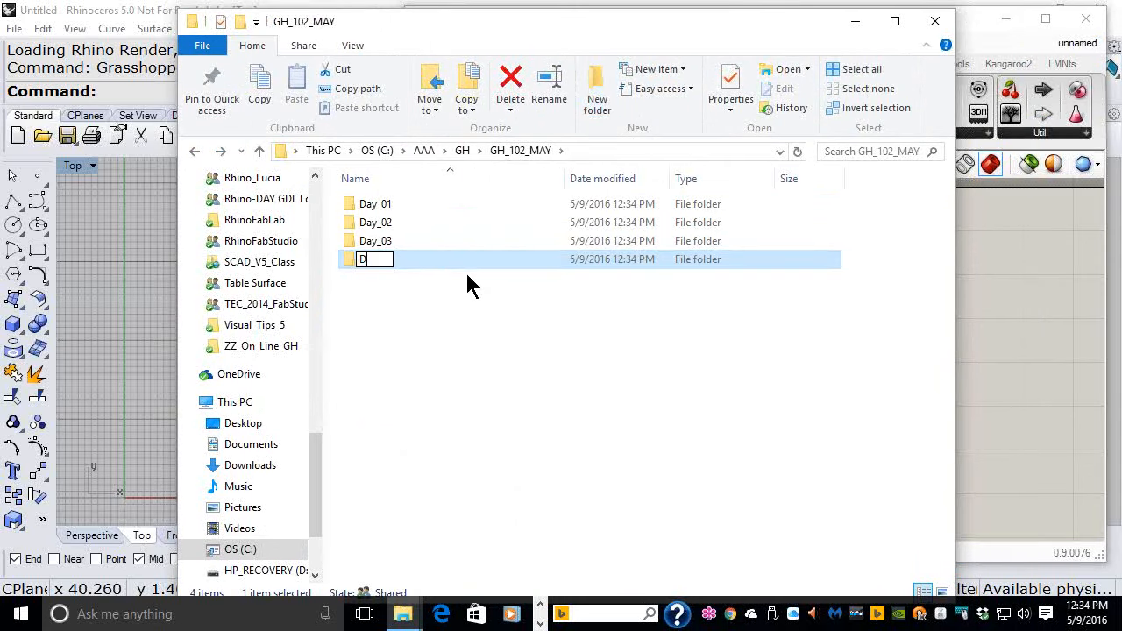
text(ay_04)
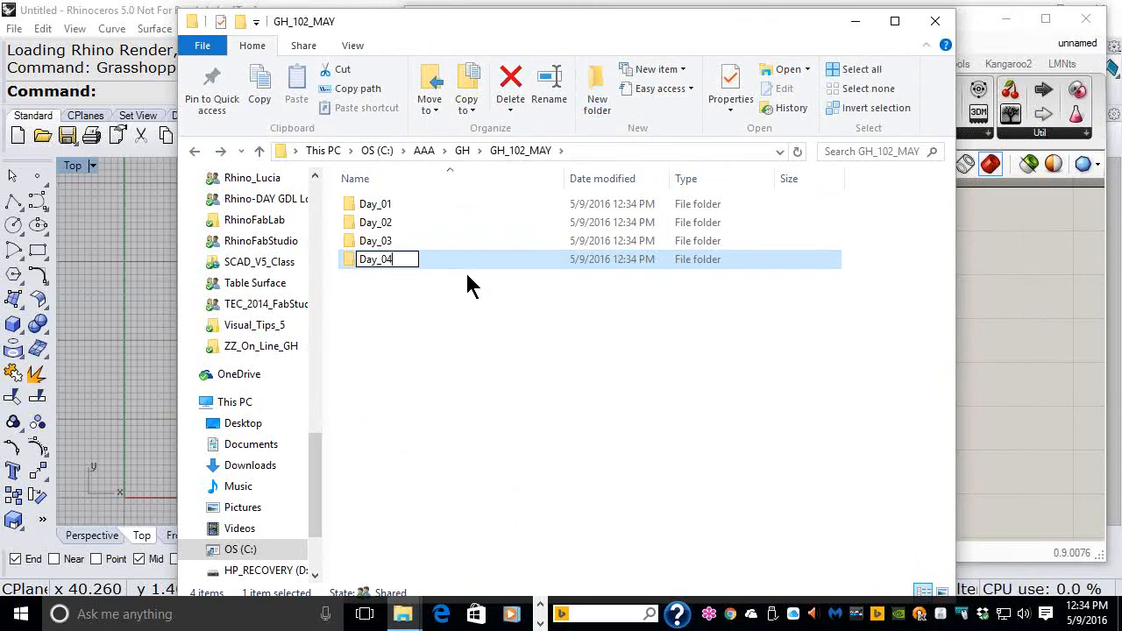
key(Return)
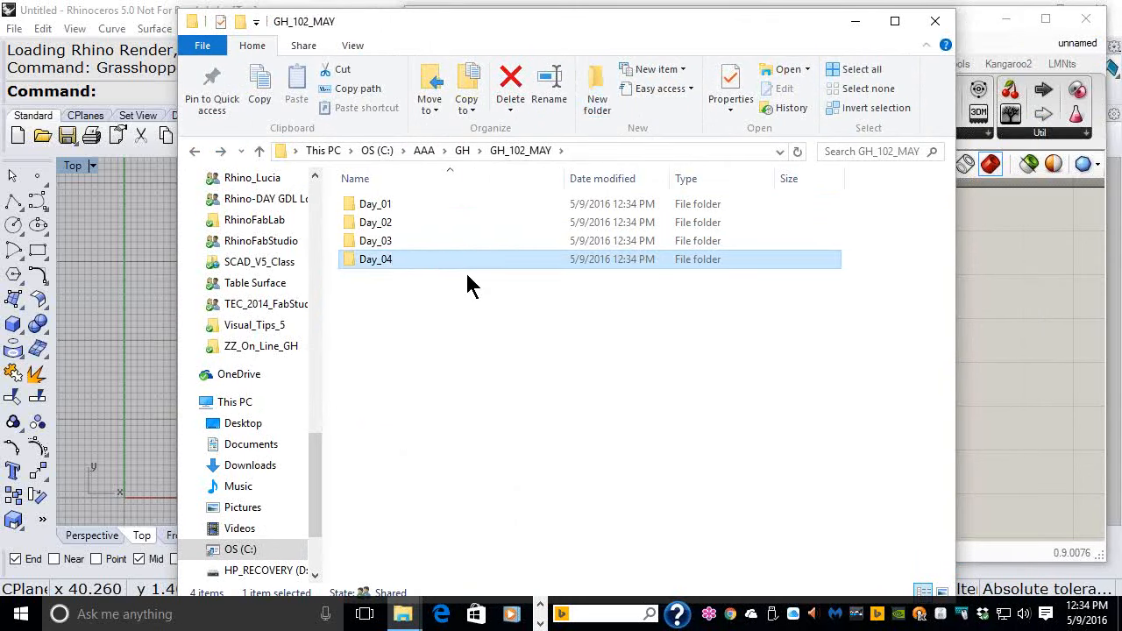
- Open the Day_01 folder and minimize the file explorer window
double_click(389, 208)
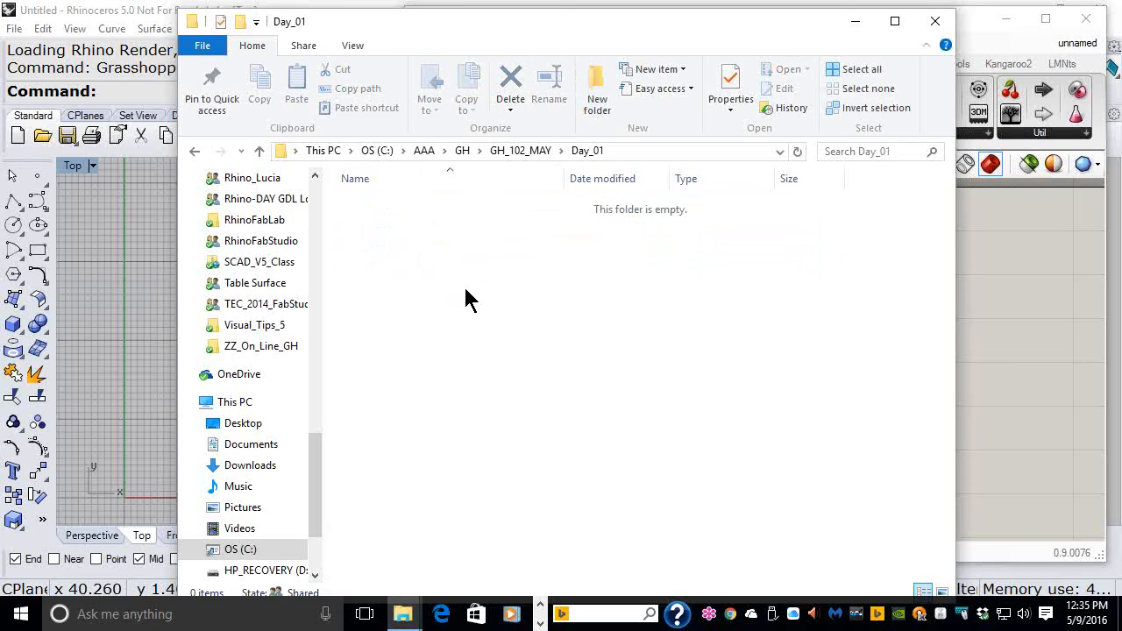
click(856, 26)
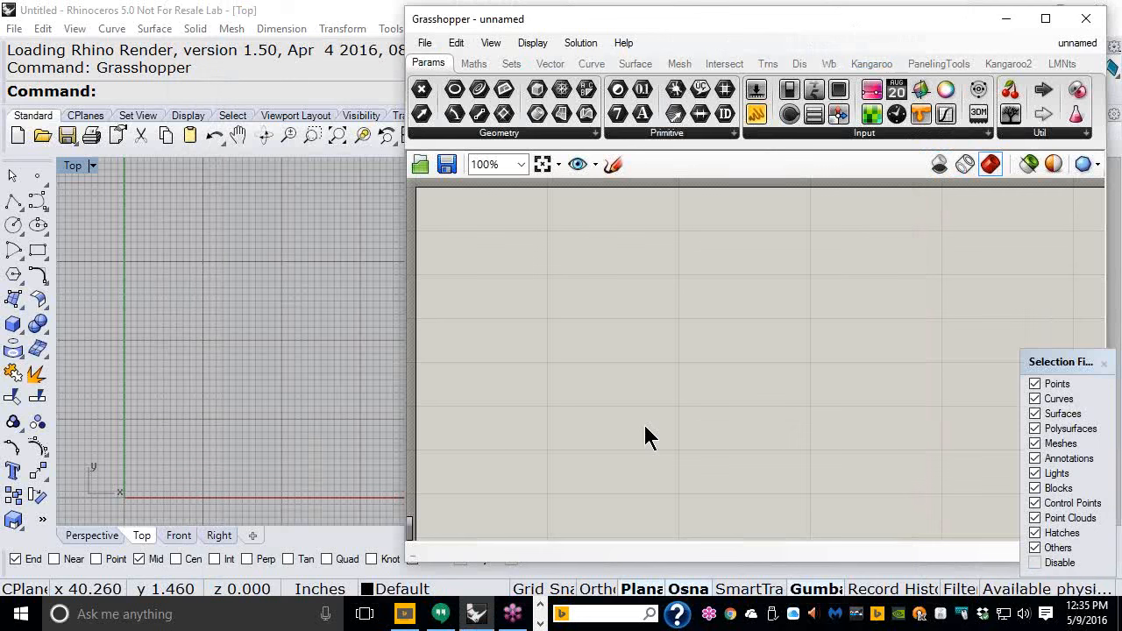
- Move the Grasshopper window and examine the options of the Display menu
drag(562, 26, 525, 107)
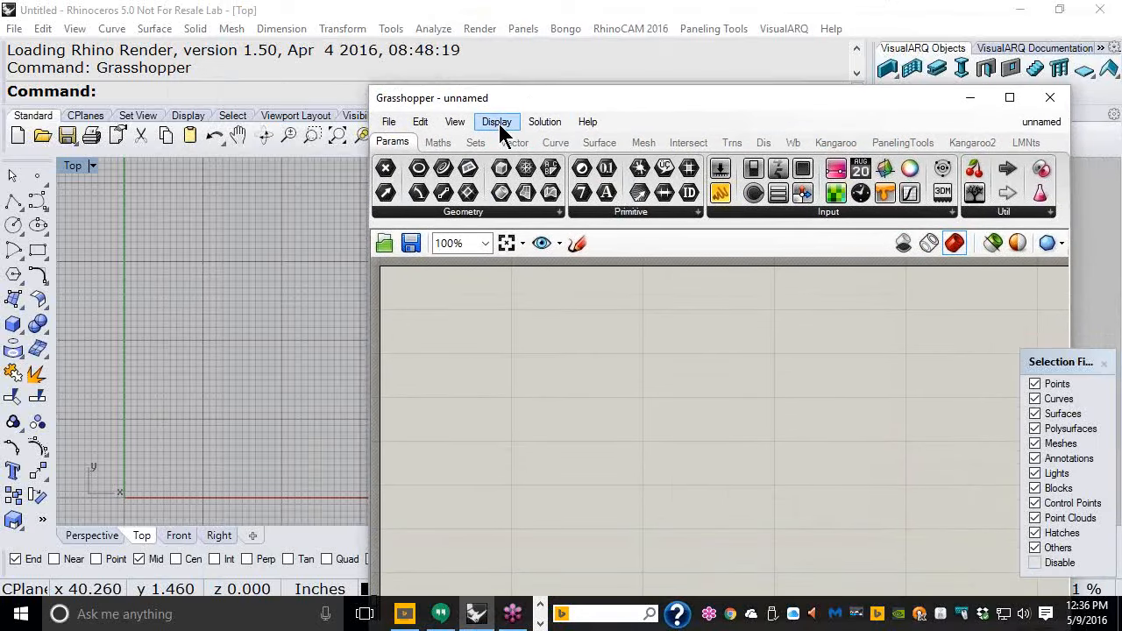
click(499, 124)
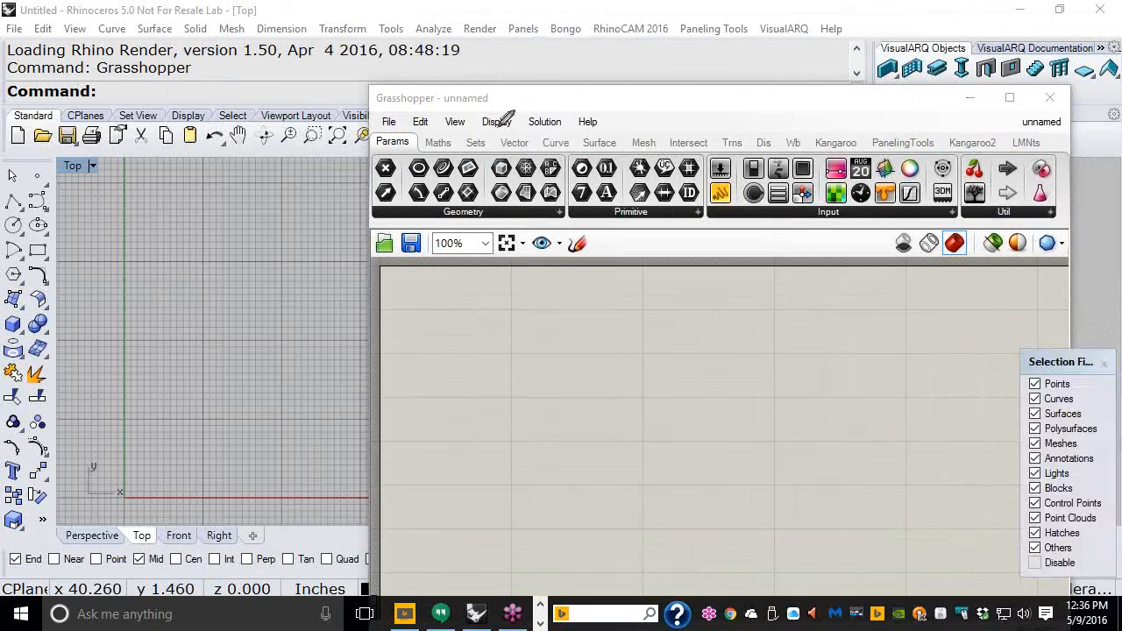
mouse_move(495, 111)
mouse_down()
mouse_move(525, 151)
mouse_move(516, 111)
mouse_move(492, 112)
mouse_up()
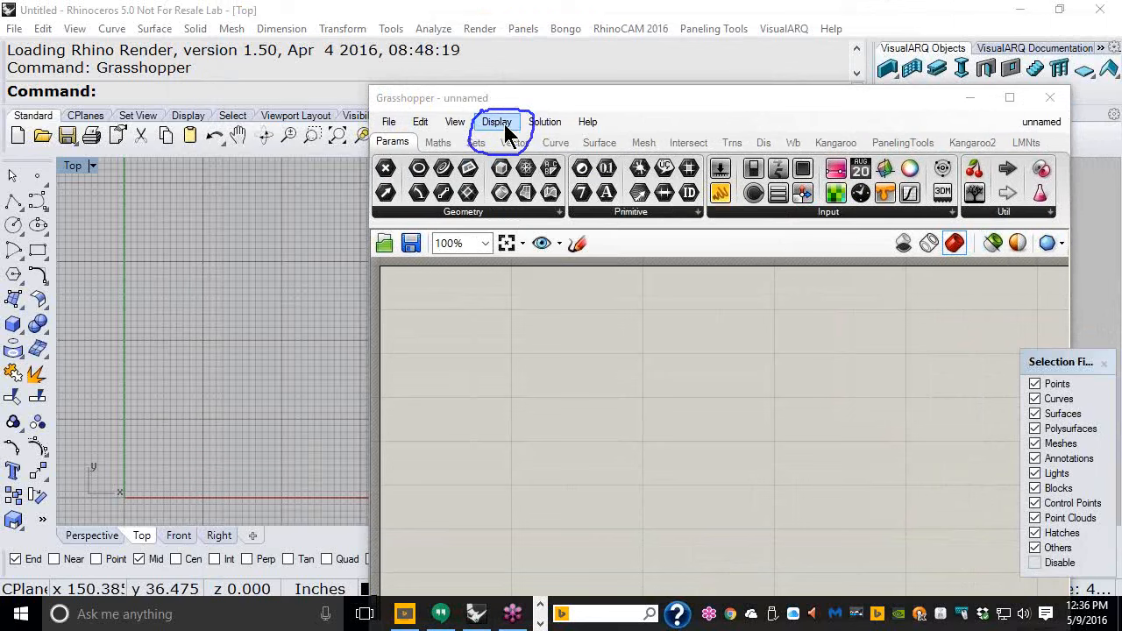
click(504, 123)
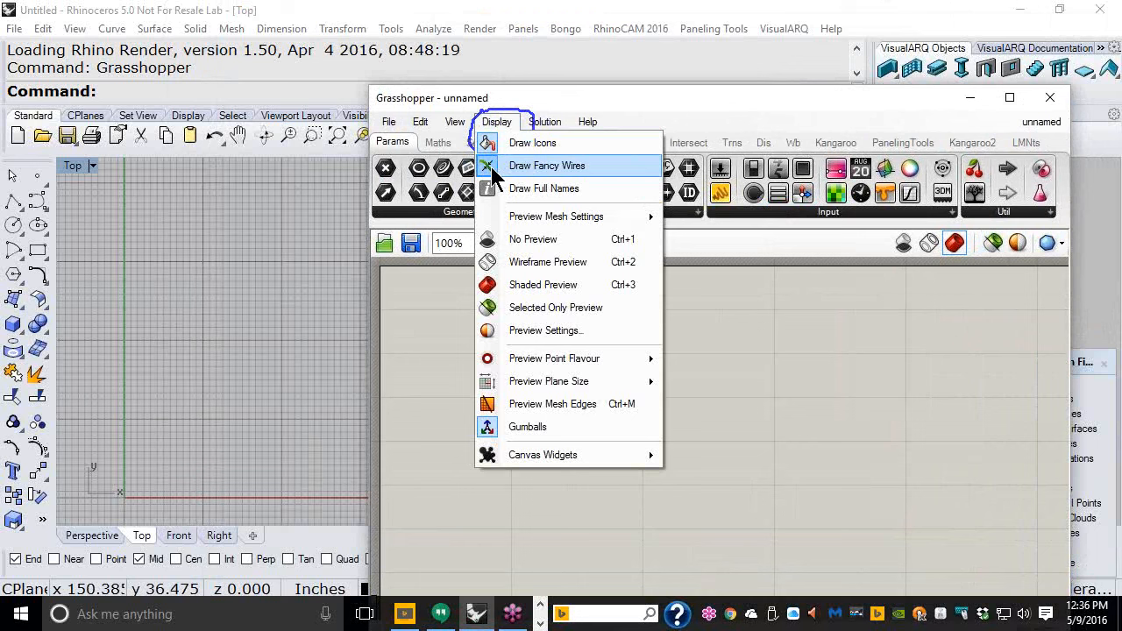
click(784, 341)
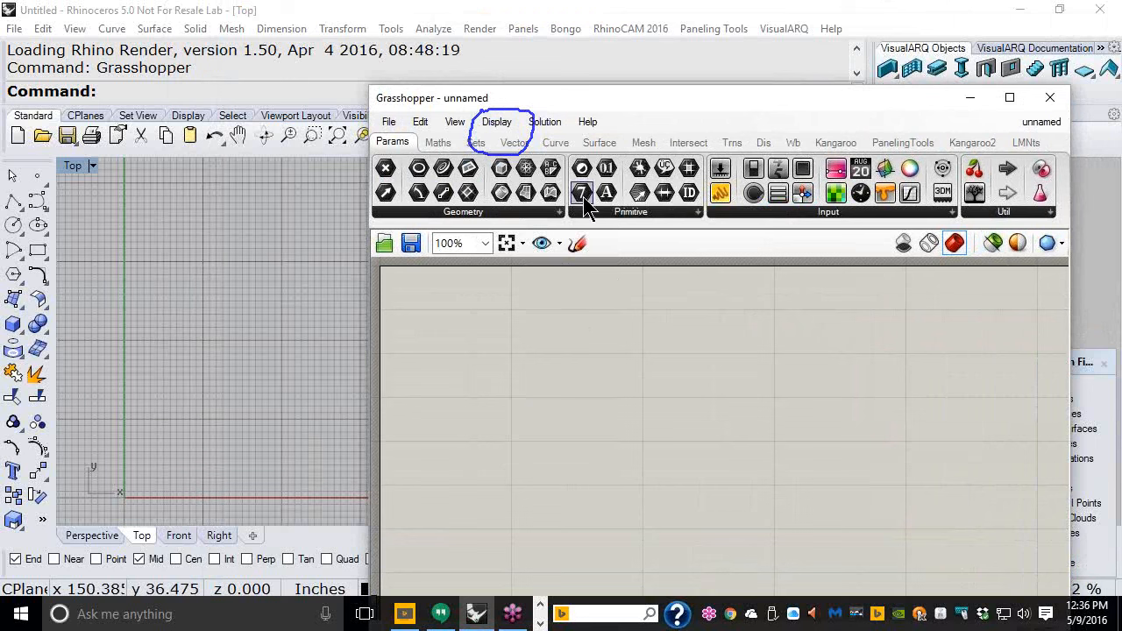
- Place an Integer parameter and a Construct Point component on the canvas and zoom in on them
drag(583, 196, 555, 337)
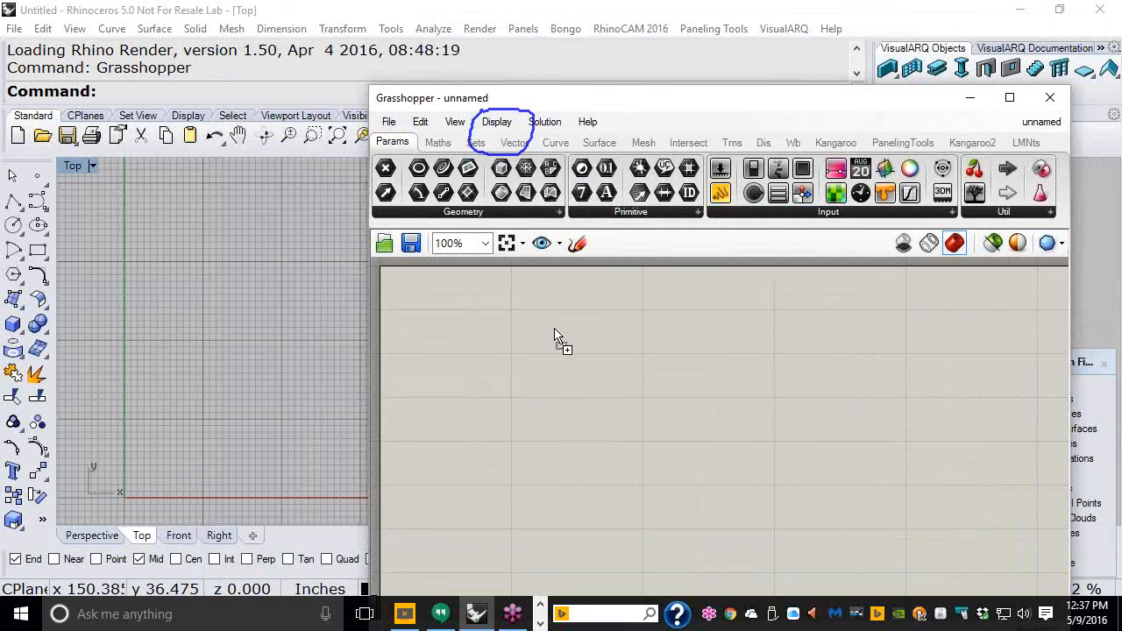
click(514, 143)
drag(768, 171, 678, 340)
scroll(613, 332, up, 2)
scroll(613, 324, up, 1)
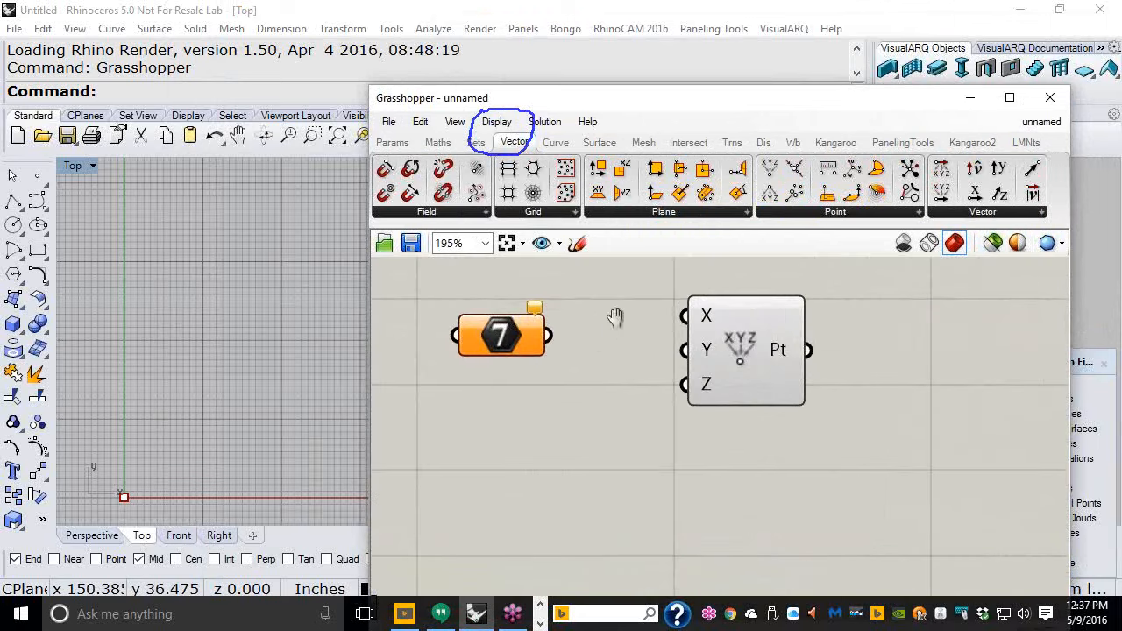
scroll(681, 350, up, 1)
right_drag(681, 351, 633, 338)
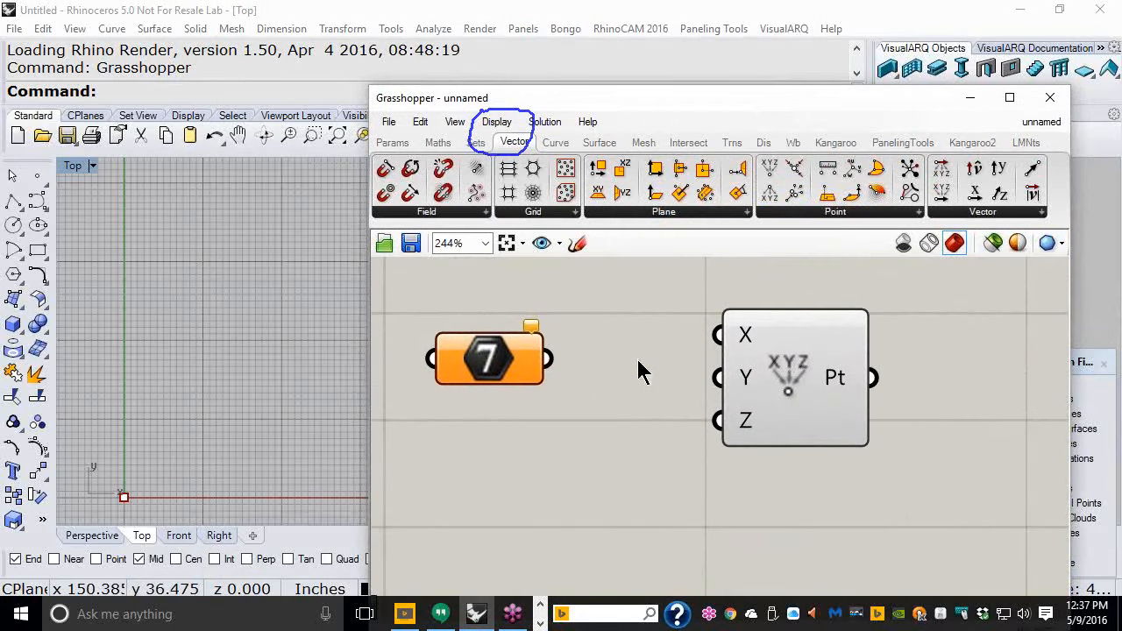
click(1103, 363)
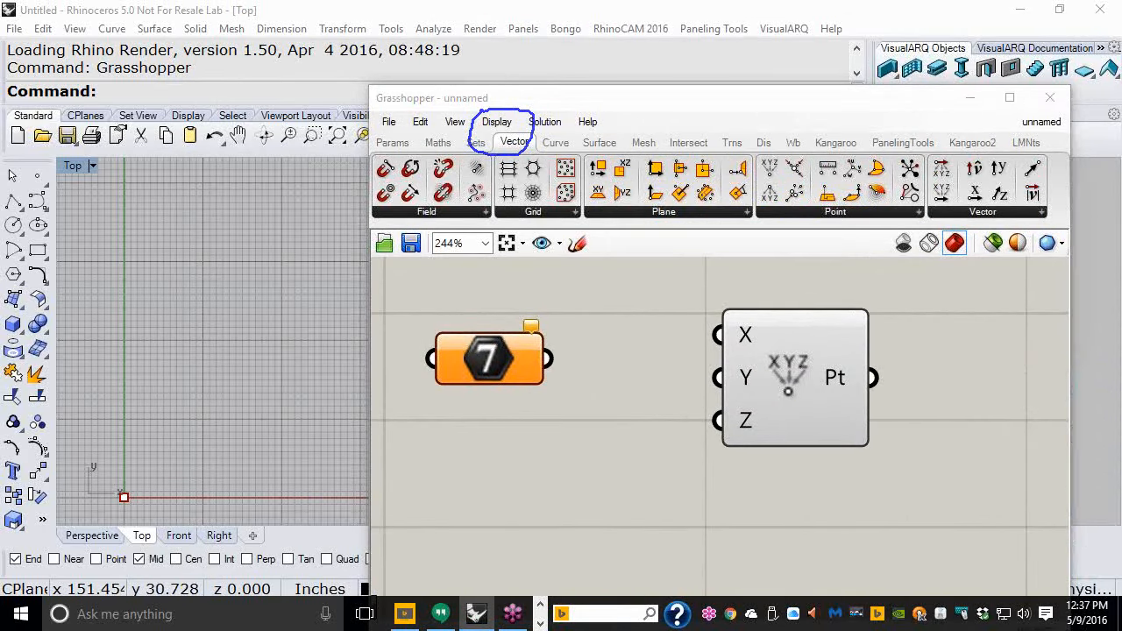
- Turn Draw Icons off to show component names as text, then turn it back on
click(500, 128)
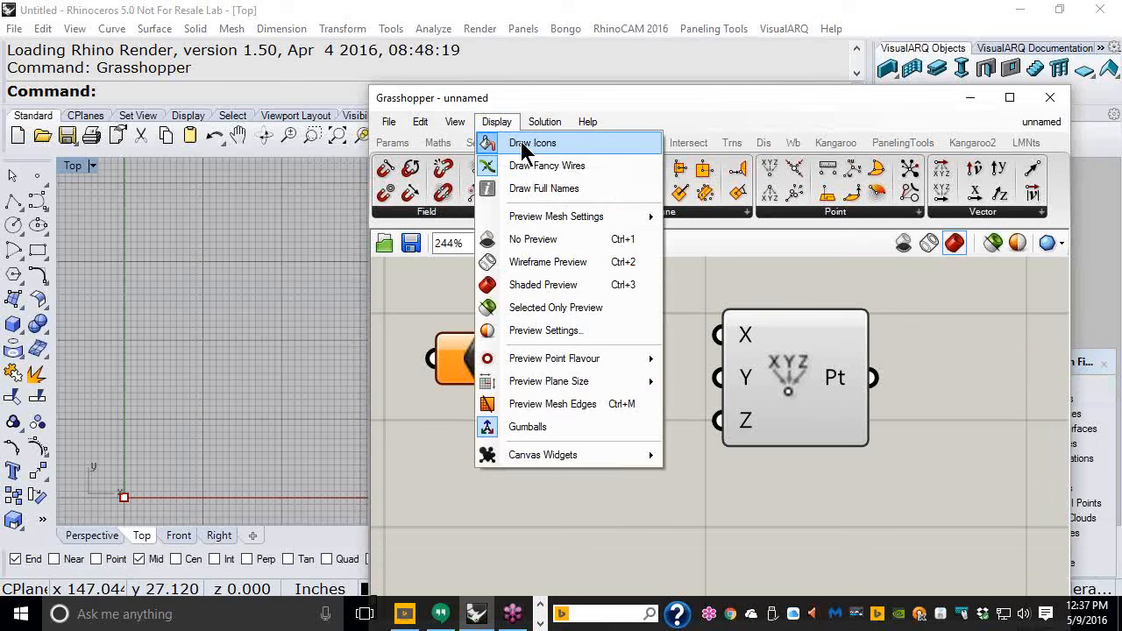
click(523, 145)
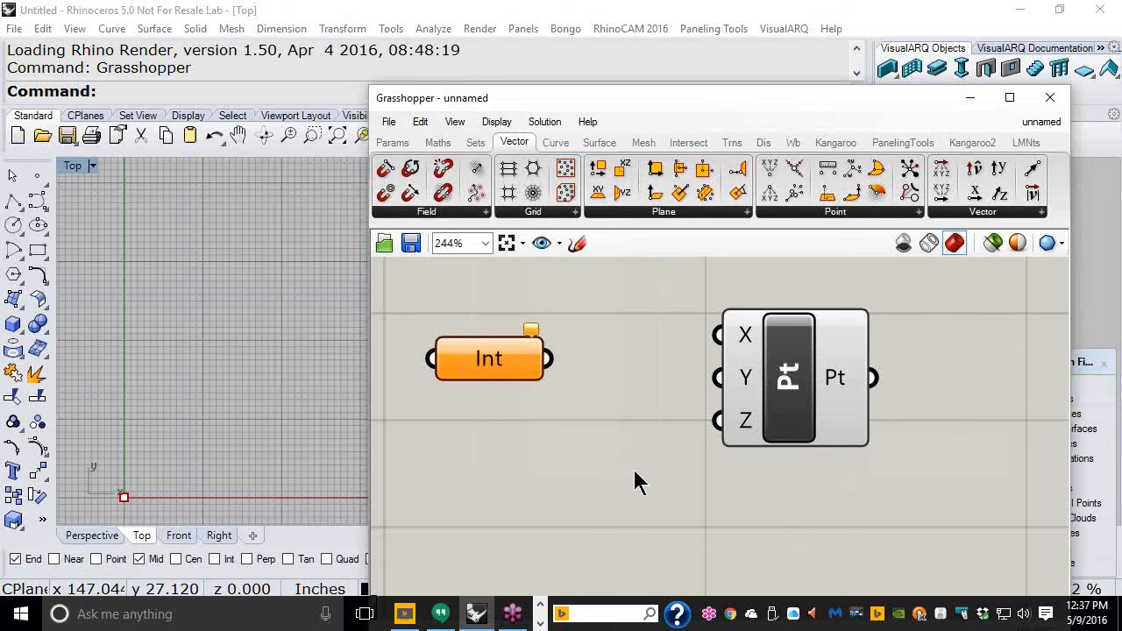
click(497, 123)
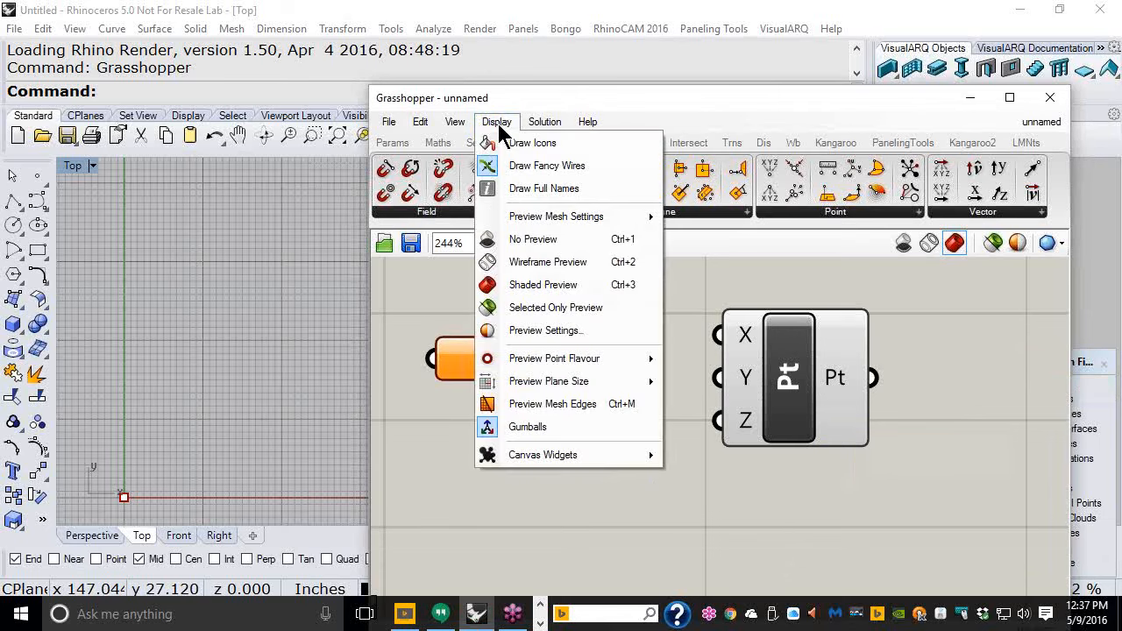
click(512, 147)
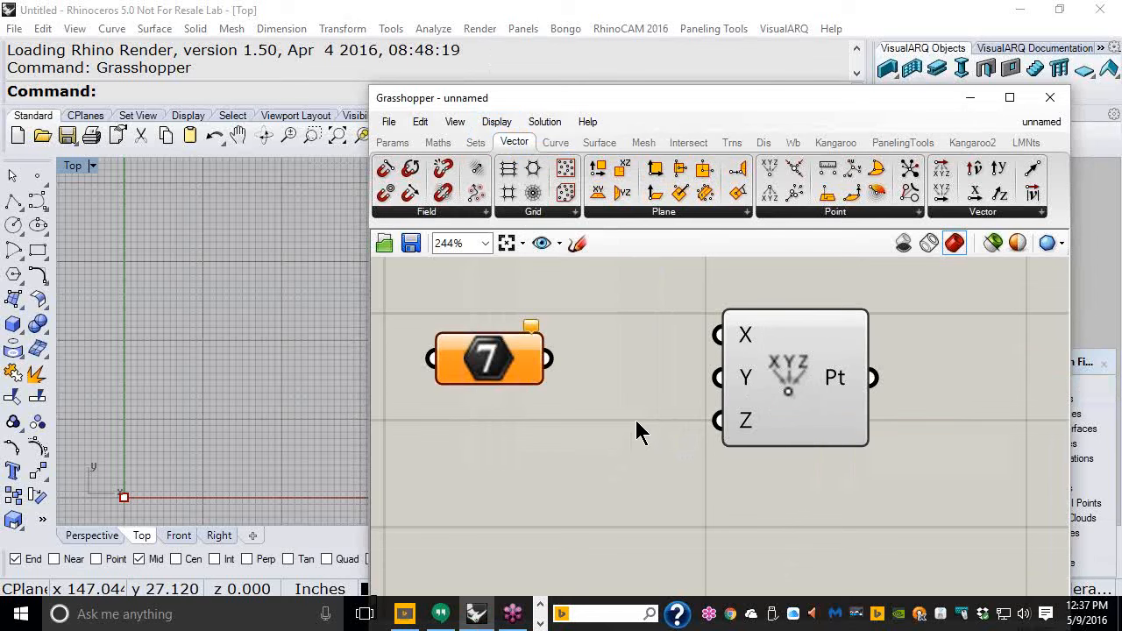
- Select both the Integer parameter and the Construct Point component and delete them
click(501, 124)
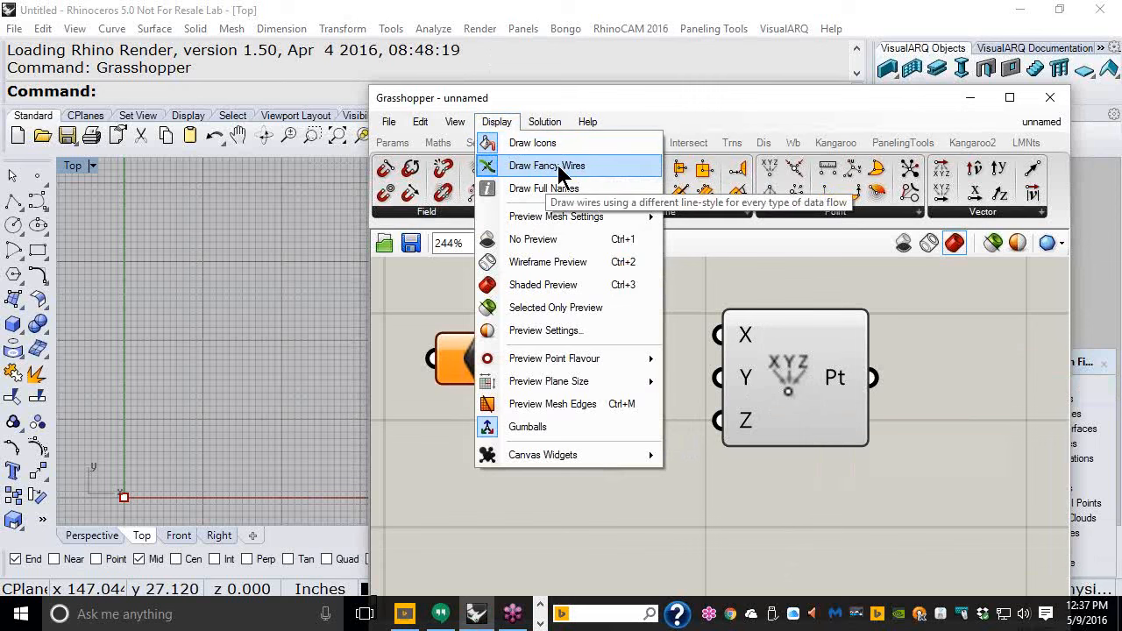
click(738, 467)
drag(839, 492, 451, 324)
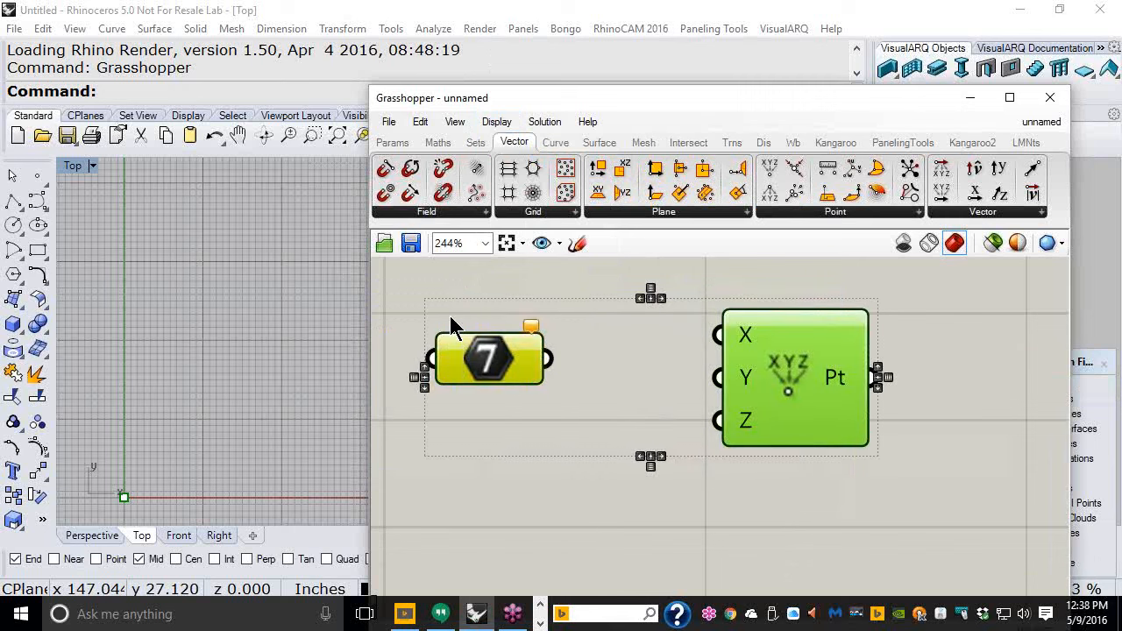
key(Delete)
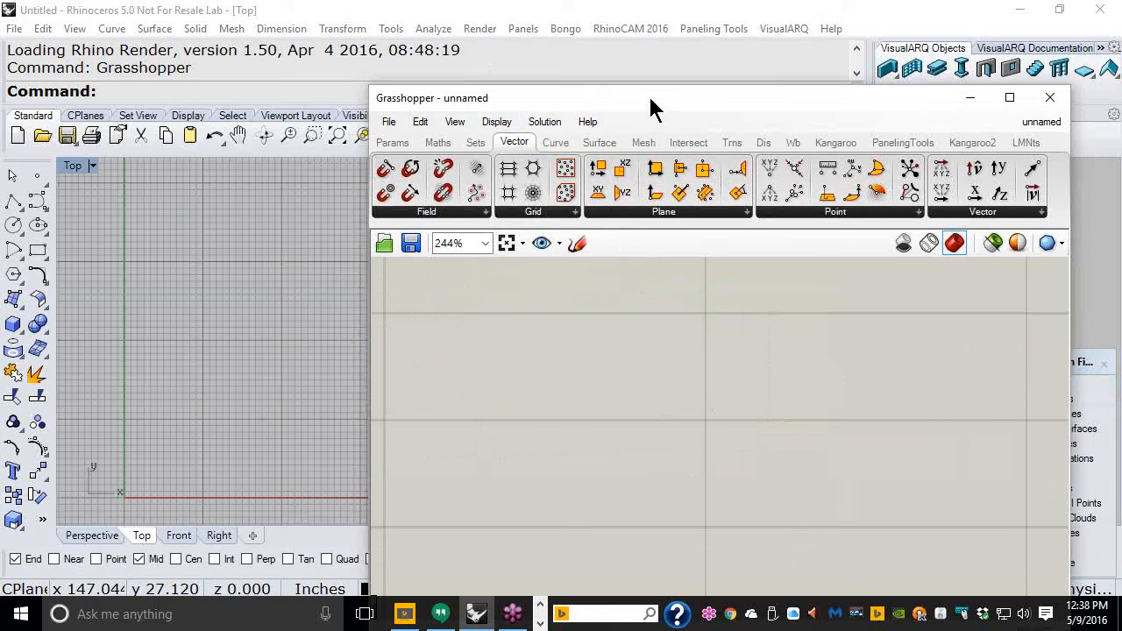
- Move the Grasshopper window and sketch a freehand rectangular outline on the canvas with the Sketch tool
drag(661, 110, 783, 51)
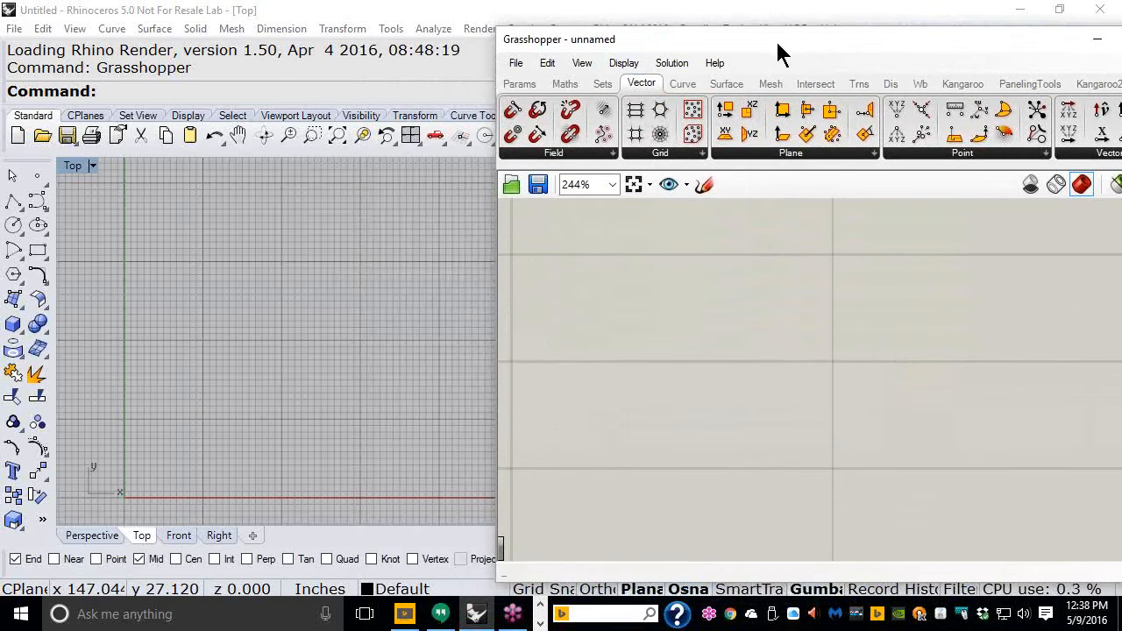
scroll(653, 283, down, 3)
scroll(654, 283, down, 2)
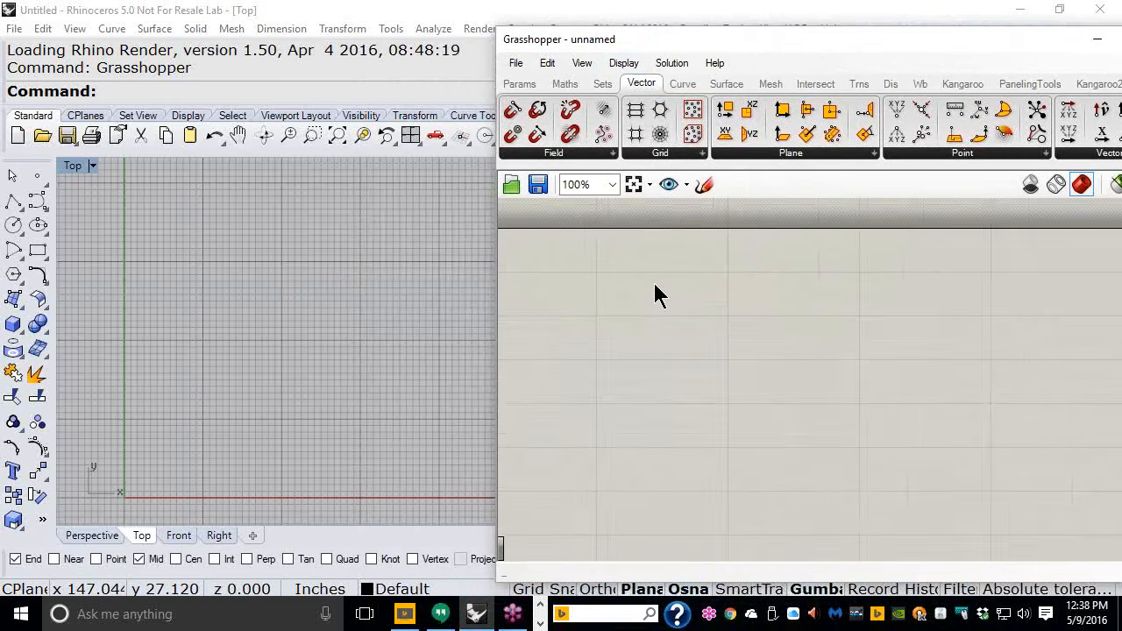
right_drag(650, 277, 681, 263)
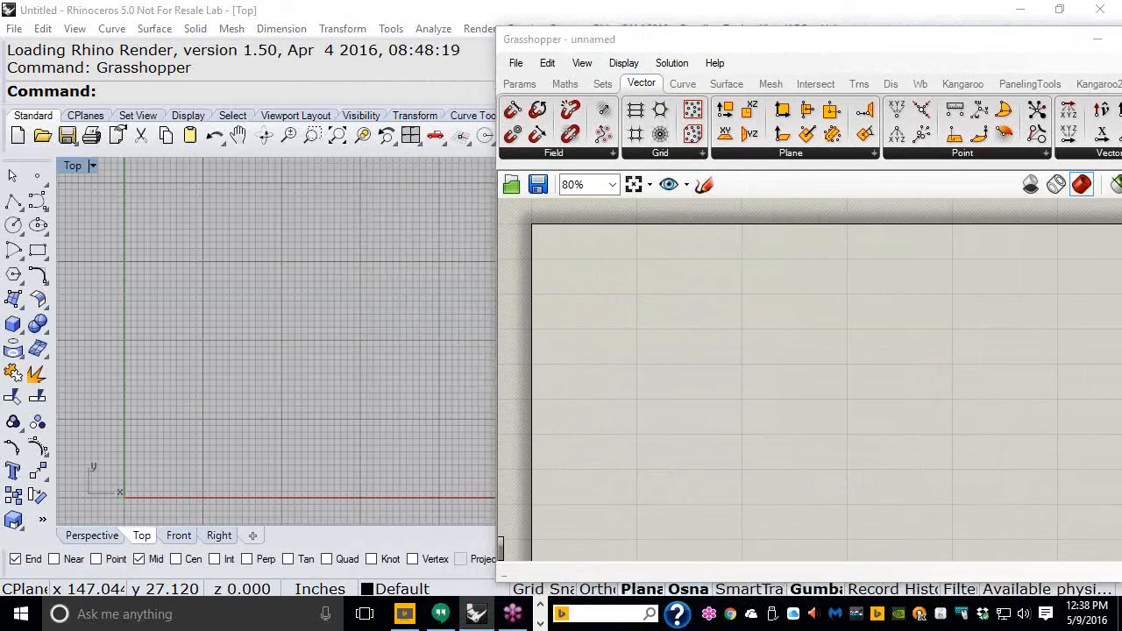
mouse_move(705, 151)
mouse_down()
mouse_move(657, 225)
mouse_move(751, 168)
mouse_move(711, 151)
mouse_up()
mouse_move(604, 311)
mouse_down()
mouse_move(651, 275)
mouse_move(706, 195)
mouse_up()
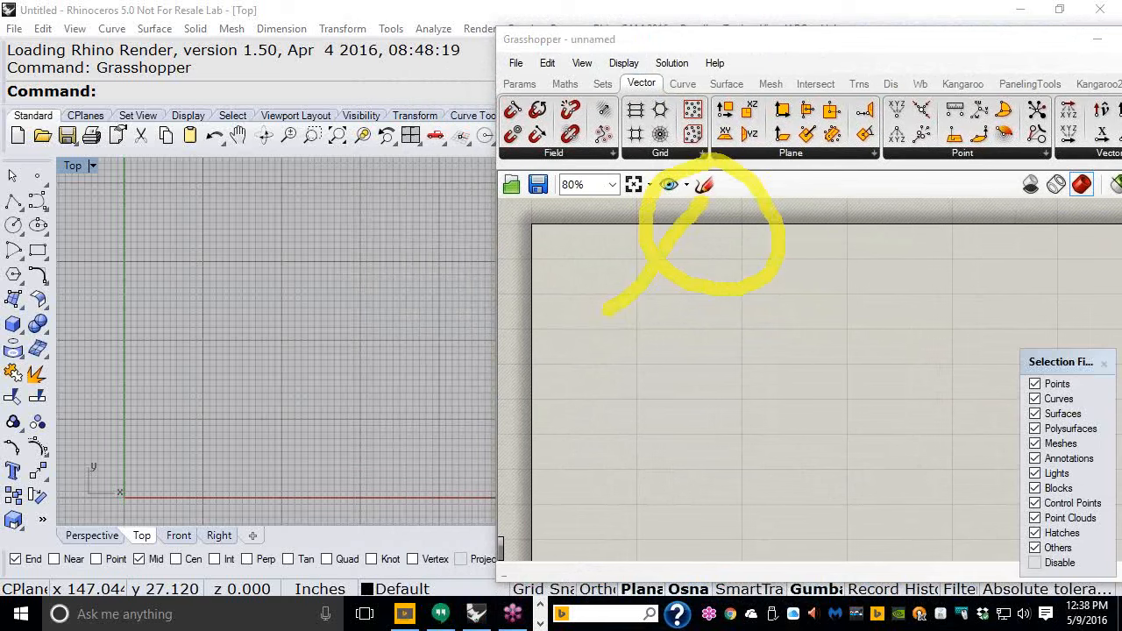
right_click(780, 197)
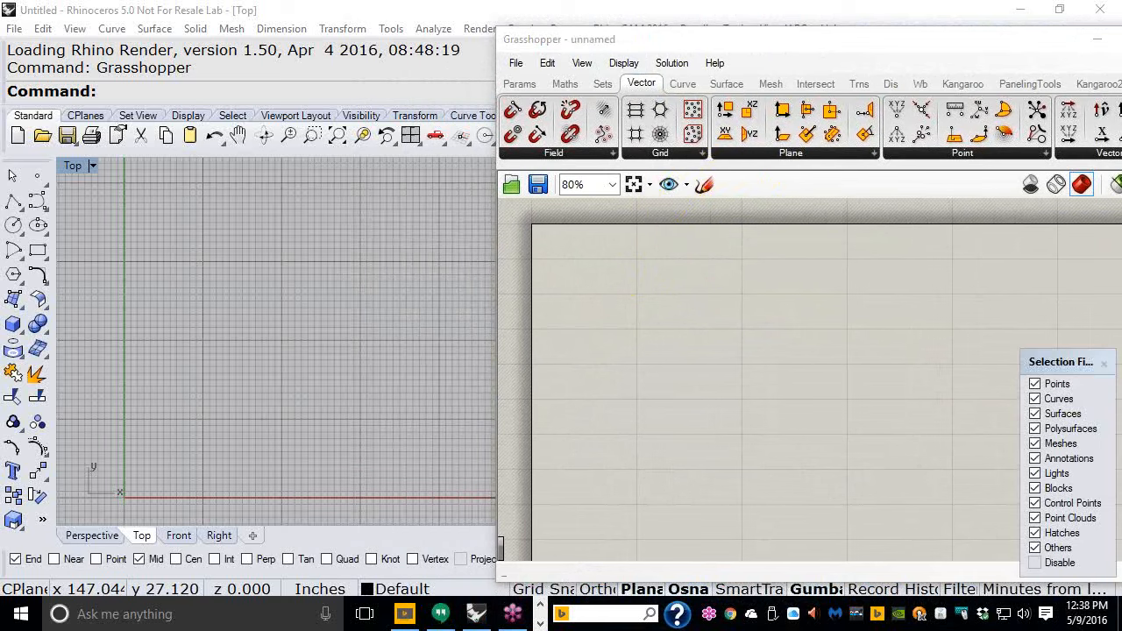
click(712, 186)
mouse_move(645, 294)
mouse_down()
mouse_move(646, 419)
mouse_move(827, 438)
mouse_move(847, 295)
mouse_move(731, 279)
mouse_move(645, 289)
mouse_up()
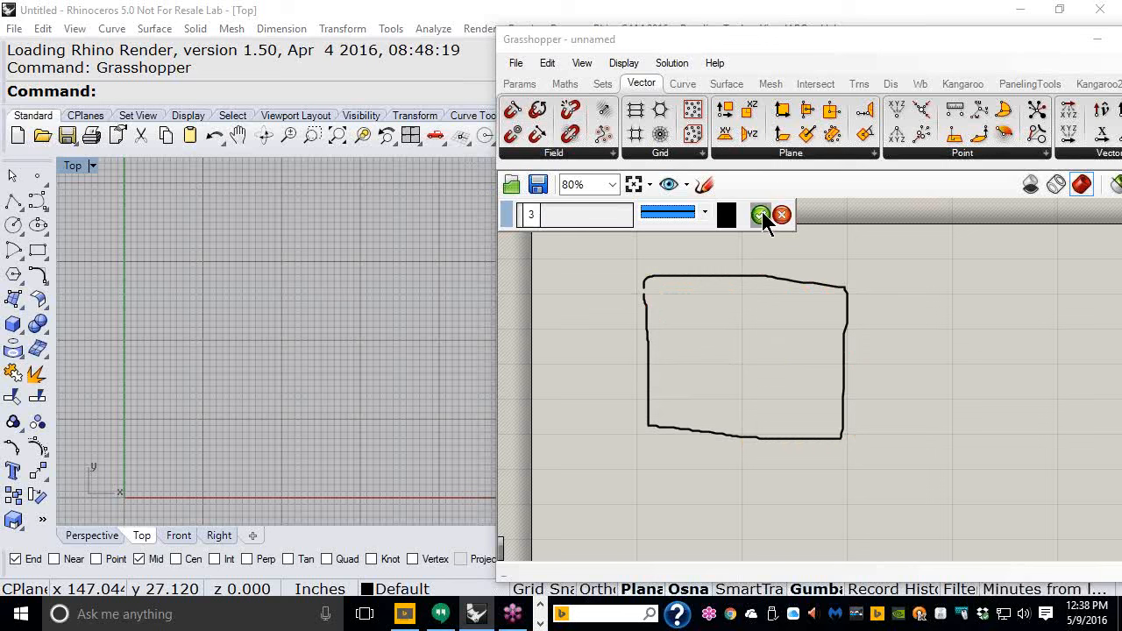
- Set the sketch stroke to a dashed line pattern and a red colour, then confirm the sketch
click(703, 213)
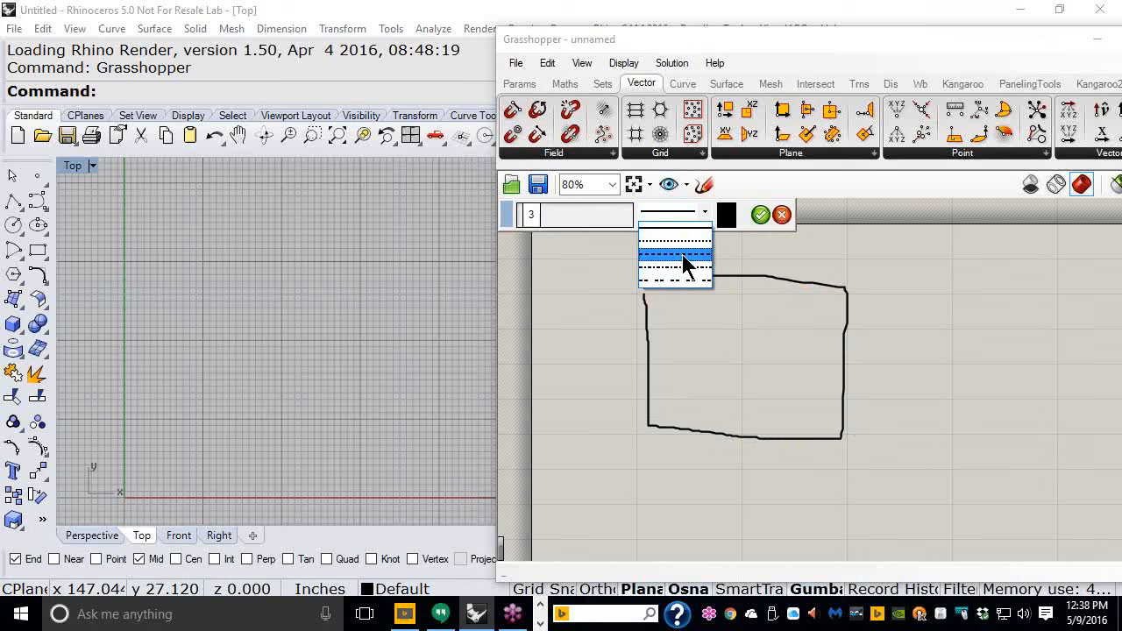
click(684, 254)
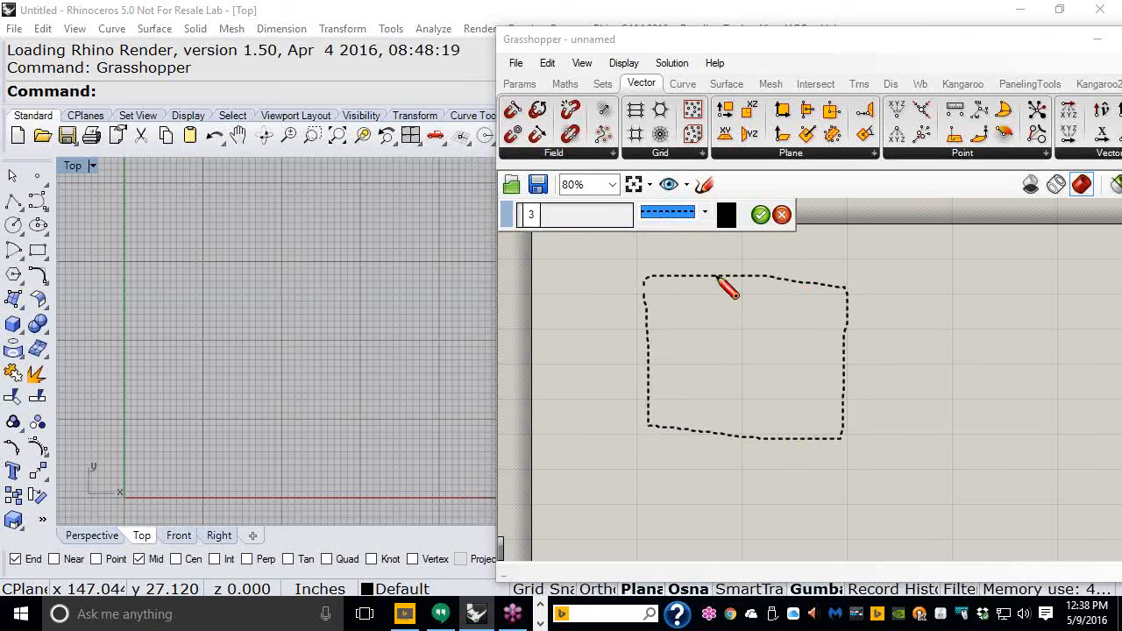
click(728, 223)
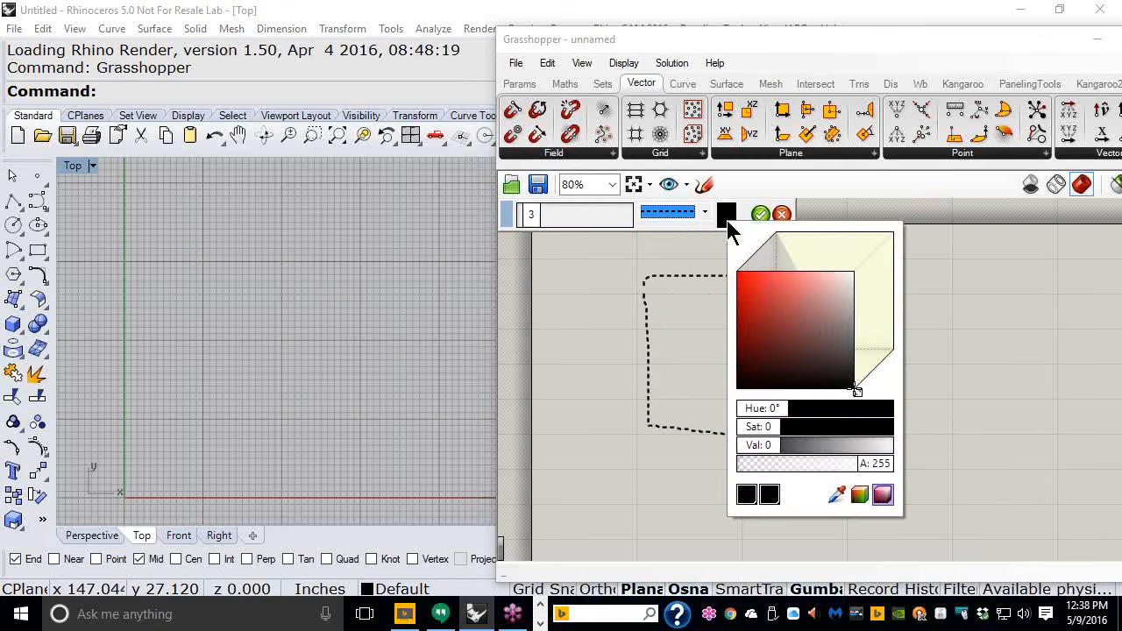
click(756, 277)
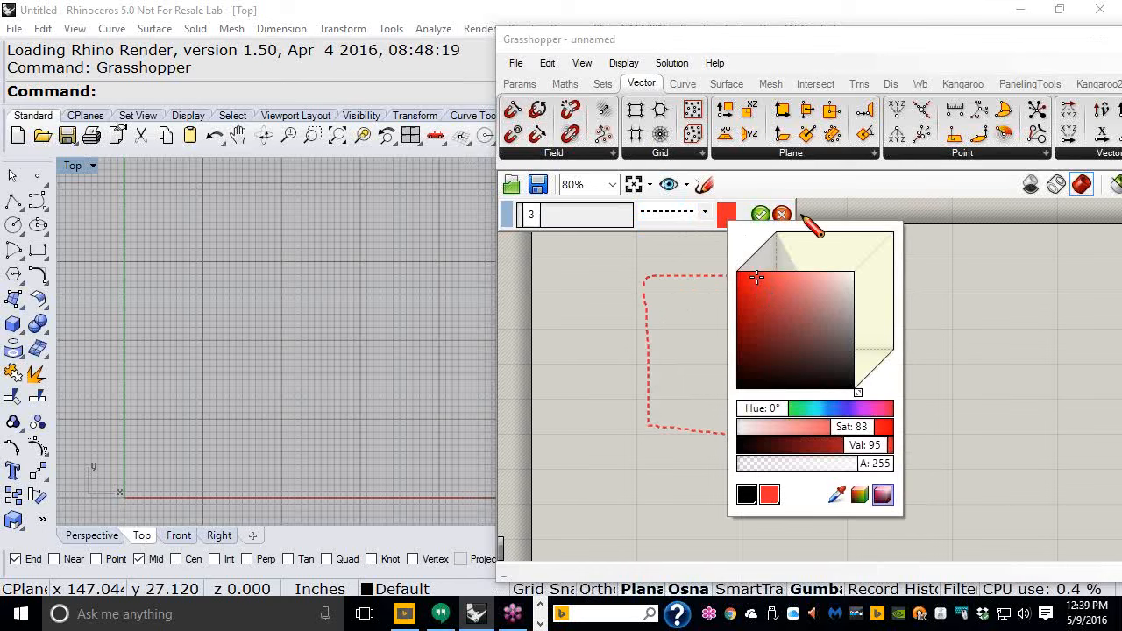
click(760, 215)
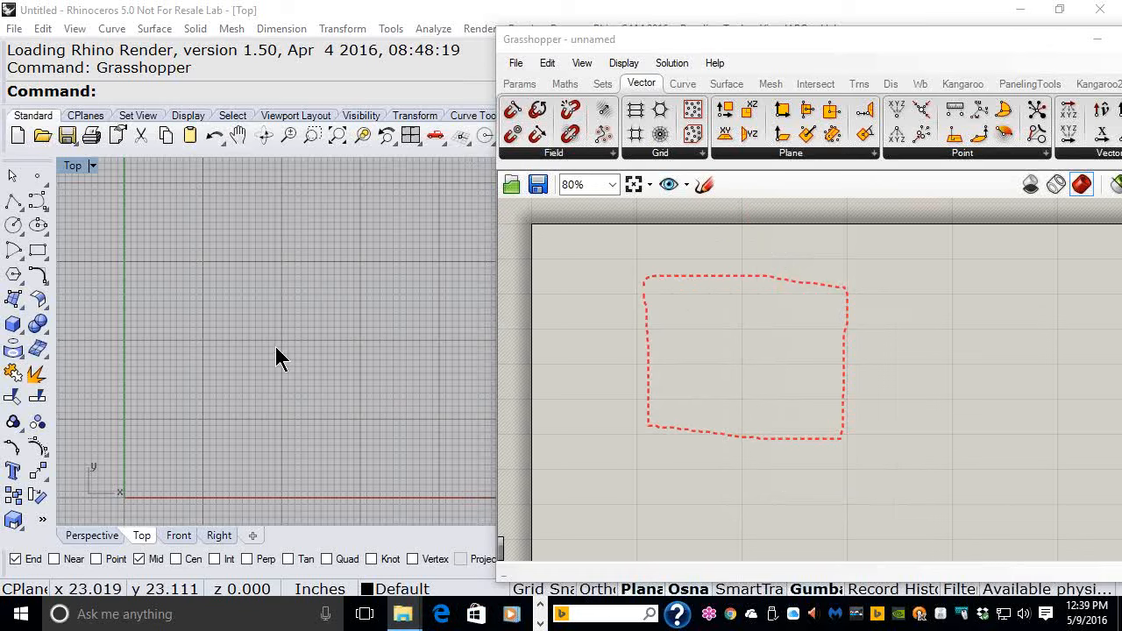
- Draw a rectangle with the Rectangle tool in the Rhino Top viewport
right_drag(276, 343, 285, 251)
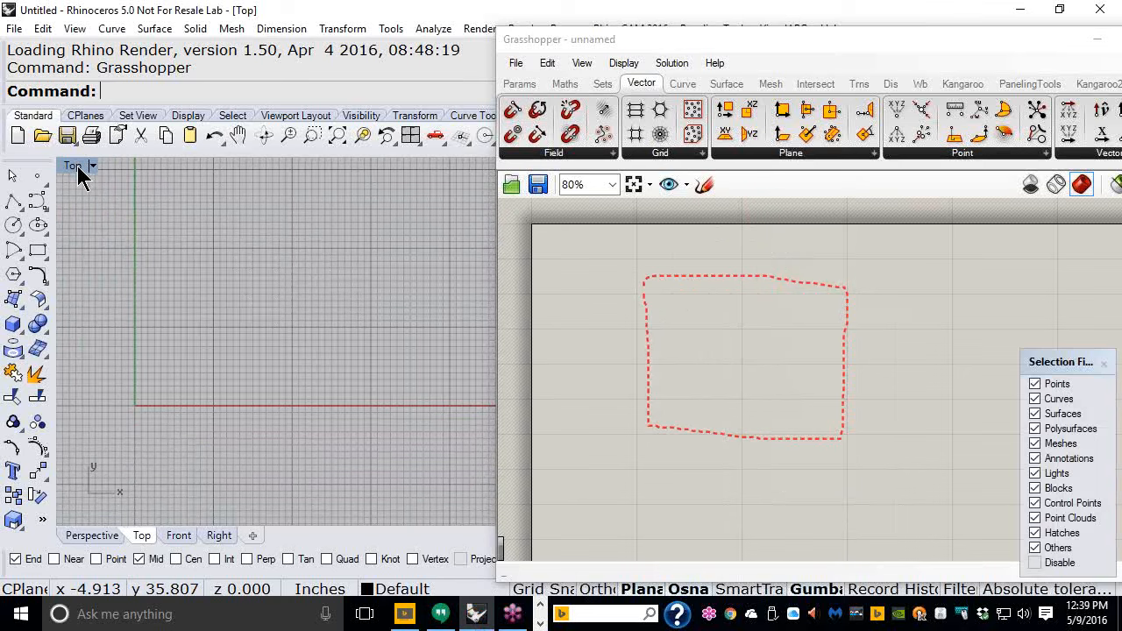
click(38, 254)
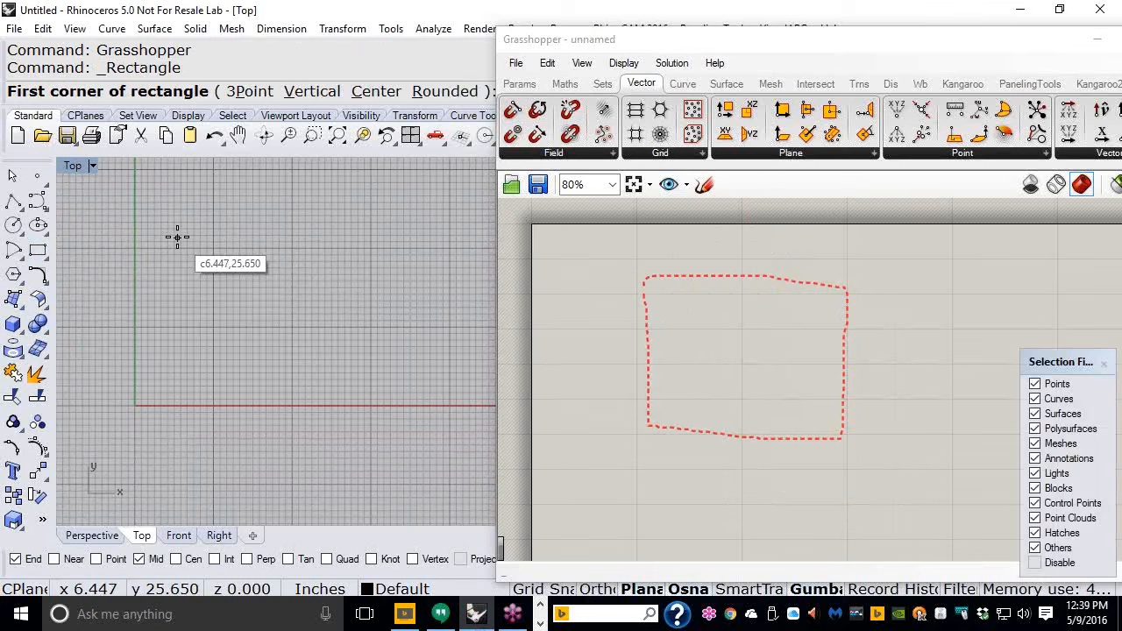
click(177, 238)
click(394, 367)
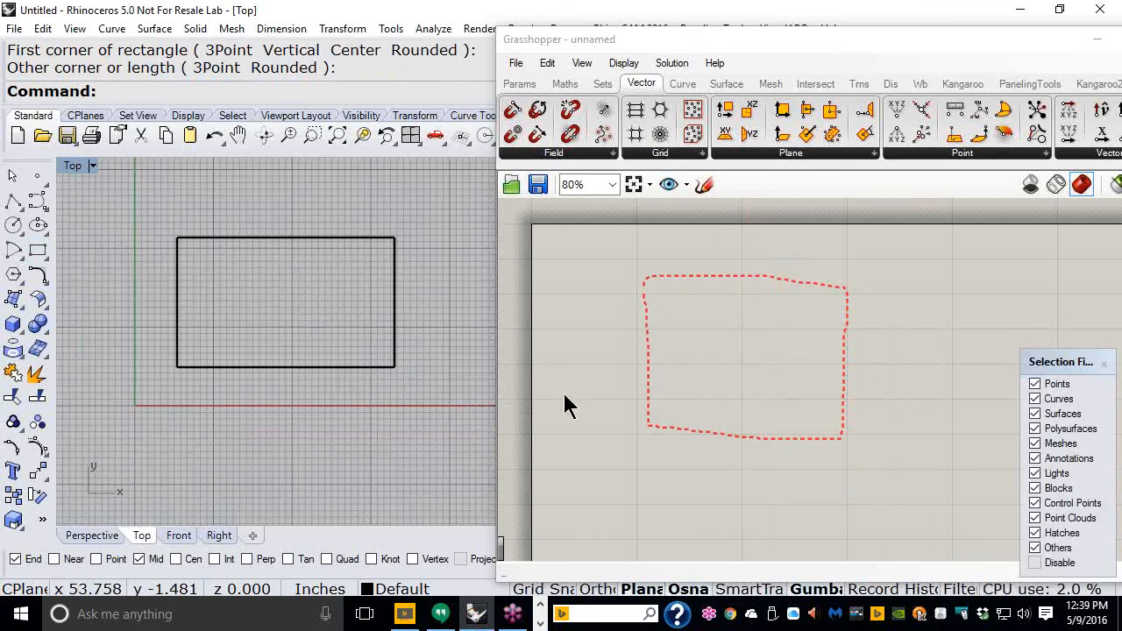
- Replace the freehand sketch's shape by loading the Rhino rectangle into it with Load from Rhino
click(703, 278)
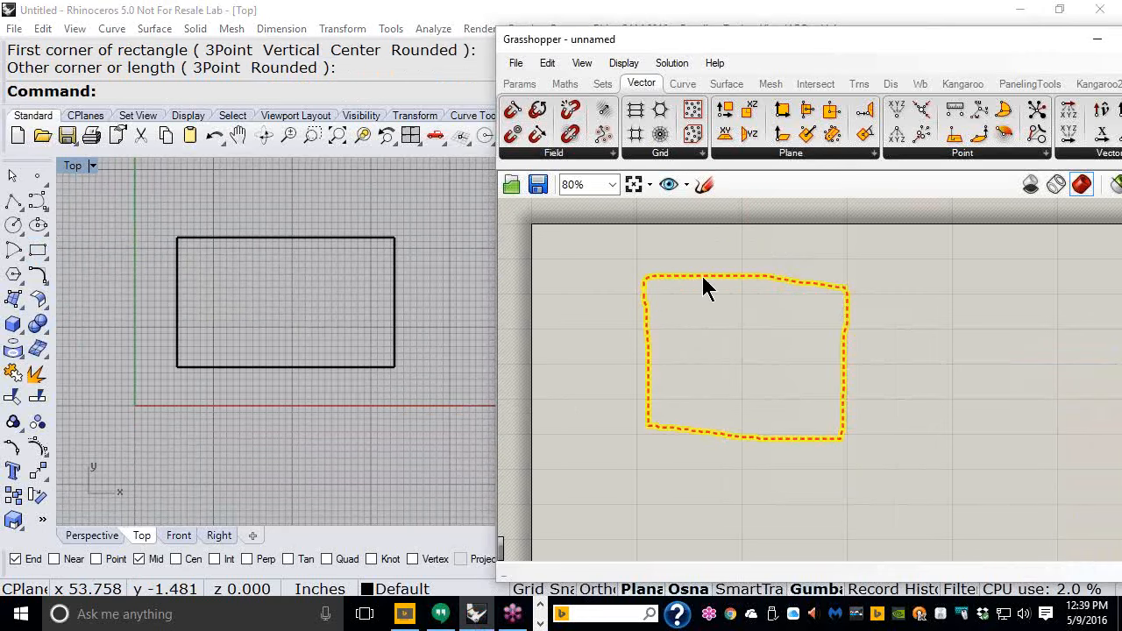
right_click(703, 279)
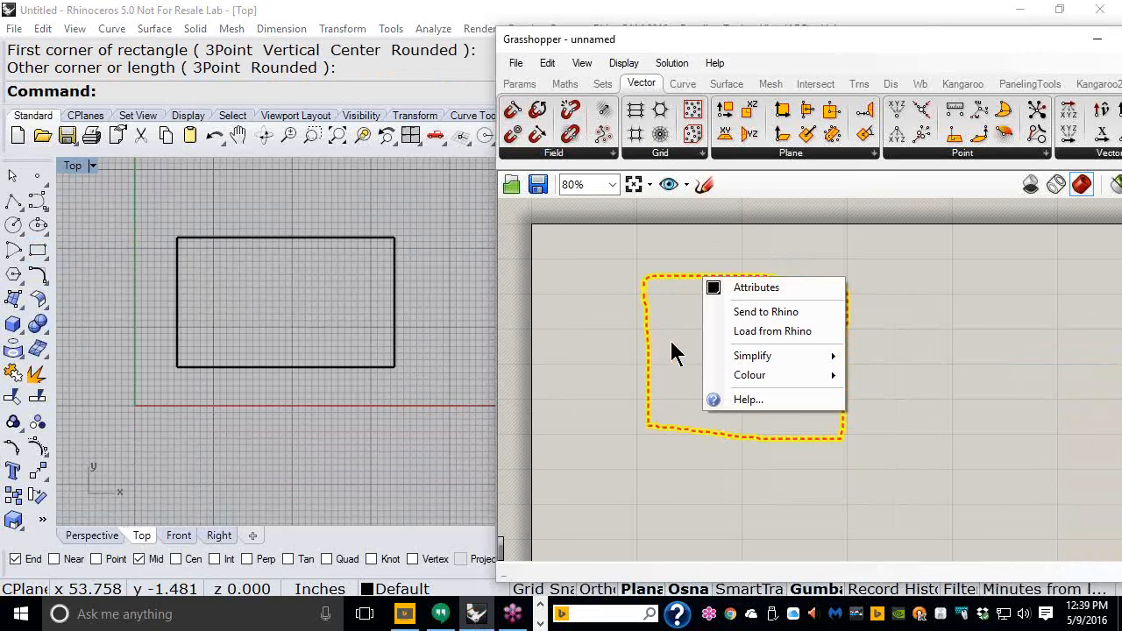
click(761, 332)
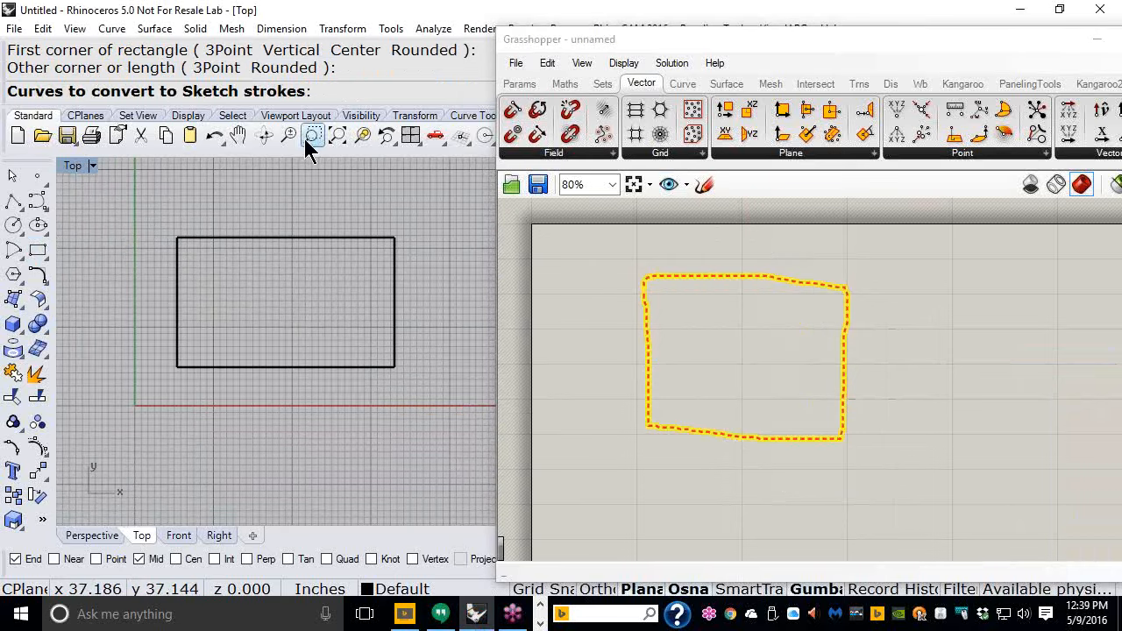
click(237, 237)
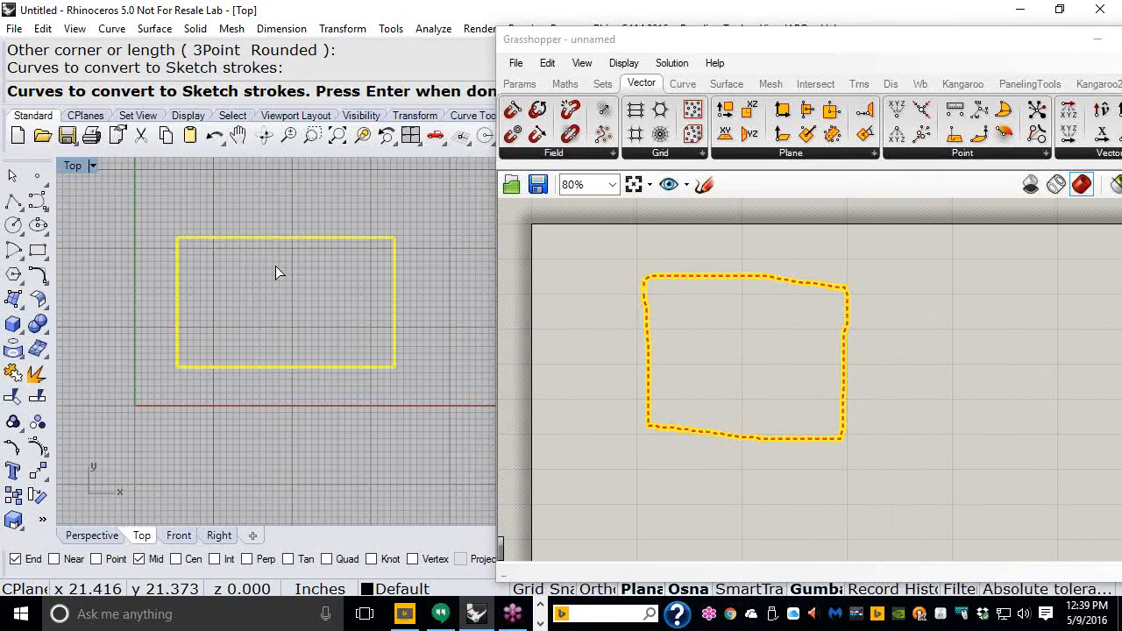
key(Return)
right_drag(717, 340, 779, 445)
scroll(644, 389, down, 2)
scroll(644, 378, down, 1)
drag(694, 263, 716, 390)
scroll(683, 425, up, 4)
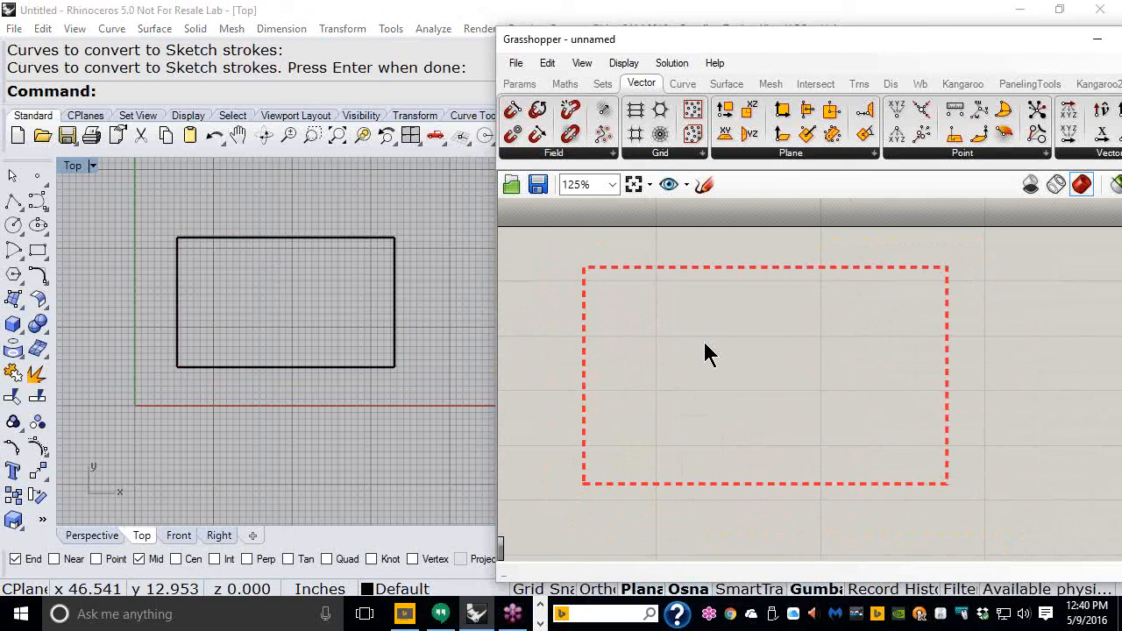
- Draw two circles overlapping the rectangle's top edge in the Rhino Top viewport
click(13, 224)
click(213, 219)
click(215, 258)
key(Return)
click(324, 210)
click(316, 250)
- Load the rectangle and both circles into the sketch with Load from Rhino
click(672, 262)
right_click(673, 263)
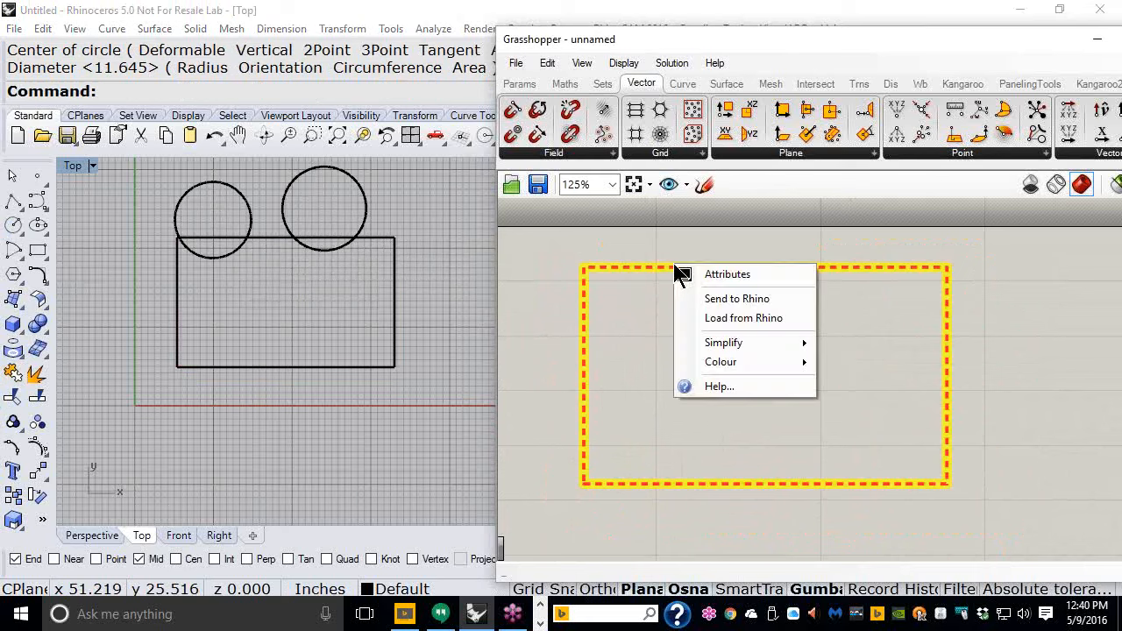
click(717, 316)
drag(430, 383, 190, 209)
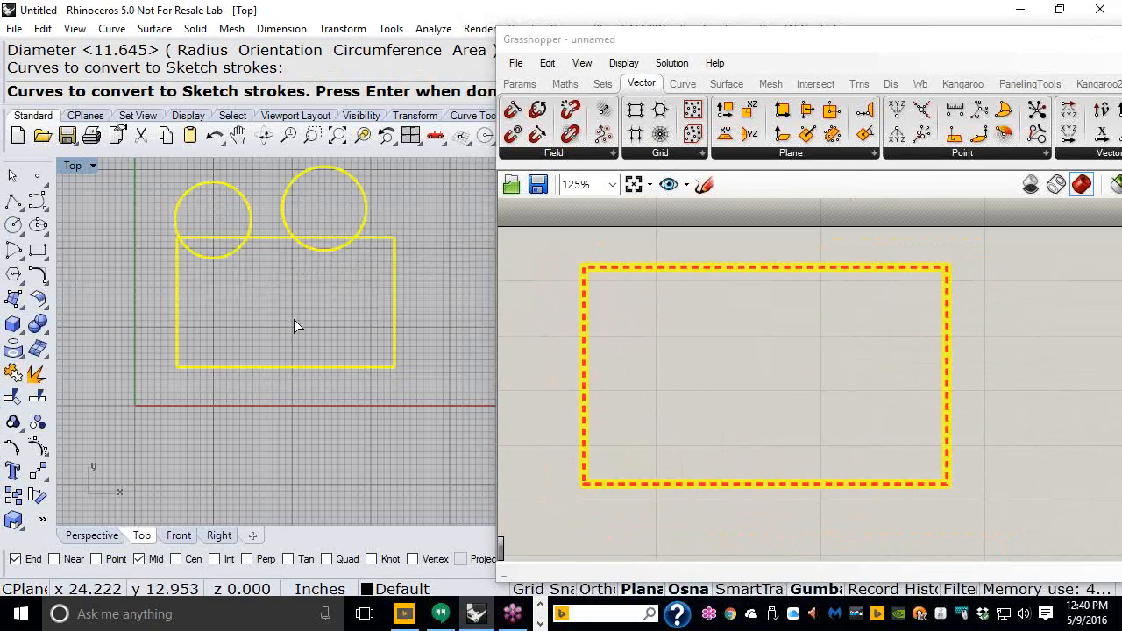
key(Return)
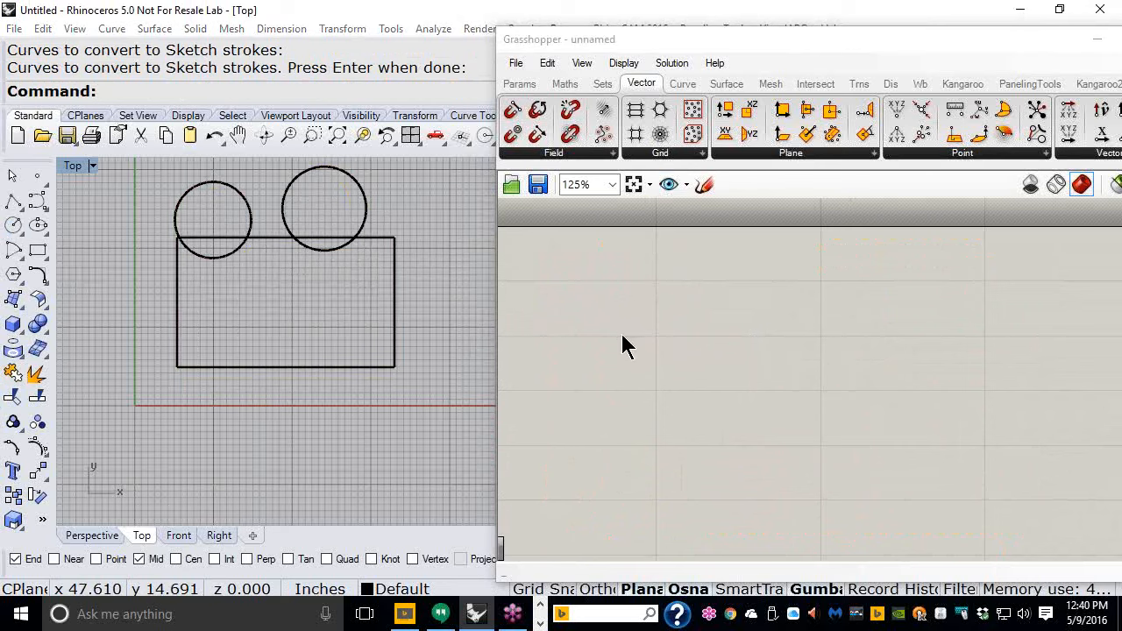
scroll(751, 395, down, 4)
right_drag(788, 318, 695, 371)
mouse_move(739, 299)
mouse_down()
mouse_move(749, 338)
mouse_move(745, 454)
mouse_up()
click(762, 473)
right_drag(762, 473, 701, 288)
scroll(611, 243, up, 2)
scroll(610, 243, up, 2)
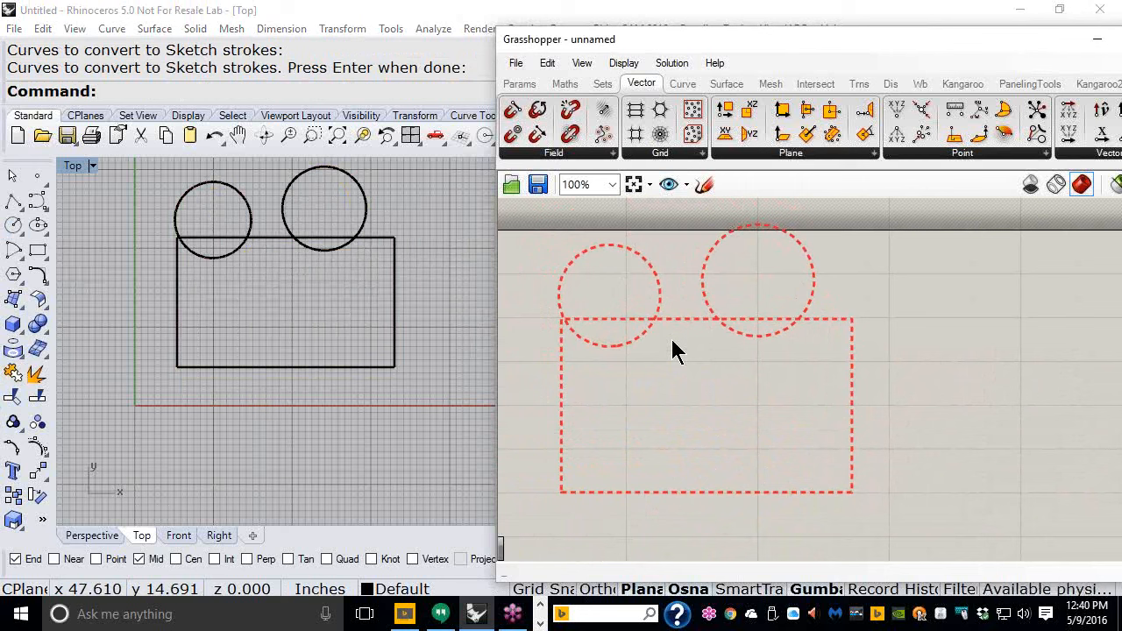
- Delete the sketch on the canvas and the rectangle and circles in Rhino
mouse_move(898, 454)
mouse_down()
mouse_move(610, 288)
mouse_move(587, 296)
mouse_up()
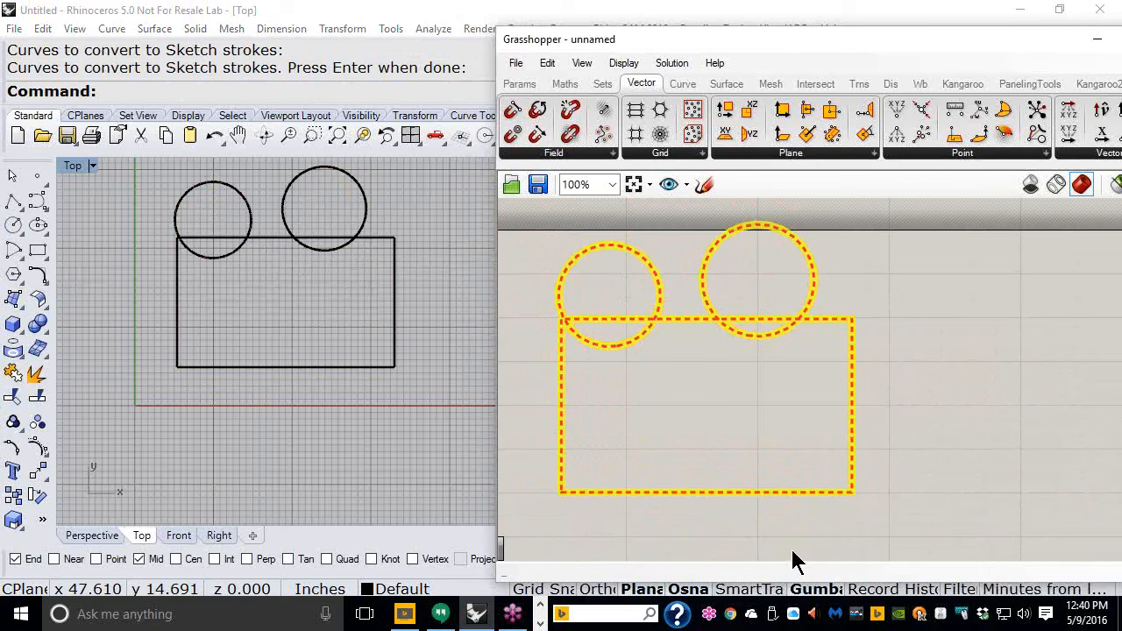
drag(945, 526, 660, 308)
key(Delete)
drag(394, 426, 102, 214)
key(Delete)
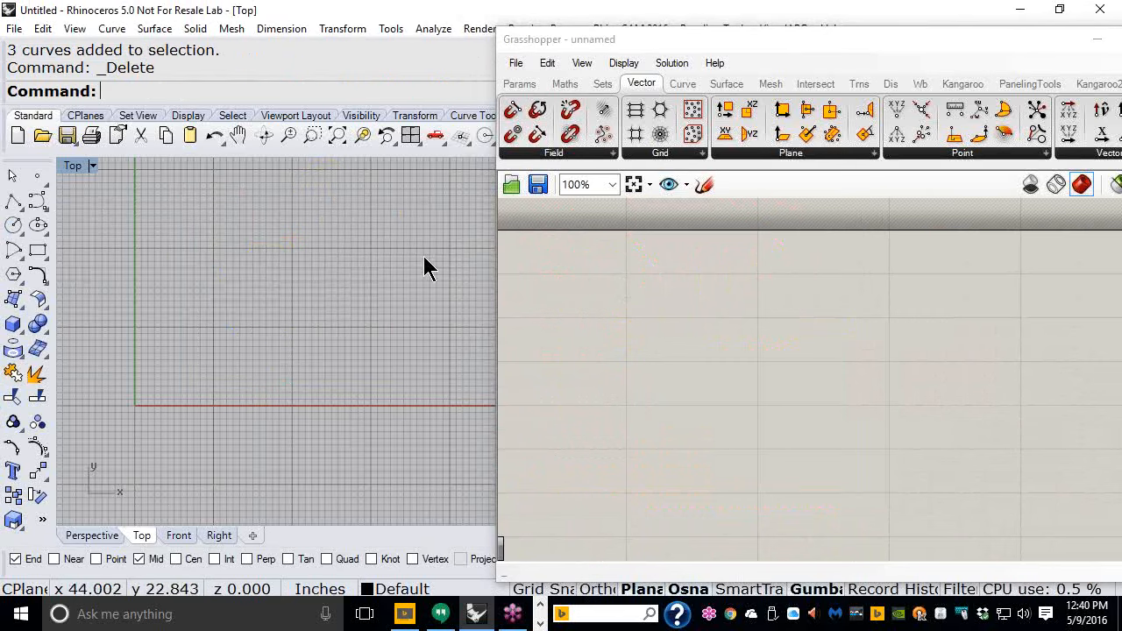
- Draw a curved line with the Curve tool rising from near the origin in the Top viewport
right_drag(366, 276, 339, 318)
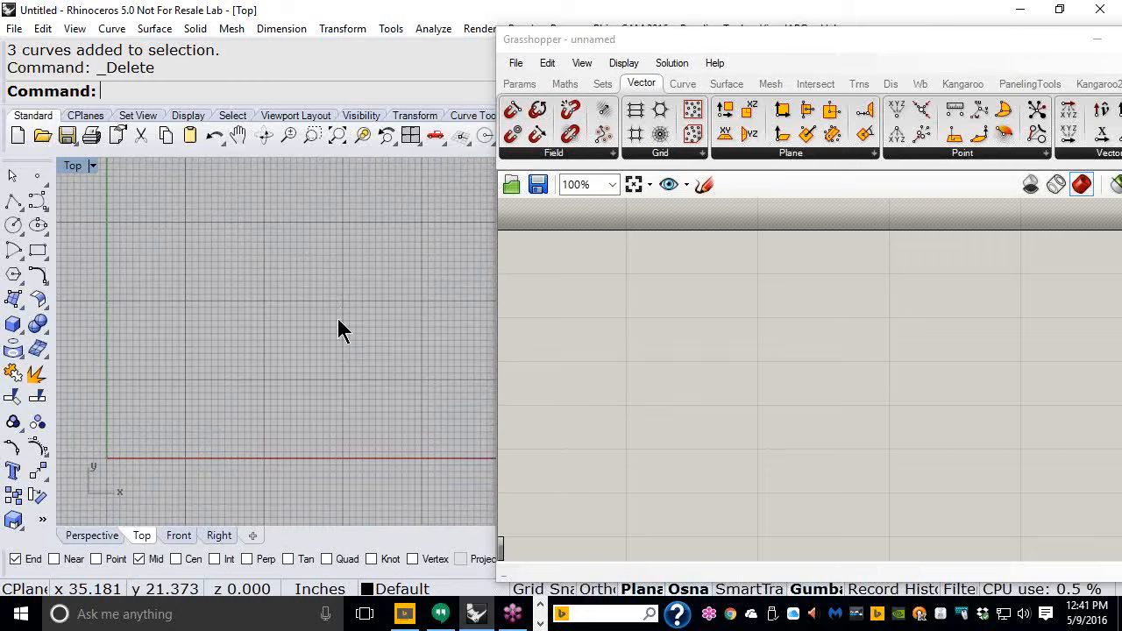
click(37, 204)
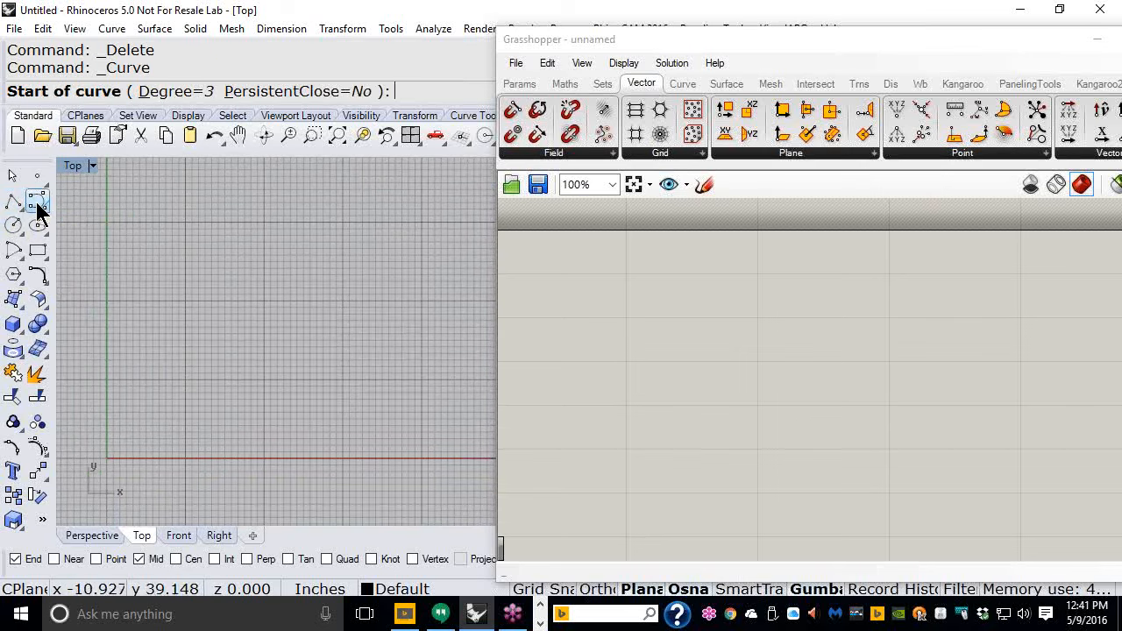
click(145, 427)
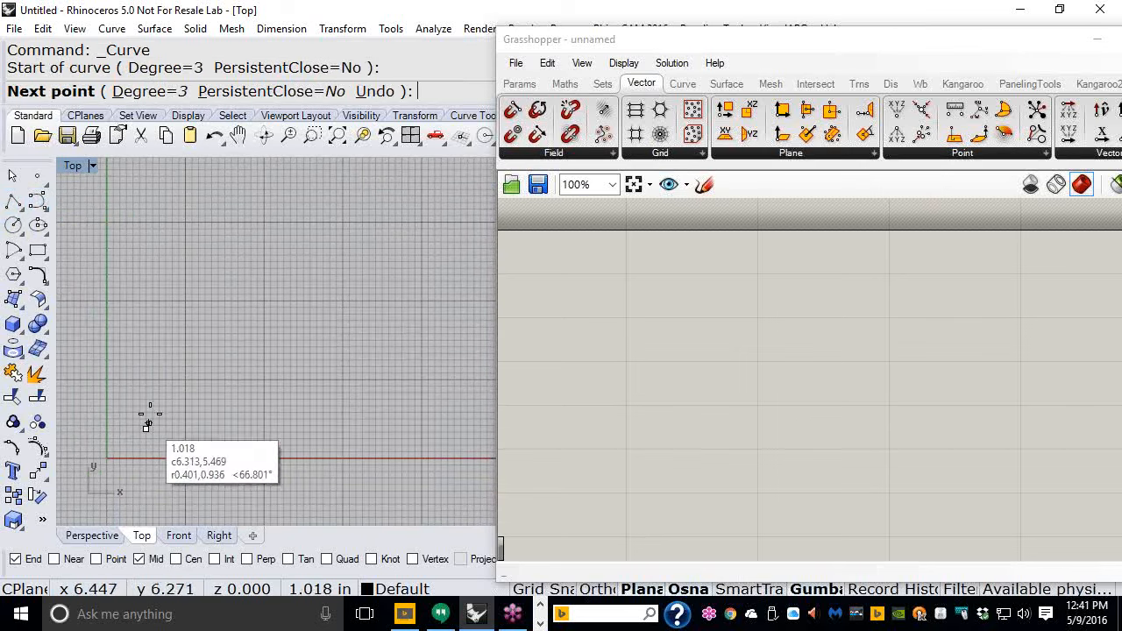
click(162, 333)
click(262, 200)
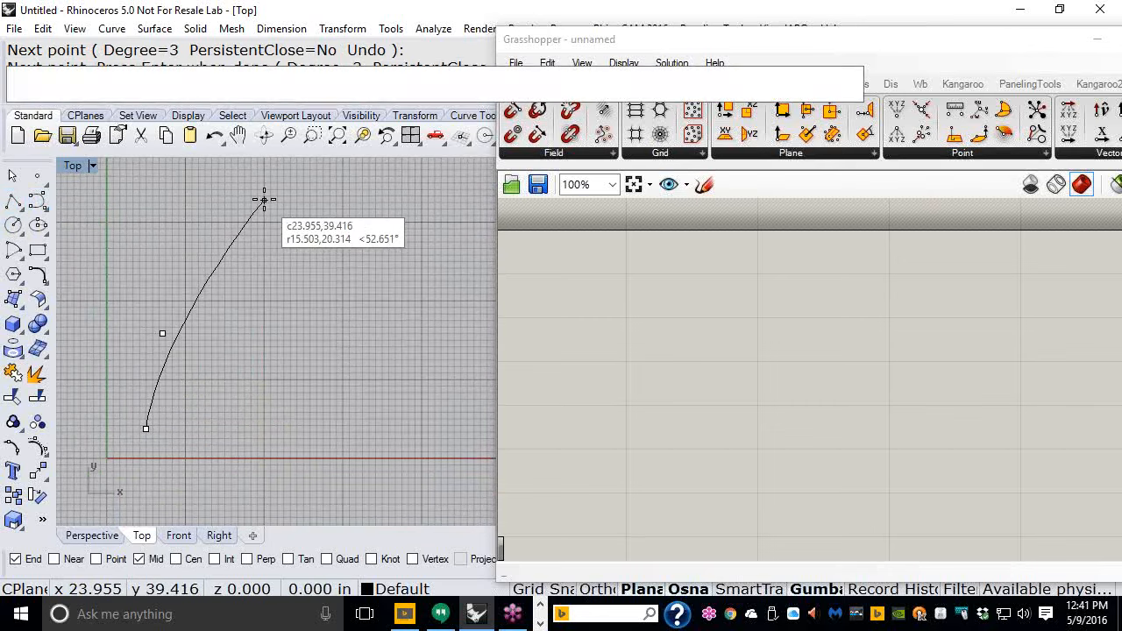
key(Return)
key(Return)
- Draw two more similar curves to the right of the first one with the Curve tool
click(219, 427)
click(237, 334)
click(273, 251)
click(305, 208)
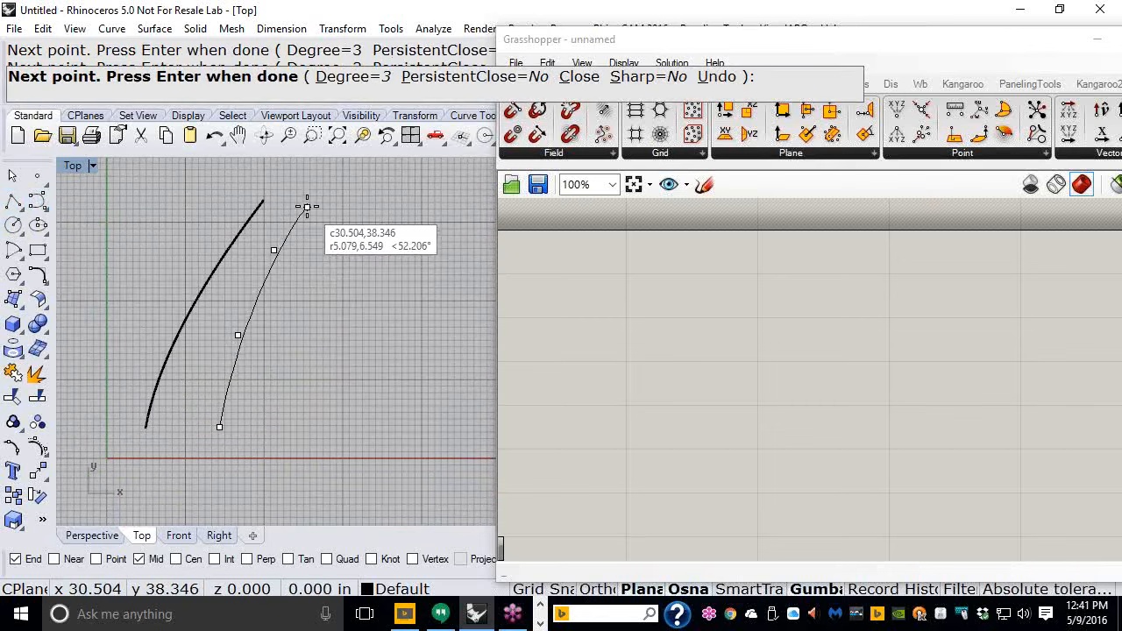
key(Return)
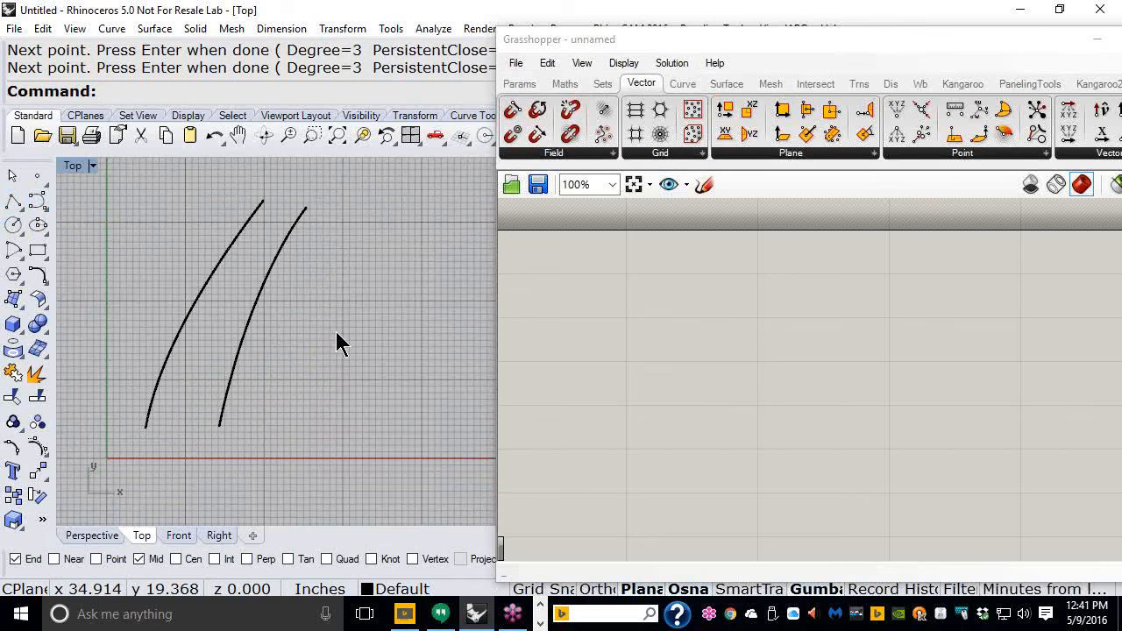
key(Return)
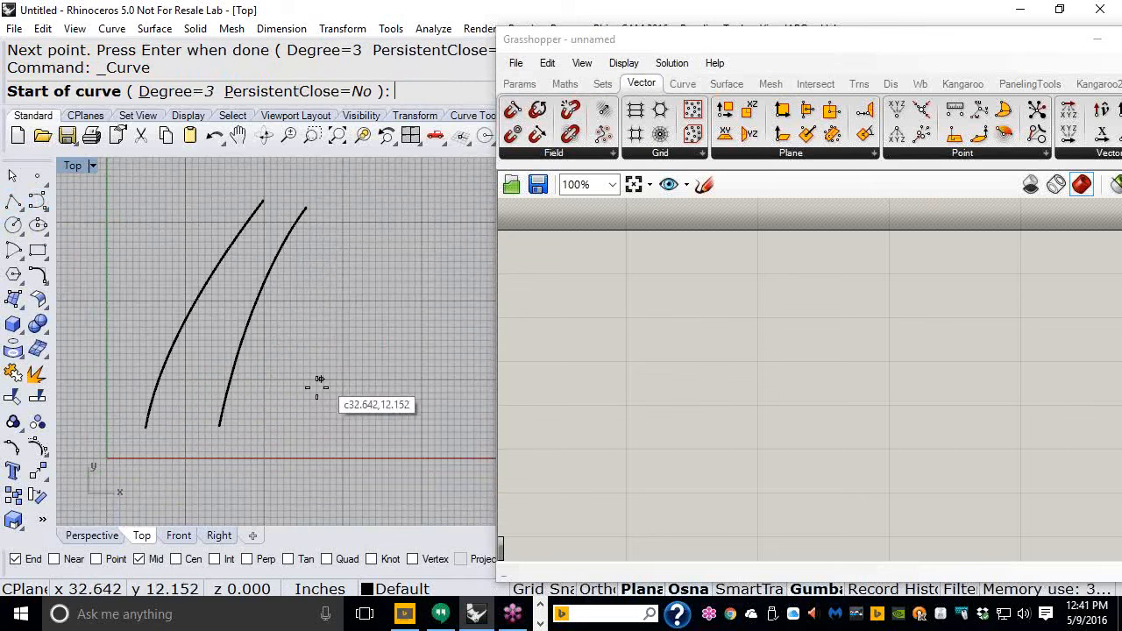
click(296, 426)
click(292, 318)
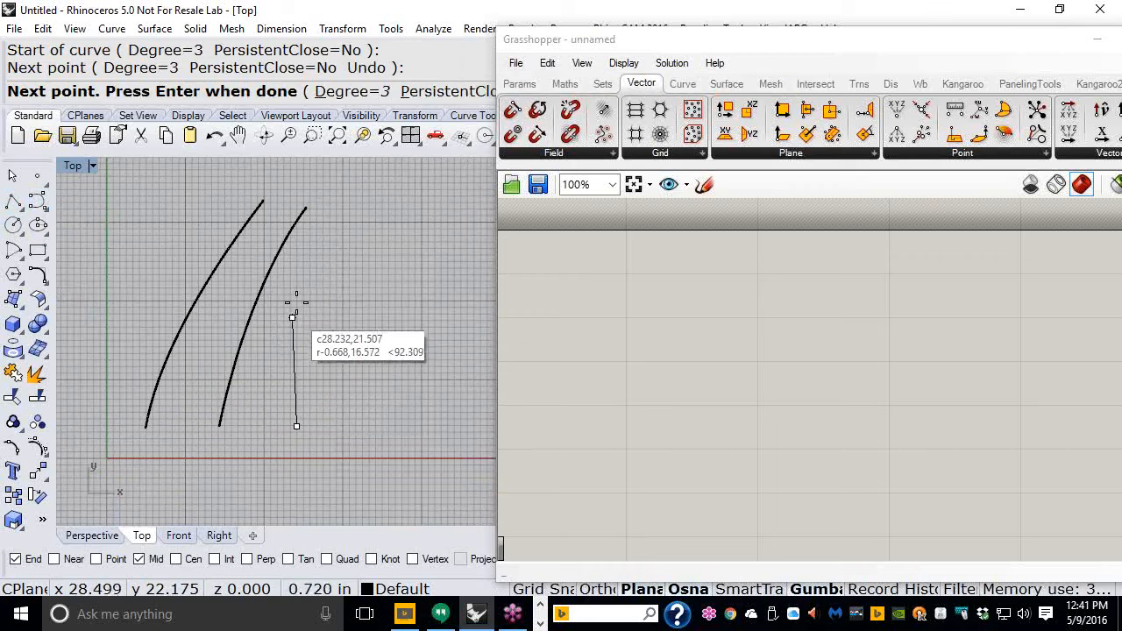
click(344, 224)
key(Return)
right_drag(352, 295, 331, 297)
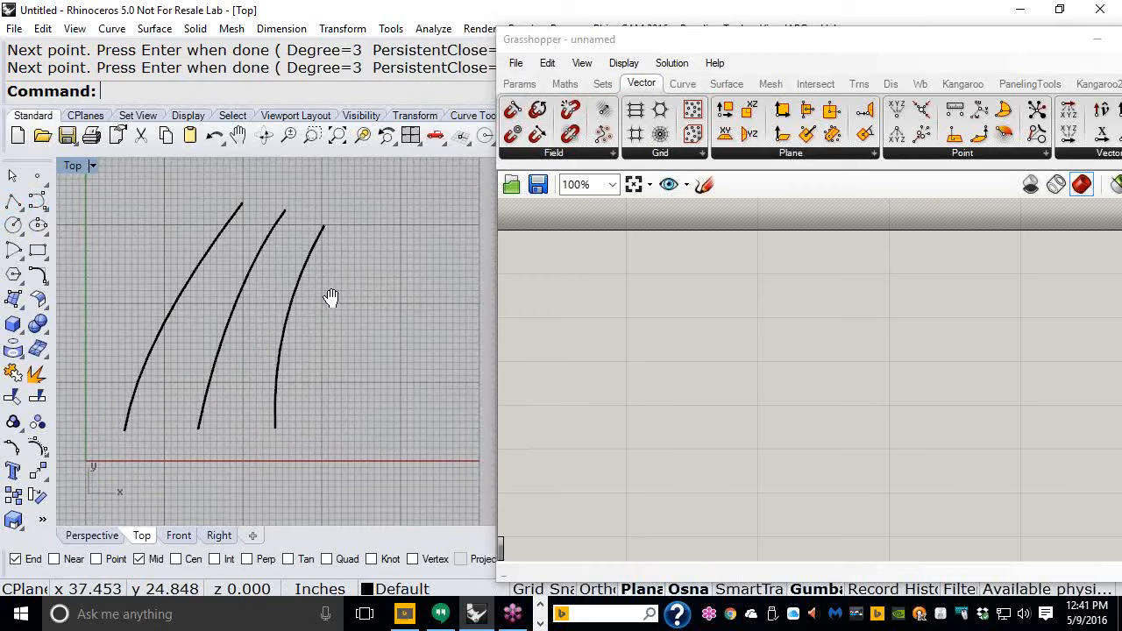
- Sketch a freehand wavy stroke on the Grasshopper canvas with the Sketch tool and confirm it
scroll(311, 291, down, 2)
right_drag(280, 261, 237, 235)
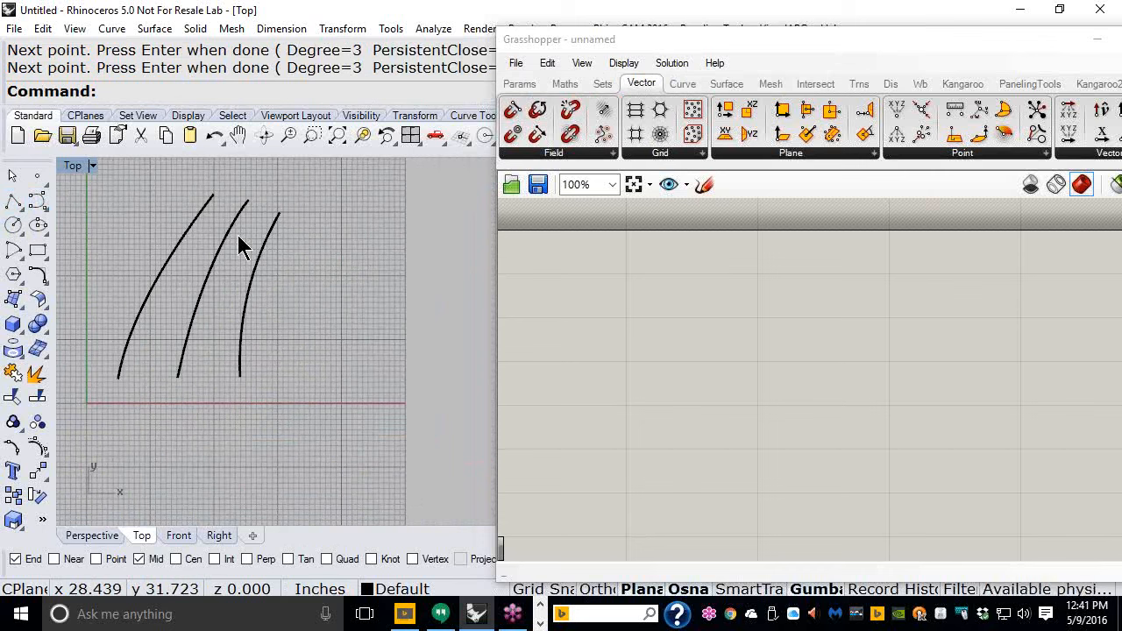
click(708, 185)
mouse_move(558, 396)
mouse_down()
mouse_move(656, 269)
mouse_move(761, 429)
mouse_move(818, 293)
mouse_up()
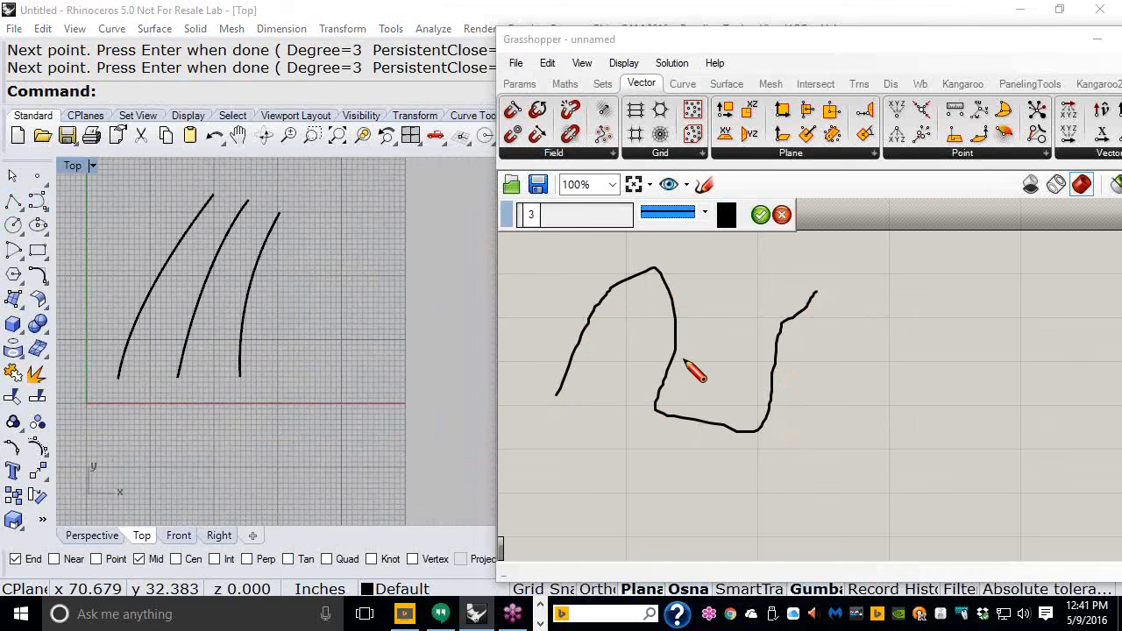
click(760, 216)
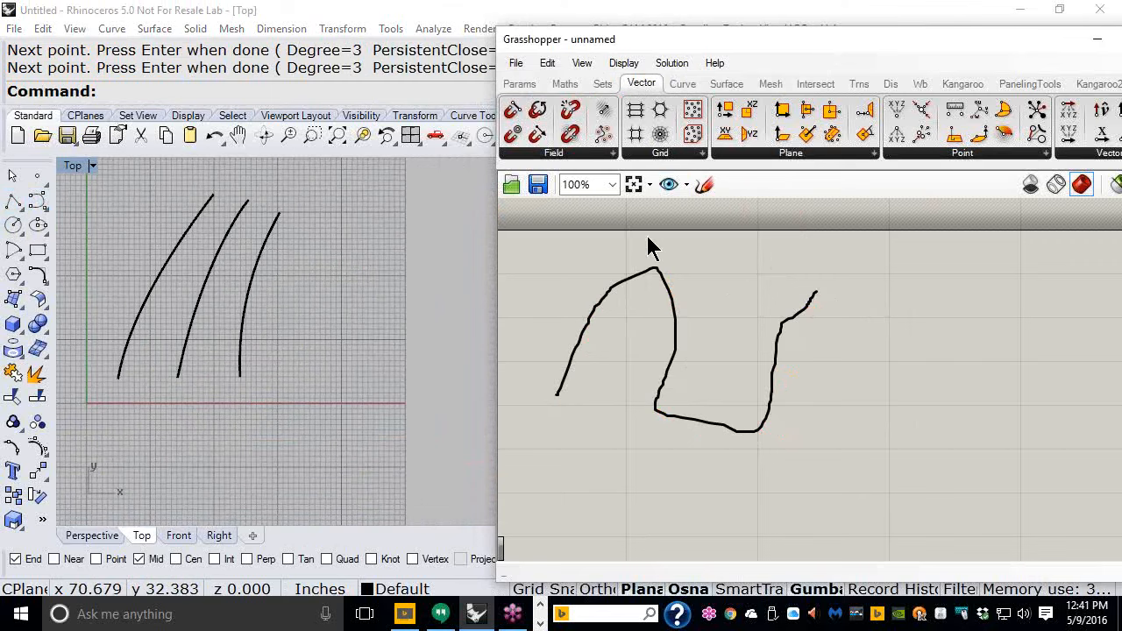
- Load the three Rhino curves into the wavy sketch with Load from Rhino
click(634, 277)
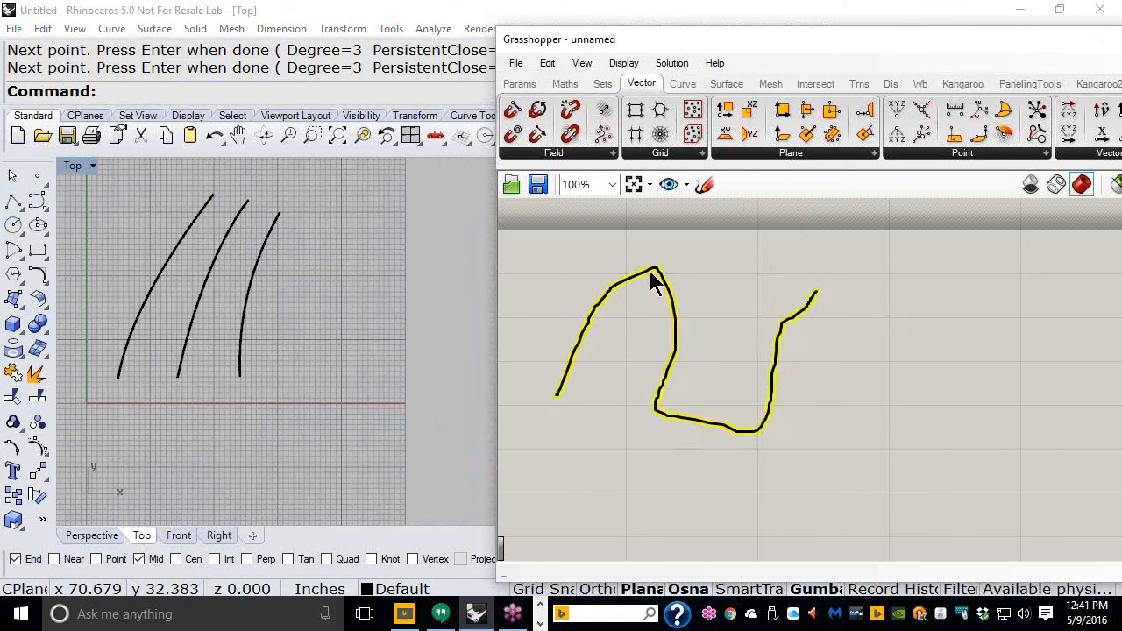
right_click(650, 276)
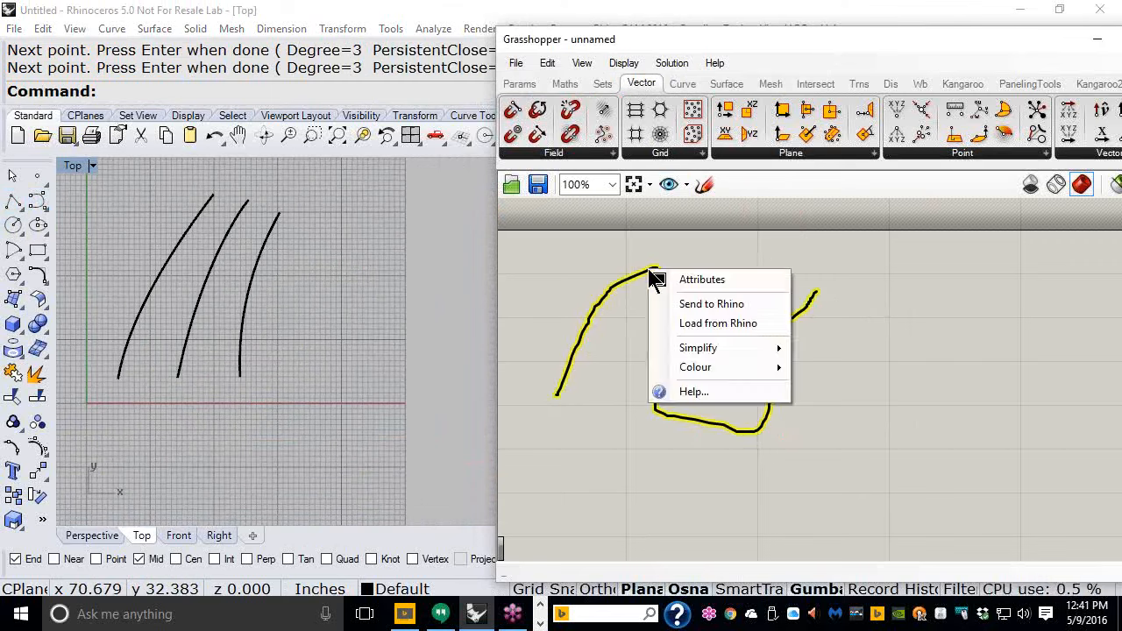
click(715, 331)
drag(285, 287, 153, 241)
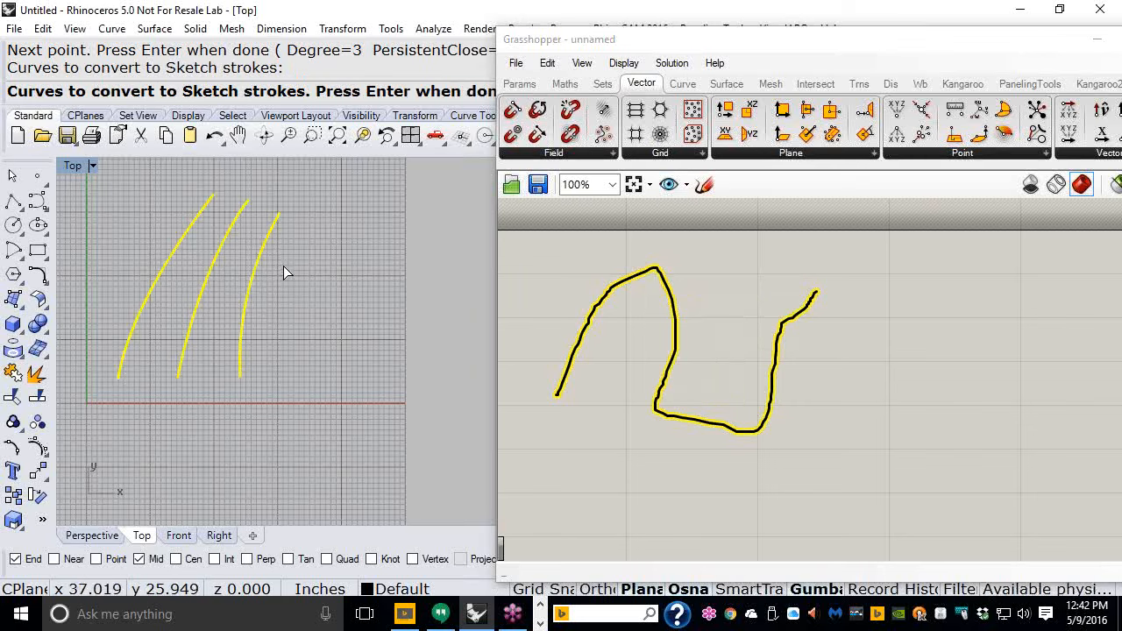
key(Return)
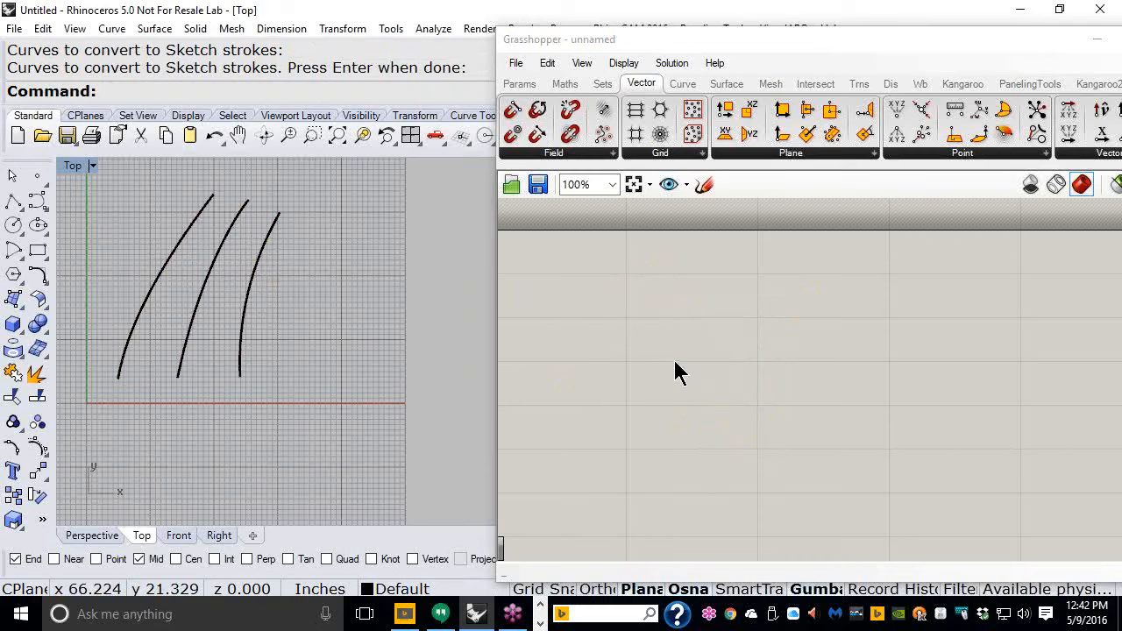
- Select the previous sketch objects on the Grasshopper canvas and delete them
right_drag(645, 299, 710, 417)
scroll(619, 342, down, 5)
scroll(639, 342, up, 4)
scroll(637, 342, up, 1)
drag(735, 255, 592, 256)
scroll(643, 287, down, 2)
drag(660, 258, 663, 410)
click(647, 419)
right_drag(607, 403, 625, 276)
scroll(663, 275, up, 4)
scroll(691, 289, down, 1)
scroll(691, 290, down, 1)
right_drag(693, 295, 664, 310)
drag(764, 396, 614, 334)
key(Delete)
- Place a Loft component from the Surface tab's Freeform group onto the canvas
right_drag(640, 349, 631, 315)
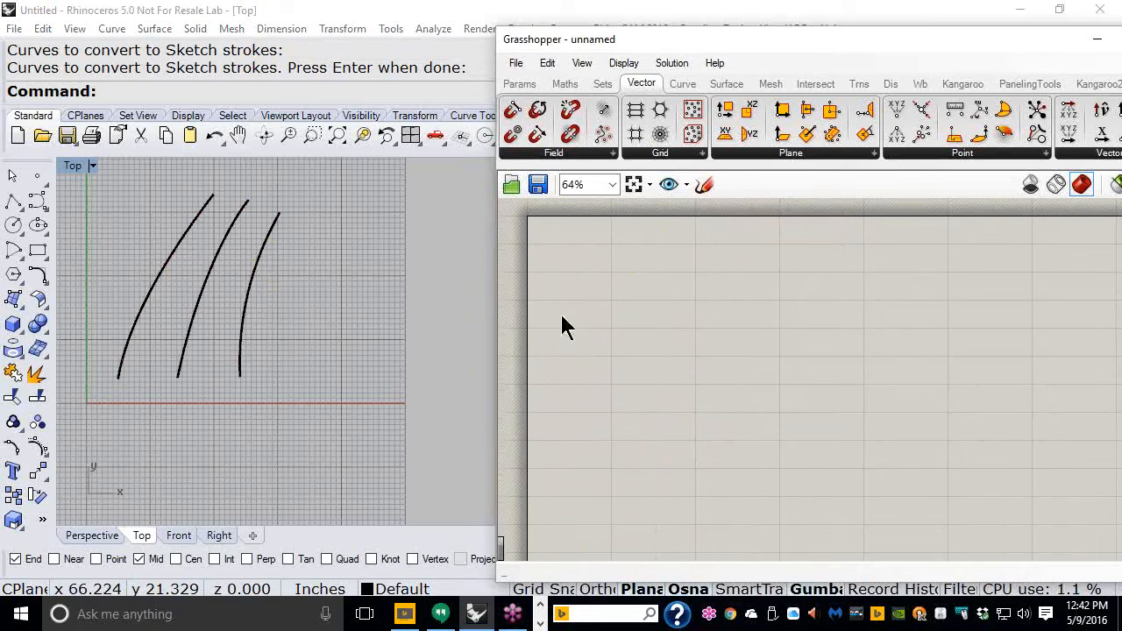
right_drag(308, 295, 320, 309)
scroll(250, 297, up, 3)
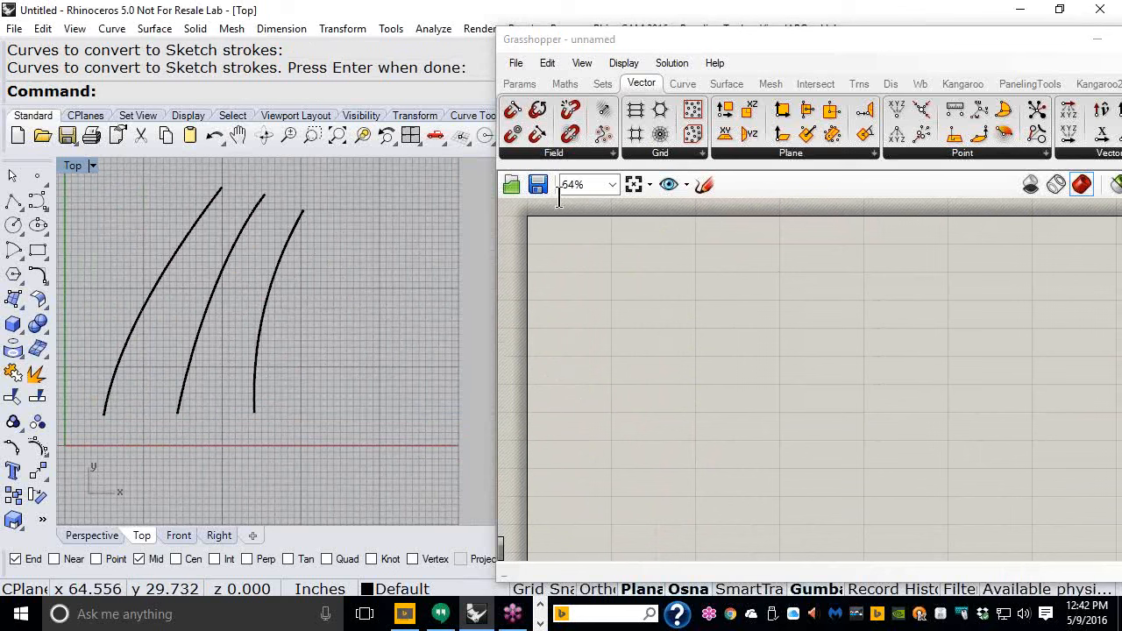
click(726, 85)
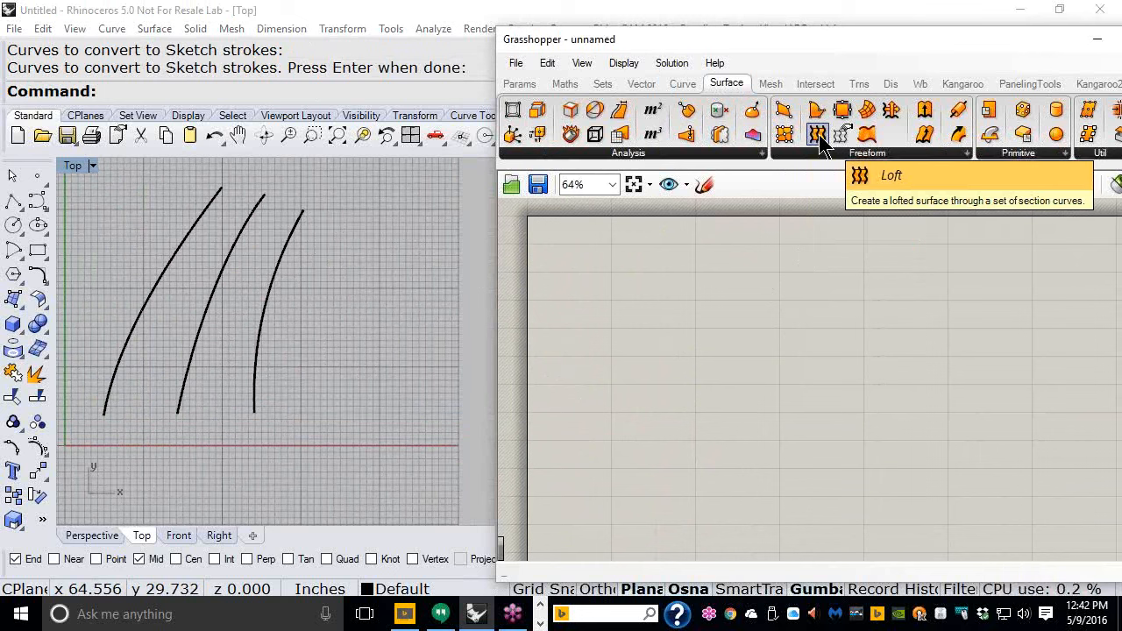
drag(820, 140, 741, 291)
scroll(740, 289, up, 5)
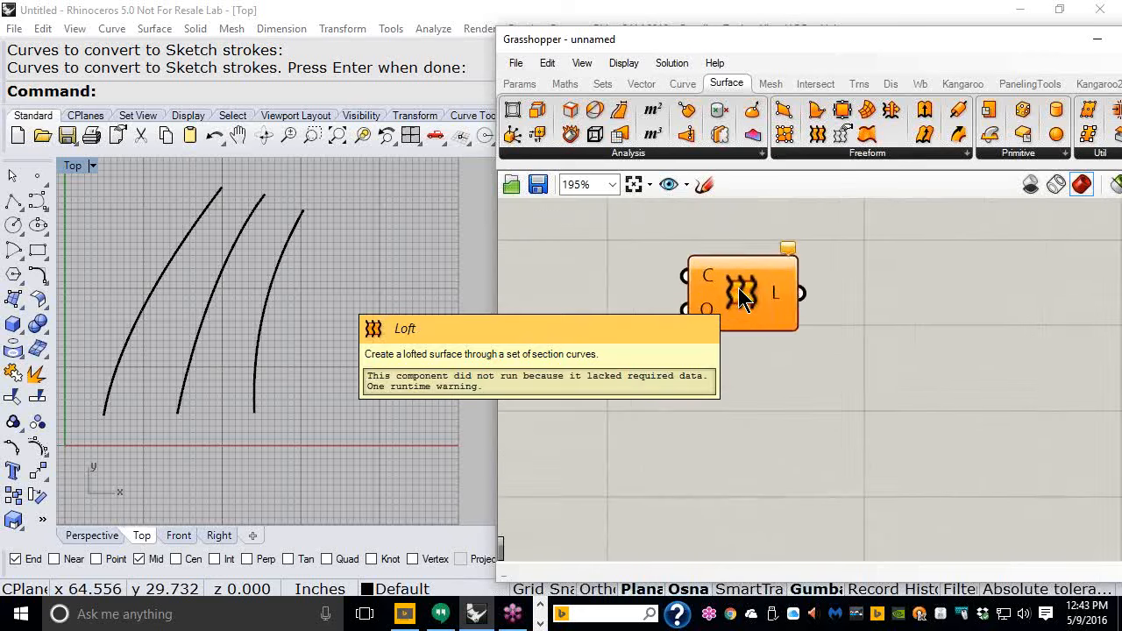
scroll(709, 377, down, 1)
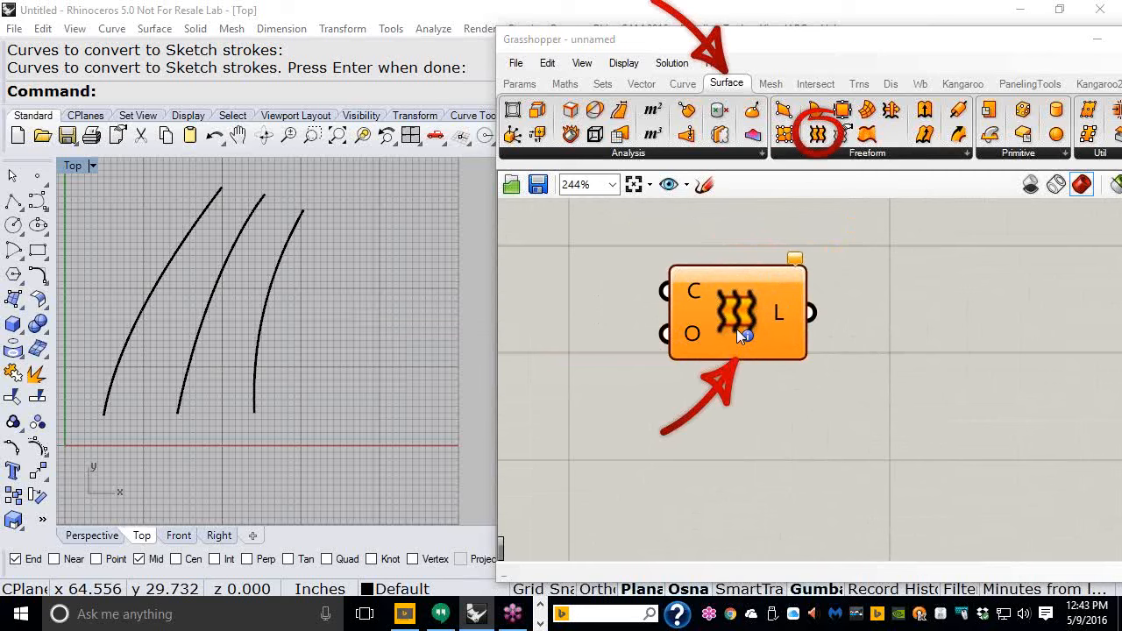
- Move the Loft component right and place a Curve parameter to its left
drag(738, 329, 844, 322)
scroll(846, 327, down, 3)
click(734, 393)
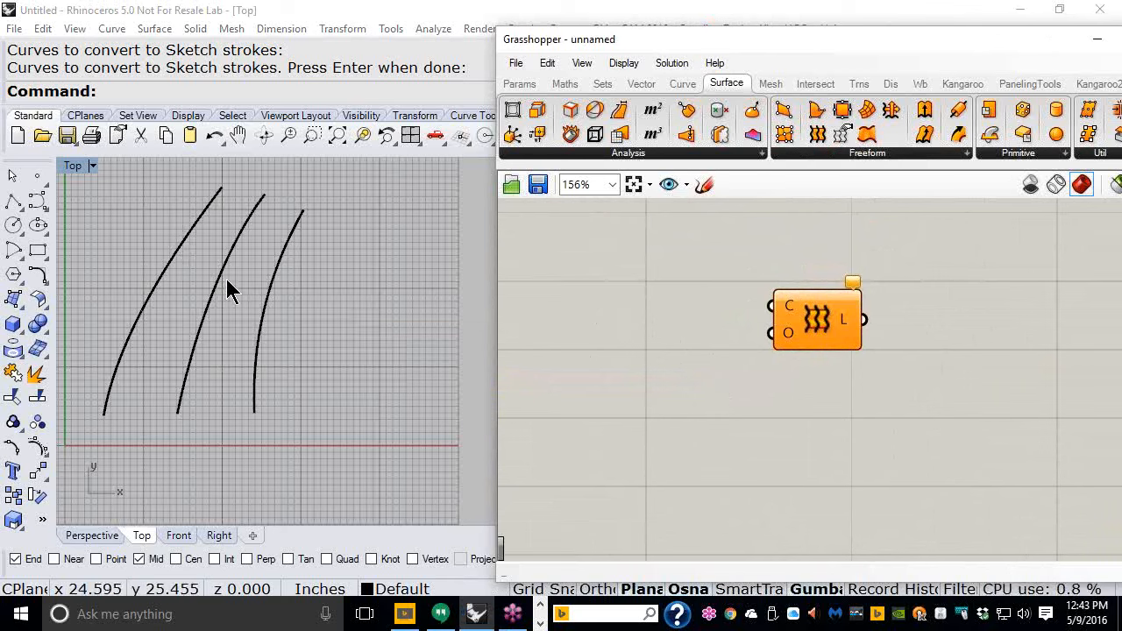
click(519, 84)
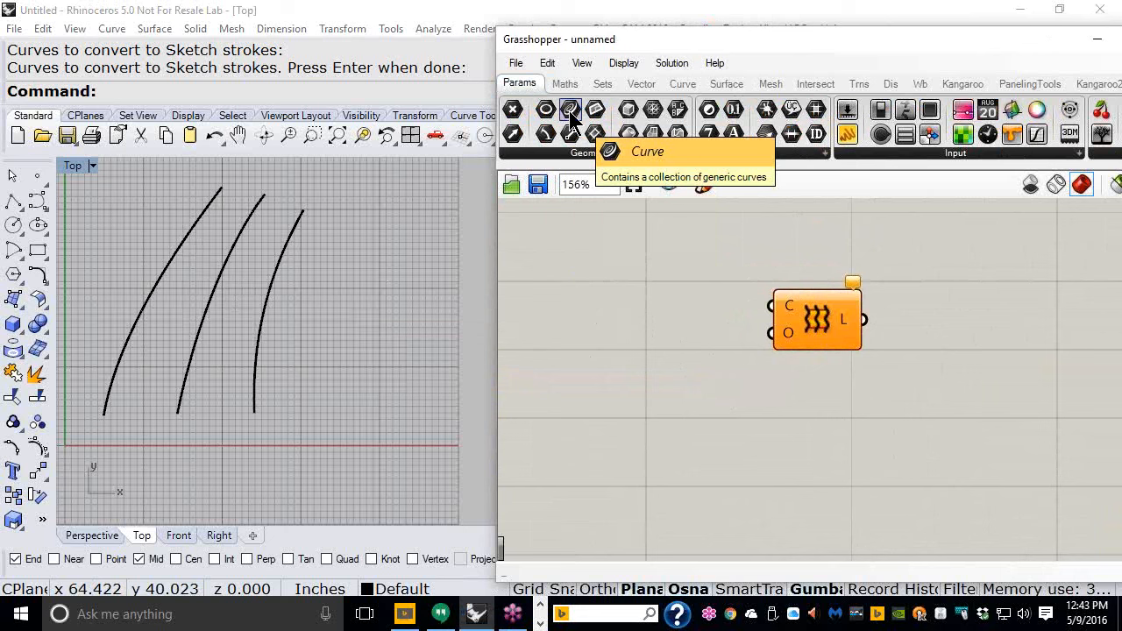
drag(571, 114, 626, 301)
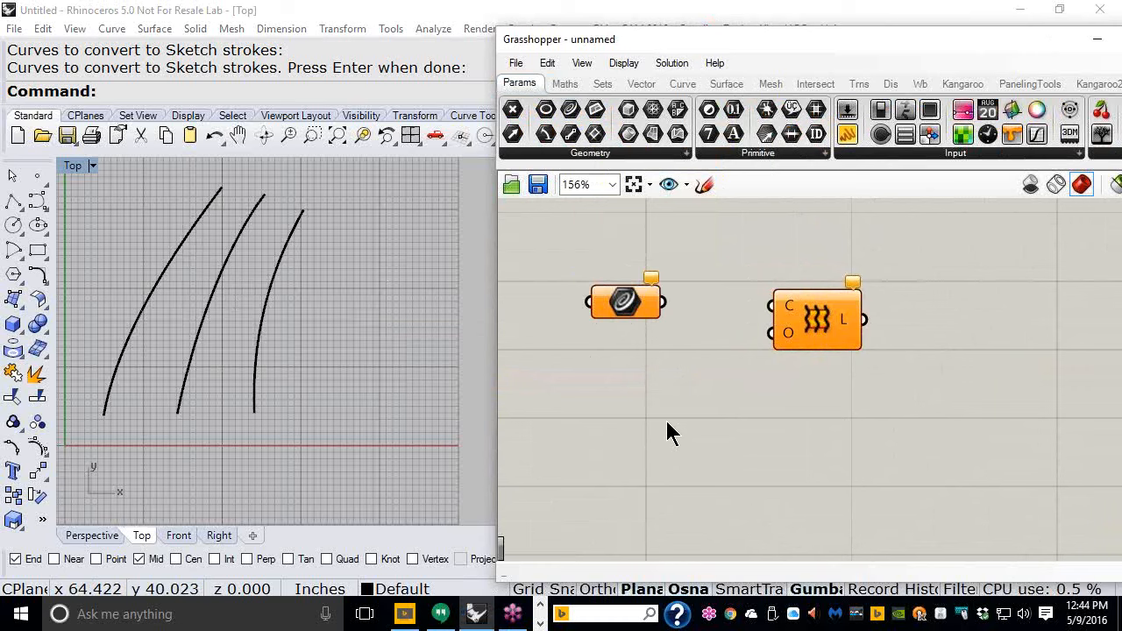
scroll(629, 254, up, 3)
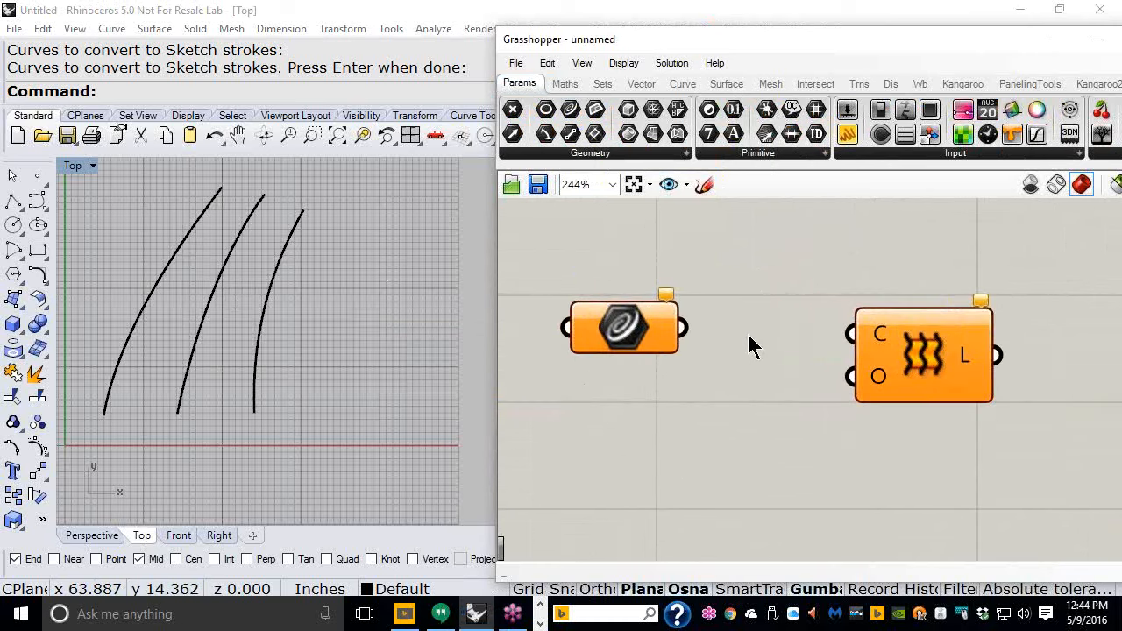
right_drag(749, 301, 746, 293)
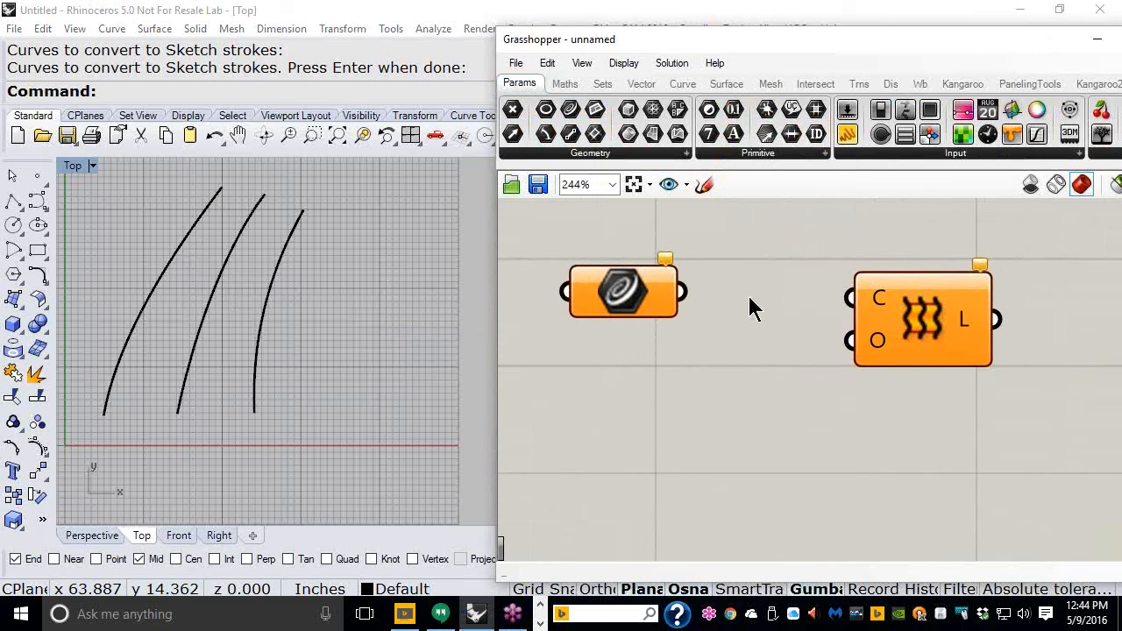
- Set multiple curves in the Curve parameter by selecting the three Rhino curves, and wire it into the Loft's C input
right_click(616, 293)
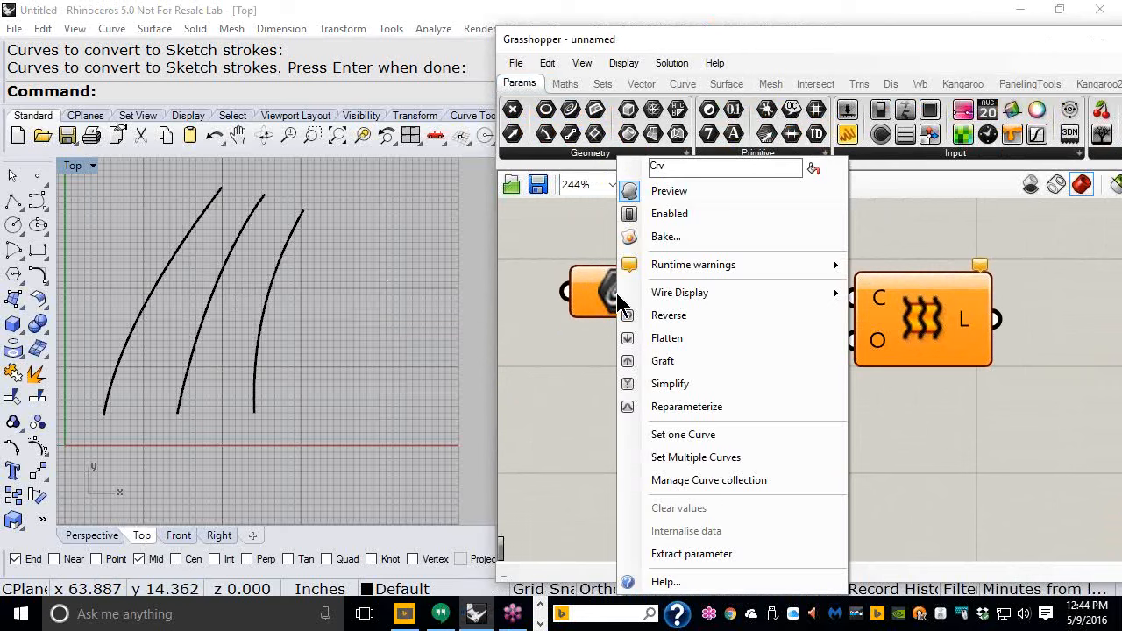
click(693, 457)
drag(296, 291, 168, 238)
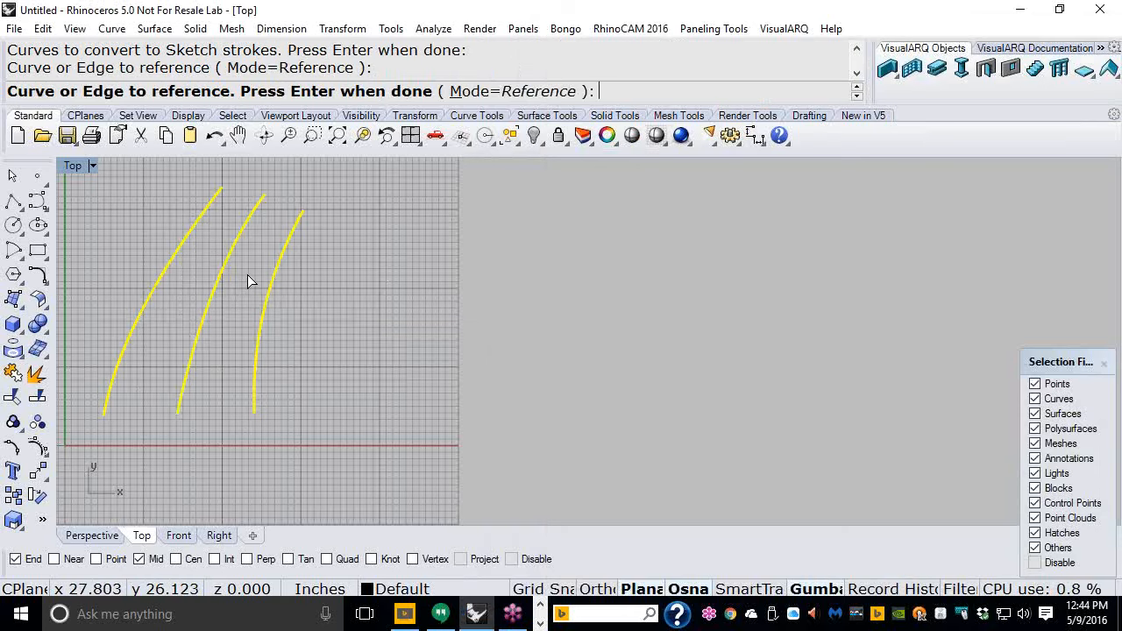
key(Return)
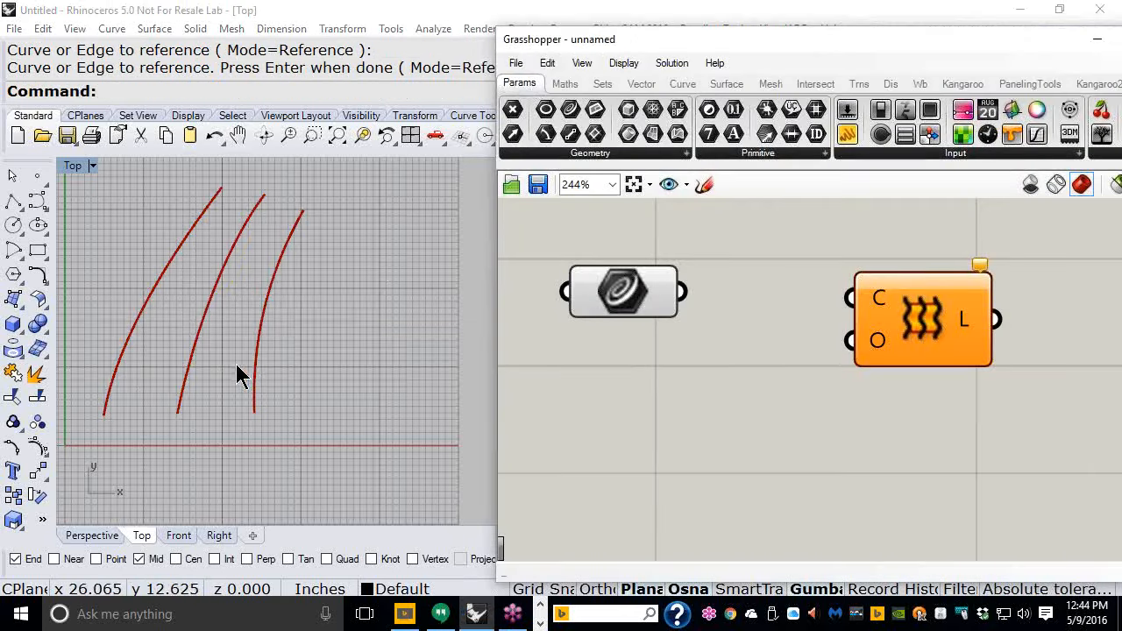
drag(684, 293, 846, 298)
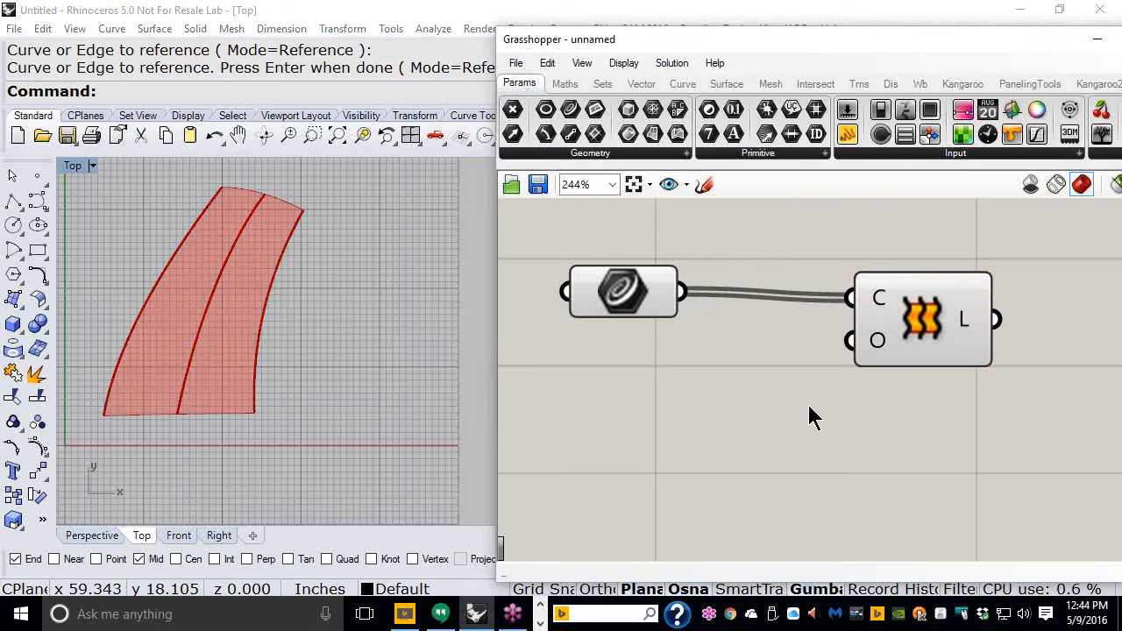
- Move the curves sideways with the gumball to reshape the lofted surface
click(175, 268)
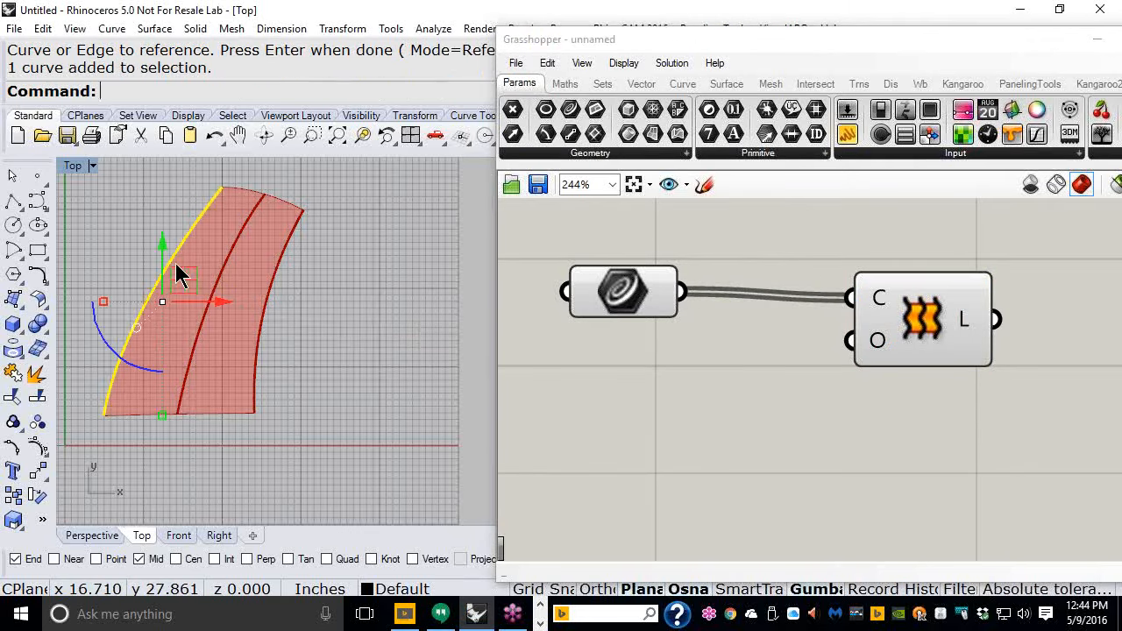
click(217, 294)
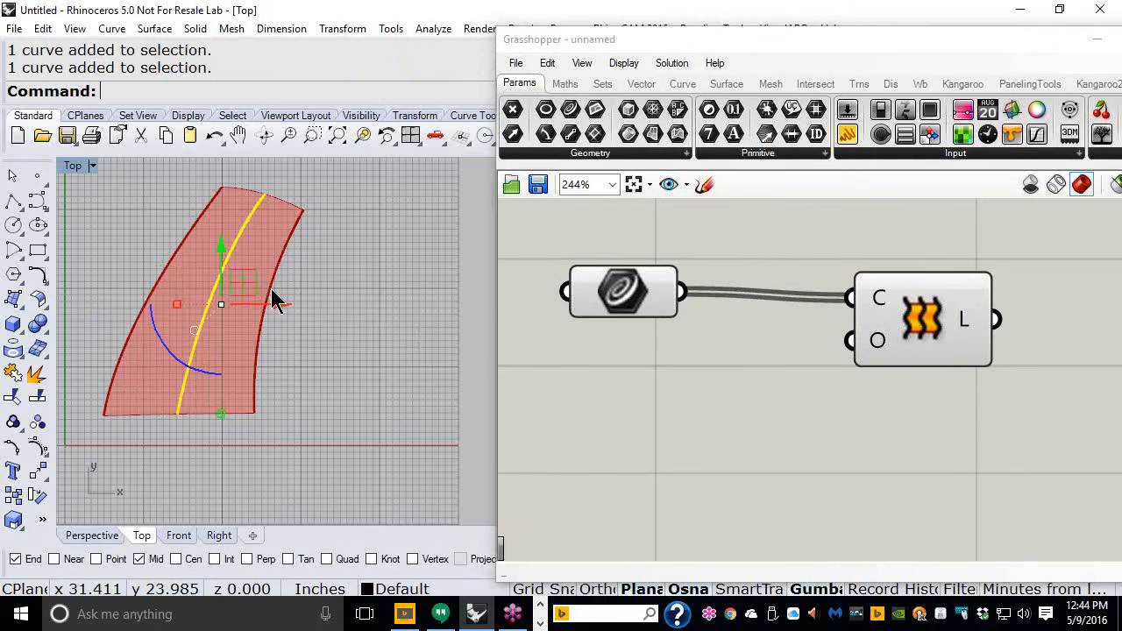
drag(274, 300, 321, 301)
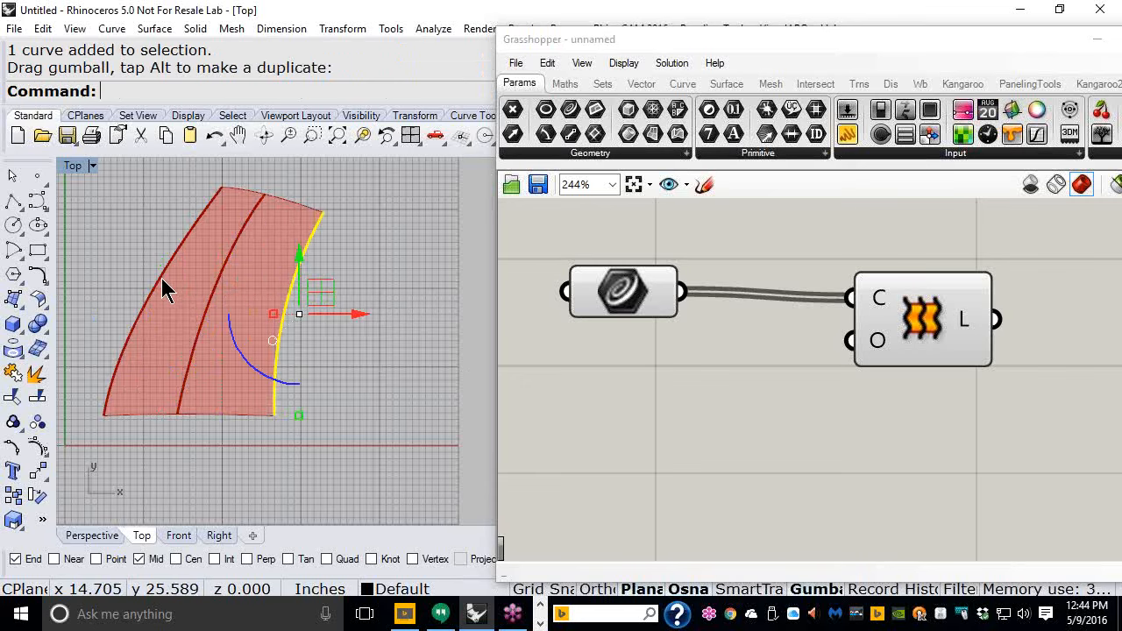
click(161, 277)
drag(196, 296, 171, 291)
click(335, 312)
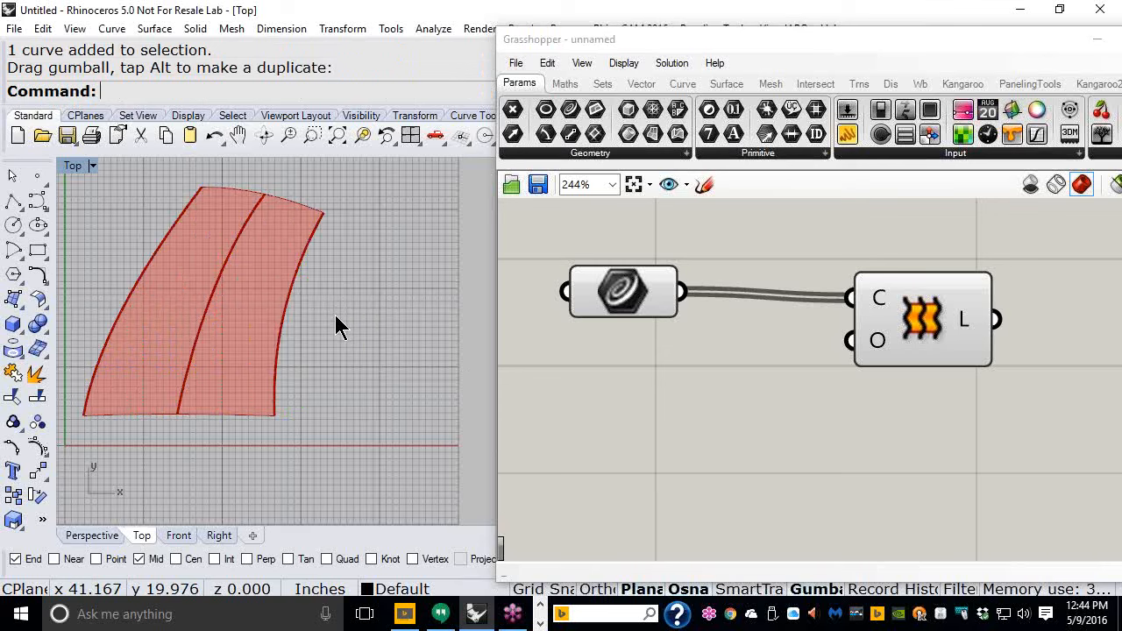
- Internalise the data of the Curve parameter
click(650, 304)
right_drag(754, 418, 771, 365)
click(743, 403)
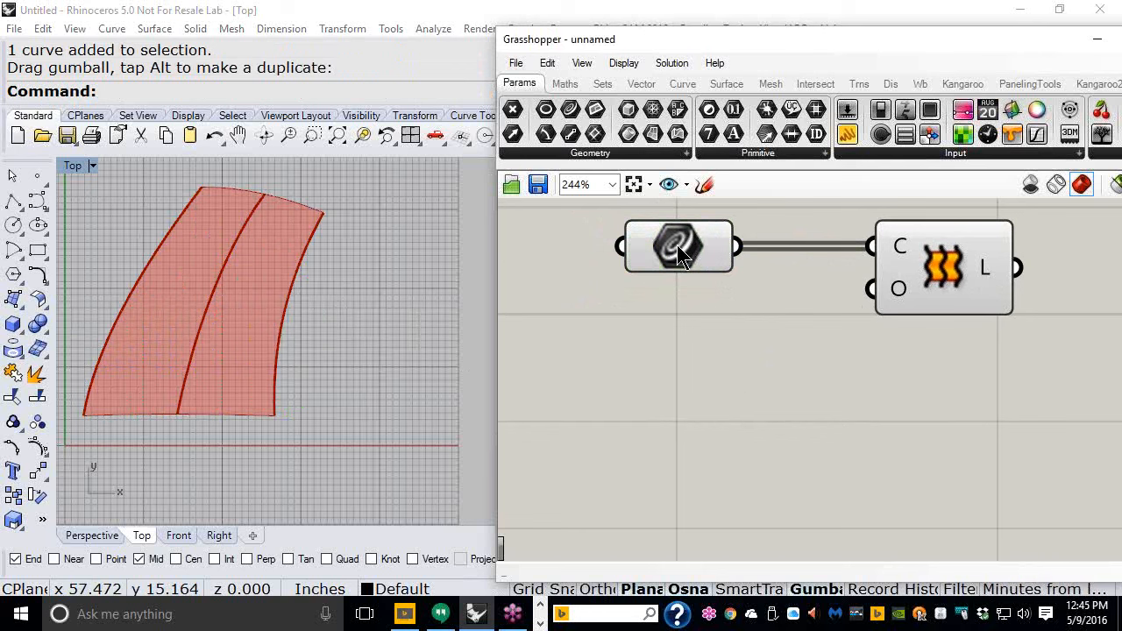
mouse_move(677, 244)
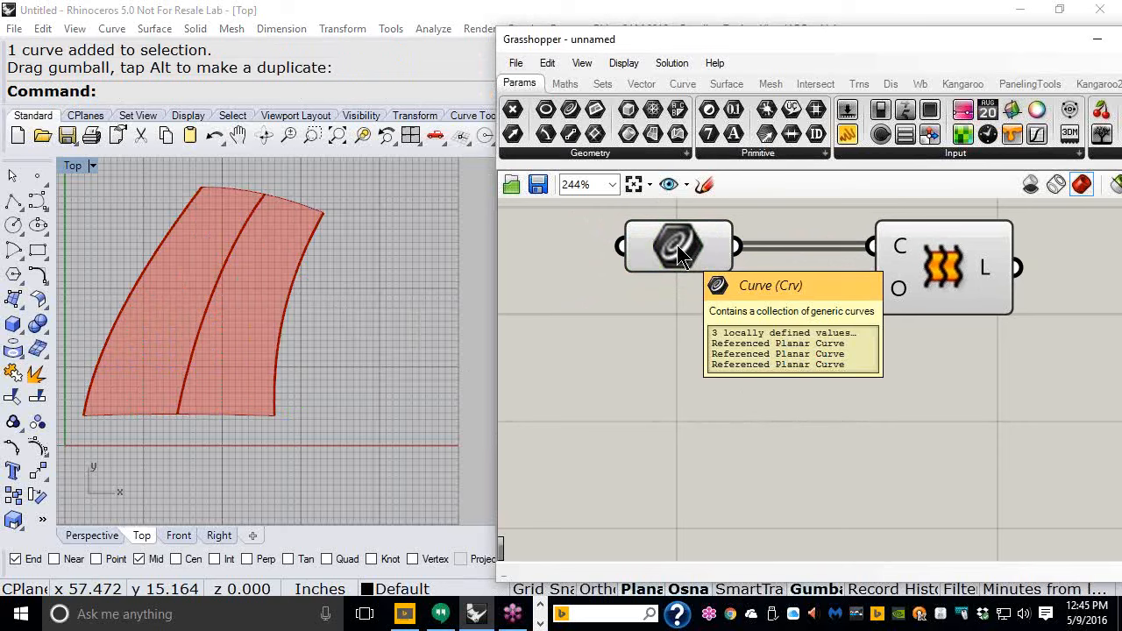
right_click(676, 245)
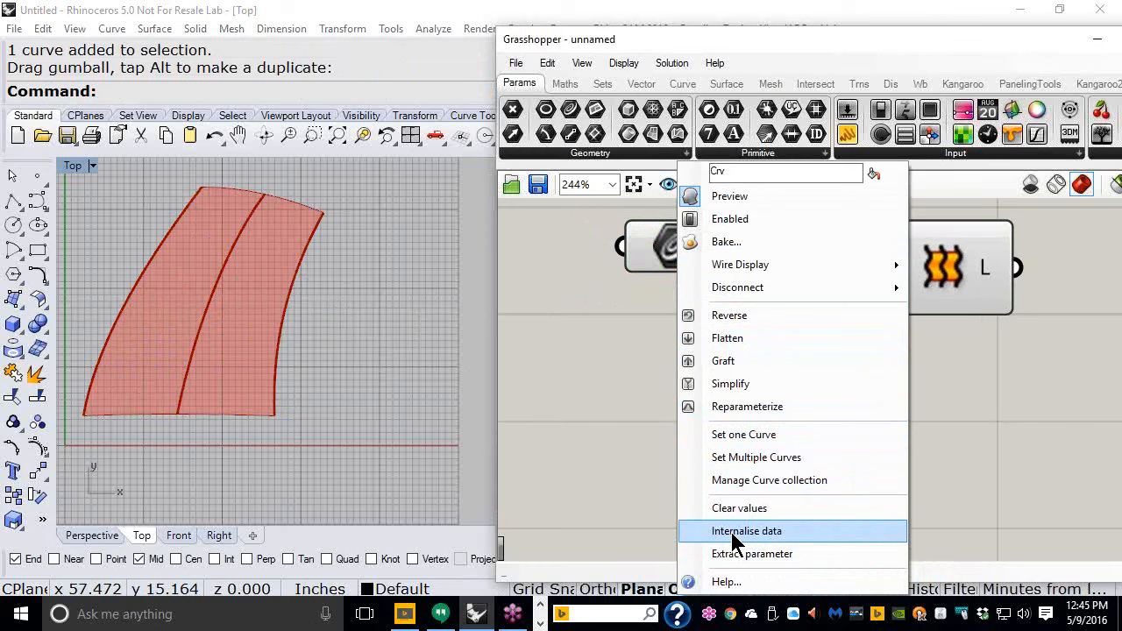
click(733, 537)
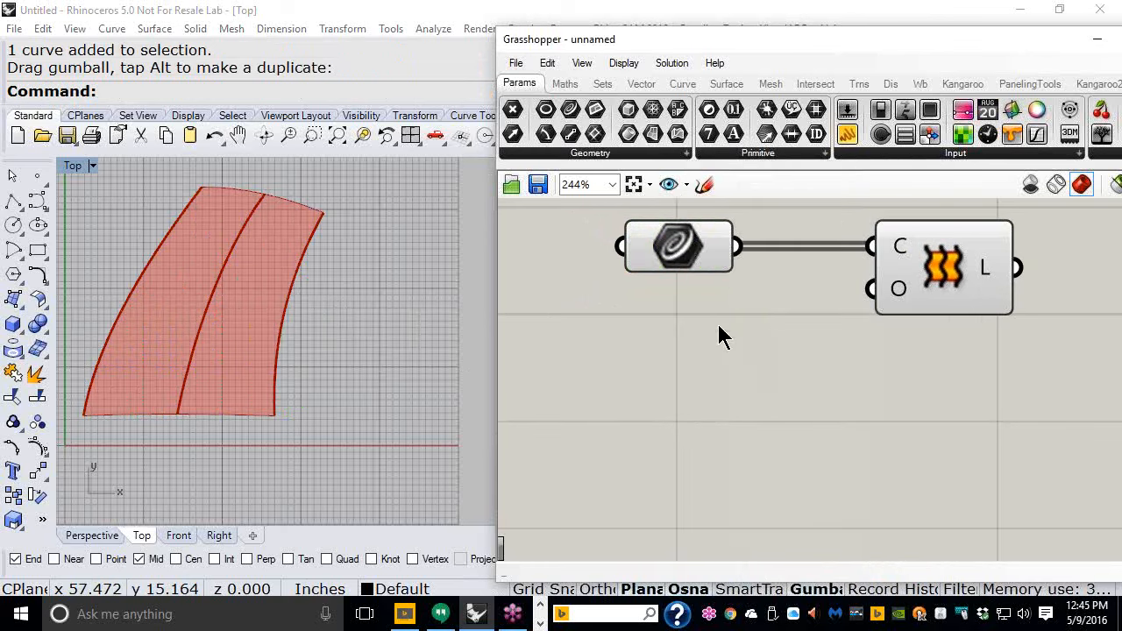
- Save the Grasshopper document as 001_Inter_Curves in C:\AAA\GH\GH_102_MAY\Day_01
click(516, 65)
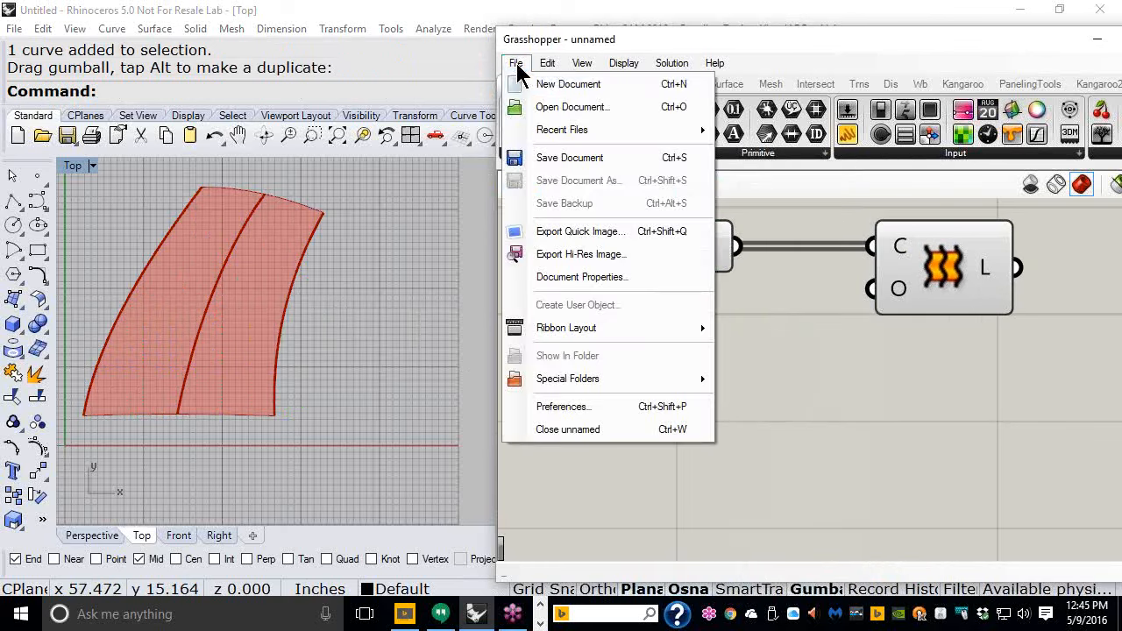
click(563, 159)
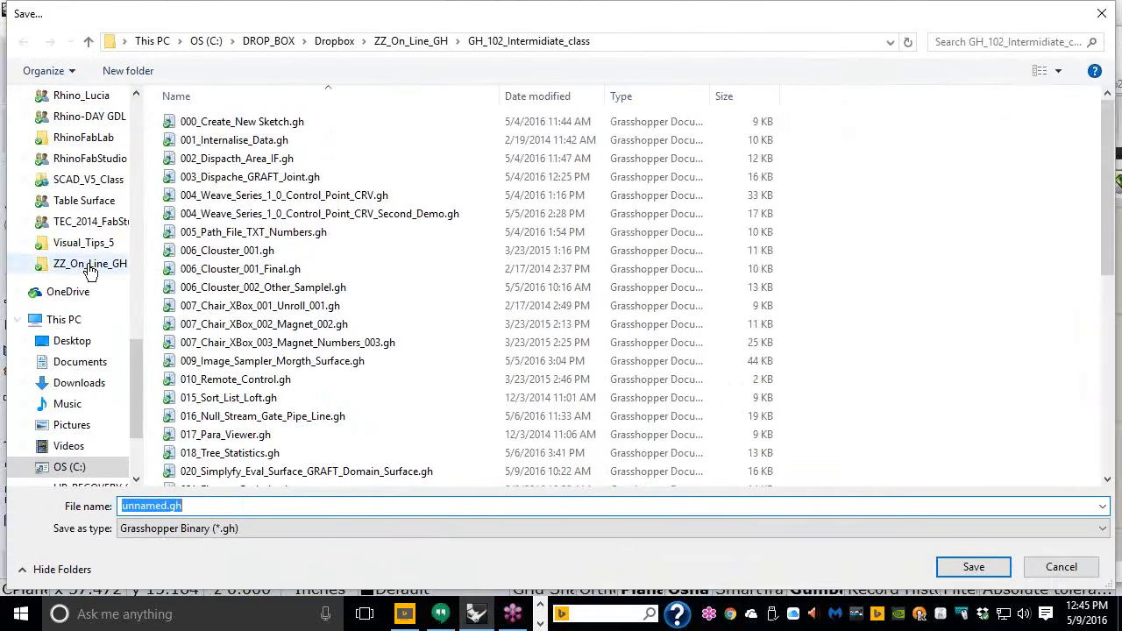
click(70, 341)
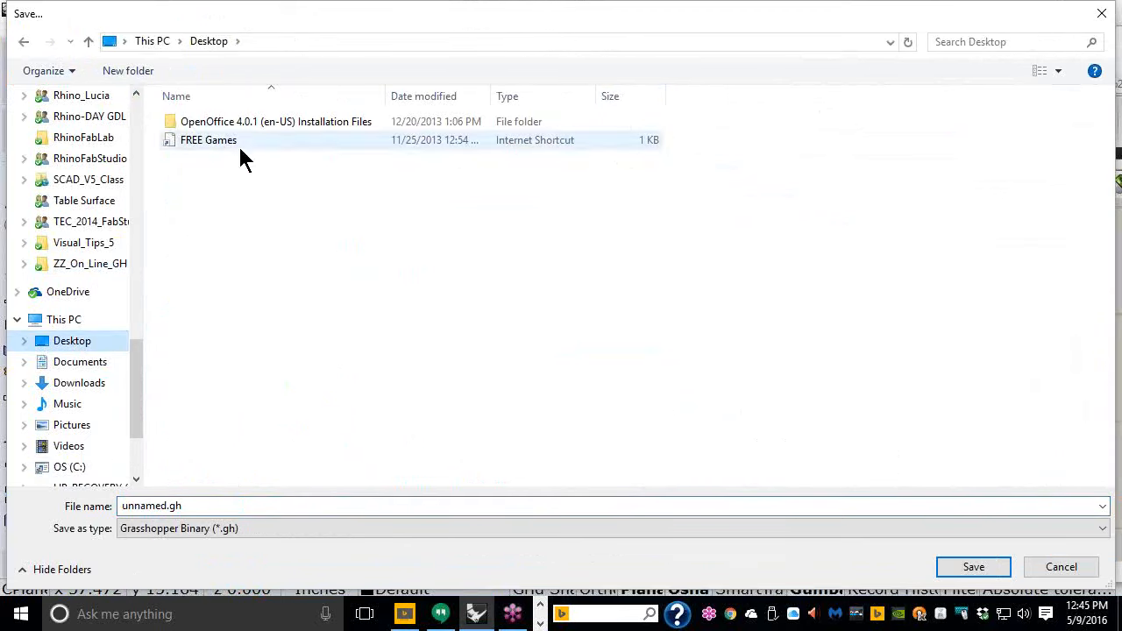
click(75, 326)
double_click(183, 260)
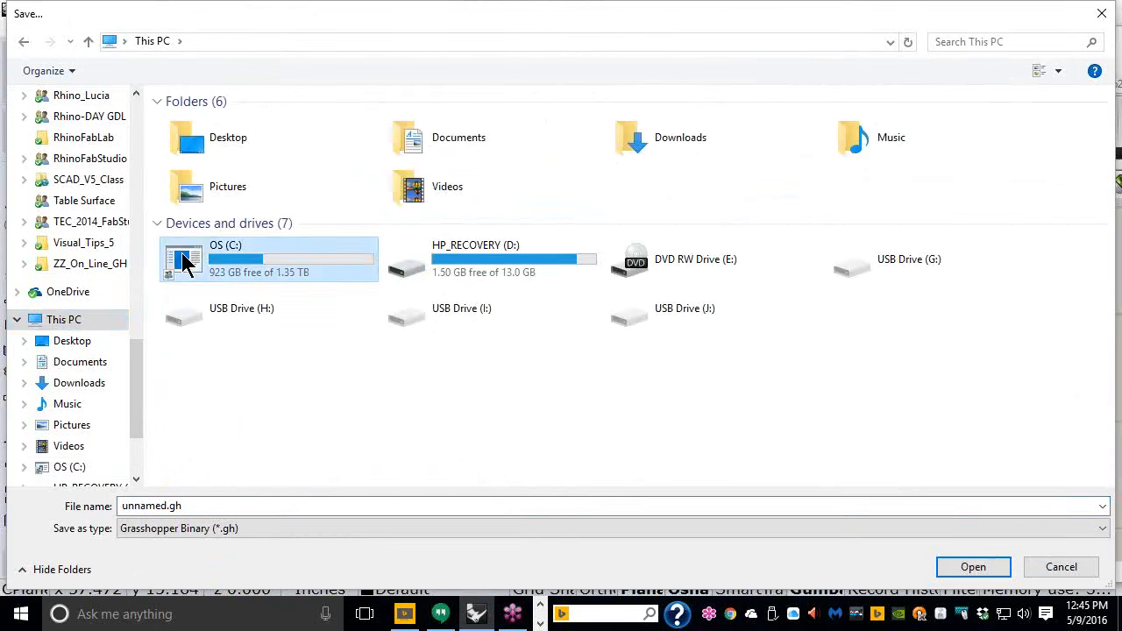
double_click(190, 121)
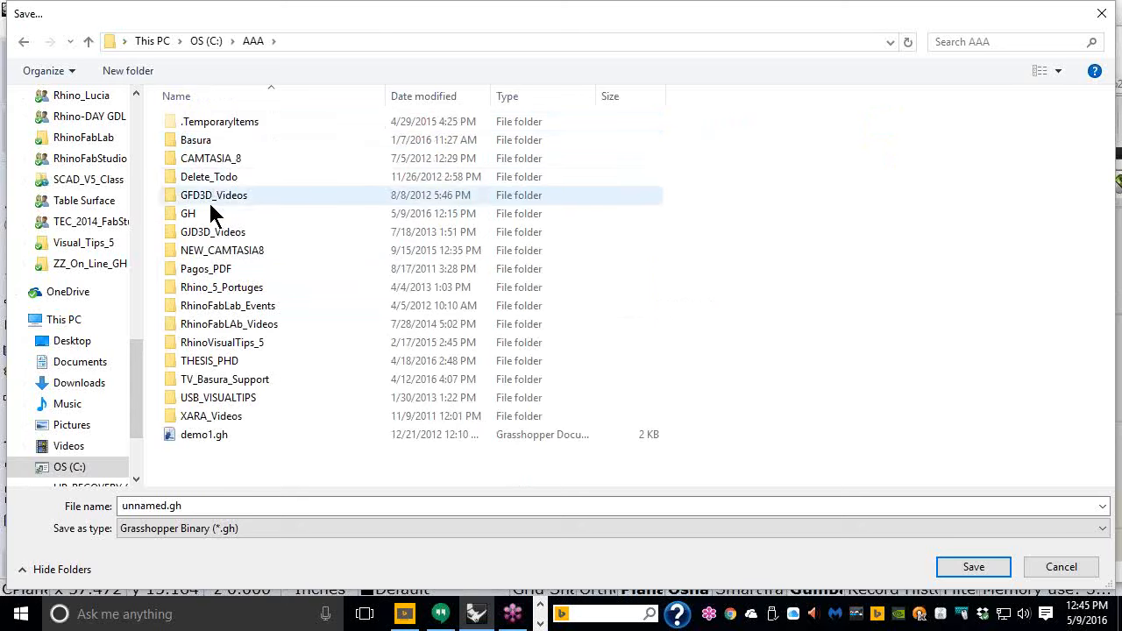
double_click(197, 212)
double_click(213, 142)
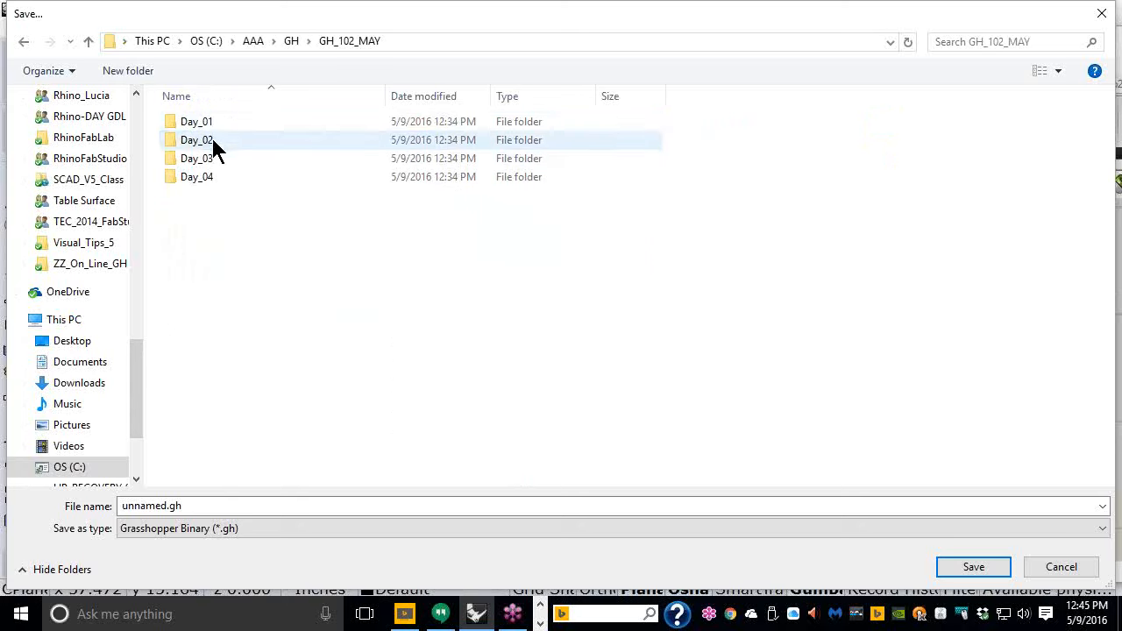
click(207, 127)
double_click(208, 126)
double_click(215, 507)
text(001)
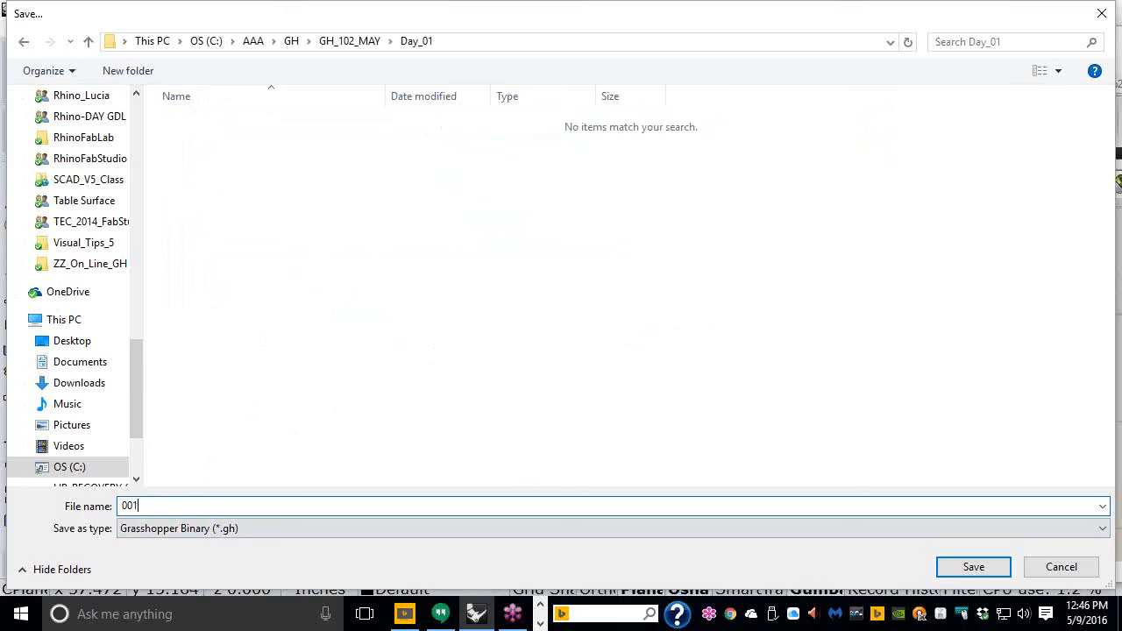
text(_Inter_Curves)
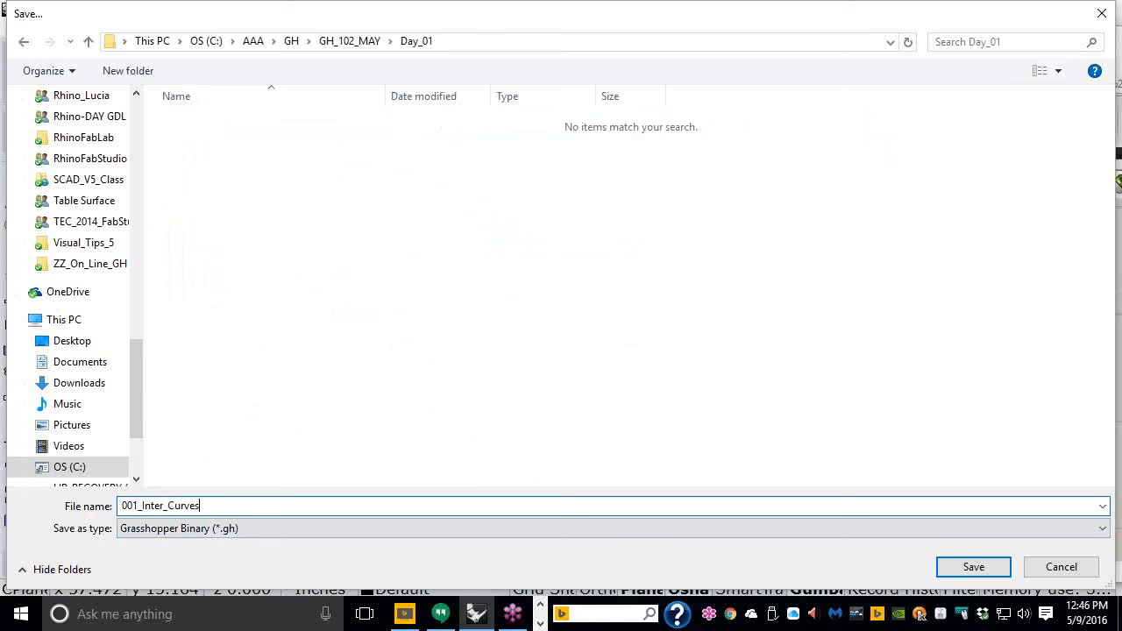
click(993, 577)
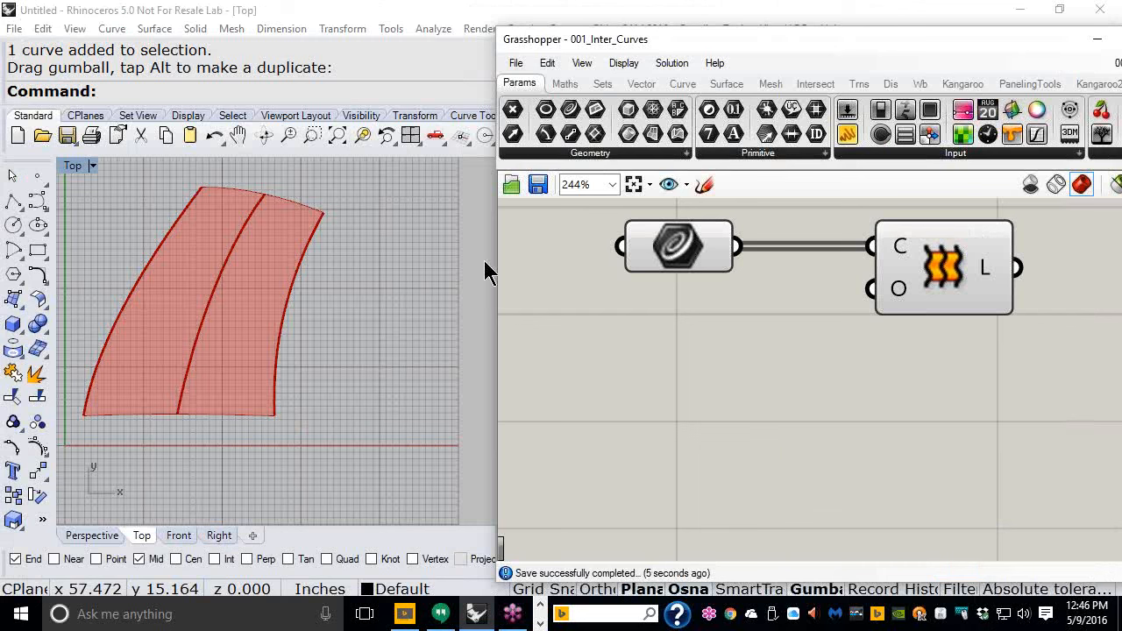
- Select the three source curves in the Rhino viewport and delete them
drag(338, 263, 161, 213)
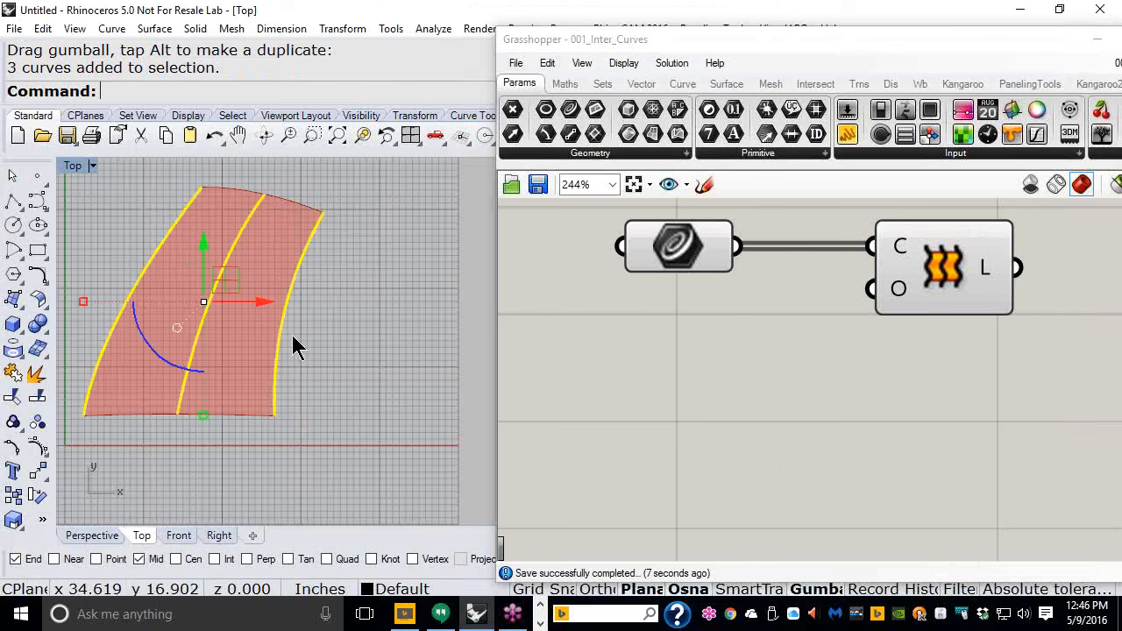
click(423, 345)
drag(404, 324, 151, 242)
key(Delete)
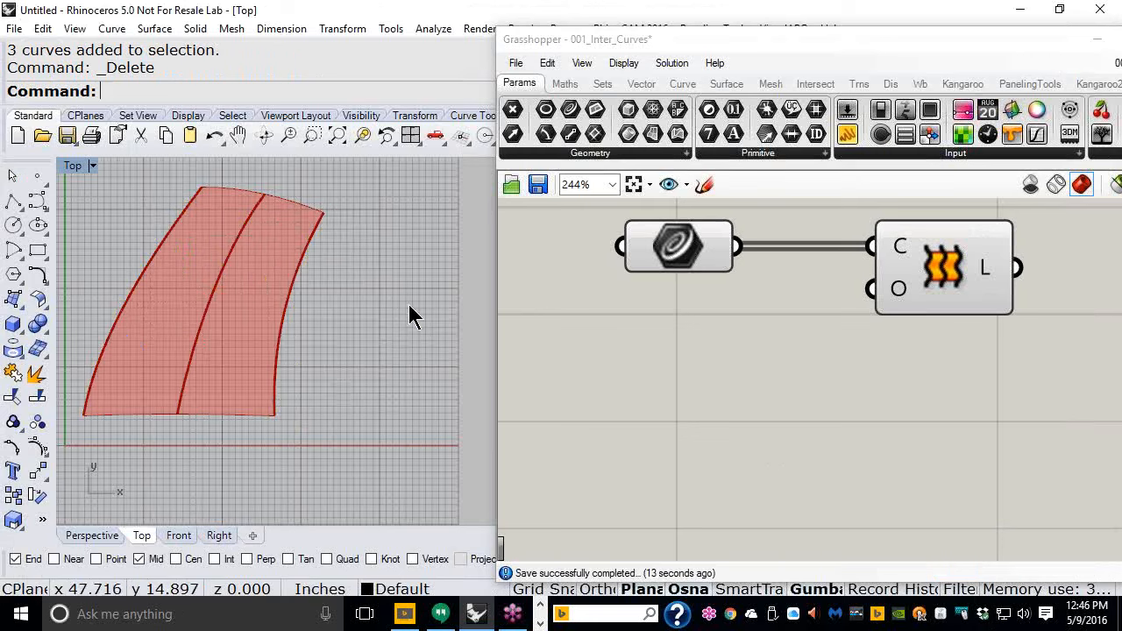
- Close the Grasshopper document without saving the changes
click(516, 64)
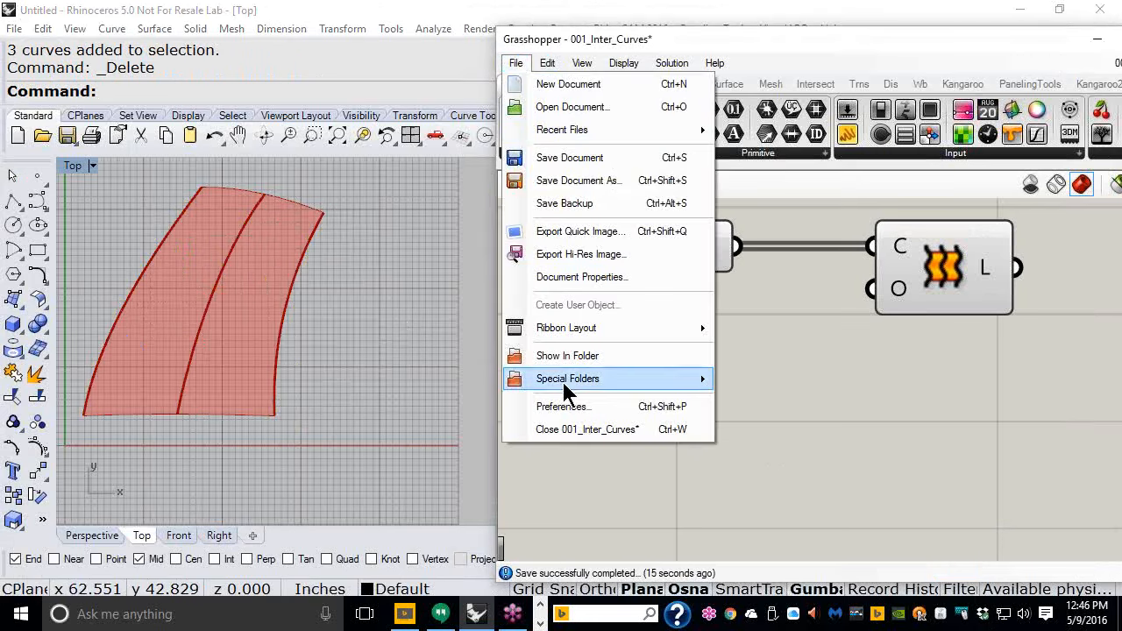
click(566, 429)
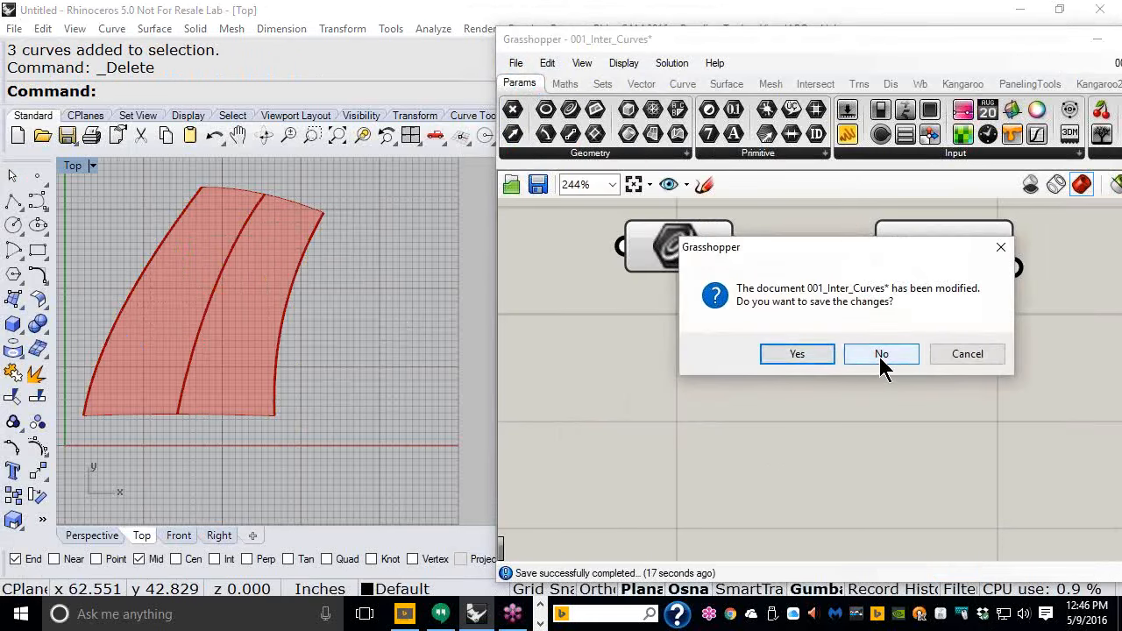
click(881, 356)
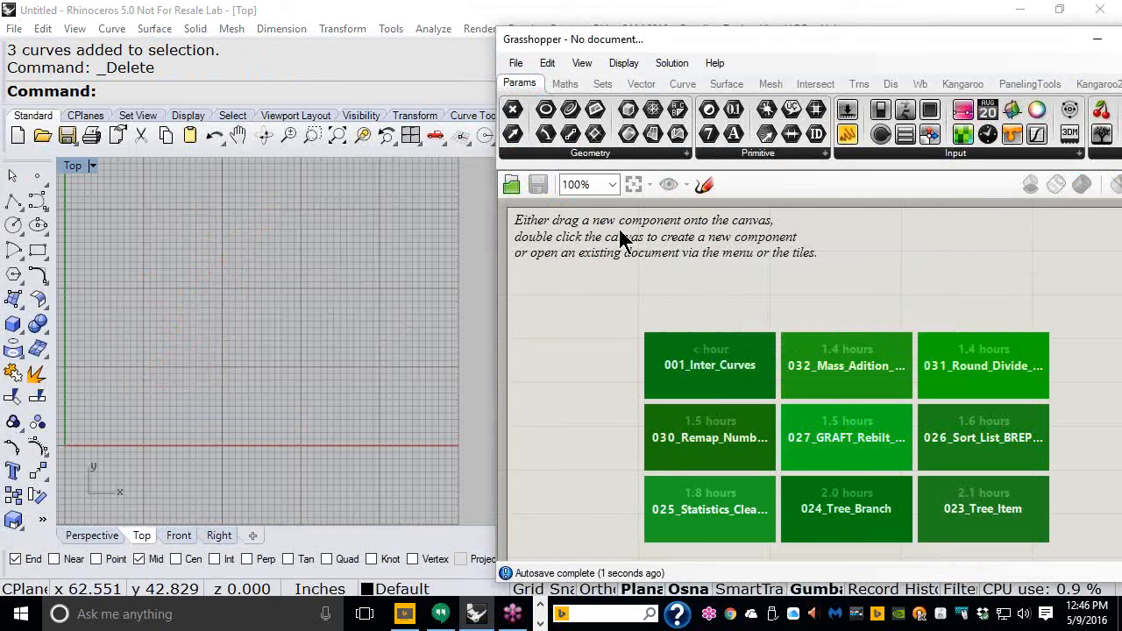
- Reopen 001_Inter_Curves.gh from the recent files list
click(516, 64)
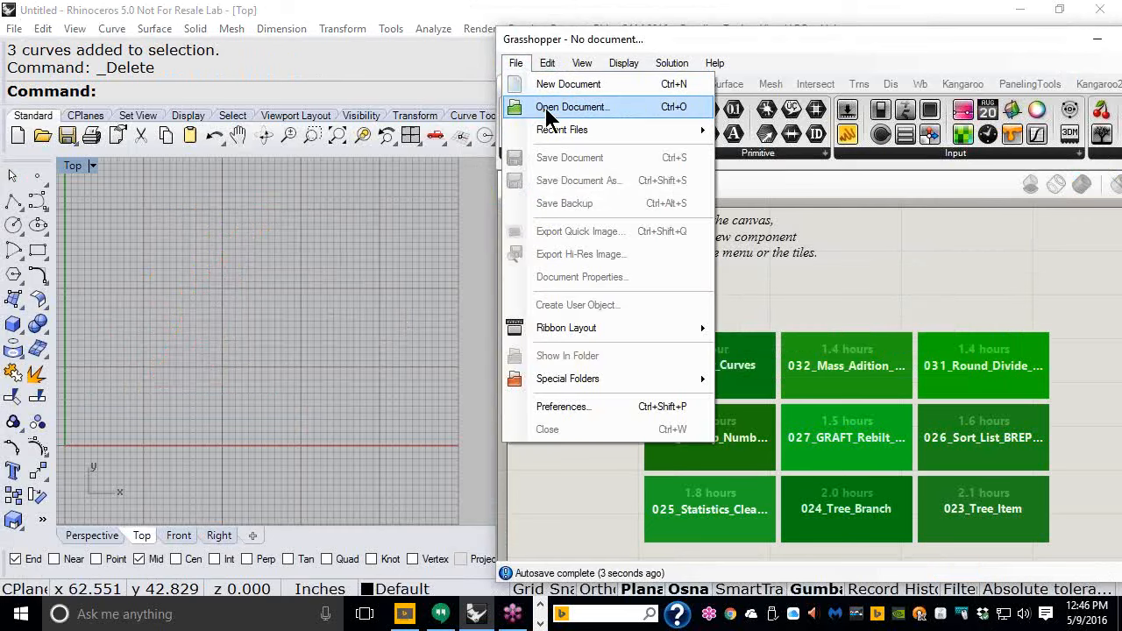
mouse_move(547, 132)
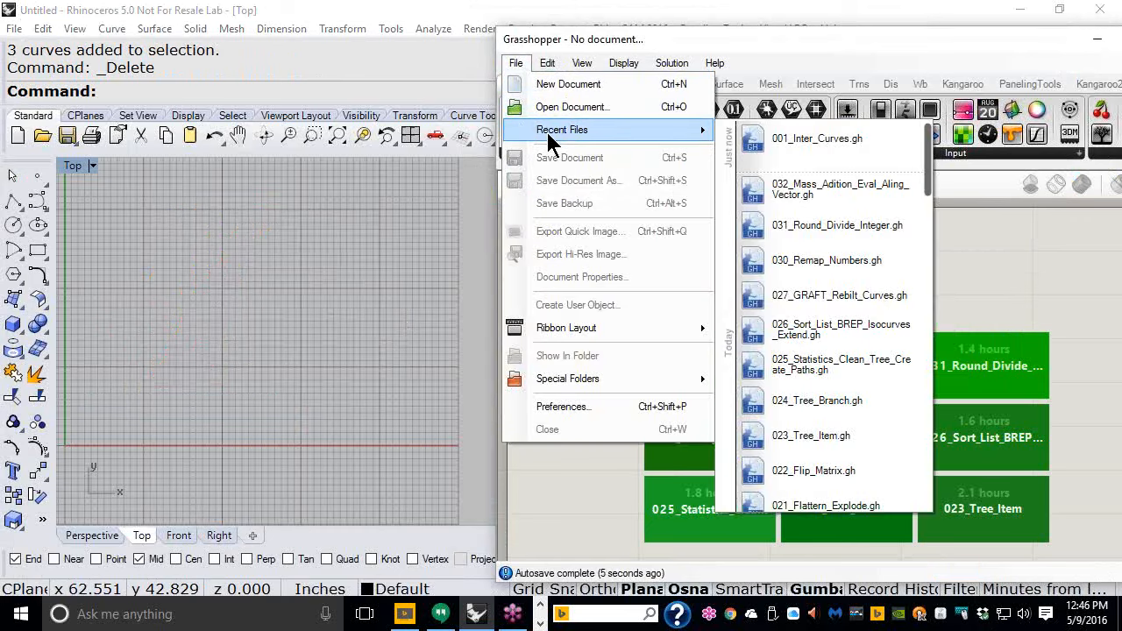
mouse_move(792, 156)
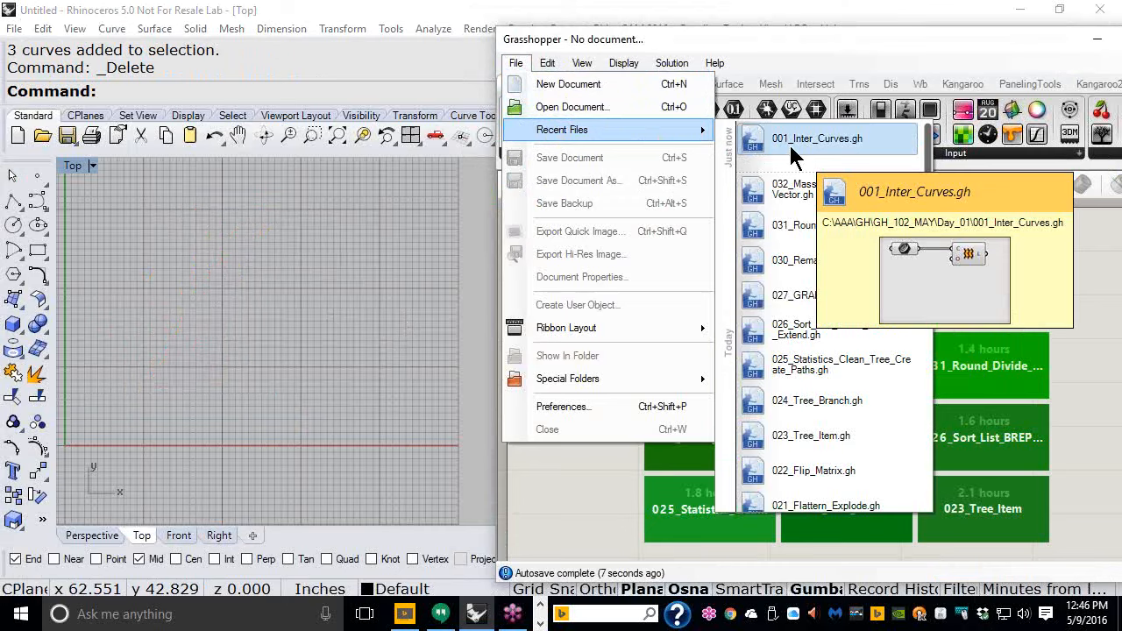
click(789, 145)
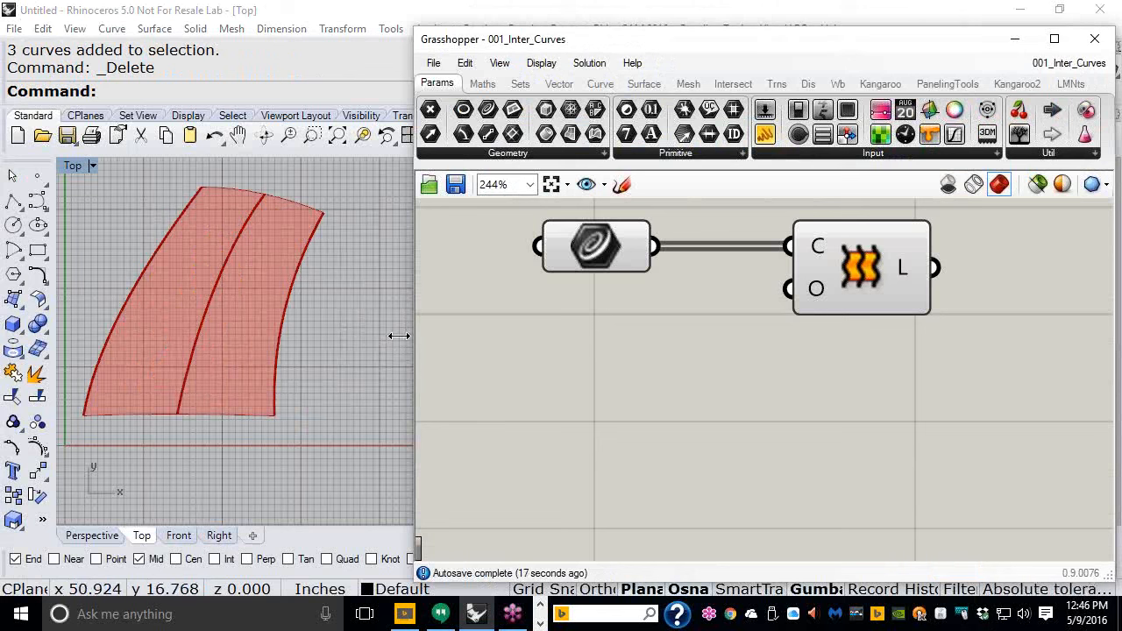
- Bake the internalised curves of the Curve parameter into Rhino on Layer 01
right_click(610, 249)
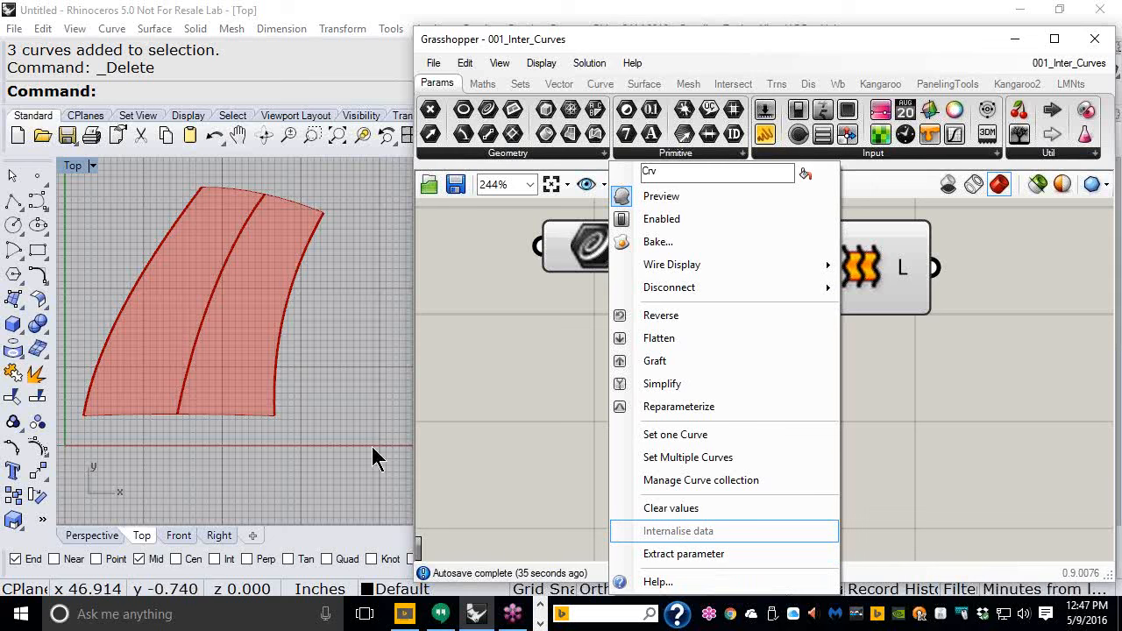
click(289, 308)
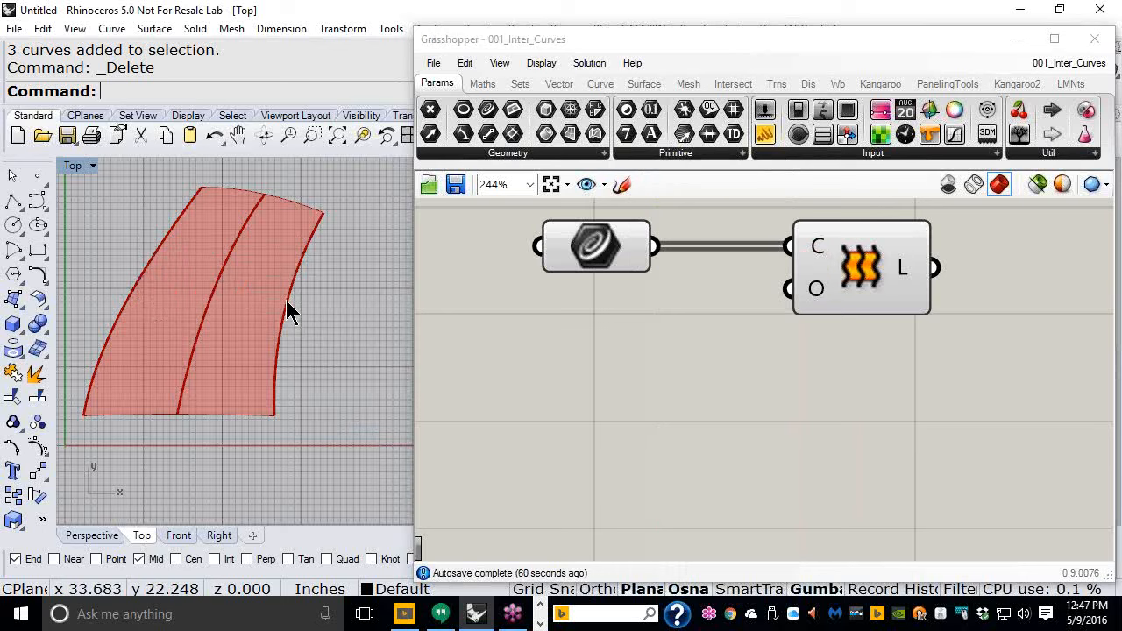
click(579, 252)
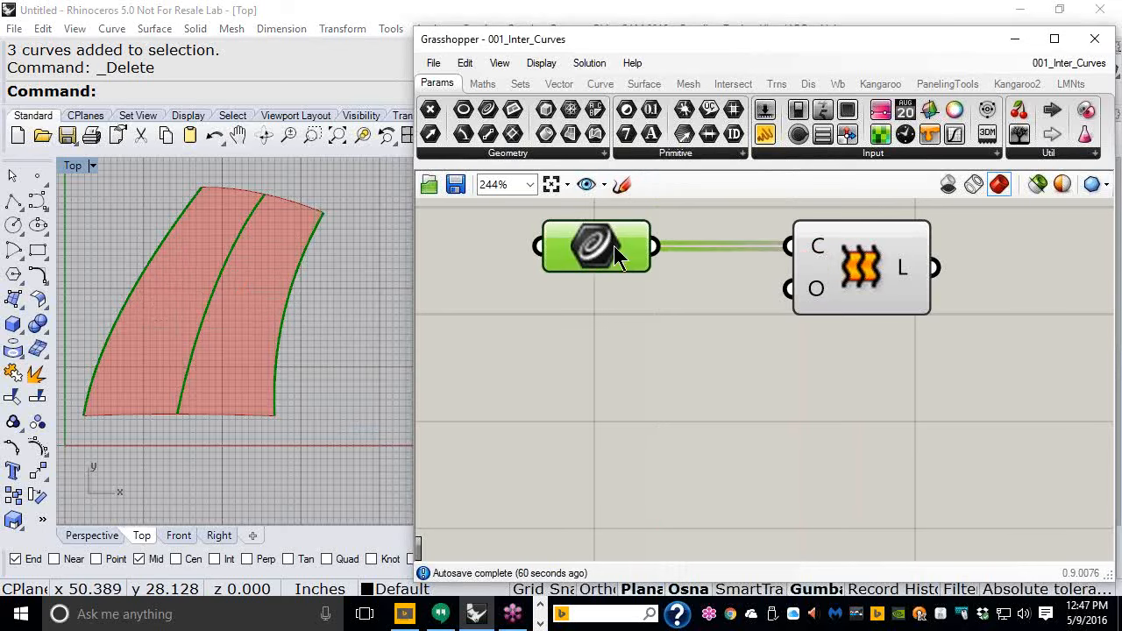
mouse_move(578, 258)
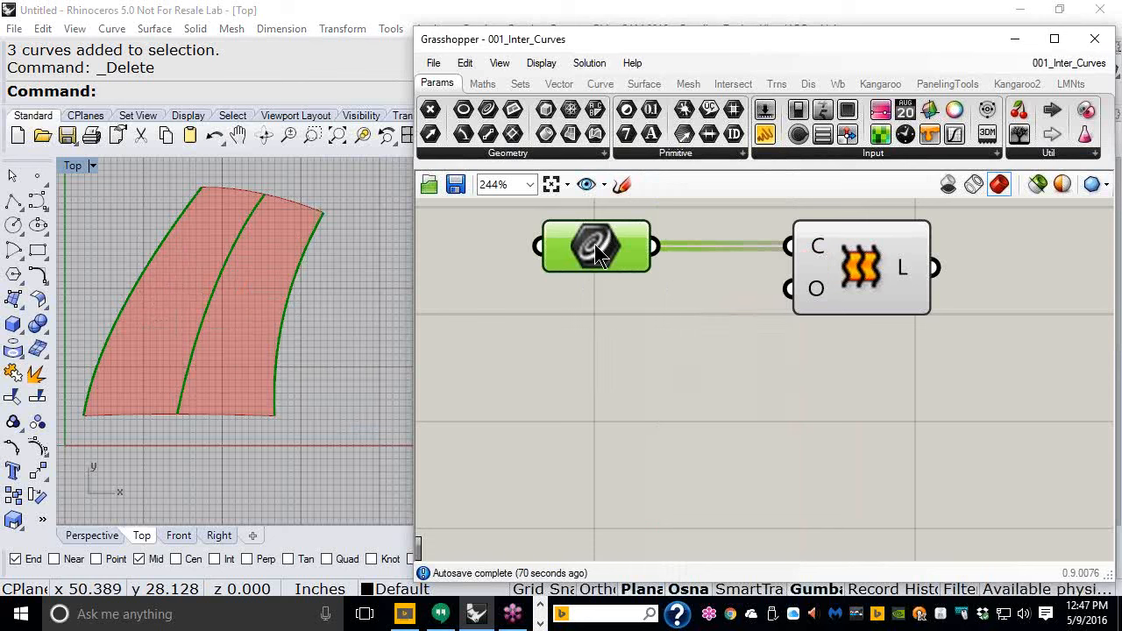
right_click(600, 242)
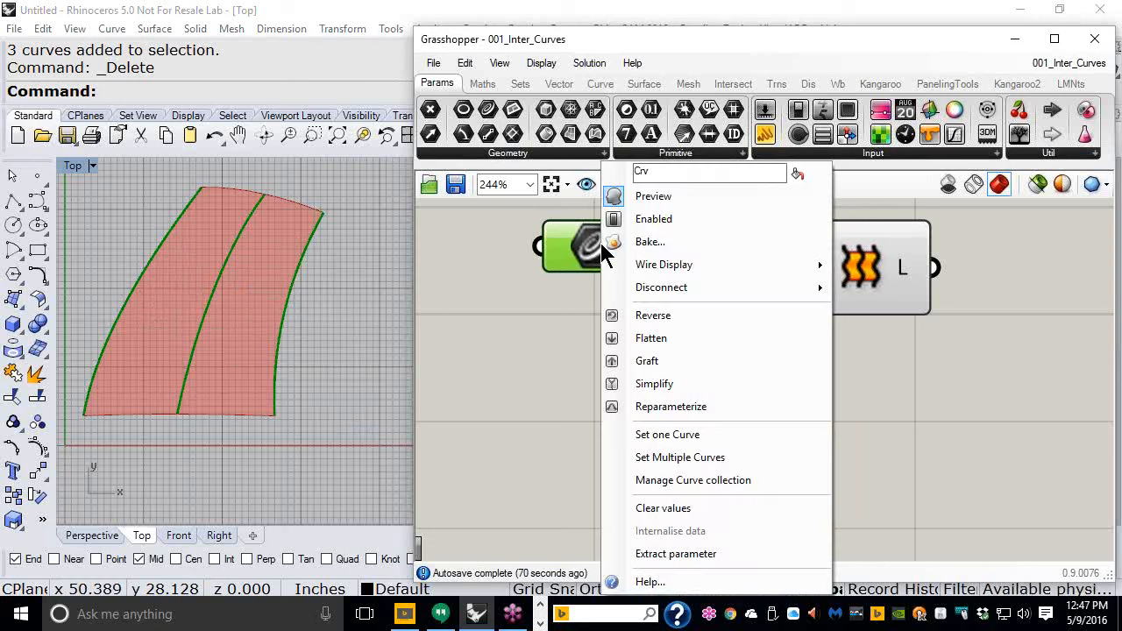
click(651, 242)
click(633, 128)
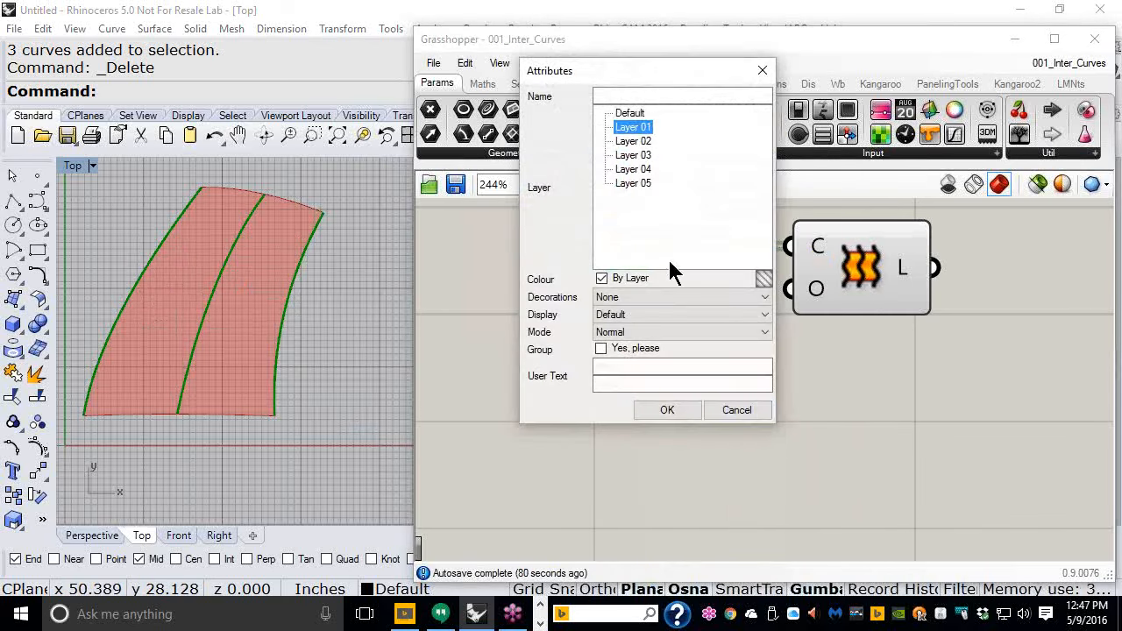
click(669, 415)
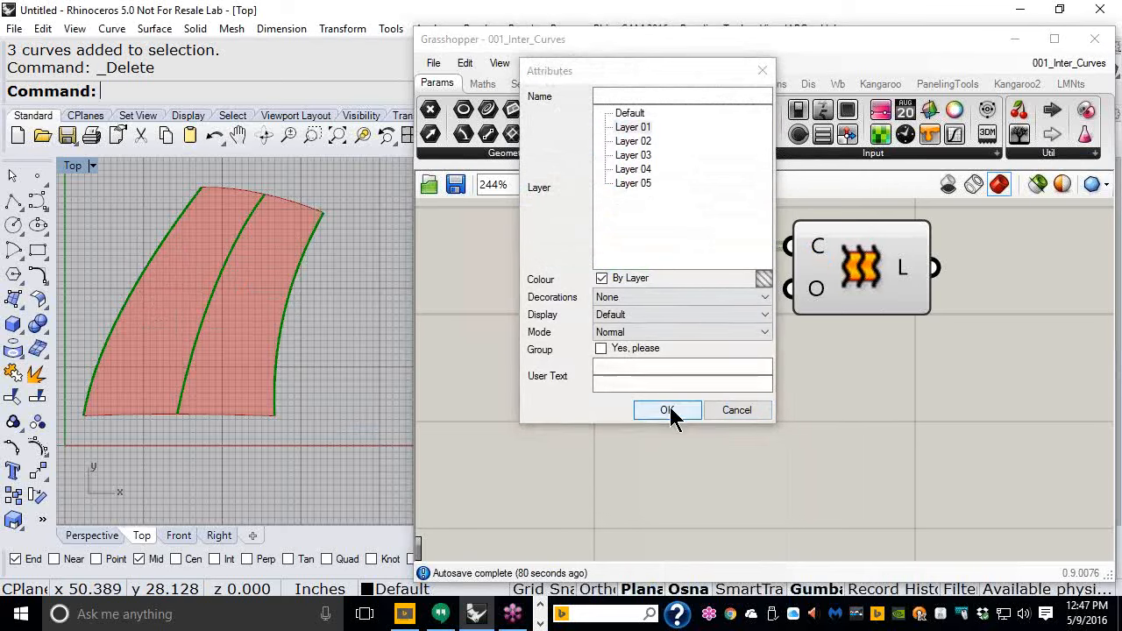
- Move the three baked curves apart with the gumball: outer ones sideways, middle one downward
click(292, 305)
drag(358, 325, 390, 314)
click(159, 253)
drag(208, 307, 177, 307)
click(375, 487)
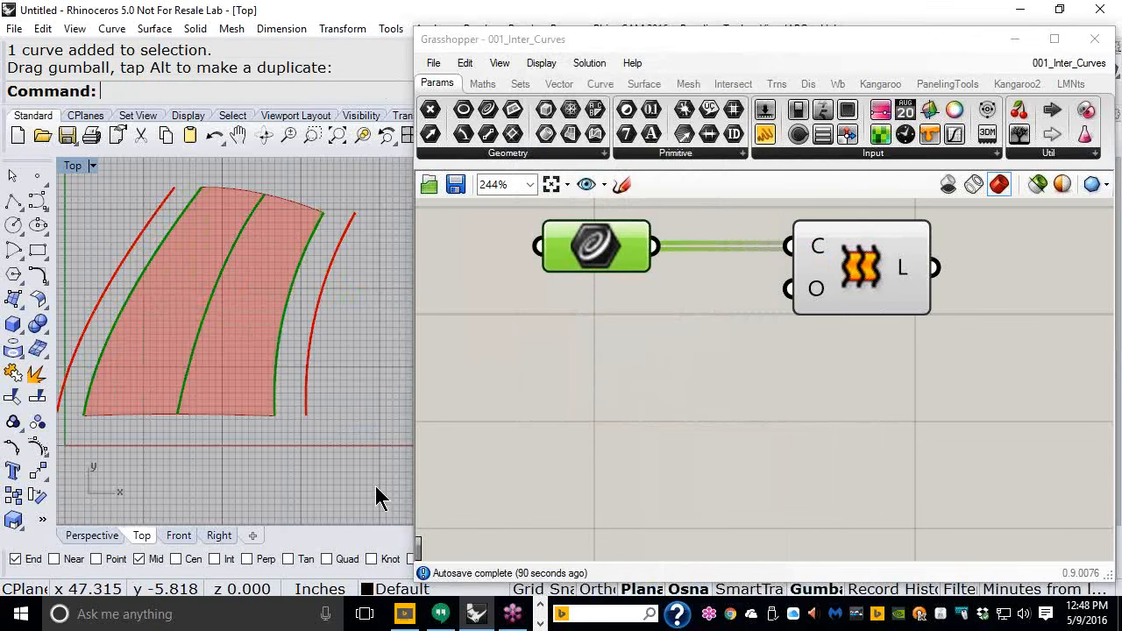
click(224, 277)
drag(243, 288, 230, 314)
click(380, 312)
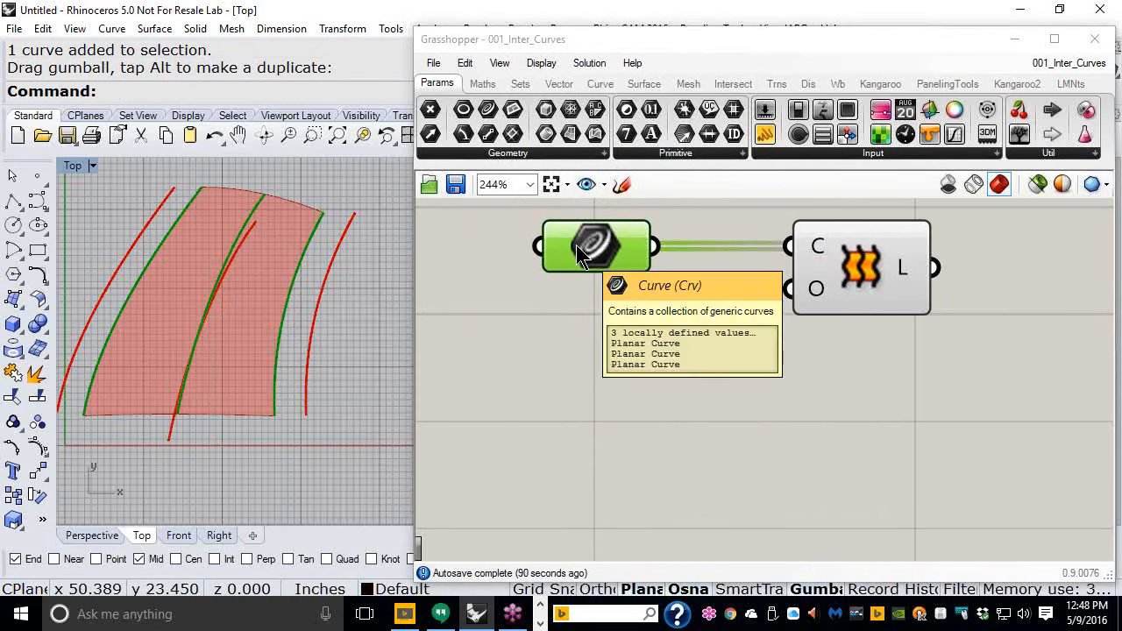
- Try to set the Curve parameter to the three moved curves with a window selection
right_click(577, 244)
click(657, 458)
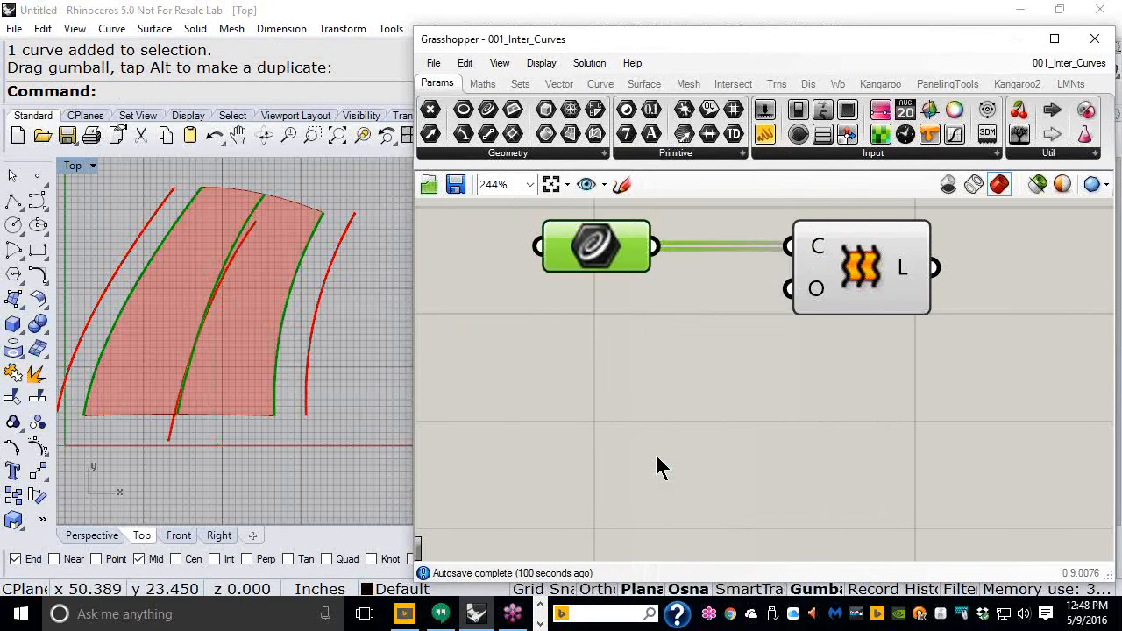
drag(352, 292, 145, 220)
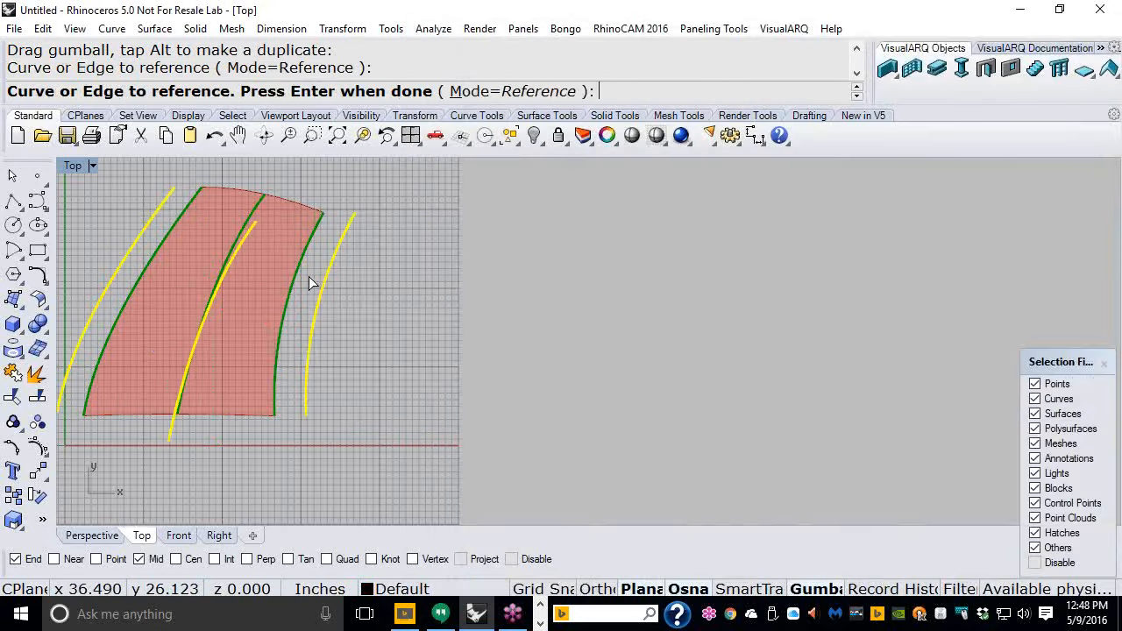
key(Return)
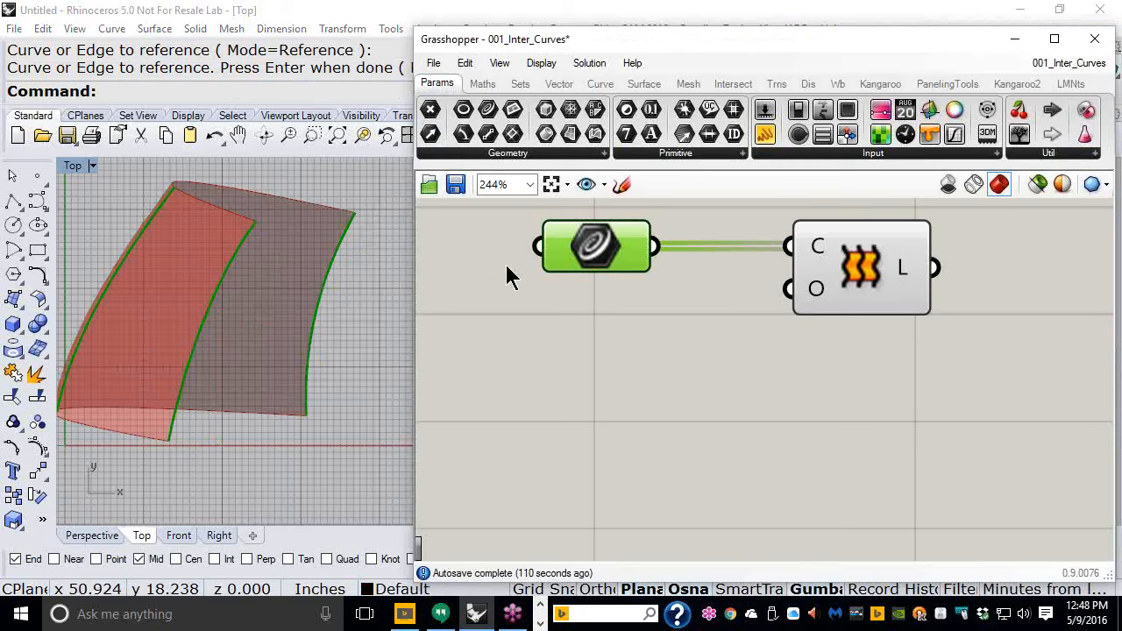
- Set the Curve parameter to the three moved curves, picking them one by one from left to right
right_click(575, 247)
click(639, 457)
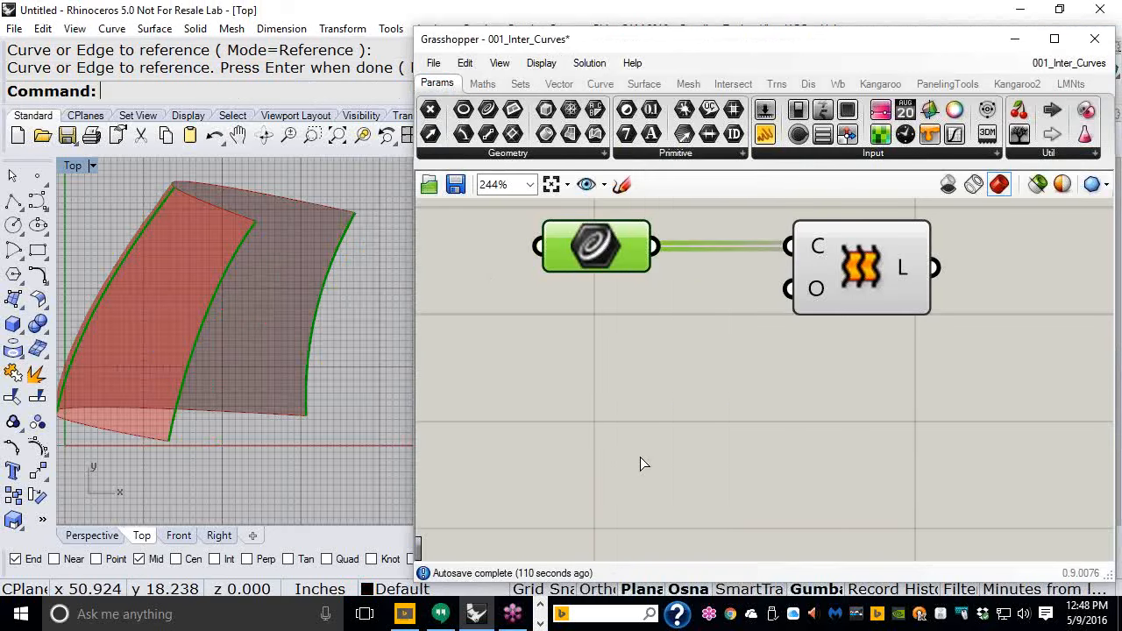
click(117, 272)
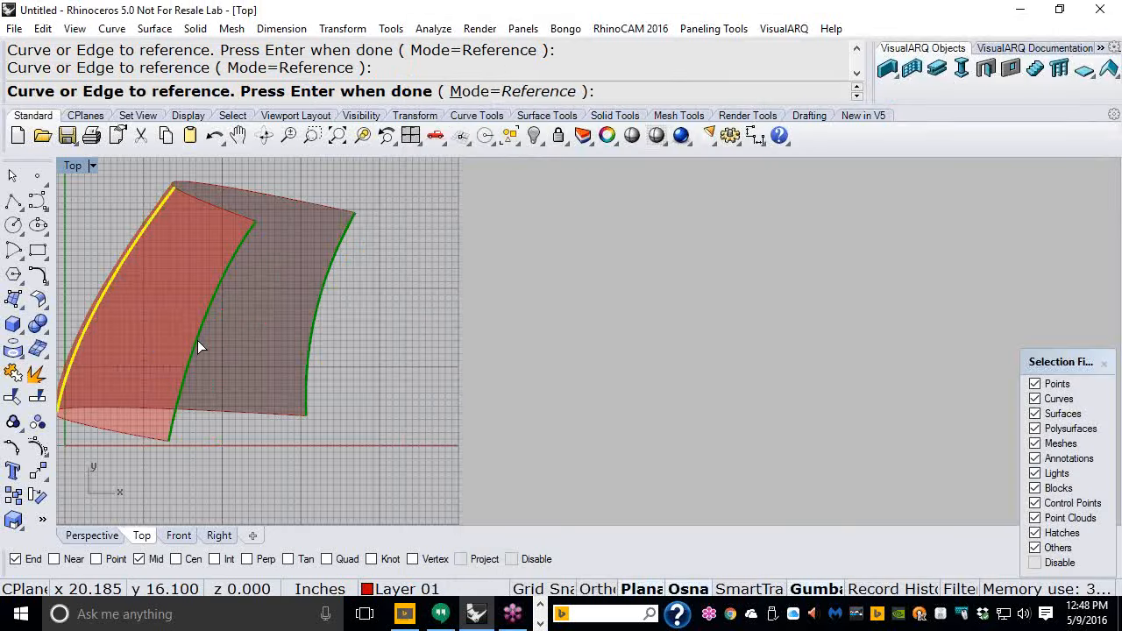
click(201, 342)
click(308, 399)
key(Return)
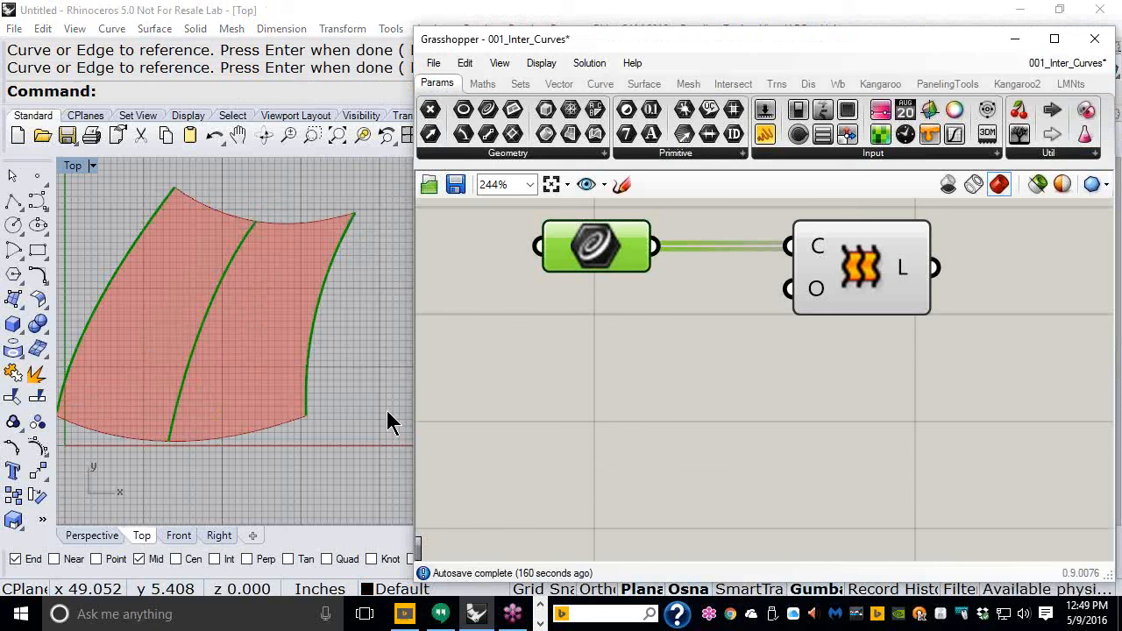
click(58, 63)
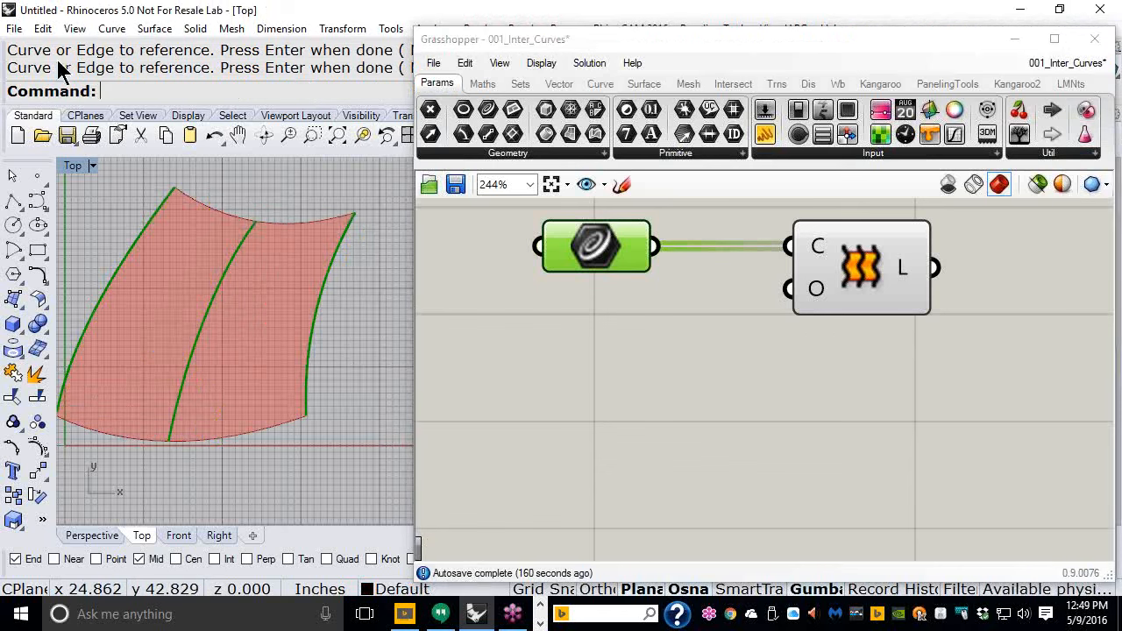
click(14, 28)
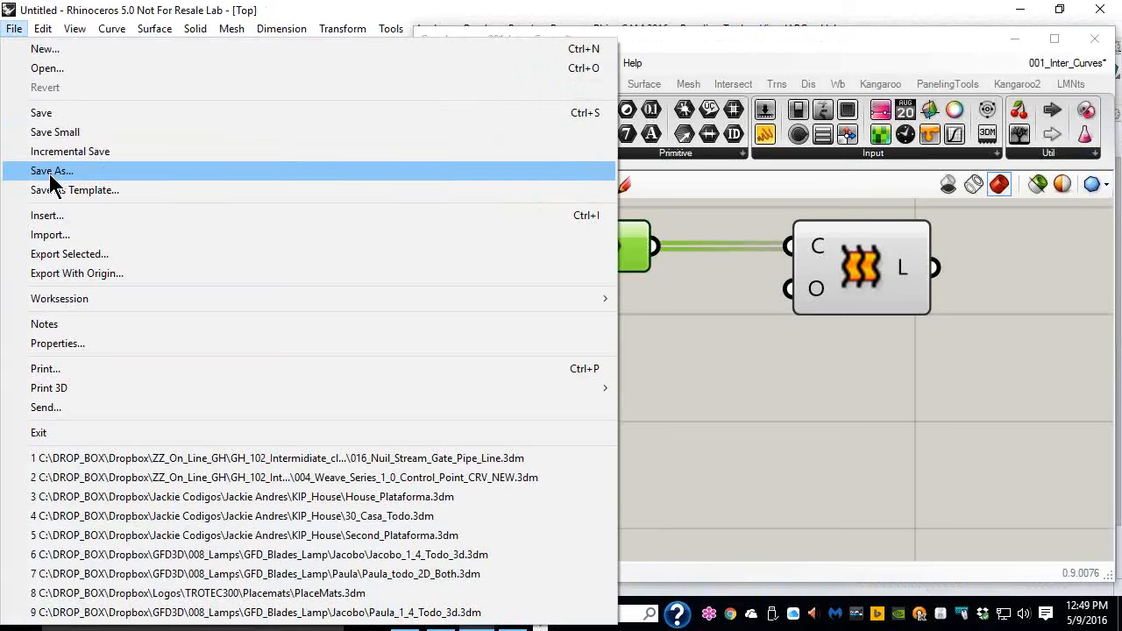
click(701, 429)
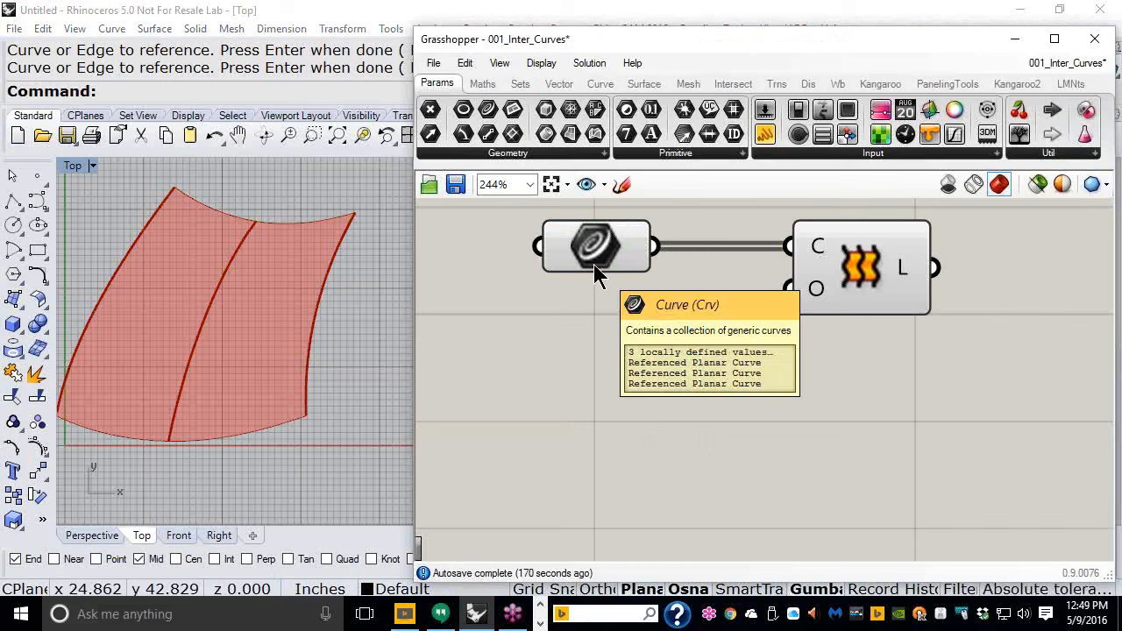
- Delete the three referenced curves from the Rhino viewport
drag(383, 326, 125, 238)
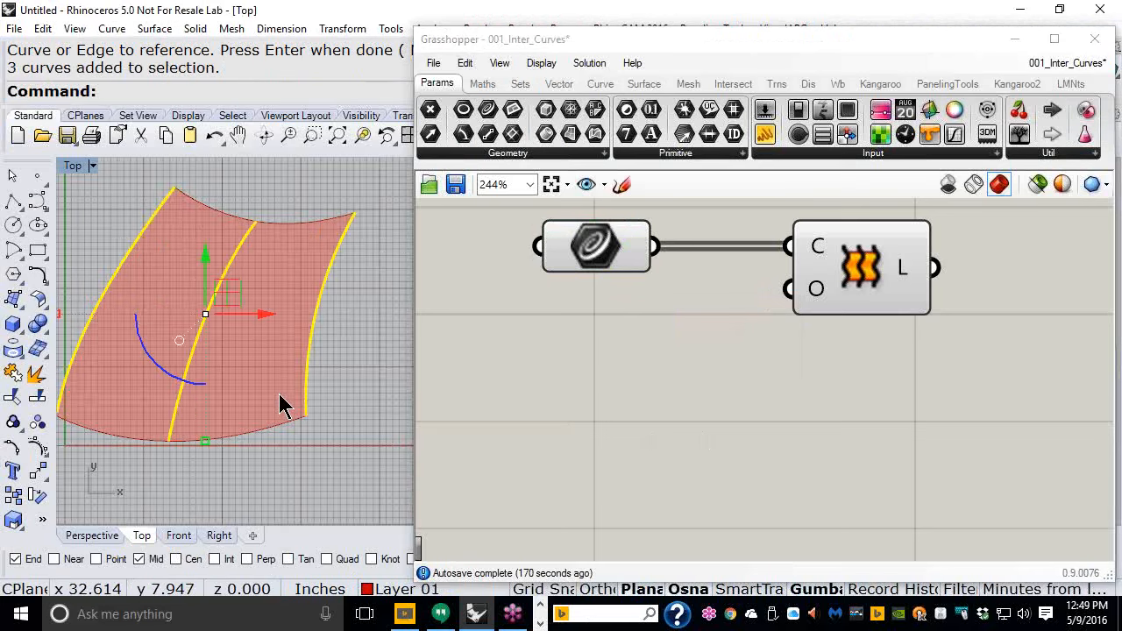
key(Delete)
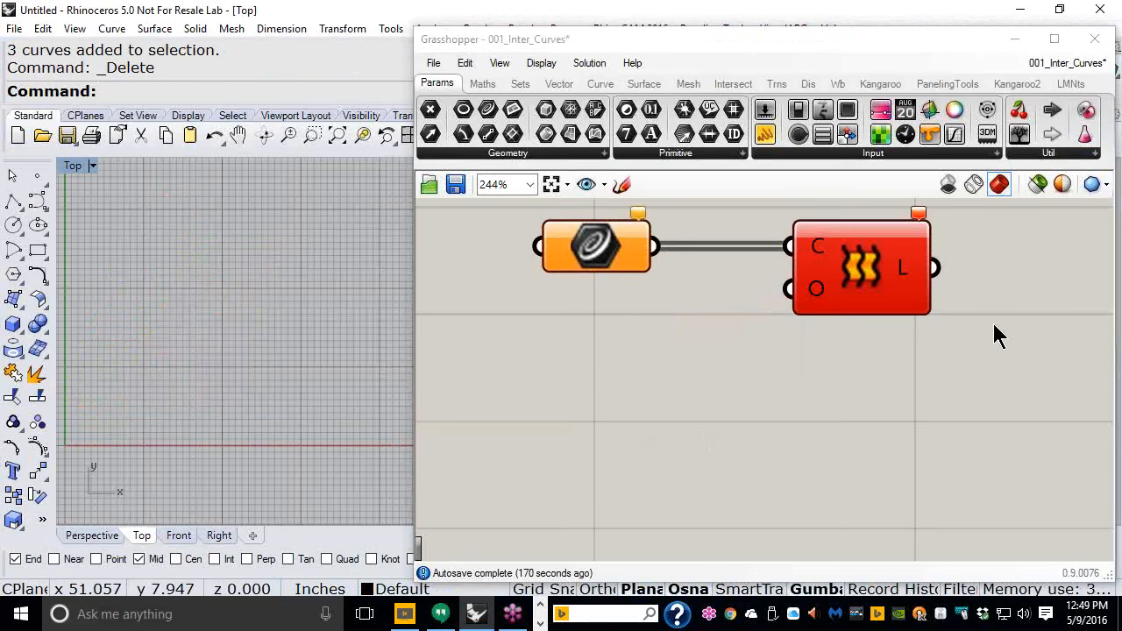
- Delete both components from the Grasshopper canvas
drag(925, 360, 584, 229)
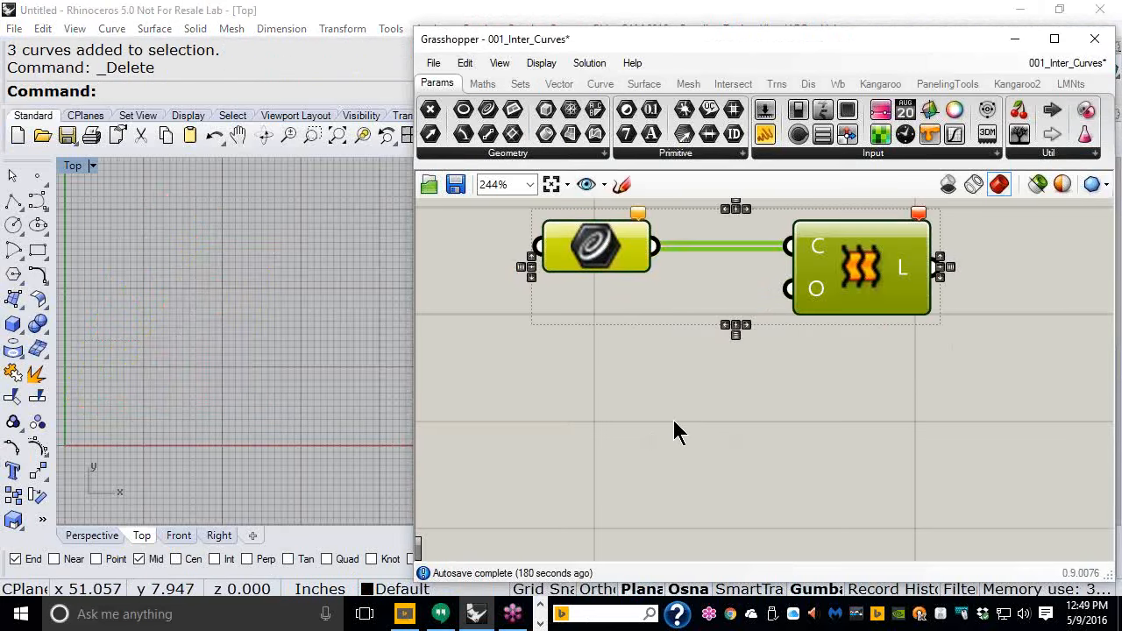
key(Delete)
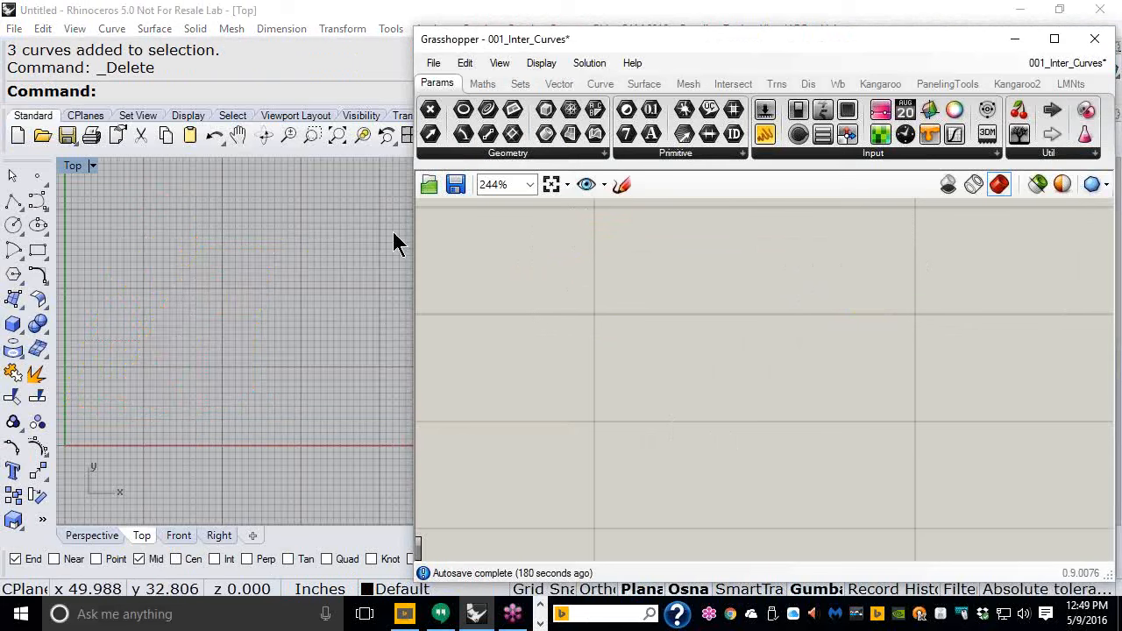
- Create a new Grasshopper document
right_drag(325, 325, 355, 341)
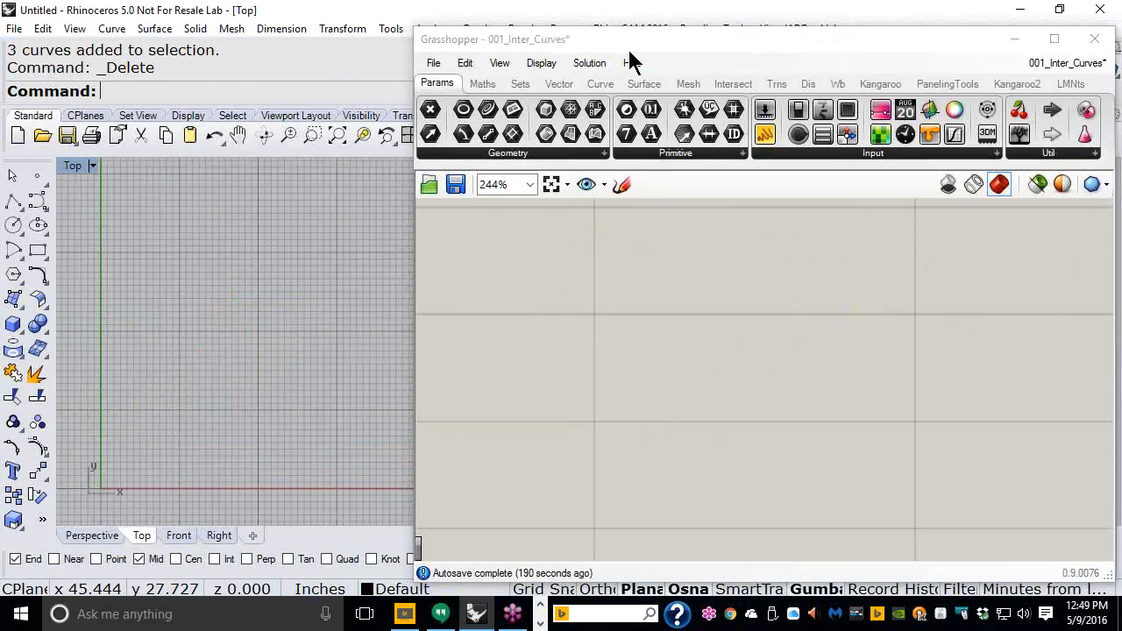
drag(634, 61, 712, 36)
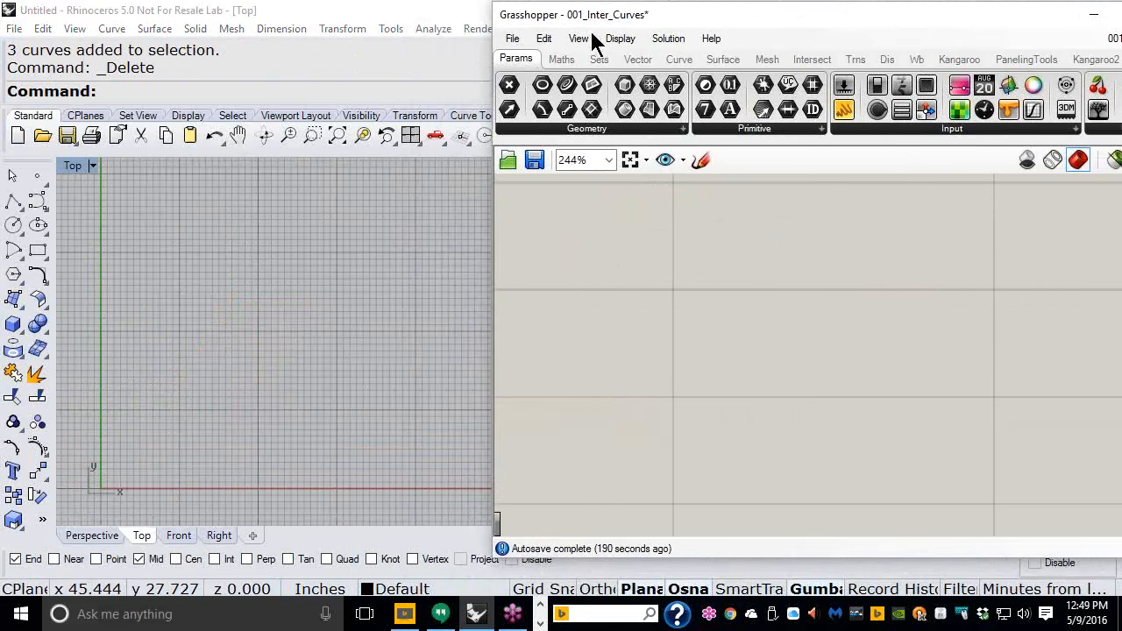
click(513, 39)
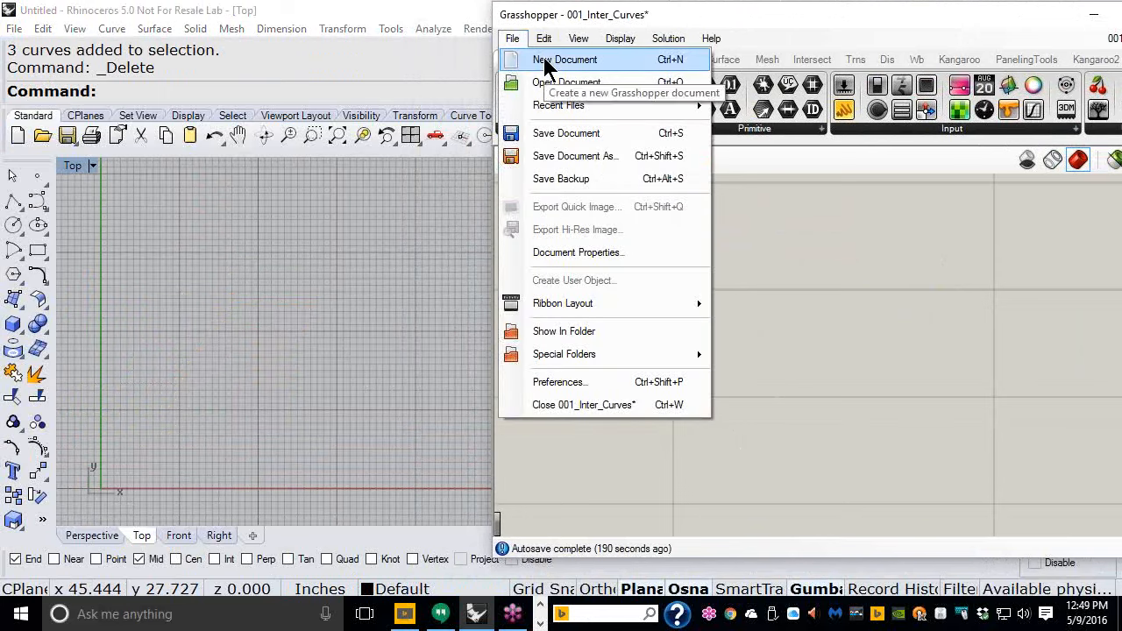
click(545, 61)
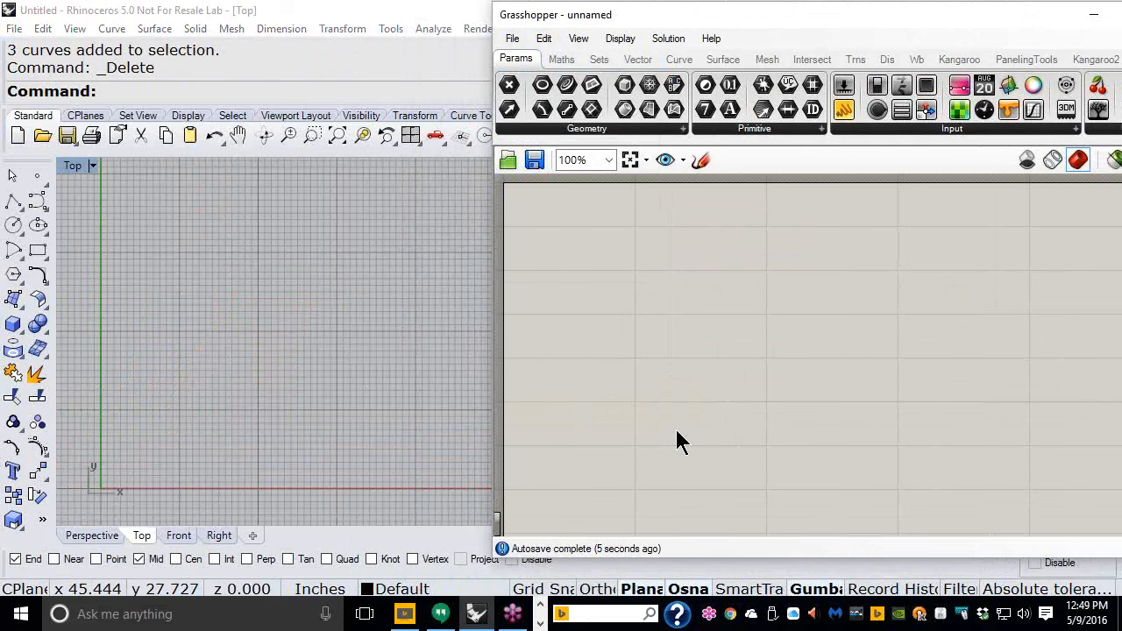
- Draw a rectangle about 12 by 15 inches and a smaller upright rectangle above it in the Top viewport
right_drag(683, 270, 724, 298)
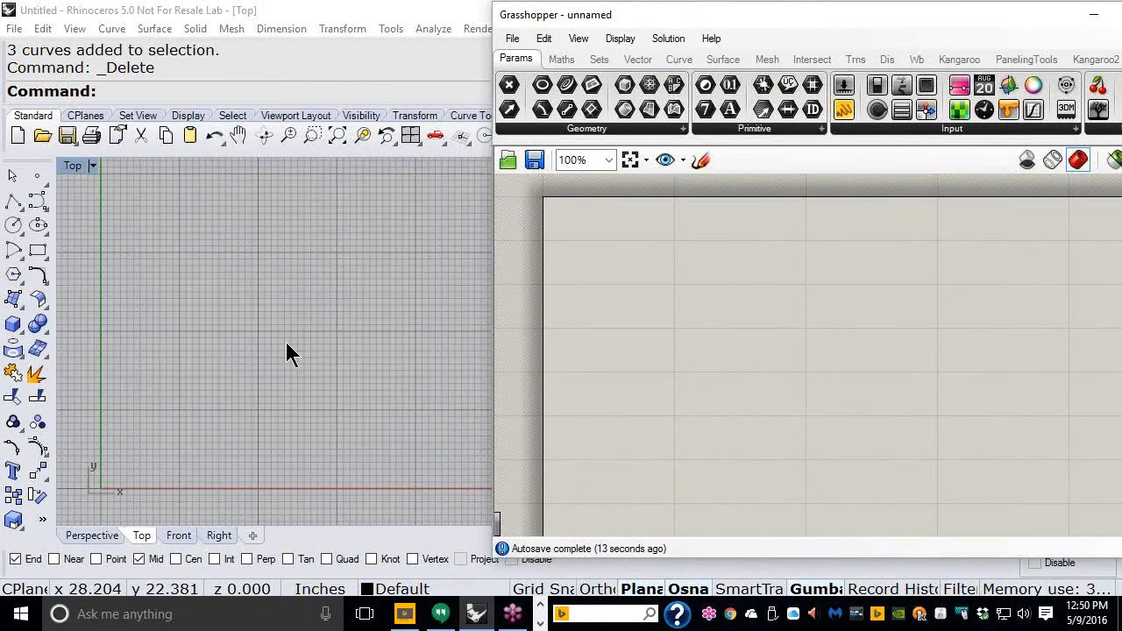
click(38, 252)
click(140, 360)
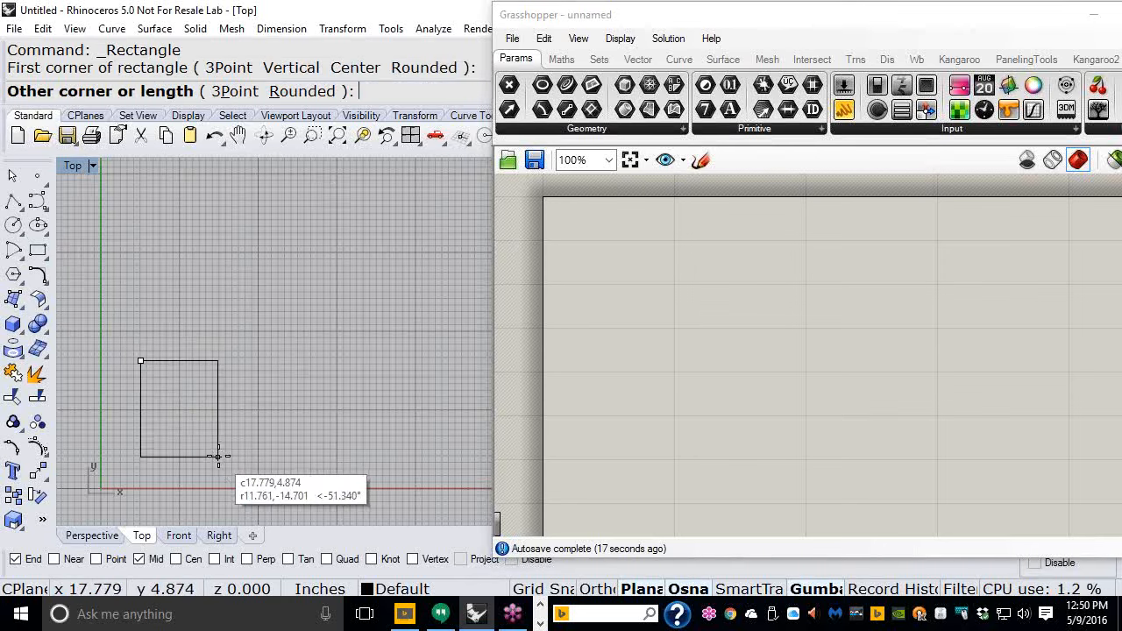
click(218, 457)
key(Return)
click(158, 234)
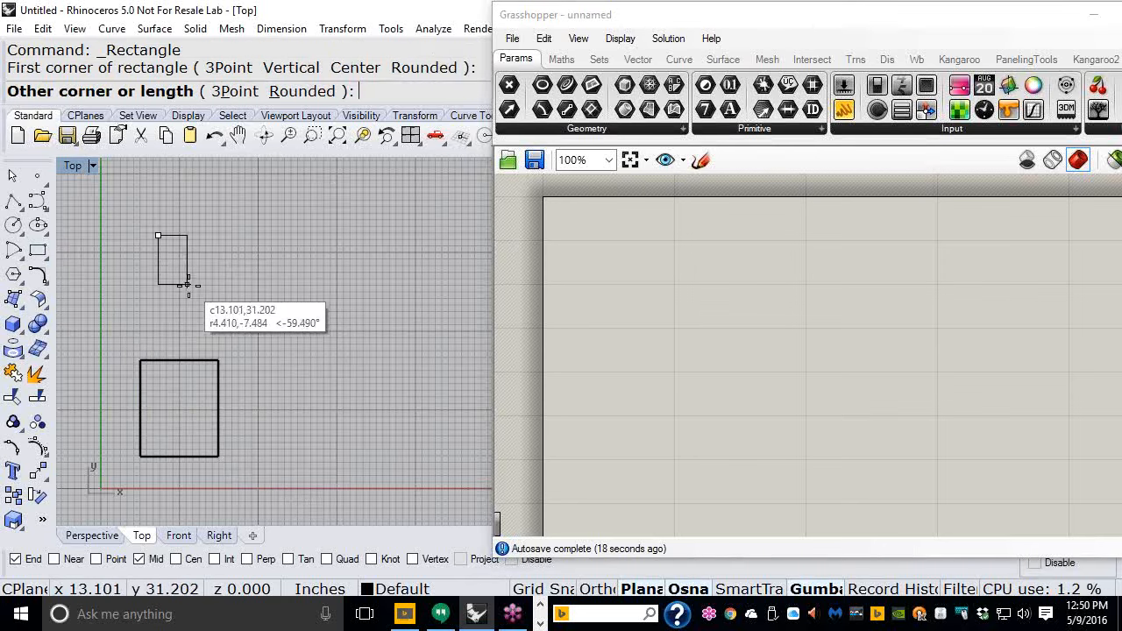
click(195, 297)
key(Return)
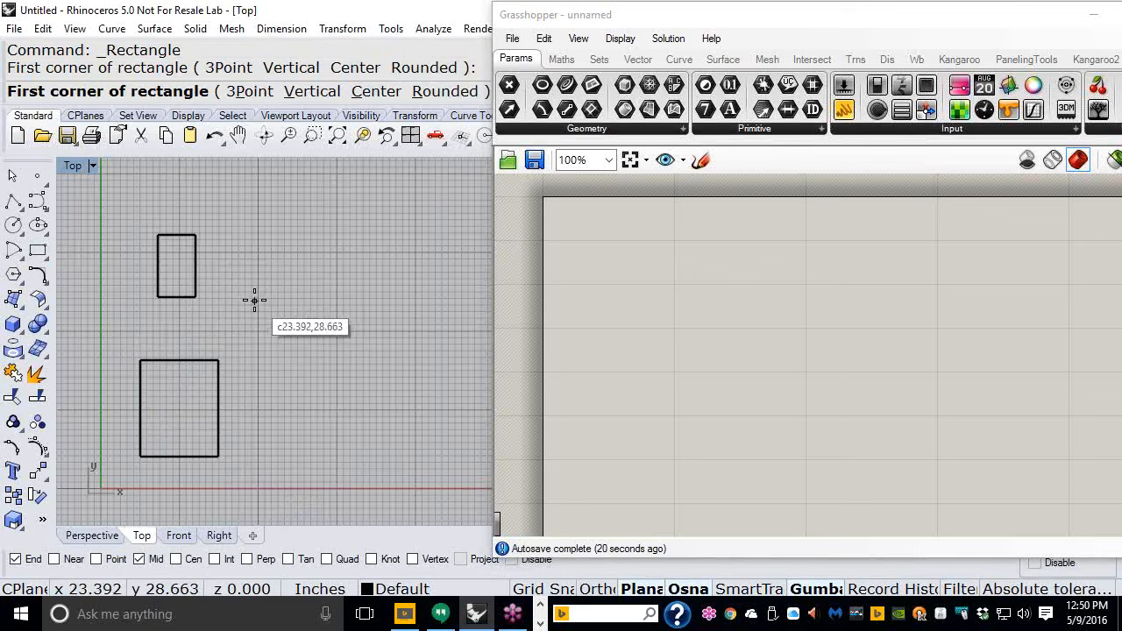
- Draw two more rectangles, a wide one in the middle and one near the top of the viewport
click(253, 299)
click(353, 349)
key(Return)
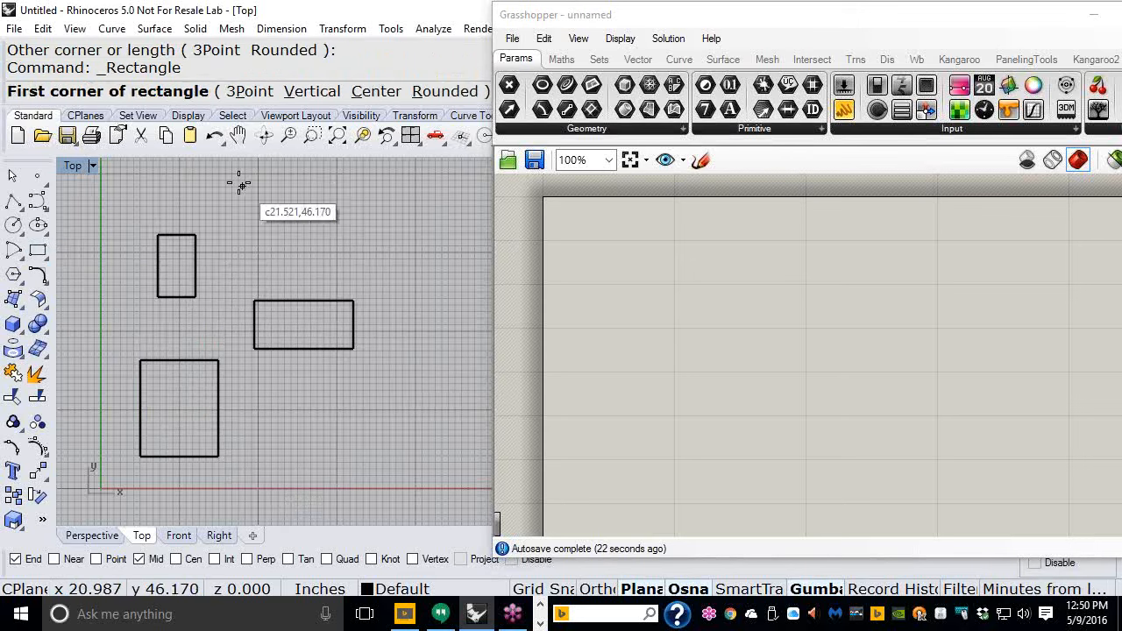
click(238, 184)
click(303, 243)
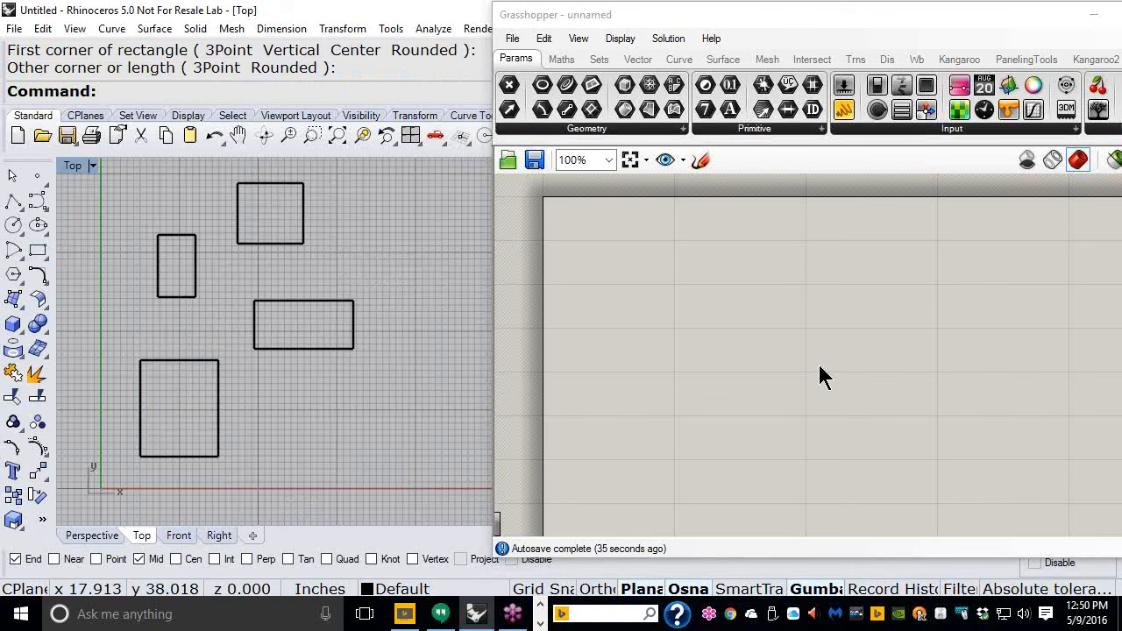
- Place a Geometry parameter on the Grasshopper canvas
drag(708, 17, 659, 20)
right_drag(291, 299, 305, 315)
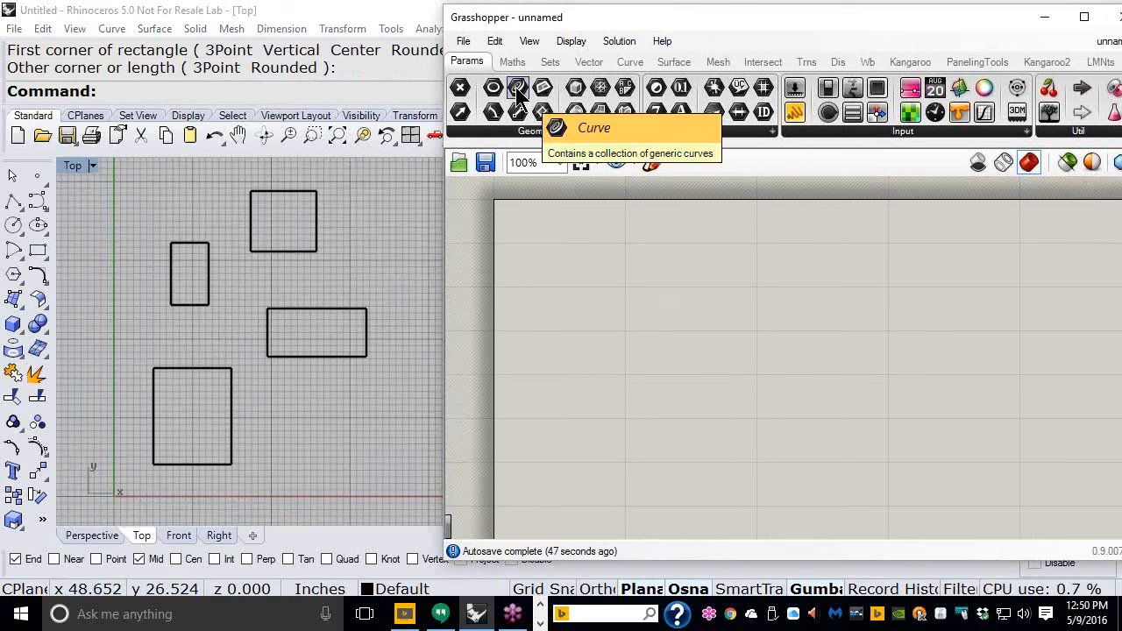
click(550, 132)
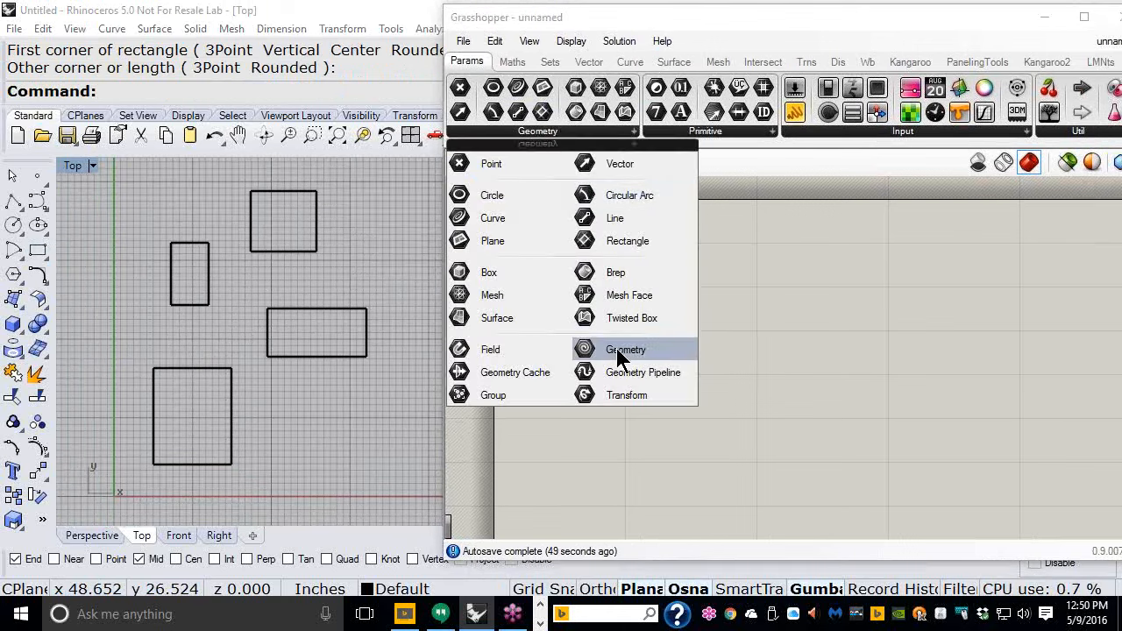
drag(616, 348, 617, 348)
click(628, 311)
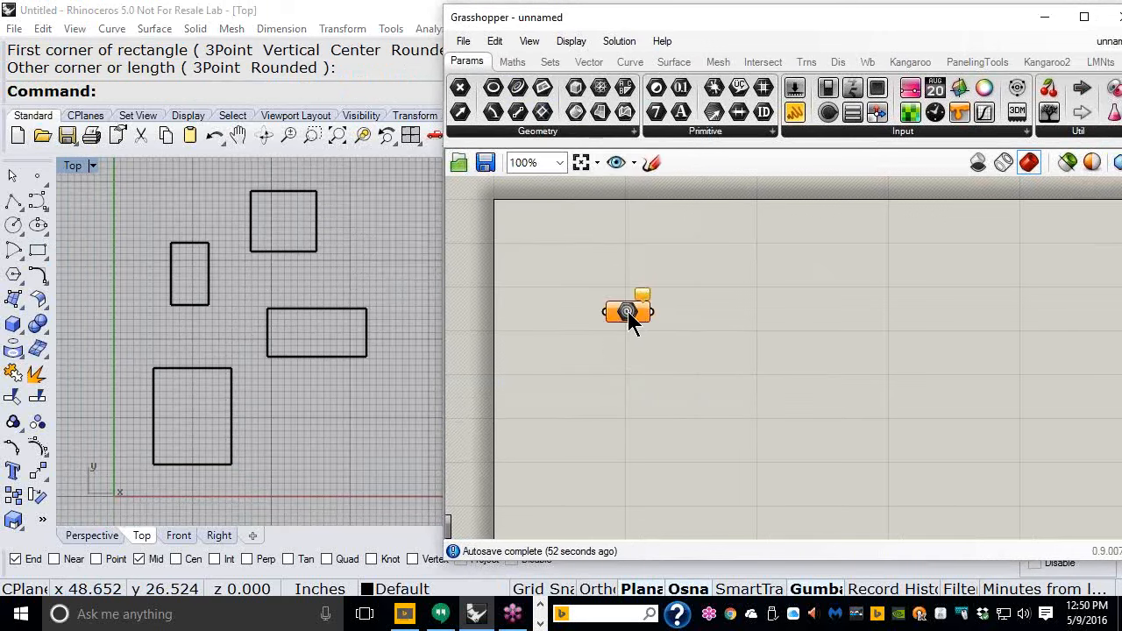
- Zoom in on the Geometry parameter, select it and put it into a group
scroll(627, 311, up, 4)
drag(627, 311, 750, 299)
scroll(751, 300, up, 1)
click(739, 358)
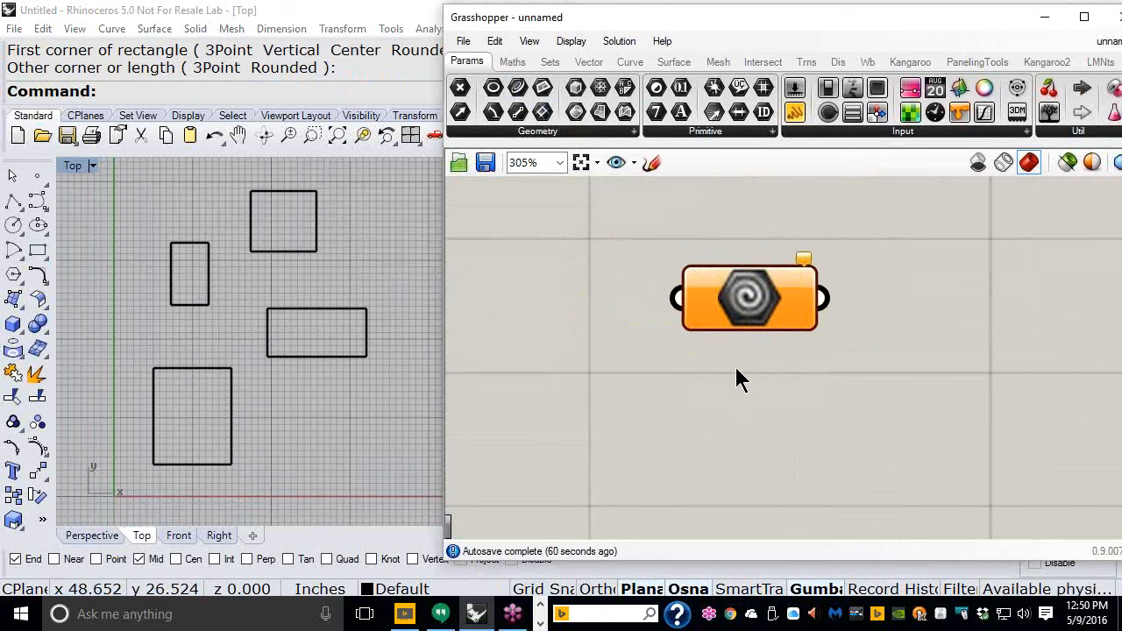
click(768, 305)
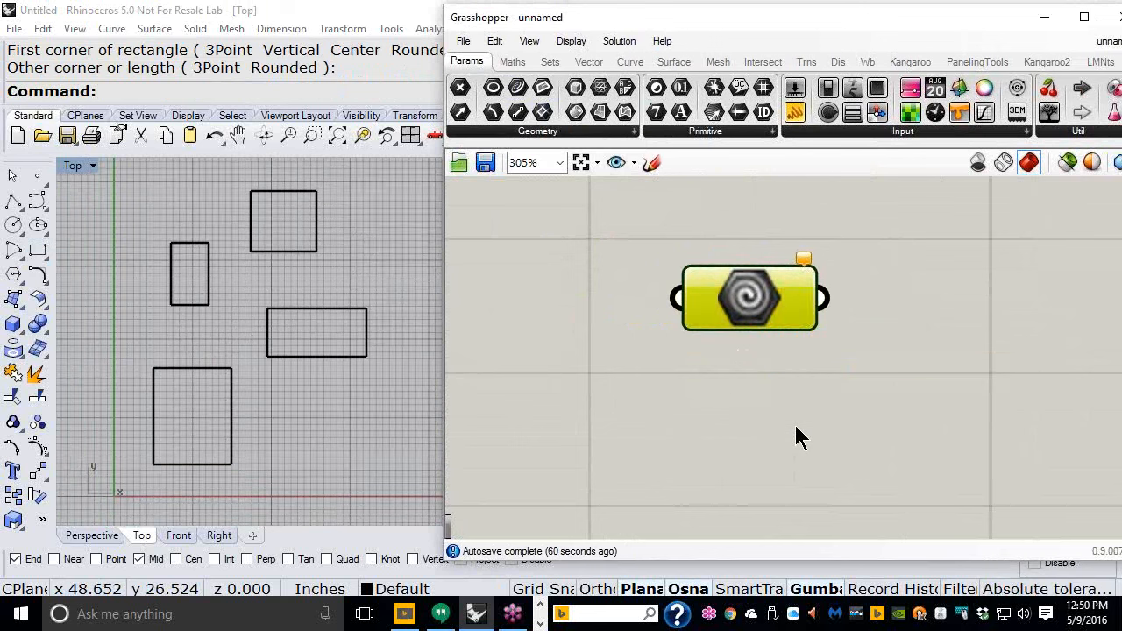
key(ctrl+g)
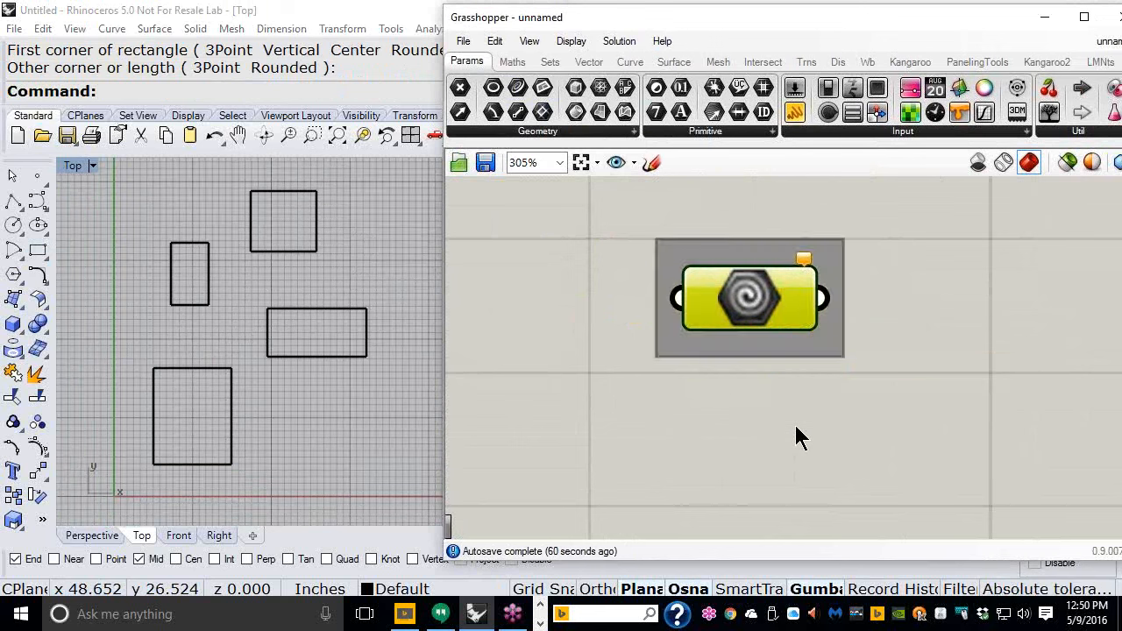
- Name the group "Select all the Rec!"
click(801, 438)
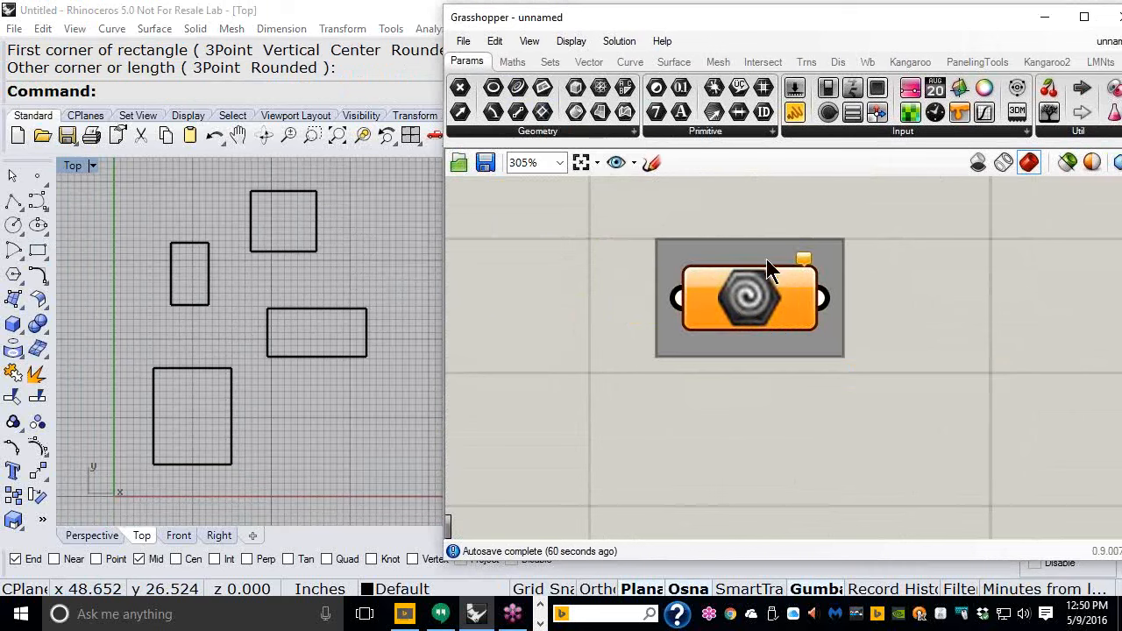
click(758, 259)
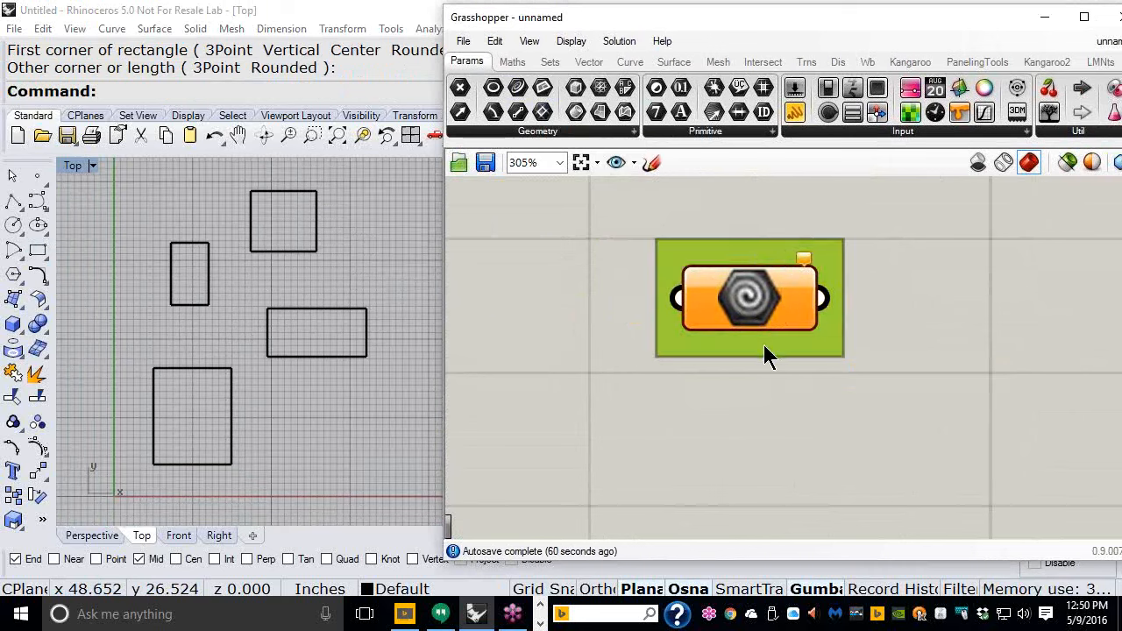
click(775, 302)
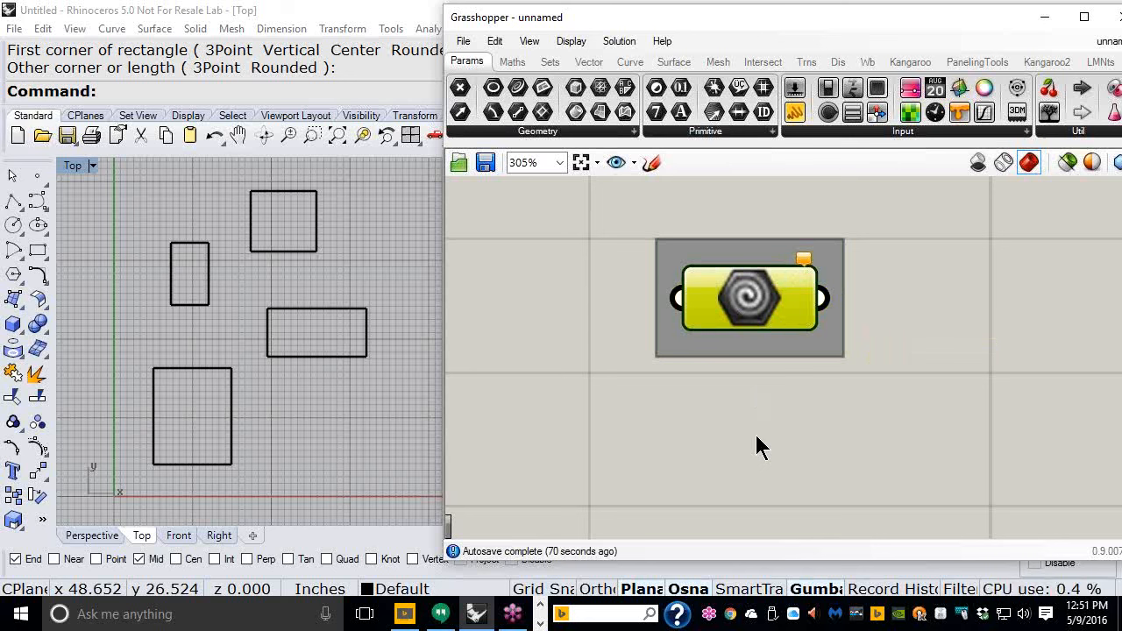
click(715, 248)
right_click(733, 255)
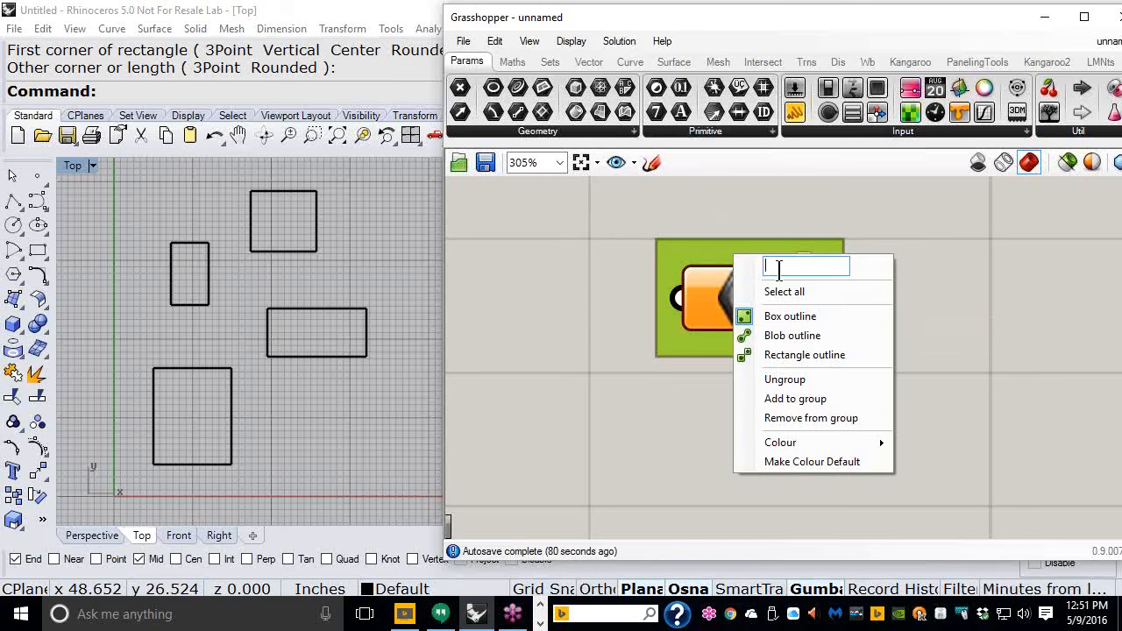
text(Select)
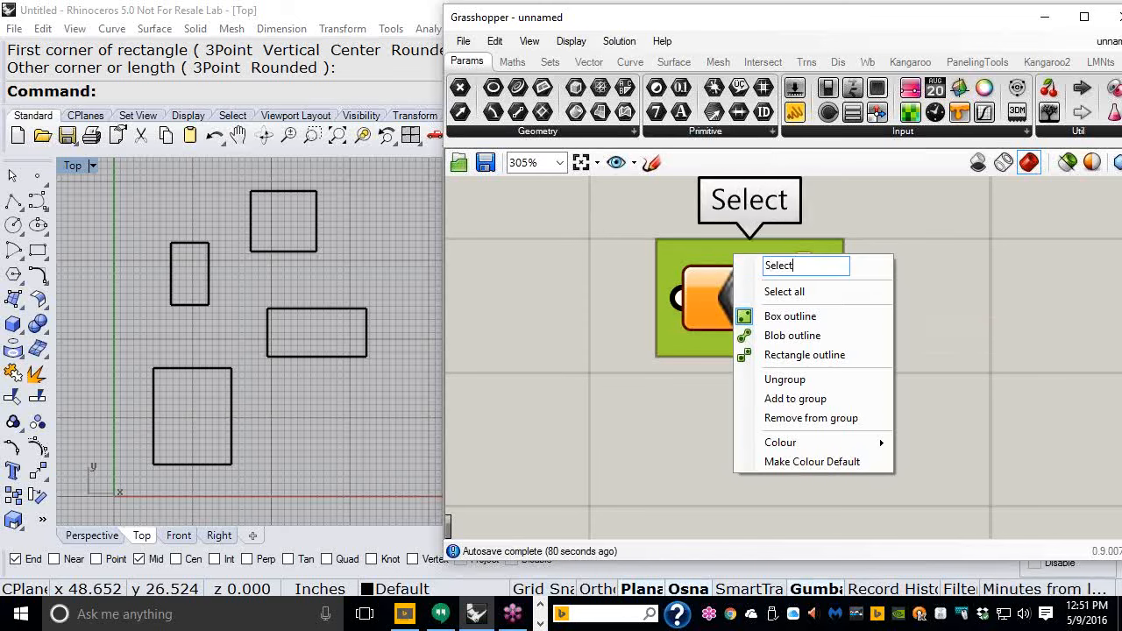
text( all t)
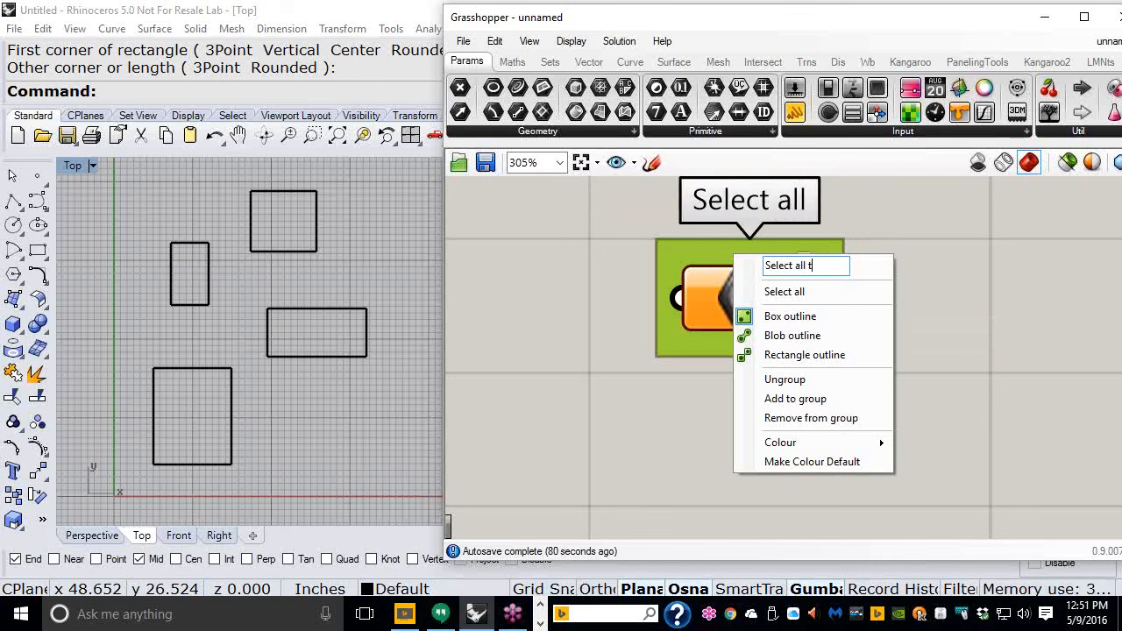
text(he Rec)
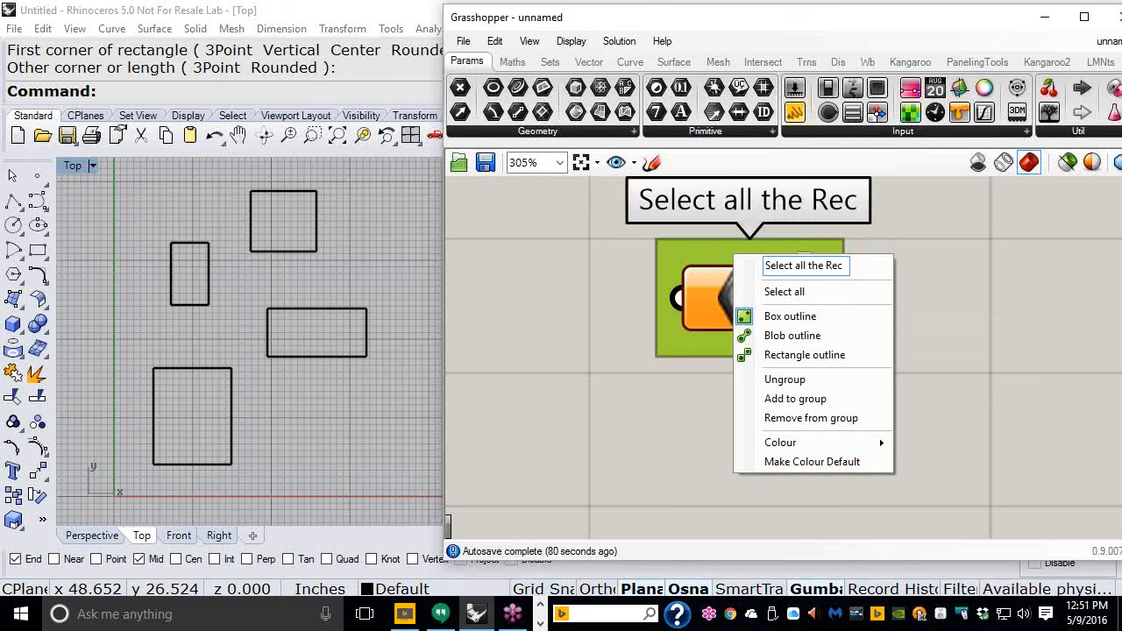
text(!)
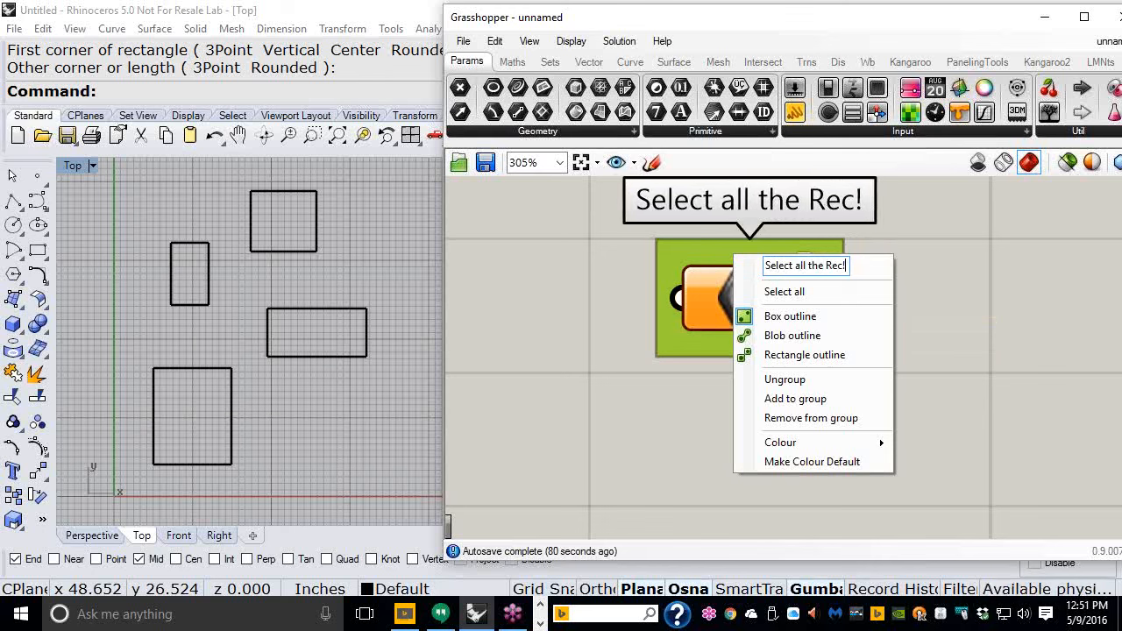
click(985, 263)
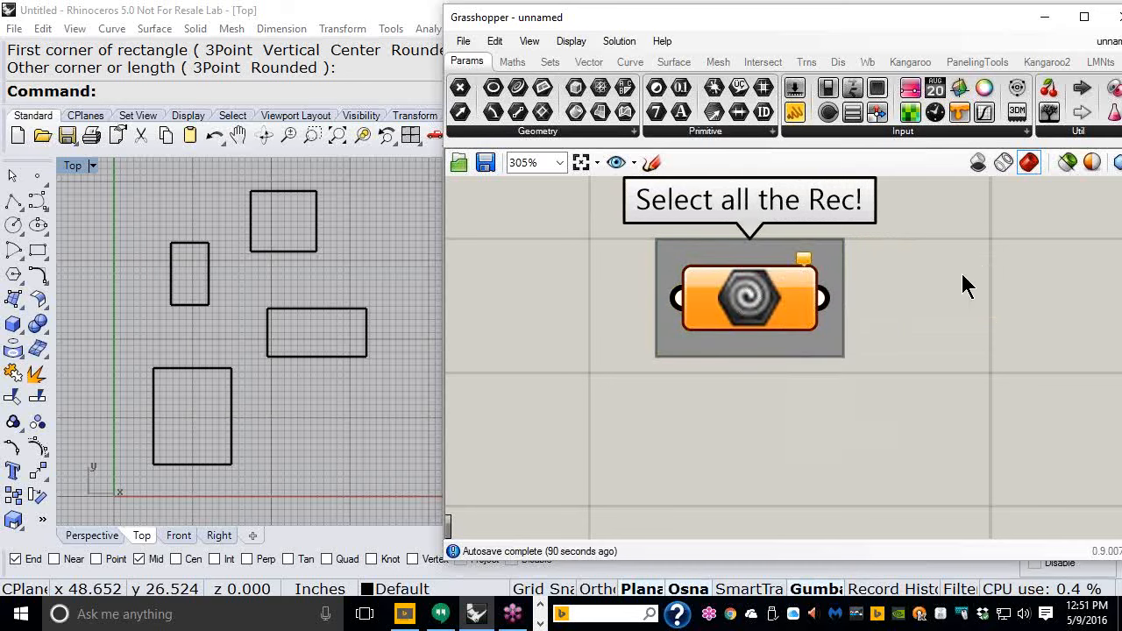
- Set the Geometry parameter to multiple geometries, referencing all four rectangles from the viewport
right_drag(964, 284, 856, 300)
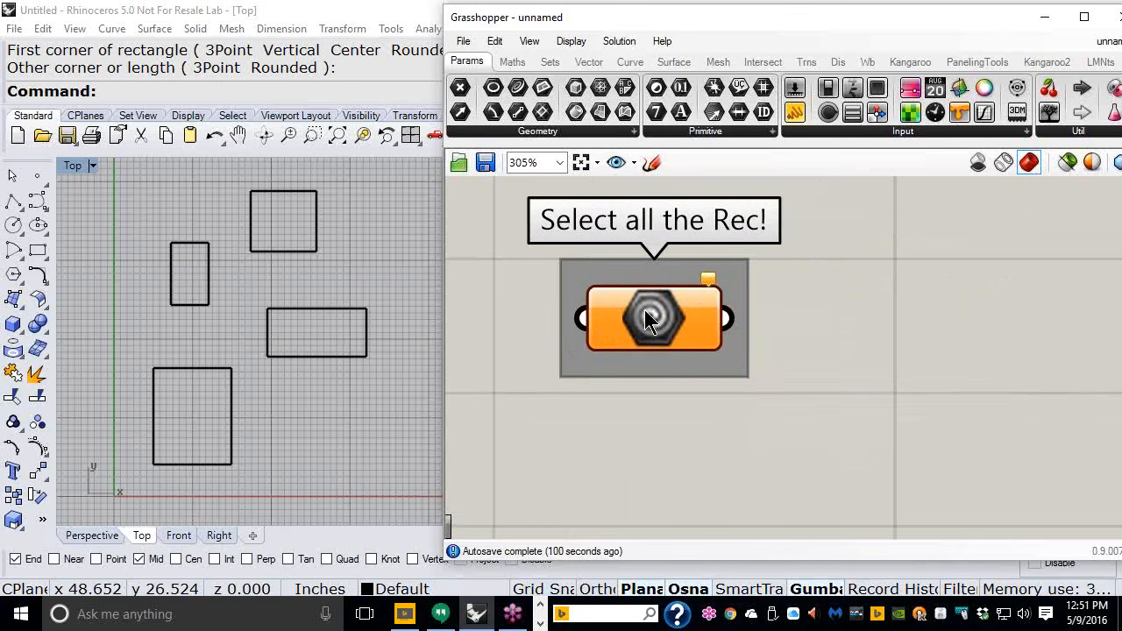
scroll(624, 237, down, 2)
right_drag(634, 254, 634, 237)
click(630, 231)
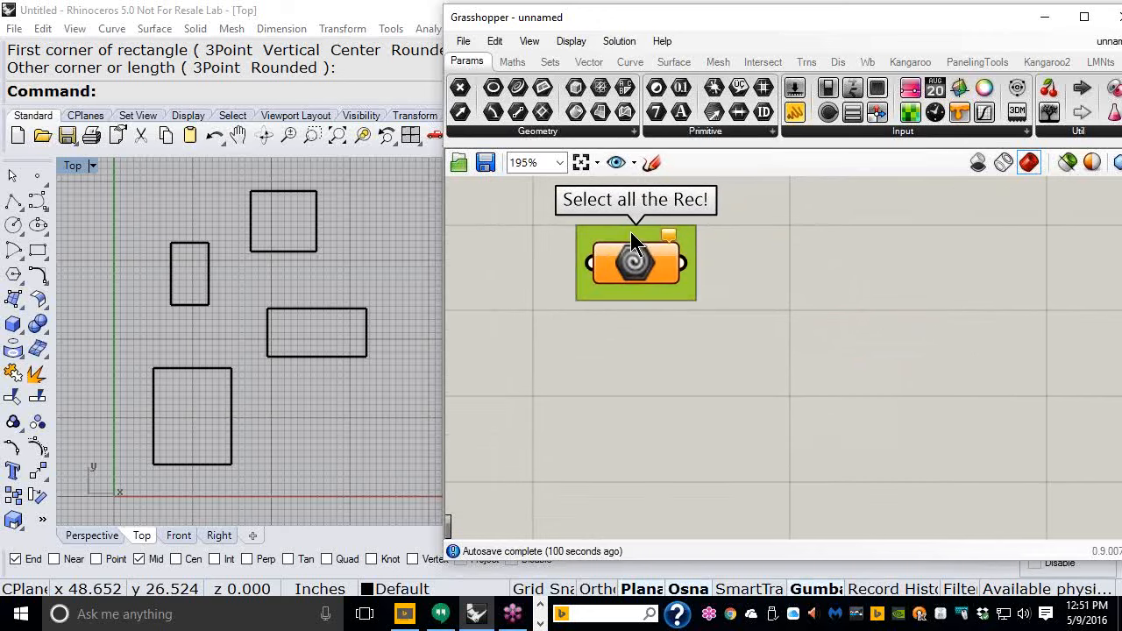
click(658, 386)
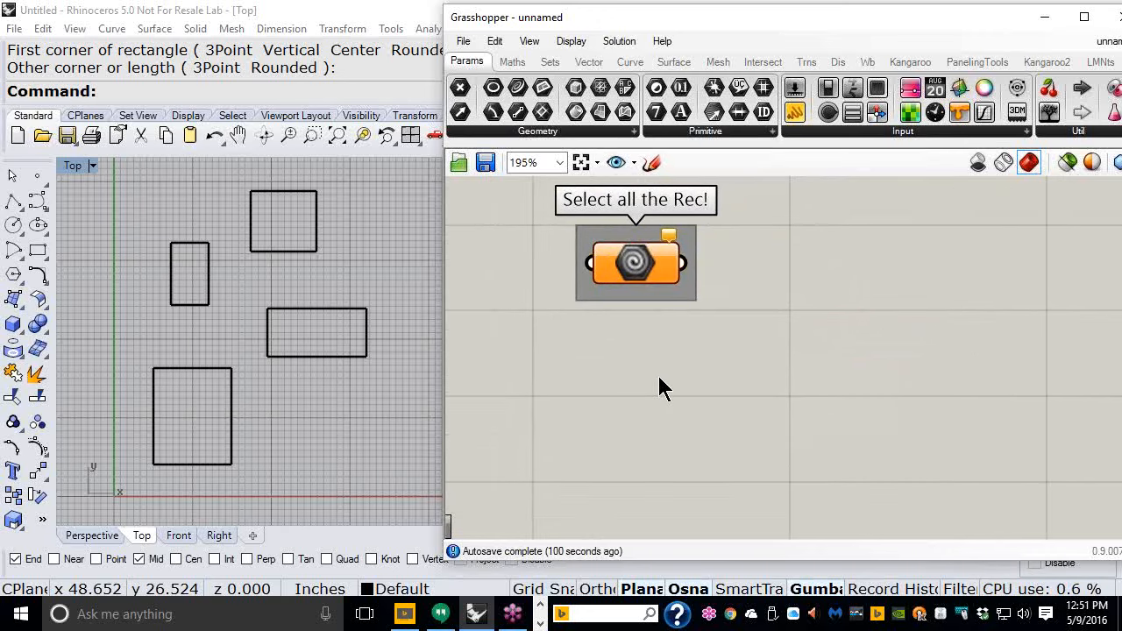
right_click(629, 268)
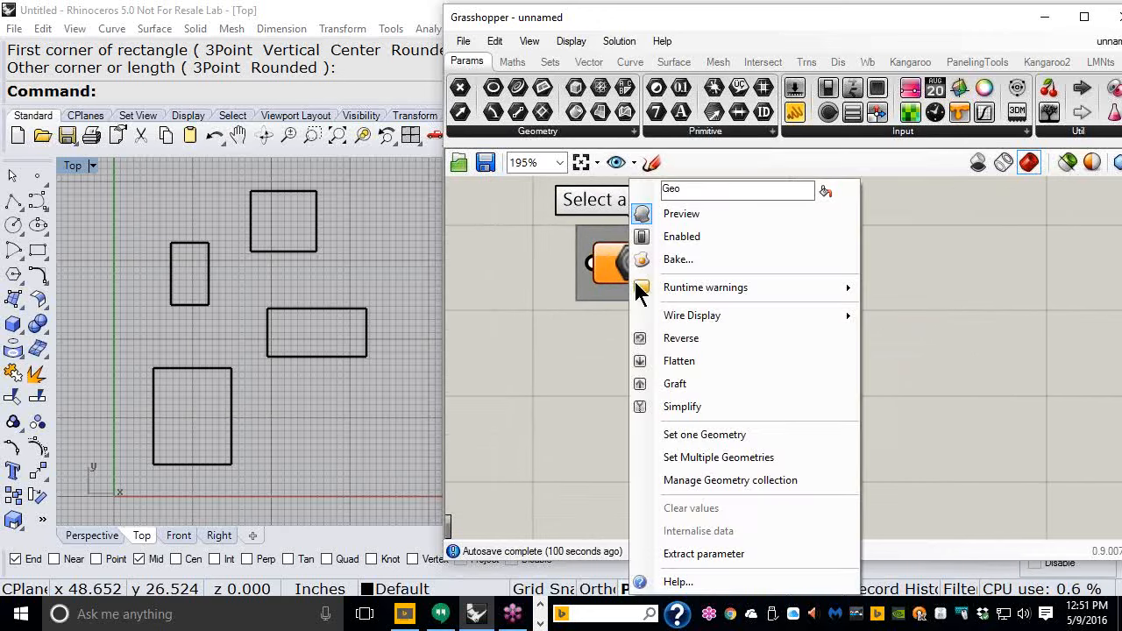
click(696, 458)
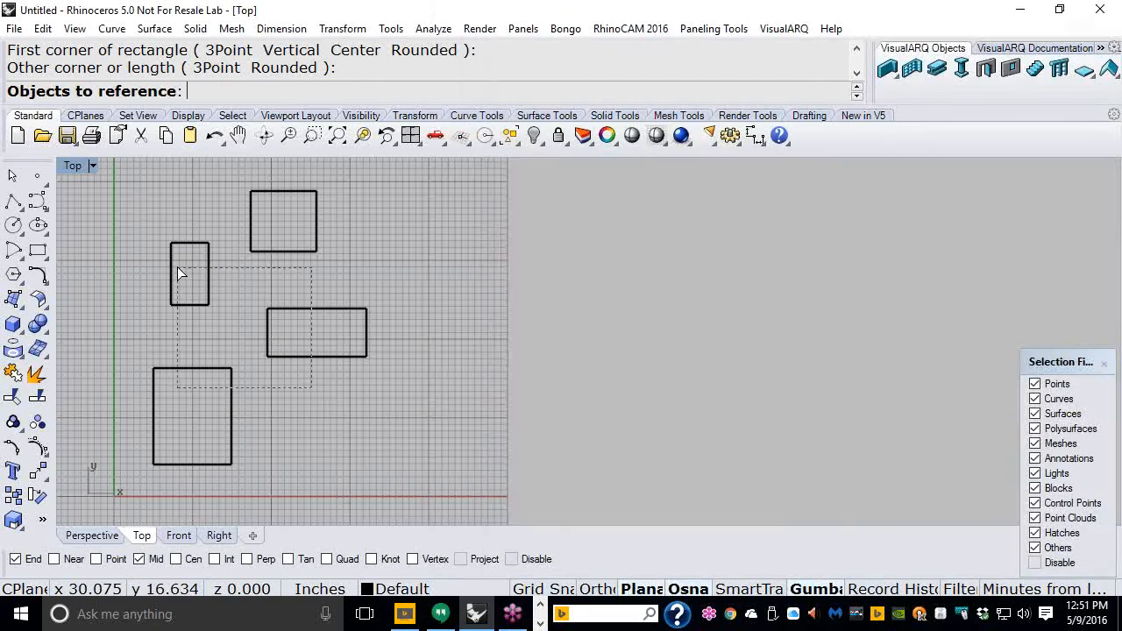
drag(175, 260, 174, 261)
click(283, 254)
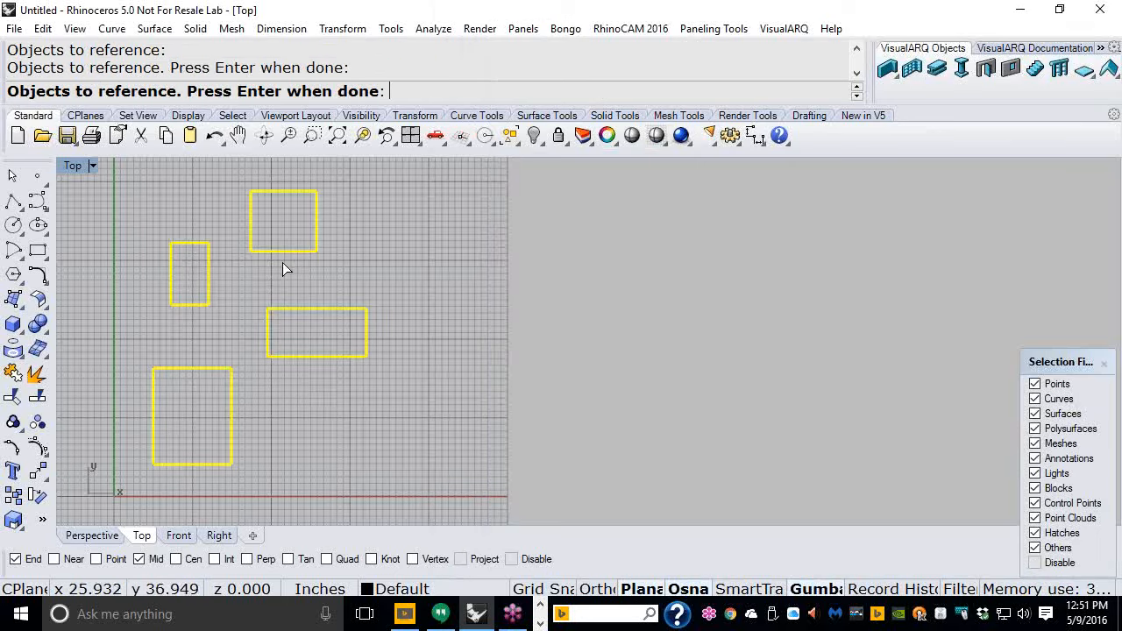
key(Return)
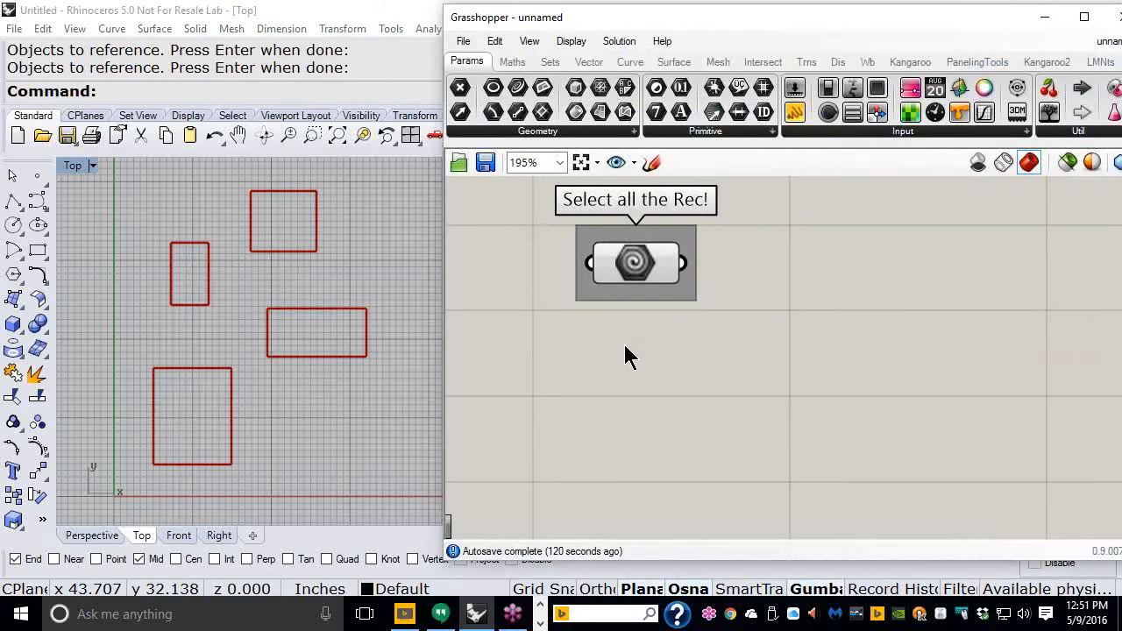
- Add an Area component from the Surface analysis tools to the canvas
right_drag(724, 289, 662, 267)
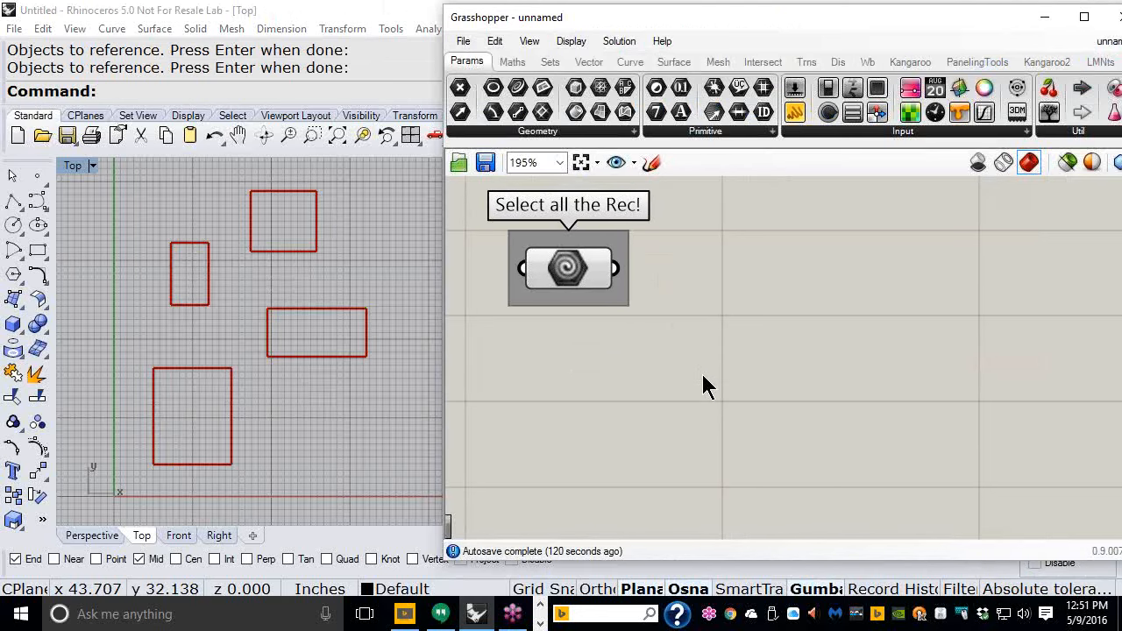
click(676, 67)
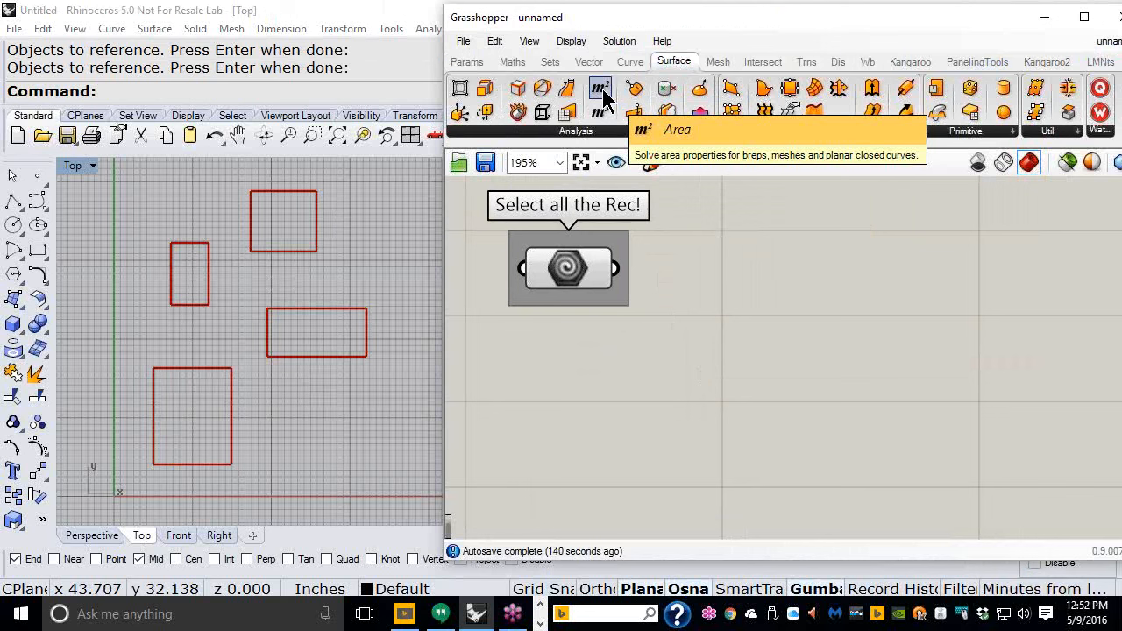
drag(603, 96, 707, 237)
drag(787, 290, 777, 281)
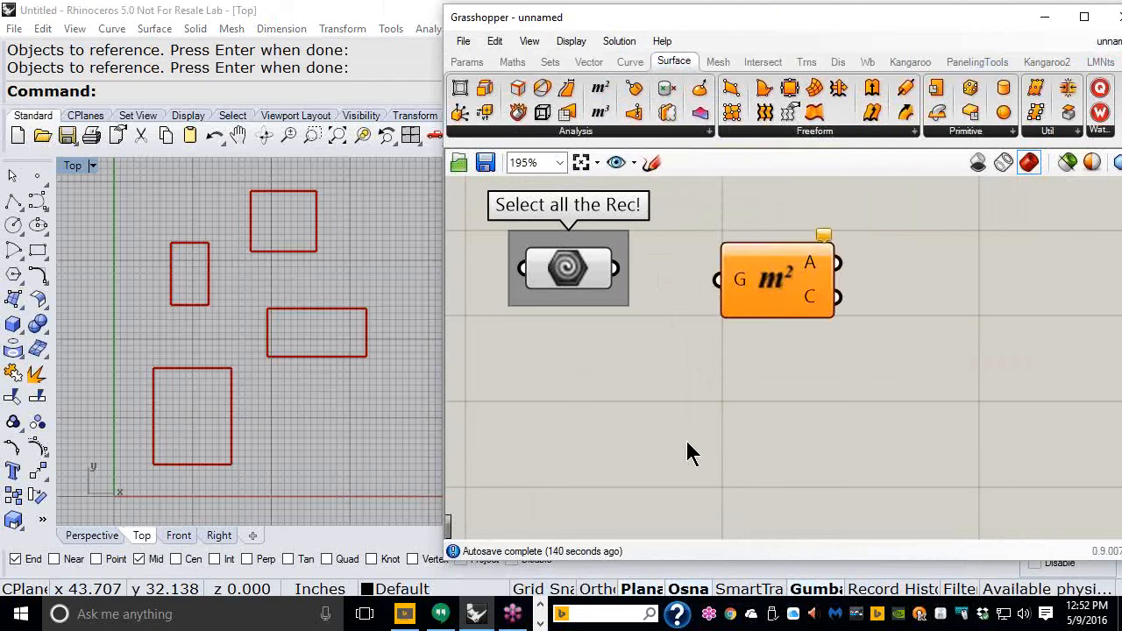
double_click(641, 357)
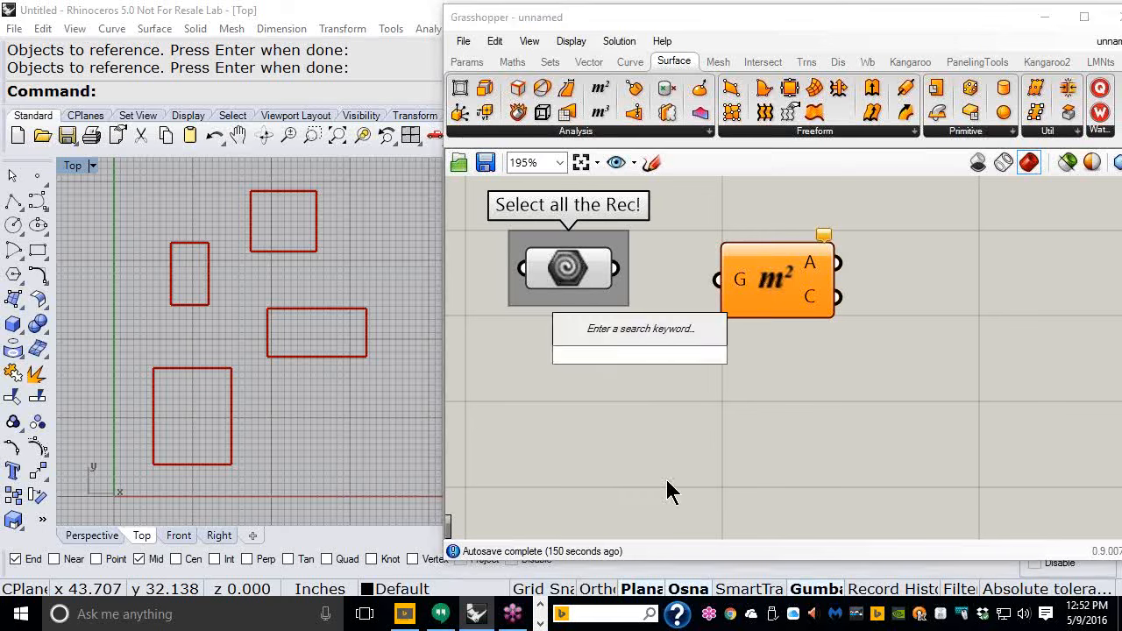
text(area)
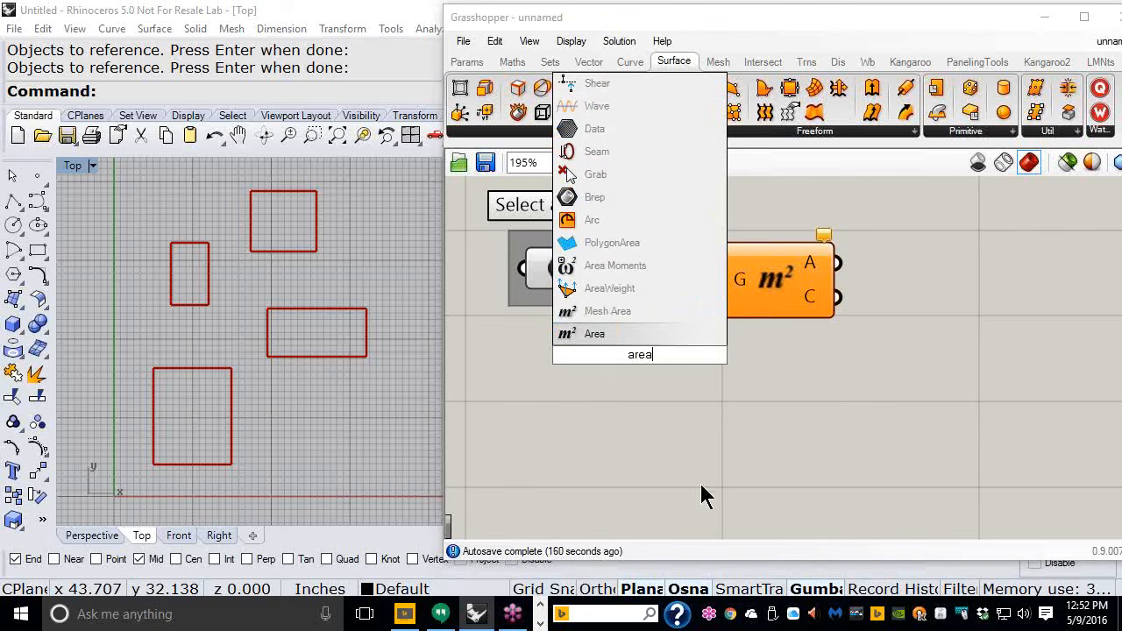
click(780, 294)
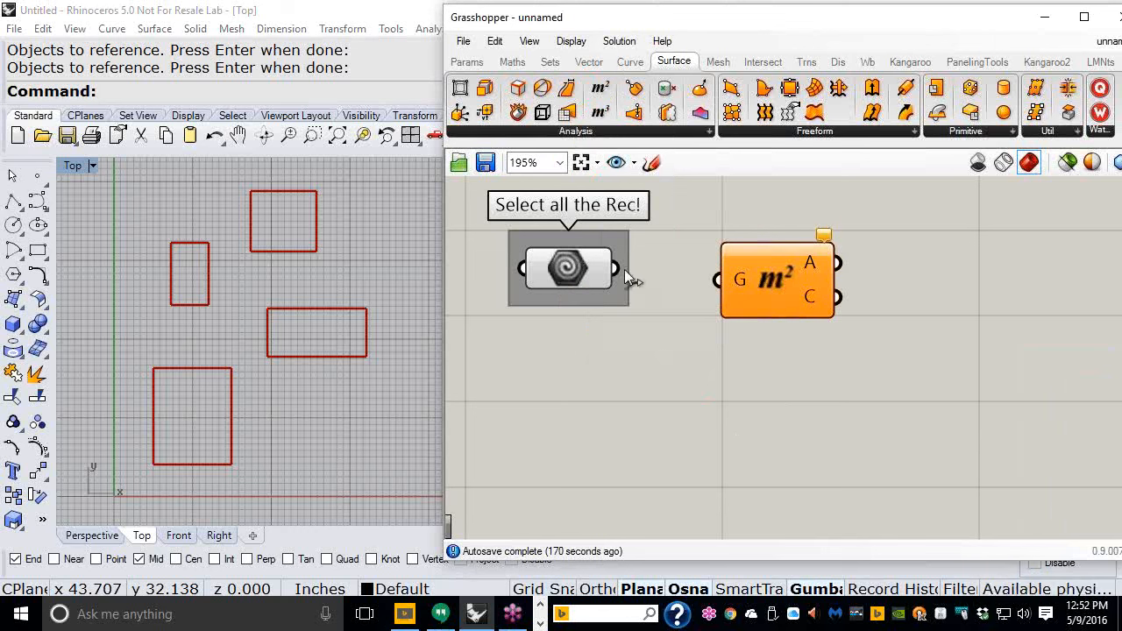
- Connect the Geometry parameter to the Area component's geometry input
drag(635, 272, 695, 272)
drag(784, 298, 755, 288)
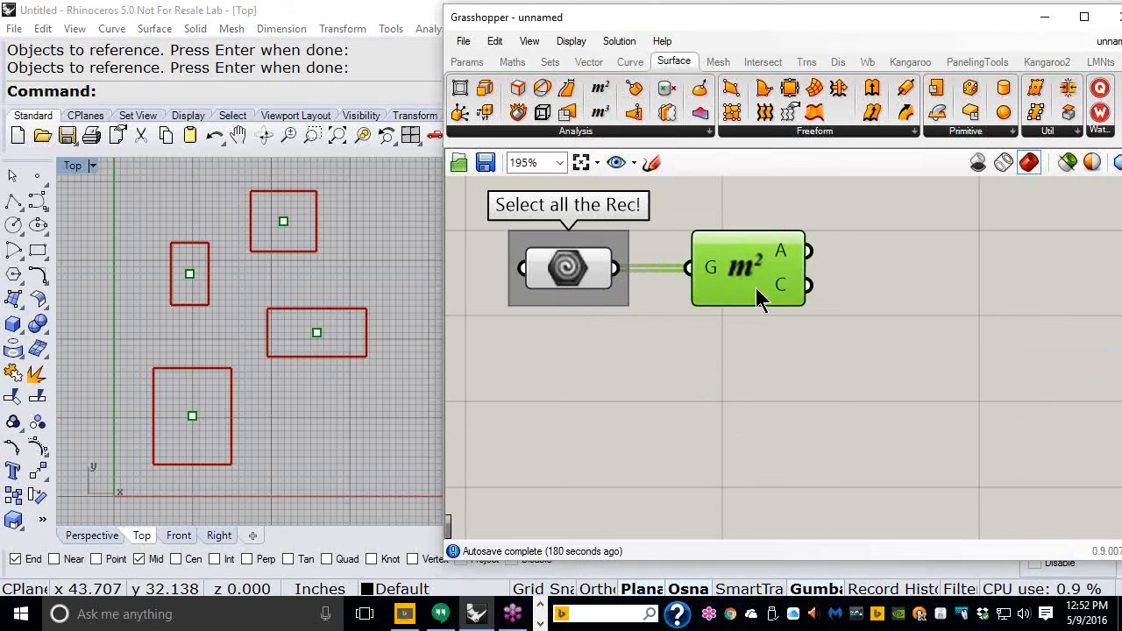
- Inspect the area values output by the Area component
click(753, 344)
scroll(736, 352, down, 1)
right_drag(736, 346, 708, 352)
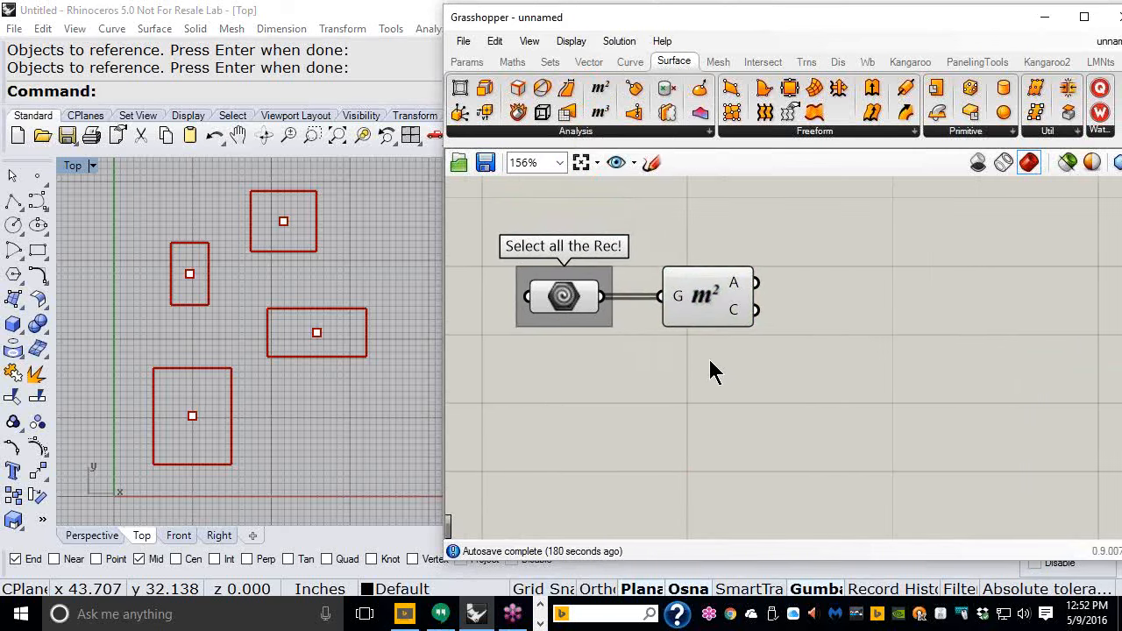
scroll(723, 346, up, 1)
scroll(724, 354, up, 1)
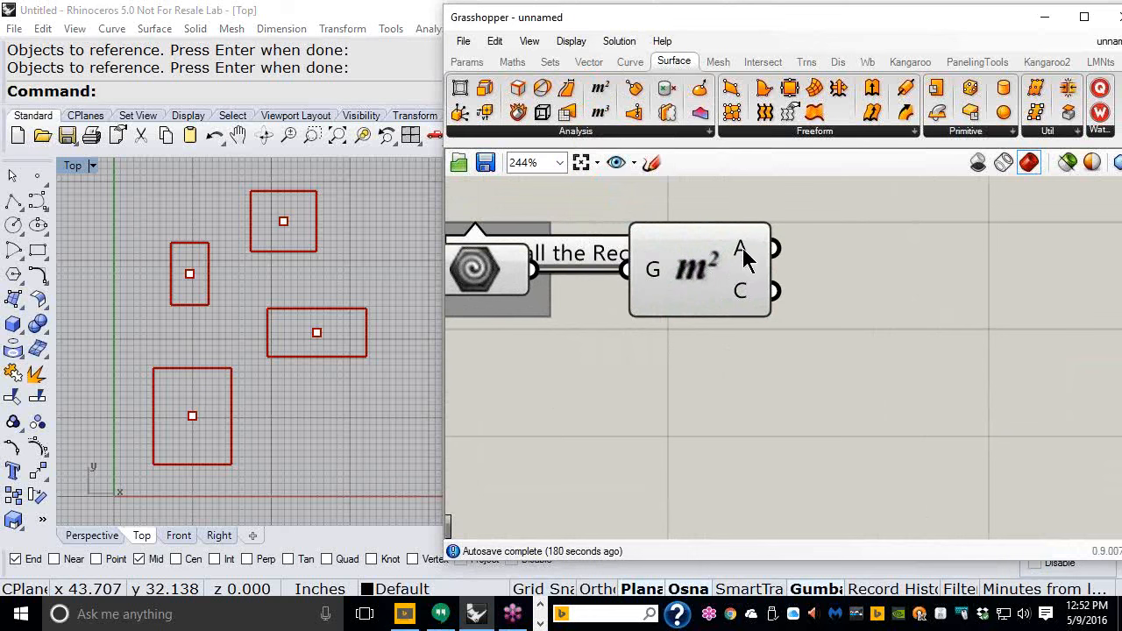
mouse_move(740, 249)
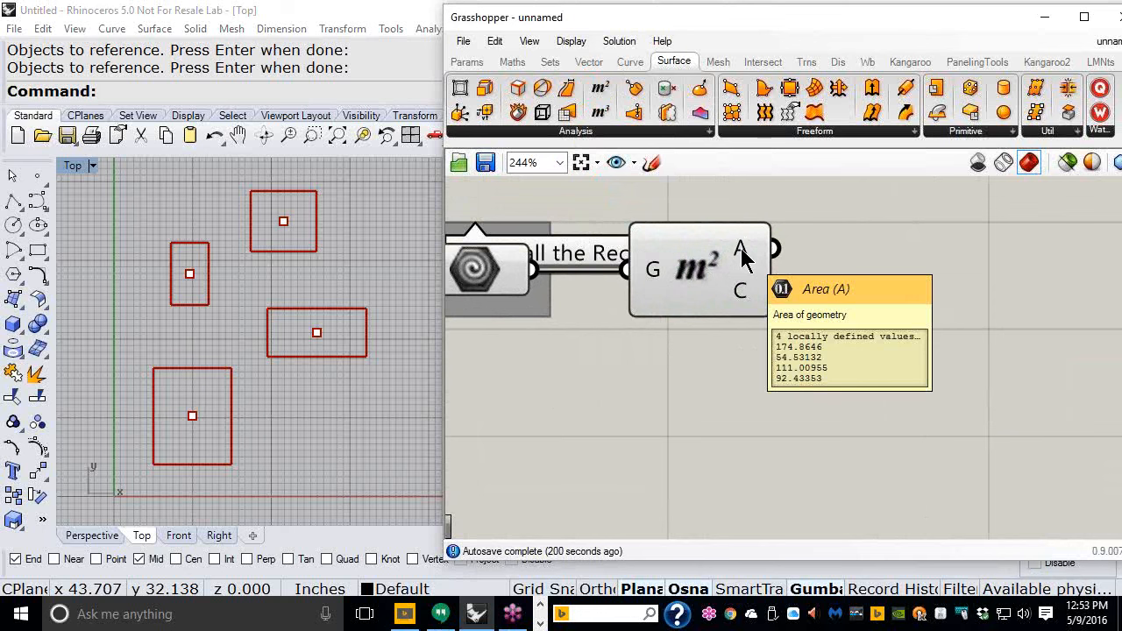
scroll(740, 256, down, 2)
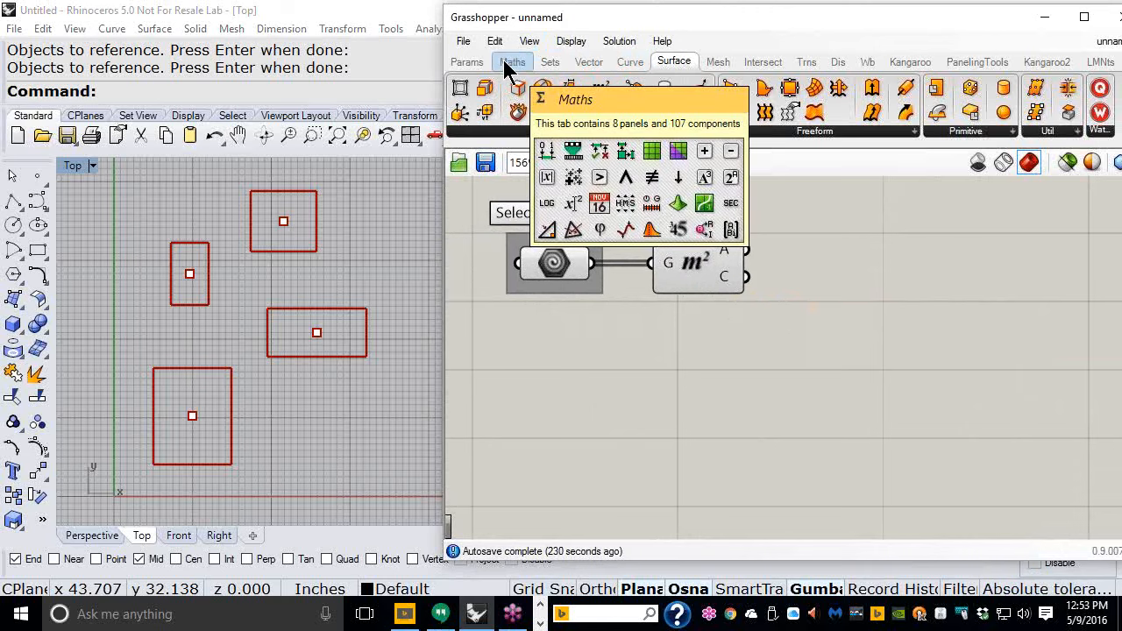
- Add a Dispatch component from the Sets list tools to the canvas beside the Area component
click(551, 63)
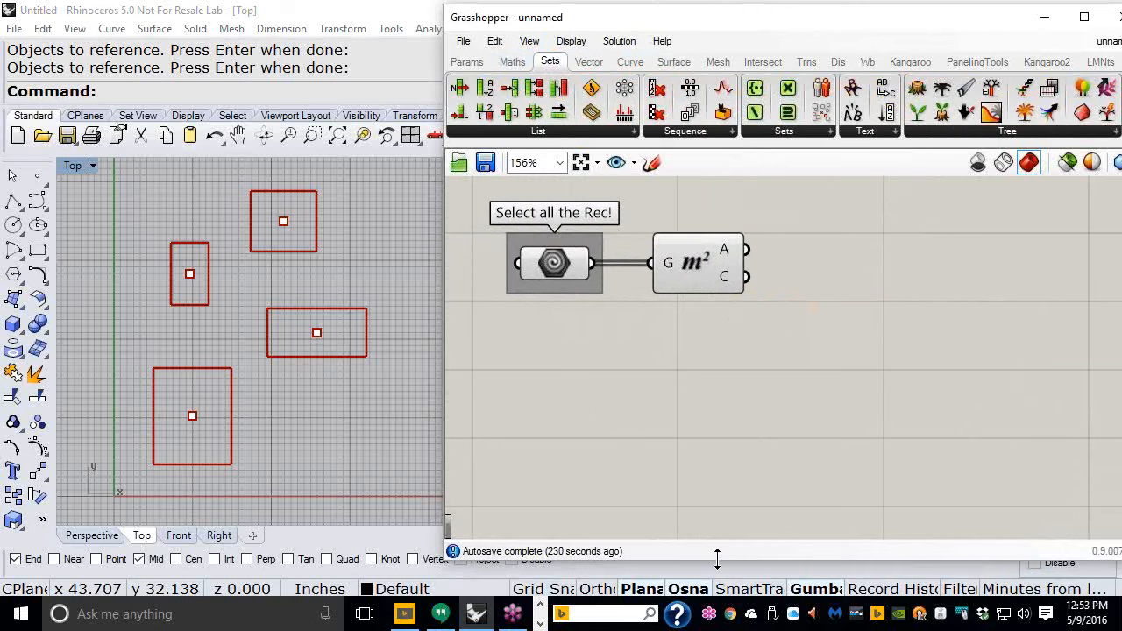
click(575, 132)
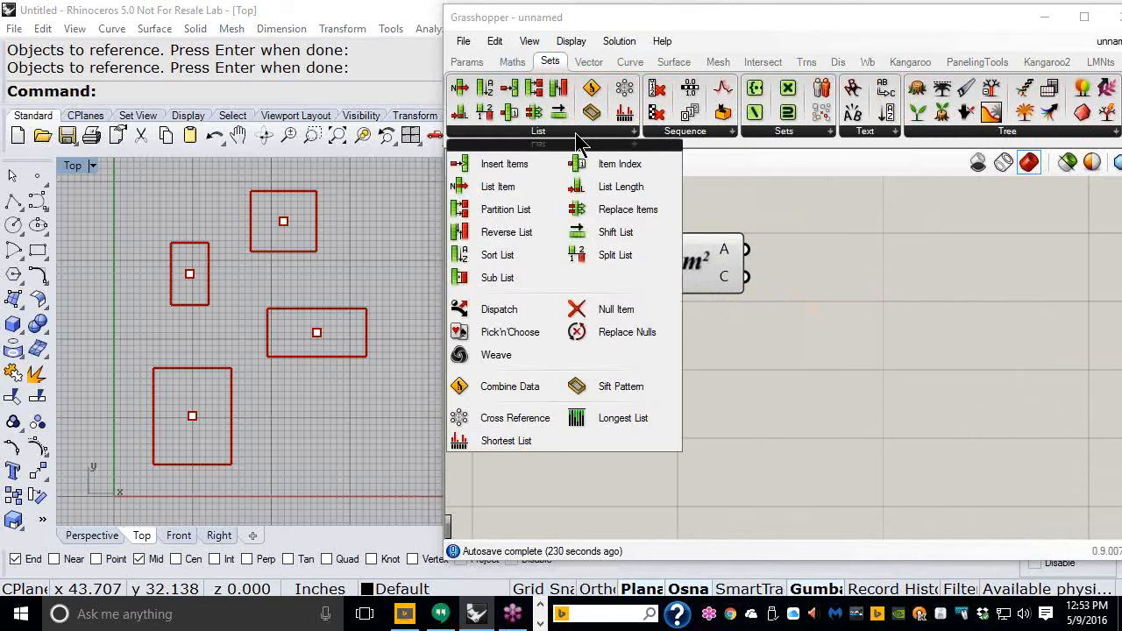
click(498, 311)
click(854, 270)
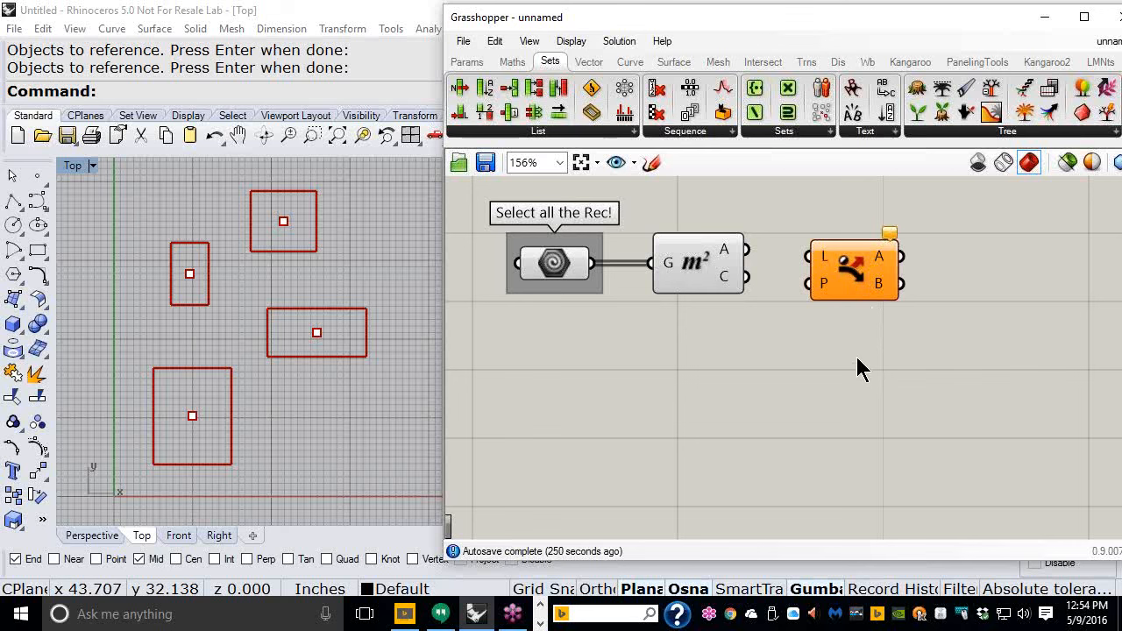
drag(862, 283, 900, 279)
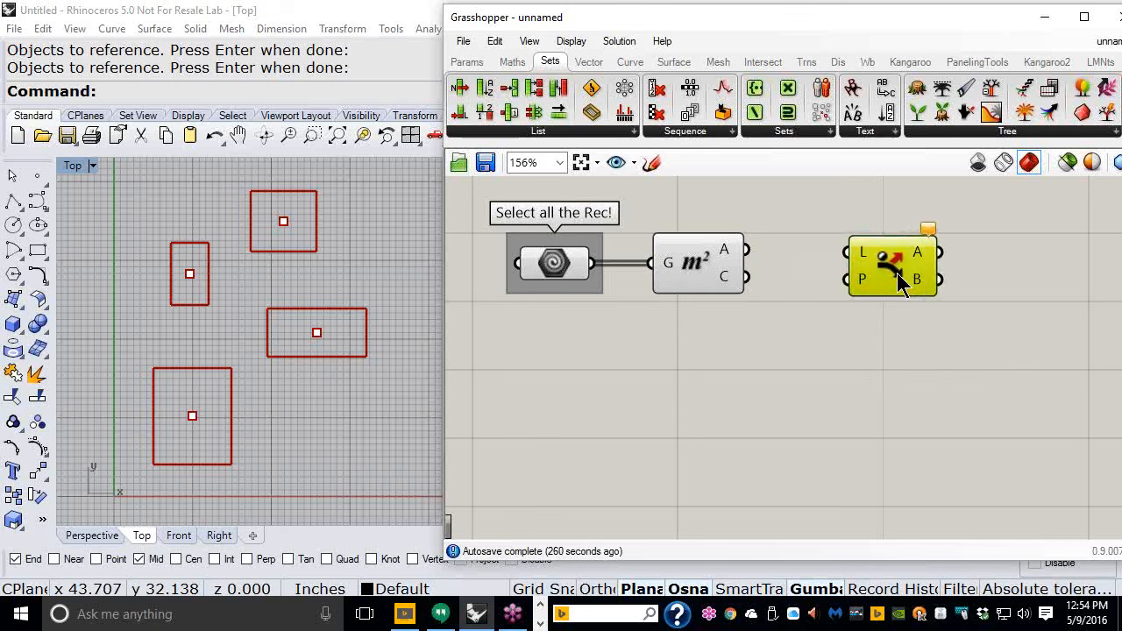
- Connect the Area component's area output to the Dispatch component's list input
click(759, 233)
mouse_move(723, 256)
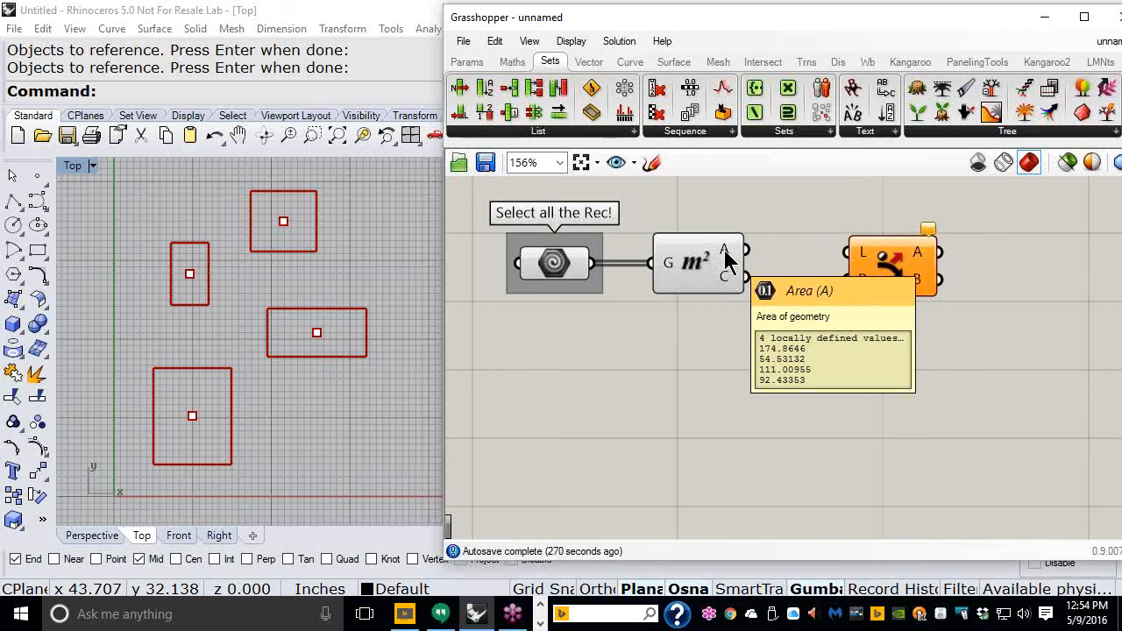
drag(725, 252, 828, 259)
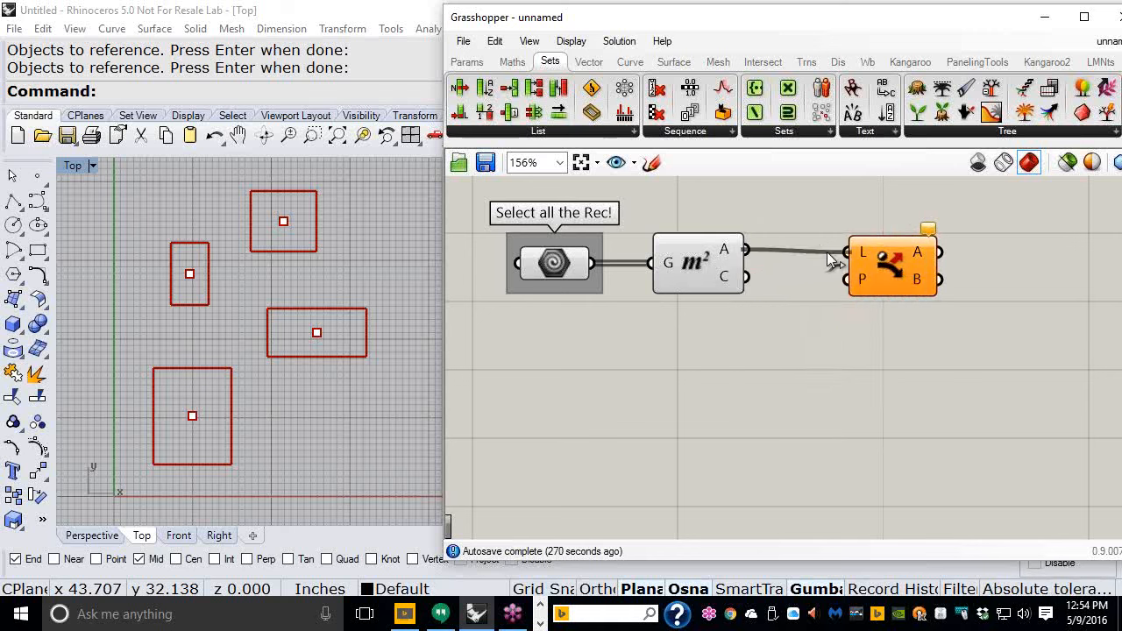
mouse_move(730, 261)
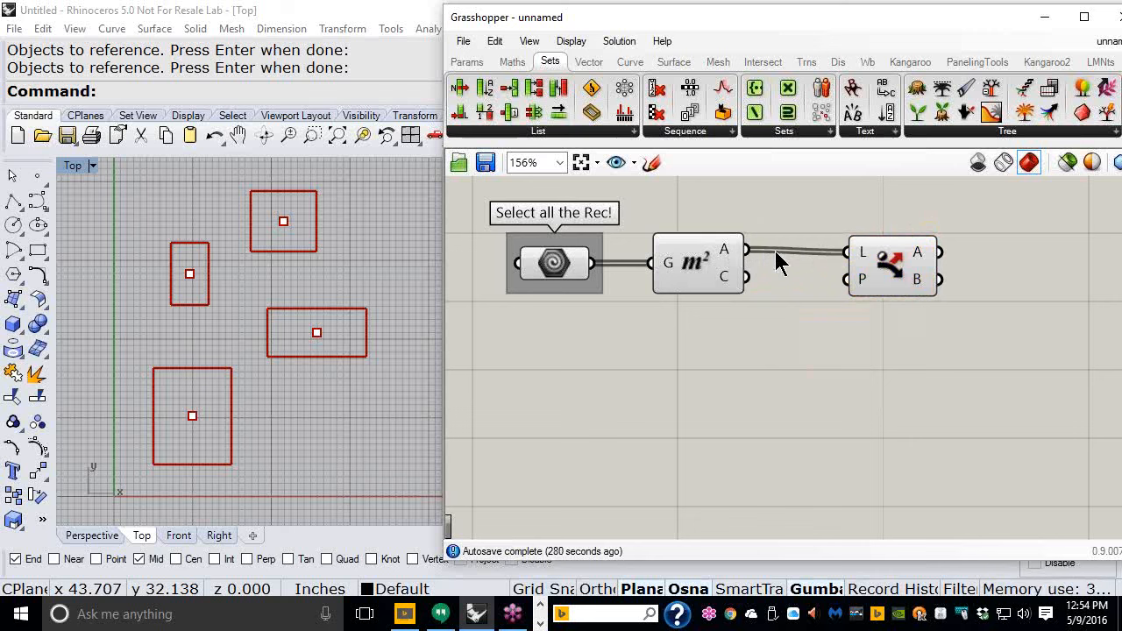
drag(872, 272, 890, 268)
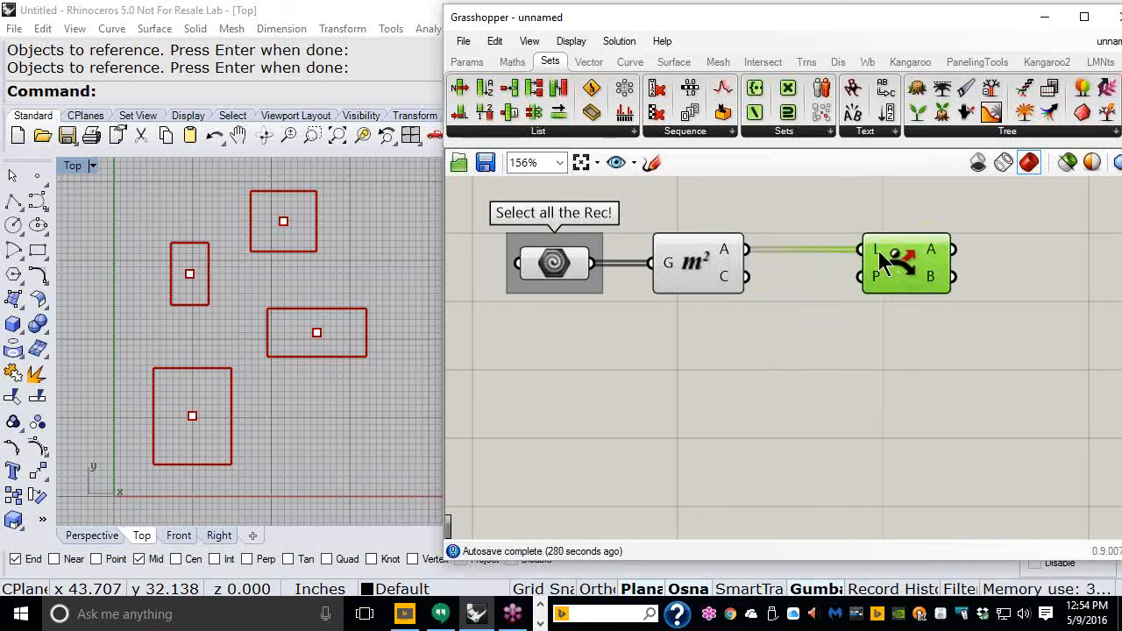
click(863, 403)
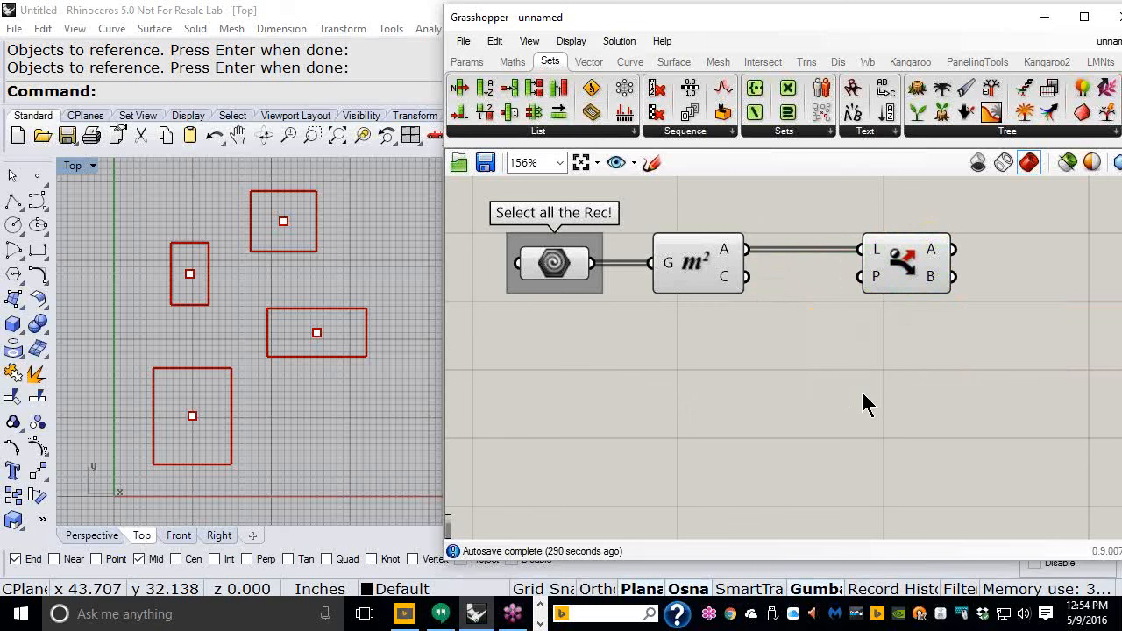
- Zoom in to inspect the Dispatch component and its output lists
scroll(649, 296, up, 3)
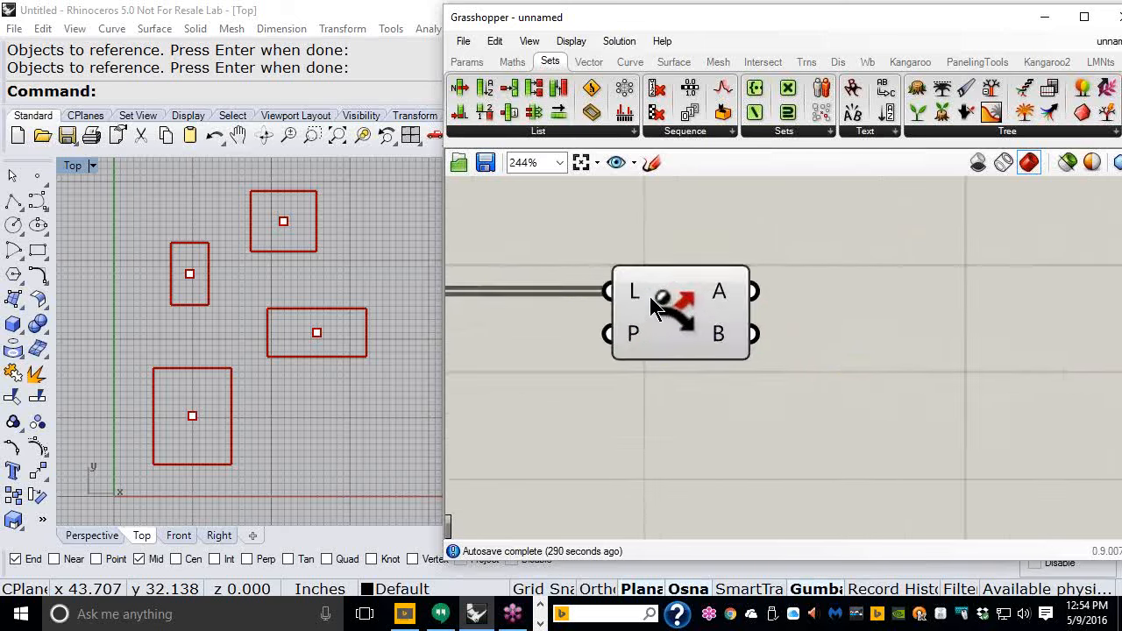
scroll(653, 296, up, 5)
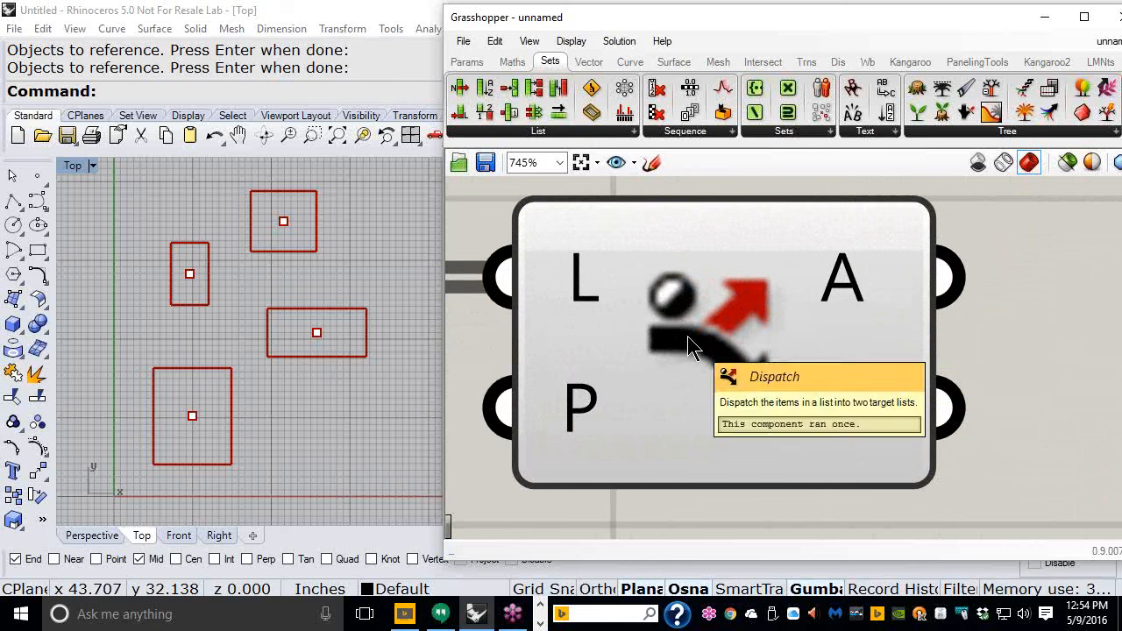
mouse_move(834, 420)
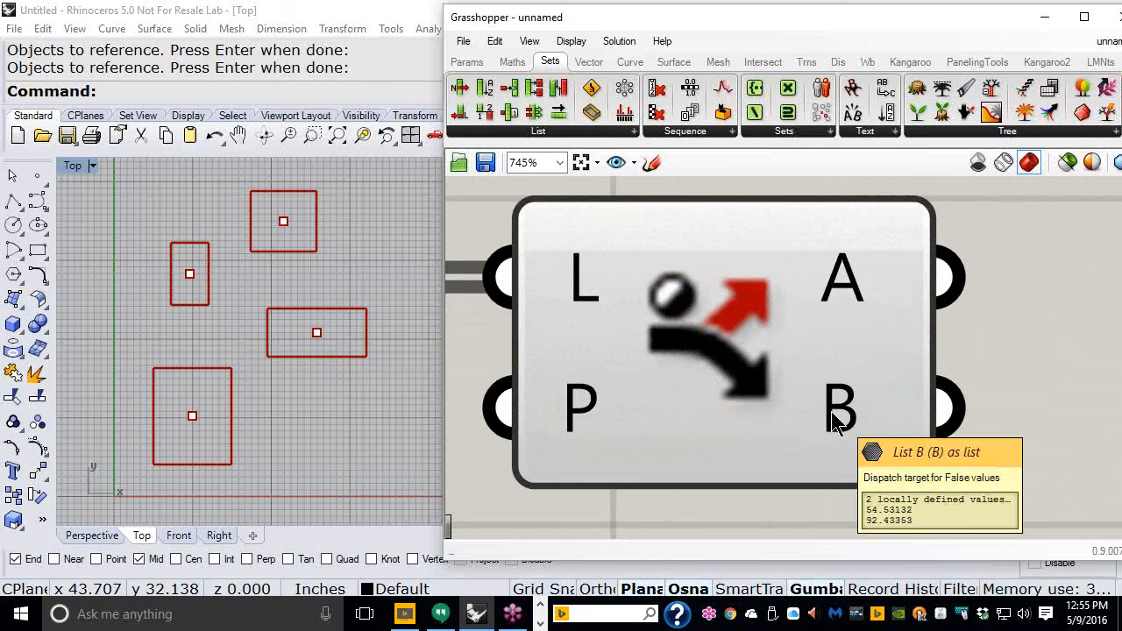
scroll(911, 296, down, 6)
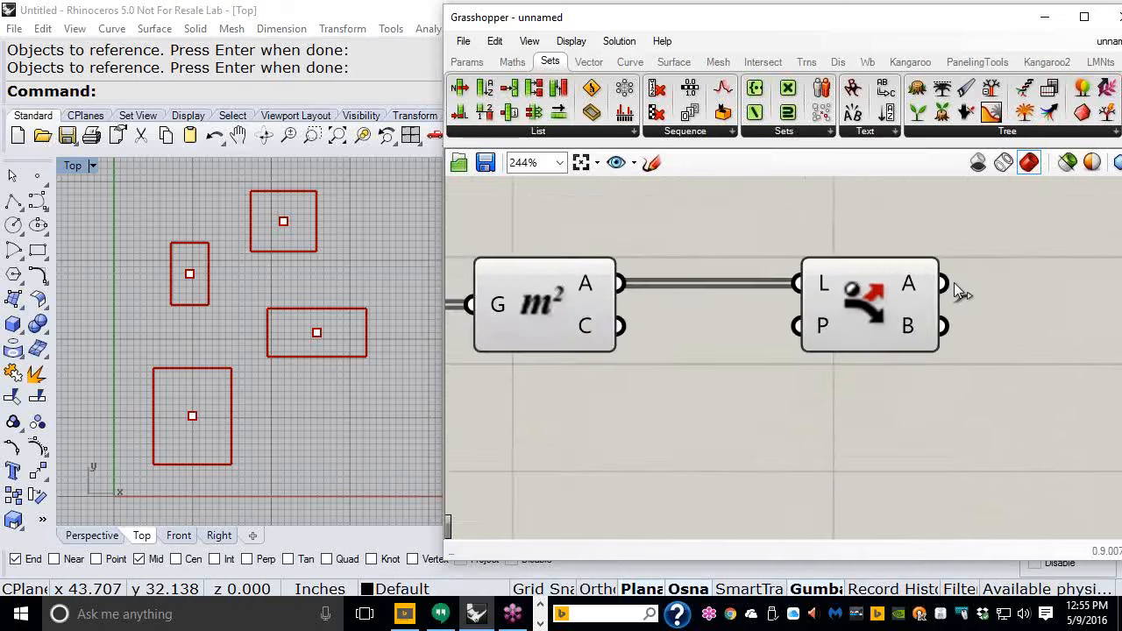
scroll(756, 341, up, 1)
right_drag(759, 338, 746, 363)
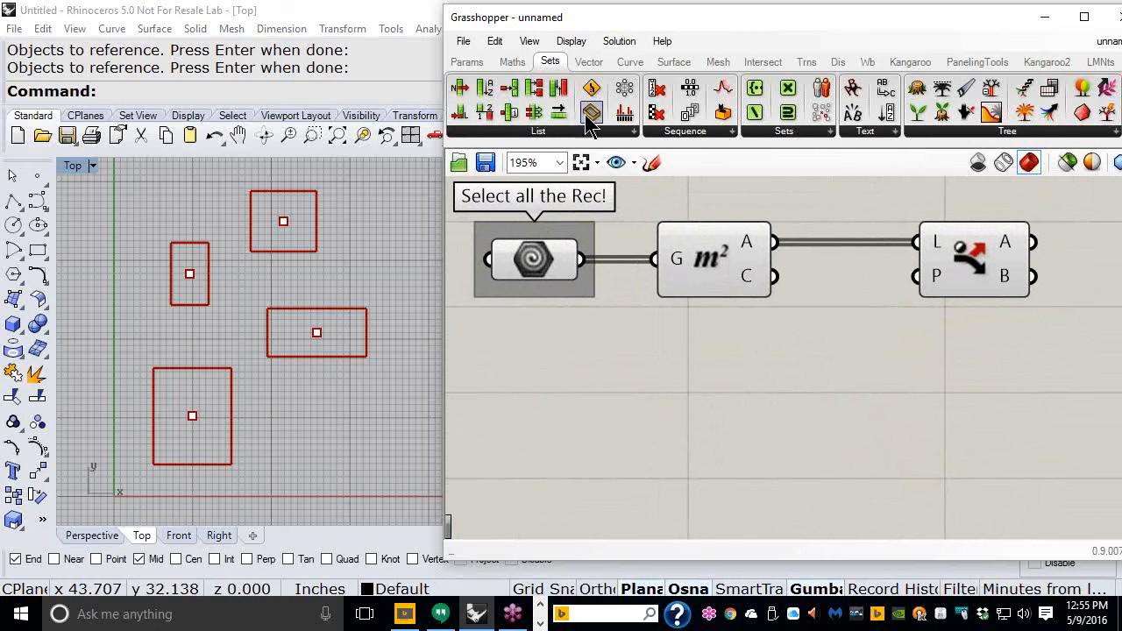
- Add an Evaluate expression component from the Maths script tools below the Dispatch component
mouse_move(517, 66)
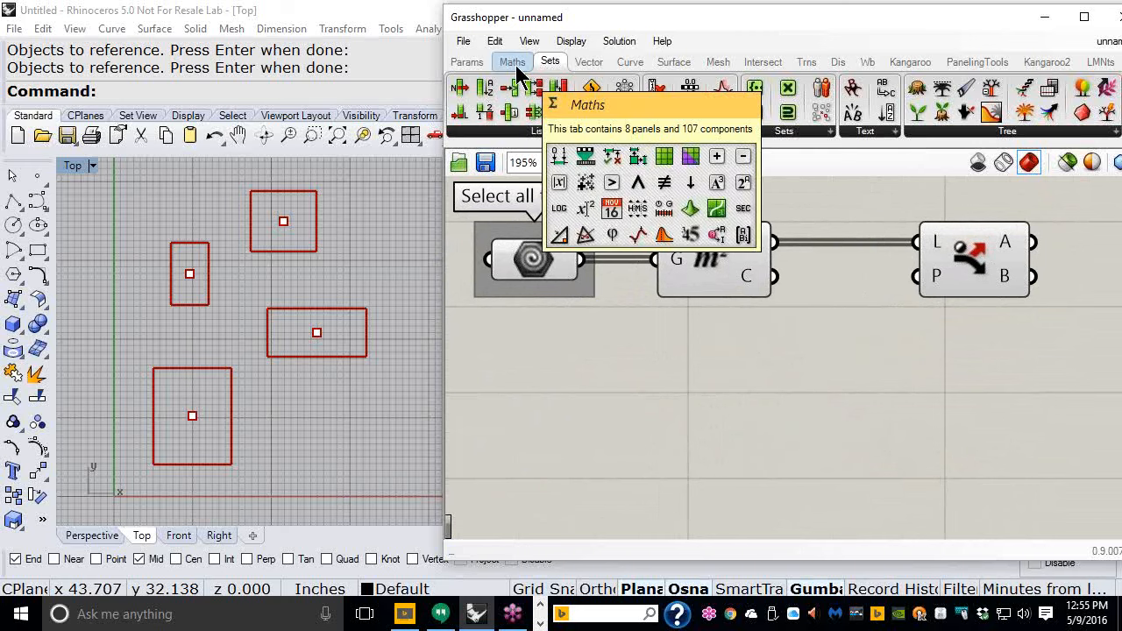
click(517, 67)
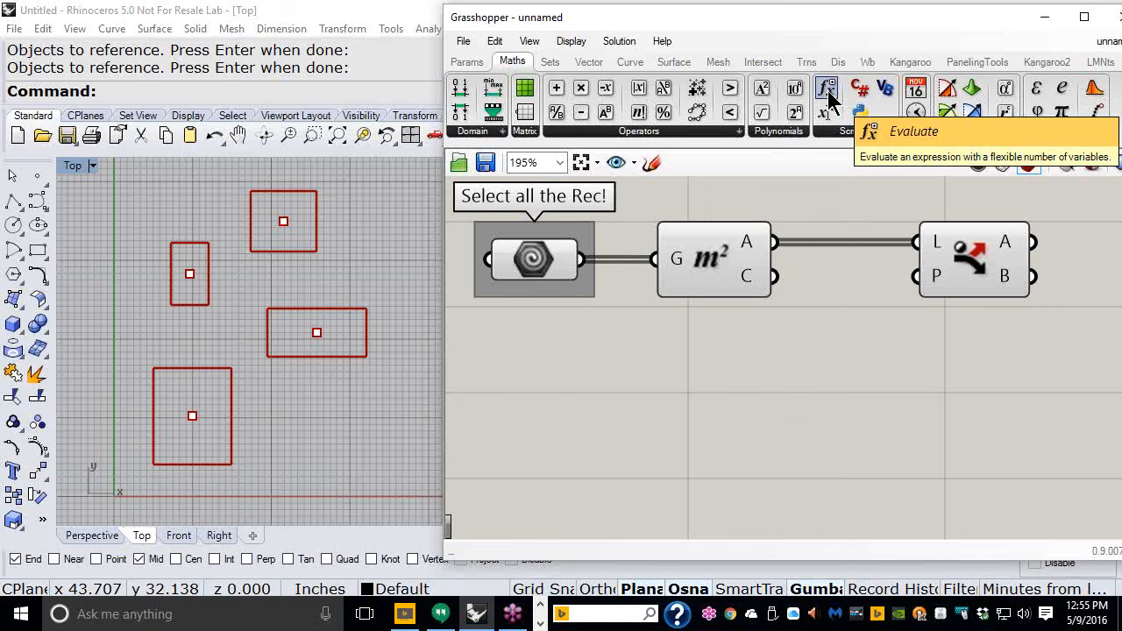
drag(828, 97, 846, 389)
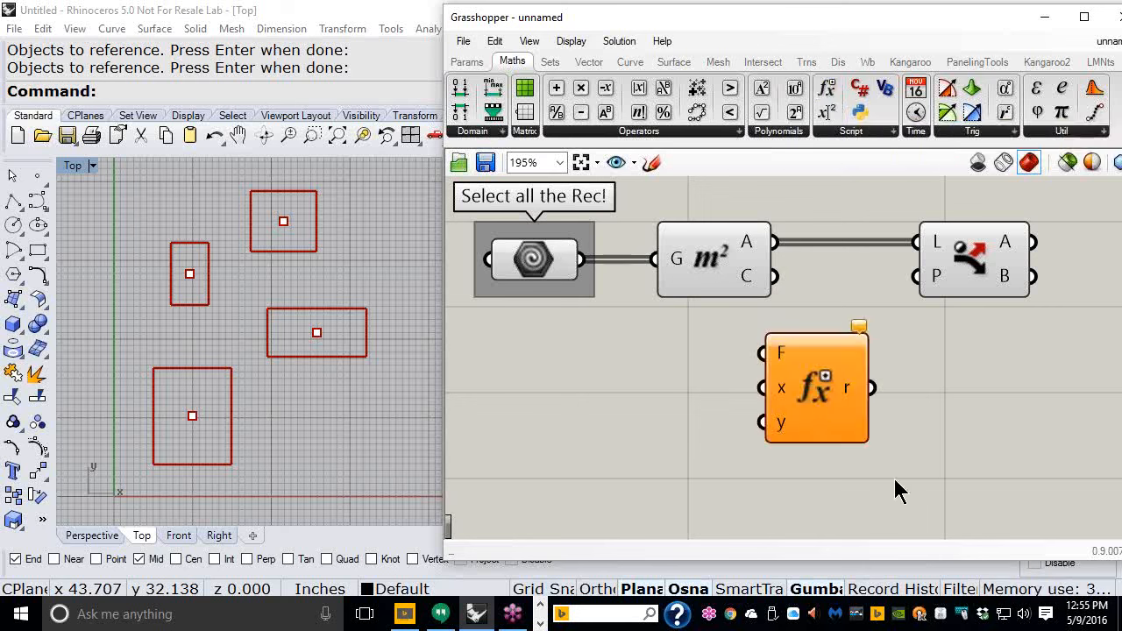
scroll(810, 289, down, 1)
right_drag(810, 289, 808, 241)
drag(822, 348, 847, 373)
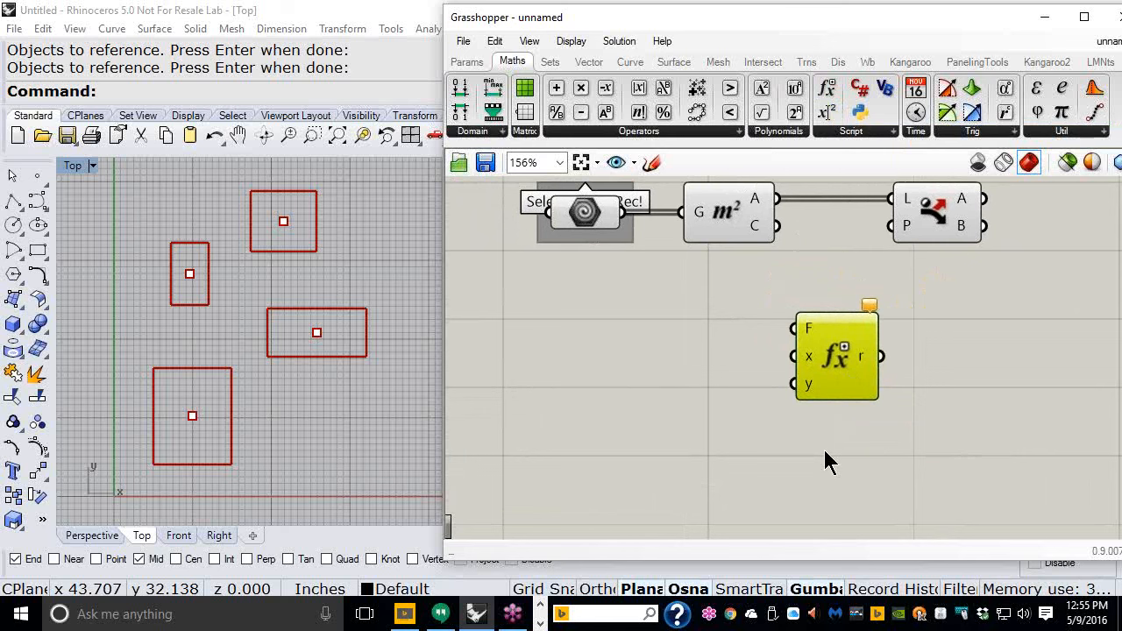
drag(872, 385, 965, 376)
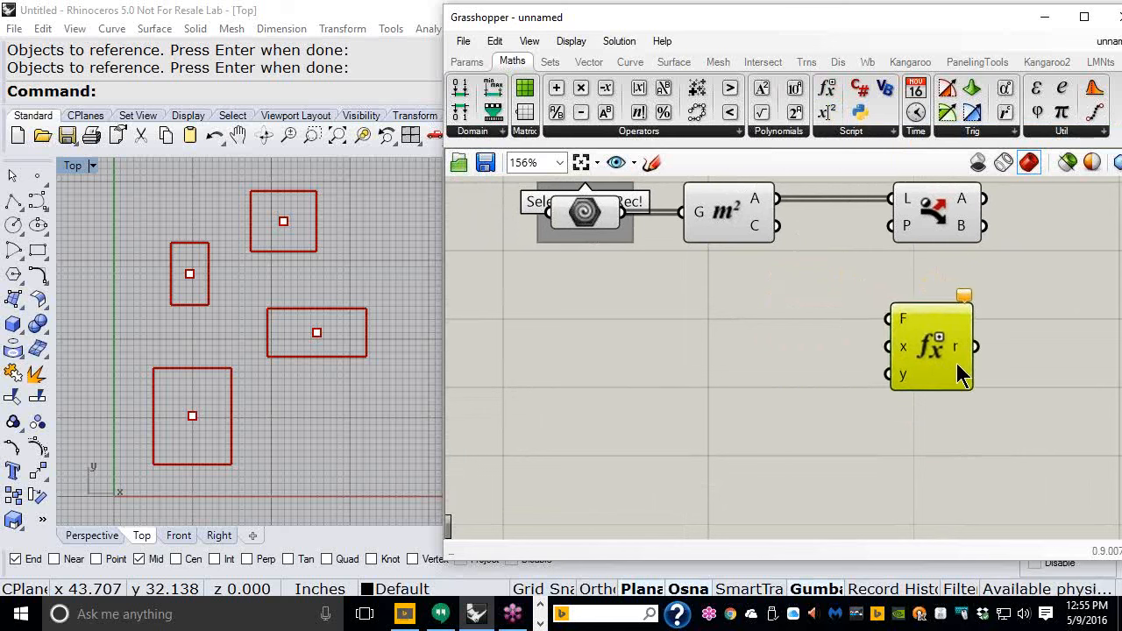
- Connect the Area output to the Evaluate component's x input and select the lower-left rectangle in the viewport
drag(776, 200, 872, 361)
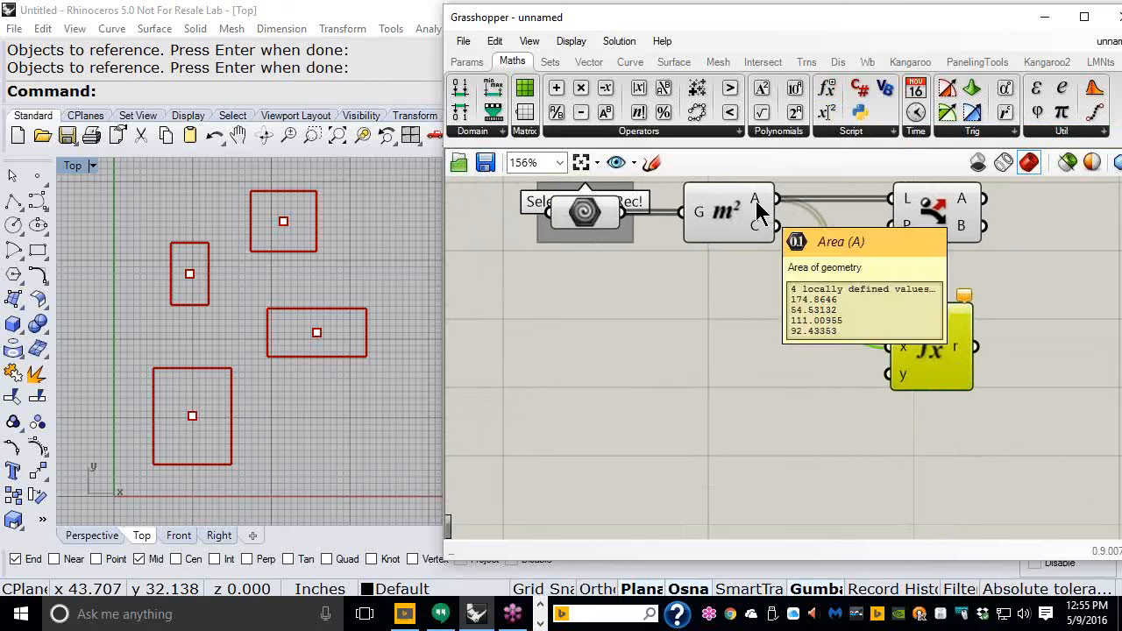
click(260, 252)
click(281, 355)
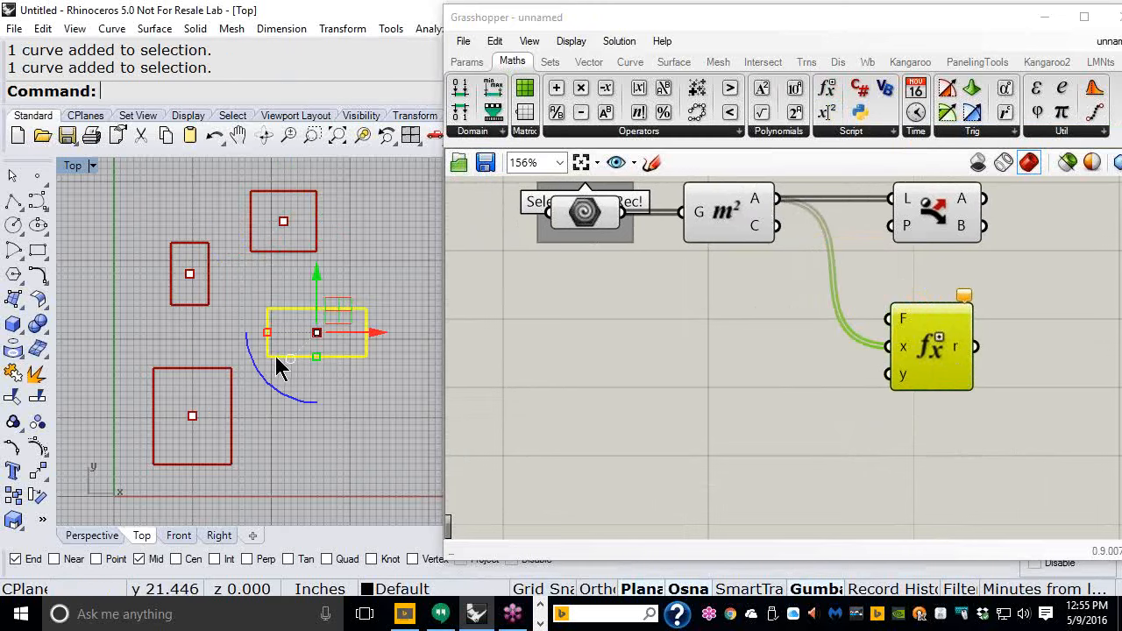
click(179, 370)
key(Return)
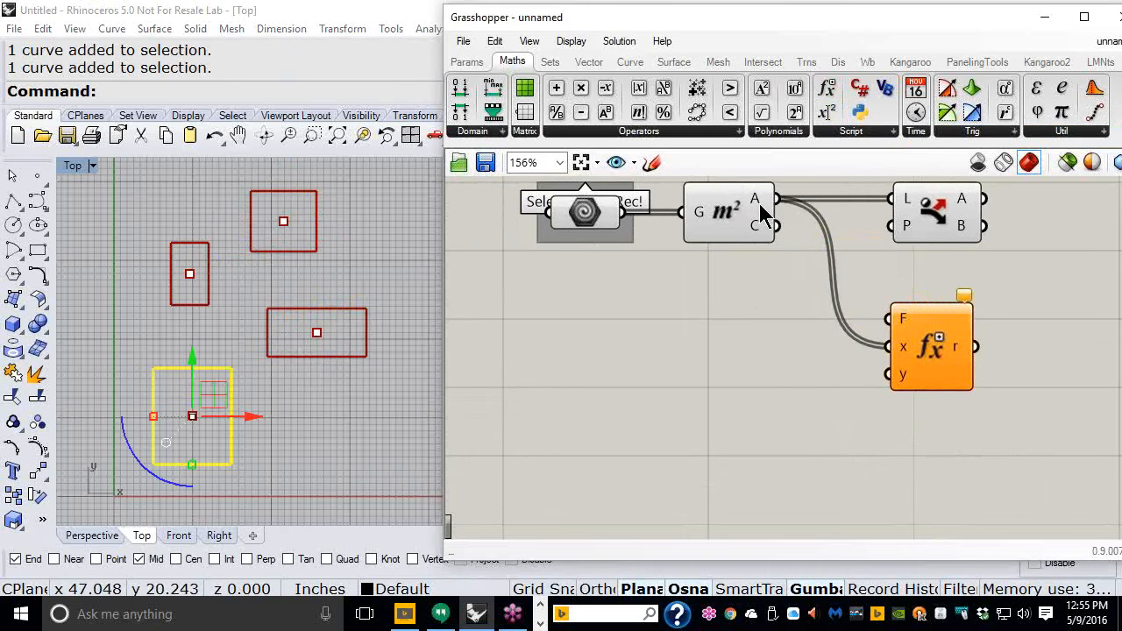
- Create a number slider on the canvas using the range expression 50<200.0
mouse_move(902, 356)
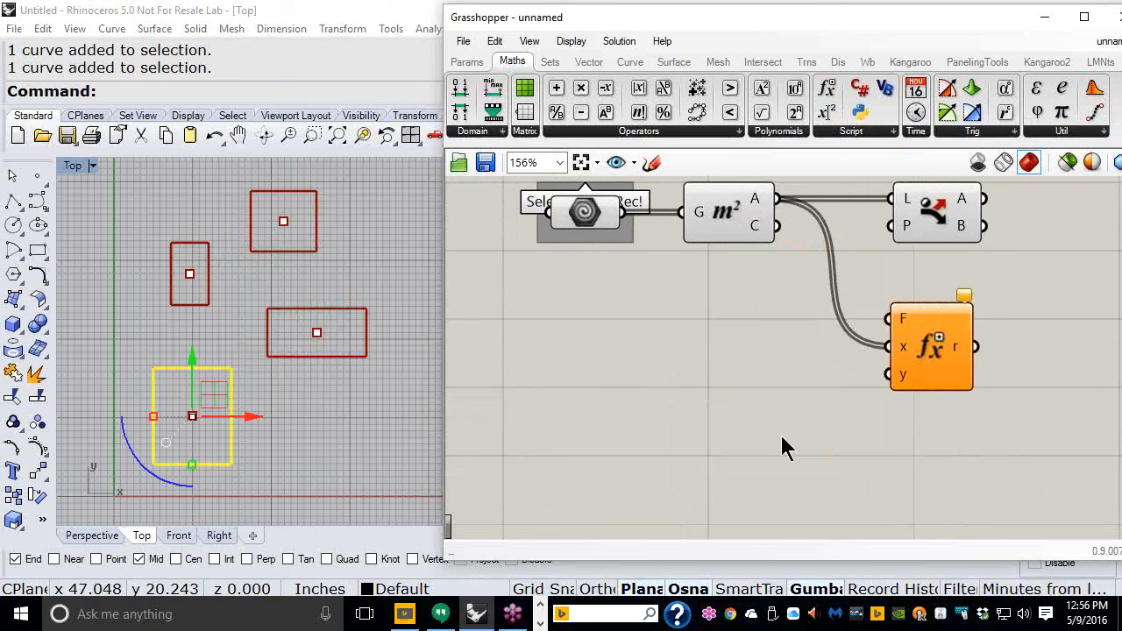
scroll(716, 283, up, 5)
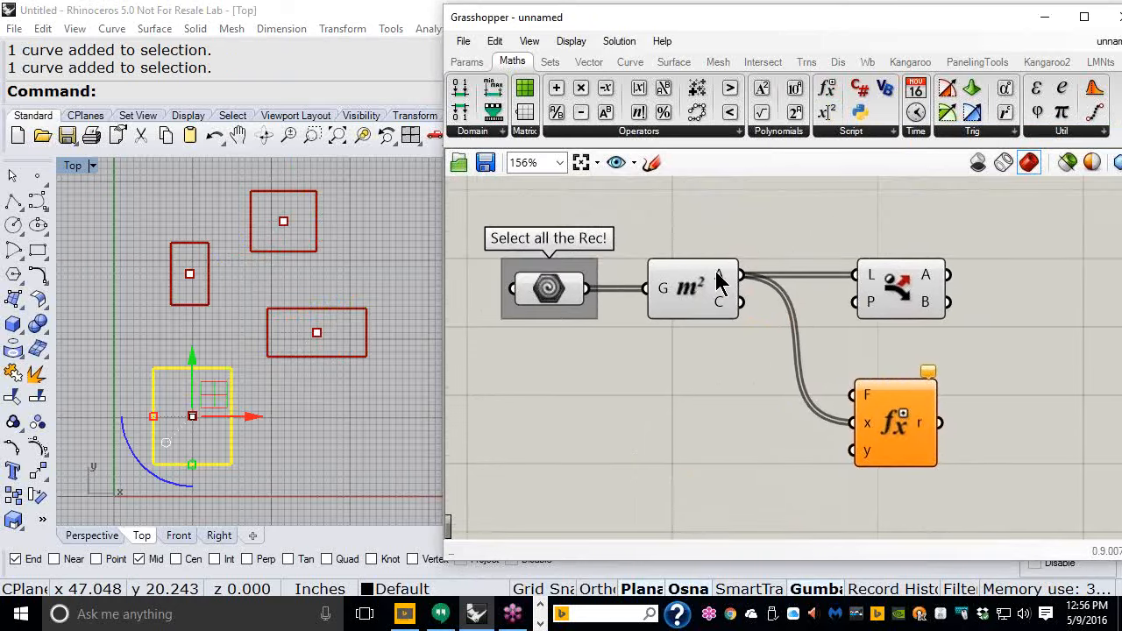
mouse_move(701, 301)
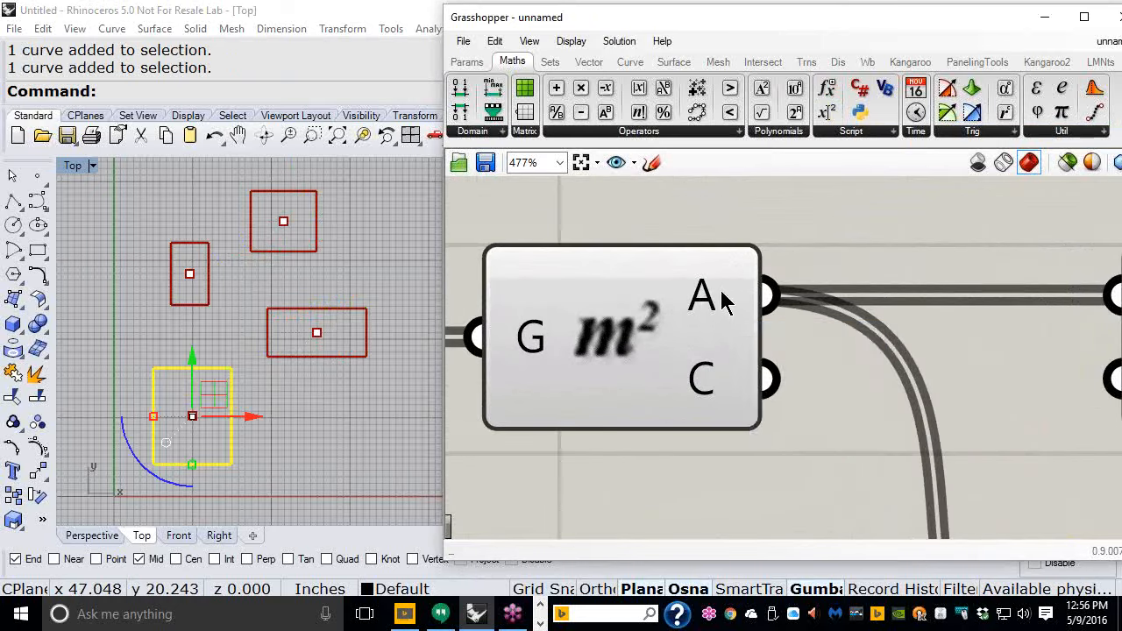
scroll(780, 283, down, 5)
scroll(754, 397, up, 1)
scroll(754, 397, down, 1)
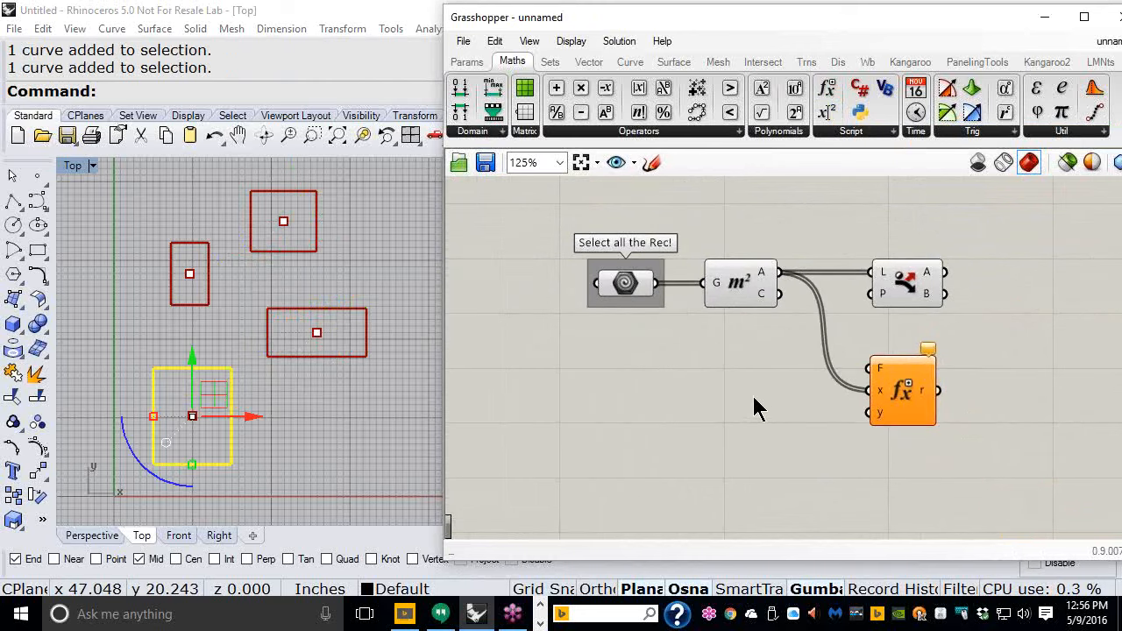
double_click(683, 403)
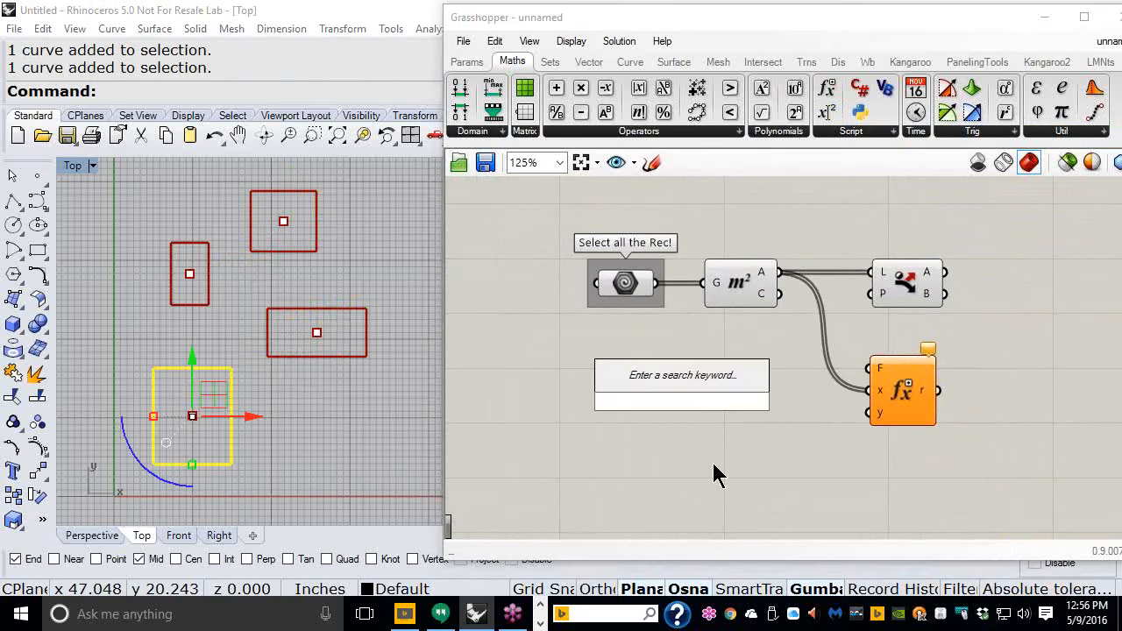
text(50<200)
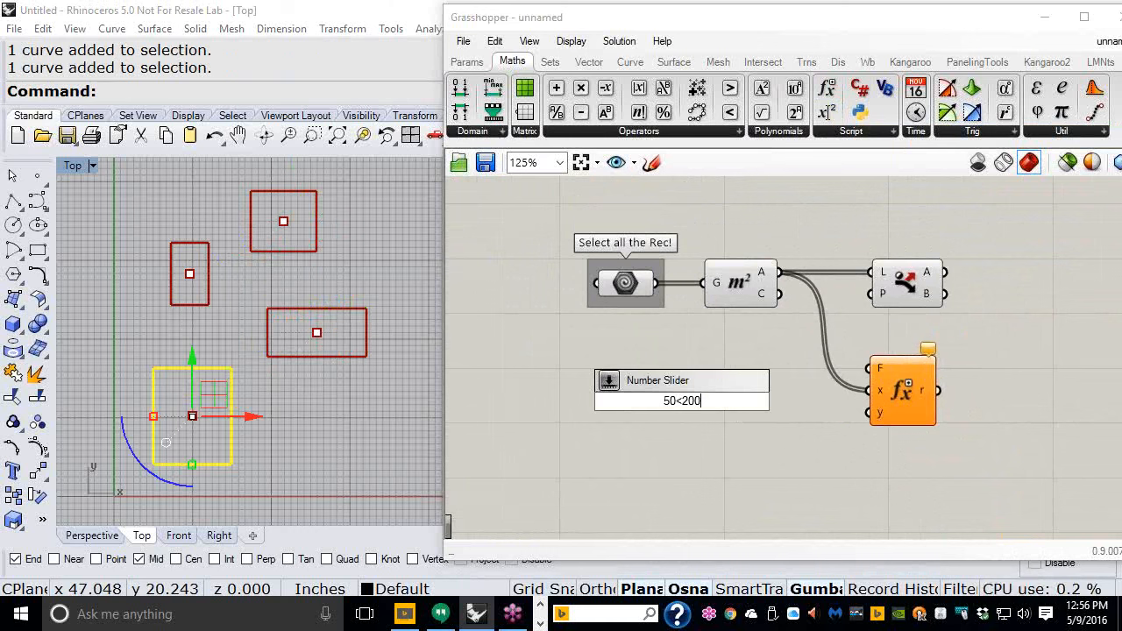
text(.0)
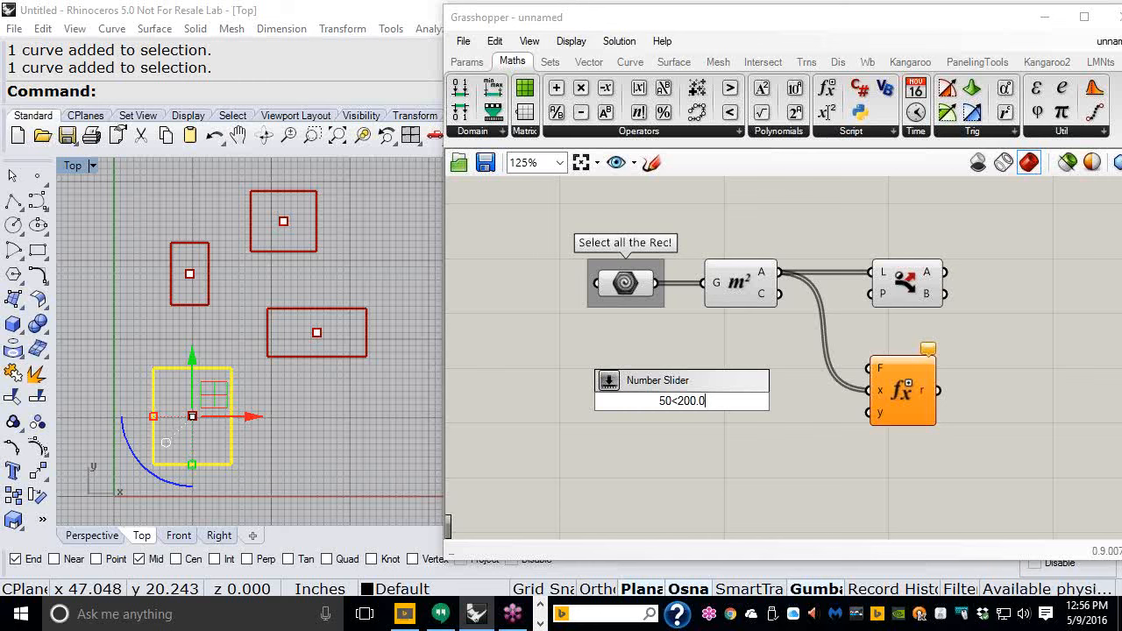
key(Return)
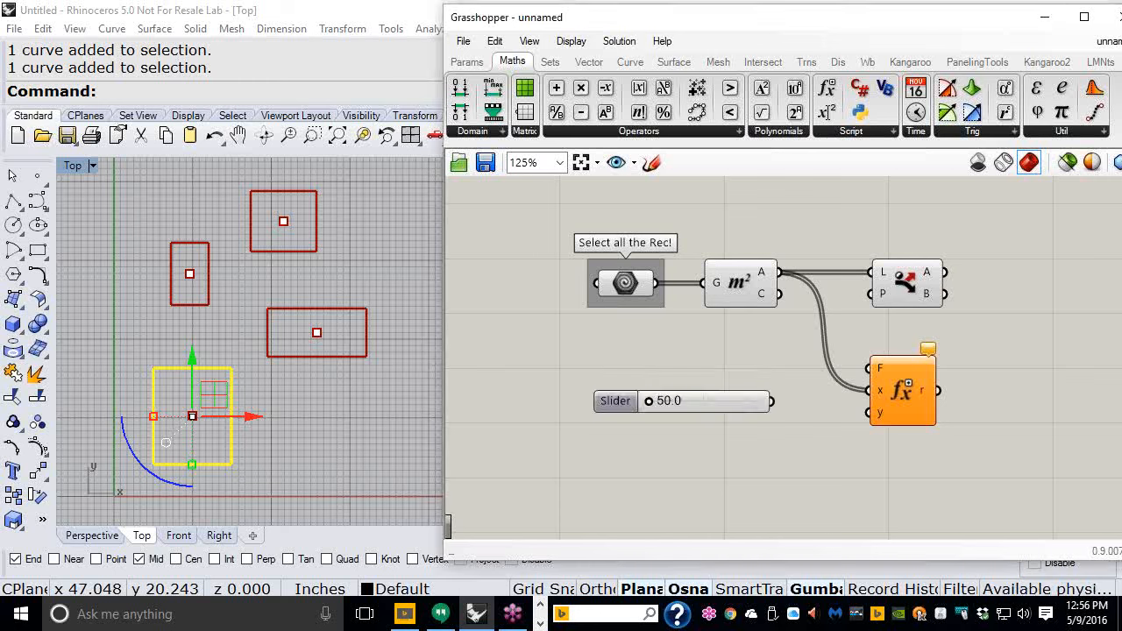
scroll(715, 389, up, 3)
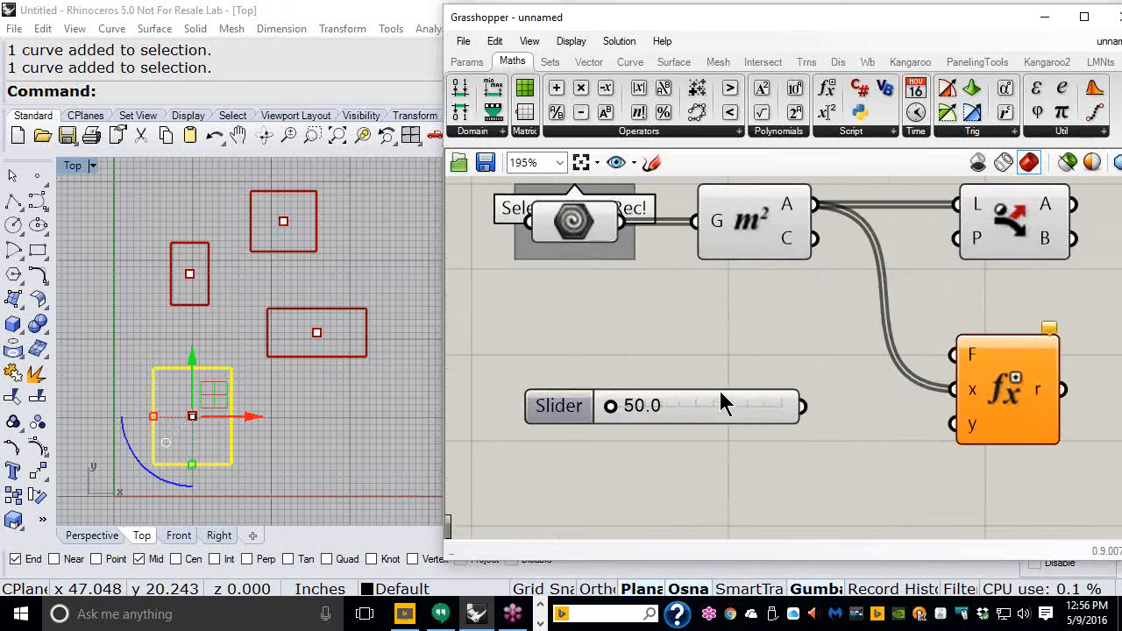
- Connect the number slider to the Evaluate component's y input and set the slider to 99.3
drag(800, 406, 712, 411)
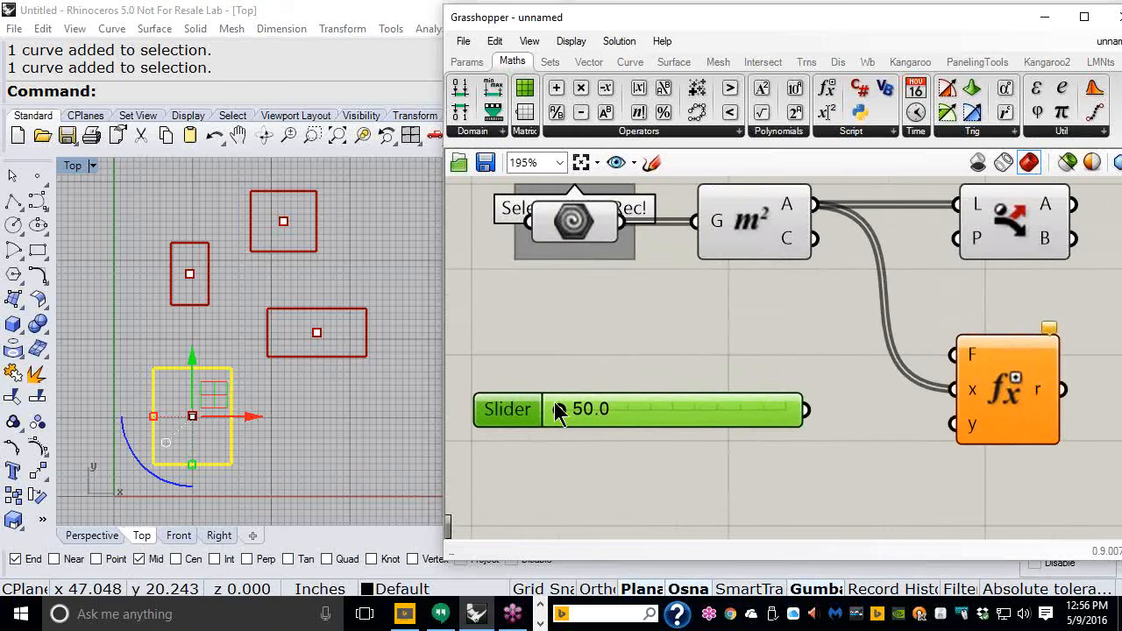
mouse_move(561, 417)
mouse_down()
mouse_move(813, 416)
mouse_move(557, 409)
mouse_up()
scroll(525, 438, down, 1)
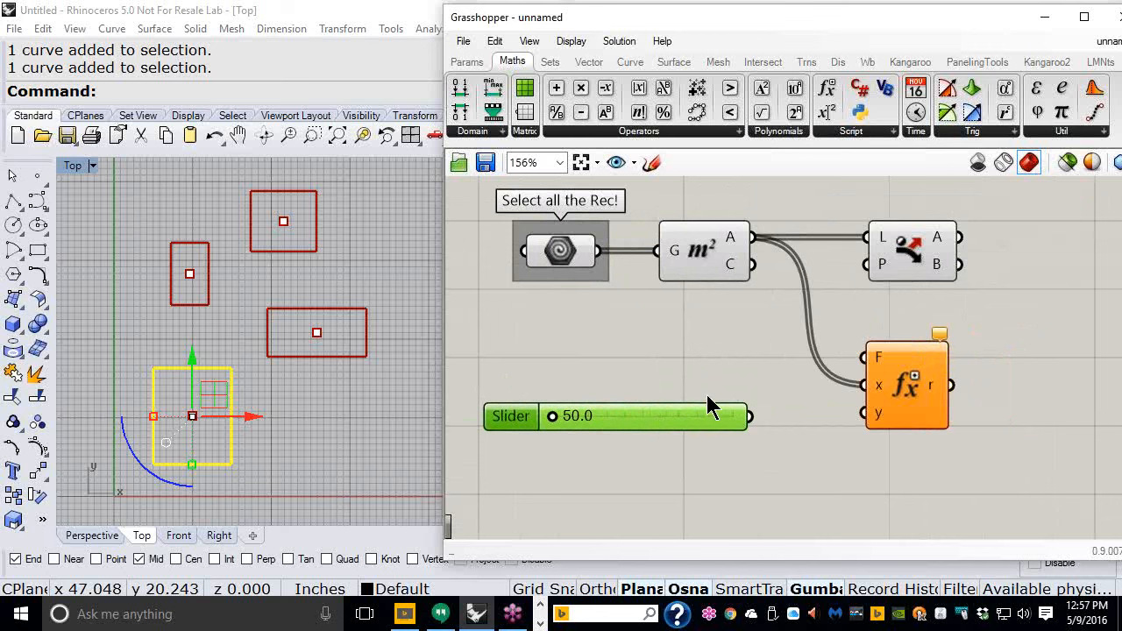
drag(751, 417, 859, 416)
drag(697, 410, 706, 406)
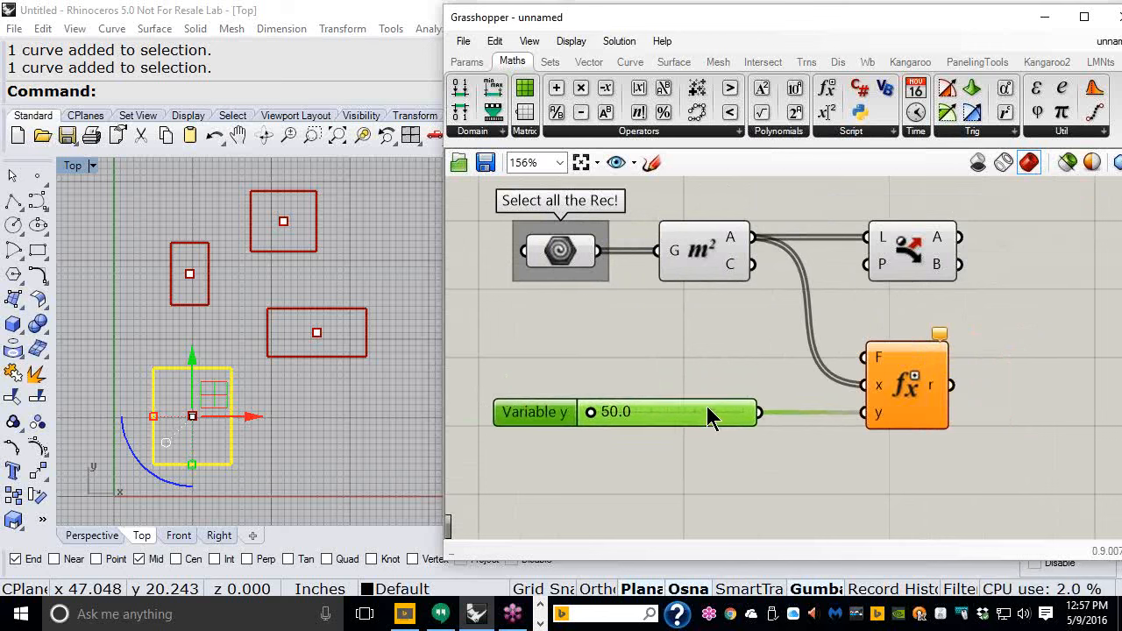
click(685, 480)
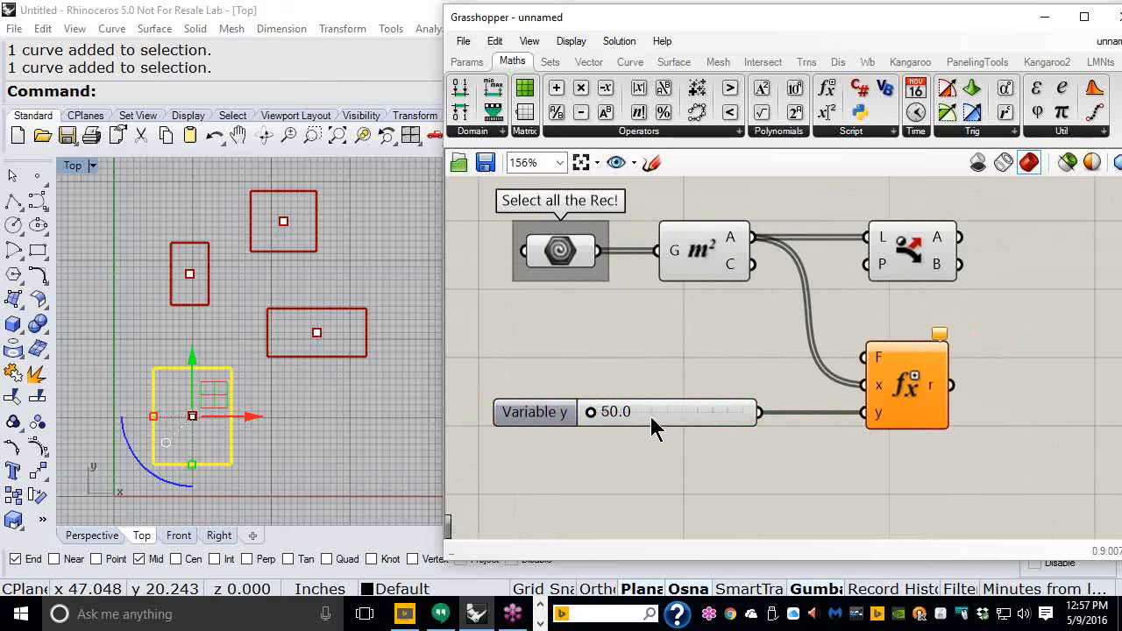
drag(592, 413, 643, 417)
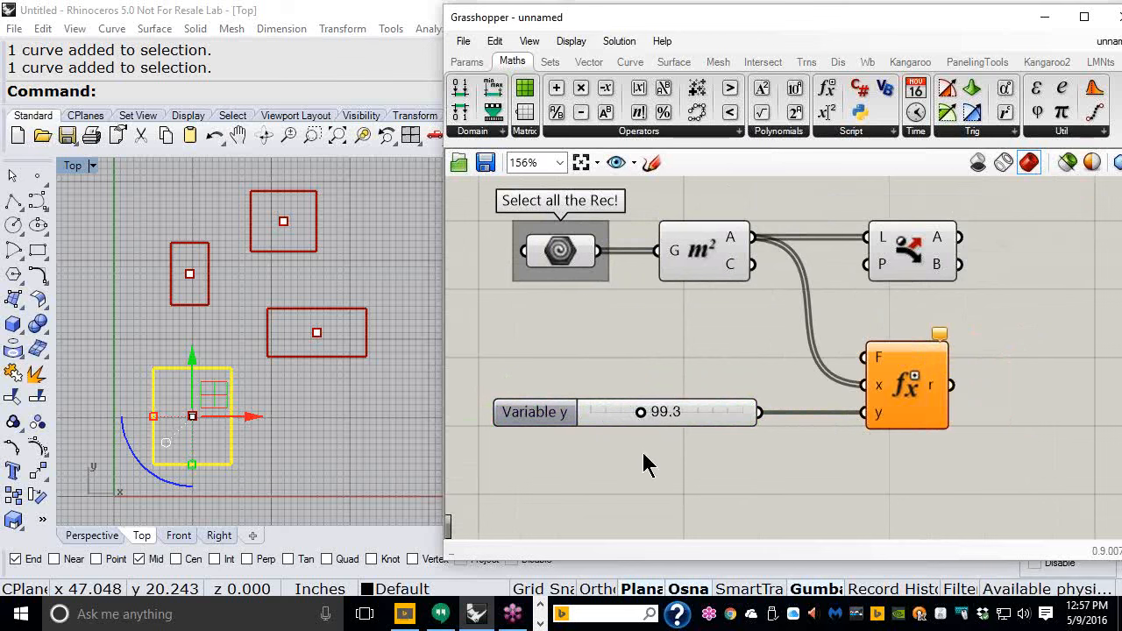
- Open the Expression Designer for the Evaluate component's F input
mouse_move(733, 247)
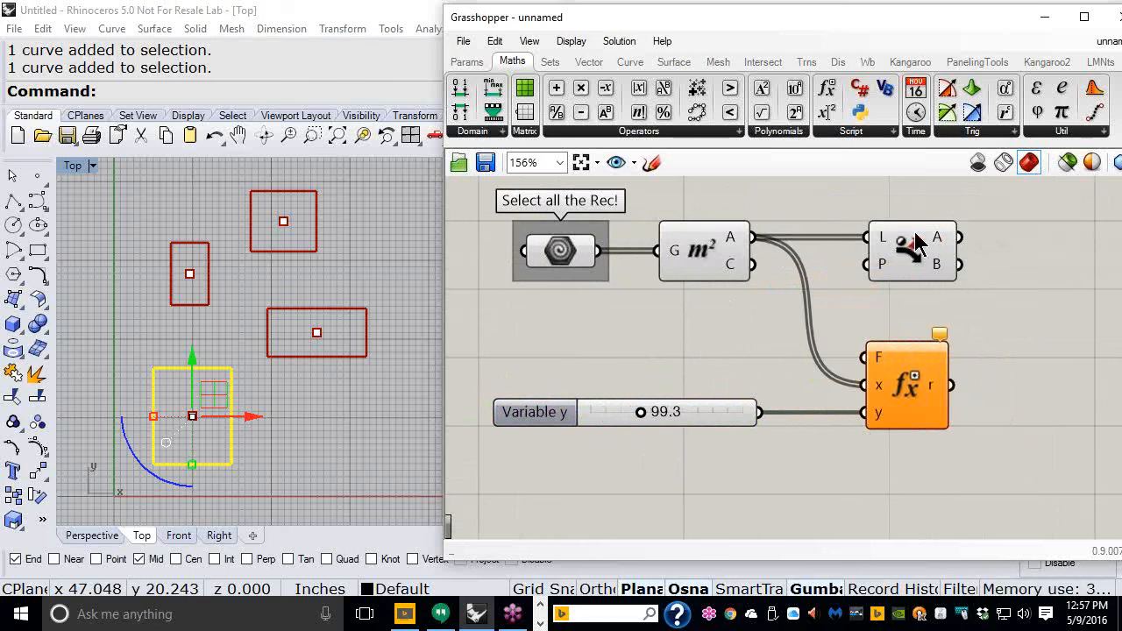
mouse_move(911, 253)
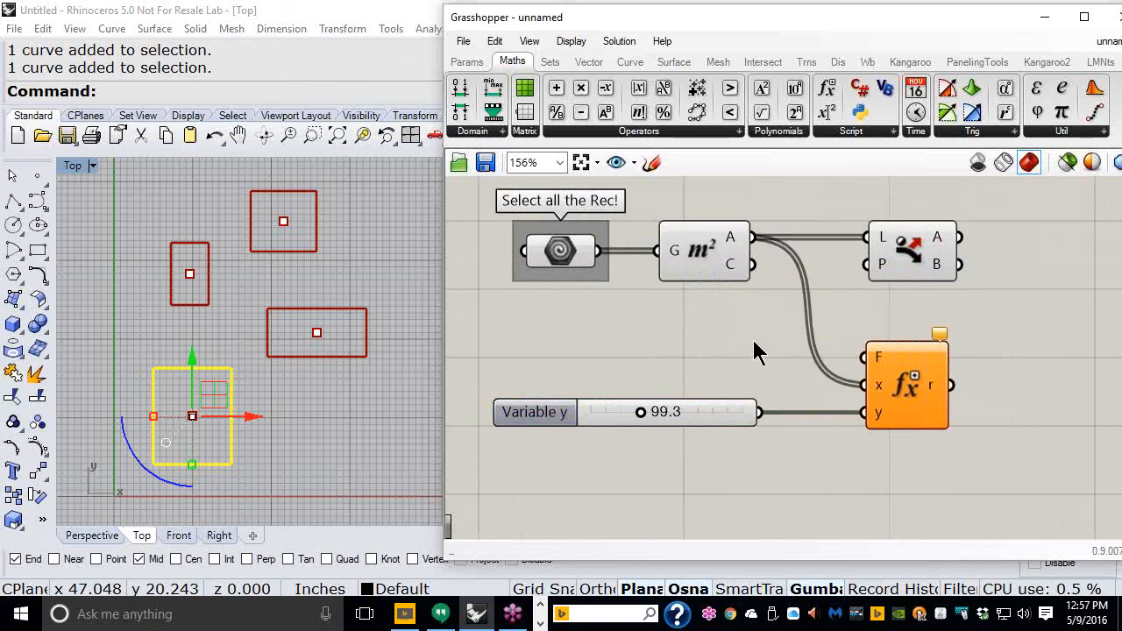
right_drag(831, 368, 684, 321)
scroll(766, 363, up, 4)
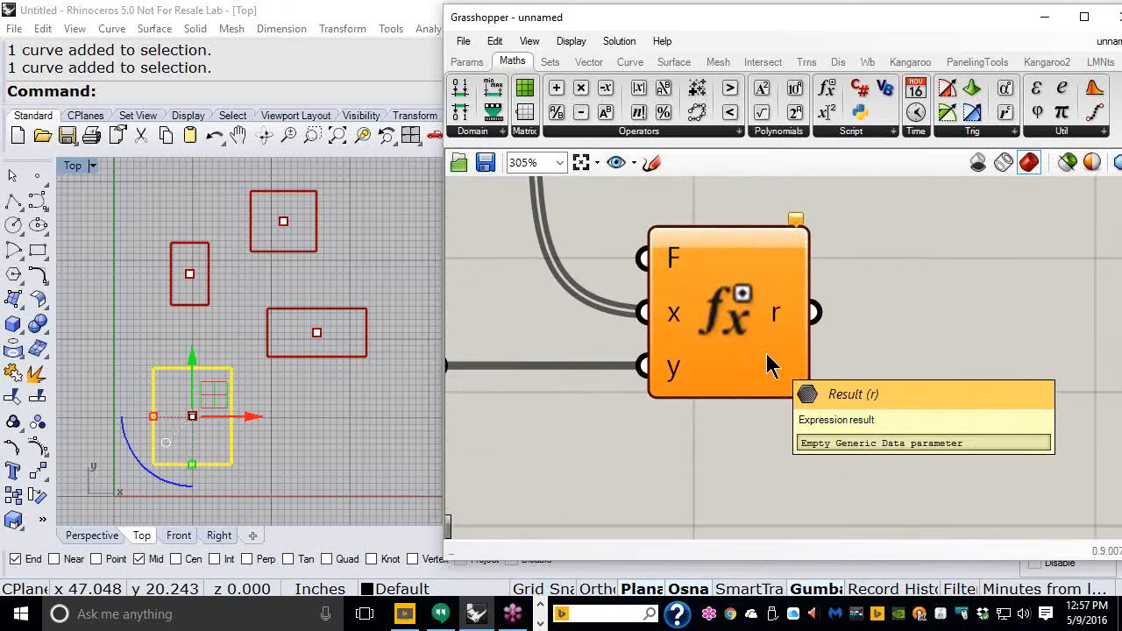
right_click(676, 269)
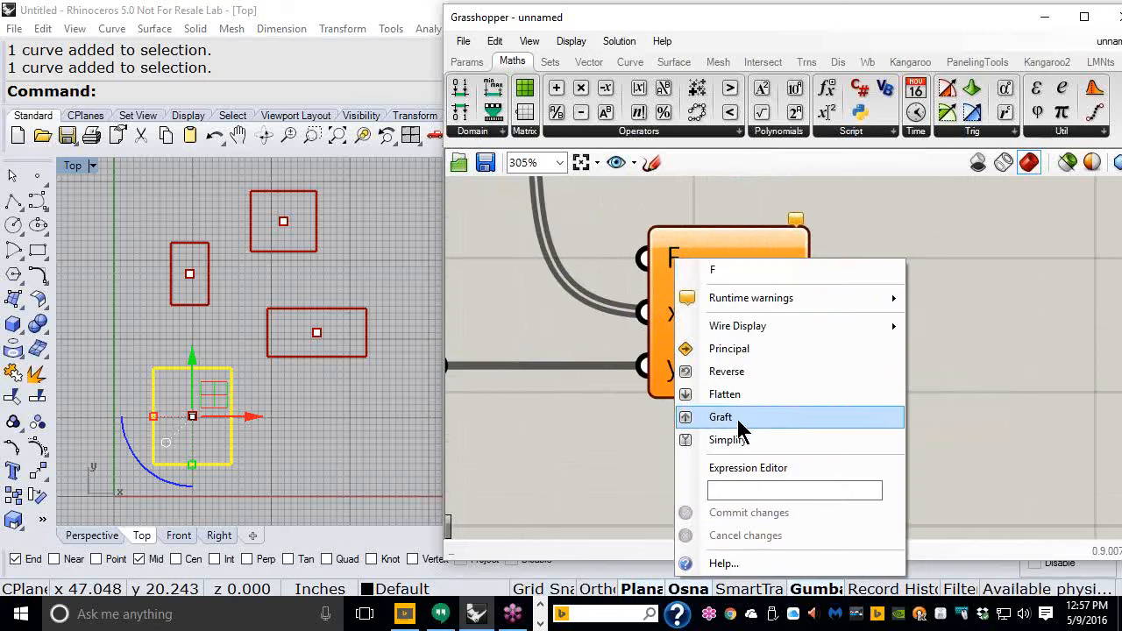
click(745, 471)
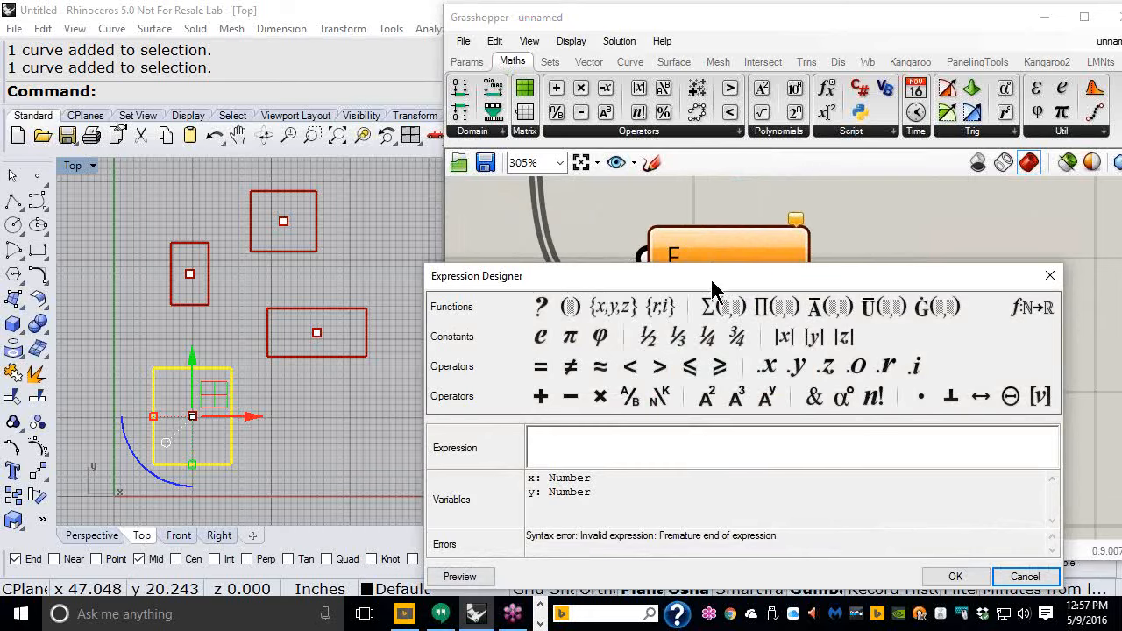
drag(710, 276, 669, 142)
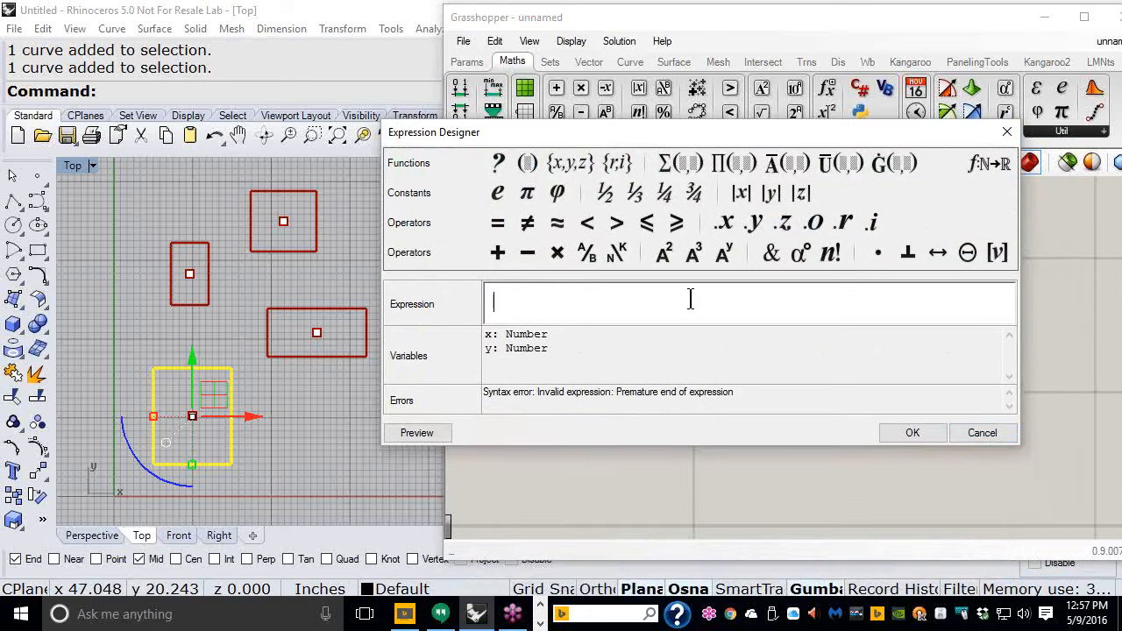
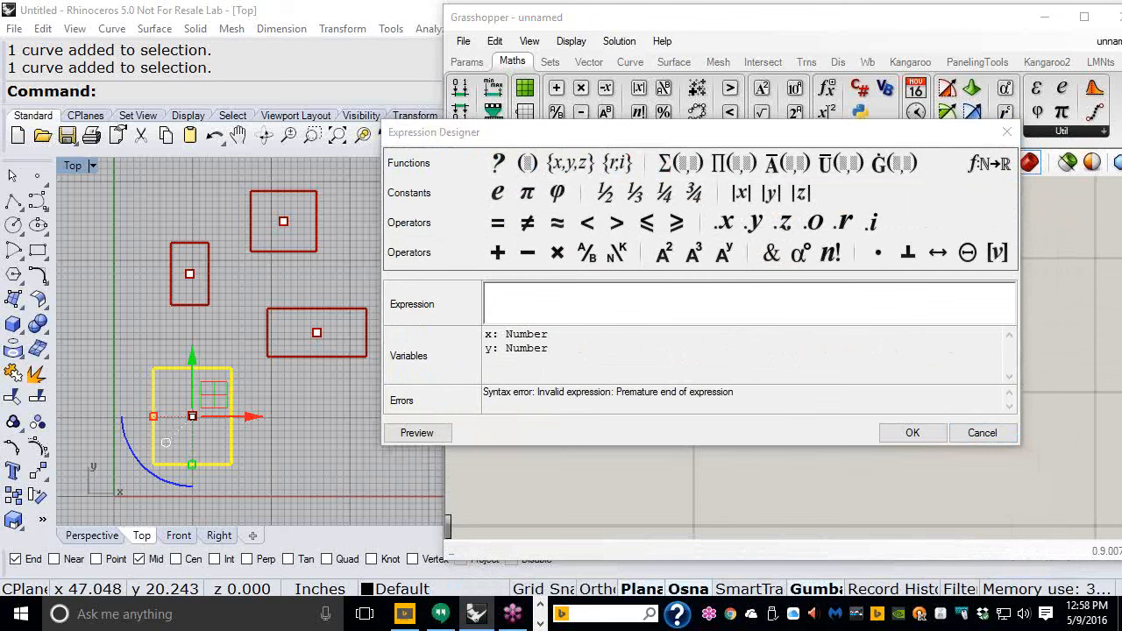
- Browse the Expression Designer's function list to look up the If function's syntax
mouse_move(927, 225)
mouse_down()
mouse_move(989, 181)
mouse_move(963, 203)
mouse_up()
mouse_move(971, 140)
mouse_down()
mouse_move(957, 146)
mouse_move(990, 199)
mouse_move(984, 140)
mouse_up()
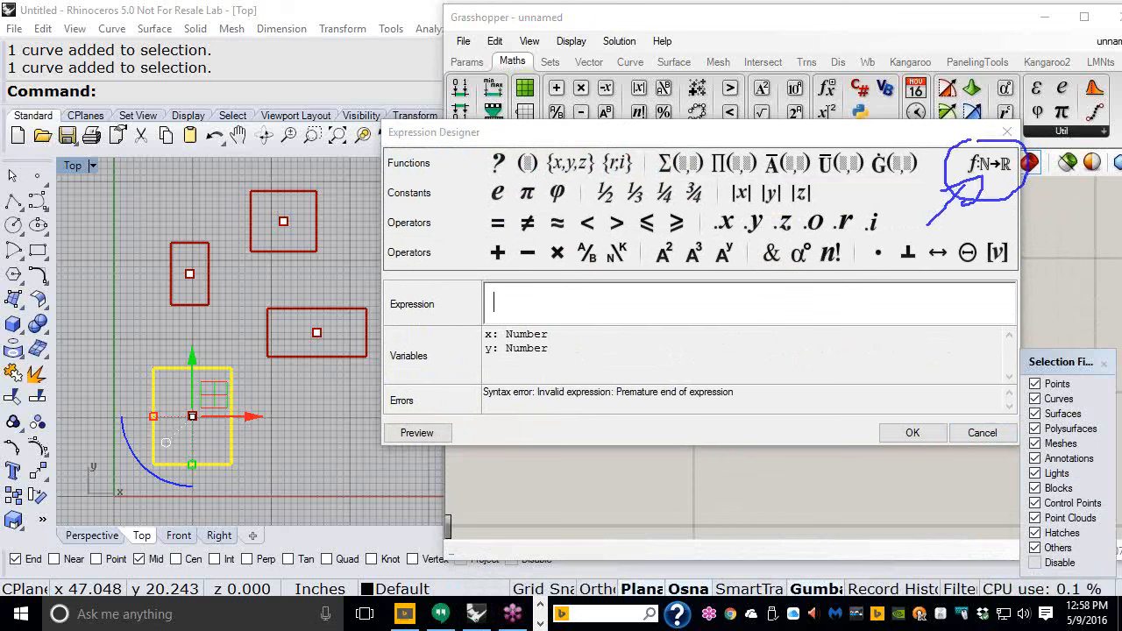
key(Escape)
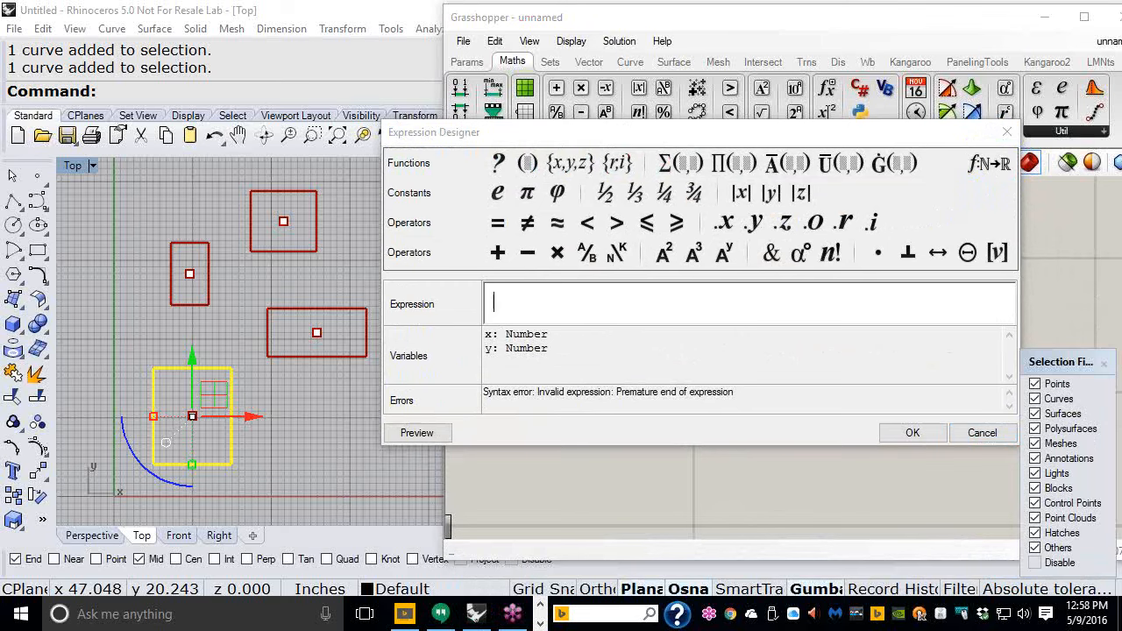
click(979, 165)
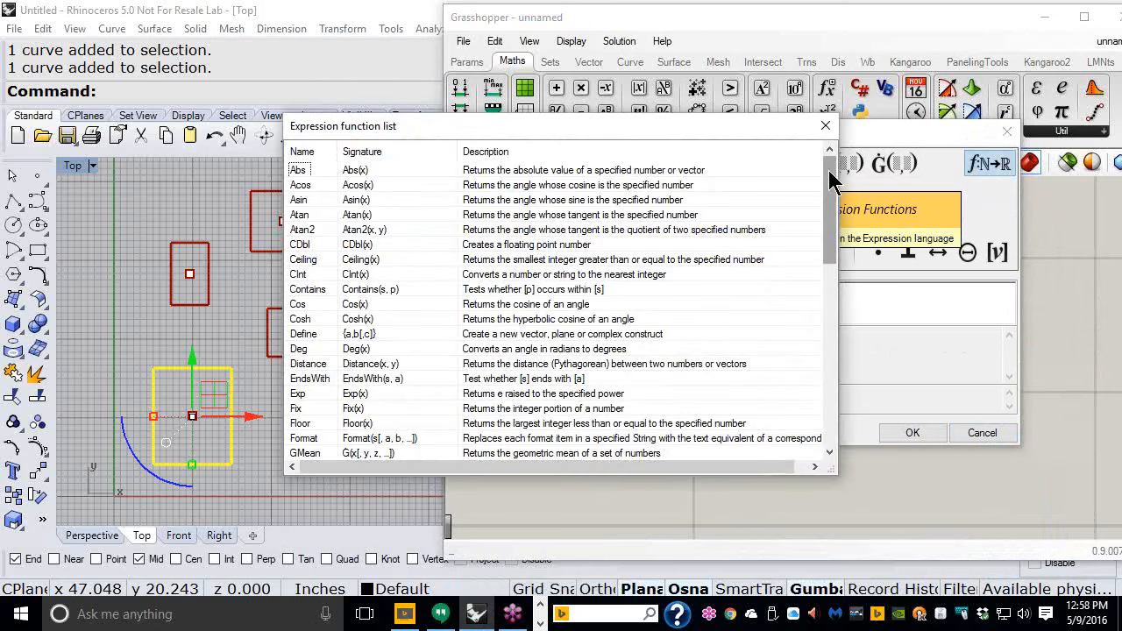
drag(830, 162, 828, 282)
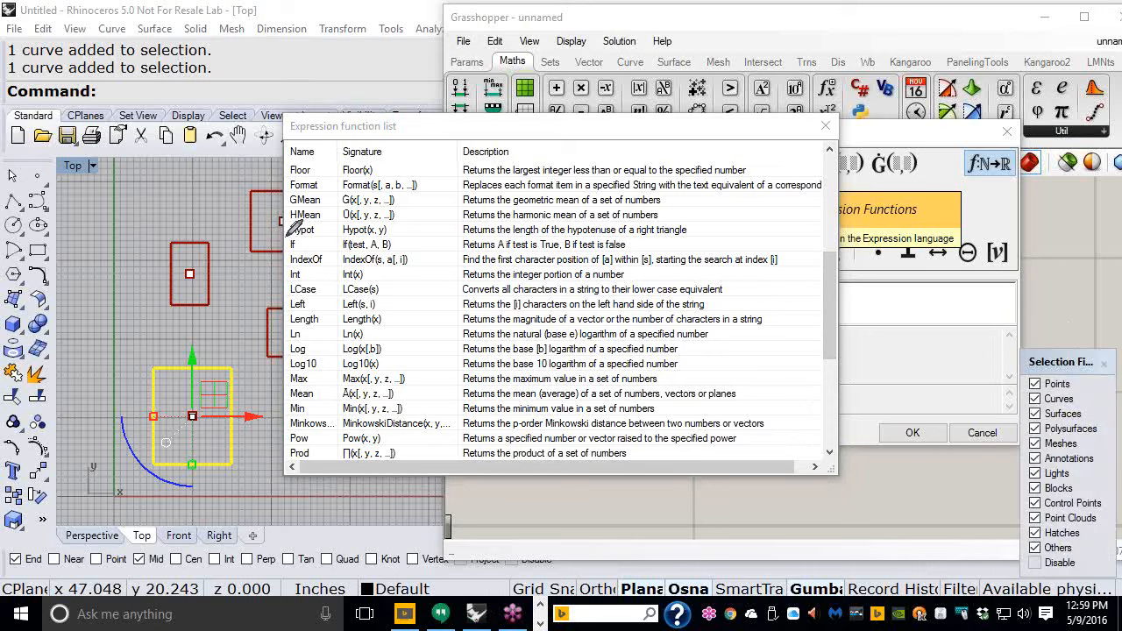
mouse_move(288, 233)
mouse_down()
mouse_move(278, 250)
mouse_move(299, 266)
mouse_move(377, 266)
mouse_move(401, 249)
mouse_move(396, 228)
mouse_move(336, 219)
mouse_move(282, 235)
mouse_up()
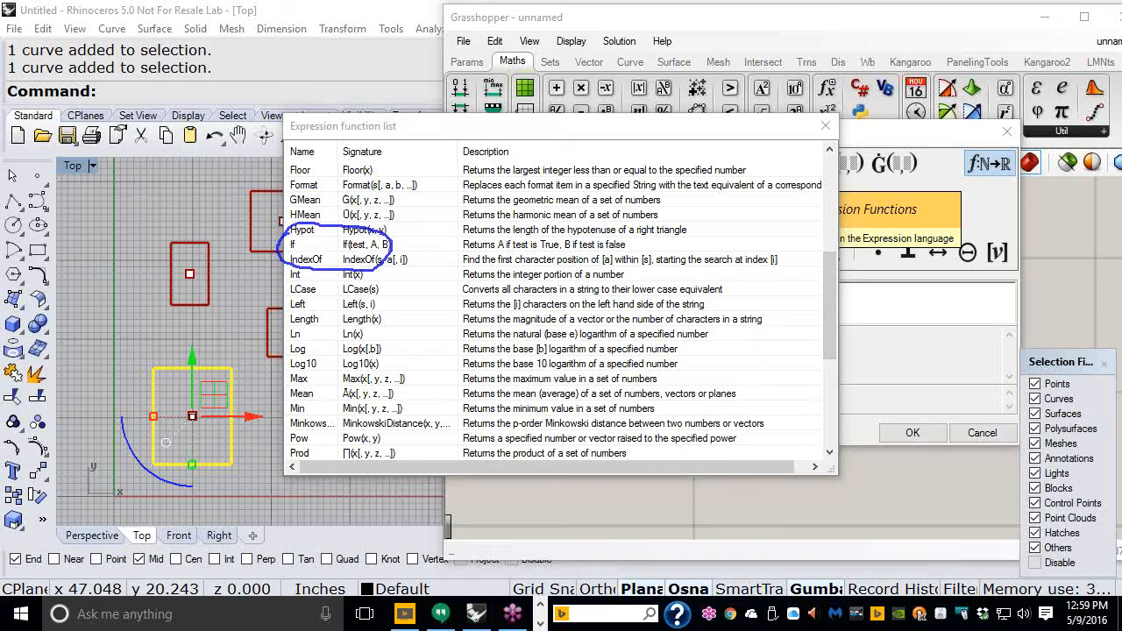
key(Escape)
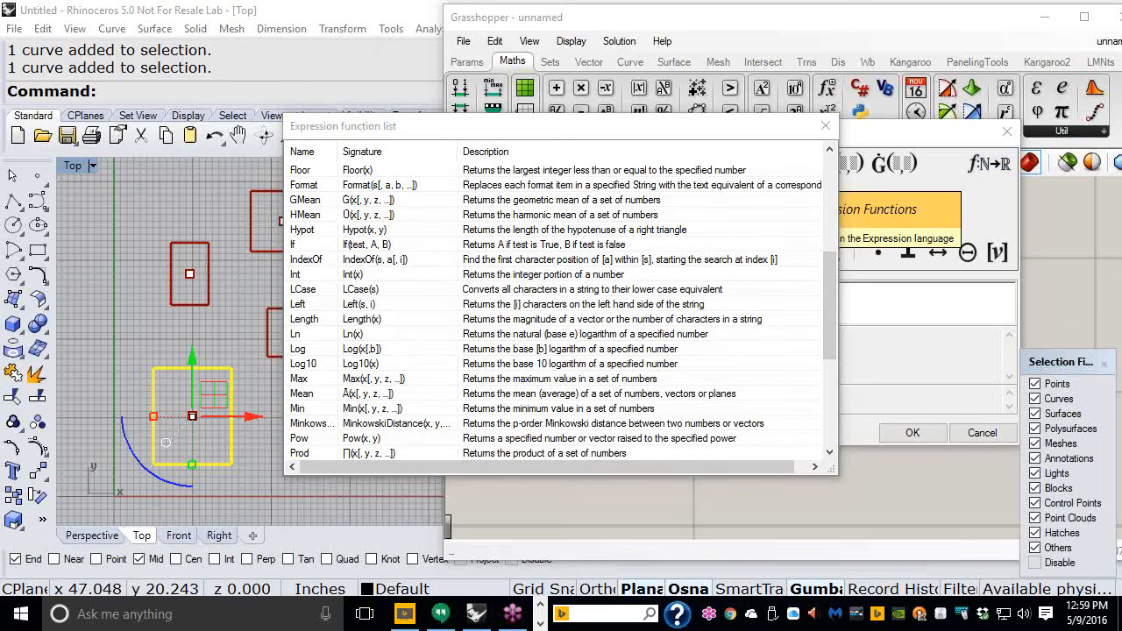
click(823, 126)
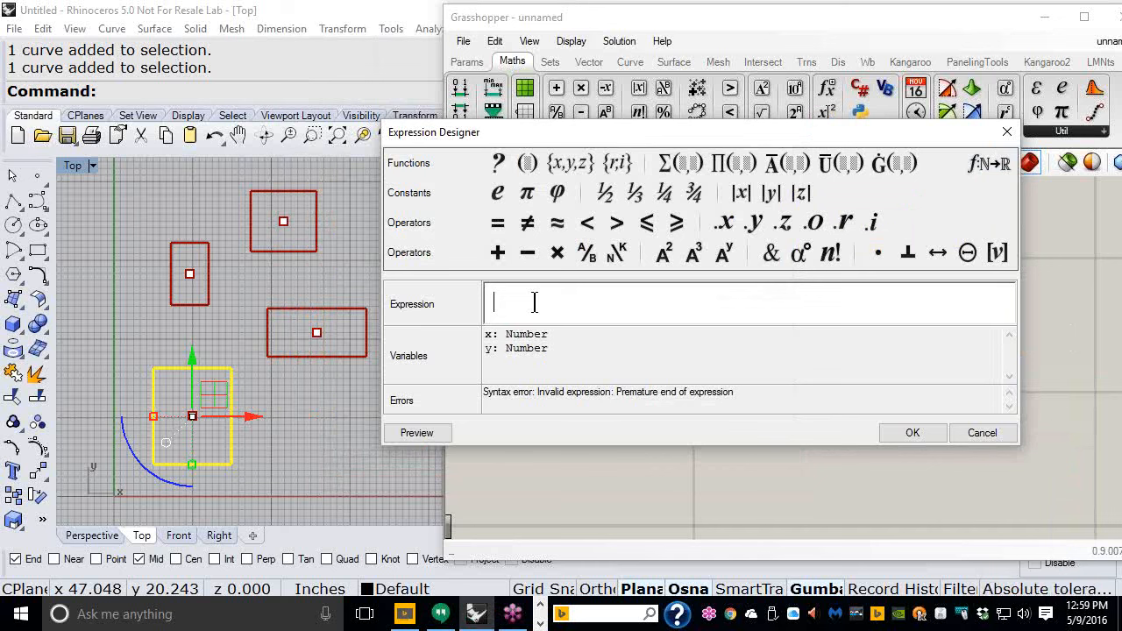
- Enter the expression IF ( X > Y , 1 , 0 ) for the Evaluate component and confirm it
text(IF)
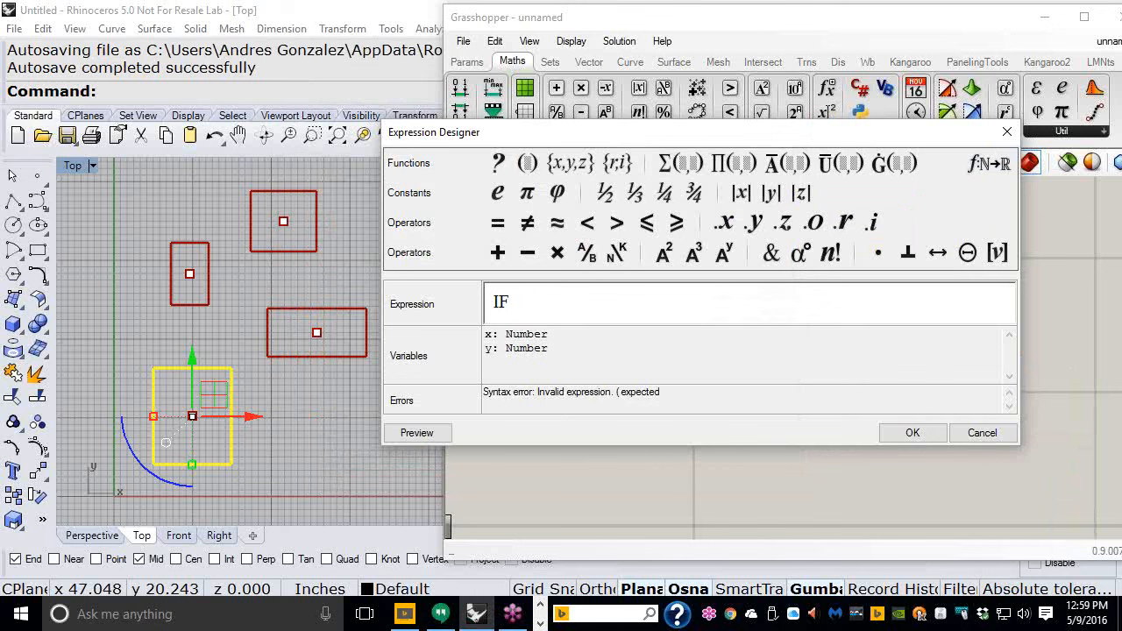
text(()
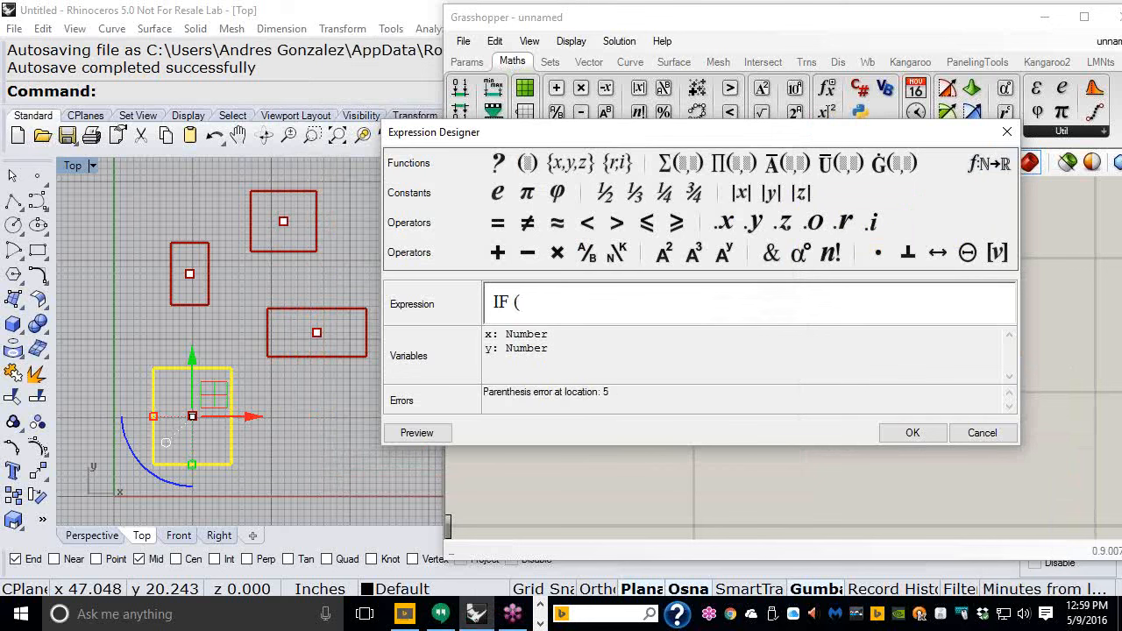
text( X)
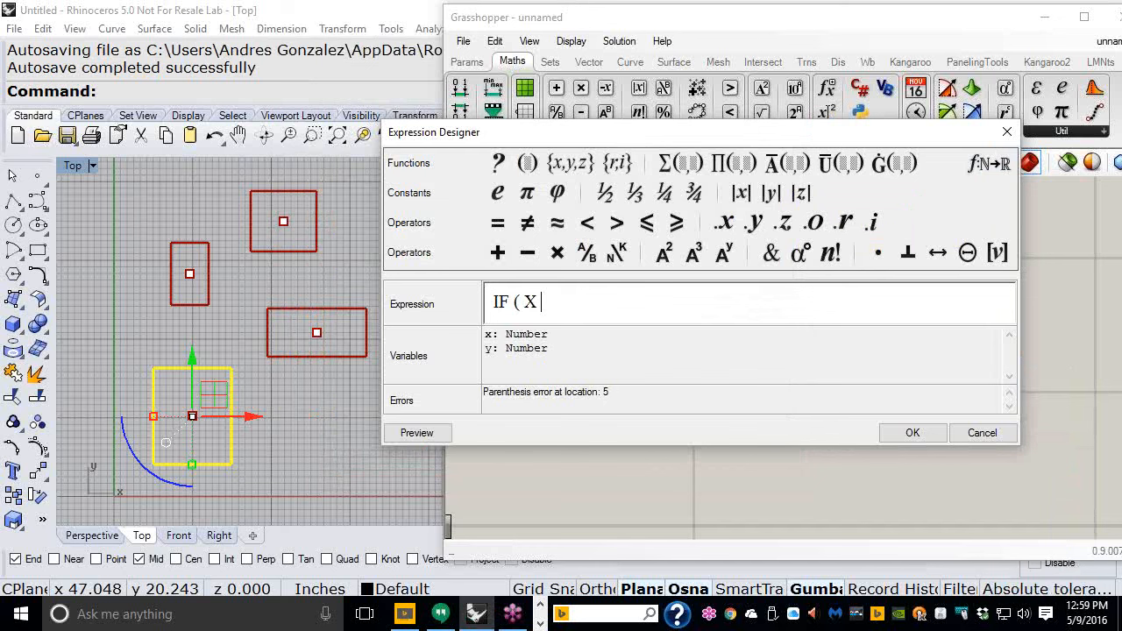
text(>)
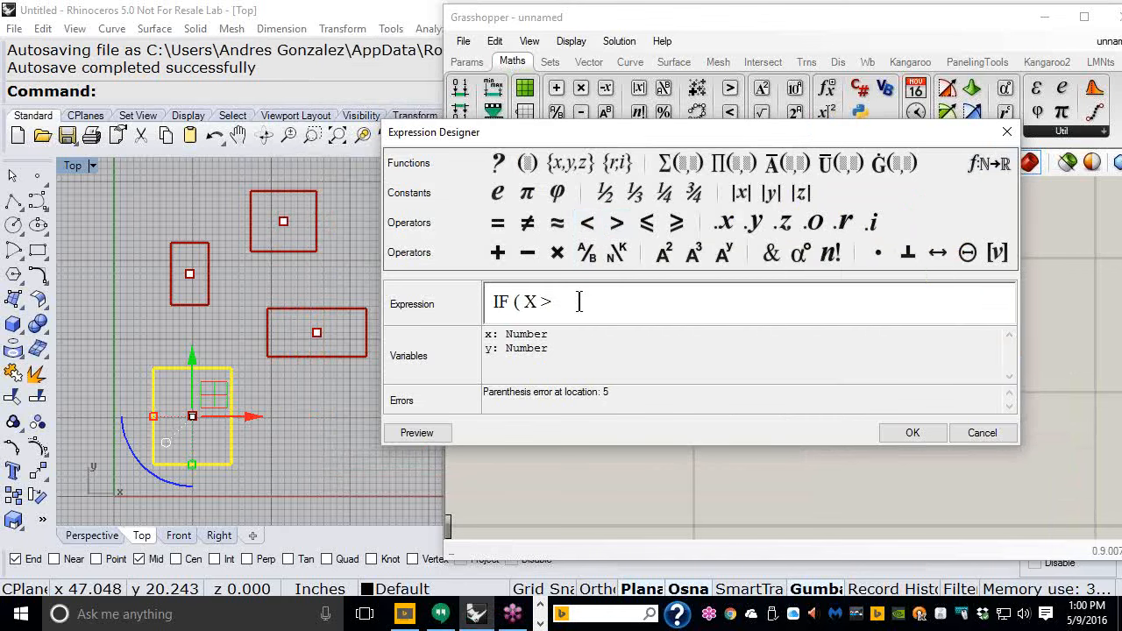
text(Y)
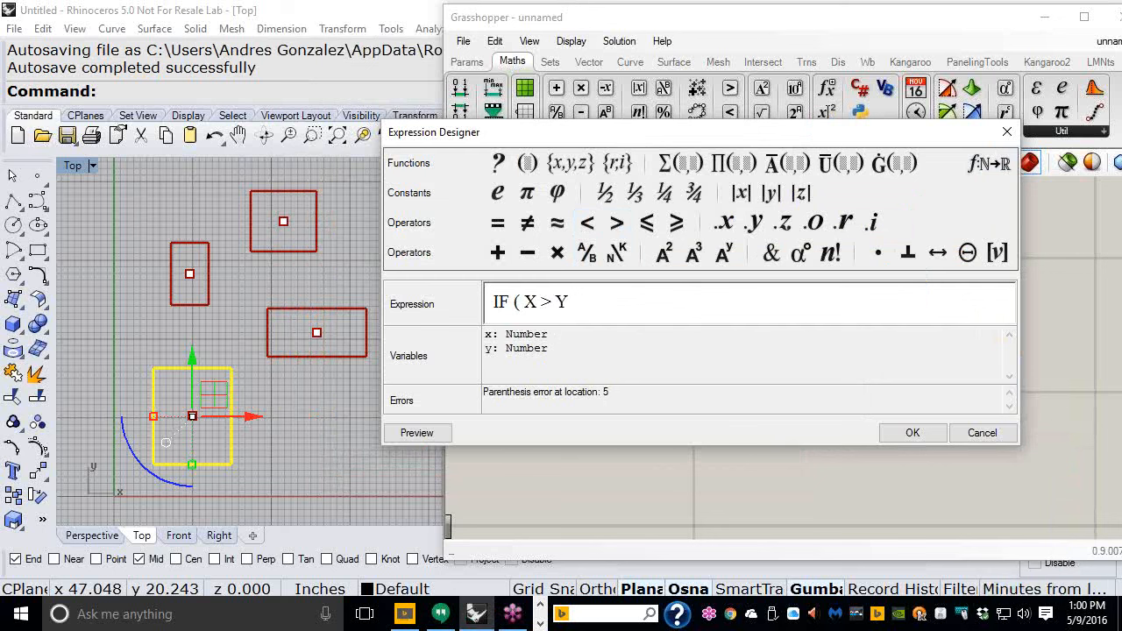
text(,)
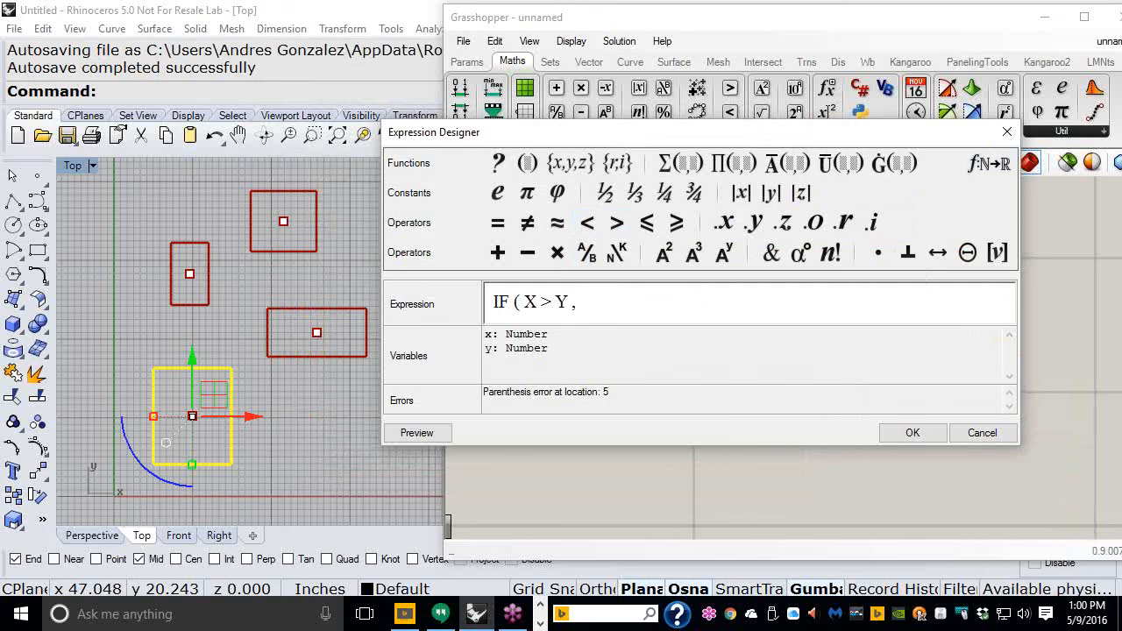
text(1 )
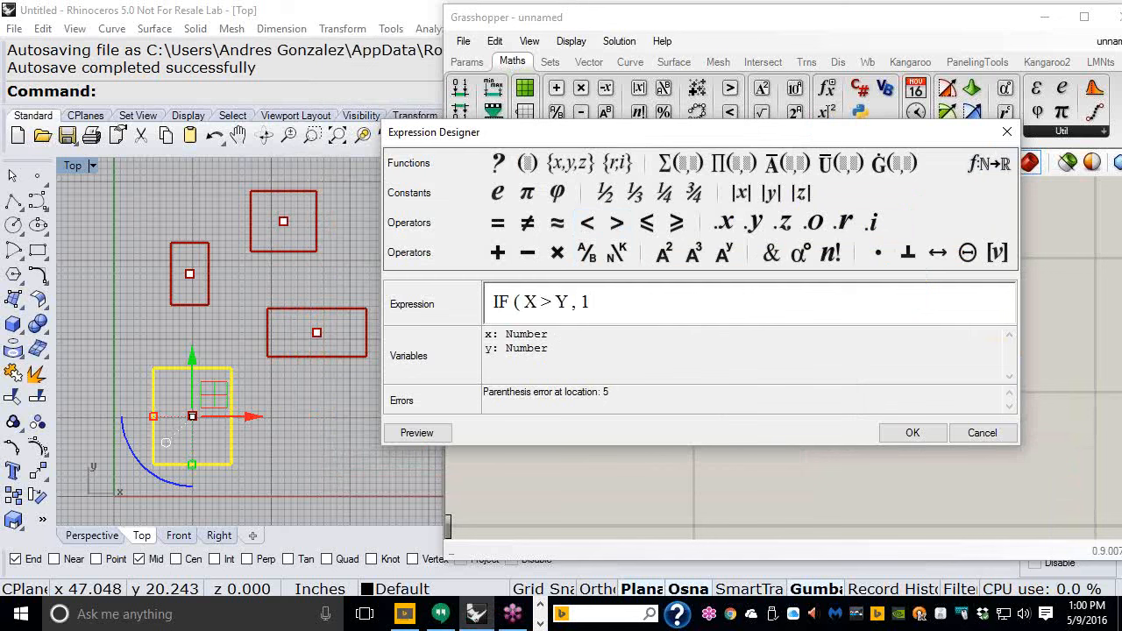
text(,)
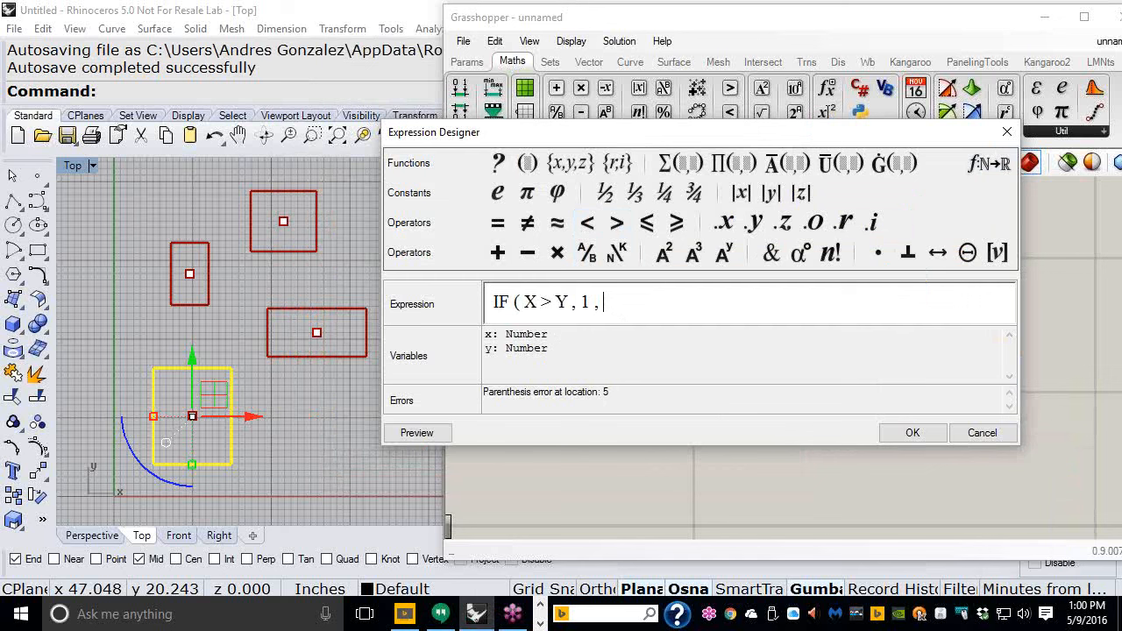
text(0)
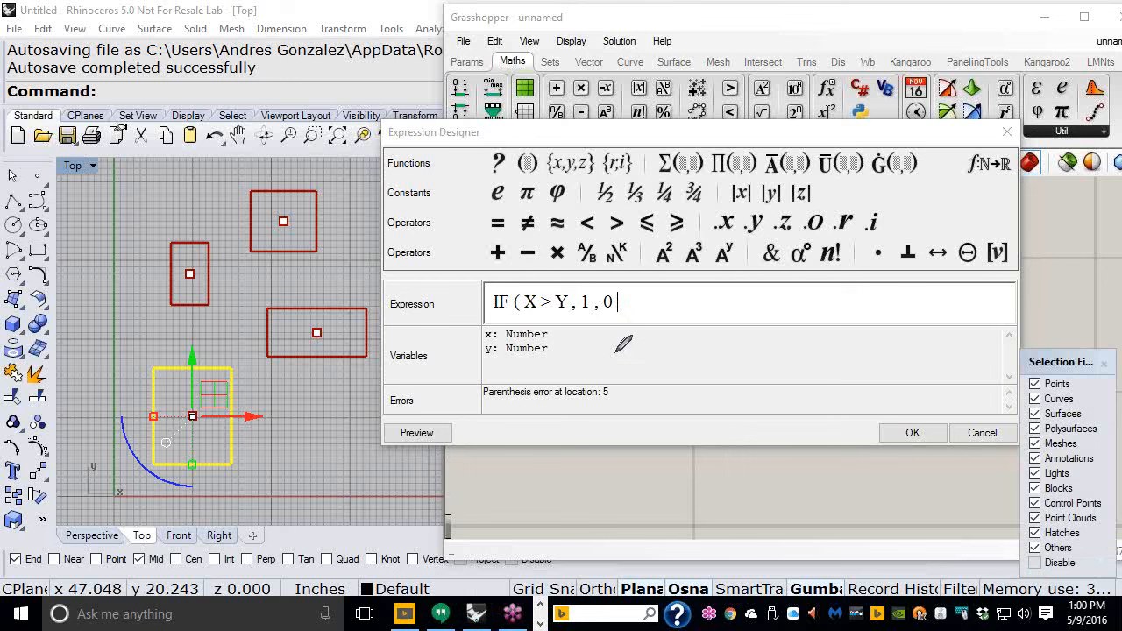
mouse_move(512, 369)
mouse_down()
mouse_move(474, 371)
mouse_move(477, 405)
mouse_move(616, 414)
mouse_move(594, 360)
mouse_move(496, 363)
mouse_up()
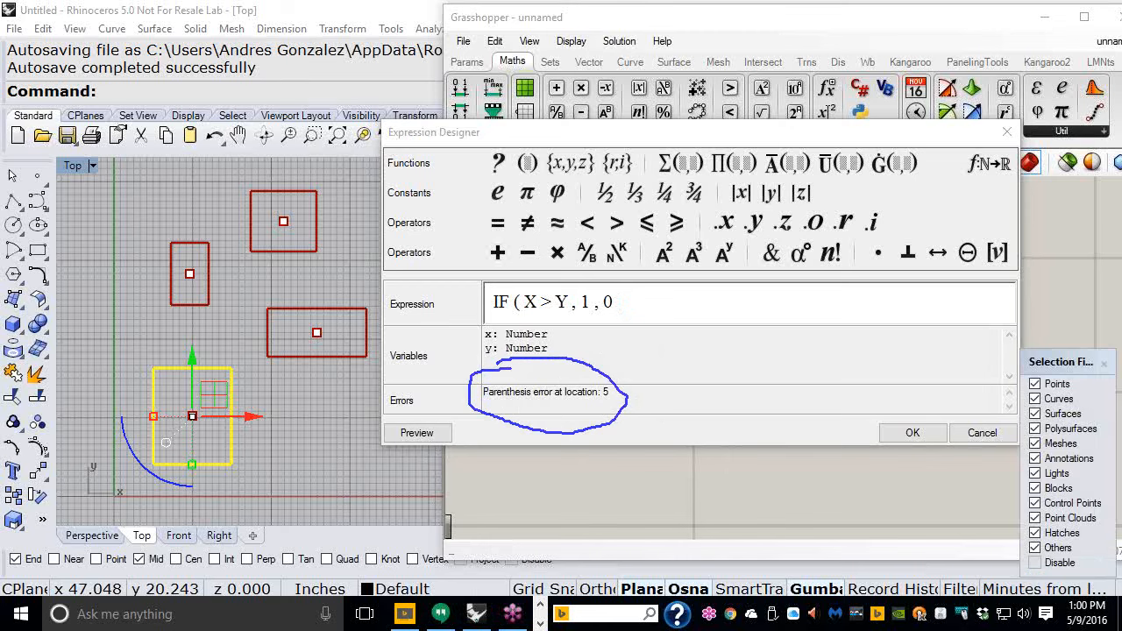
click(642, 307)
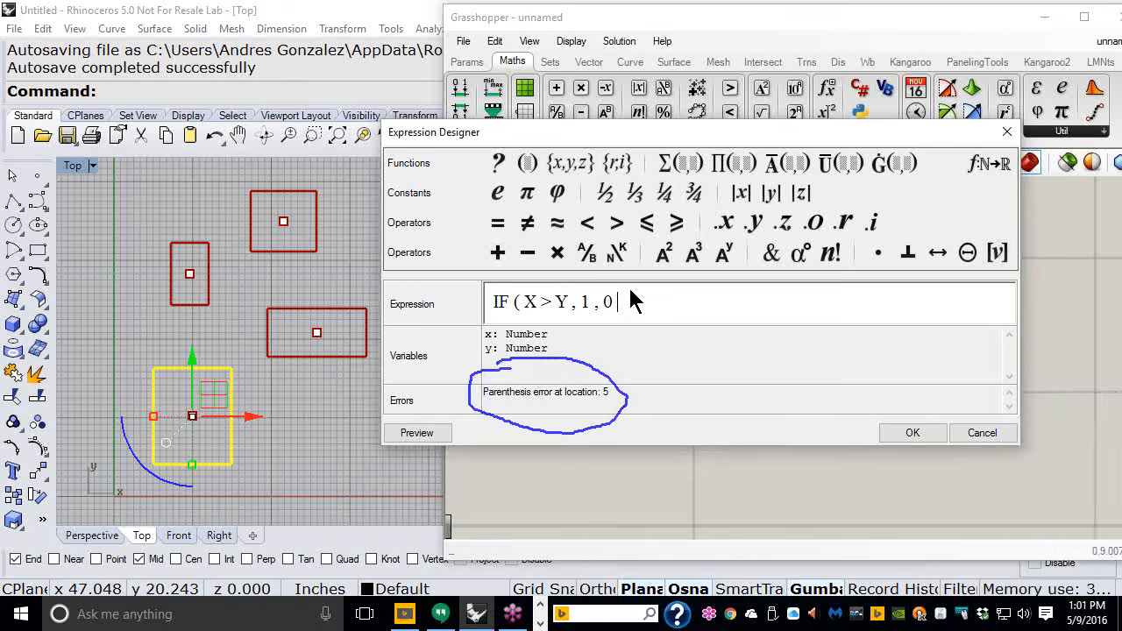
text())
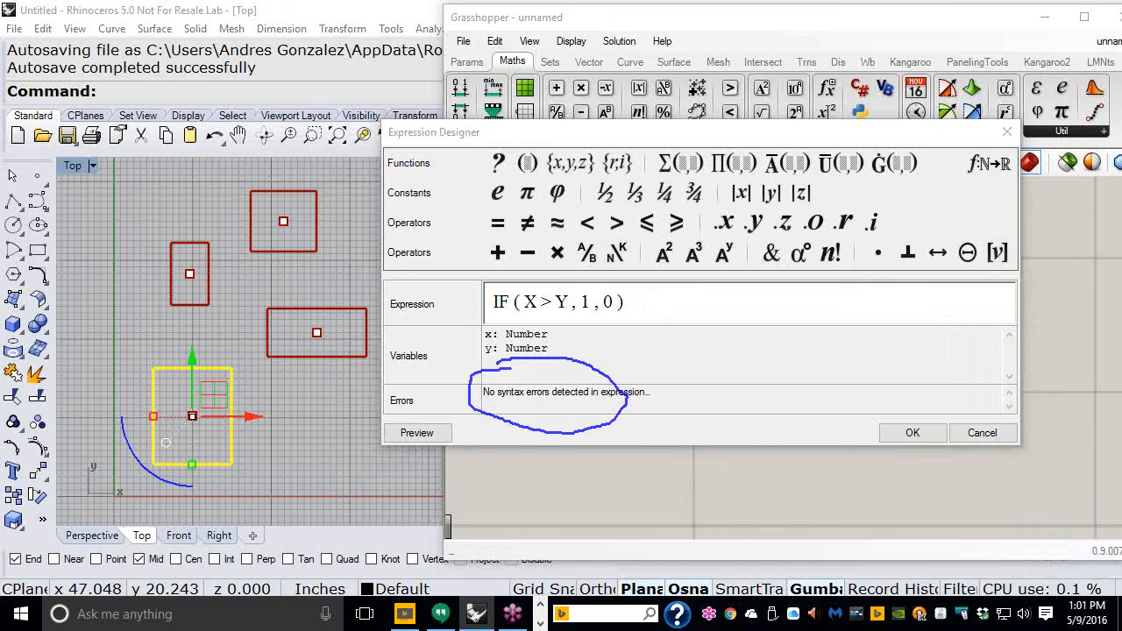
key(Escape)
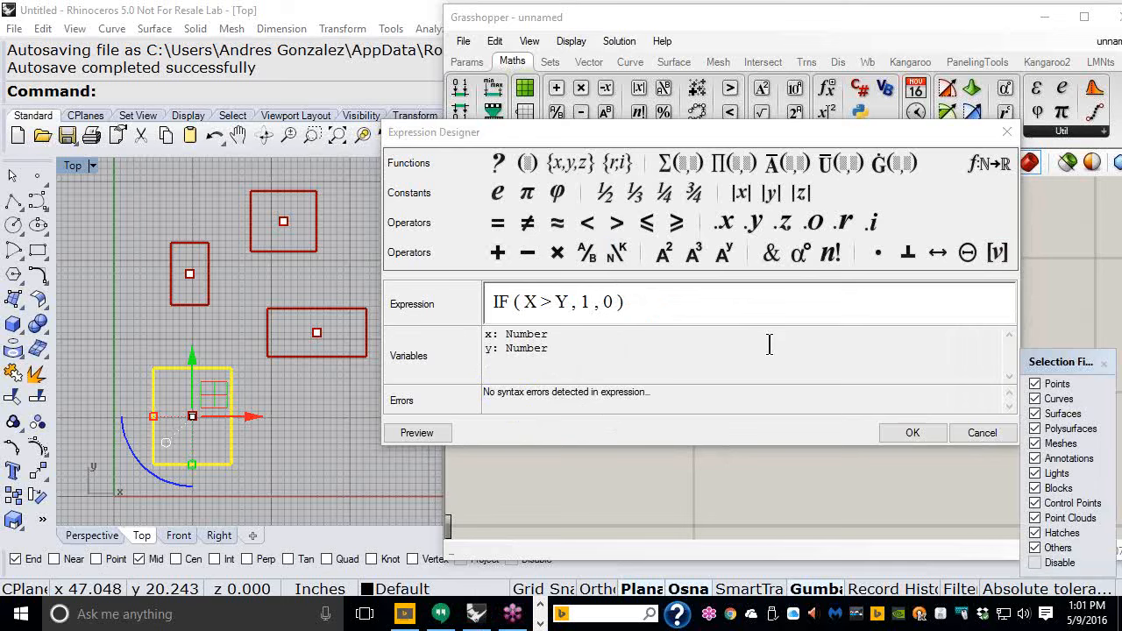
click(909, 433)
- Add a Panel and connect the Evaluate component's r output to it
scroll(503, 305, down, 4)
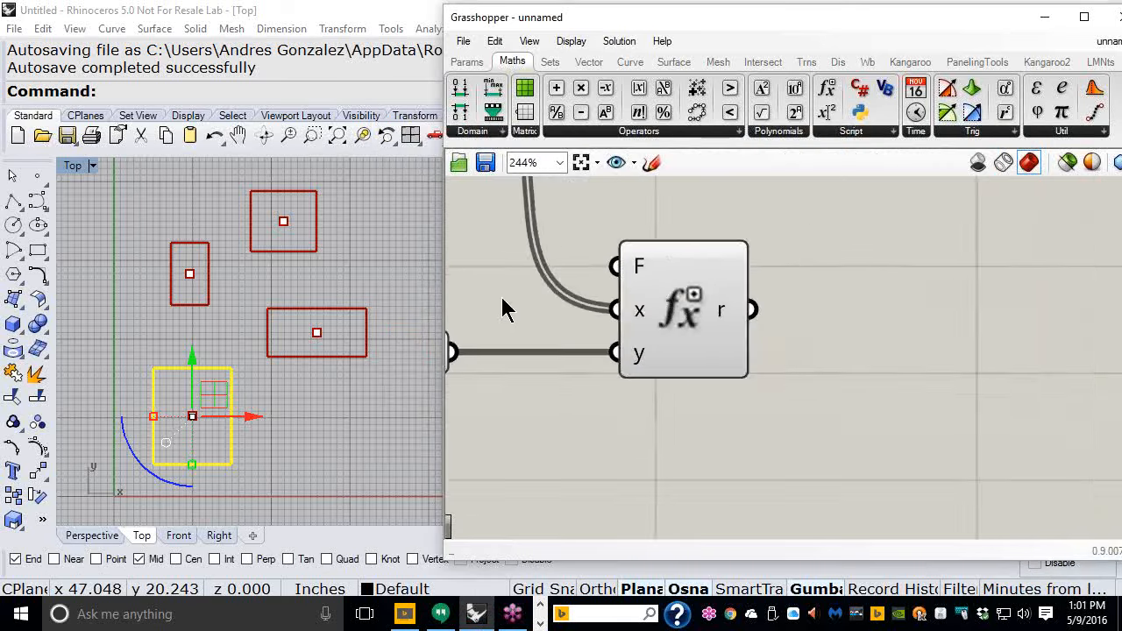
right_drag(584, 244, 693, 311)
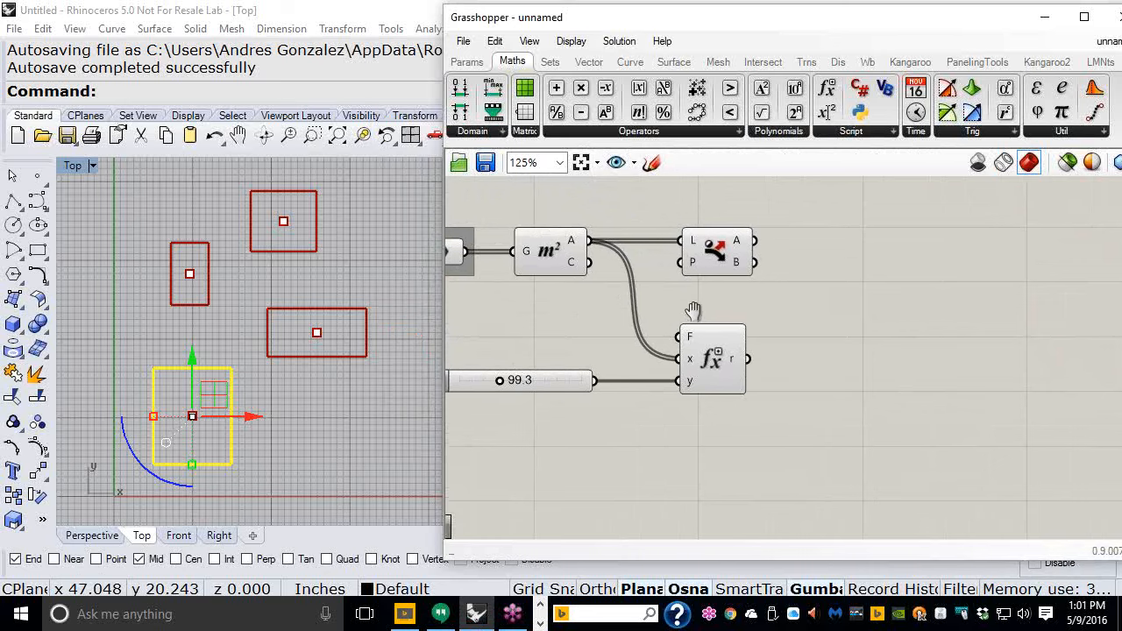
click(467, 61)
drag(800, 122, 831, 399)
drag(877, 369, 877, 369)
drag(747, 359, 787, 368)
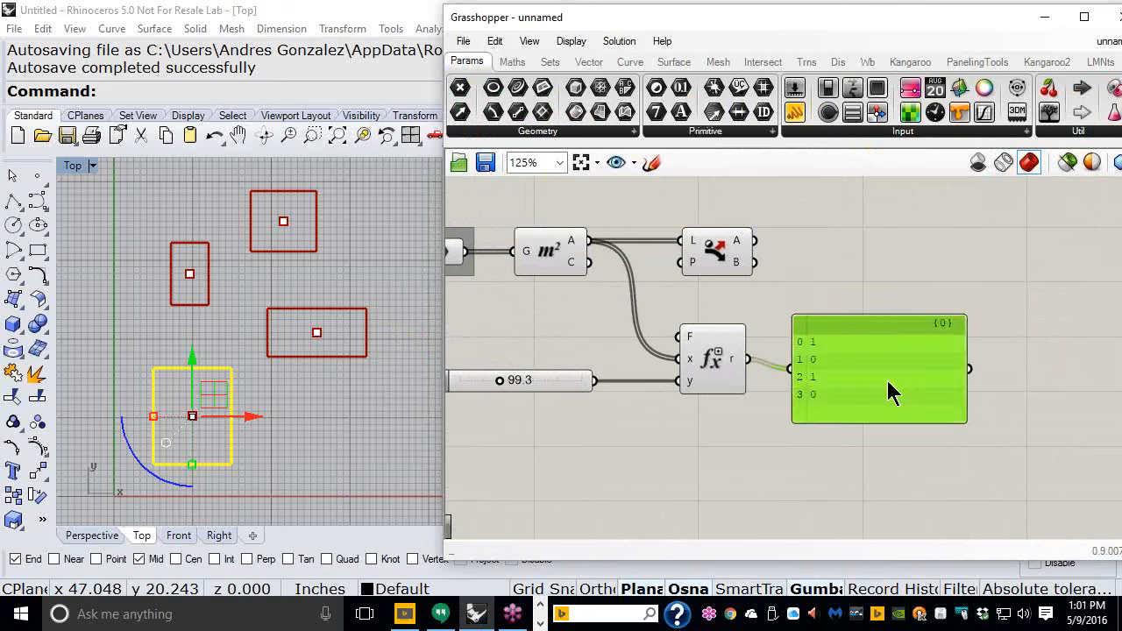
drag(888, 390, 902, 374)
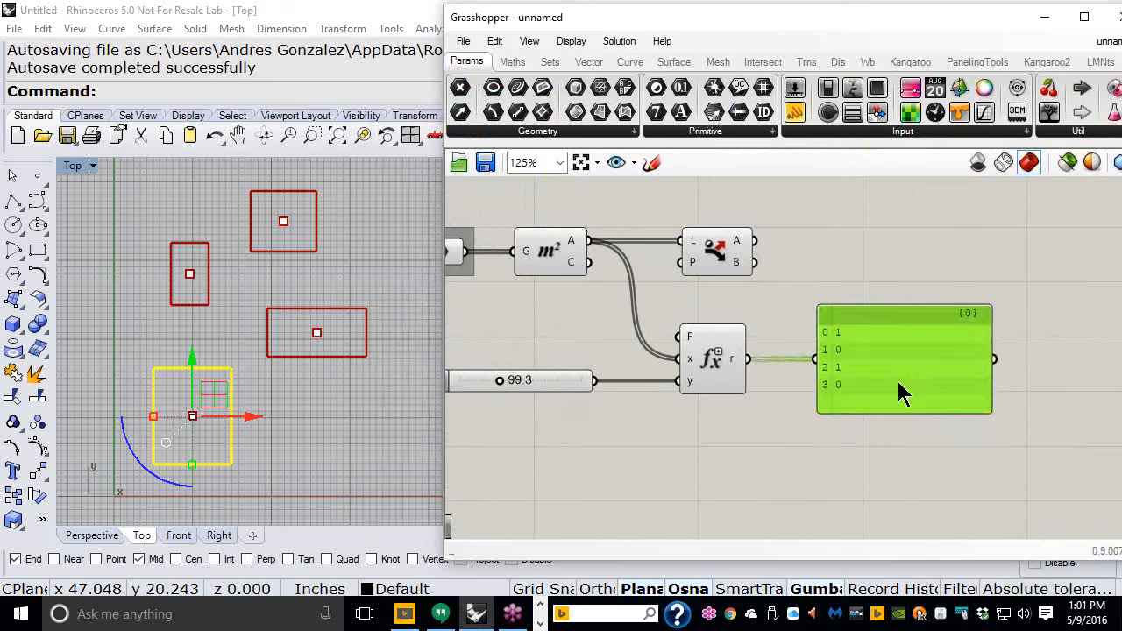
- Enlarge the panel's font and resize the panel
right_click(881, 355)
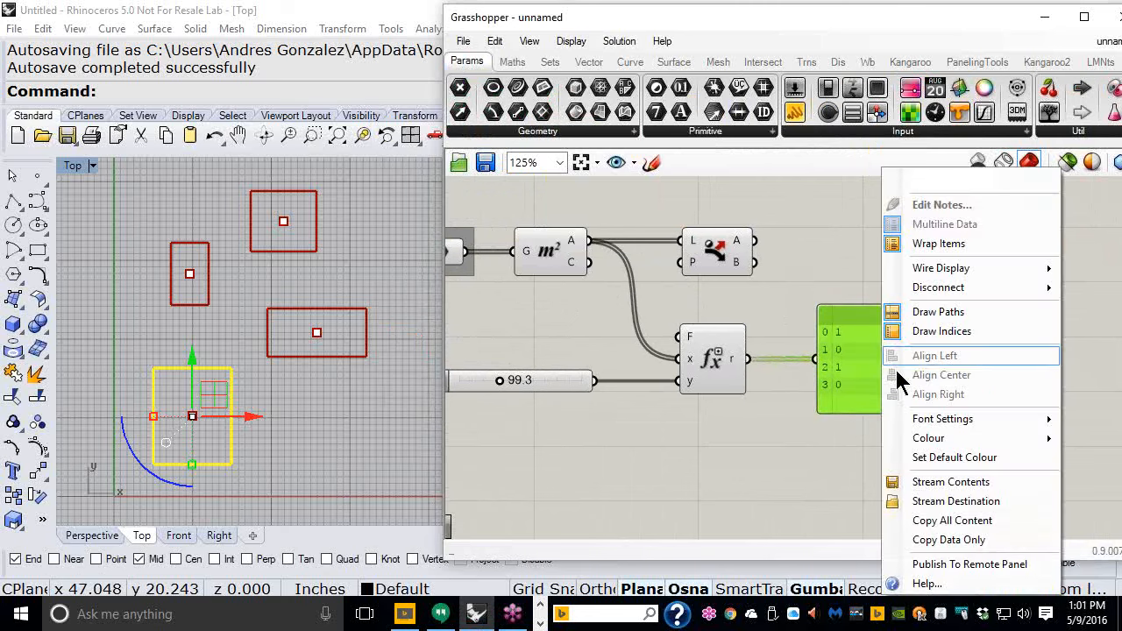
click(943, 419)
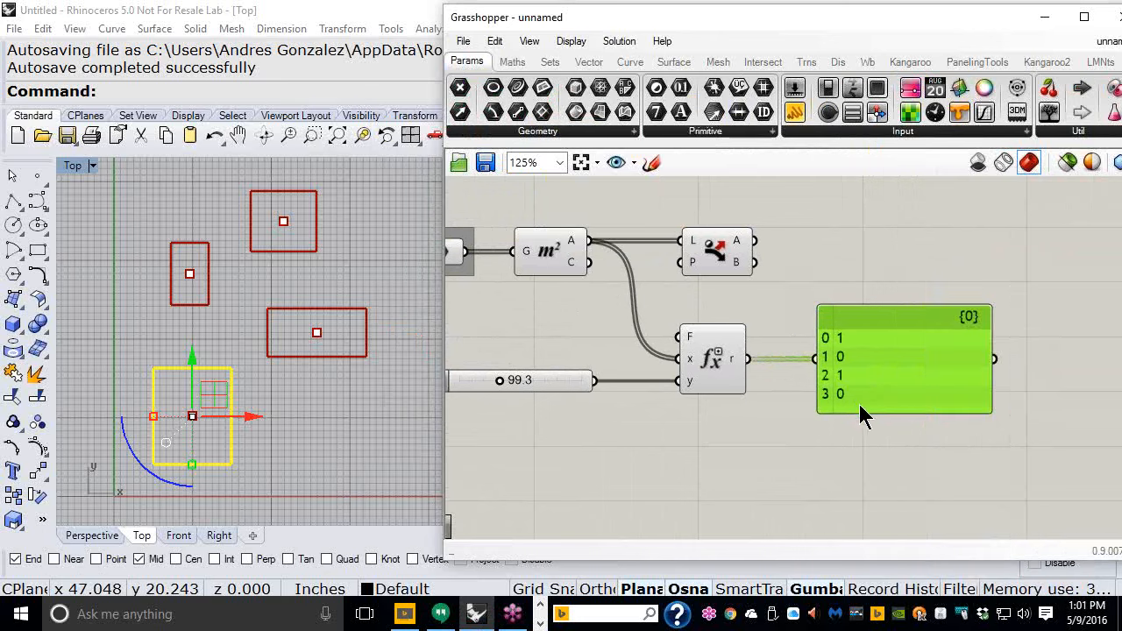
drag(861, 414, 855, 436)
drag(992, 373, 901, 373)
right_drag(779, 359, 857, 357)
- Drag the Variable y slider through several values, ending at 154.9
click(594, 403)
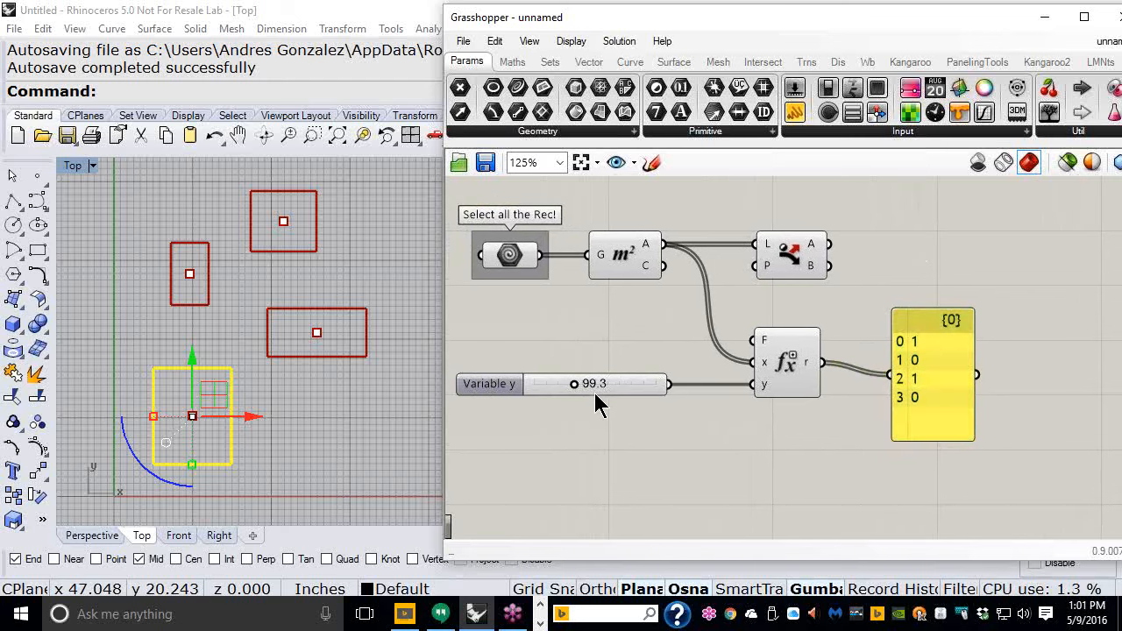
drag(579, 386, 514, 384)
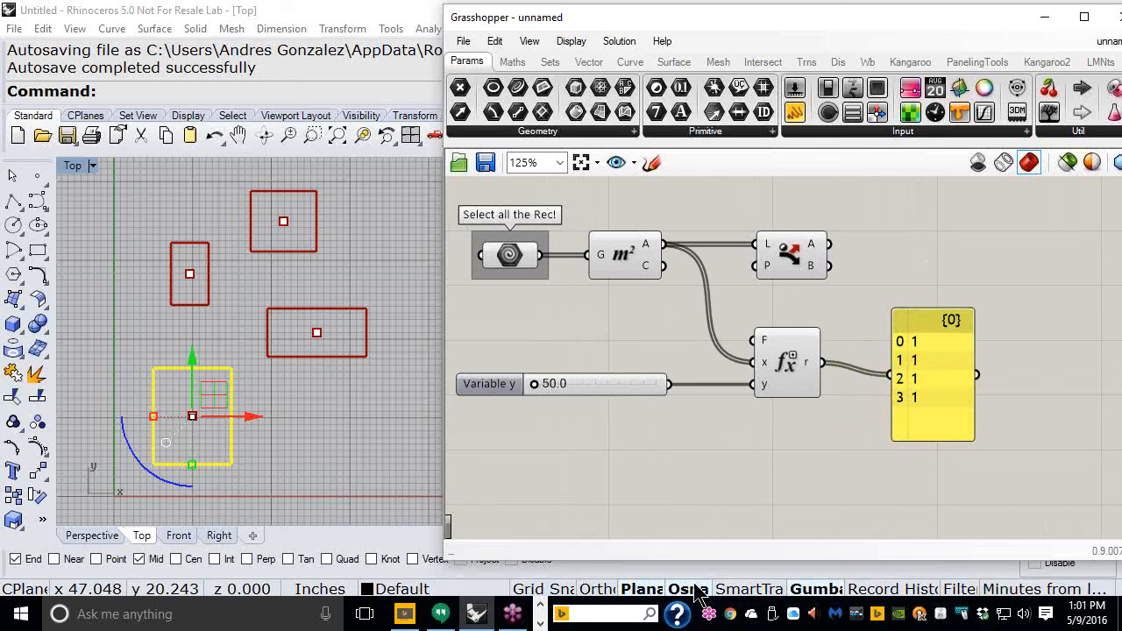
click(263, 275)
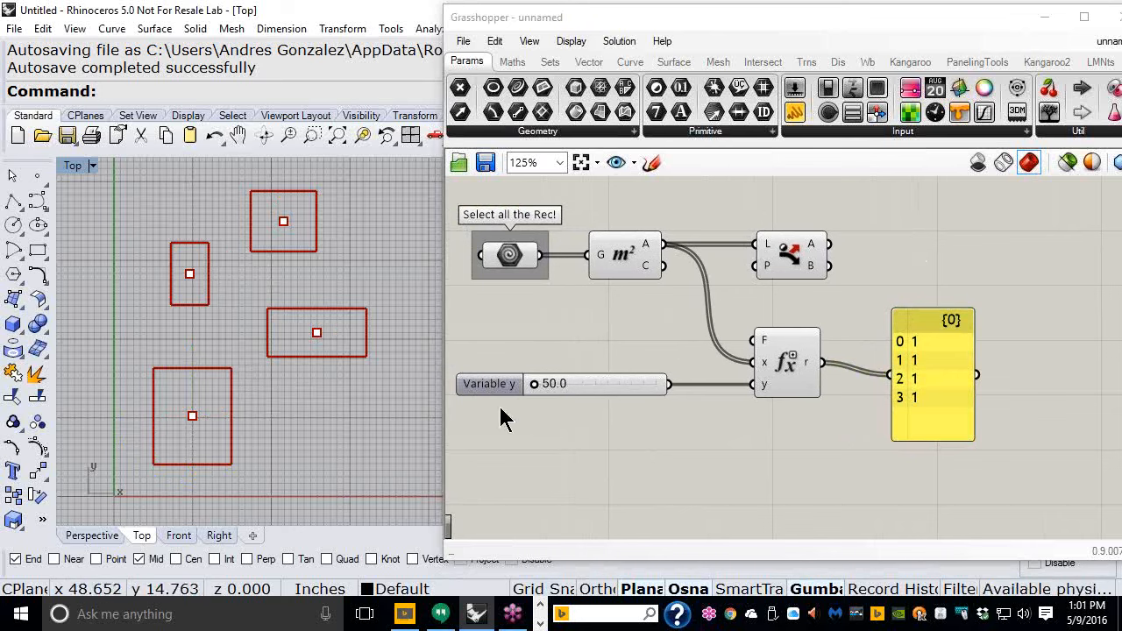
drag(532, 388, 557, 386)
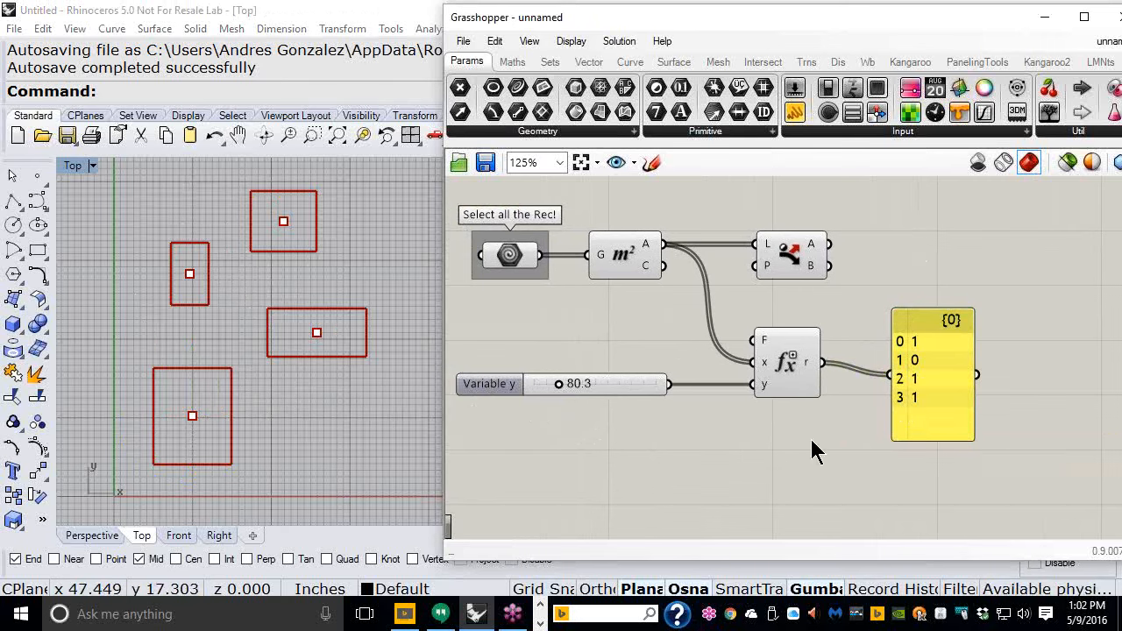
drag(556, 384, 620, 387)
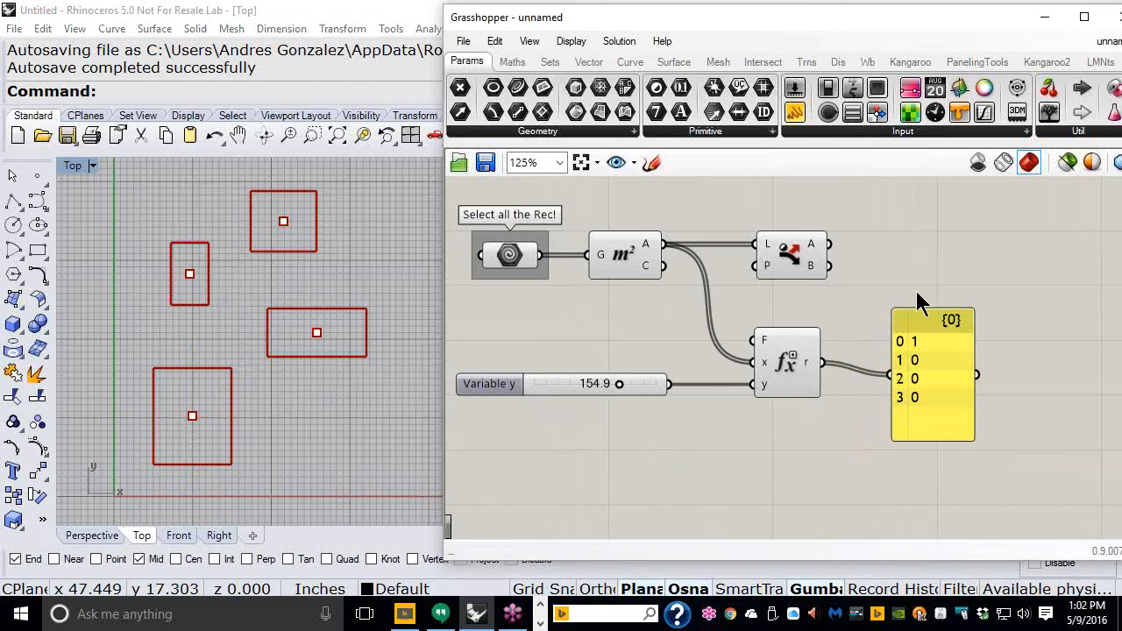
- Move the Dispatch component and connect the Evaluate component's r output to its P input
scroll(924, 280, up, 4)
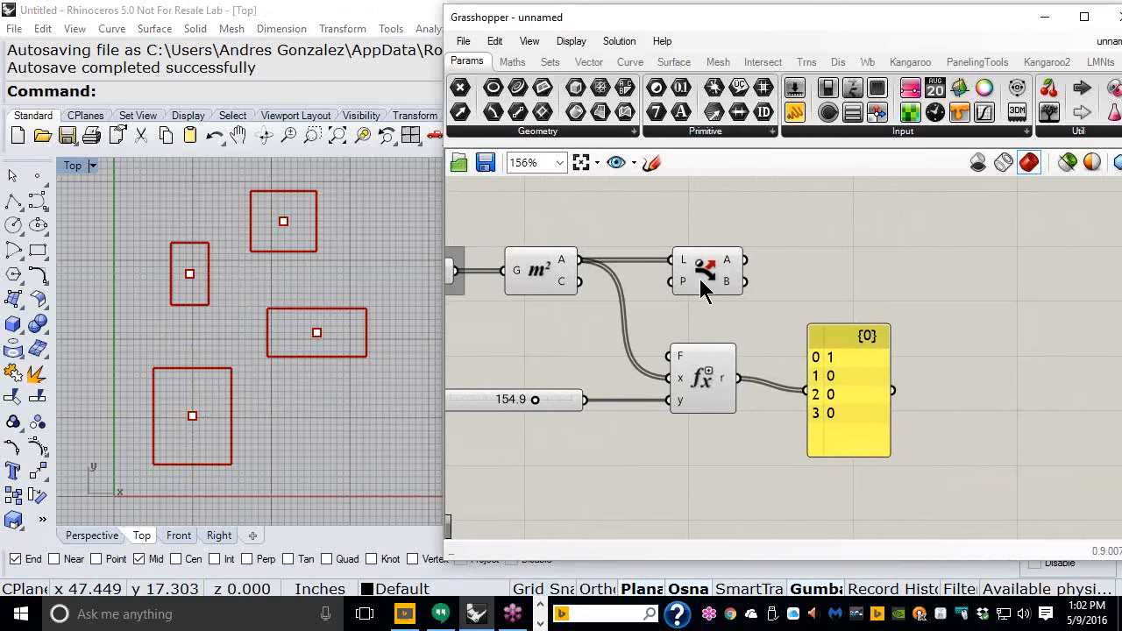
drag(707, 285, 857, 282)
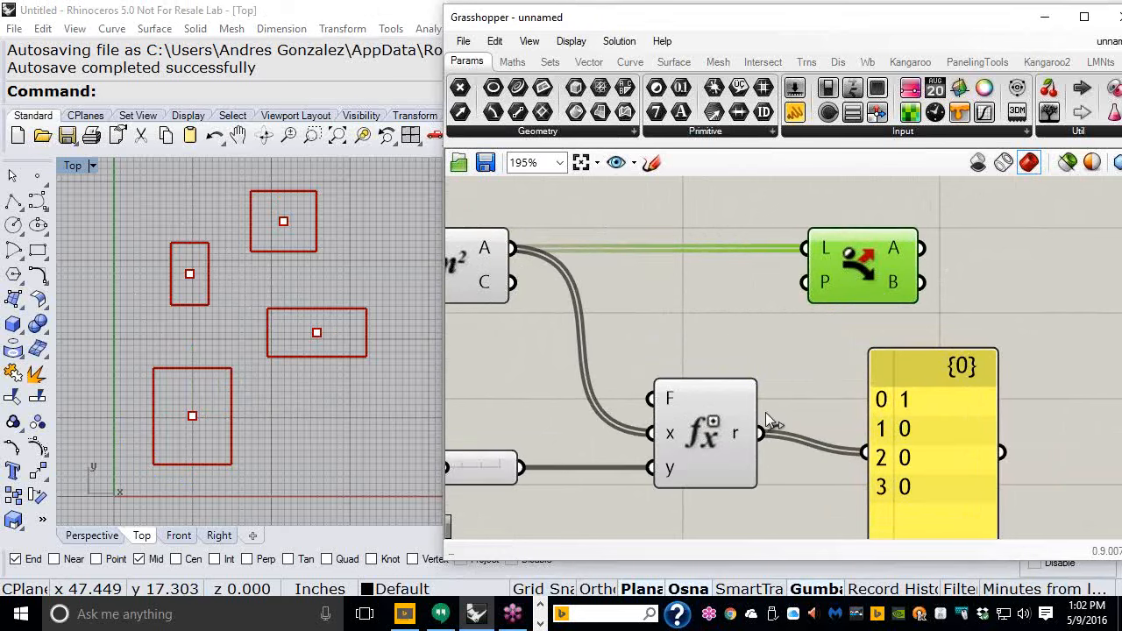
drag(760, 433, 780, 277)
scroll(838, 342, down, 3)
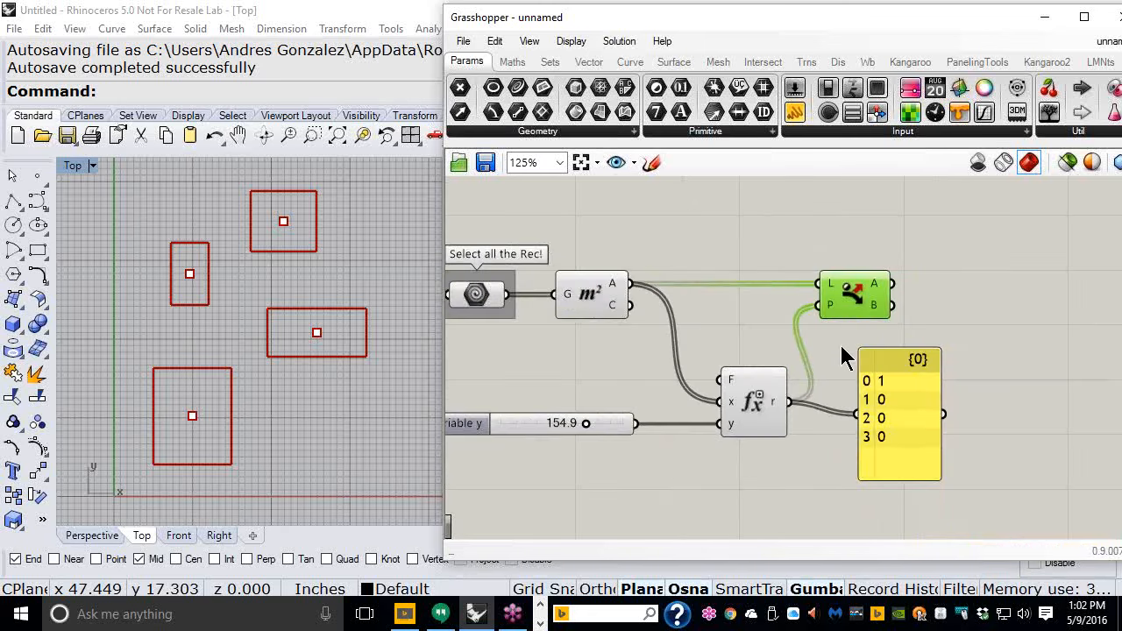
scroll(839, 342, down, 1)
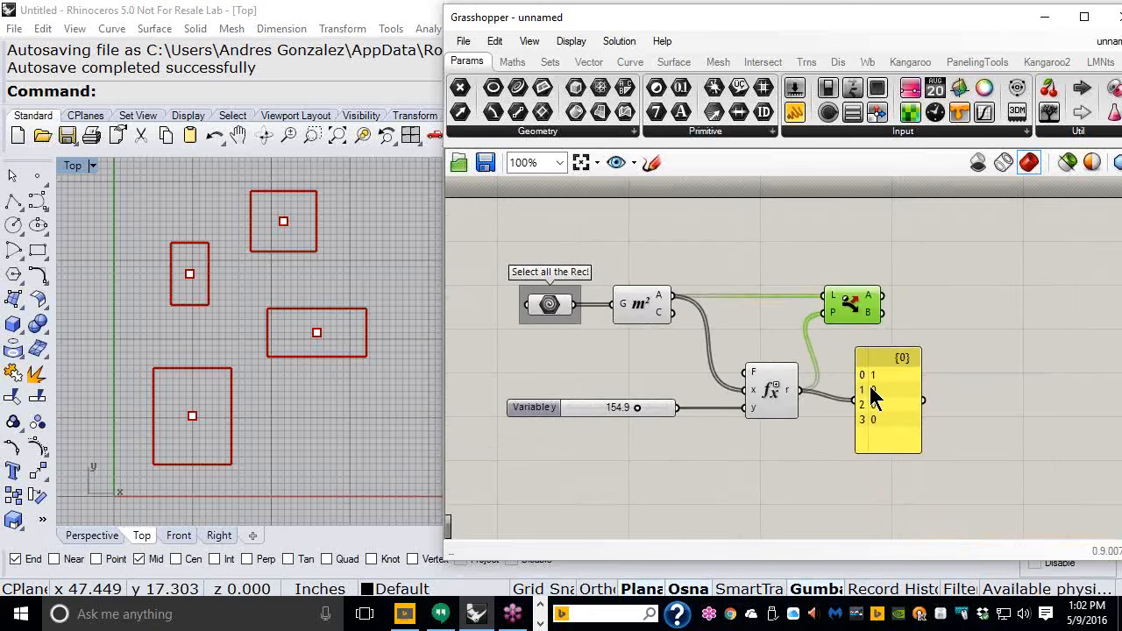
- Inspect the first Dispatch component's A output values and tidy the canvas layout
scroll(747, 325, up, 1)
right_drag(755, 324, 789, 284)
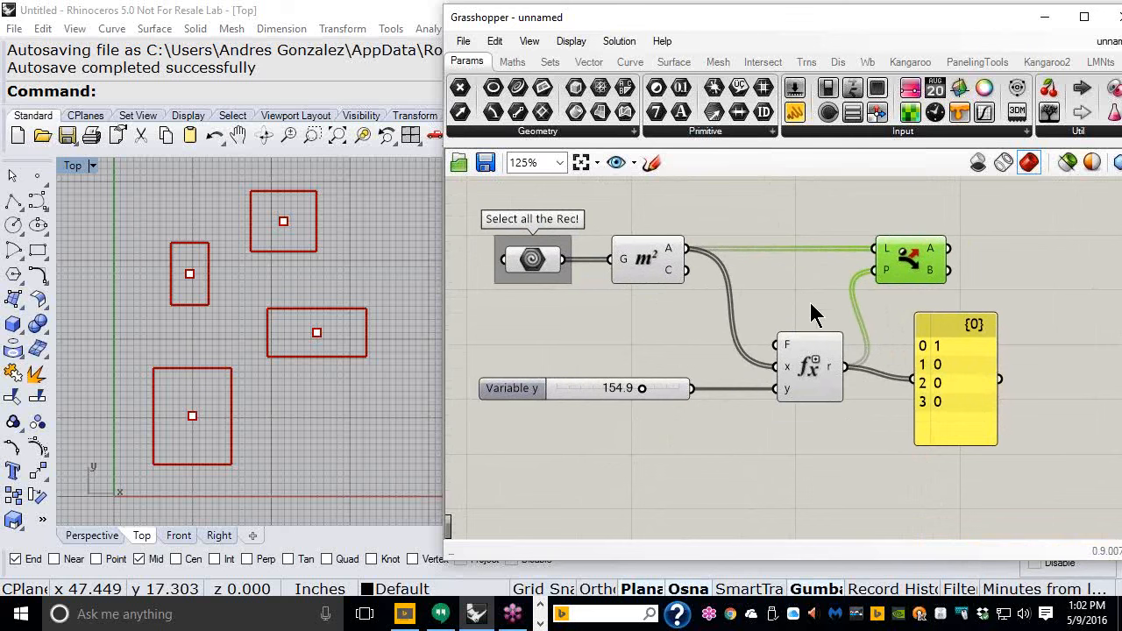
mouse_move(938, 258)
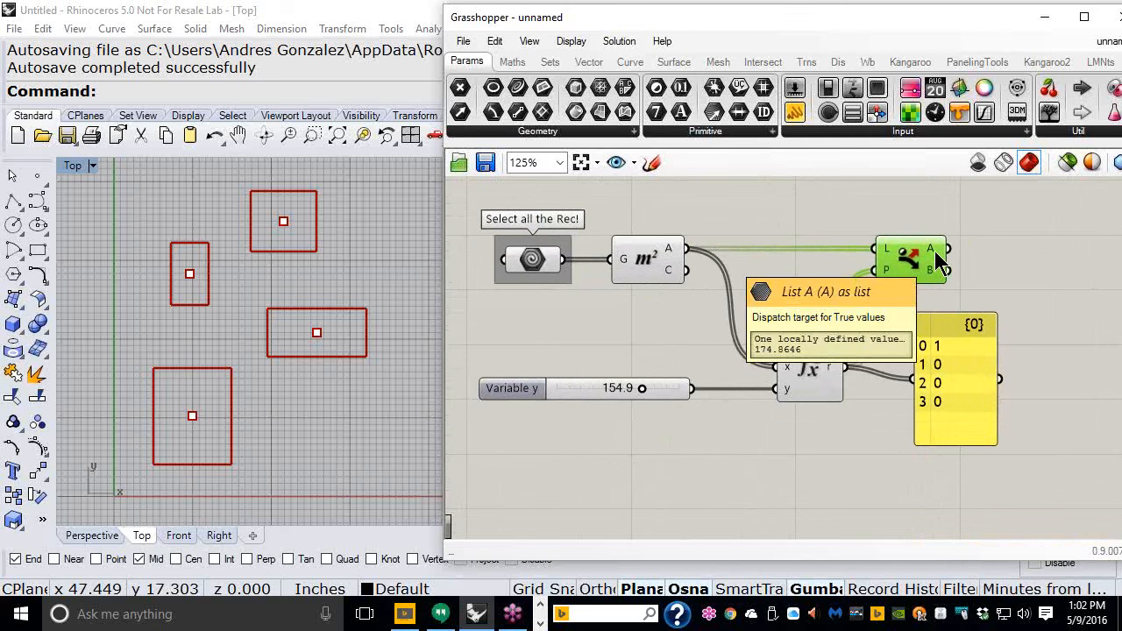
right_drag(709, 294, 710, 315)
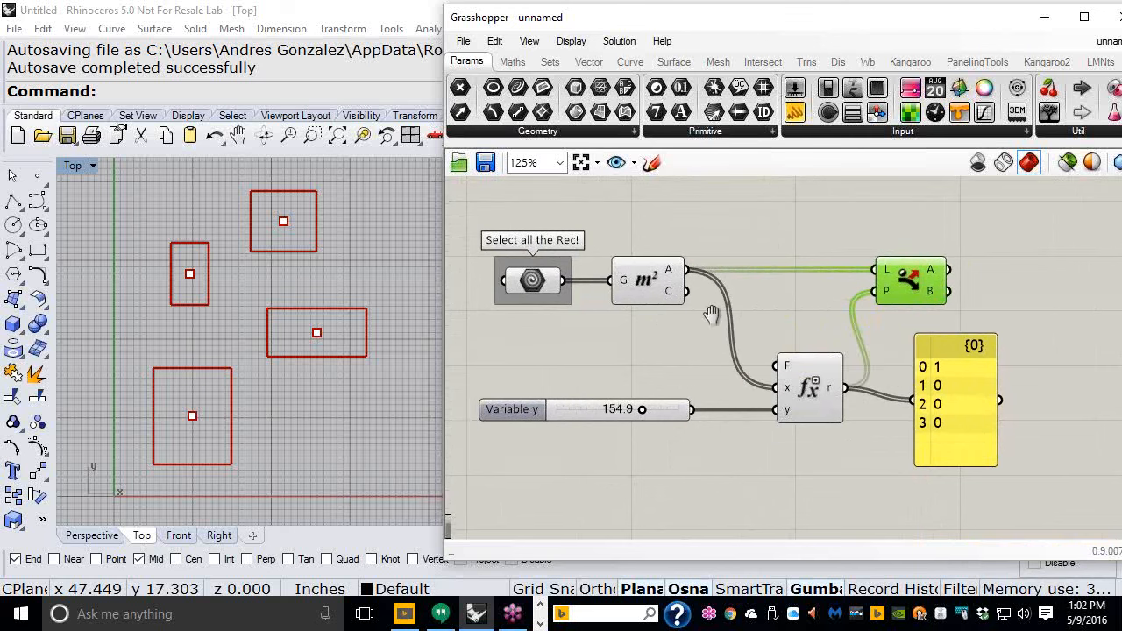
drag(556, 301, 561, 230)
click(751, 213)
scroll(780, 246, down, 1)
right_drag(786, 242, 755, 275)
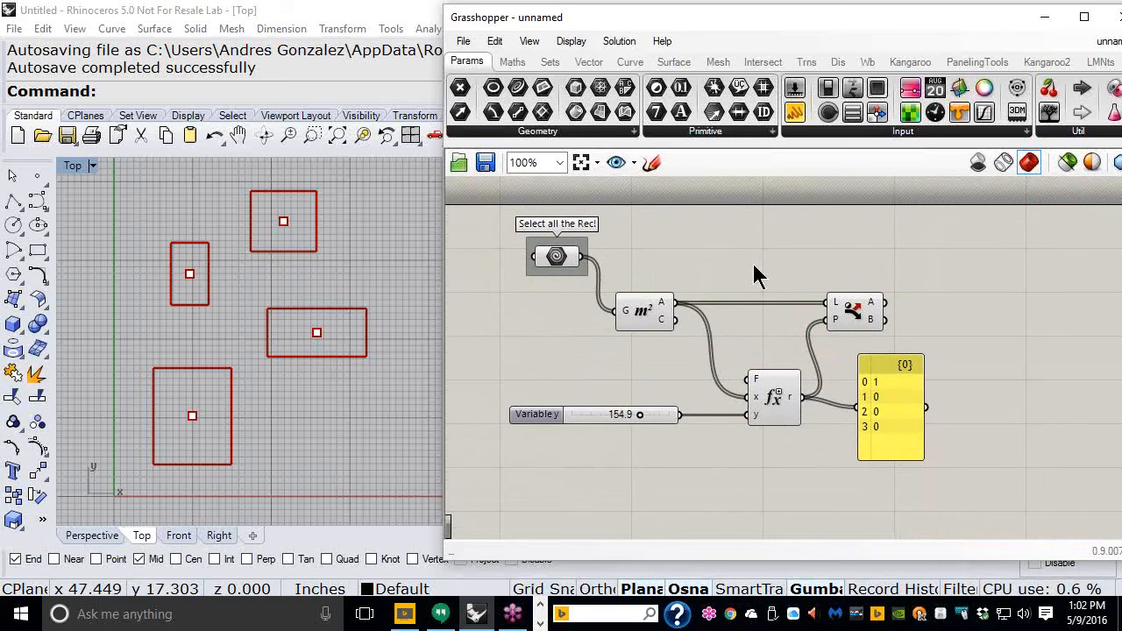
- Add a second Dispatch component, feeding the rectangle parameter into L and the Evaluate r output into P
click(554, 64)
click(600, 130)
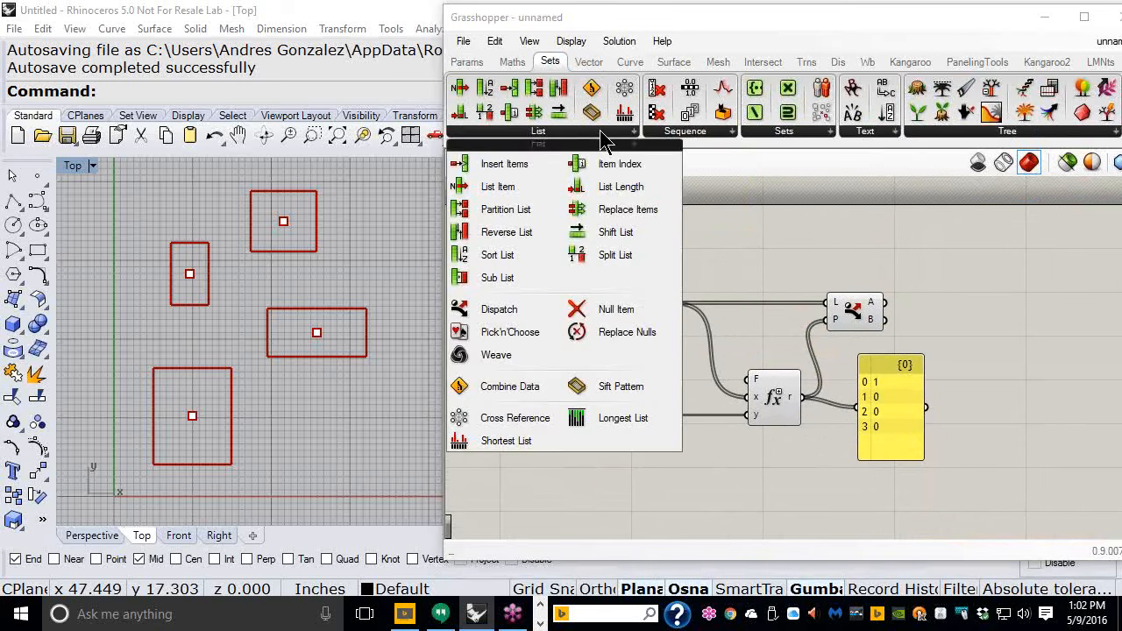
drag(513, 317, 851, 254)
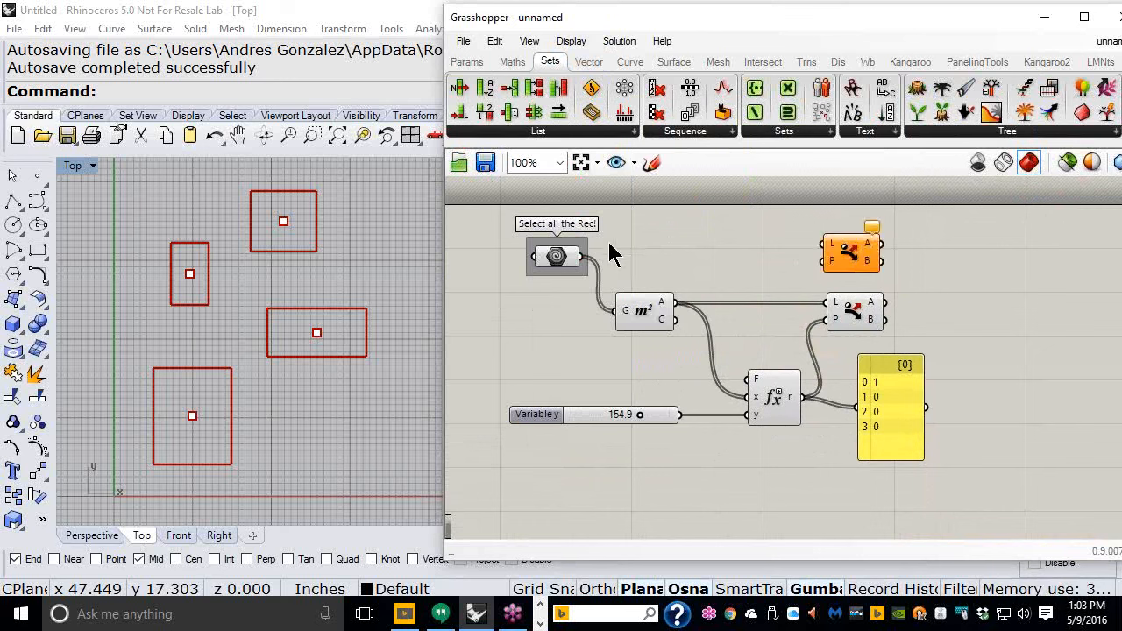
drag(586, 259, 852, 279)
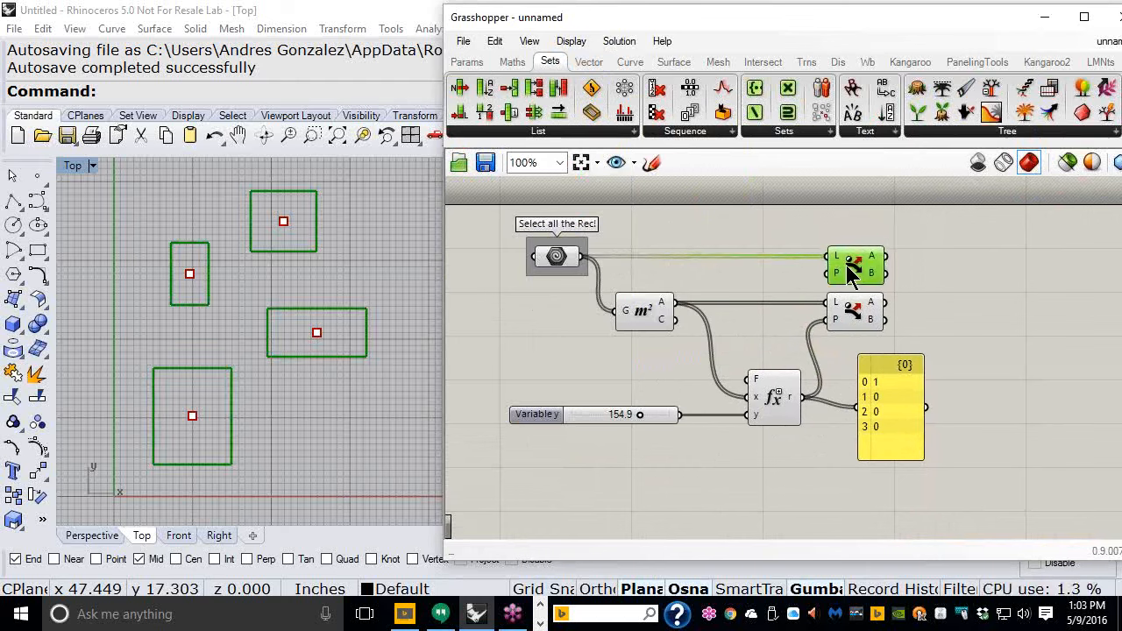
drag(801, 397, 813, 273)
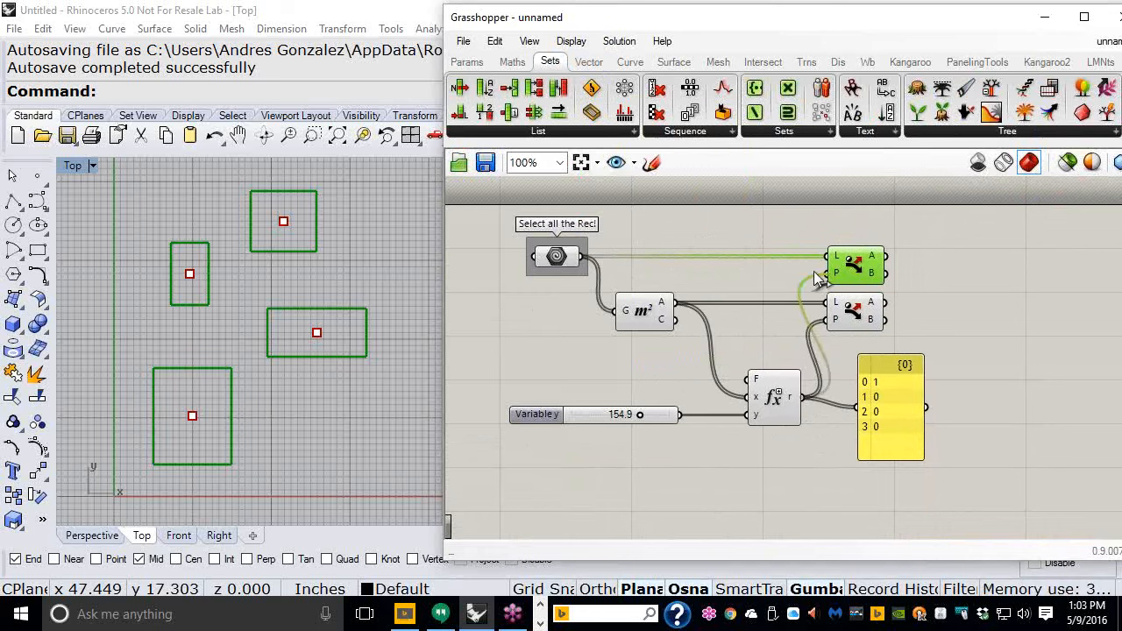
click(956, 287)
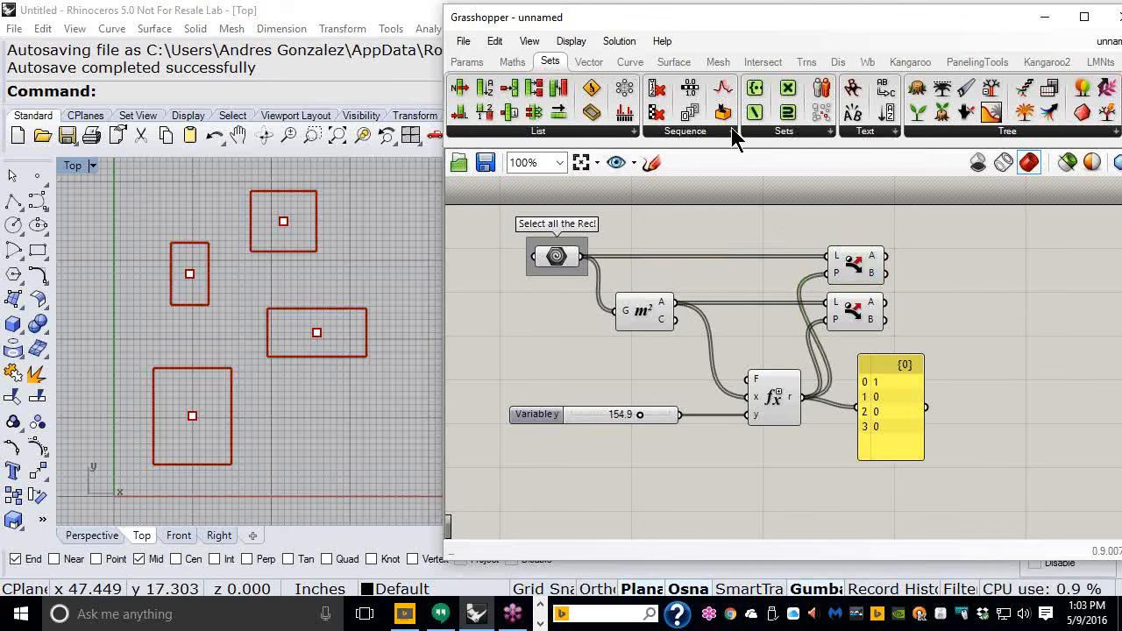
- Add a Boundary Surfaces component and connect the second Dispatch's A output to its E input
click(673, 66)
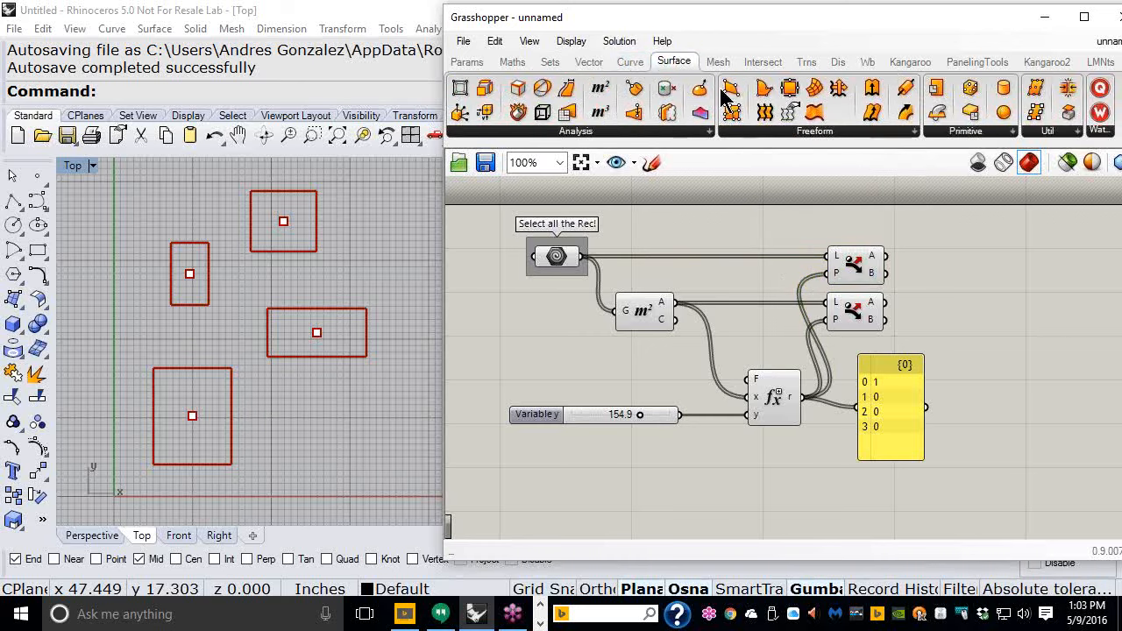
mouse_move(760, 97)
mouse_down()
mouse_move(930, 238)
mouse_move(952, 235)
mouse_up()
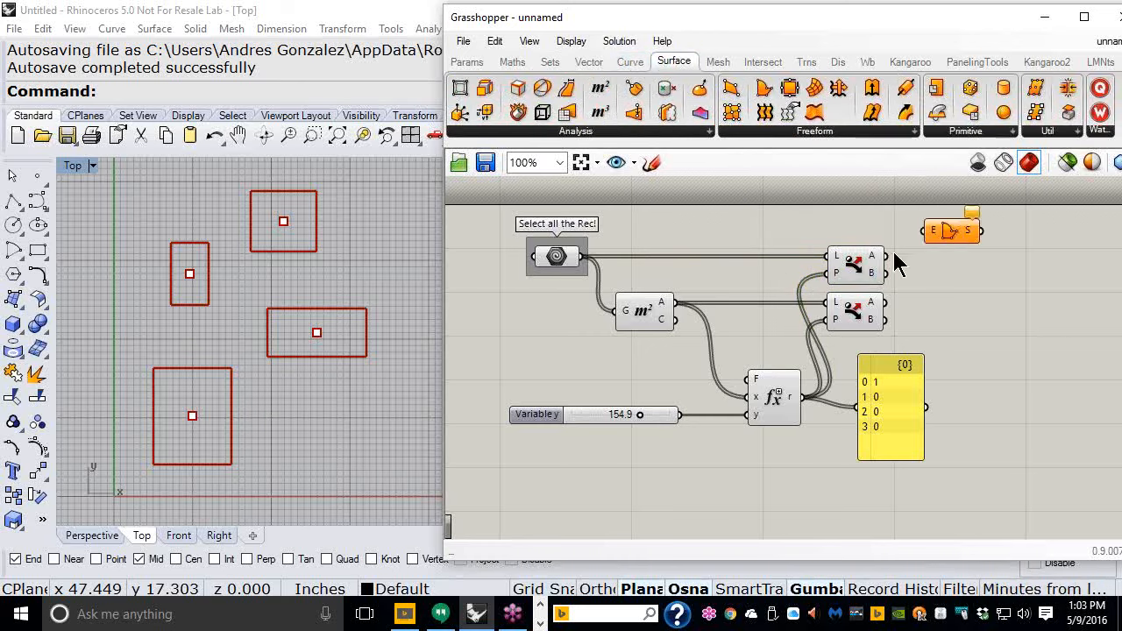
drag(886, 256, 927, 231)
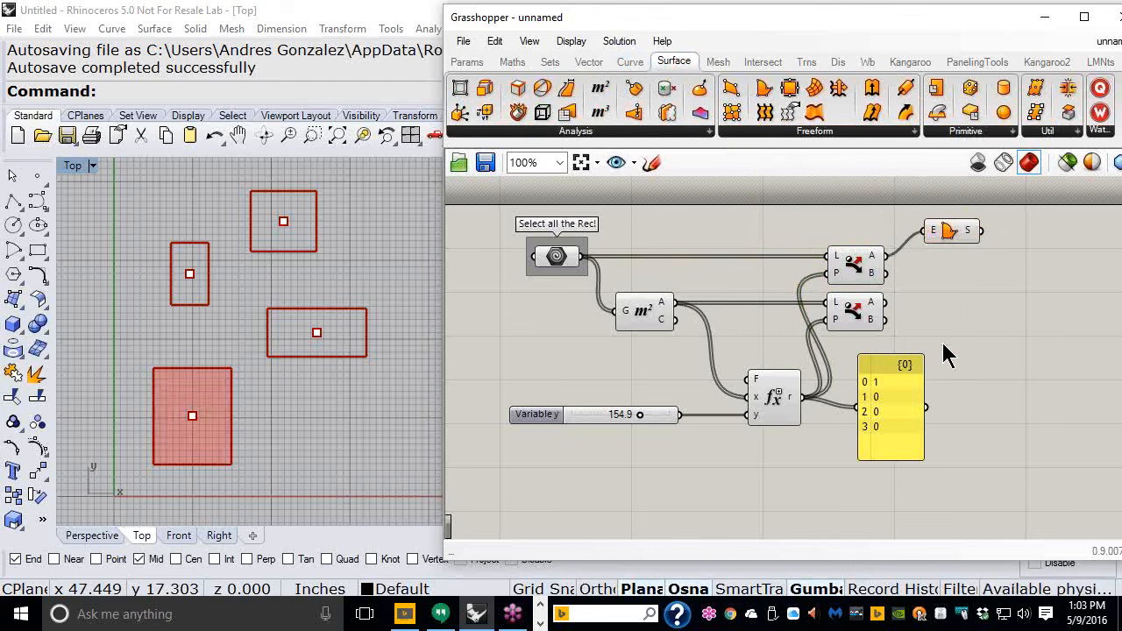
right_drag(948, 356, 956, 372)
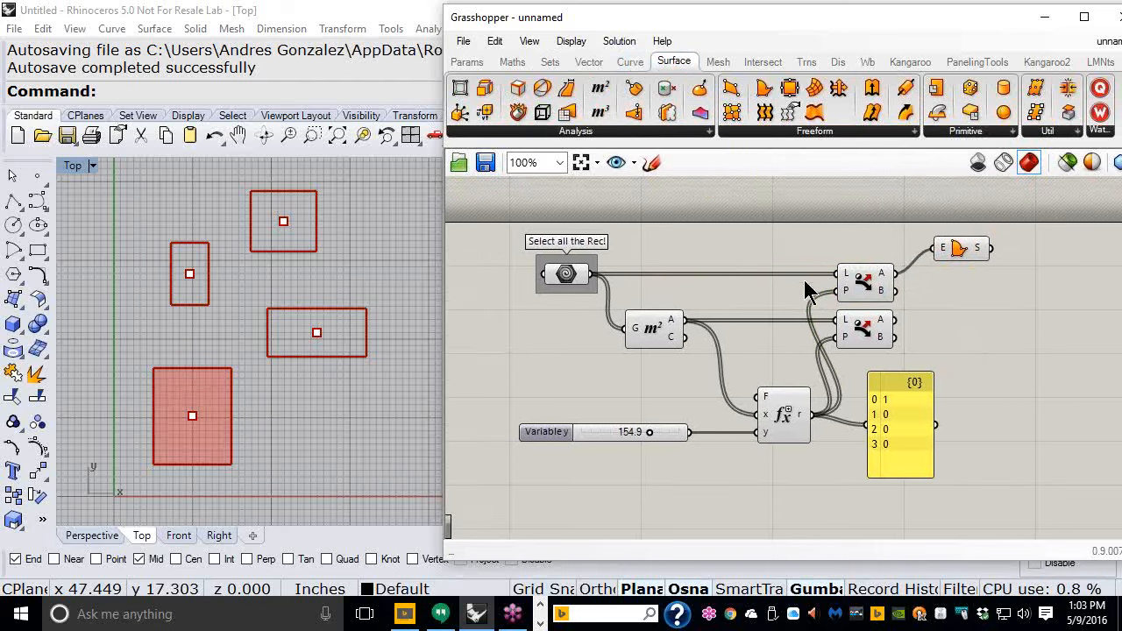
- Set the Variable y slider to 90.0
scroll(781, 274, up, 1)
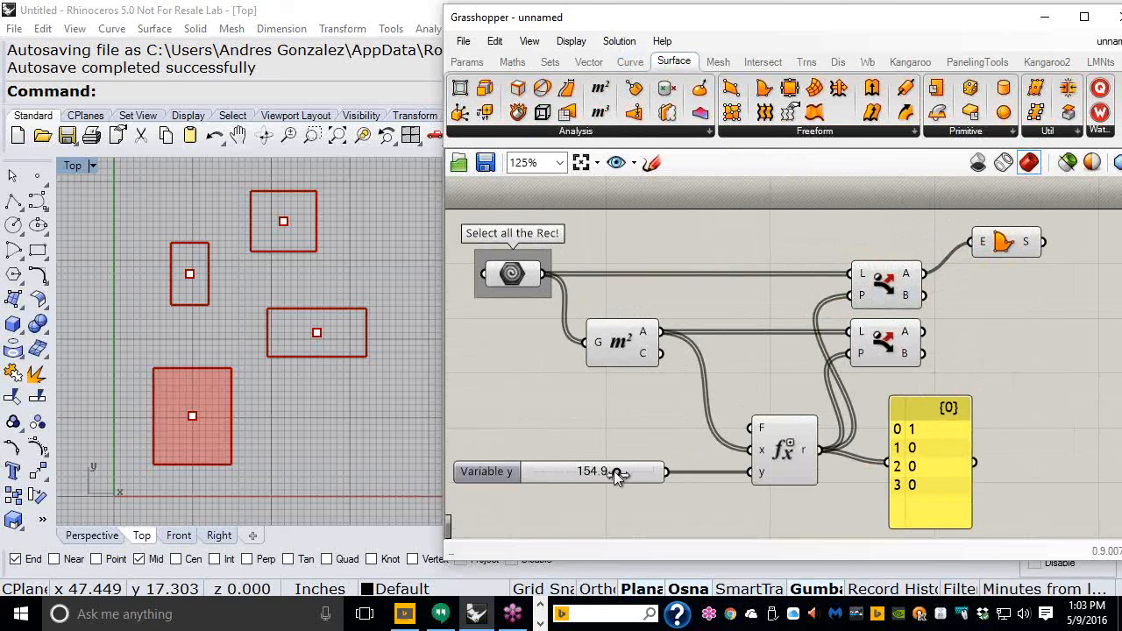
drag(616, 471, 574, 473)
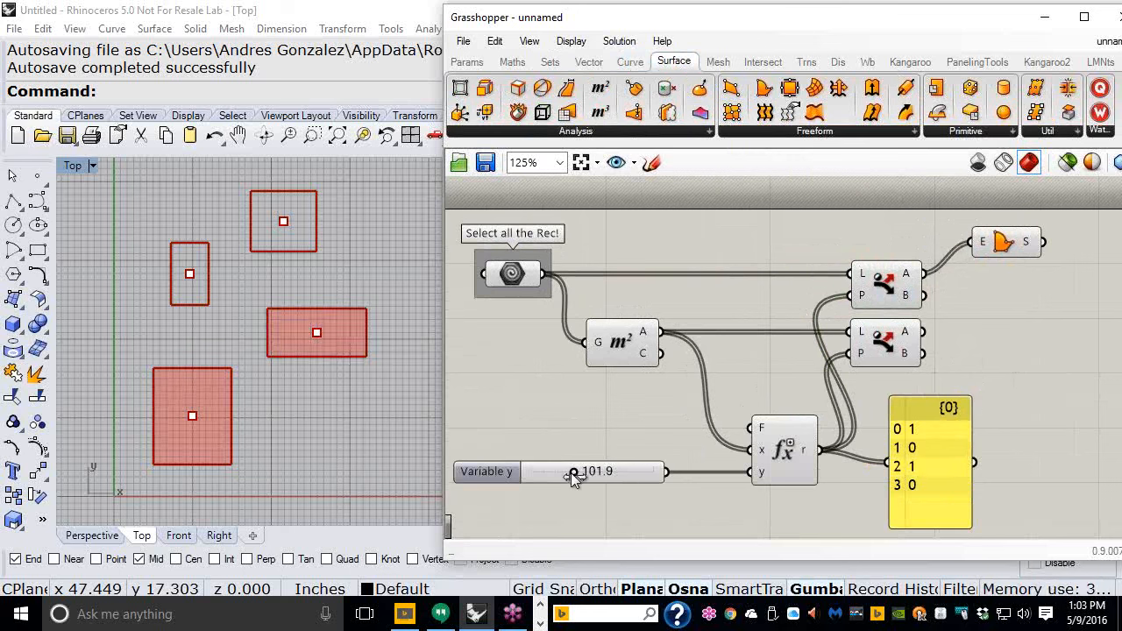
mouse_move(573, 474)
mouse_down()
mouse_move(514, 474)
mouse_move(647, 474)
mouse_move(564, 473)
mouse_up()
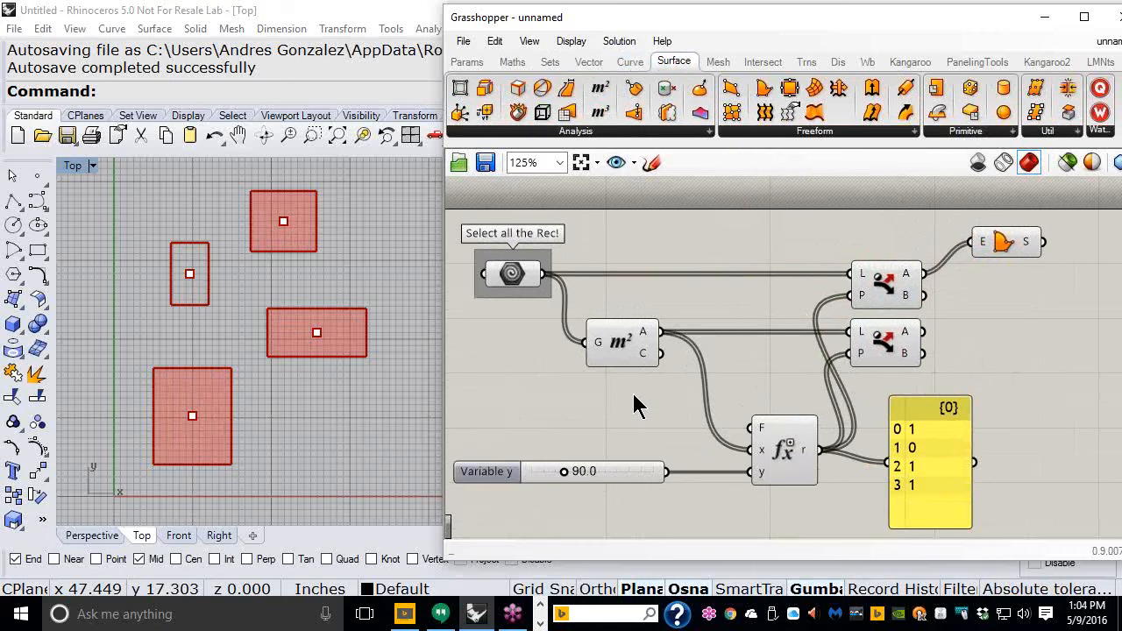
- Duplicate the Boundary Surfaces component and connect the second Dispatch's B output to the copy
right_drag(934, 242, 824, 250)
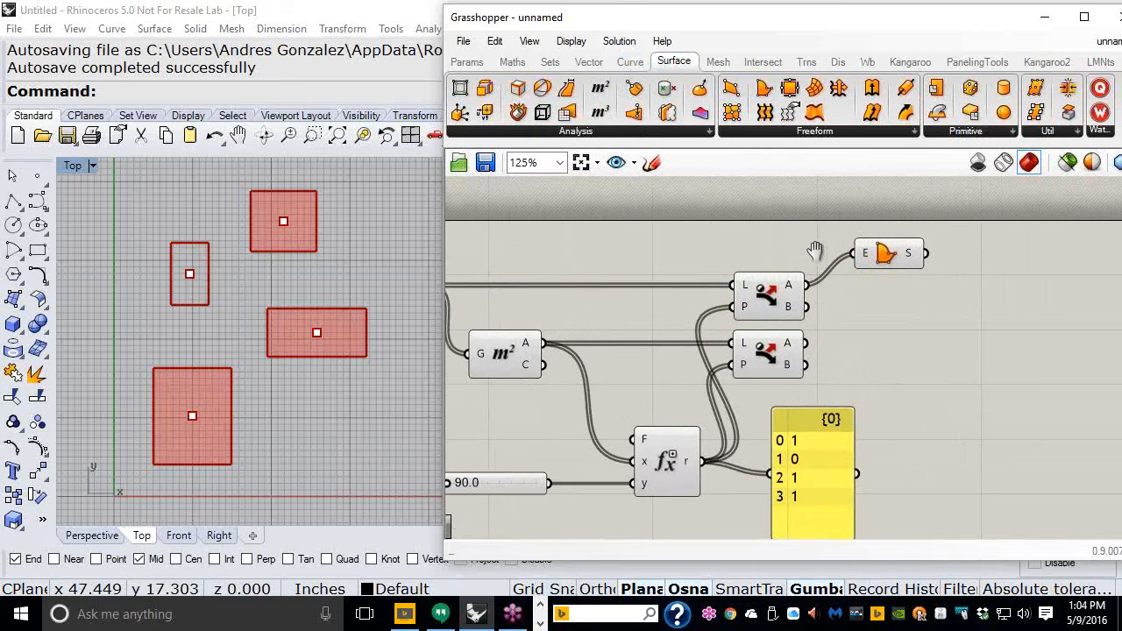
click(897, 258)
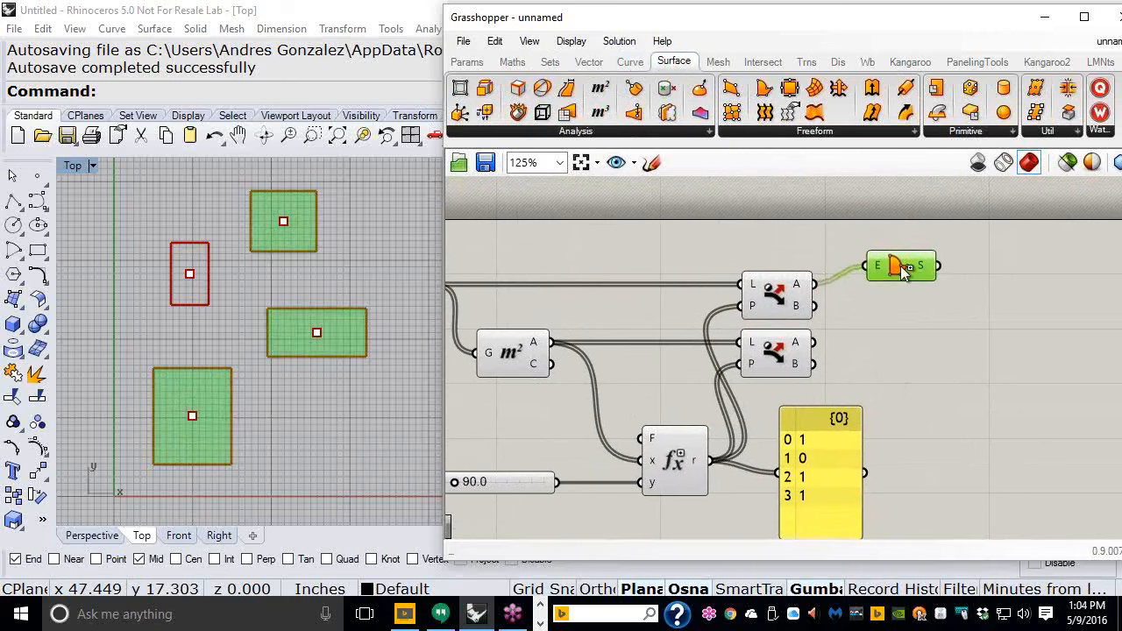
alt+drag(898, 316, 898, 316)
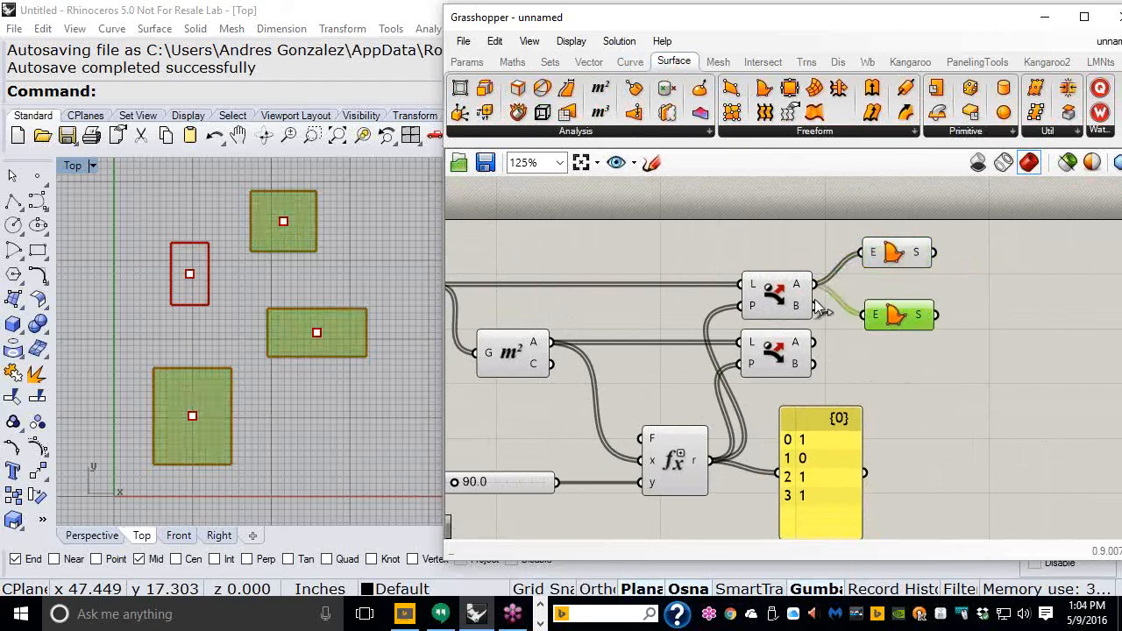
drag(815, 309, 867, 315)
click(889, 361)
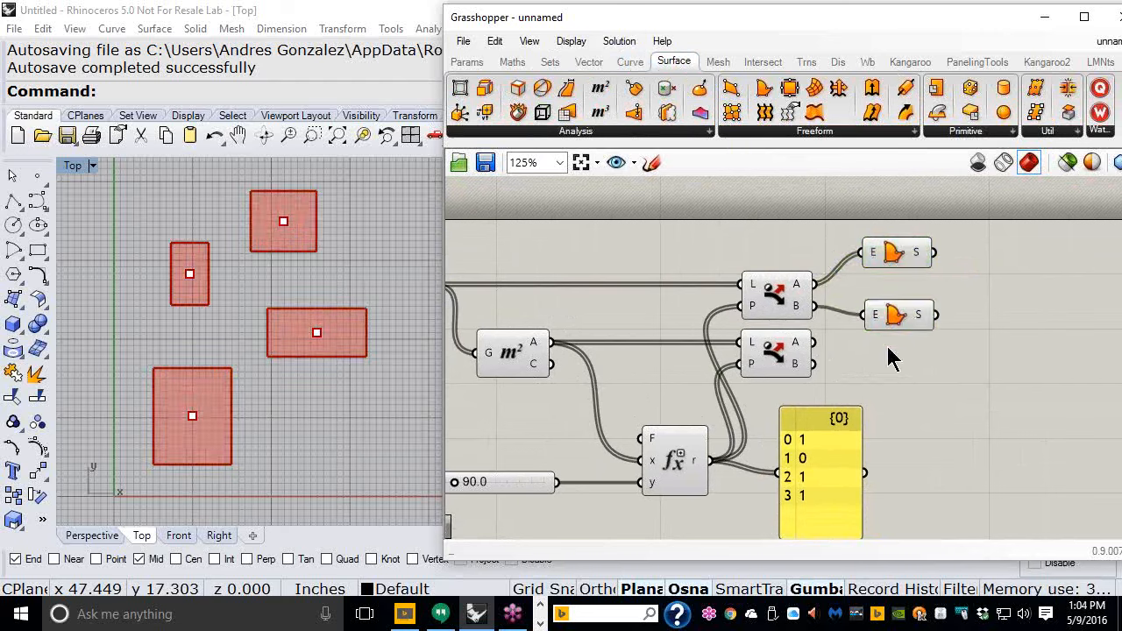
- Add a Custom Preview fed by the first Boundary Surfaces output, with a Colour Swatch connected to its S input
click(835, 65)
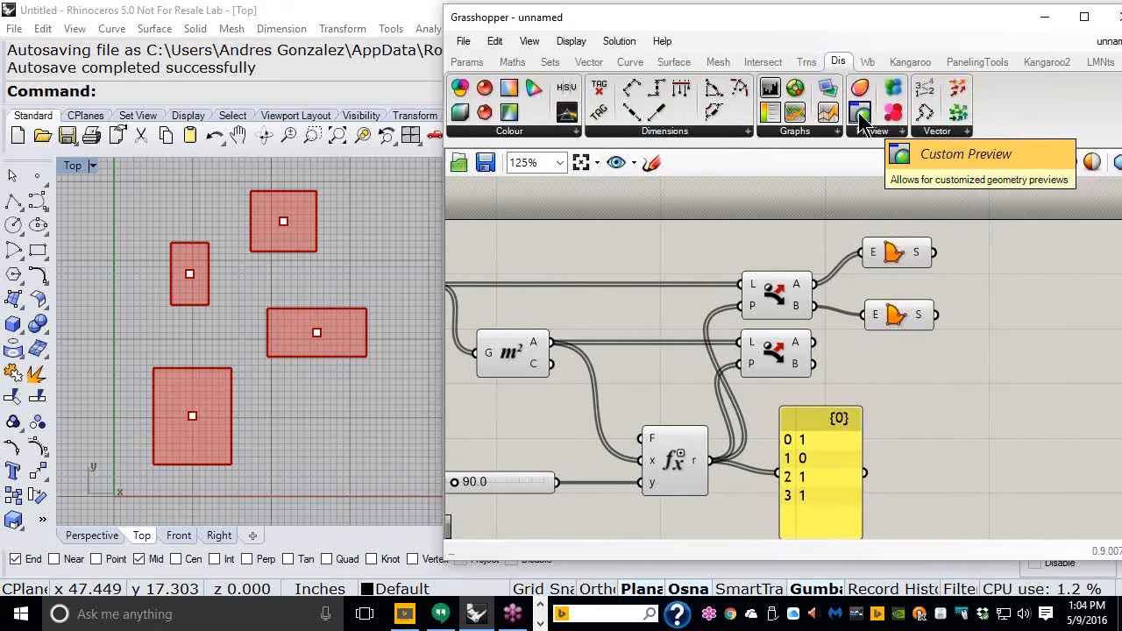
drag(863, 126, 1037, 253)
right_drag(973, 272, 946, 298)
drag(955, 294, 1028, 255)
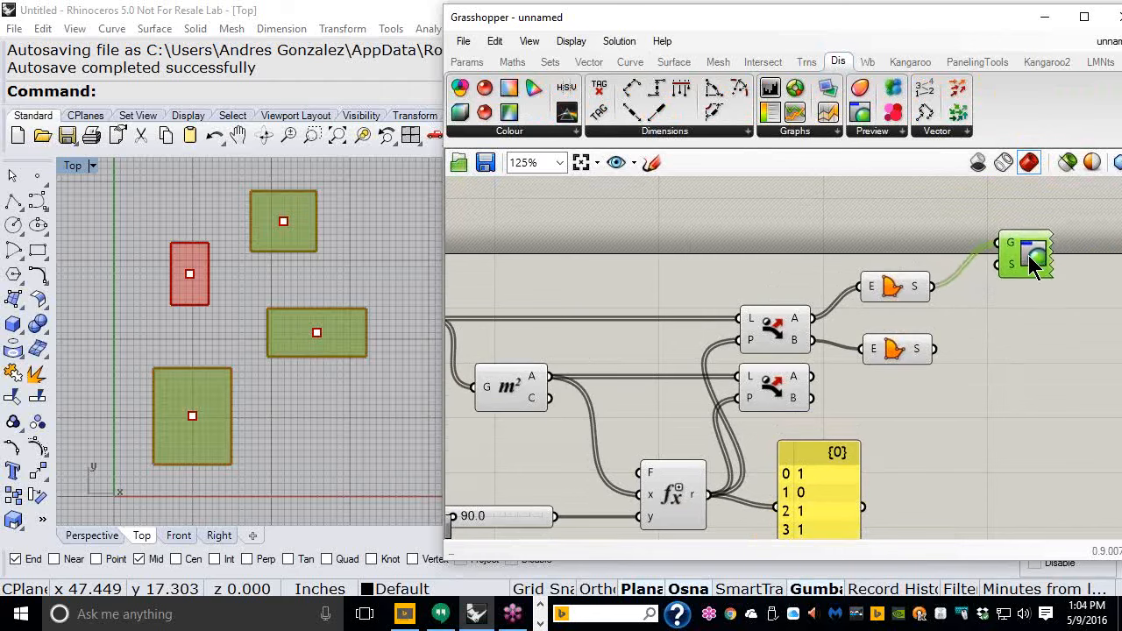
click(467, 62)
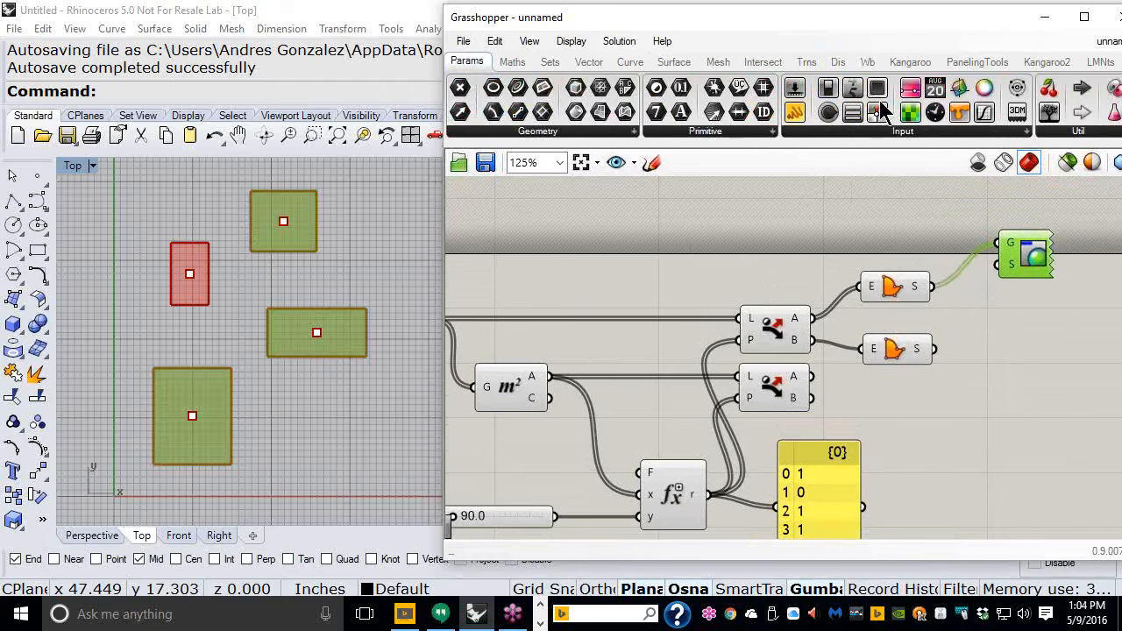
drag(880, 246, 982, 275)
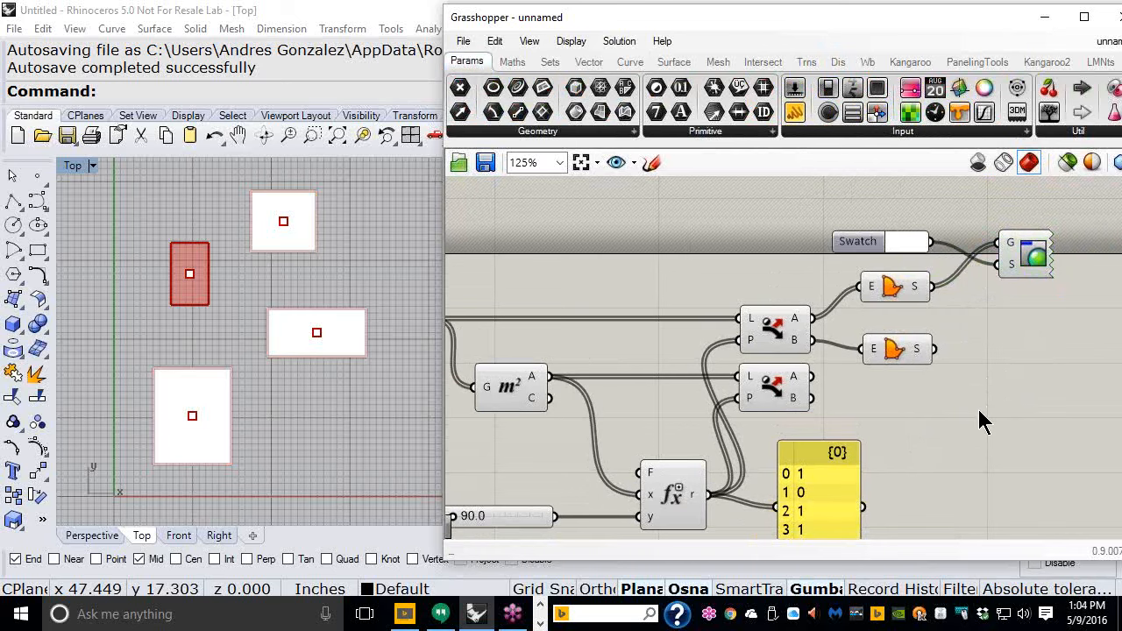
- Add a Panel and connect the lower Dispatch component's A output to it
right_drag(841, 401, 863, 333)
drag(794, 333, 801, 340)
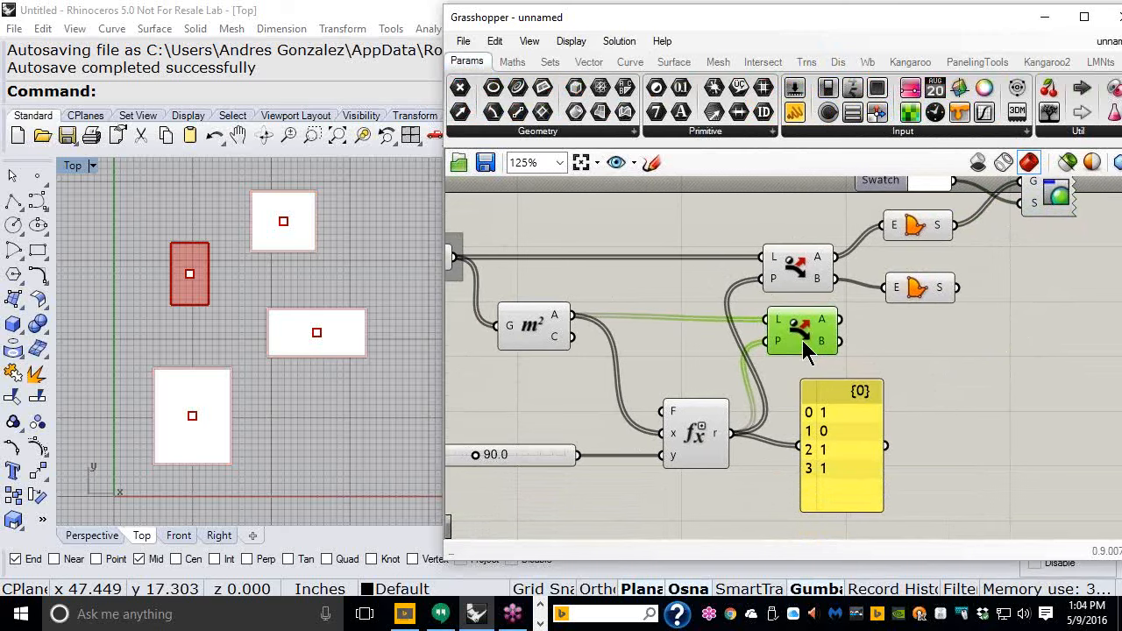
scroll(829, 469, down, 2)
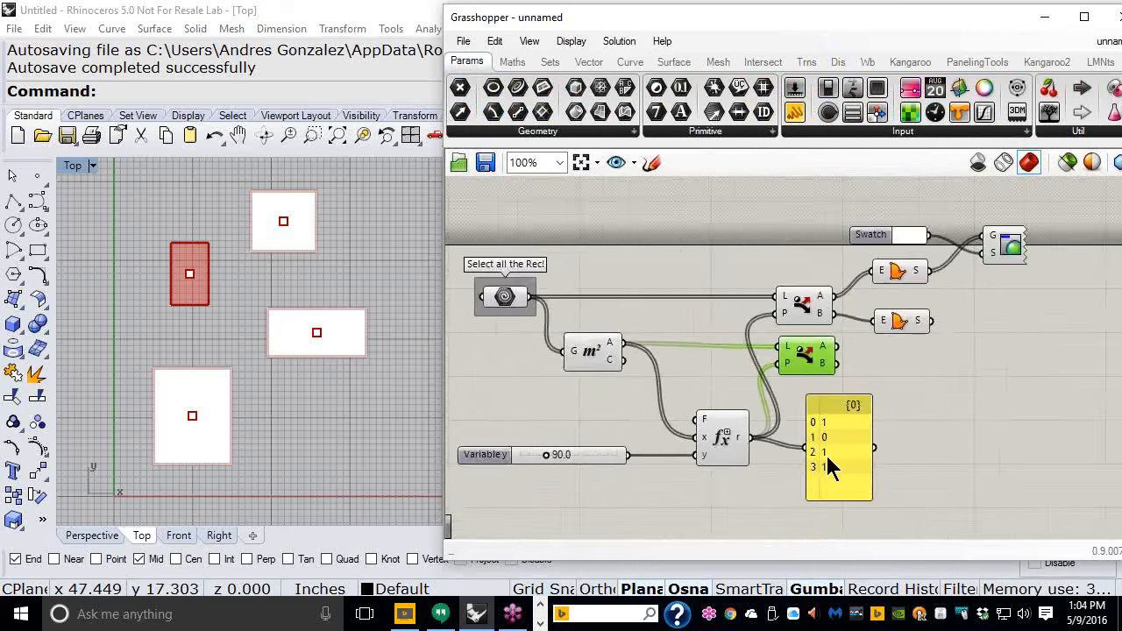
alt+drag(788, 448, 890, 417)
drag(789, 377, 1000, 416)
scroll(832, 350, up, 3)
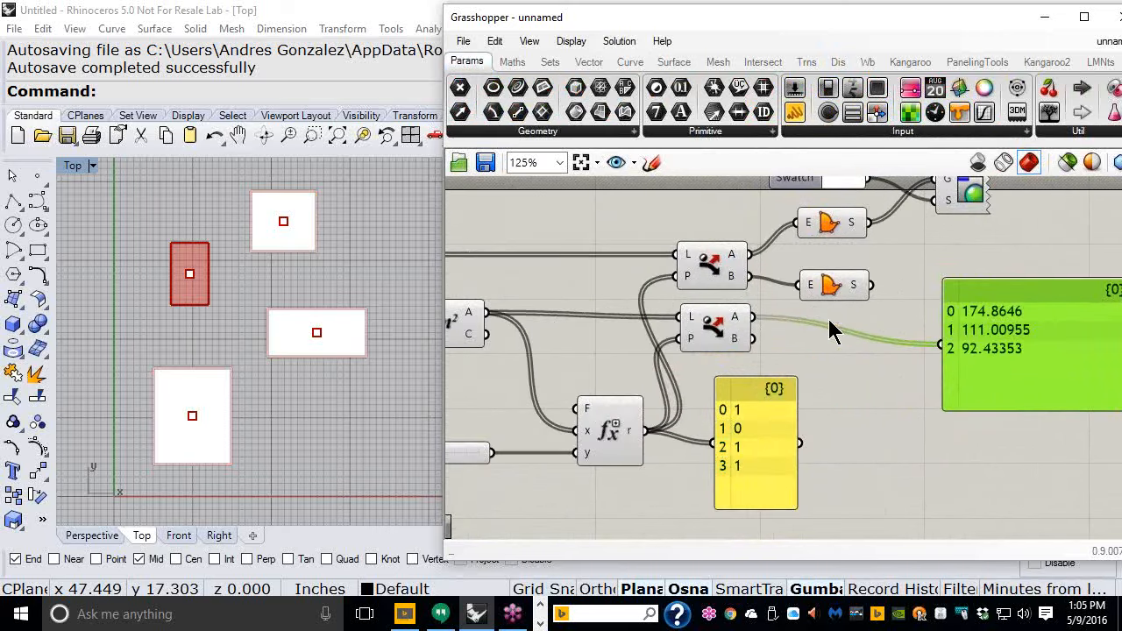
- Widen the Grasshopper window and select each Dispatch component to preview its rectangles
mouse_move(587, 347)
right_down()
mouse_move(635, 351)
mouse_move(605, 346)
right_up()
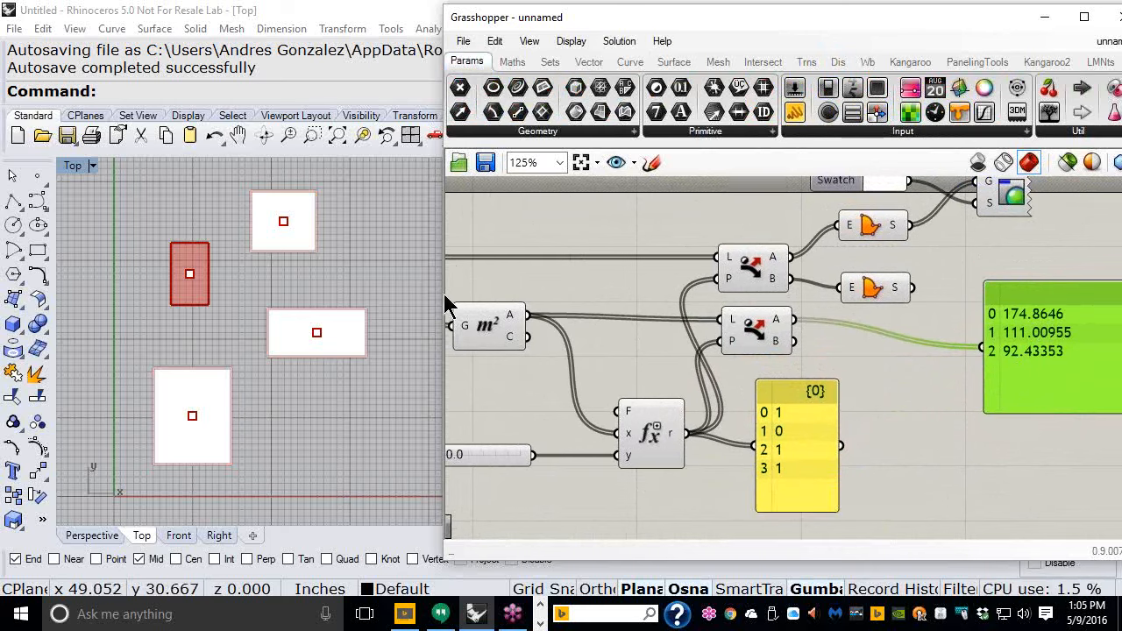
drag(438, 294, 390, 298)
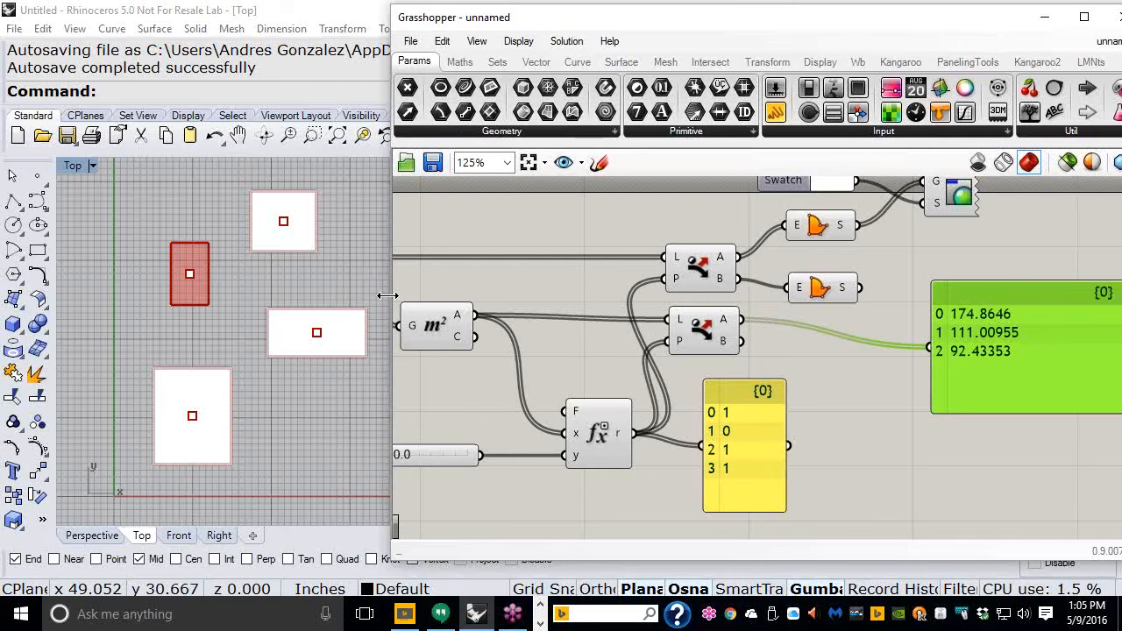
click(743, 292)
drag(740, 283, 741, 283)
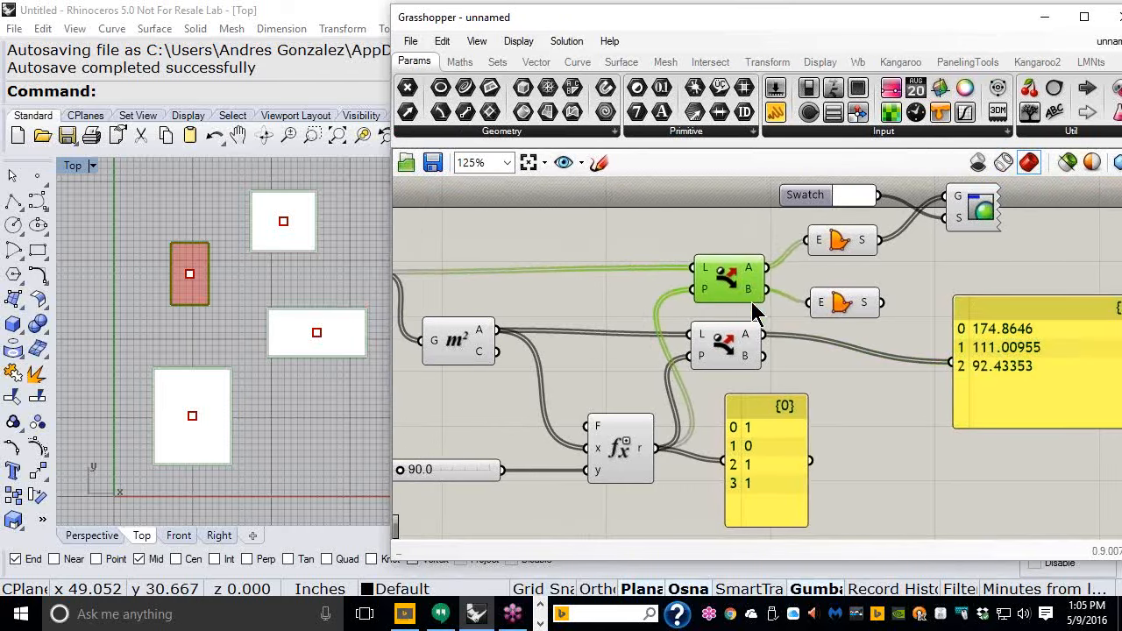
right_drag(743, 292, 721, 286)
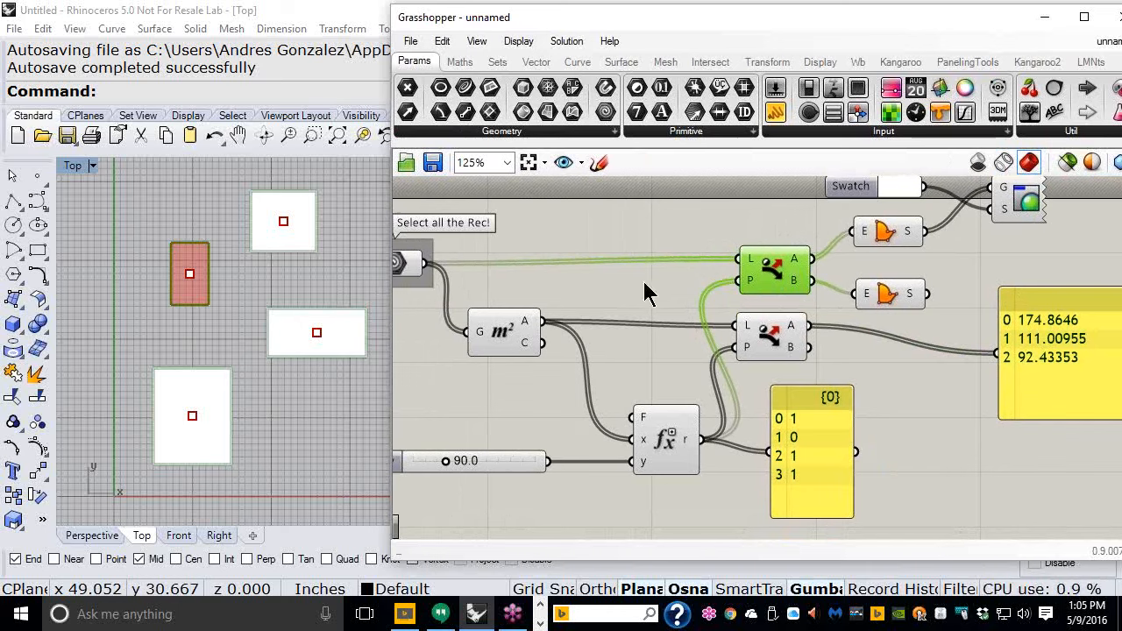
click(769, 343)
drag(773, 348, 771, 346)
click(934, 451)
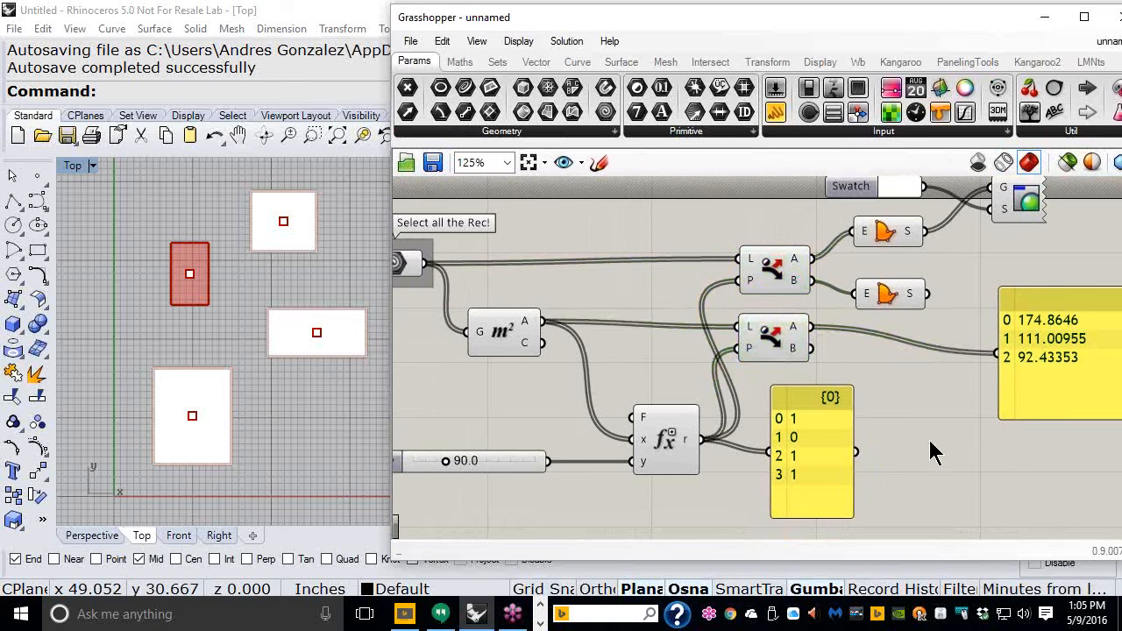
- Reposition the pattern panel closer to the Evaluate component's output
mouse_move(525, 331)
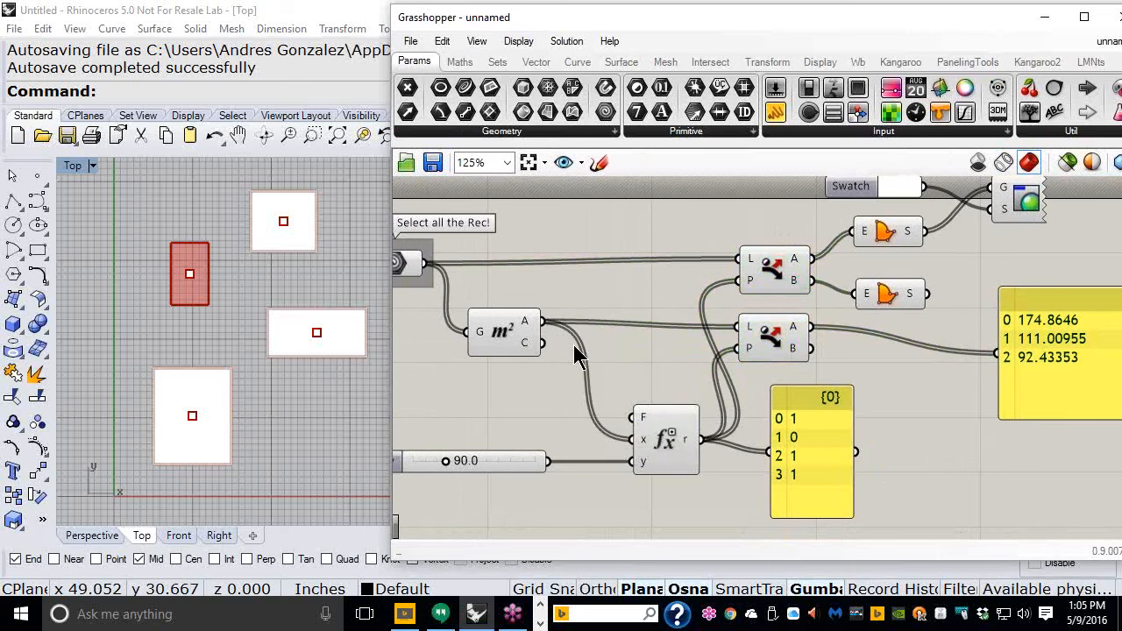
right_drag(658, 444, 701, 391)
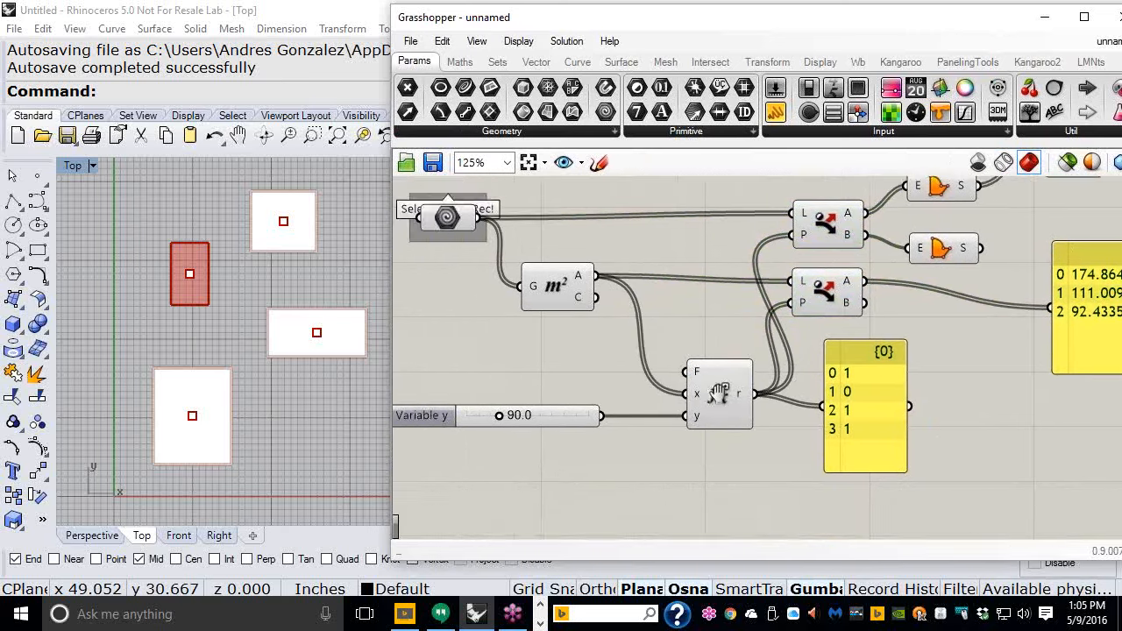
scroll(714, 387, up, 4)
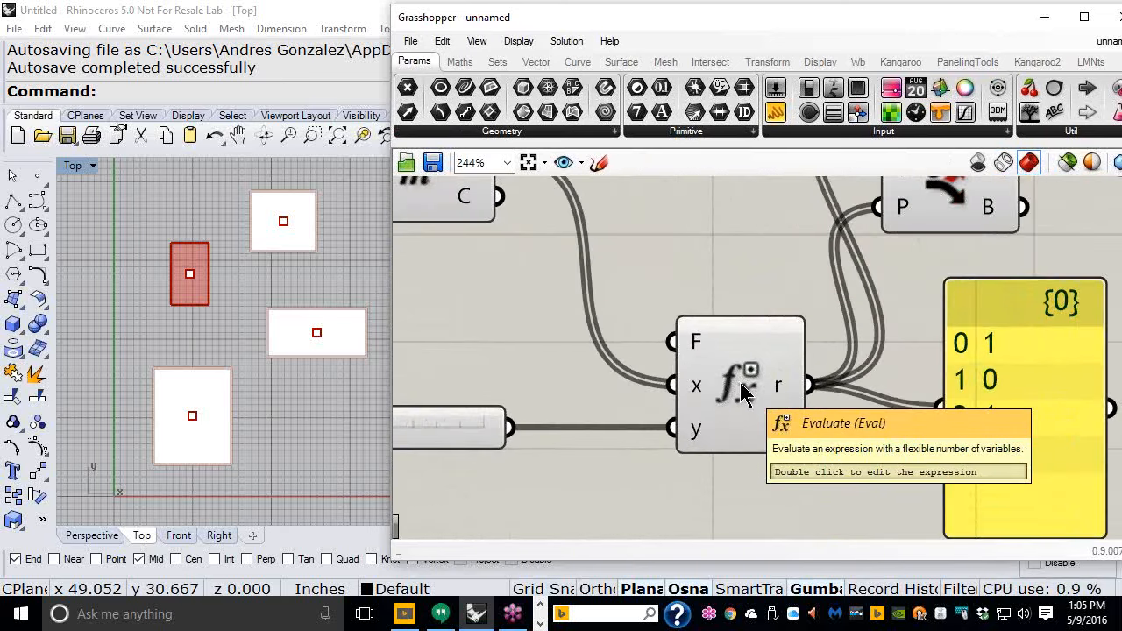
mouse_move(701, 348)
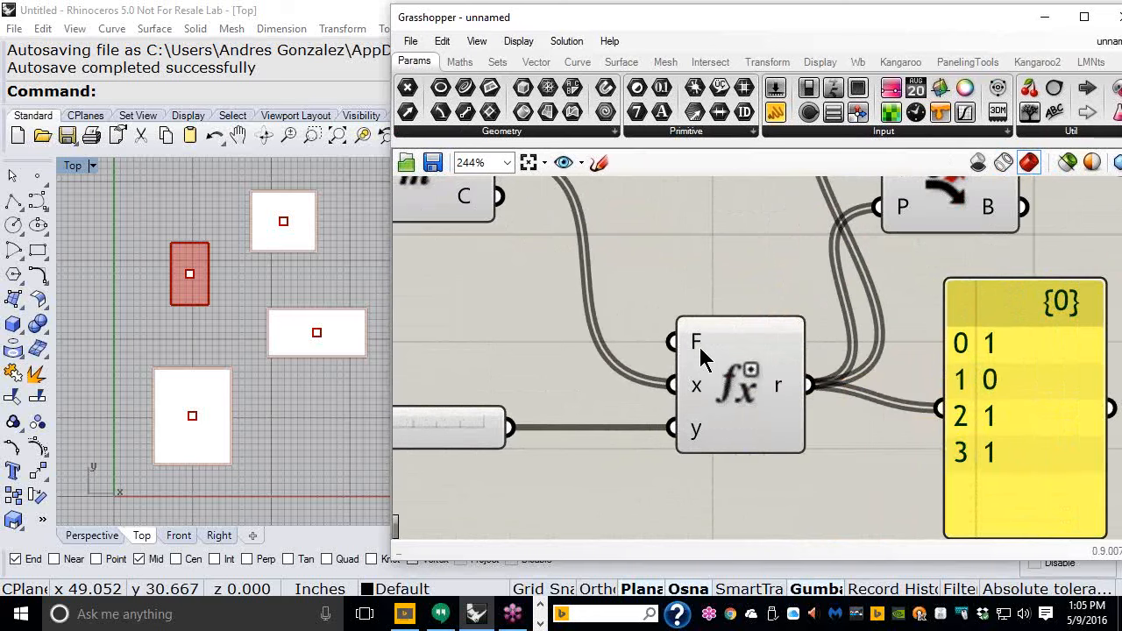
scroll(701, 347, down, 4)
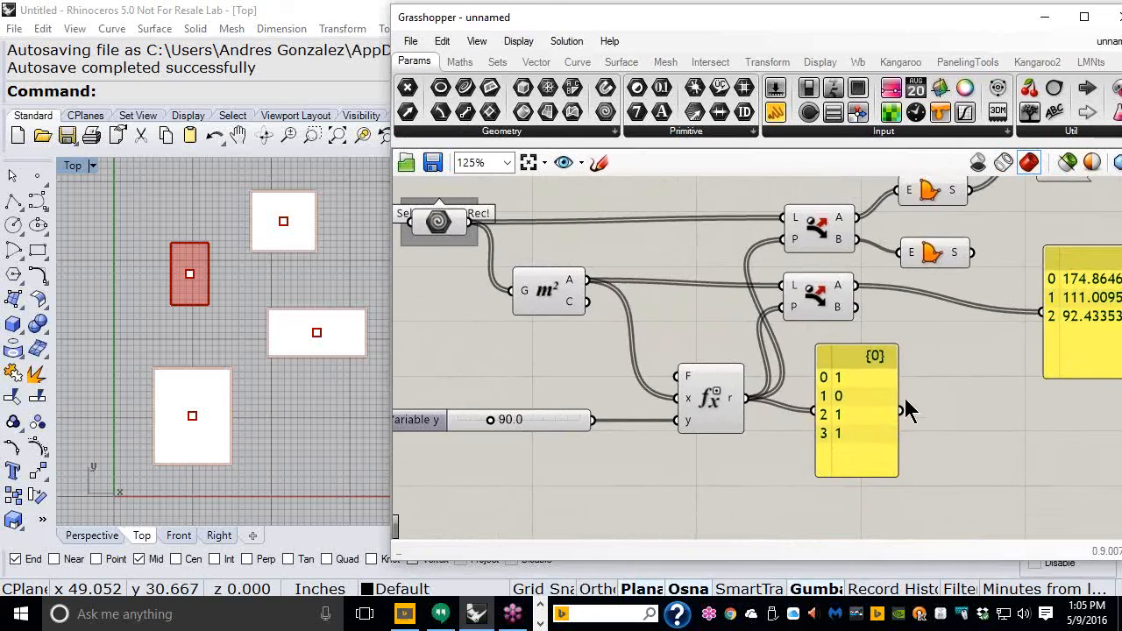
mouse_move(855, 429)
mouse_down()
mouse_move(868, 426)
mouse_move(864, 414)
mouse_up()
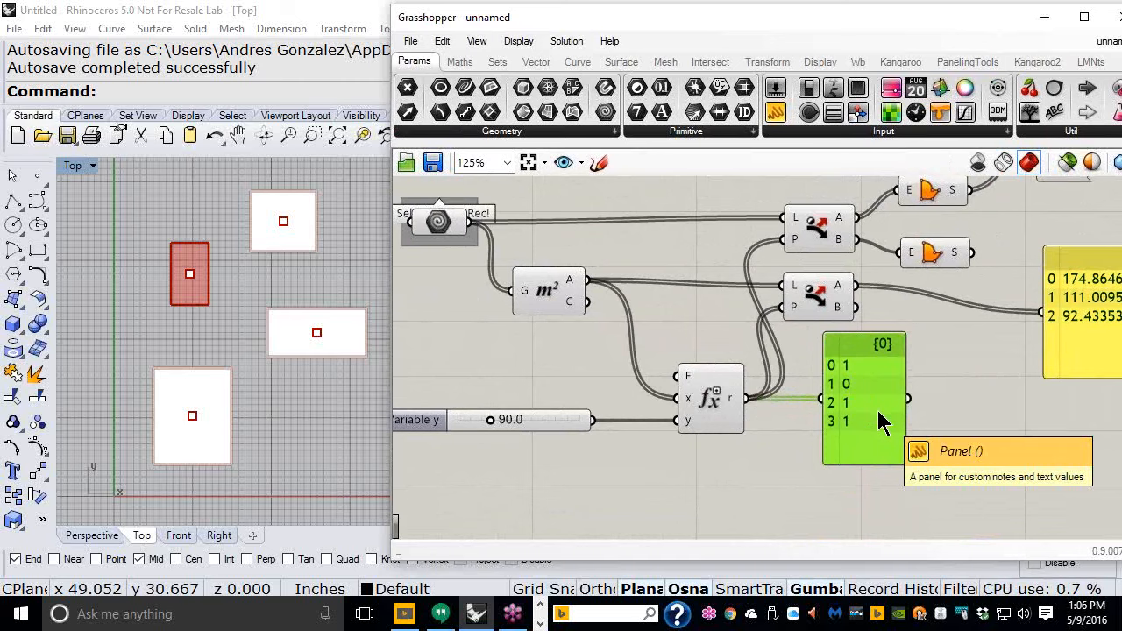
drag(859, 430, 837, 435)
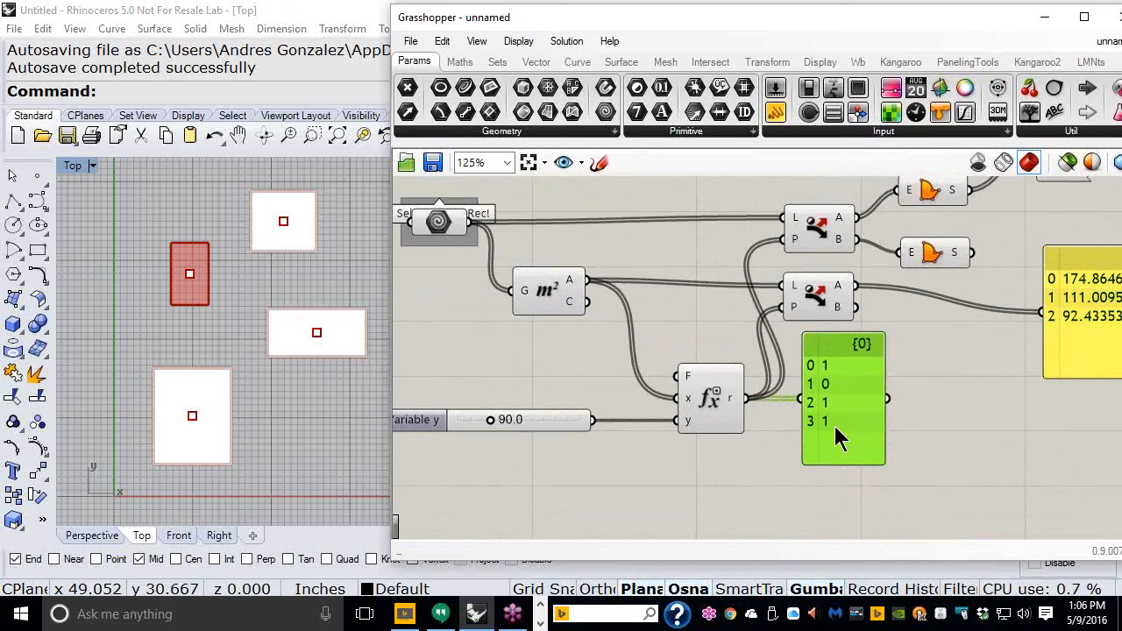
scroll(662, 351, down, 3)
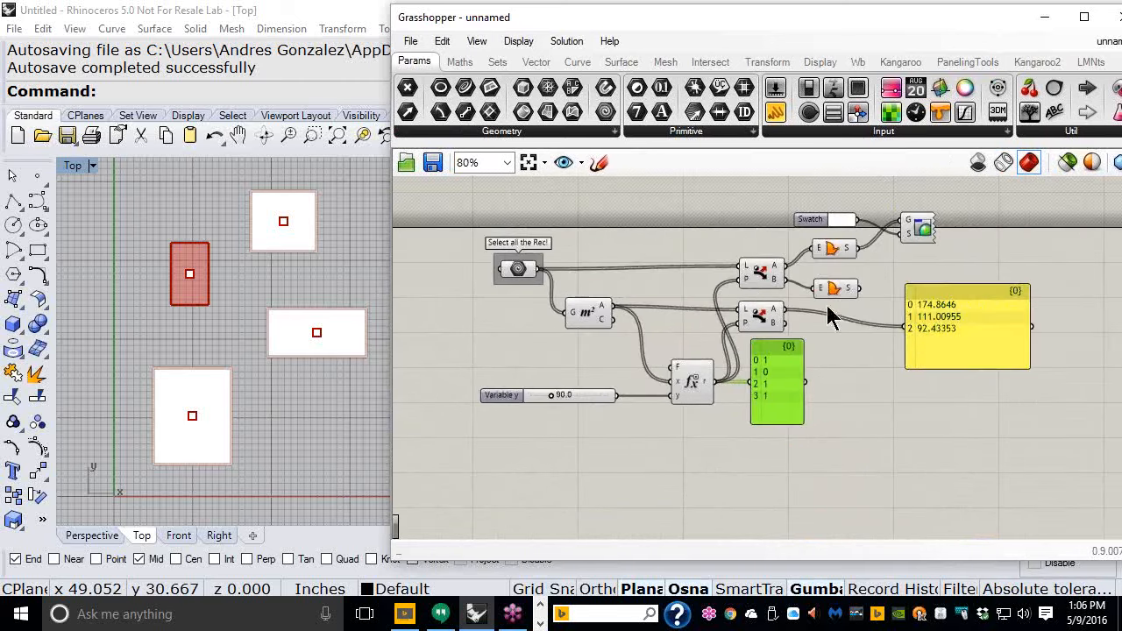
scroll(752, 293, up, 3)
right_drag(829, 306, 862, 243)
- Add a Dispatch component fed by the Area centroids as L and the Evaluate result as pattern P
click(497, 61)
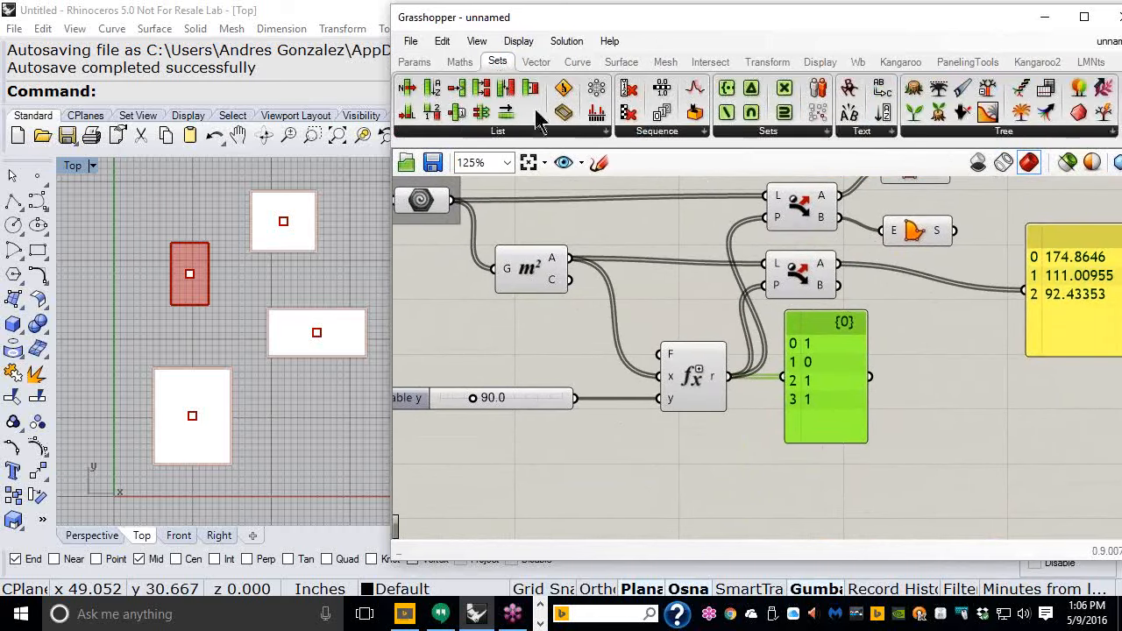
click(537, 133)
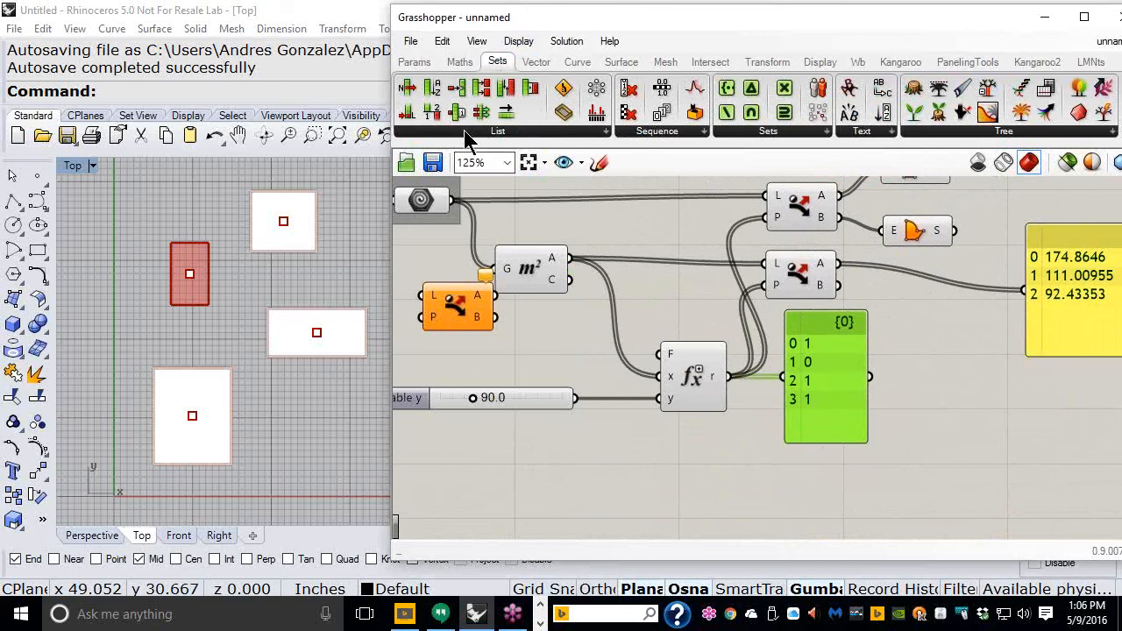
click(465, 132)
drag(432, 310, 452, 303)
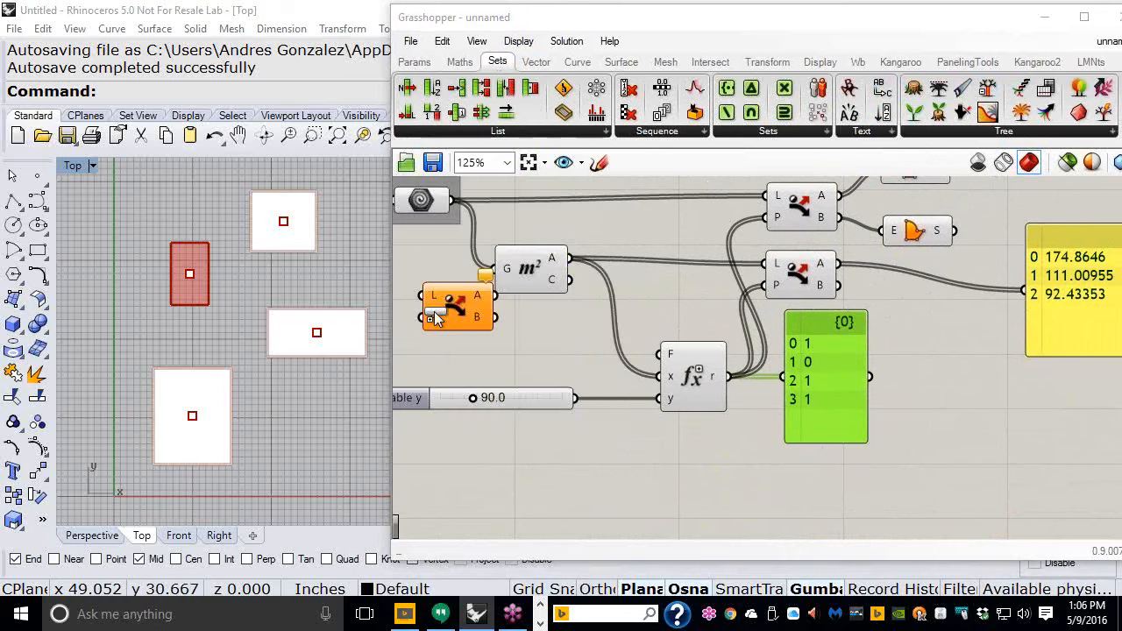
drag(809, 504, 812, 500)
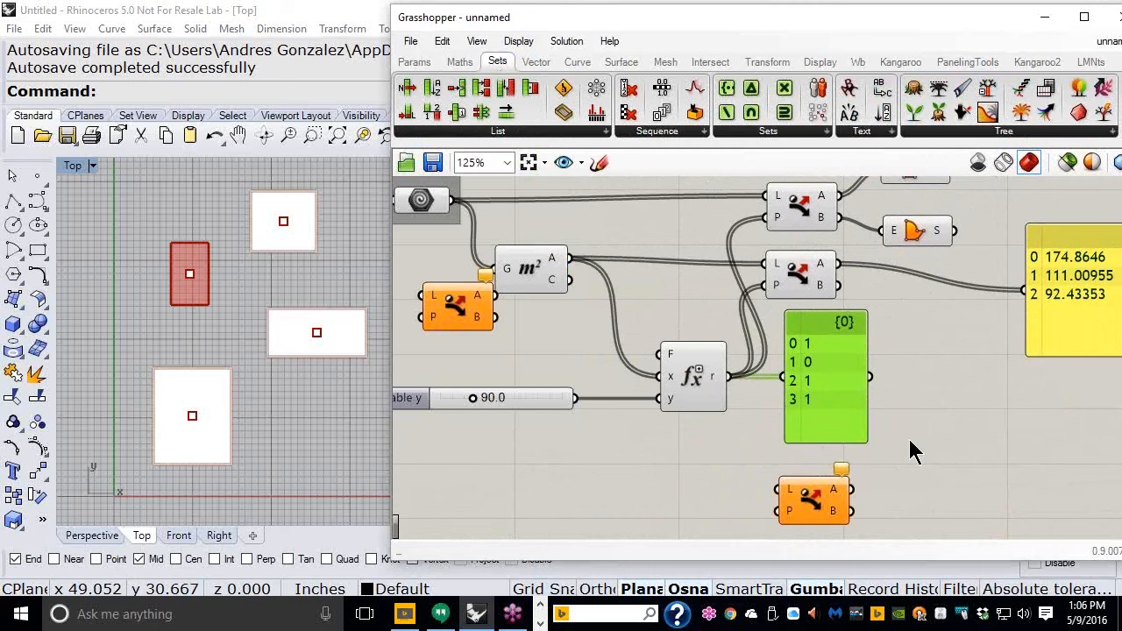
right_drag(868, 430, 904, 424)
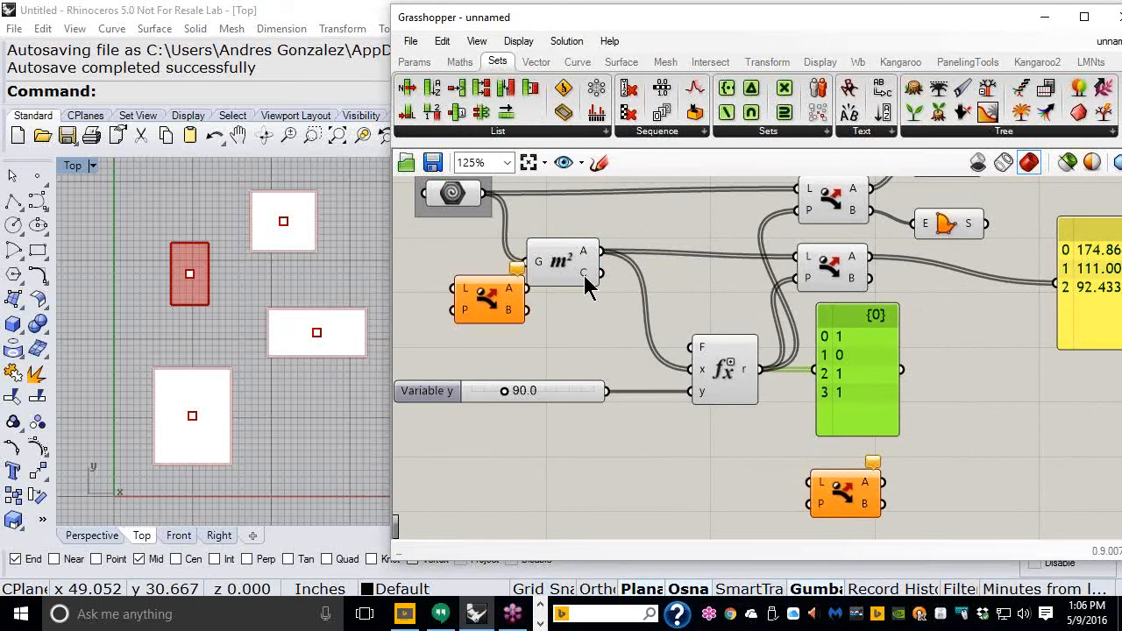
drag(603, 273, 798, 490)
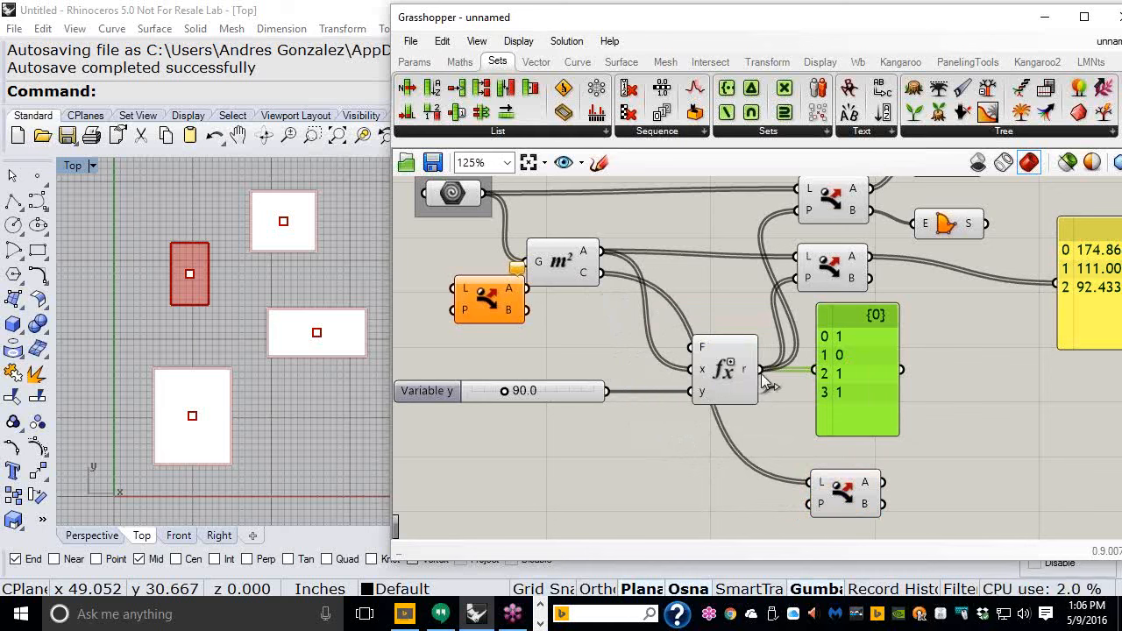
drag(762, 375, 773, 517)
drag(793, 510, 790, 510)
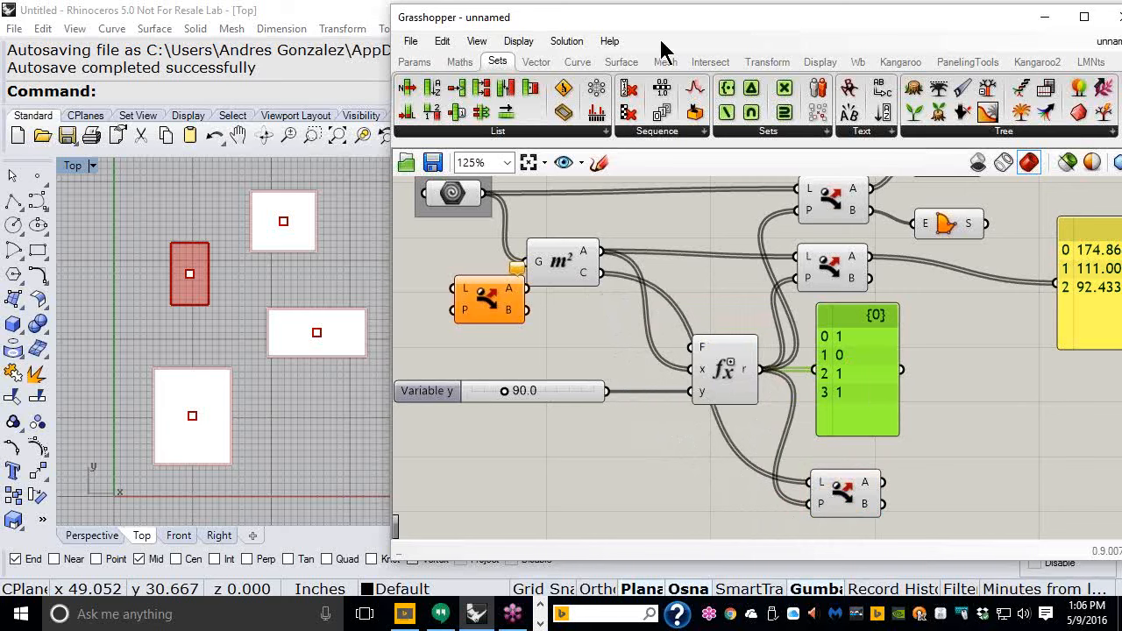
- Add a Sphere component and connect the new Dispatch's A output to its base B input
click(620, 62)
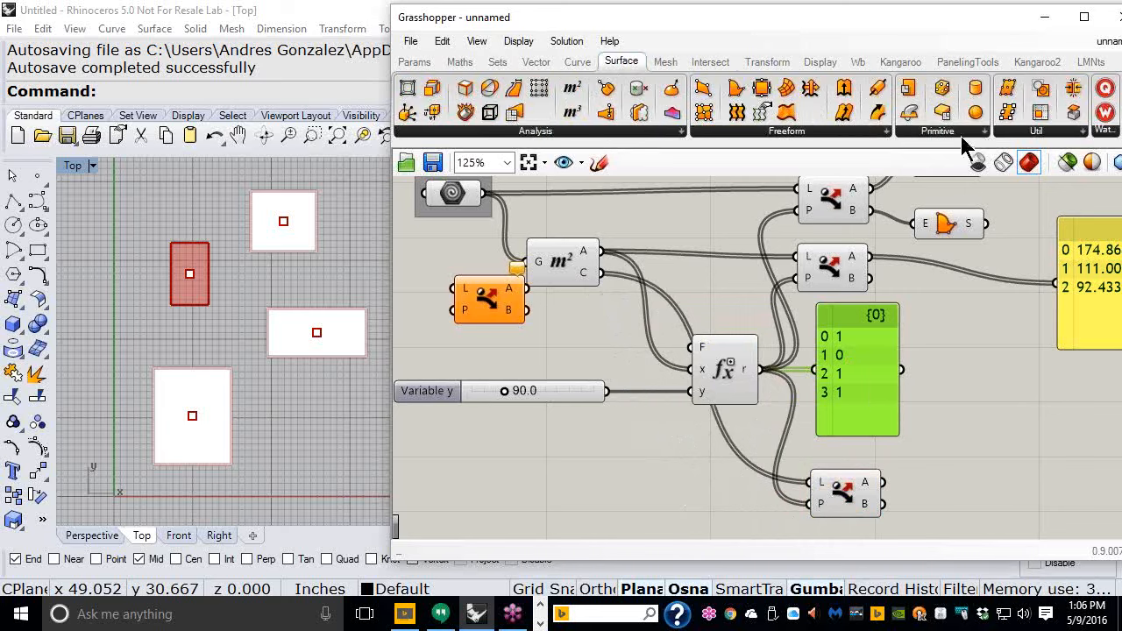
drag(975, 113, 961, 455)
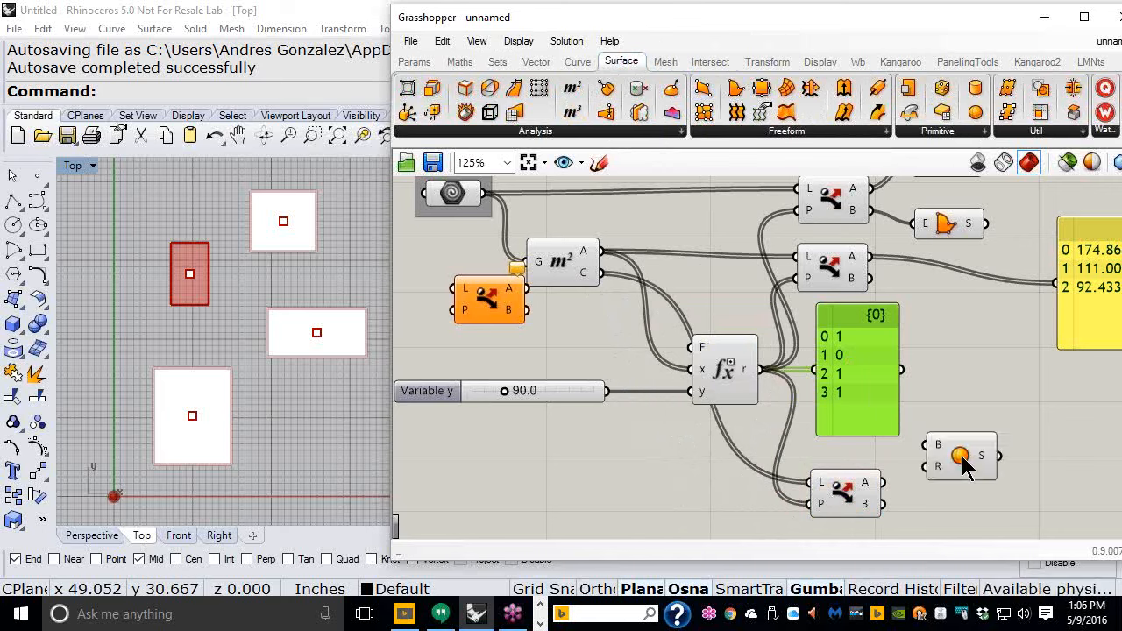
drag(886, 483, 927, 445)
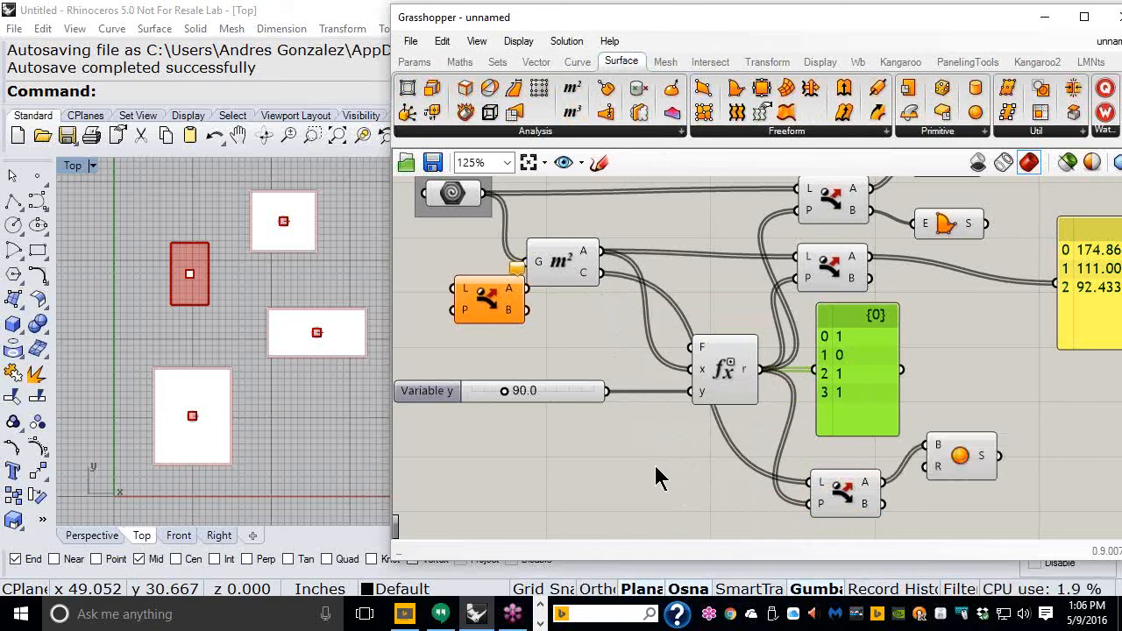
click(970, 473)
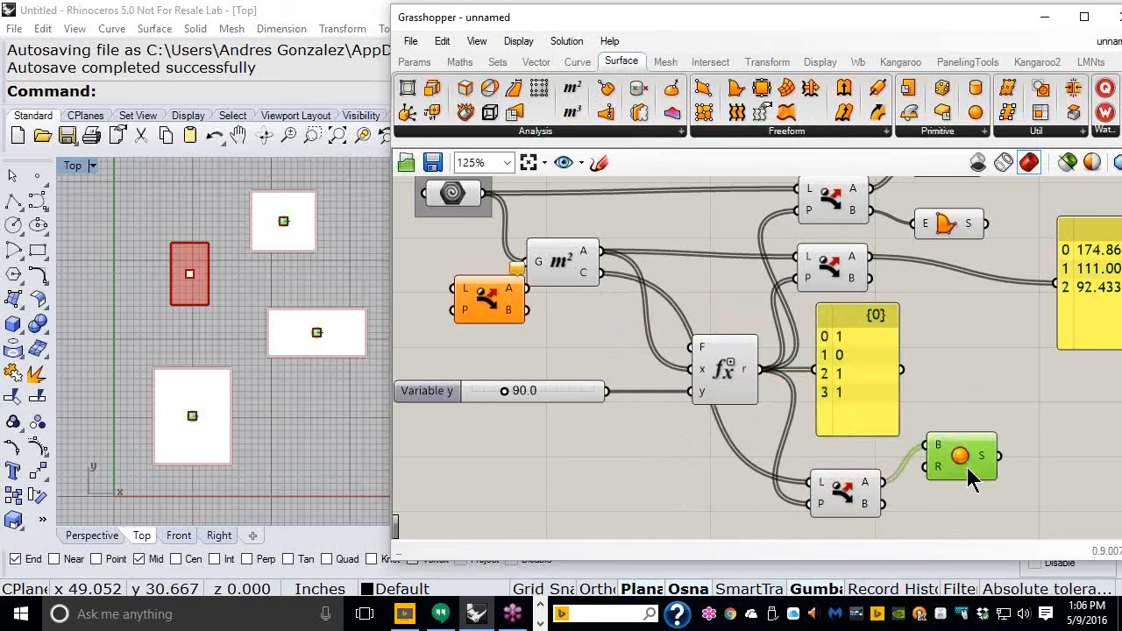
- Set the area threshold slider to 162.4
drag(503, 394, 562, 400)
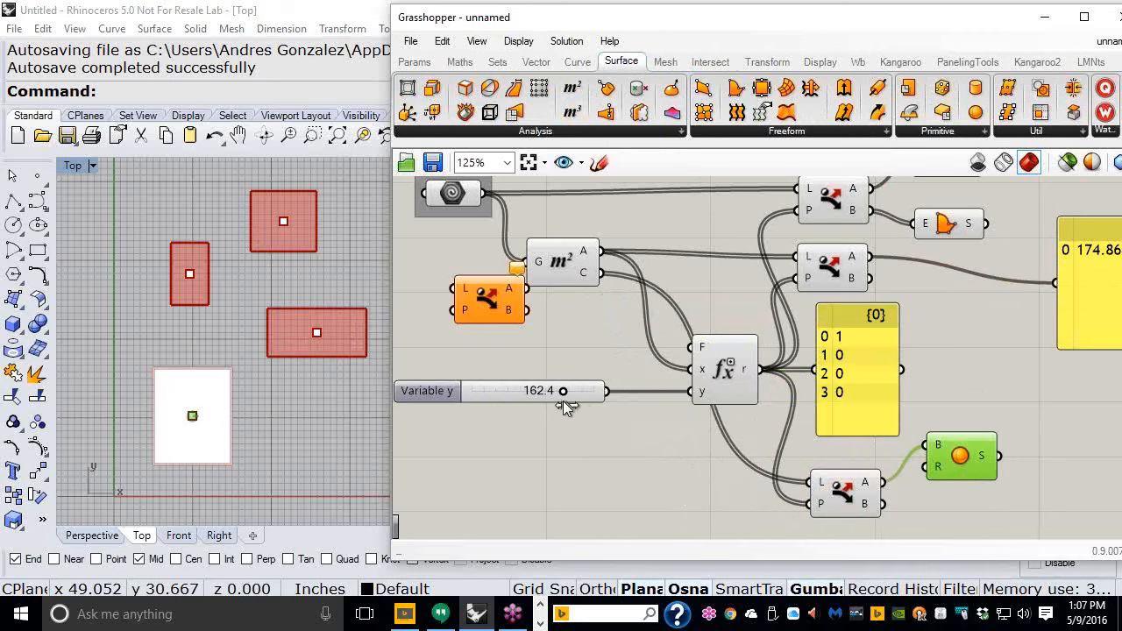
click(561, 486)
- Add a number slider with value 2.0 and connect it to the Sphere's radius R input
right_drag(857, 308, 841, 359)
scroll(842, 360, down, 2)
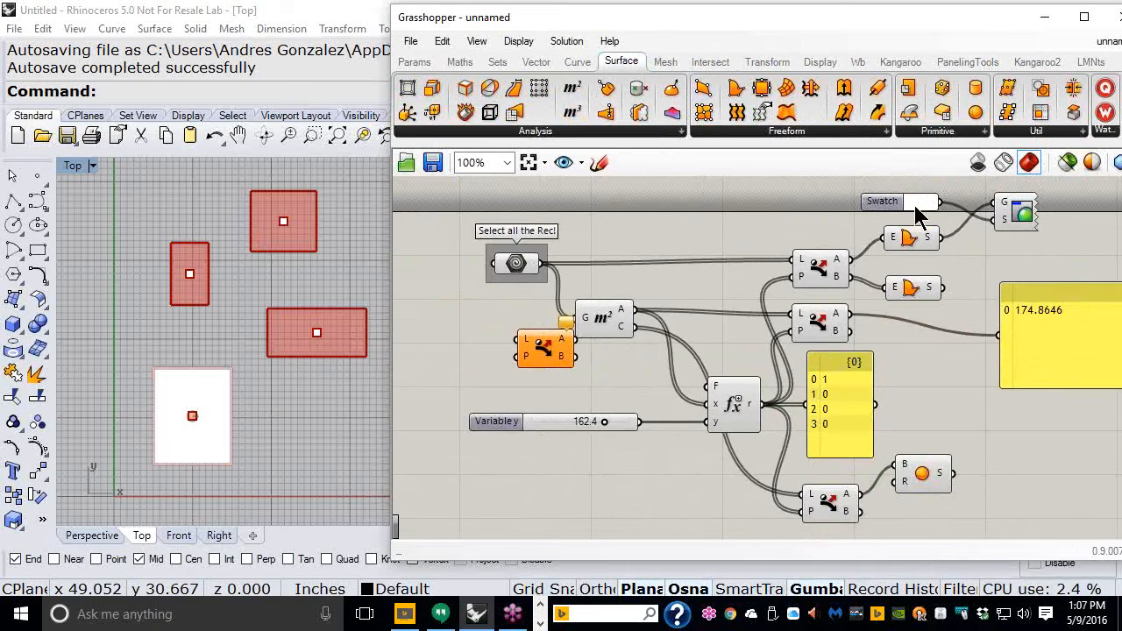
click(925, 478)
right_drag(924, 476, 939, 398)
double_click(853, 476)
text(2.0)
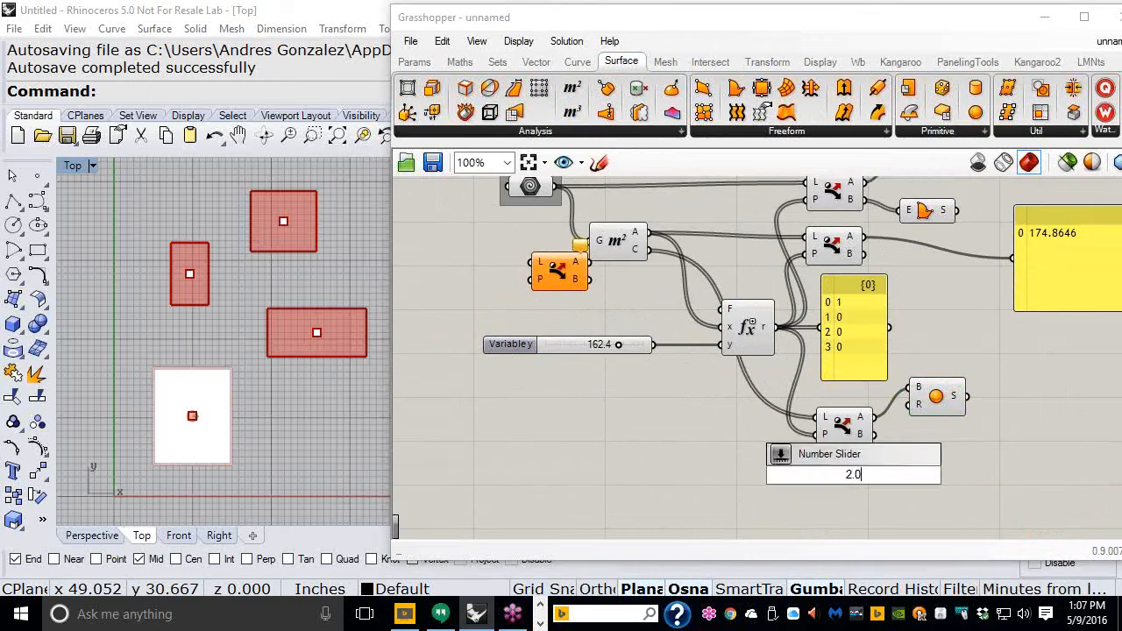
key(Return)
drag(887, 482, 849, 472)
drag(895, 443, 910, 404)
click(821, 501)
right_drag(675, 396, 642, 452)
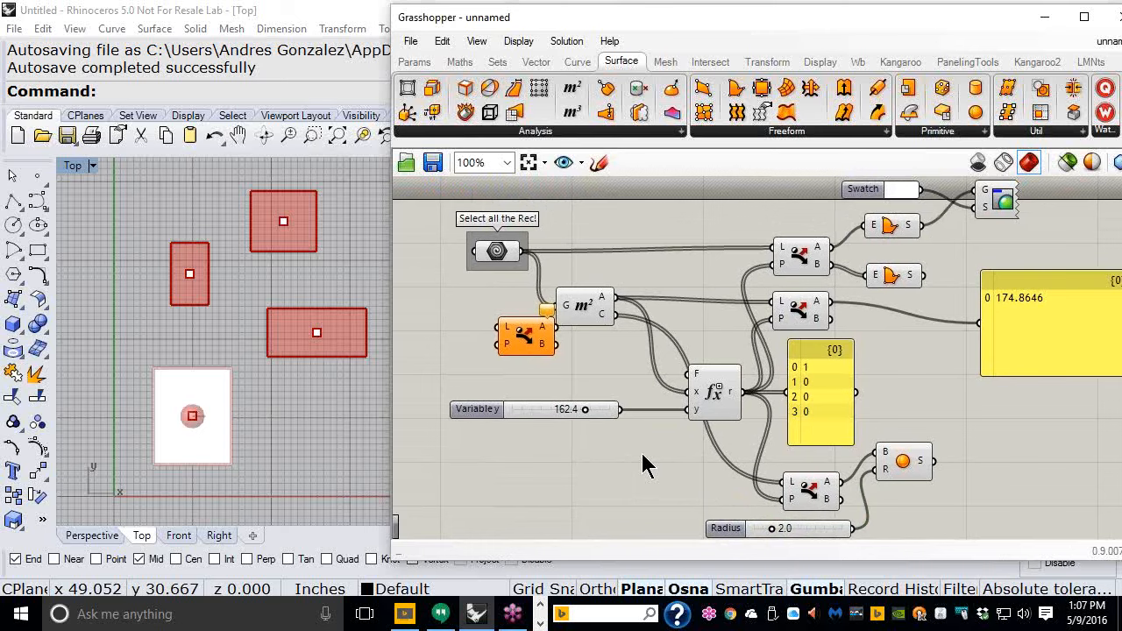
mouse_move(824, 396)
mouse_down()
mouse_move(852, 390)
mouse_move(841, 394)
mouse_up()
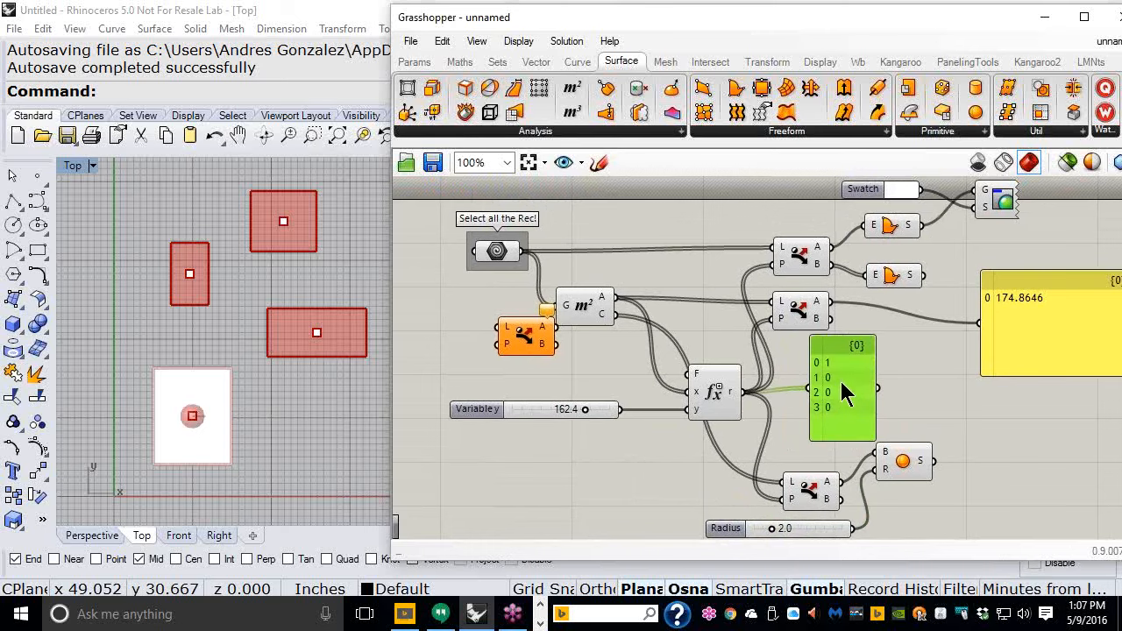
scroll(841, 395, up, 5)
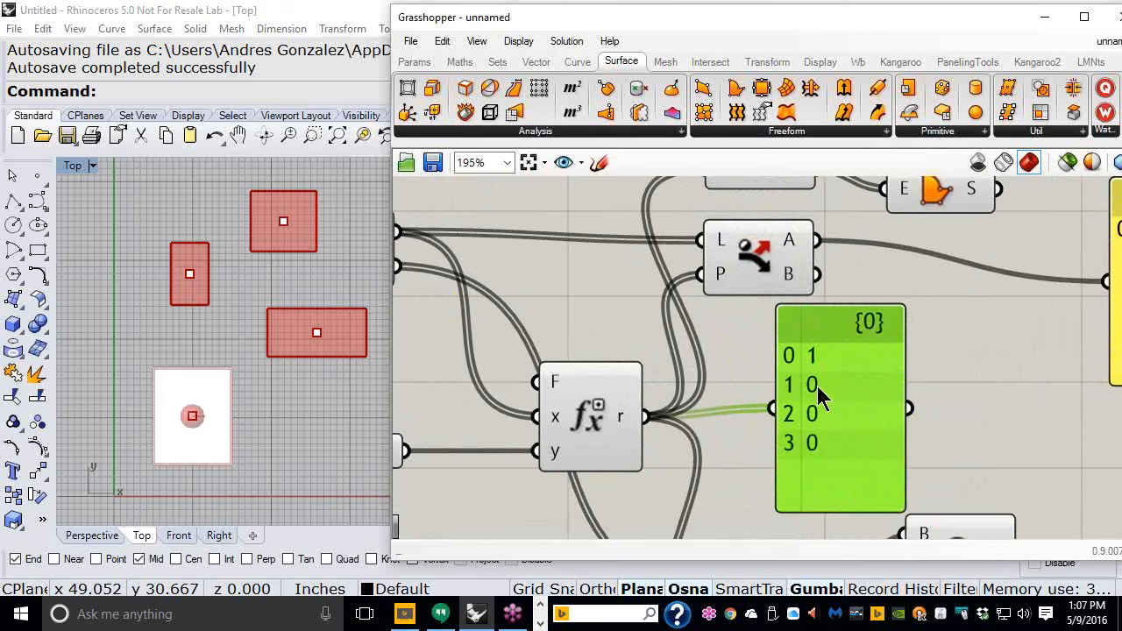
scroll(830, 351, down, 2)
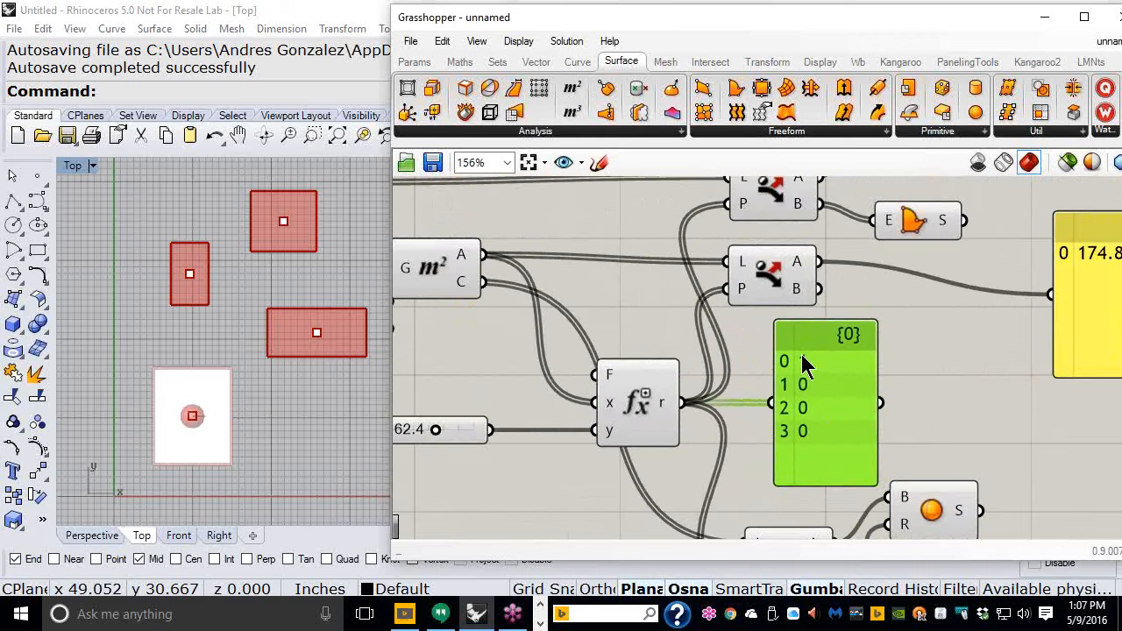
scroll(759, 265, down, 2)
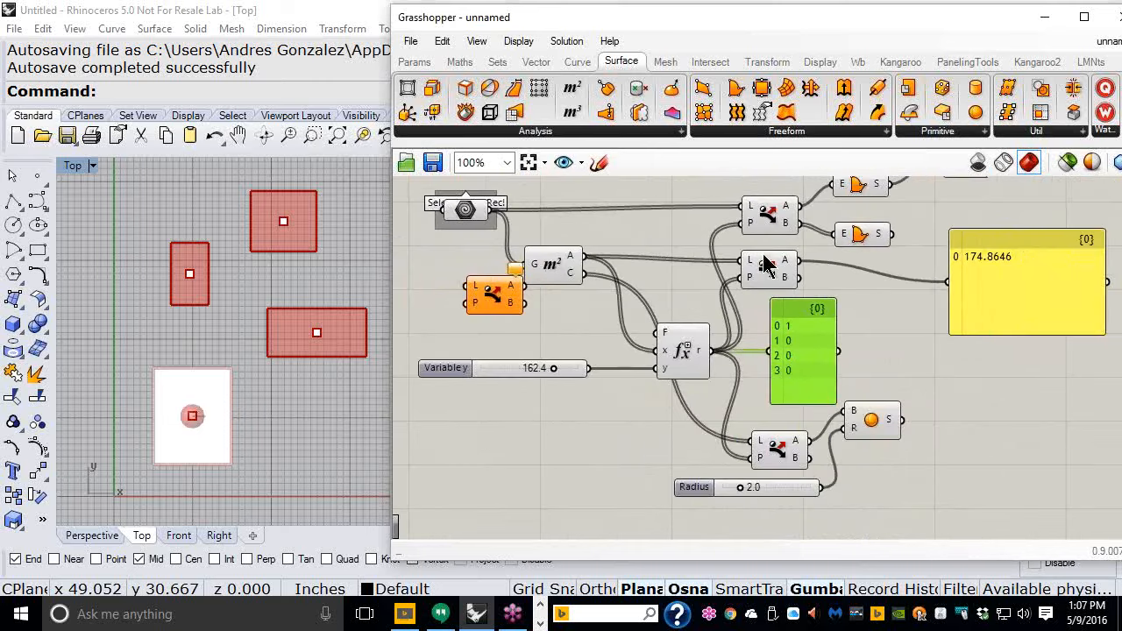
scroll(778, 446, up, 1)
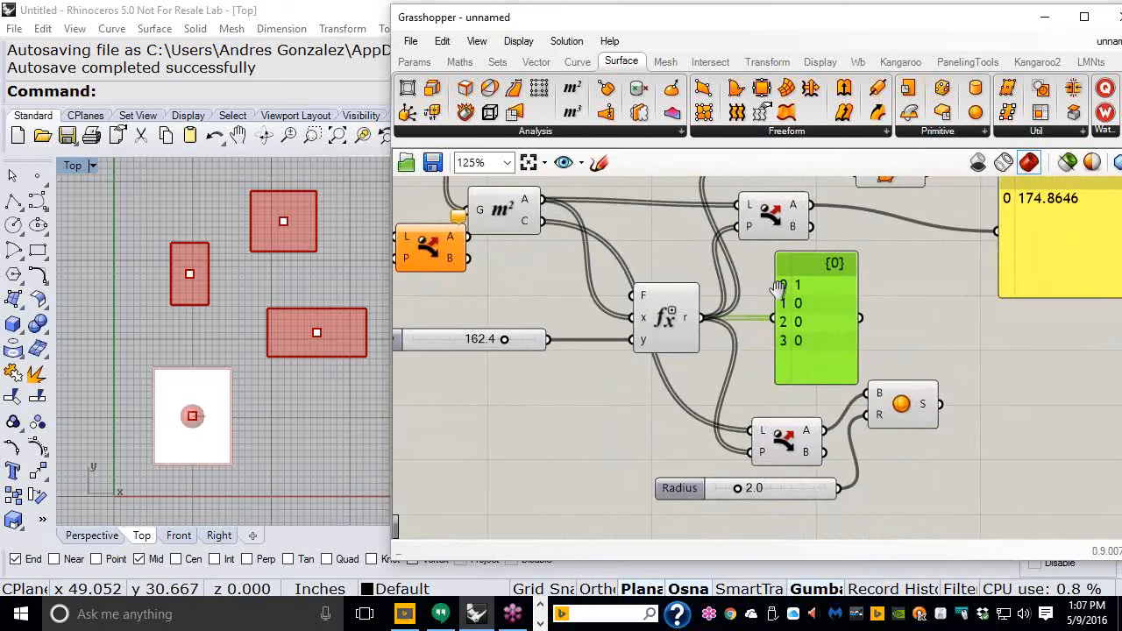
scroll(777, 447, down, 1)
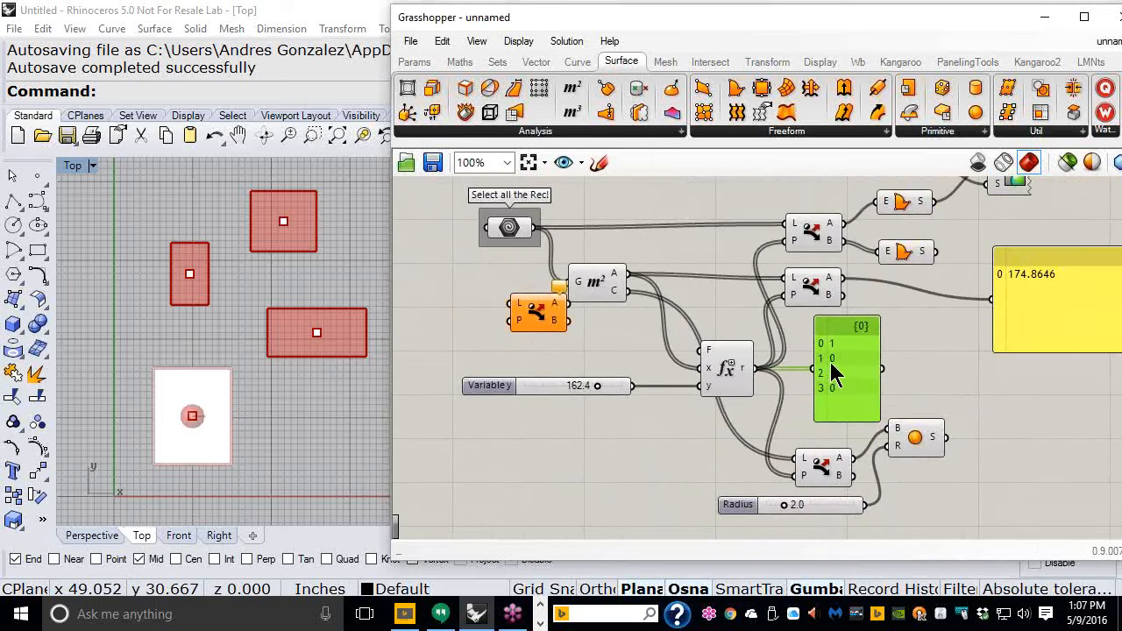
drag(512, 229, 510, 224)
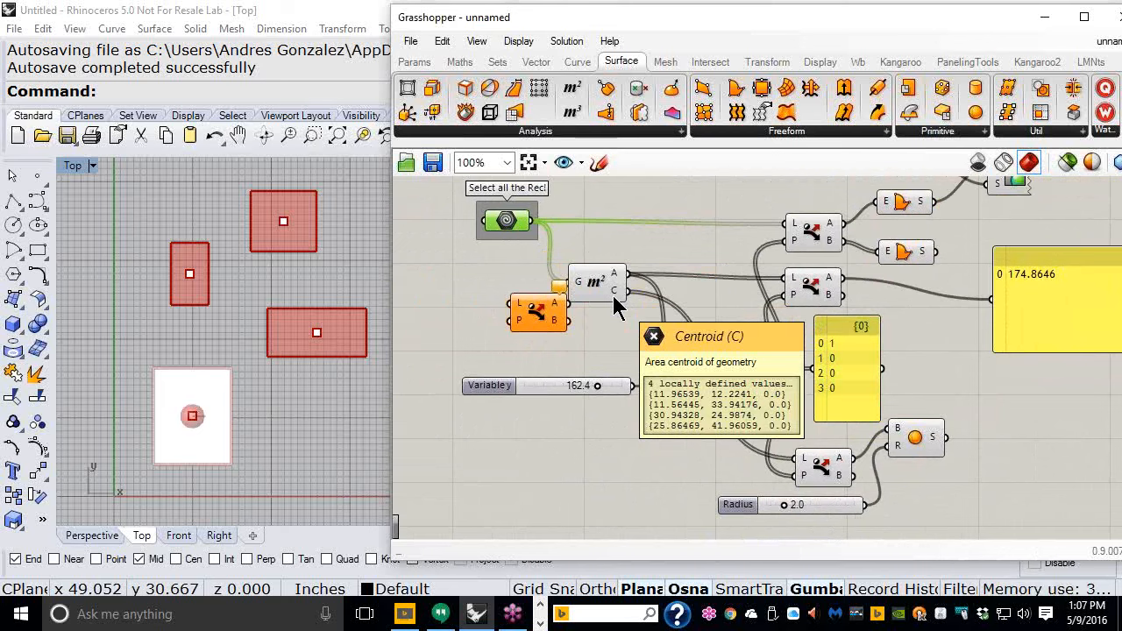
- Delete the unconnected Dispatch component beside the Area component
drag(543, 323, 519, 344)
key(Delete)
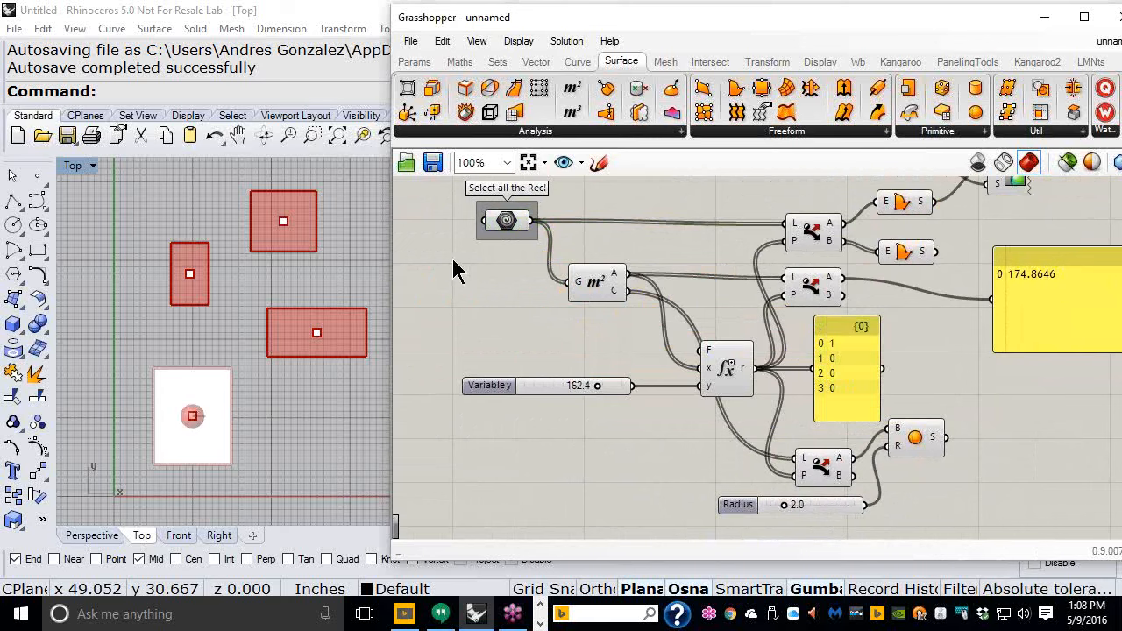
- Internalise the referenced rectangles in the Geometry parameter
right_click(504, 226)
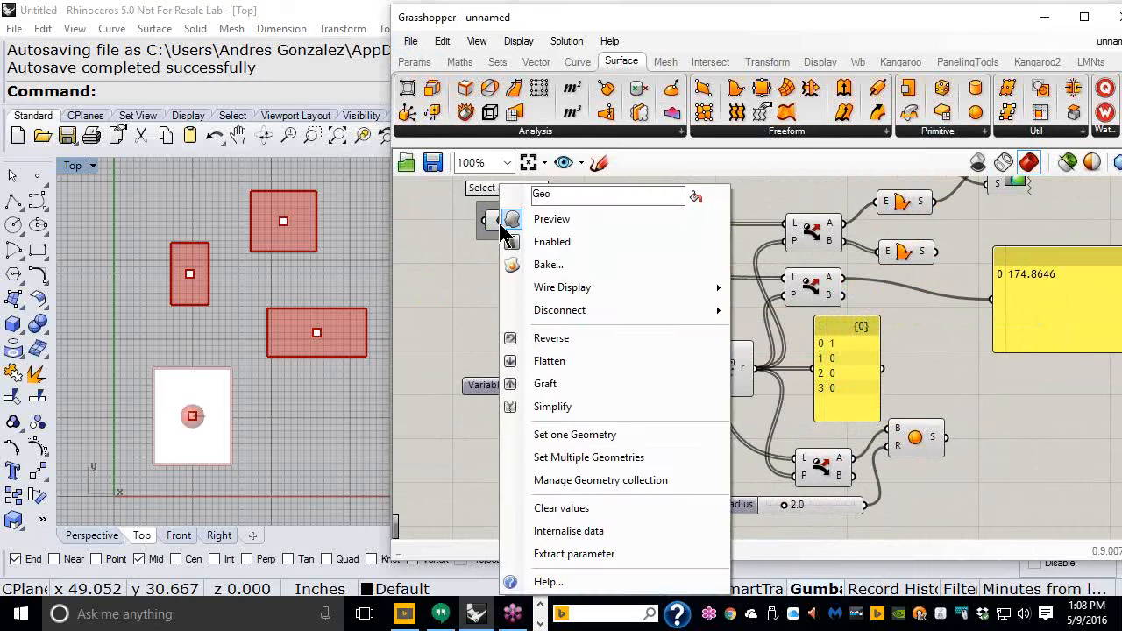
click(552, 531)
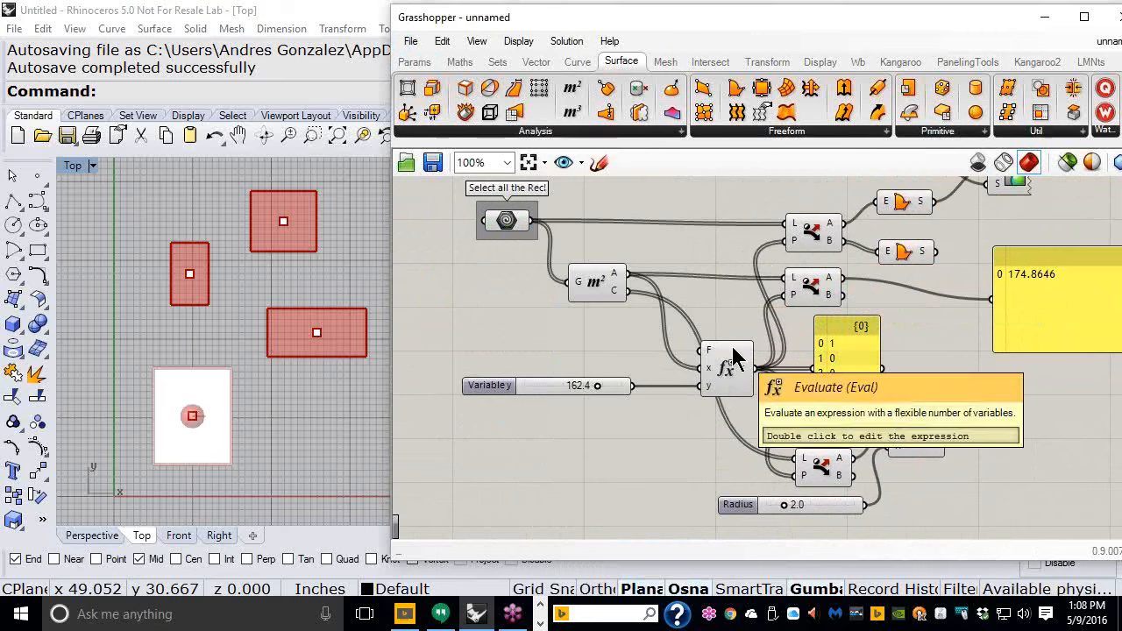
- Save the Grasshopper definition as 002_Dispatch_Area
click(410, 44)
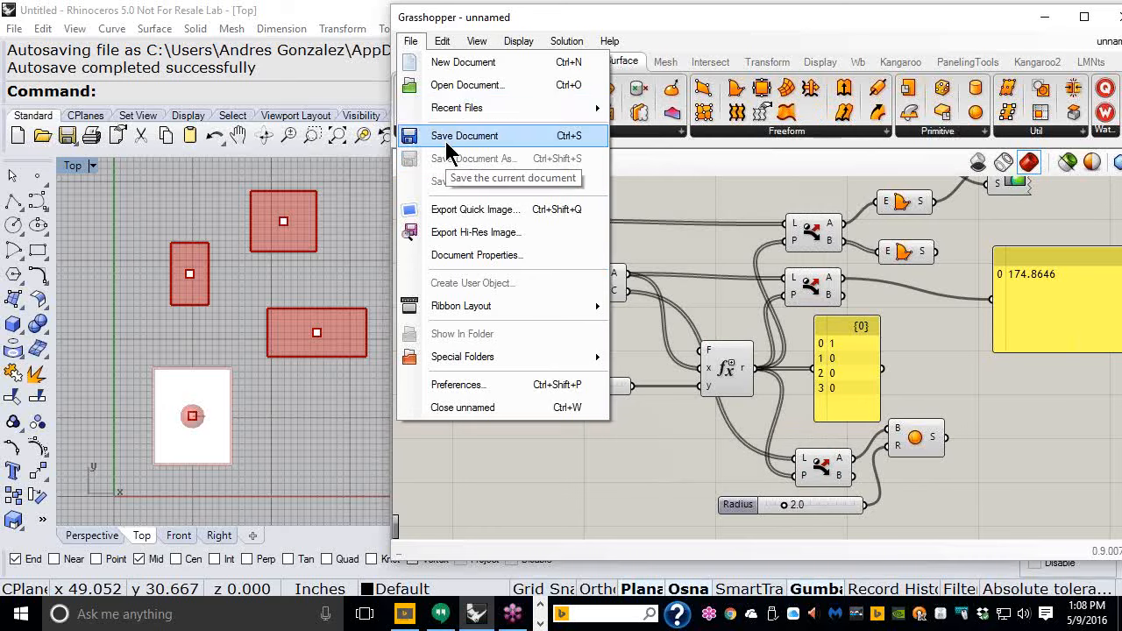
click(447, 139)
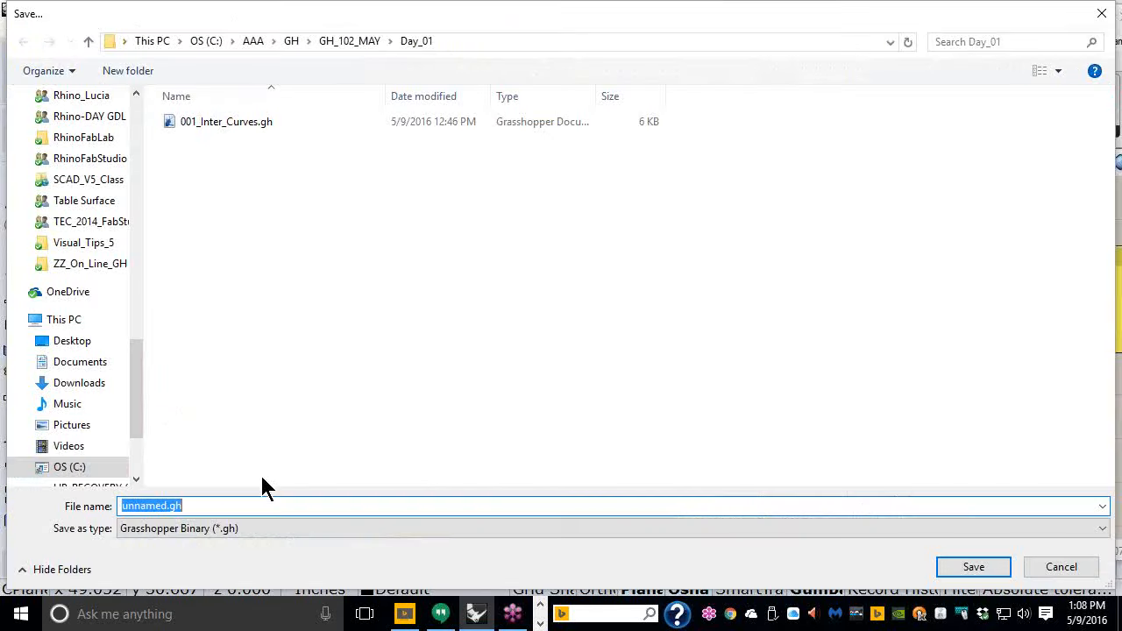
text(002_Disp)
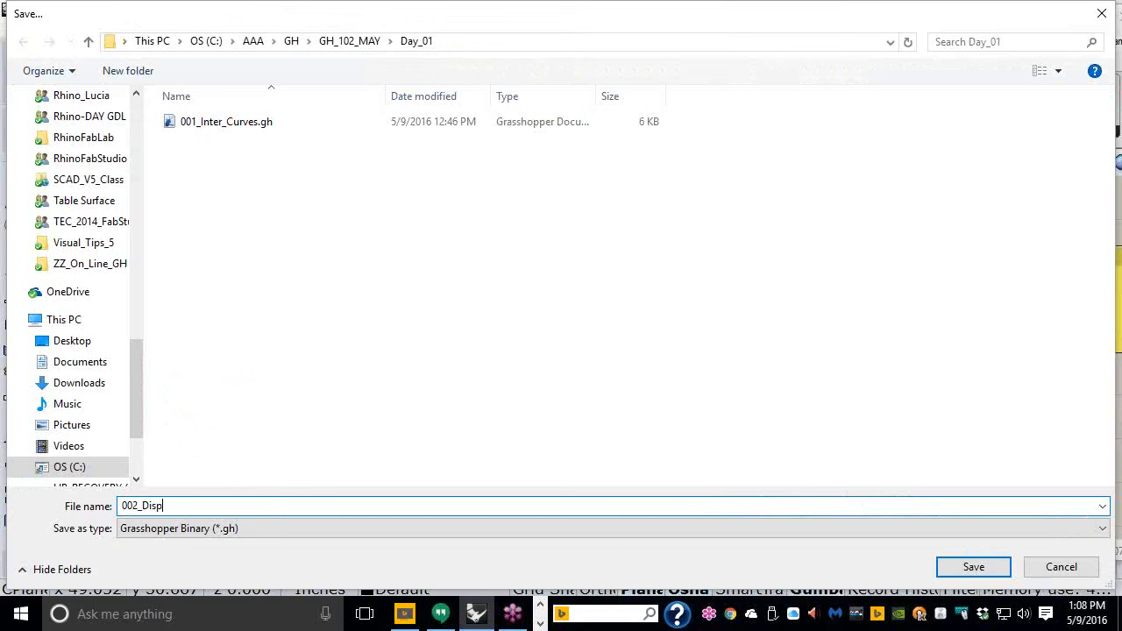
text(atch_Arre)
key(BackSpace)
key(BackSpace)
text(ea)
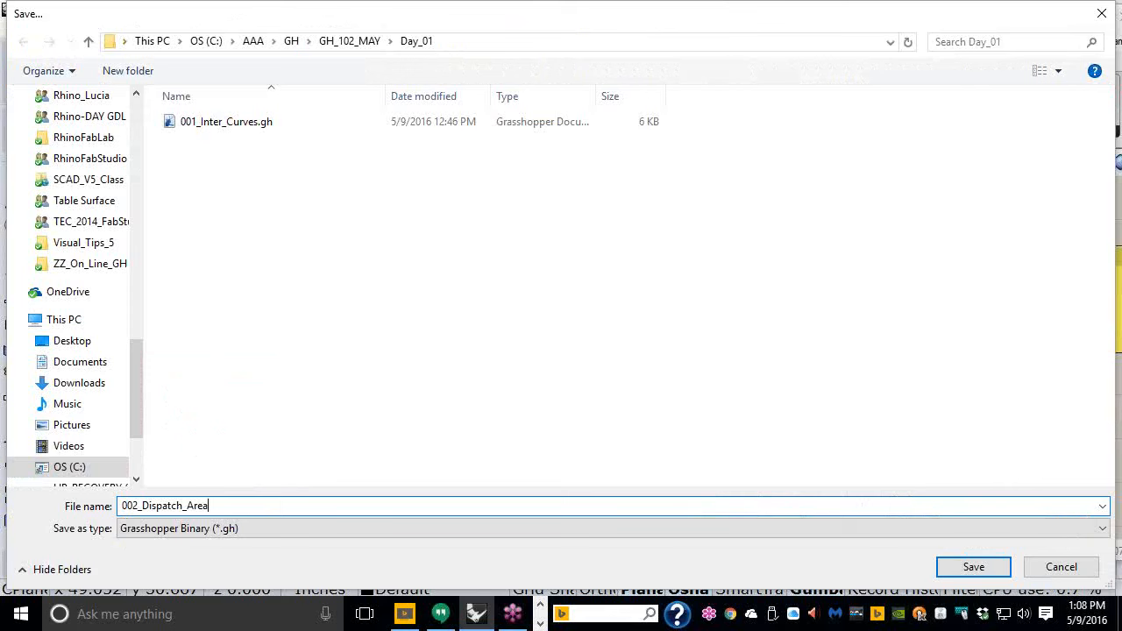
click(973, 567)
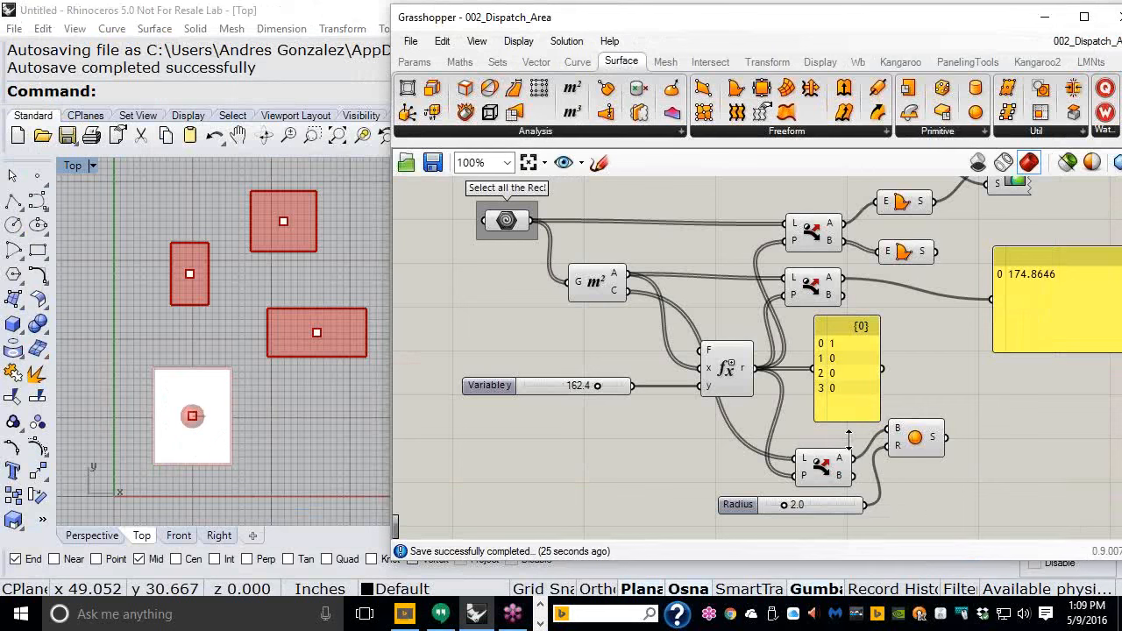
- Close the 002_Dispatch_Area definition and create a new blank Grasshopper document
scroll(740, 376, down, 2)
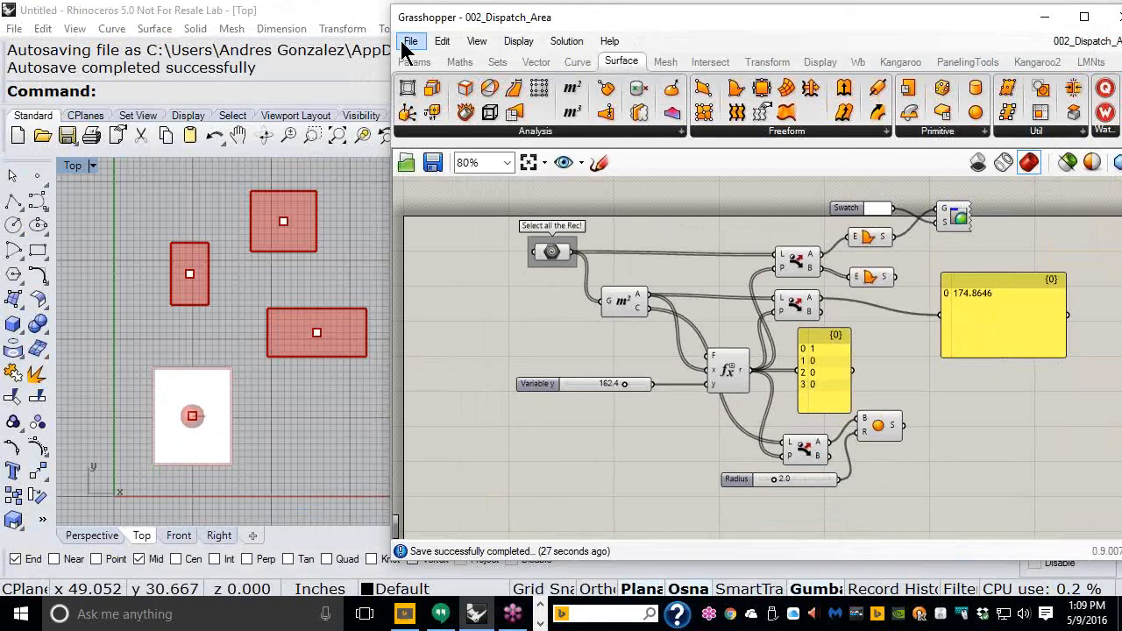
click(408, 43)
click(457, 417)
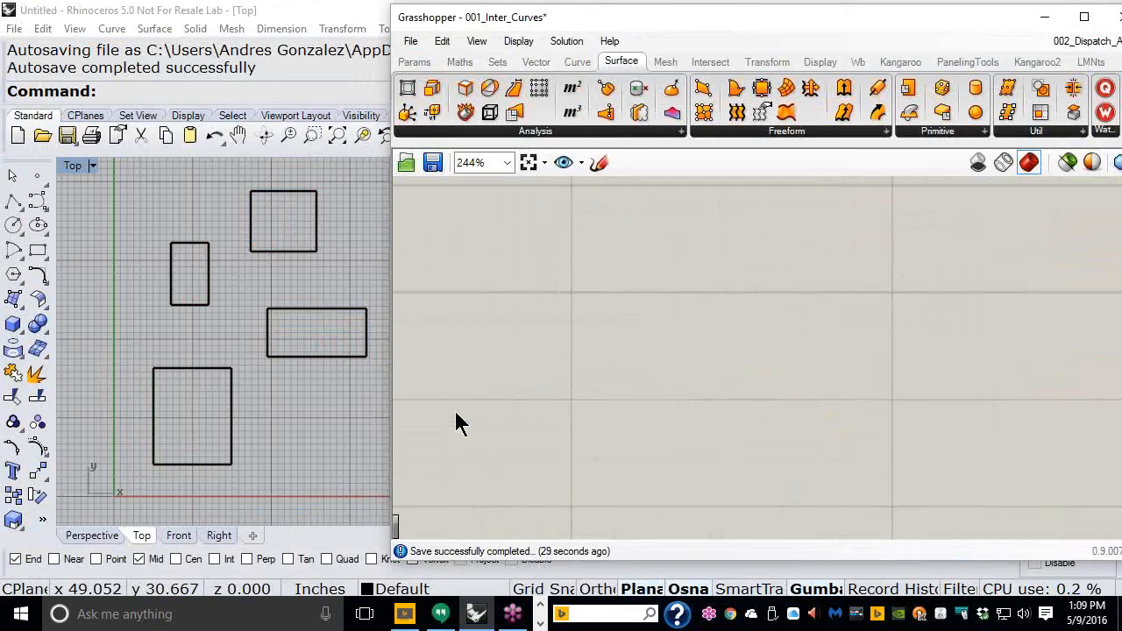
click(408, 44)
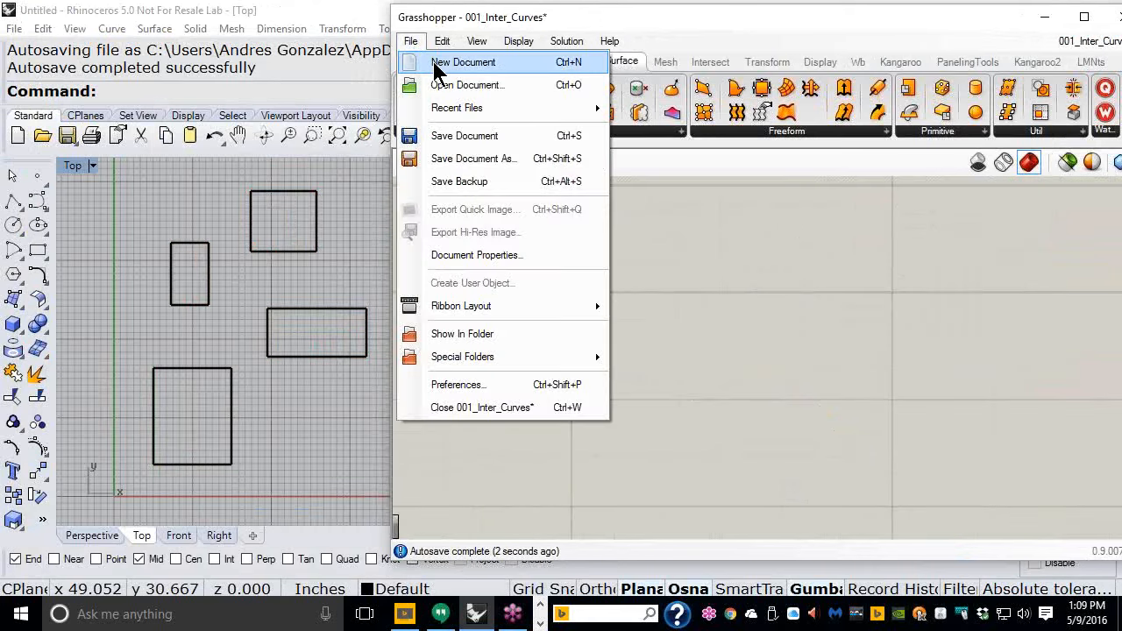
click(433, 62)
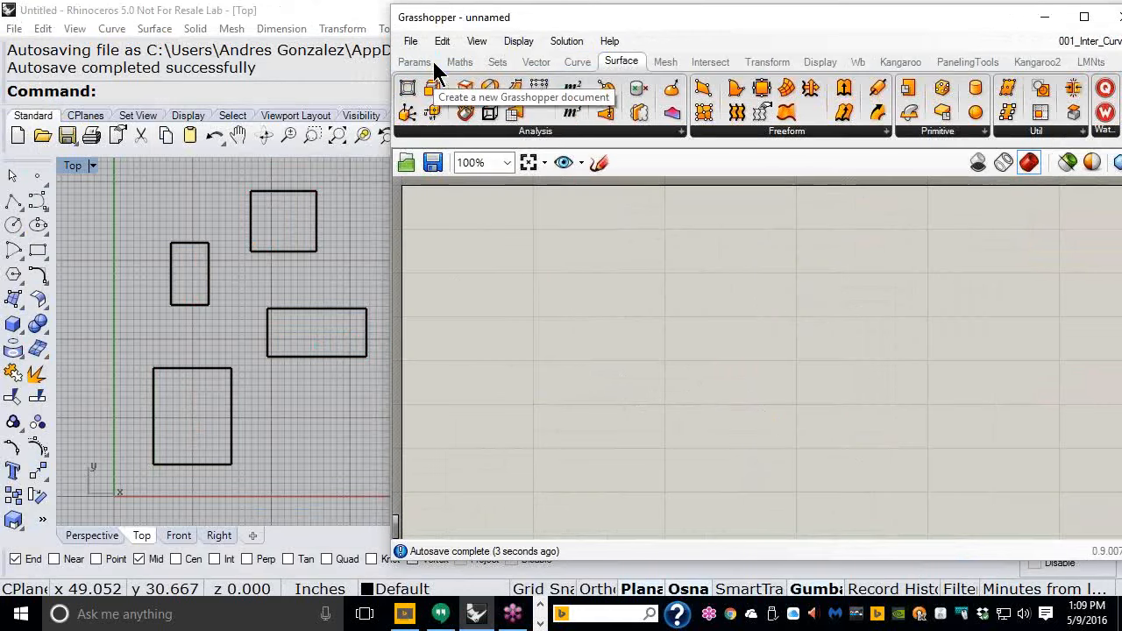
- Select all four rectangles in the Rhino viewport and delete them
click(203, 274)
key(ctrl+a)
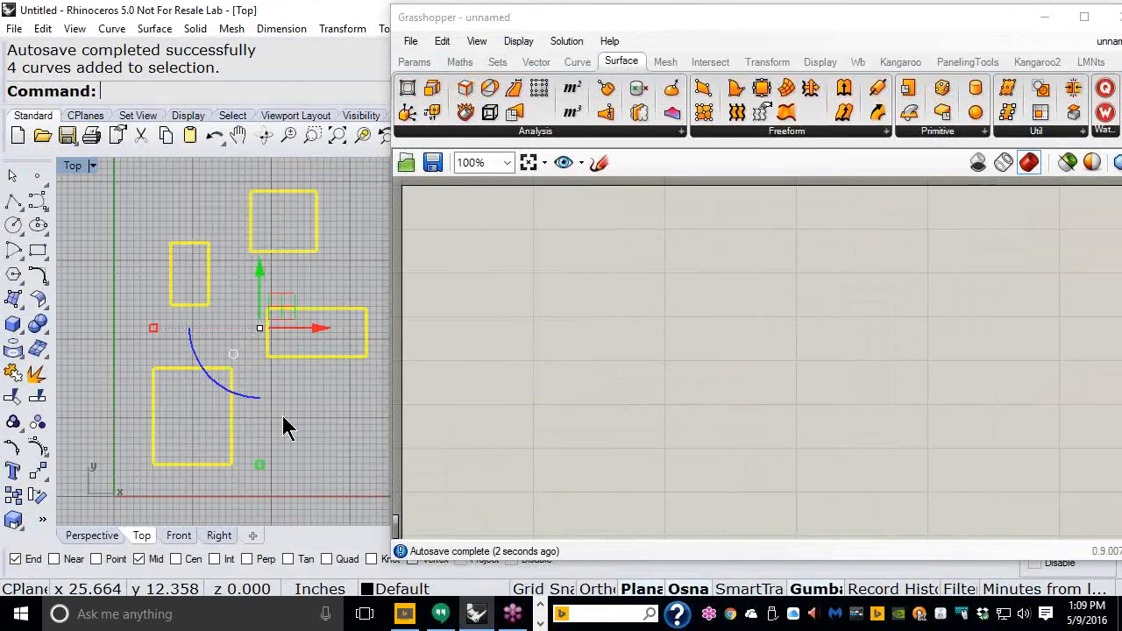
key(Delete)
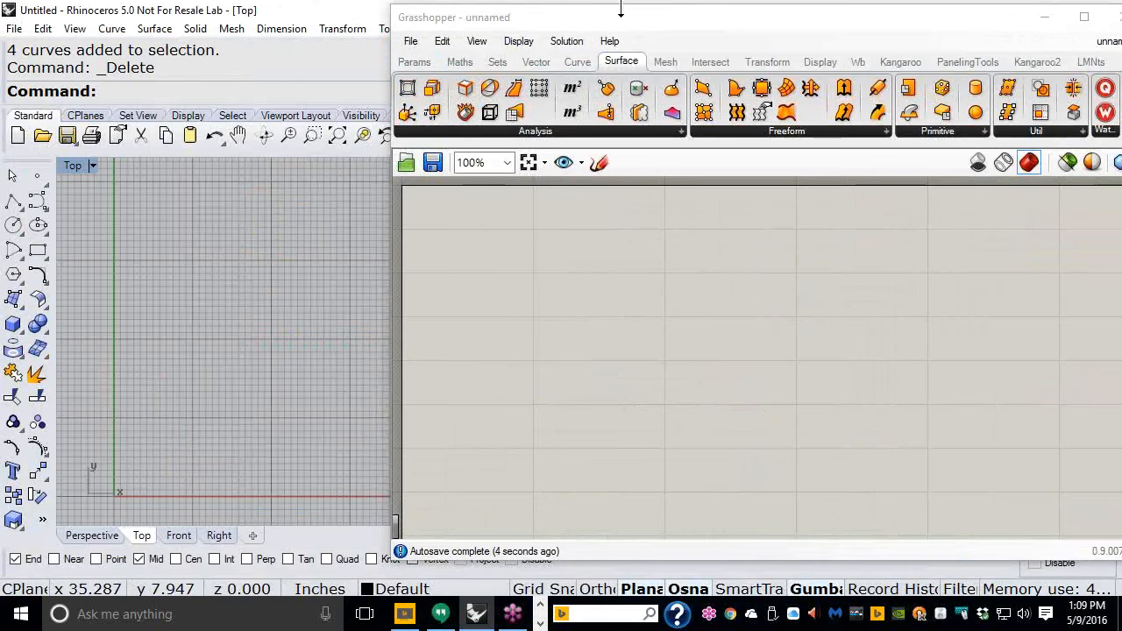
- Draw an open, loop-shaped interpolated curve through six points in the Top viewport
drag(643, 26, 759, 23)
mouse_move(184, 348)
right_down()
mouse_move(225, 339)
mouse_move(216, 368)
mouse_move(215, 325)
mouse_move(225, 333)
mouse_move(203, 343)
right_up()
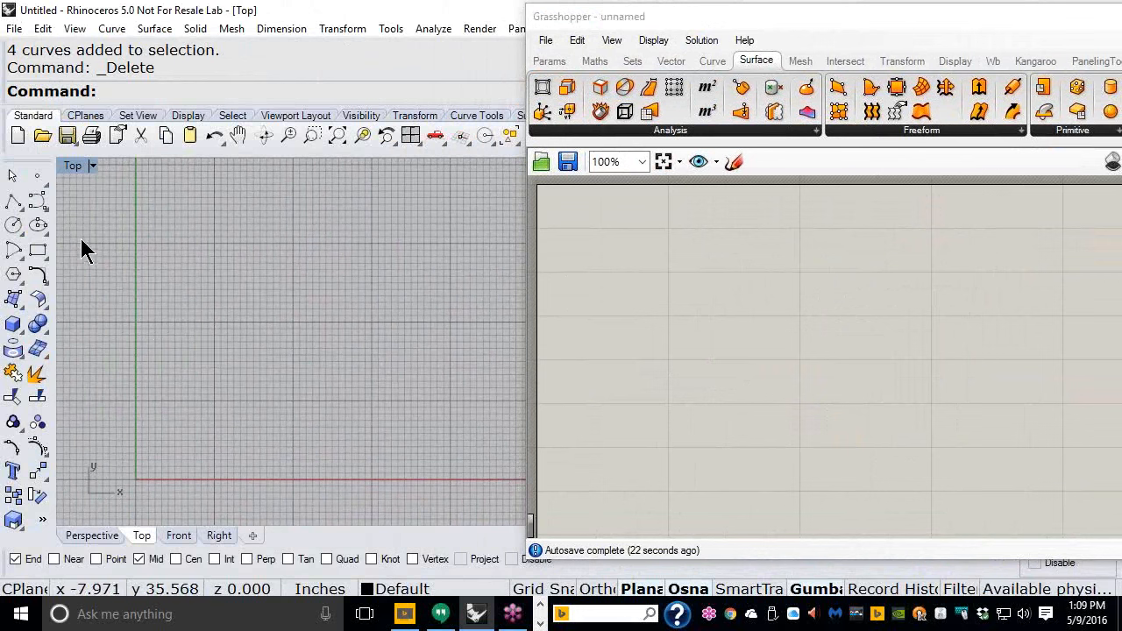
click(39, 204)
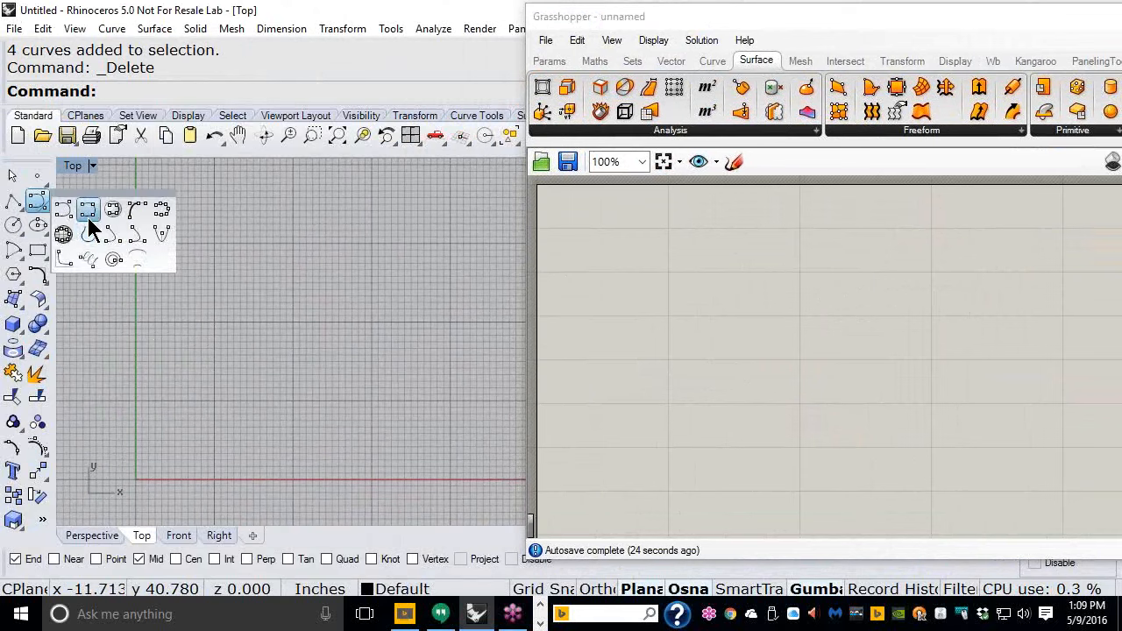
click(86, 214)
scroll(215, 427, up, 2)
right_drag(209, 421, 233, 387)
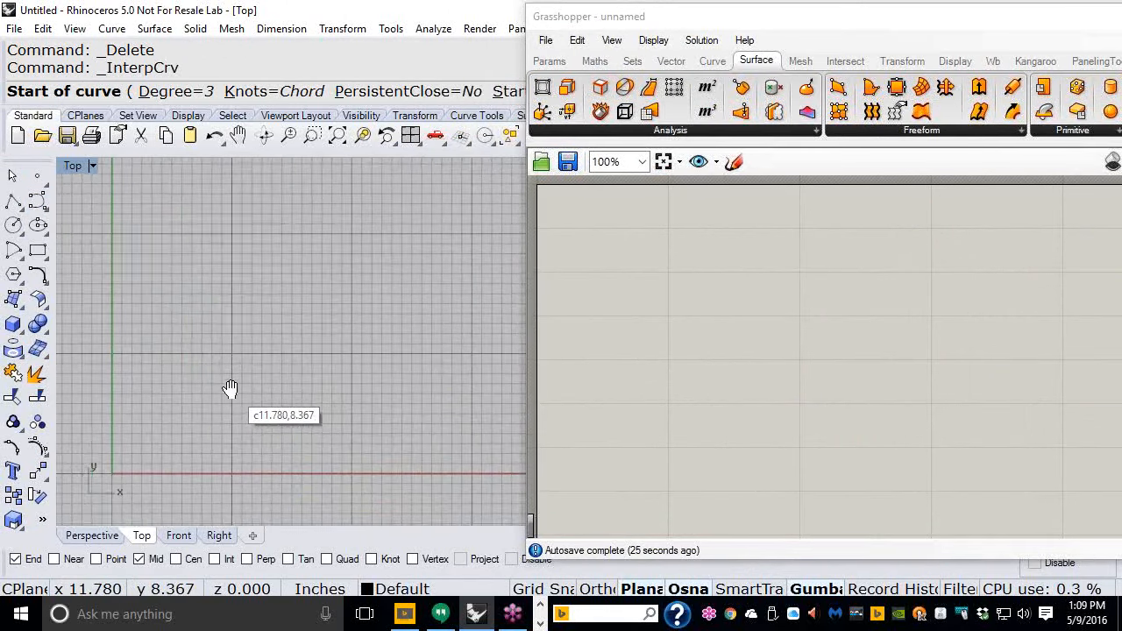
click(183, 273)
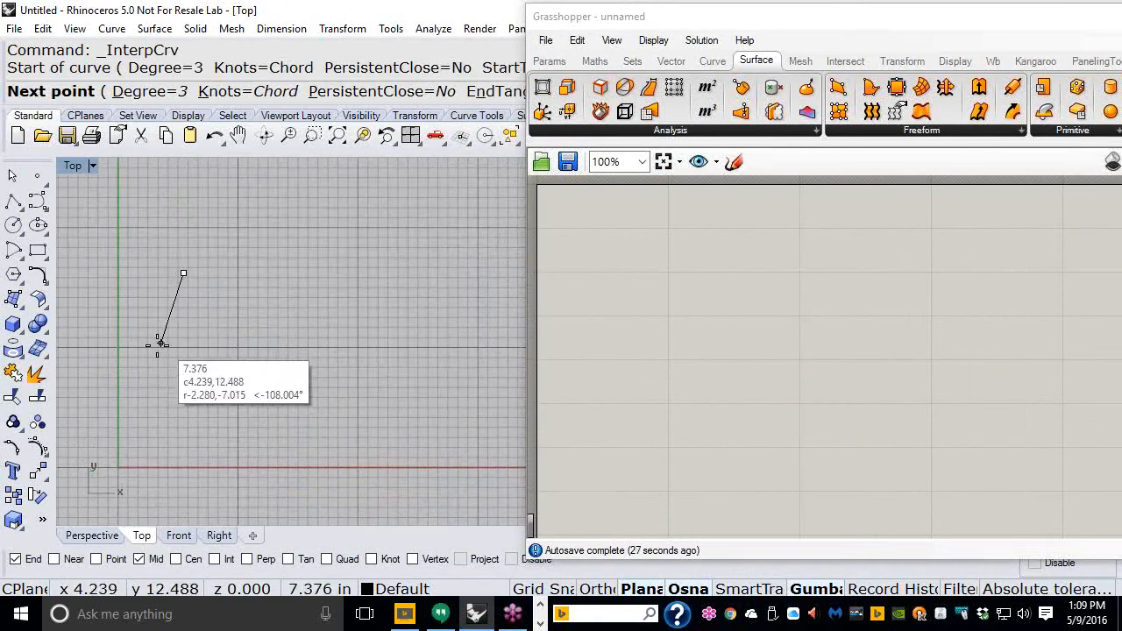
click(150, 358)
click(176, 429)
click(276, 433)
click(322, 346)
click(257, 260)
key(Return)
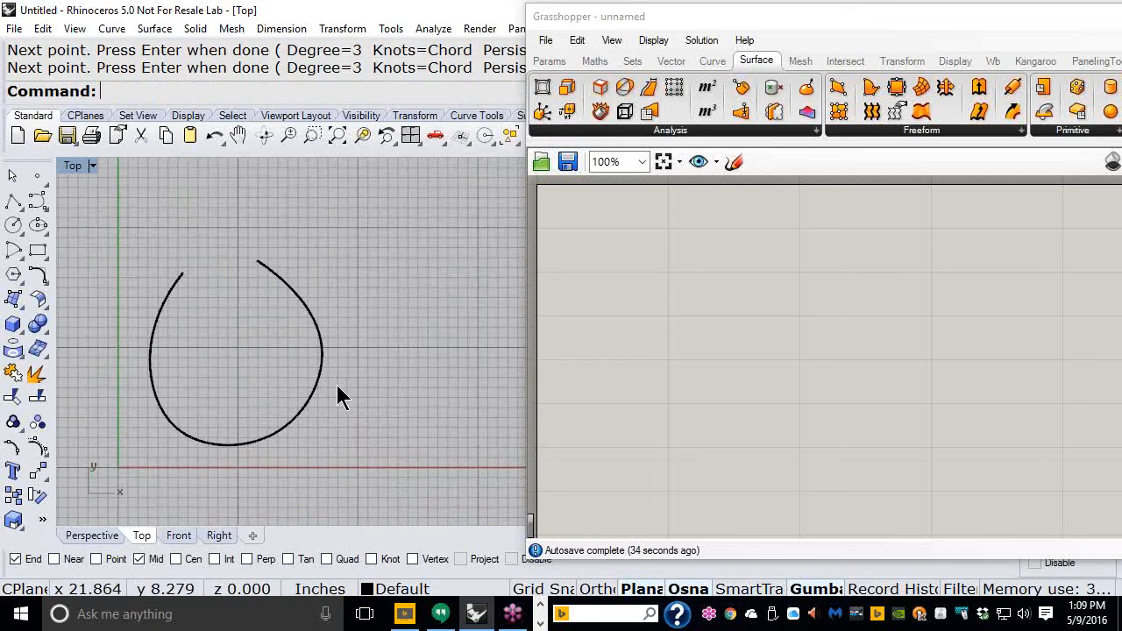
- Draw a second open interpolated curve, S-shaped, above the first loop
scroll(335, 398, down, 3)
right_drag(433, 294, 350, 341)
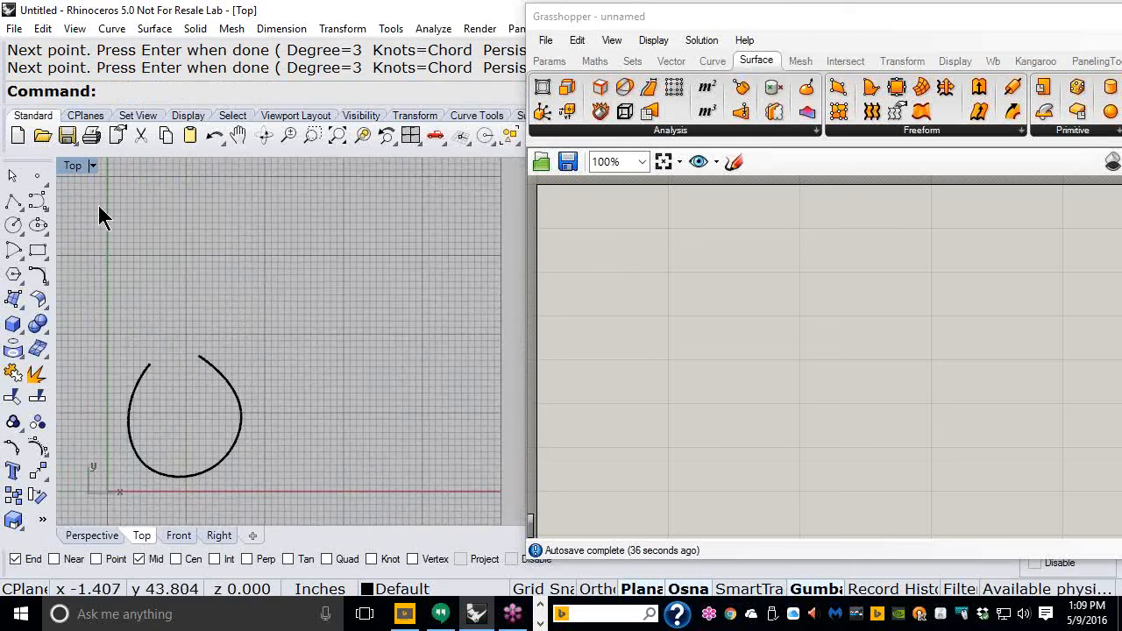
key(Return)
click(137, 289)
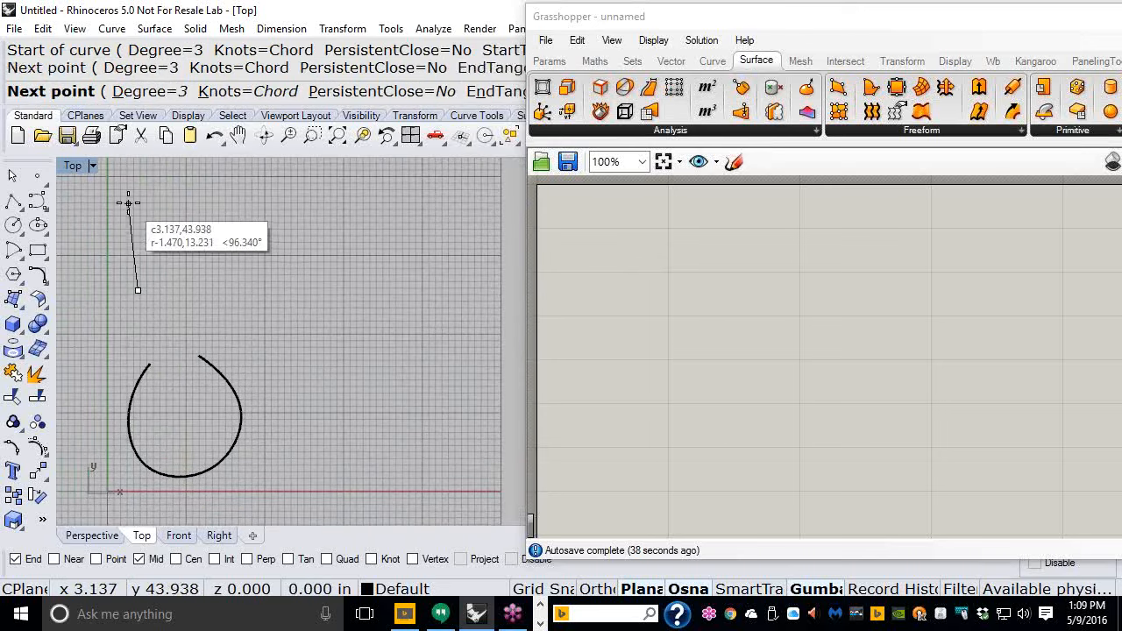
click(128, 203)
click(175, 171)
click(238, 179)
click(255, 226)
click(198, 267)
click(178, 305)
key(Return)
key(Return)
- Draw a third open loop-shaped interpolated curve to the right of the others
click(289, 297)
click(343, 251)
click(416, 252)
click(454, 294)
click(427, 357)
click(305, 346)
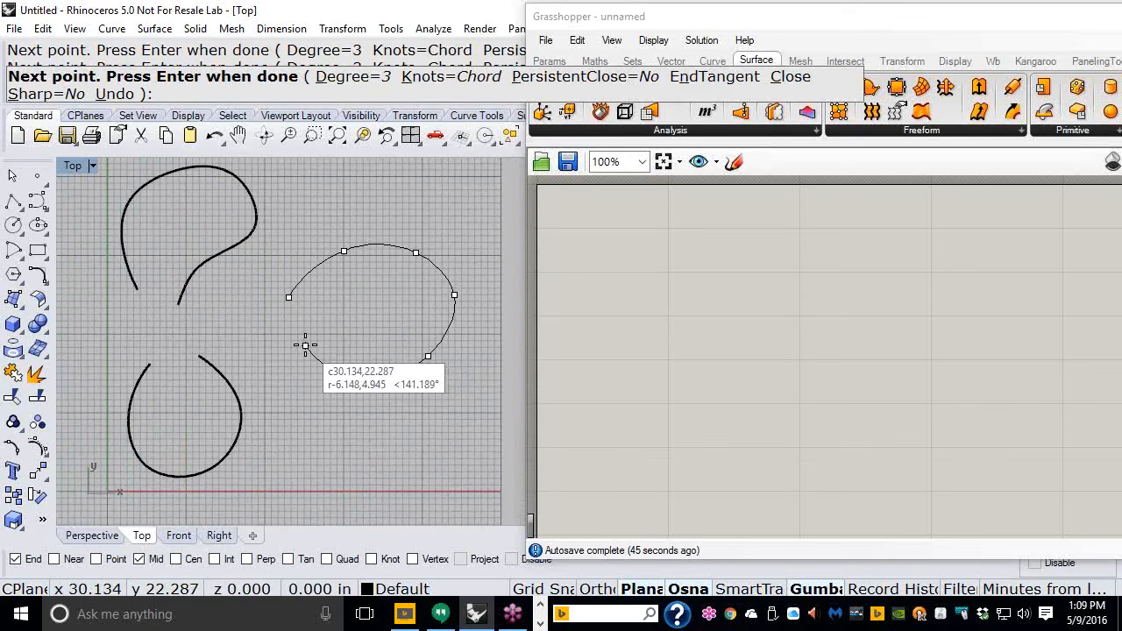
key(Return)
- Draw a fourth, closed interpolated curve below the third loop
click(290, 450)
click(374, 415)
click(429, 423)
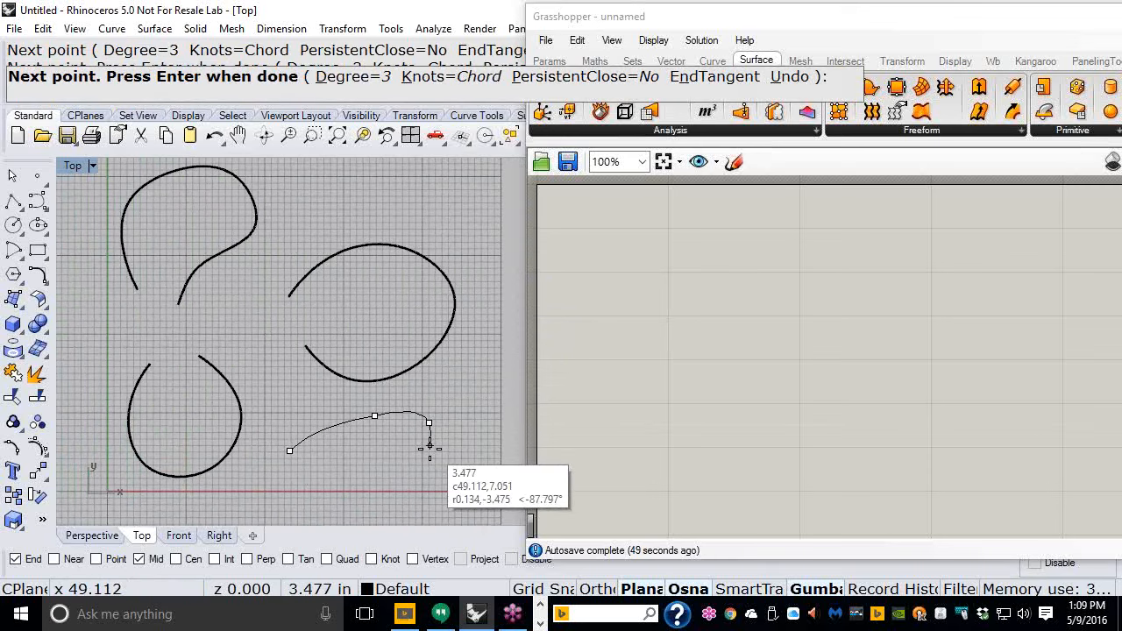
click(430, 449)
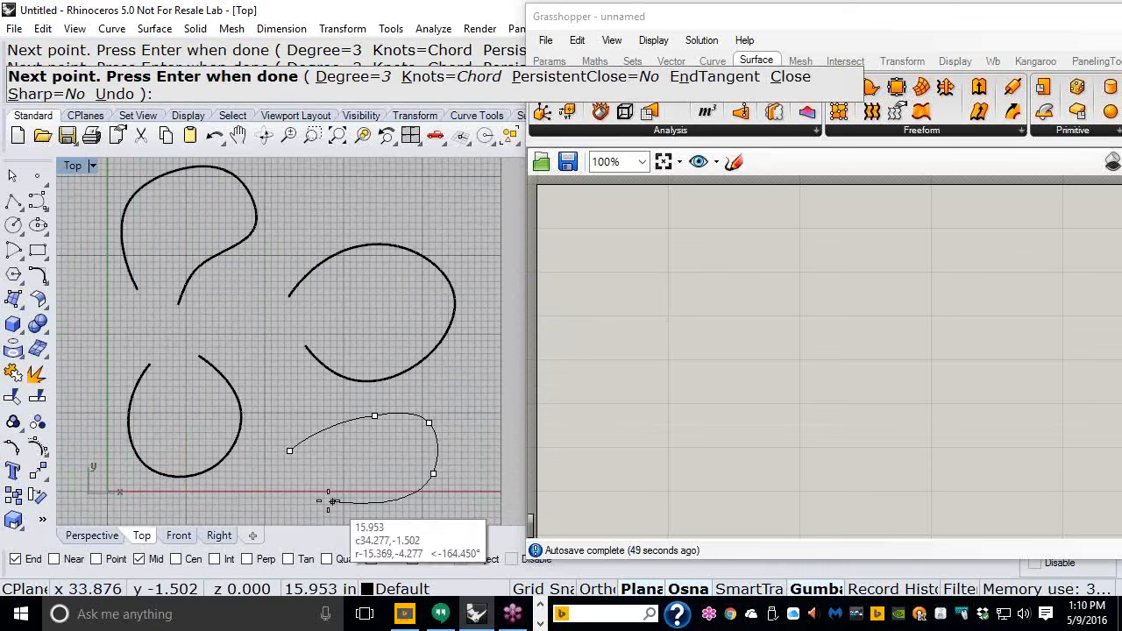
click(289, 452)
scroll(262, 279, down, 4)
right_drag(267, 286, 238, 298)
scroll(303, 327, up, 4)
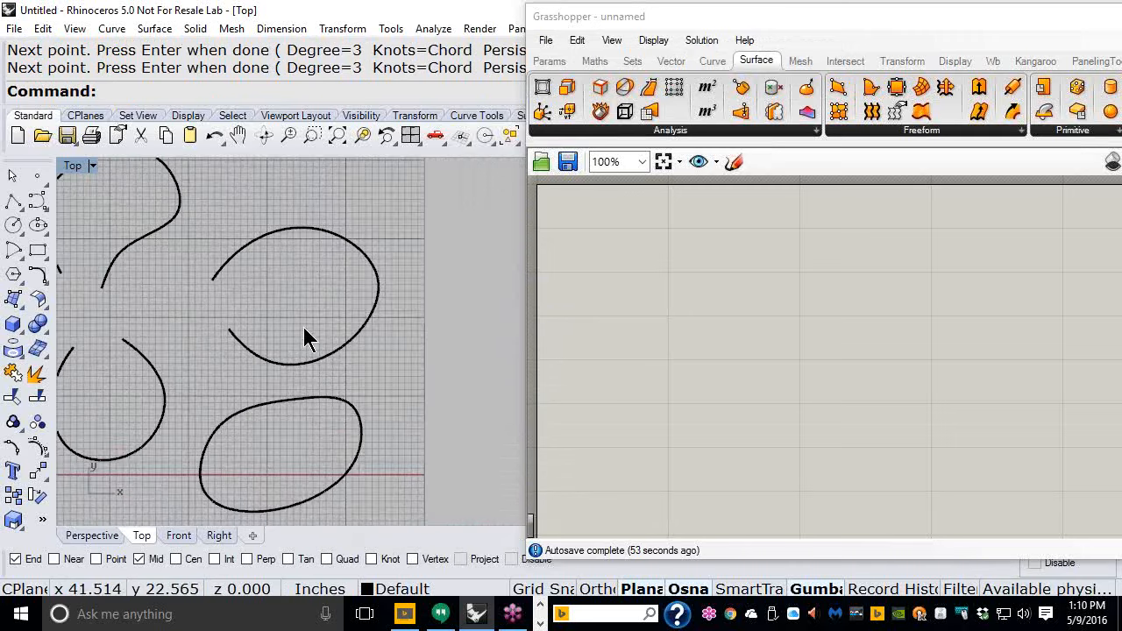
right_drag(302, 324, 350, 326)
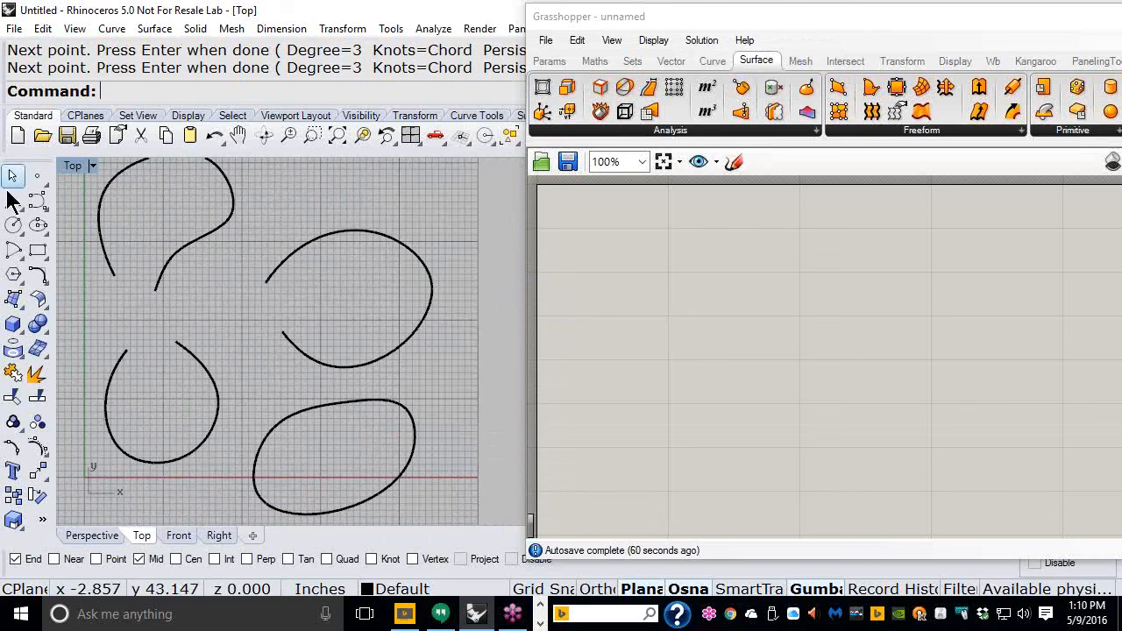
click(38, 200)
scroll(199, 305, up, 5)
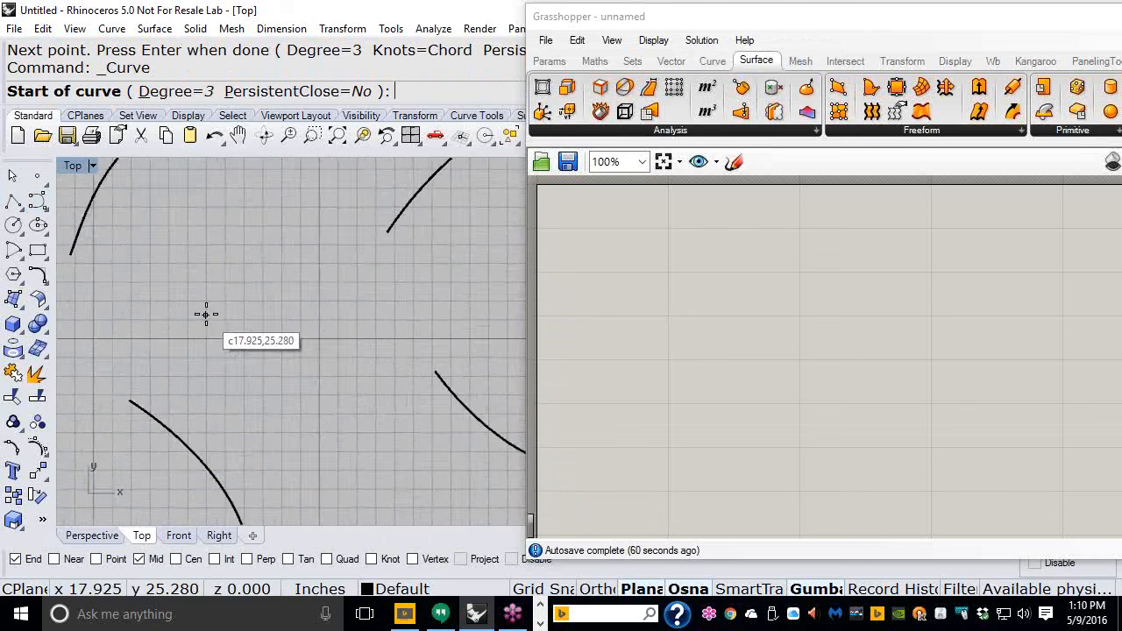
click(193, 315)
click(187, 223)
click(275, 181)
click(361, 300)
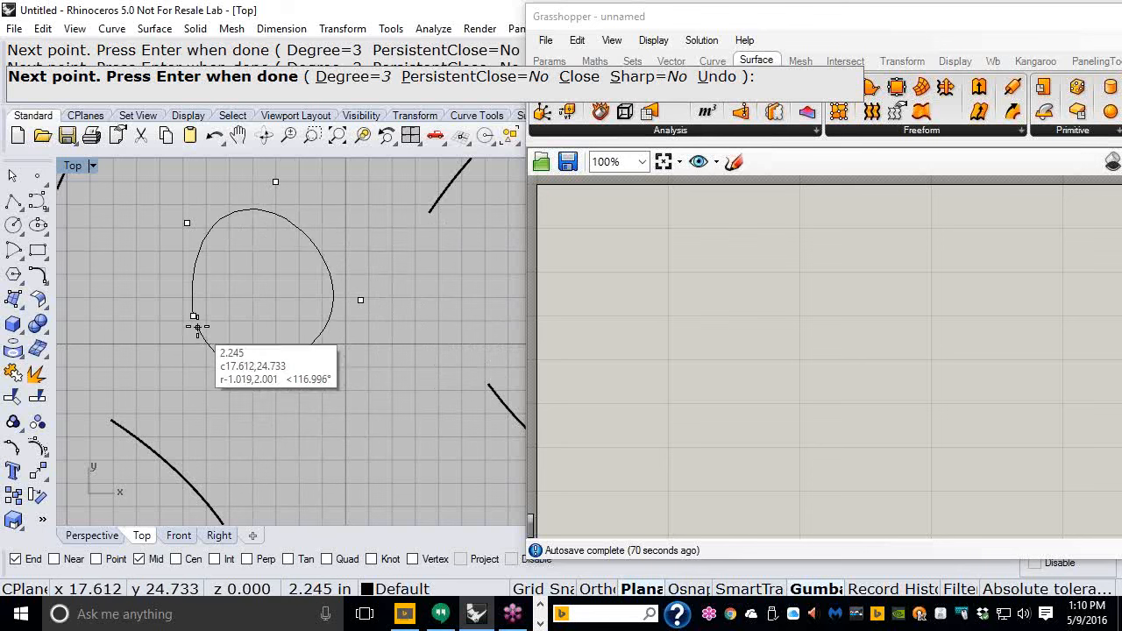
scroll(193, 322, up, 3)
scroll(189, 311, up, 5)
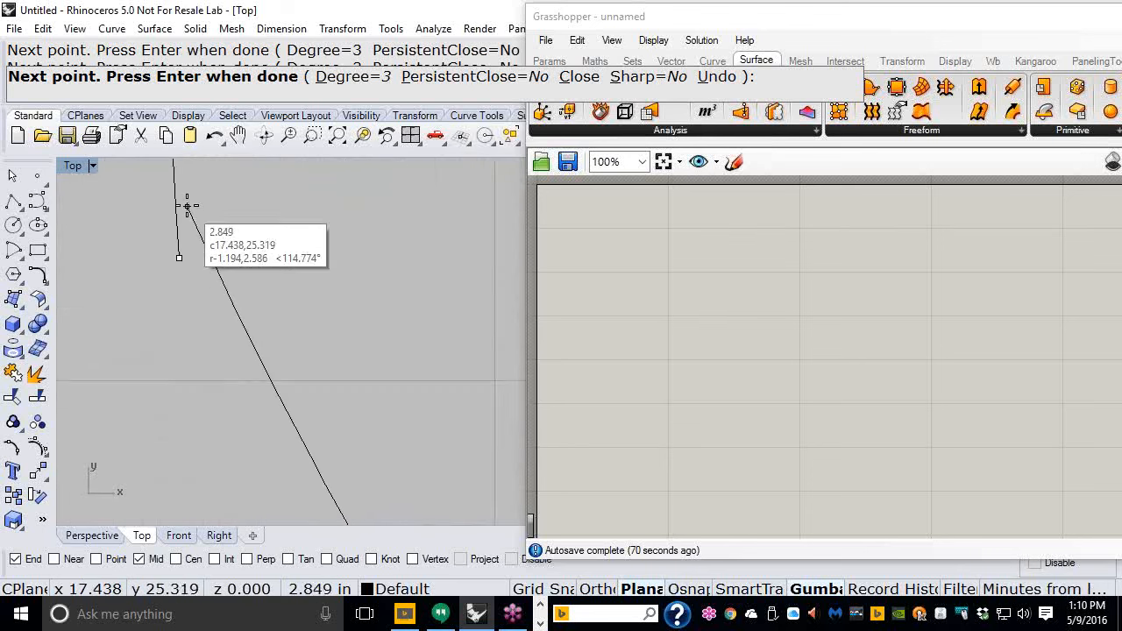
click(191, 251)
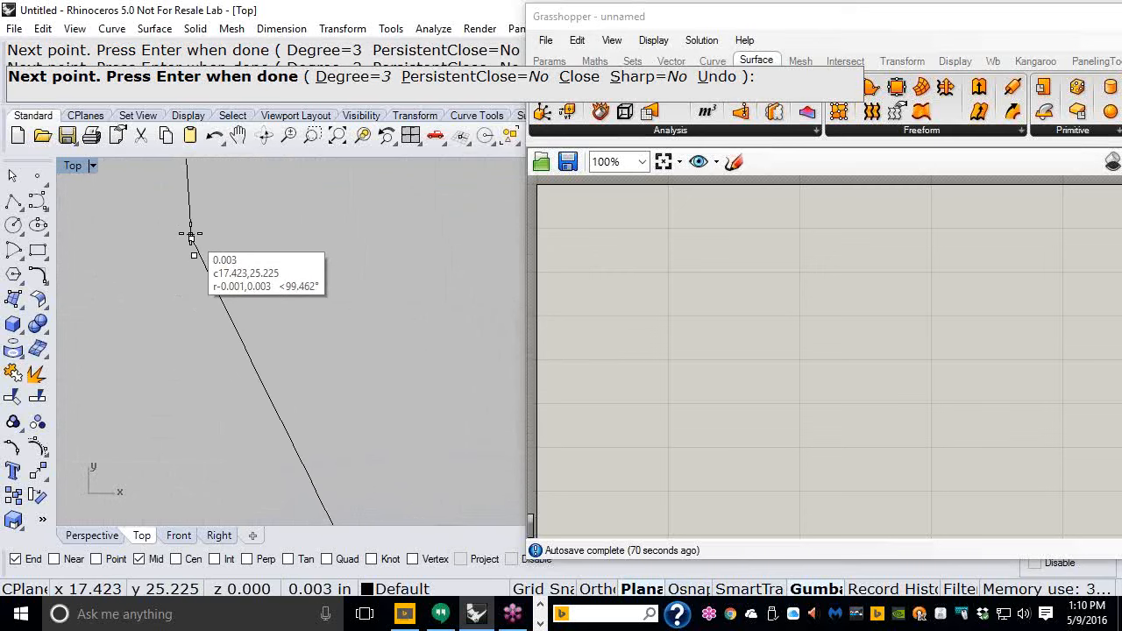
key(Return)
scroll(219, 294, down, 3)
scroll(231, 294, down, 10)
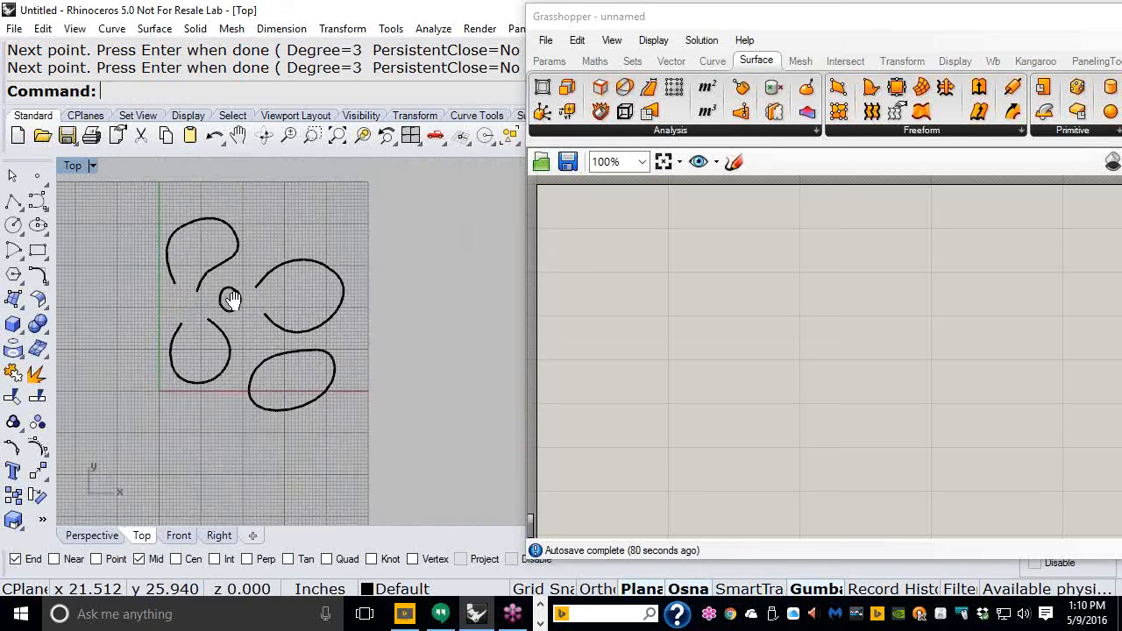
scroll(232, 299, up, 5)
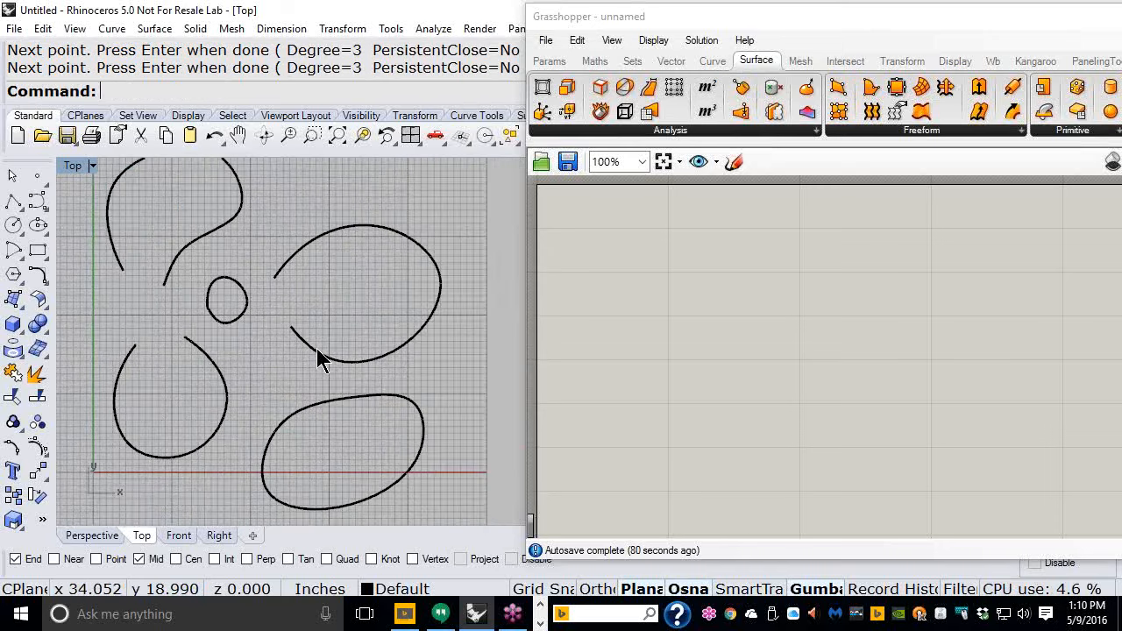
click(246, 316)
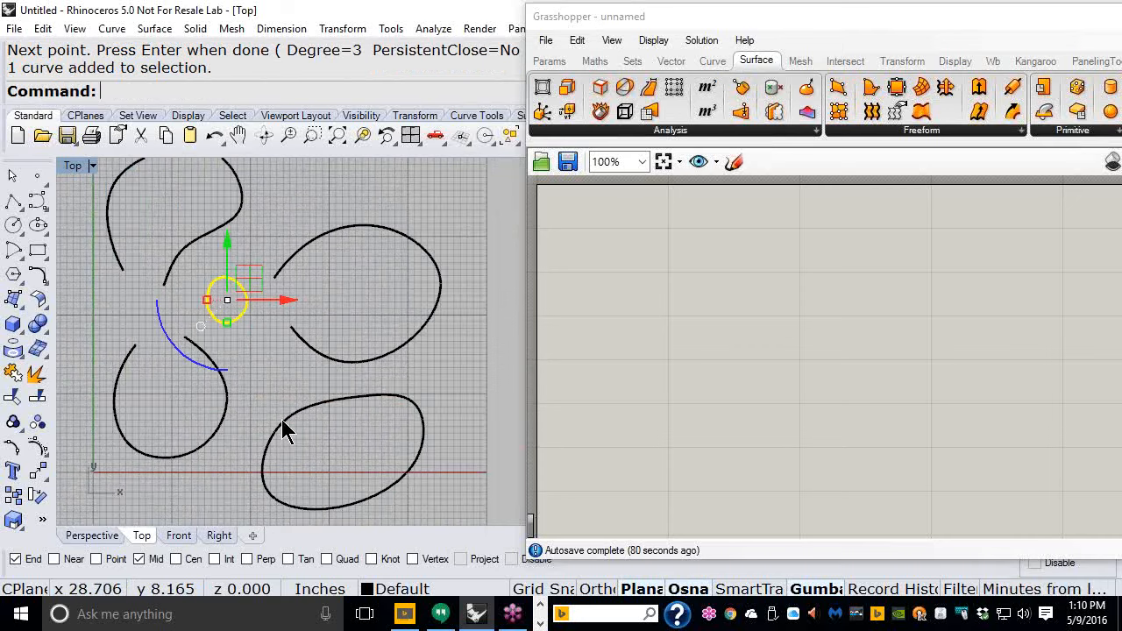
key(Delete)
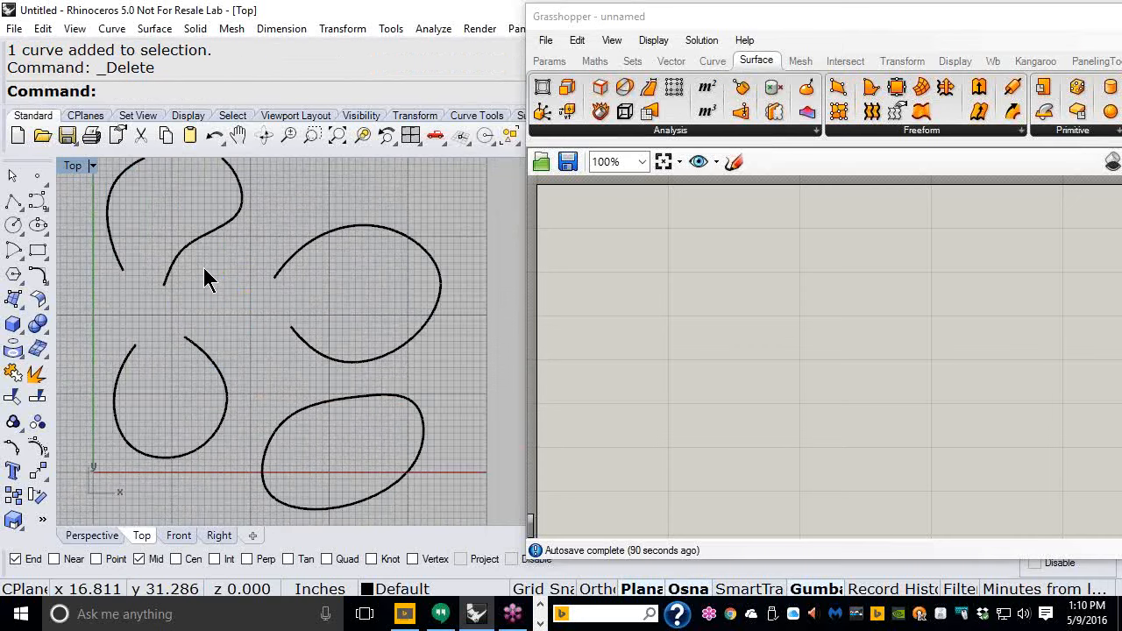
right_drag(204, 267, 199, 292)
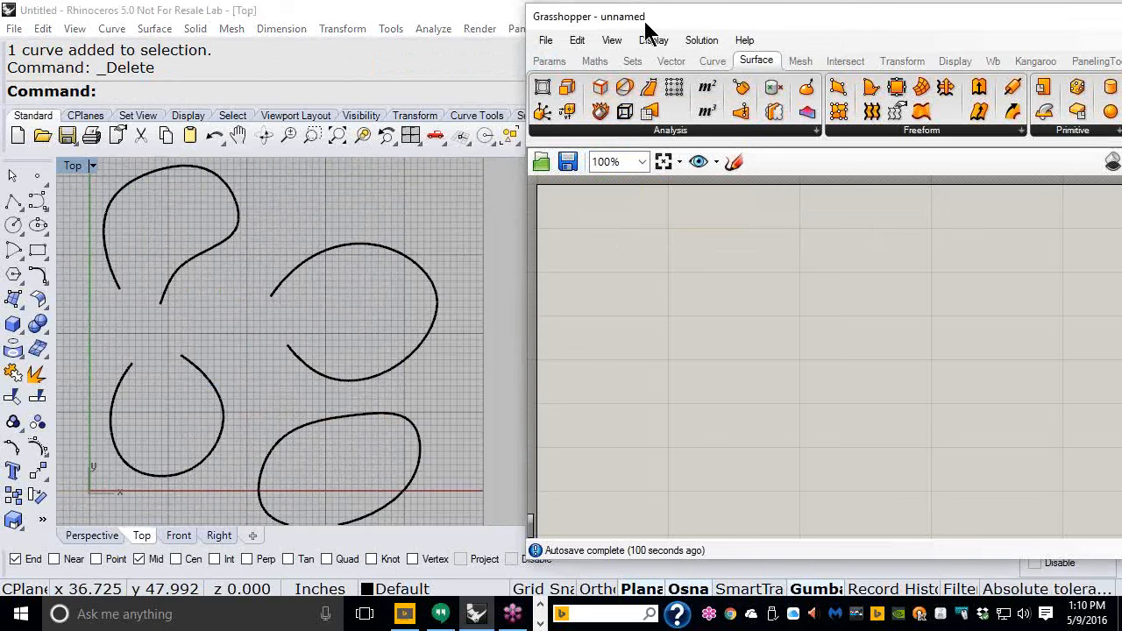
drag(646, 30, 607, 31)
right_drag(321, 296, 260, 289)
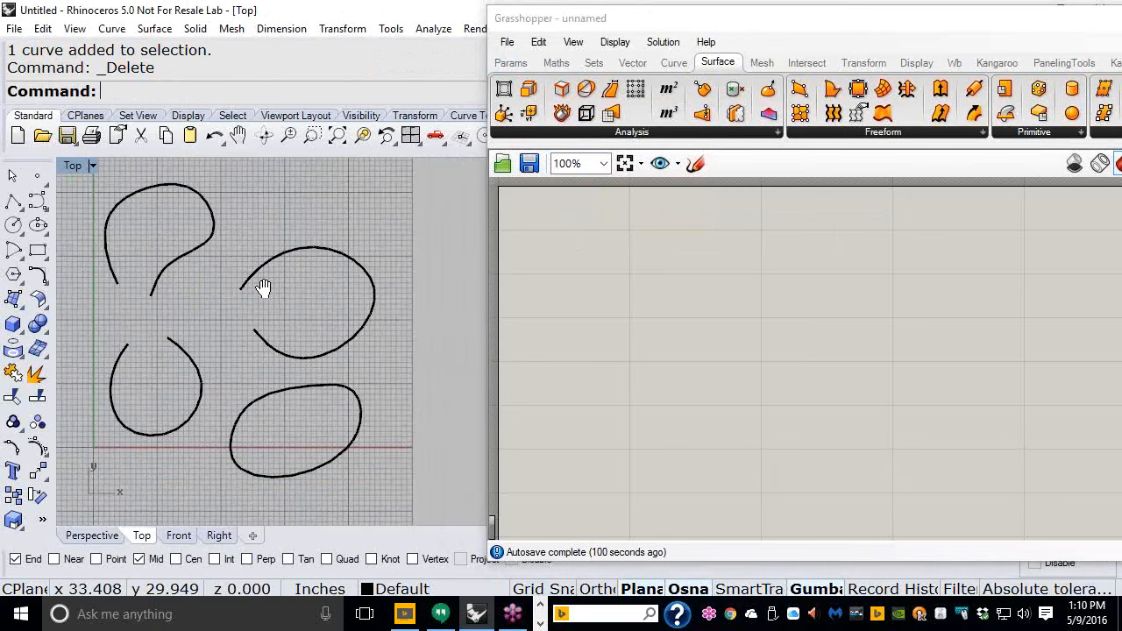
scroll(261, 288, down, 2)
drag(681, 30, 601, 20)
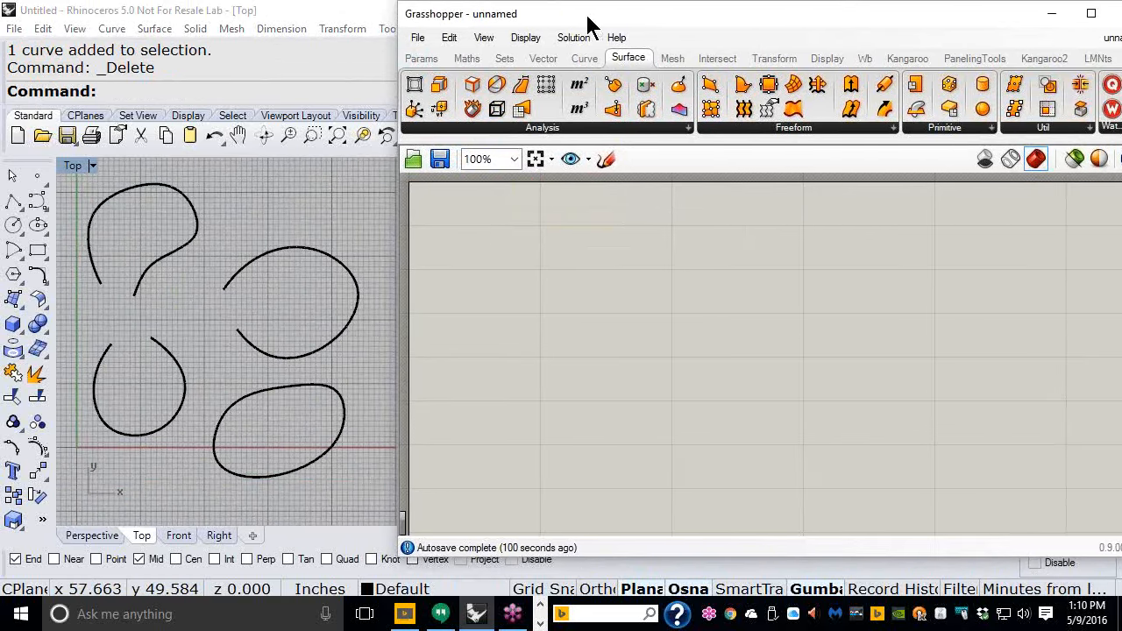
click(422, 59)
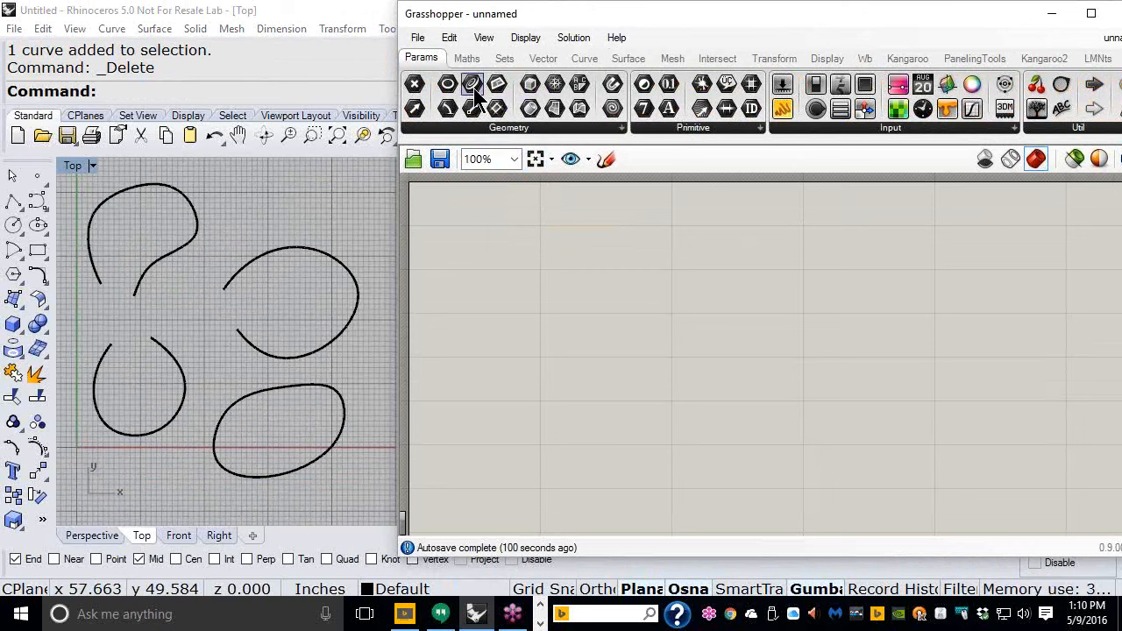
- Add a Curve parameter to the canvas and set it to reference all four drawn curves in the Top viewport
drag(496, 107, 588, 289)
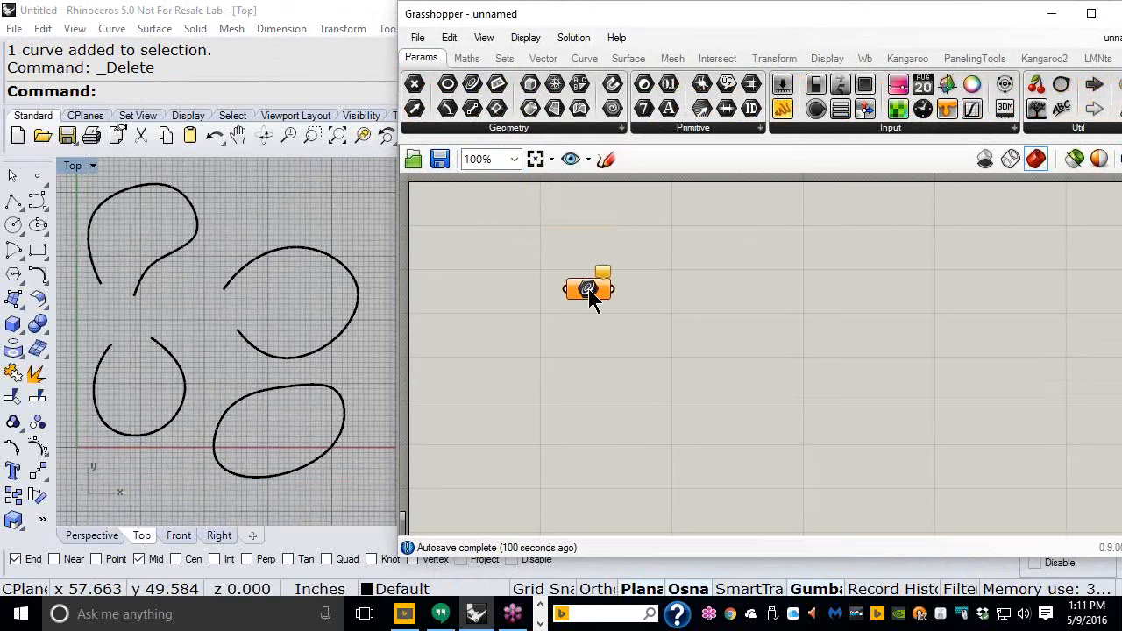
scroll(585, 289, up, 4)
right_click(590, 292)
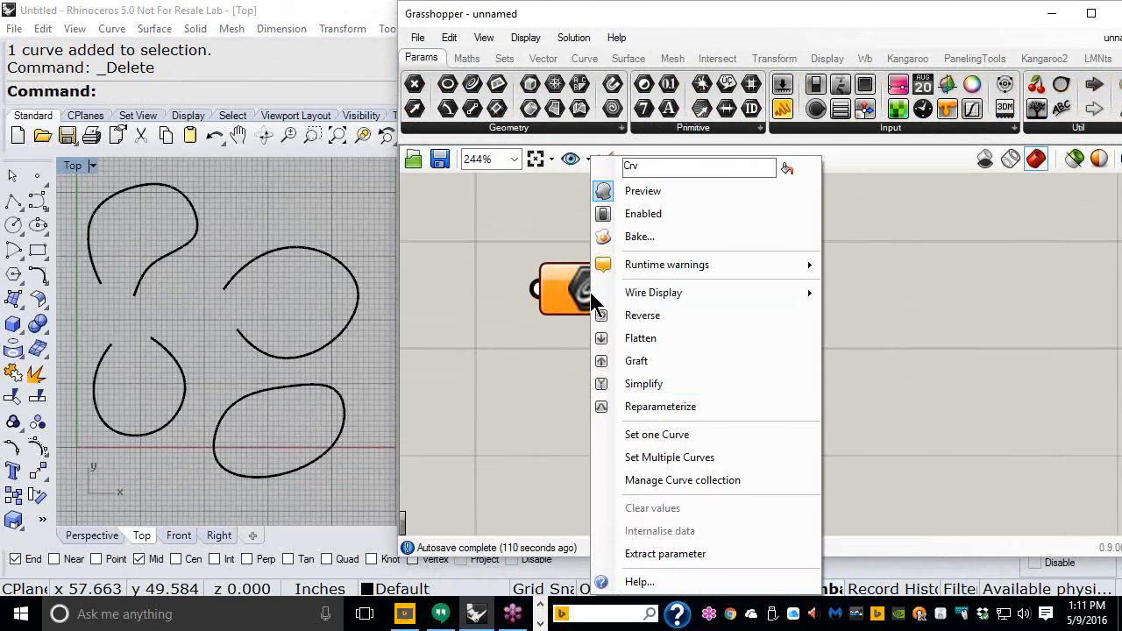
click(649, 459)
drag(393, 441, 115, 236)
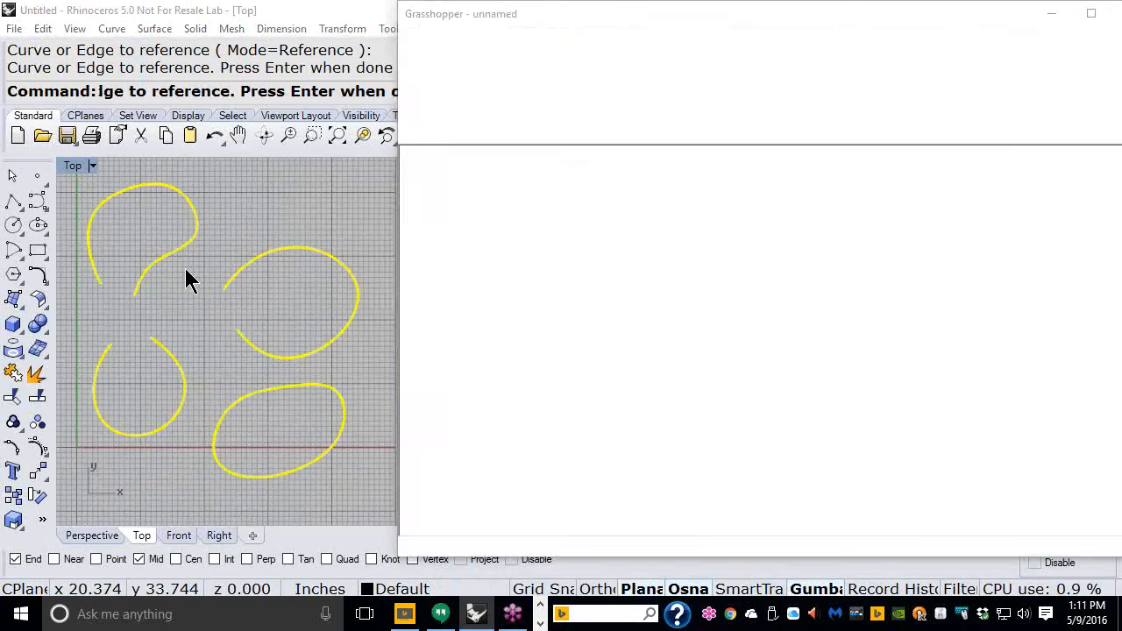
key(Return)
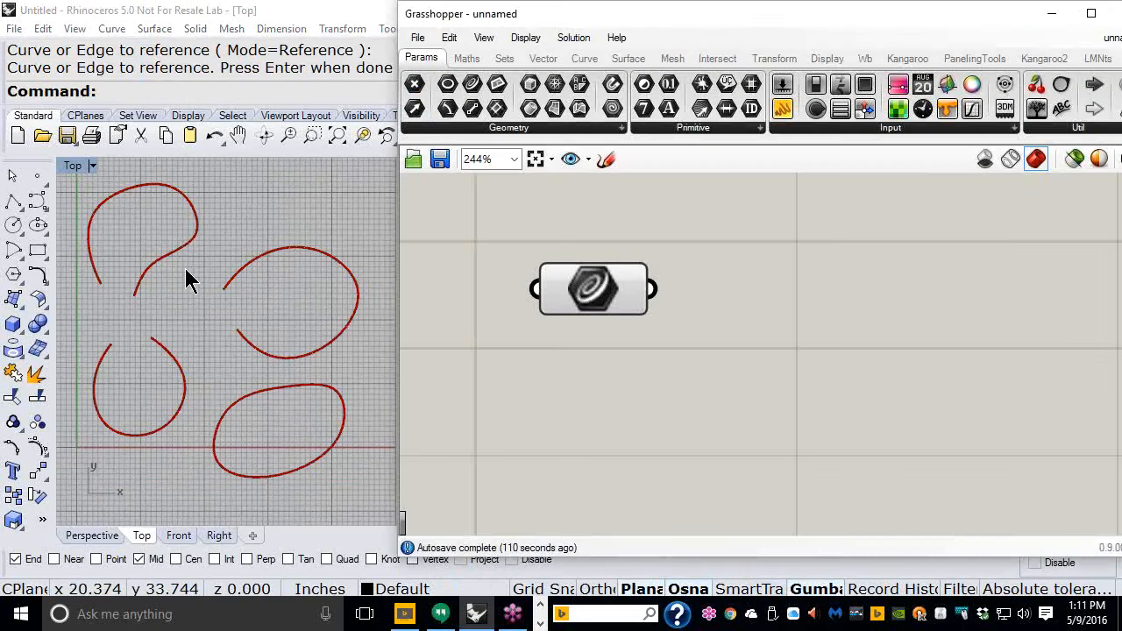
- Place a Closed curve-analysis component and connect the Curve parameter's output to its curve input
right_drag(706, 305, 601, 280)
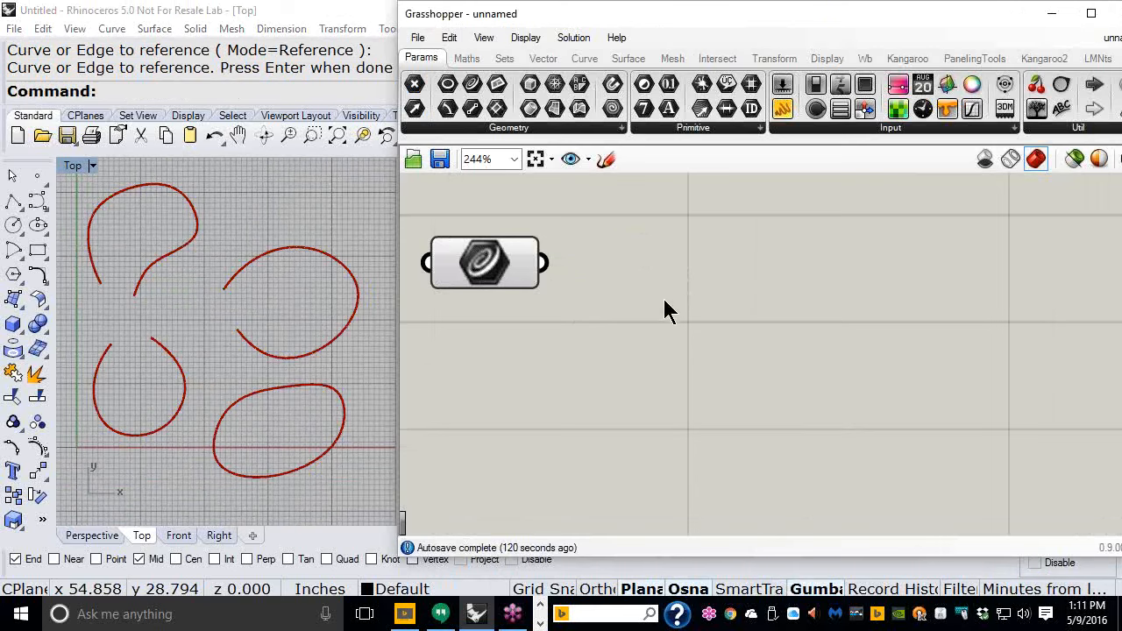
click(585, 58)
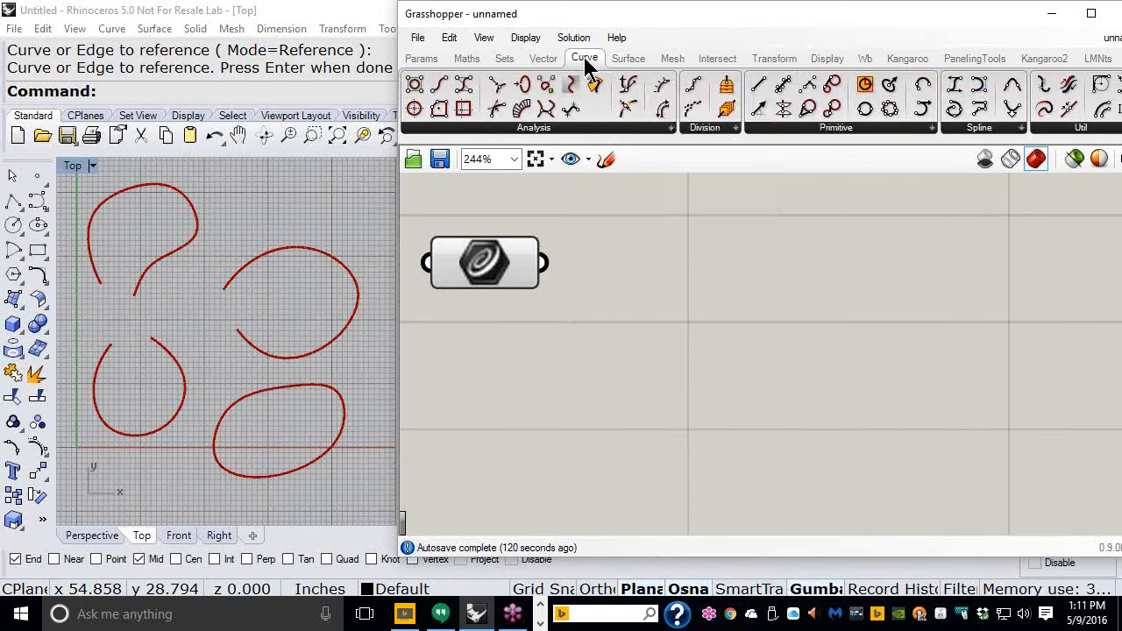
click(563, 129)
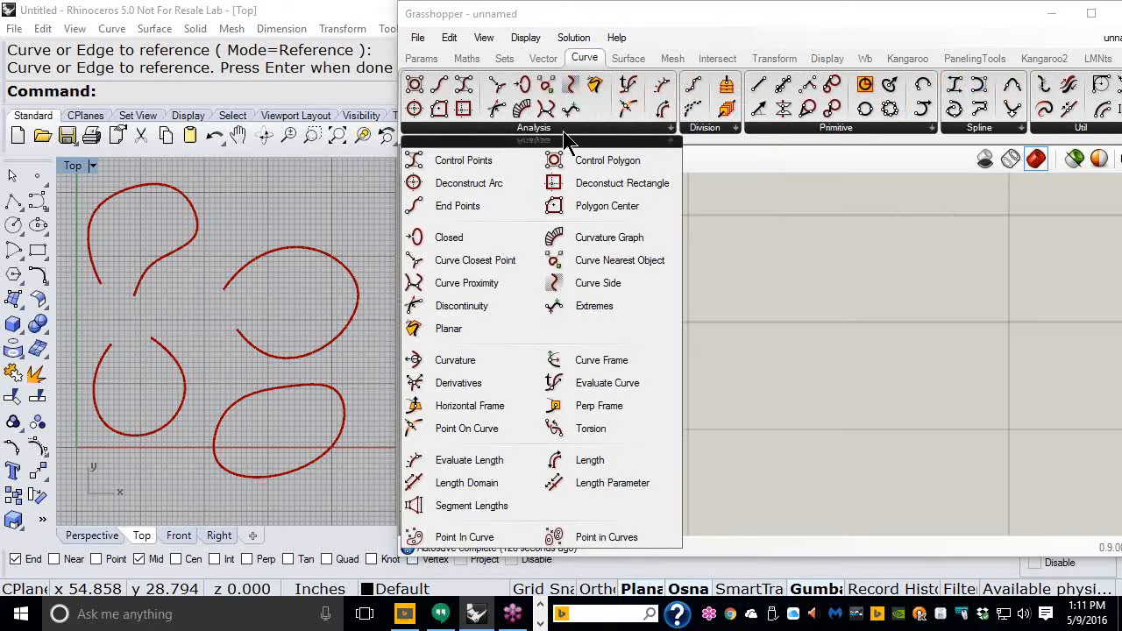
click(454, 248)
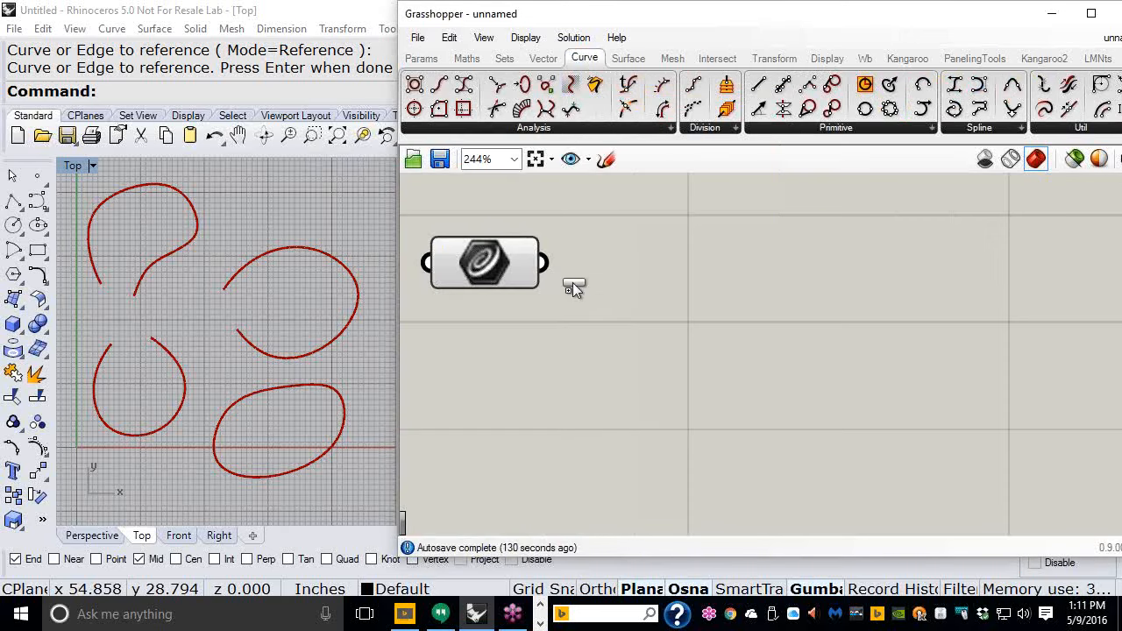
click(751, 274)
drag(544, 263, 677, 270)
drag(764, 311, 698, 291)
click(701, 346)
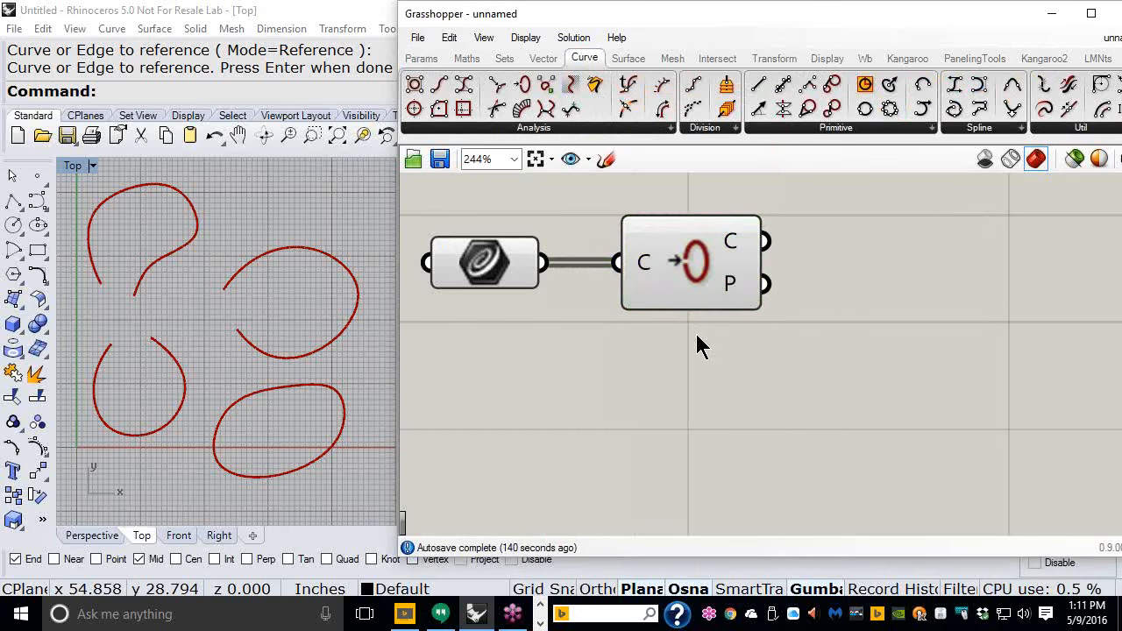
- Move the Closed component down below the Curve parameter to tidy the layout
scroll(650, 300, down, 2)
click(647, 279)
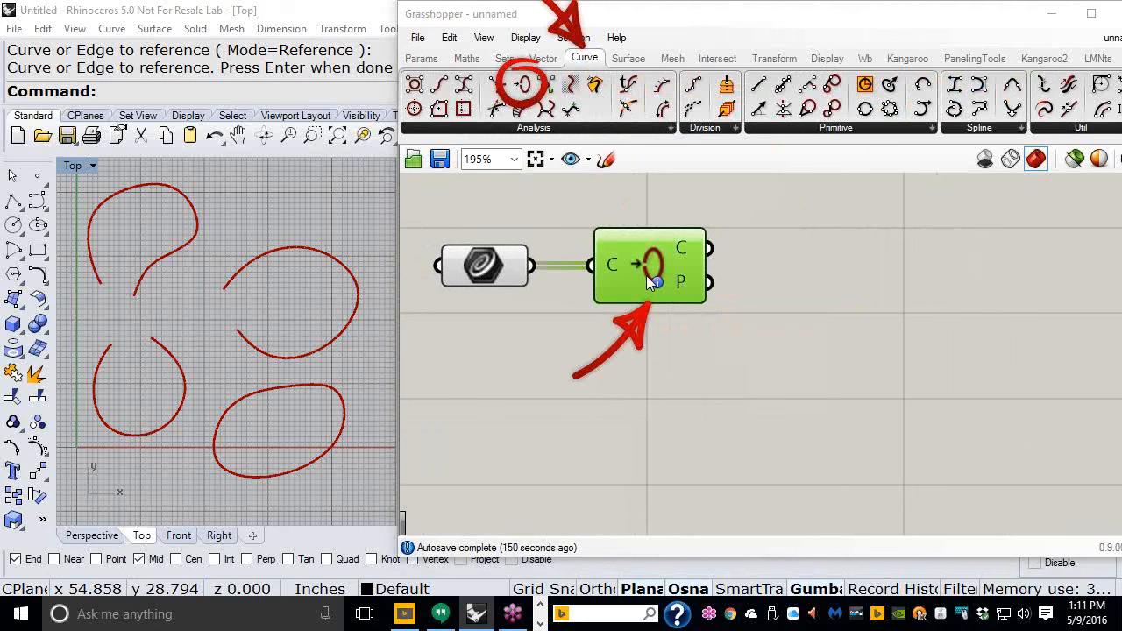
click(696, 341)
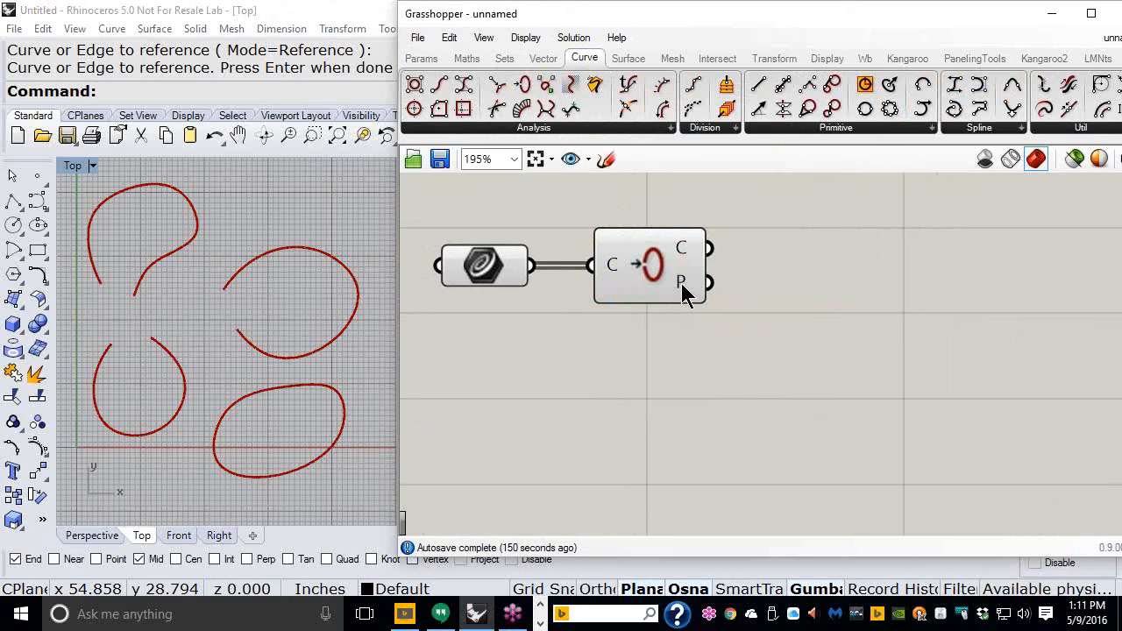
mouse_move(682, 290)
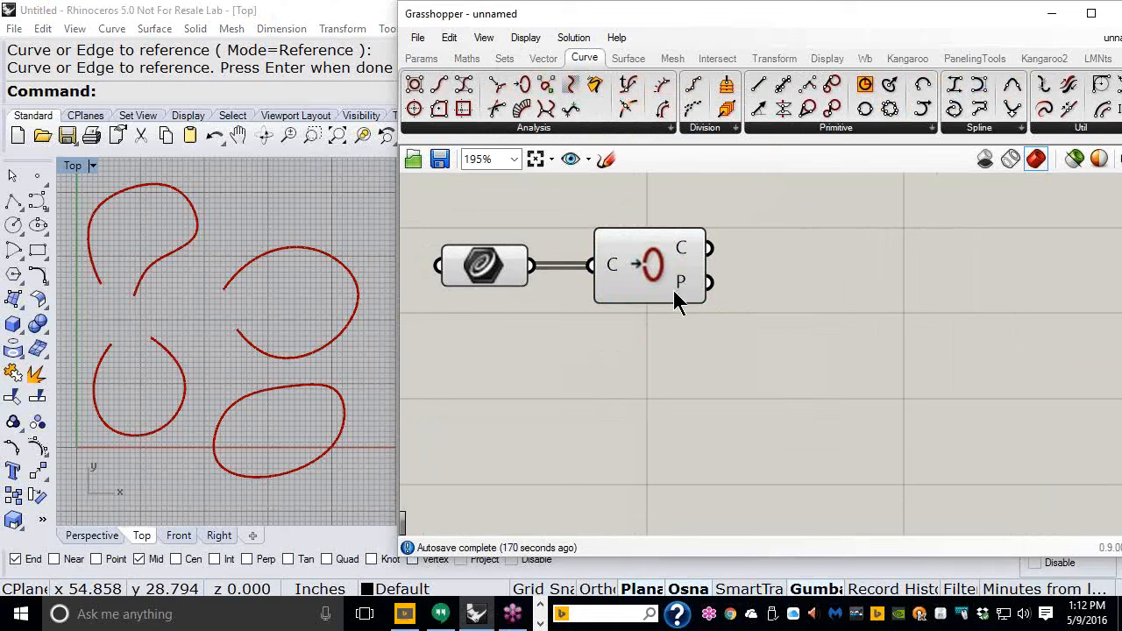
drag(669, 283, 679, 392)
click(653, 260)
scroll(653, 260, down, 2)
right_drag(654, 260, 645, 249)
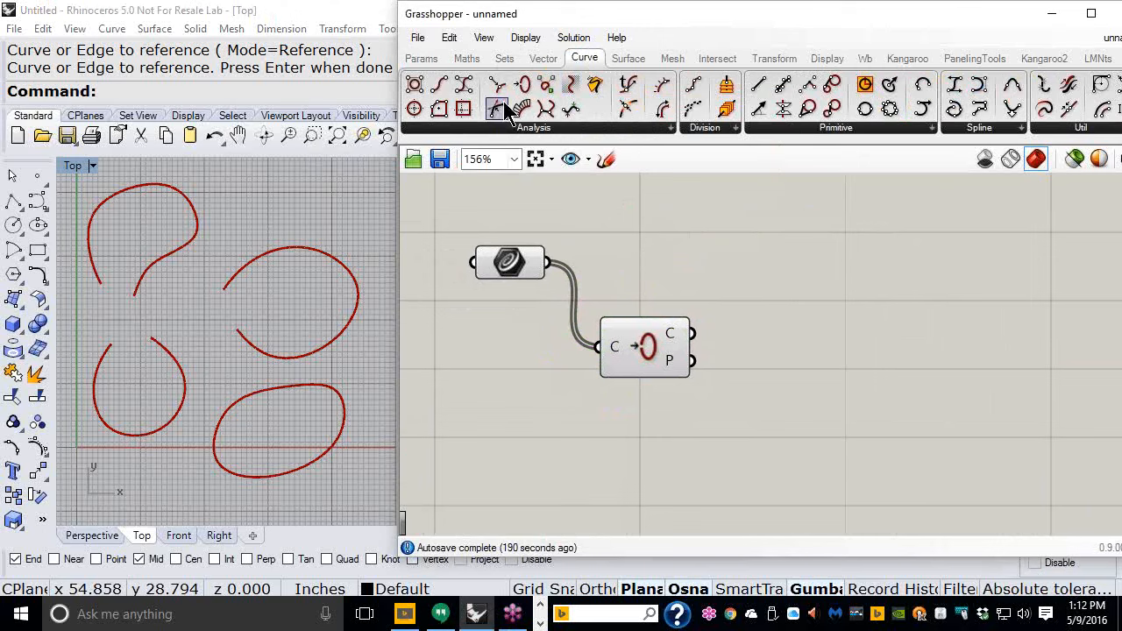
- Add a Dispatch component, wiring the curves into its list input and the Closed result into its pattern input
click(505, 59)
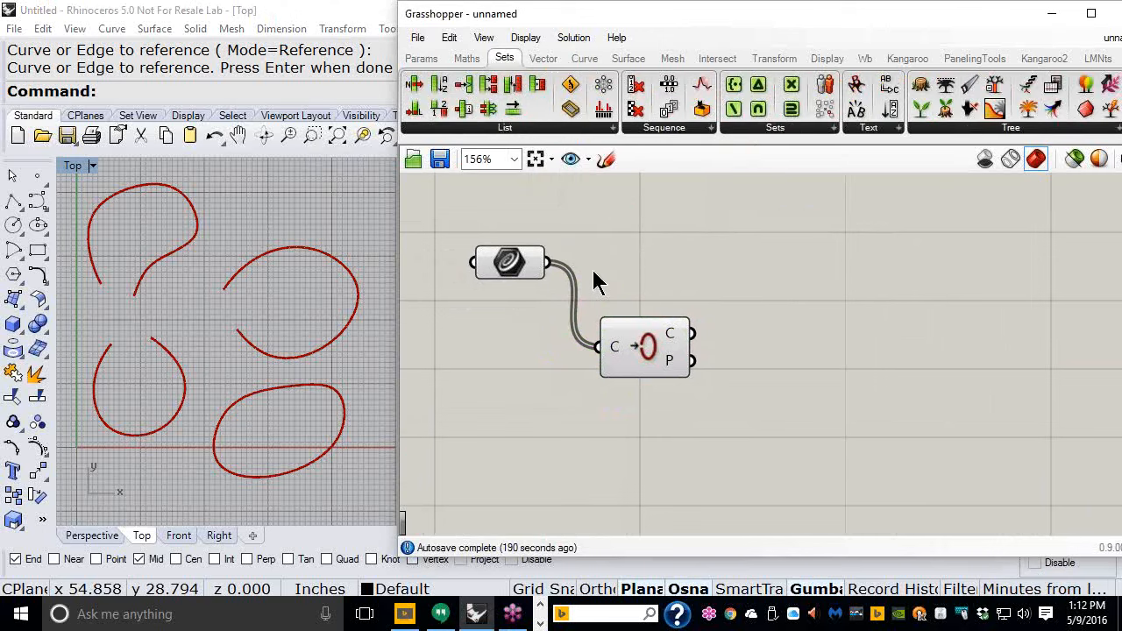
click(523, 128)
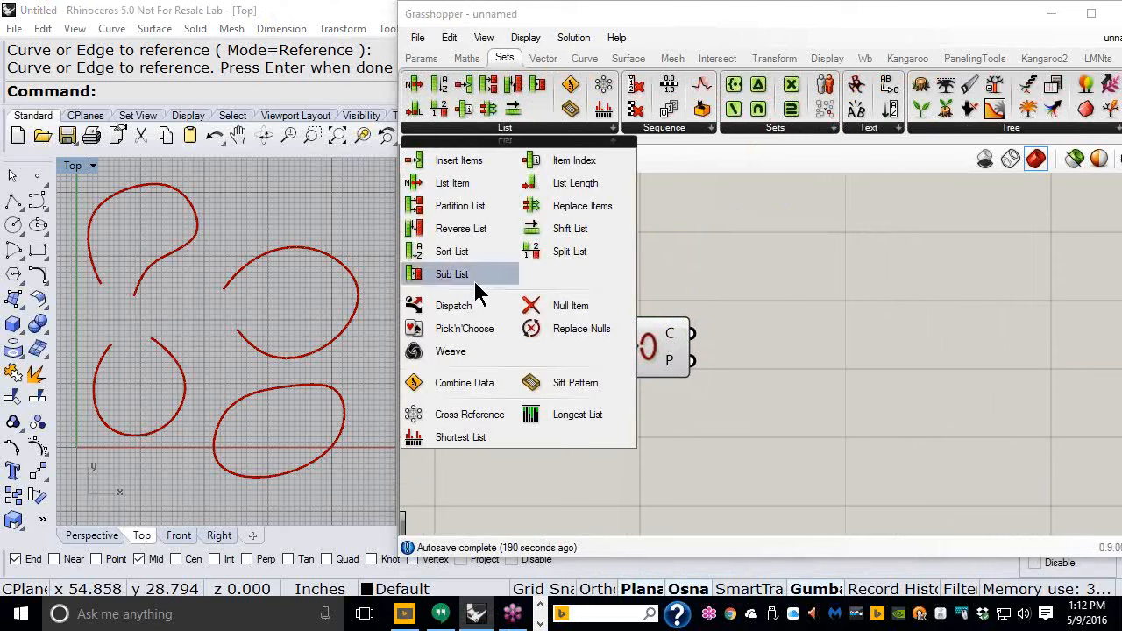
drag(462, 315, 762, 275)
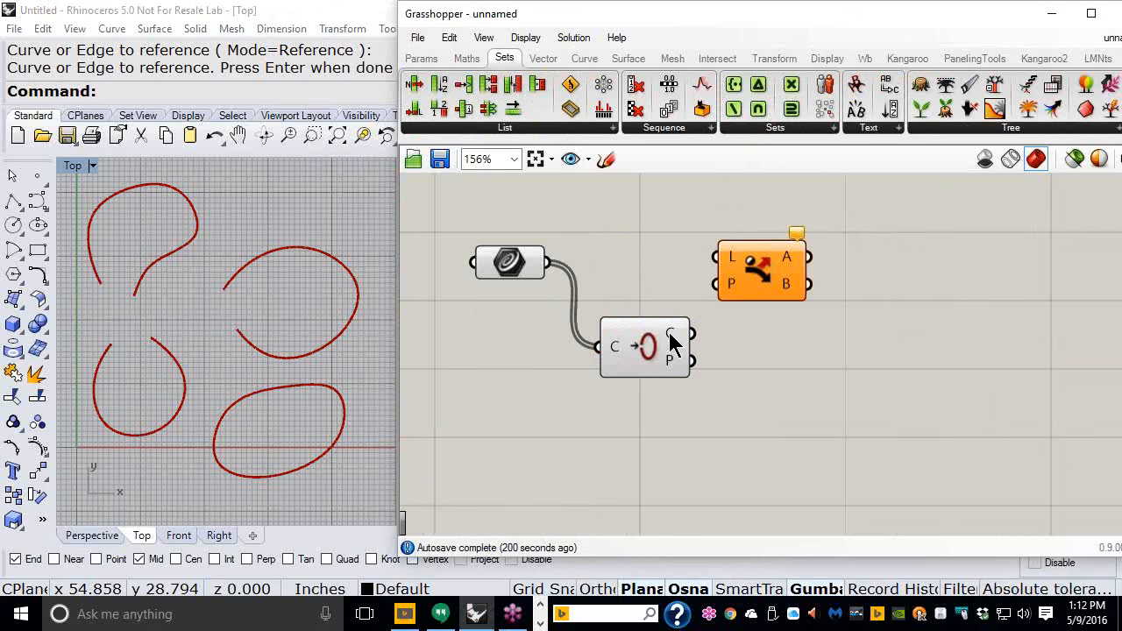
drag(547, 262, 797, 287)
click(711, 333)
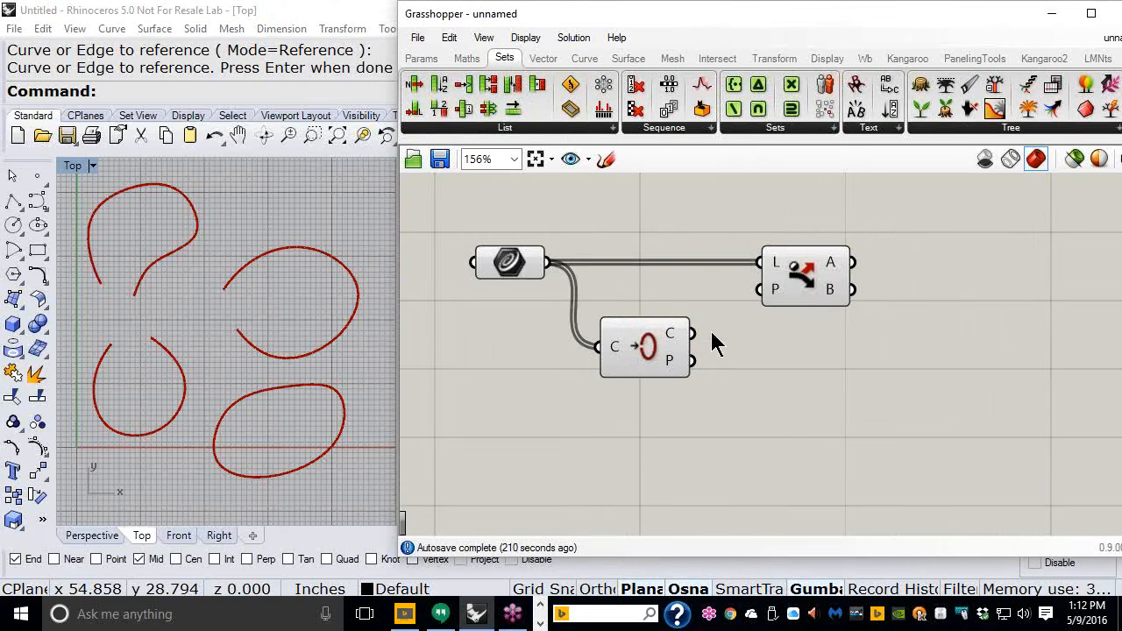
mouse_move(670, 334)
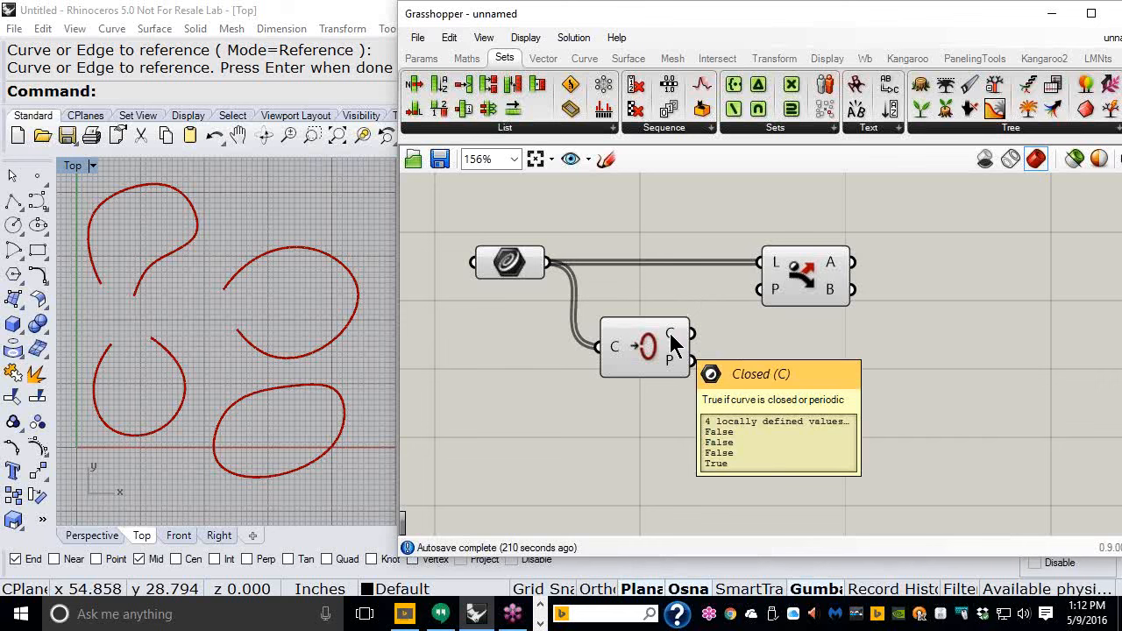
drag(690, 333, 747, 299)
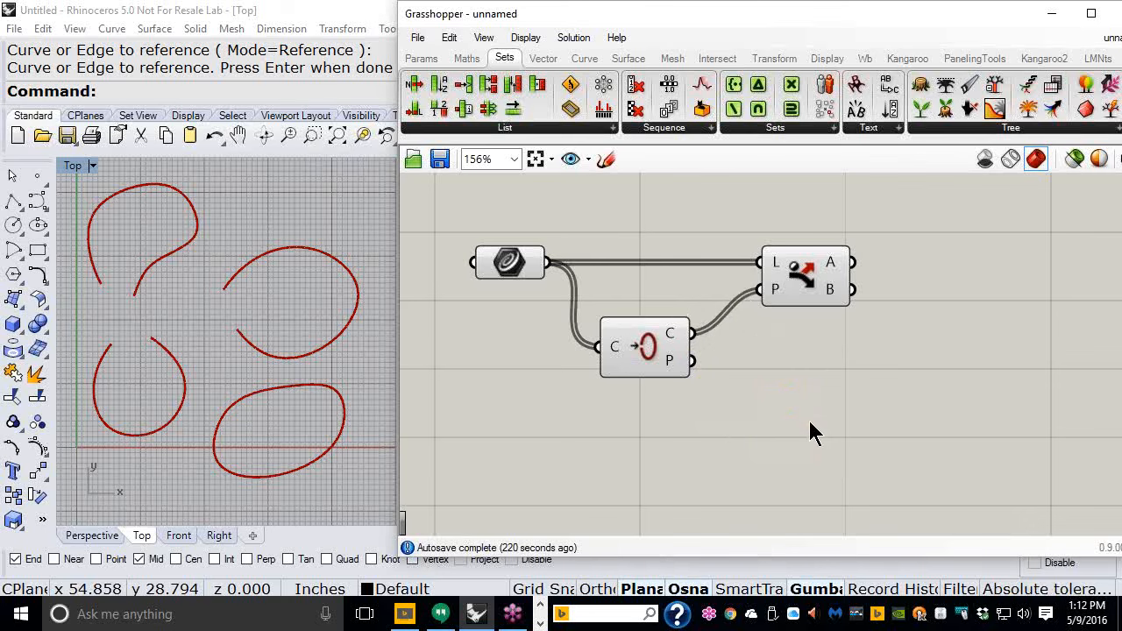
- Add a Boundary Surfaces component fed by the Dispatch A output containing the closed curves
click(640, 61)
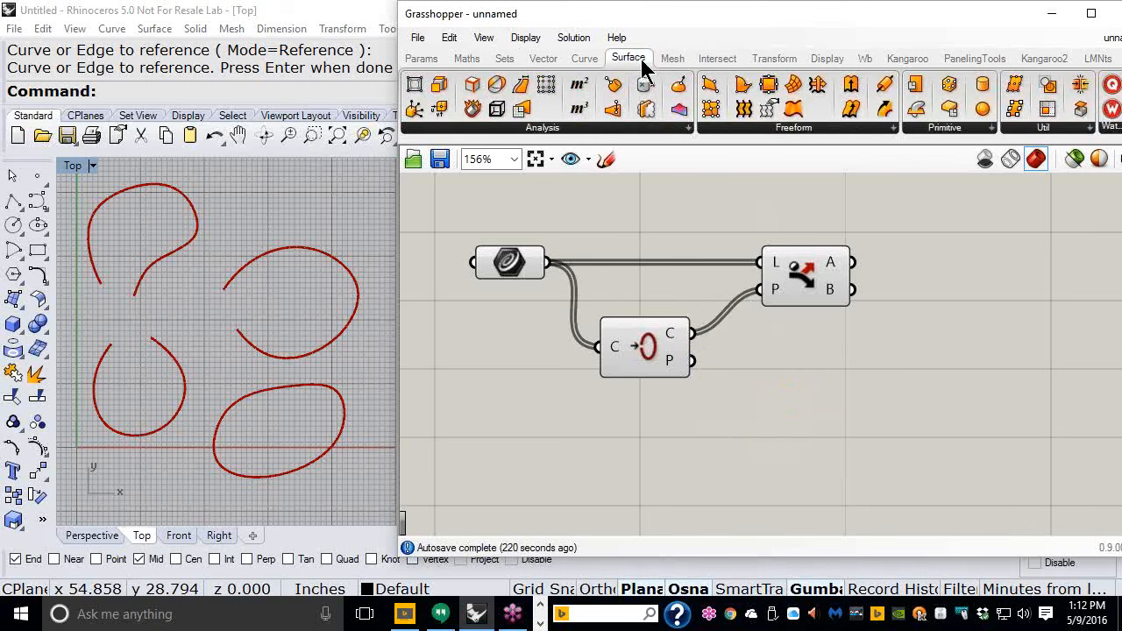
mouse_move(743, 85)
mouse_down()
mouse_move(805, 138)
mouse_move(936, 210)
mouse_up()
mouse_move(851, 262)
mouse_down()
mouse_move(866, 263)
mouse_move(885, 219)
mouse_up()
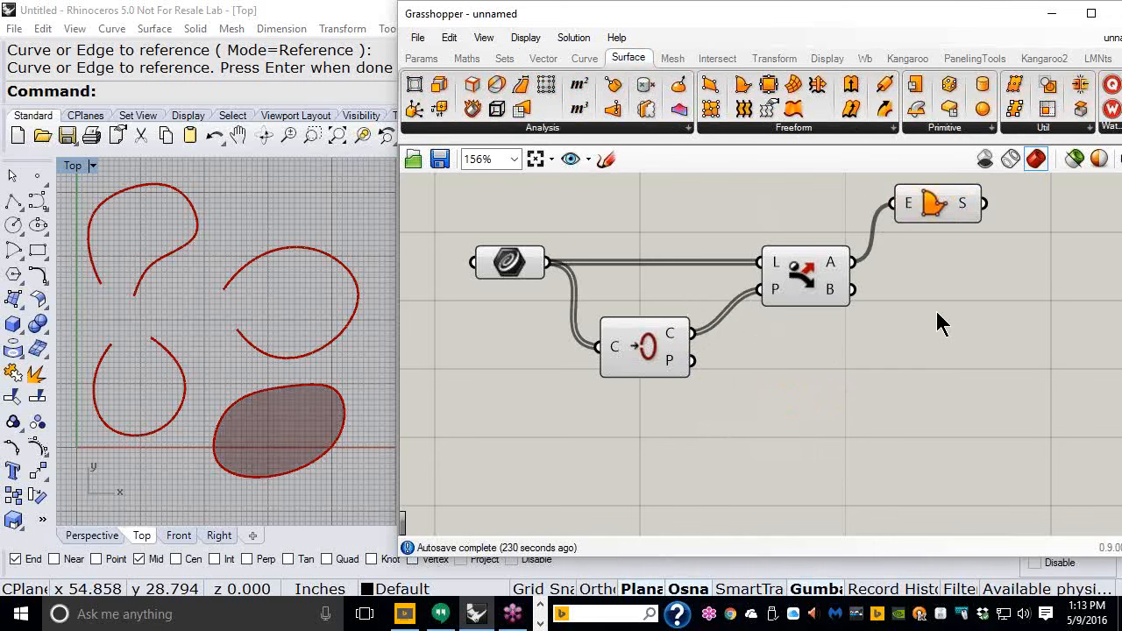
right_drag(922, 300, 846, 287)
mouse_move(770, 292)
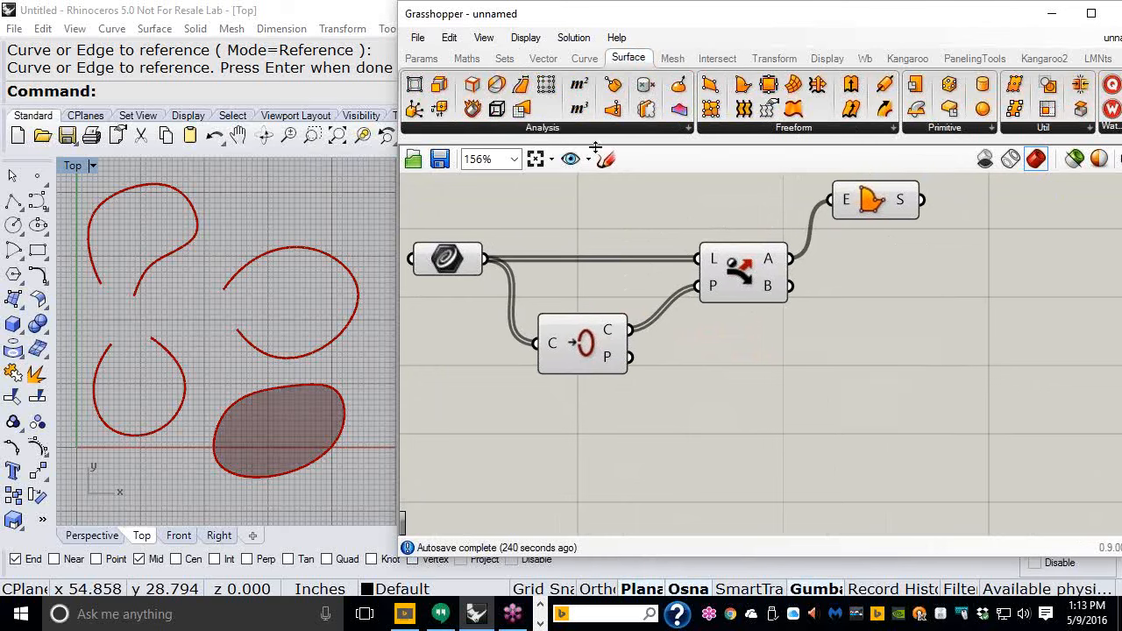
- Add an End Points component and connect the Dispatch B output of open curves to it
click(580, 59)
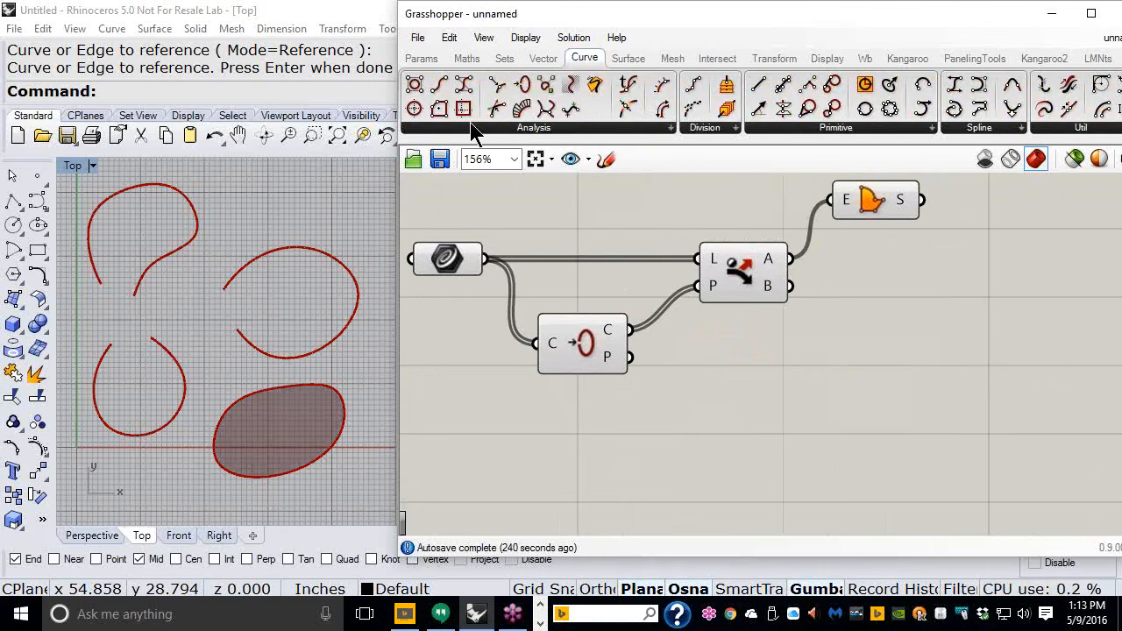
drag(441, 87, 889, 350)
drag(794, 294, 834, 351)
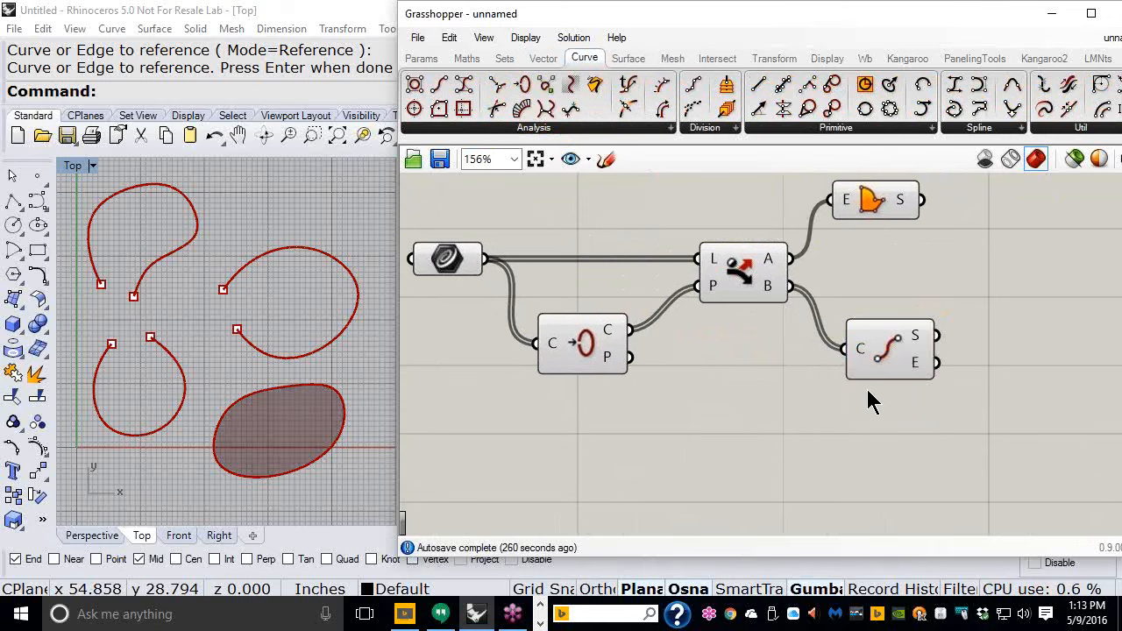
scroll(675, 350, down, 2)
right_drag(701, 321, 624, 309)
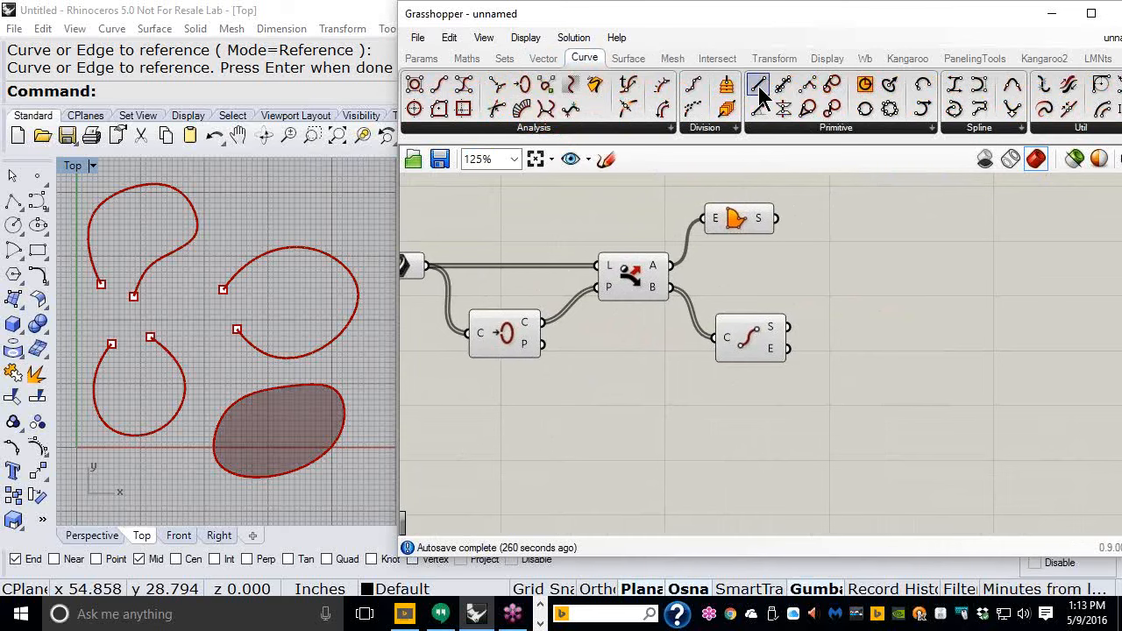
- Add a Line component and connect the curves' start and end points to its A and B inputs
drag(759, 87, 866, 340)
scroll(801, 335, up, 3)
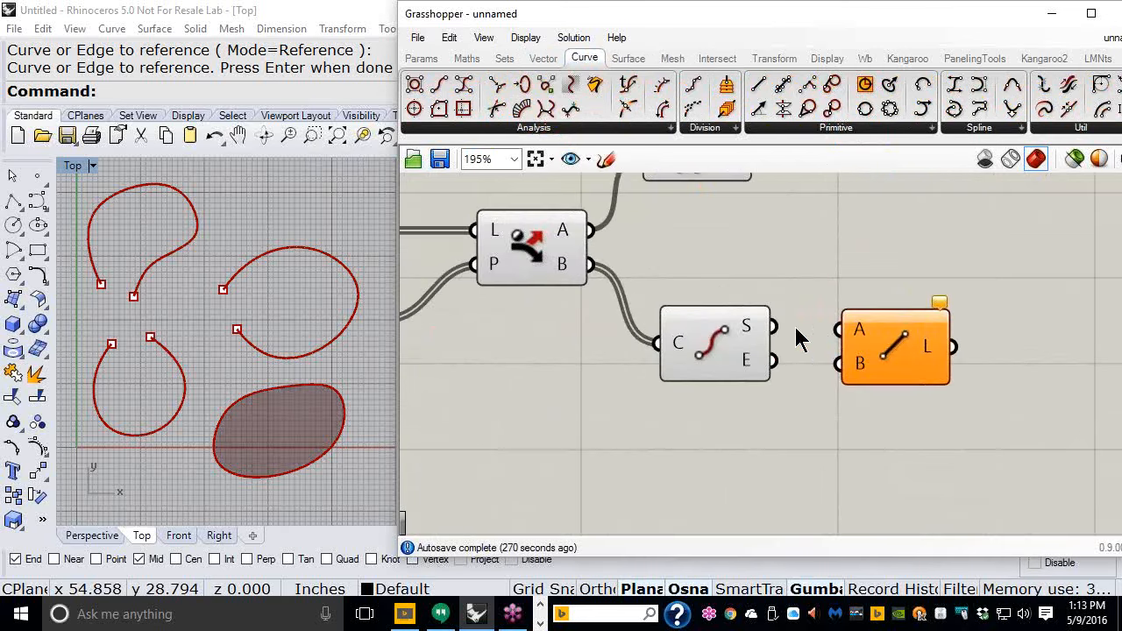
drag(775, 330, 832, 329)
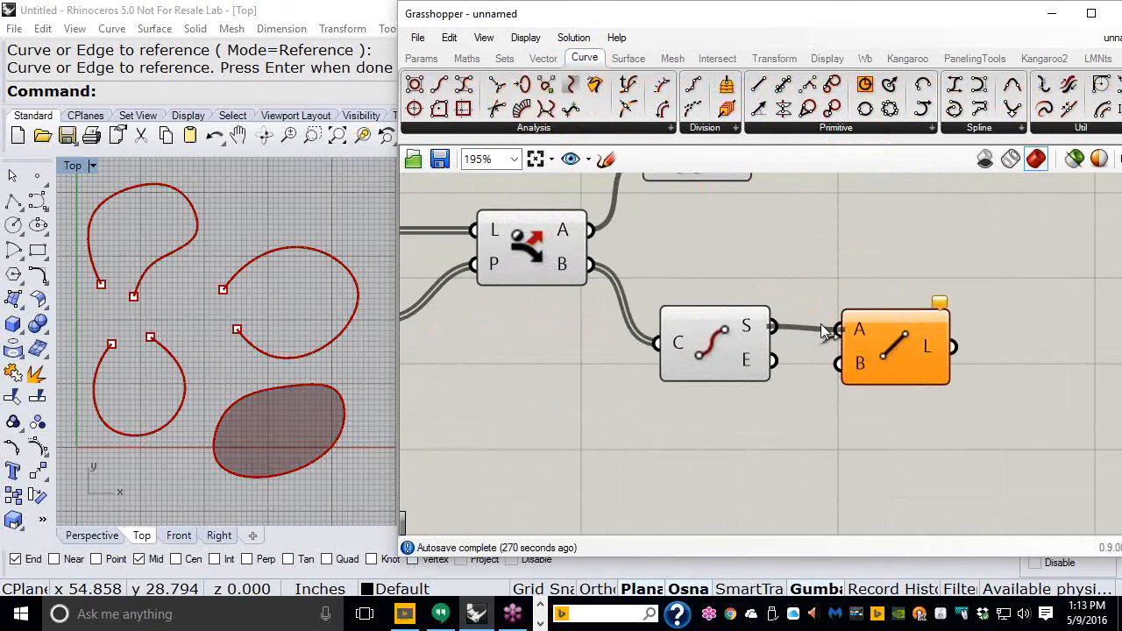
mouse_move(752, 329)
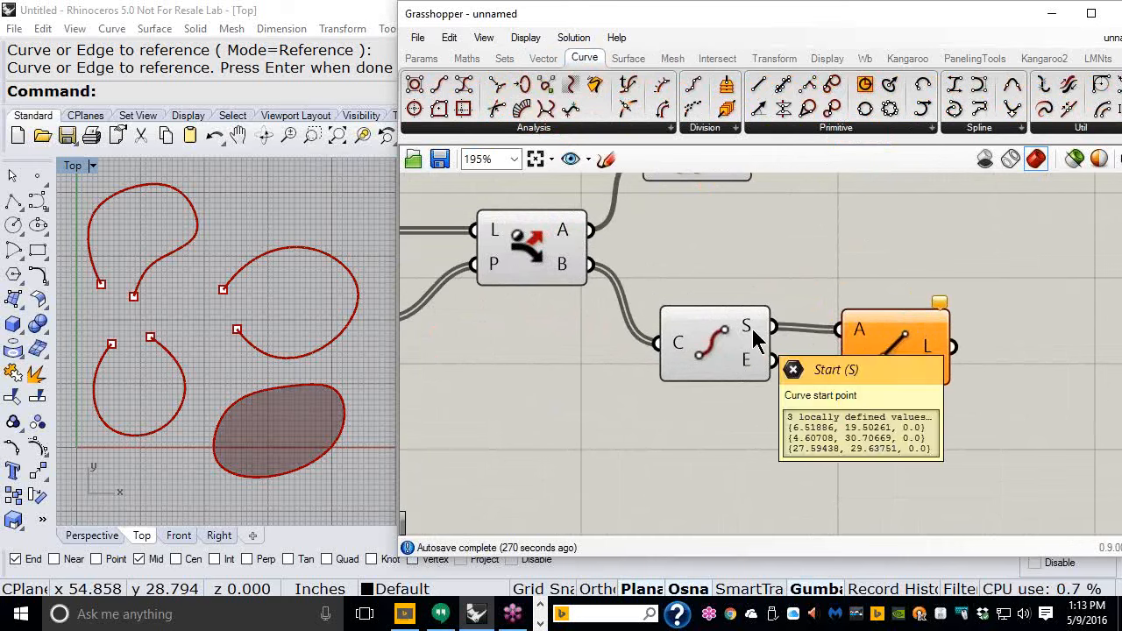
mouse_move(748, 368)
drag(747, 368, 816, 371)
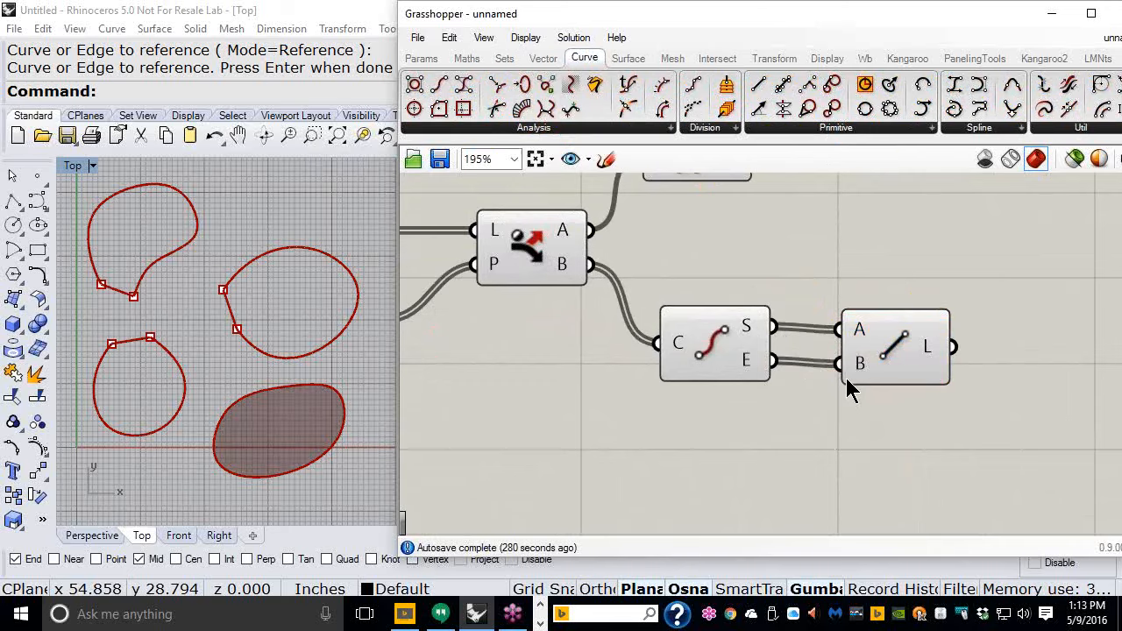
- Select the Boundary Surfaces component to highlight its surface in the viewport
scroll(839, 245, down, 4)
right_drag(837, 244, 847, 258)
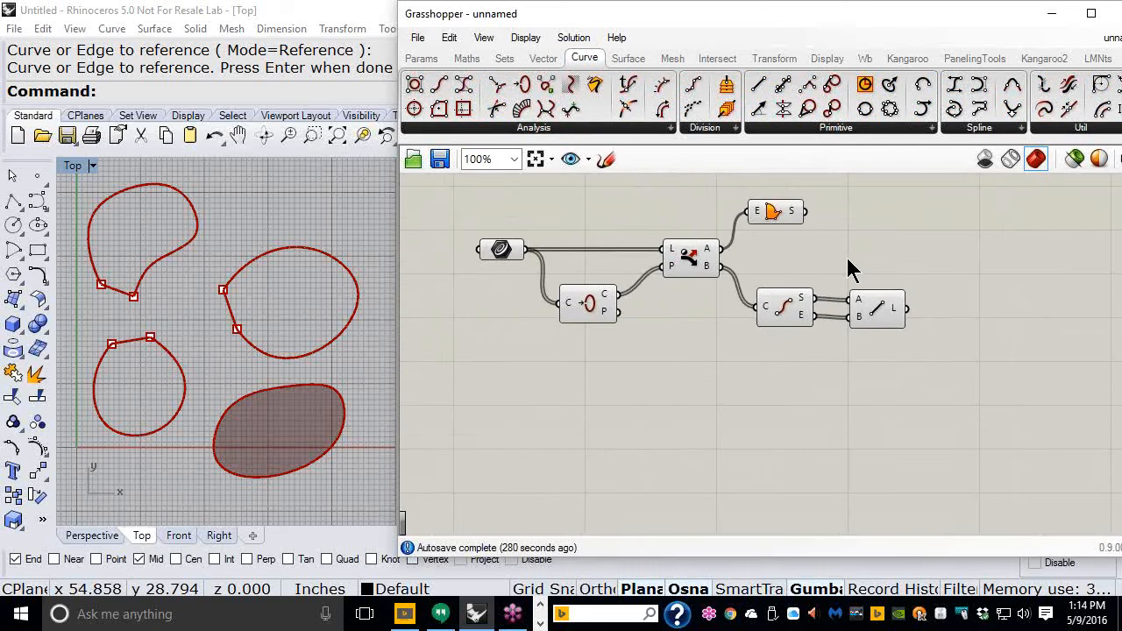
click(786, 219)
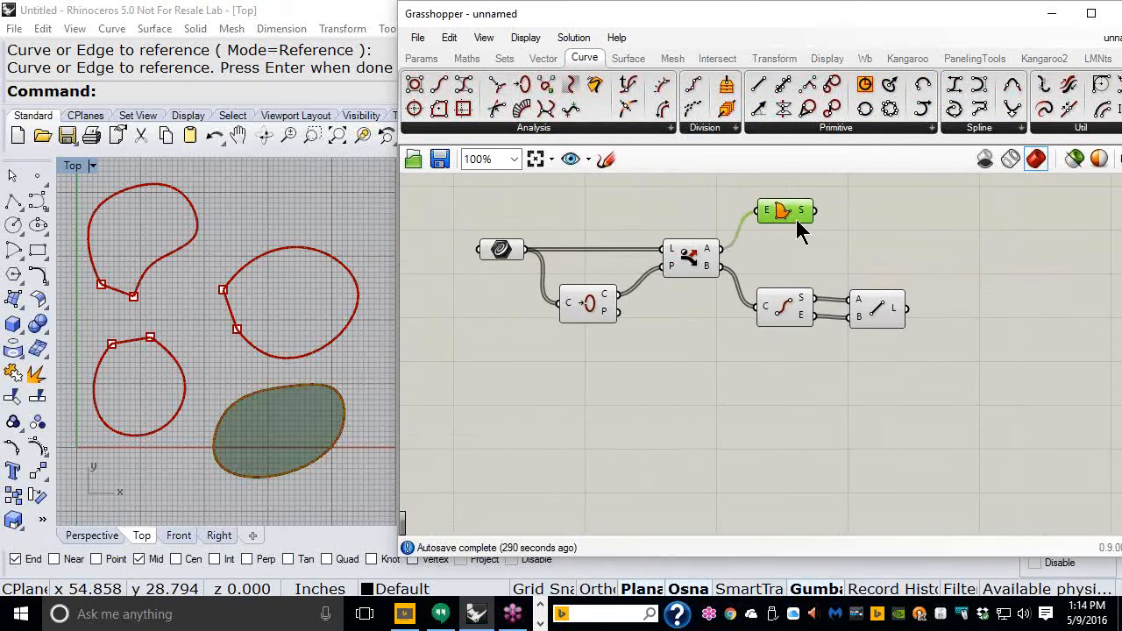
drag(871, 314, 864, 313)
click(744, 333)
scroll(690, 258, up, 1)
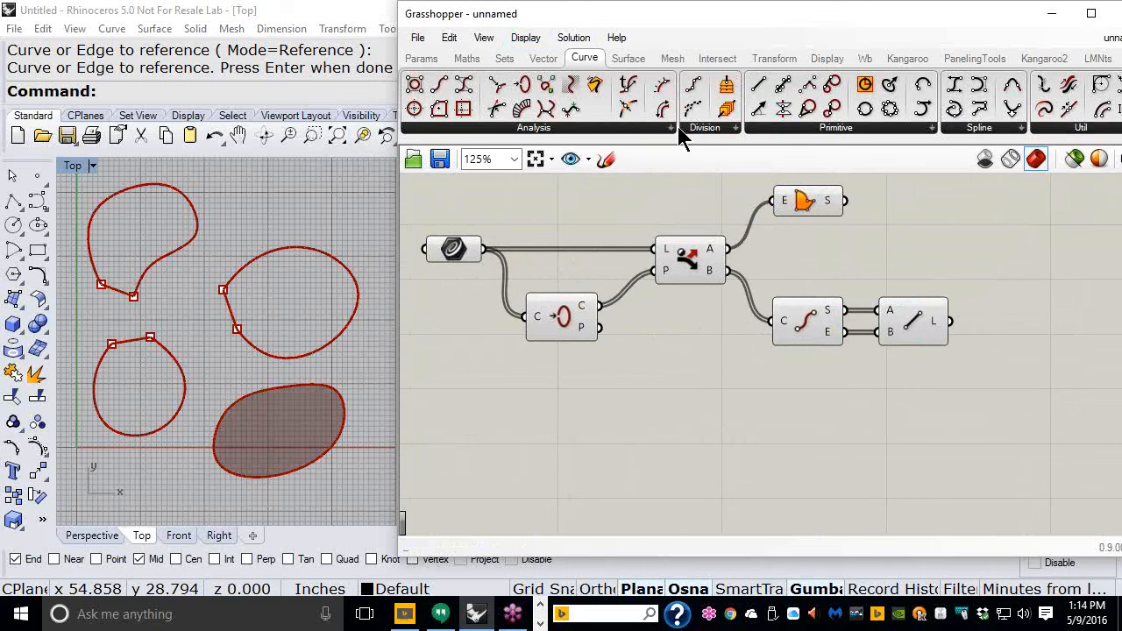
- Place a Blend Curve component on the canvas below the Line component
click(996, 129)
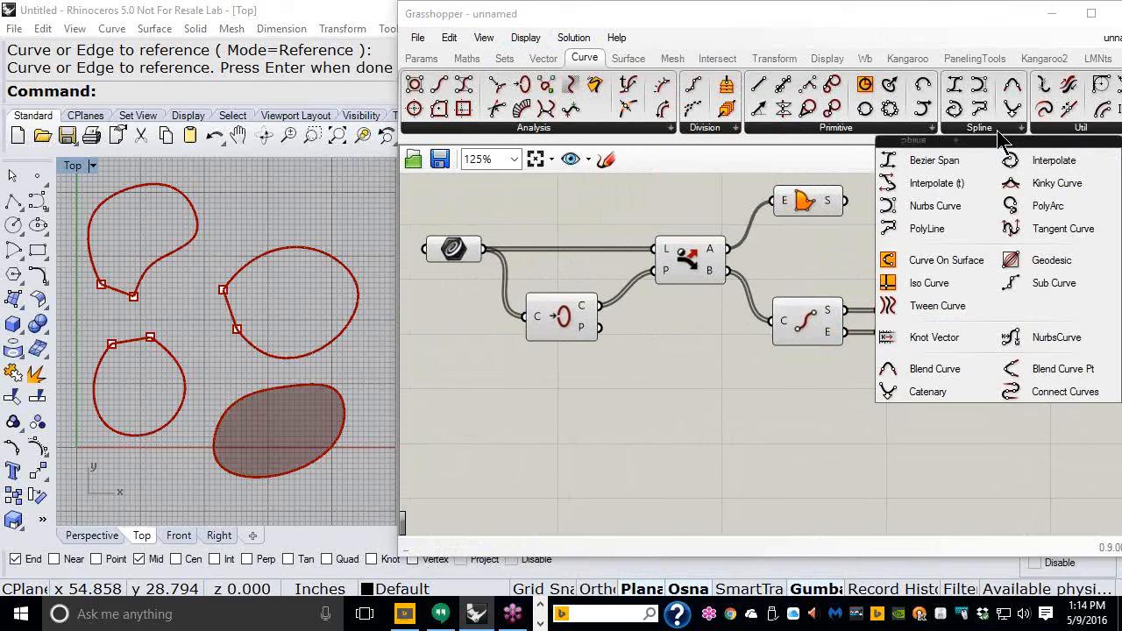
click(922, 372)
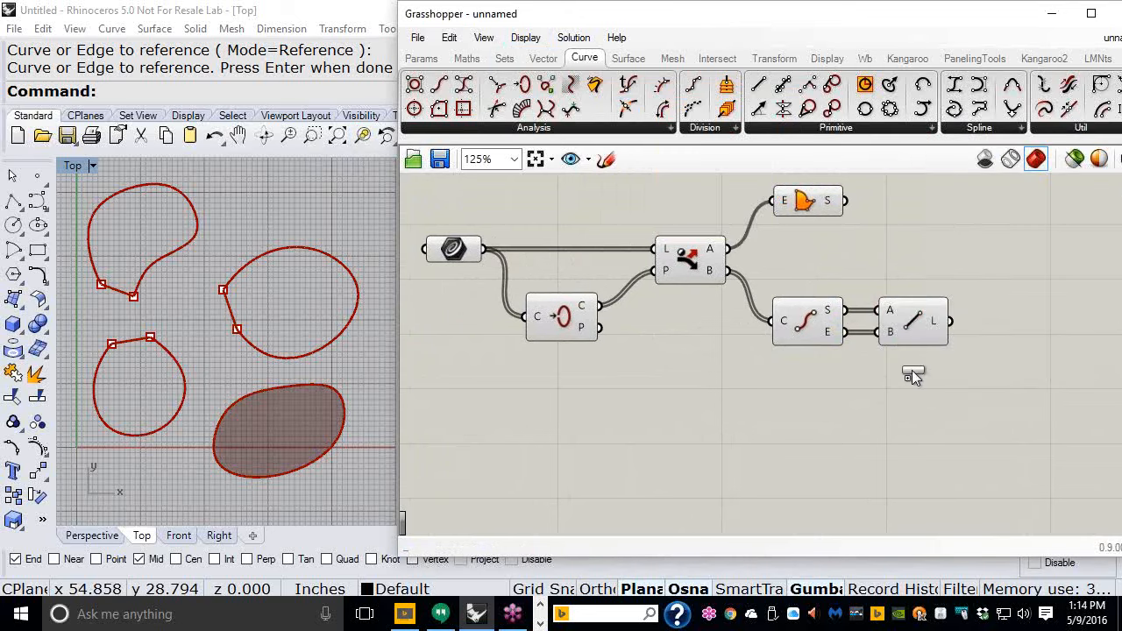
click(824, 414)
drag(828, 410, 818, 431)
click(933, 438)
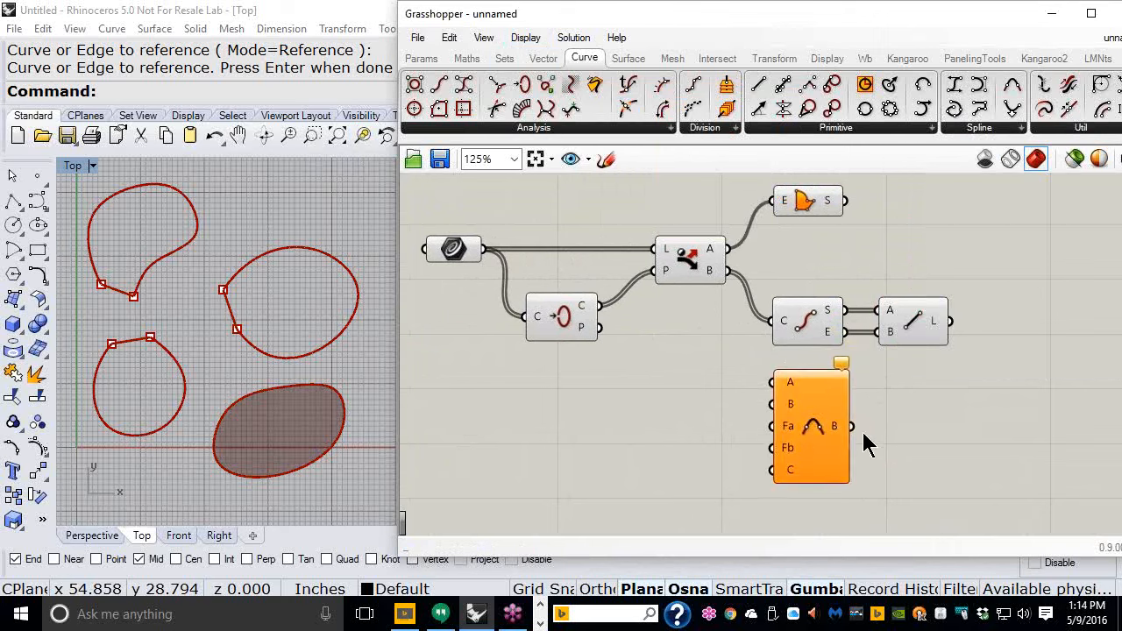
- Connect the Dispatch B output of open curves to both the A and B inputs of the Blend Curve component
click(837, 442)
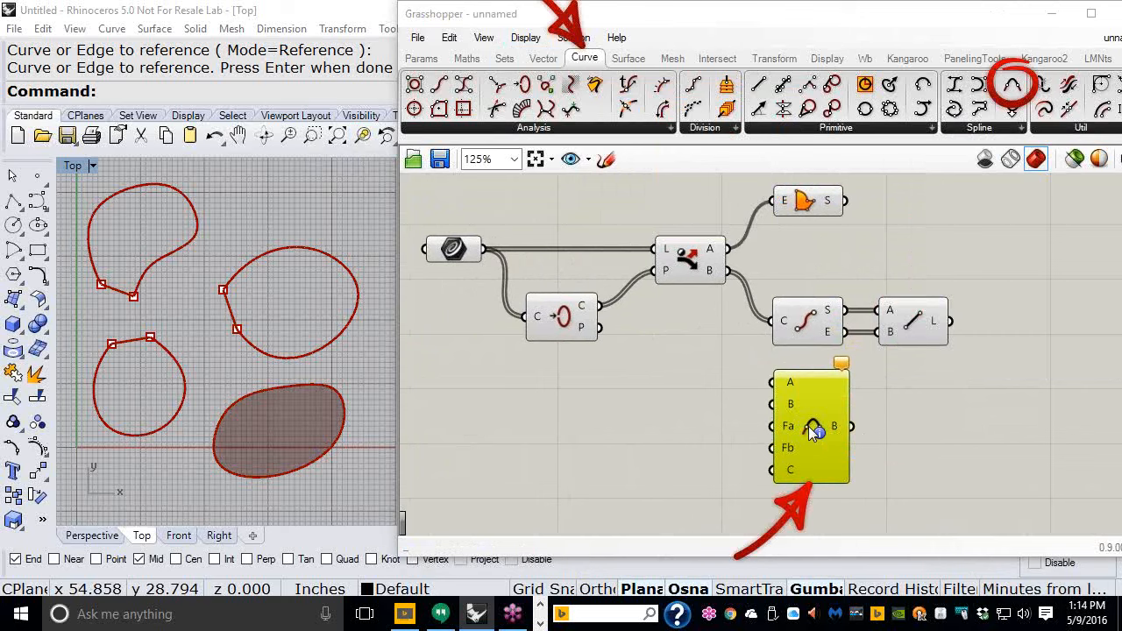
click(889, 421)
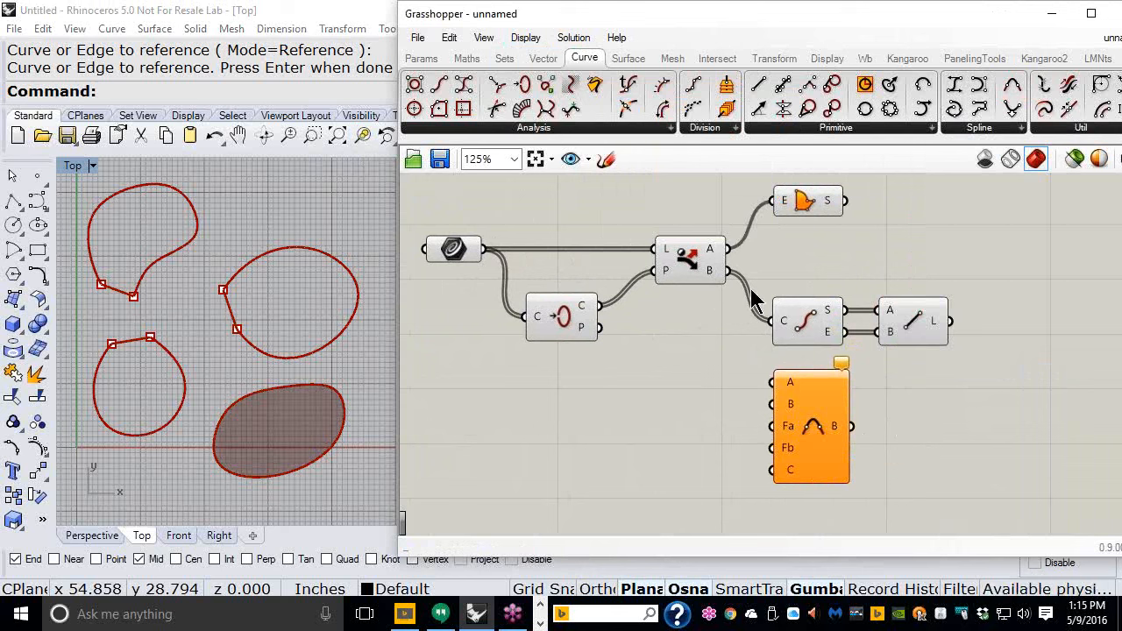
drag(730, 277, 760, 394)
drag(726, 270, 765, 407)
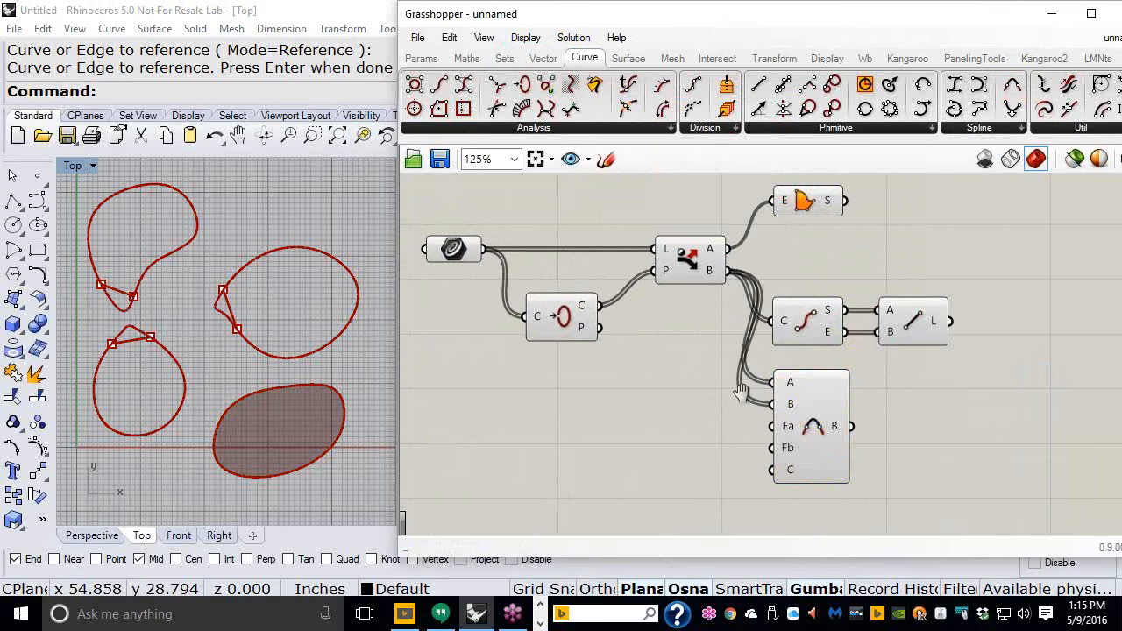
right_drag(742, 393, 800, 327)
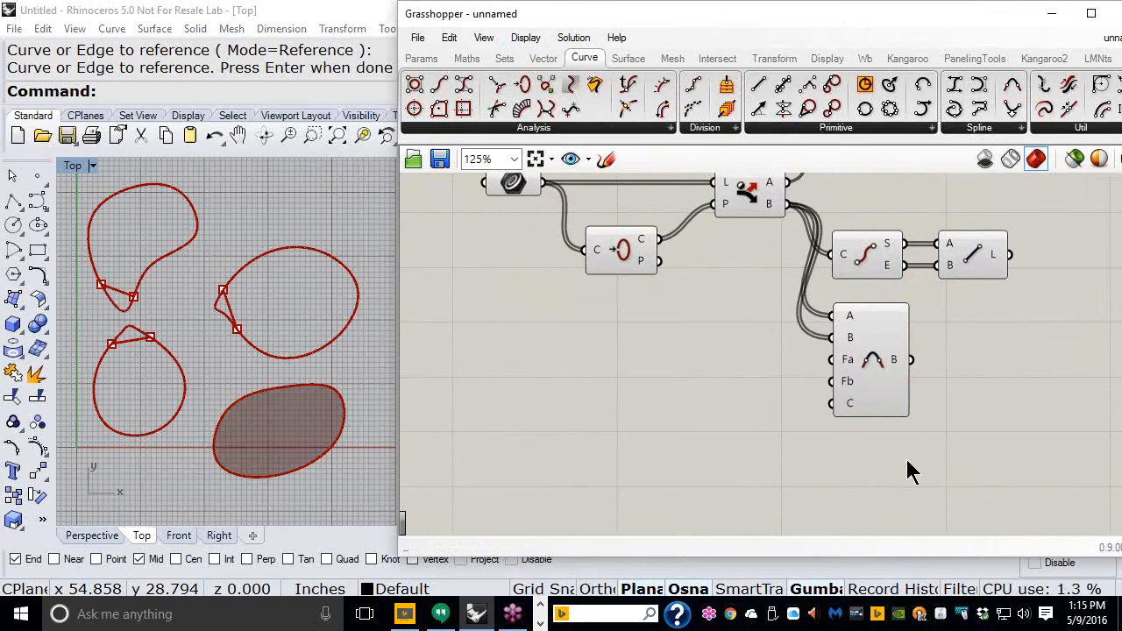
scroll(907, 460, up, 2)
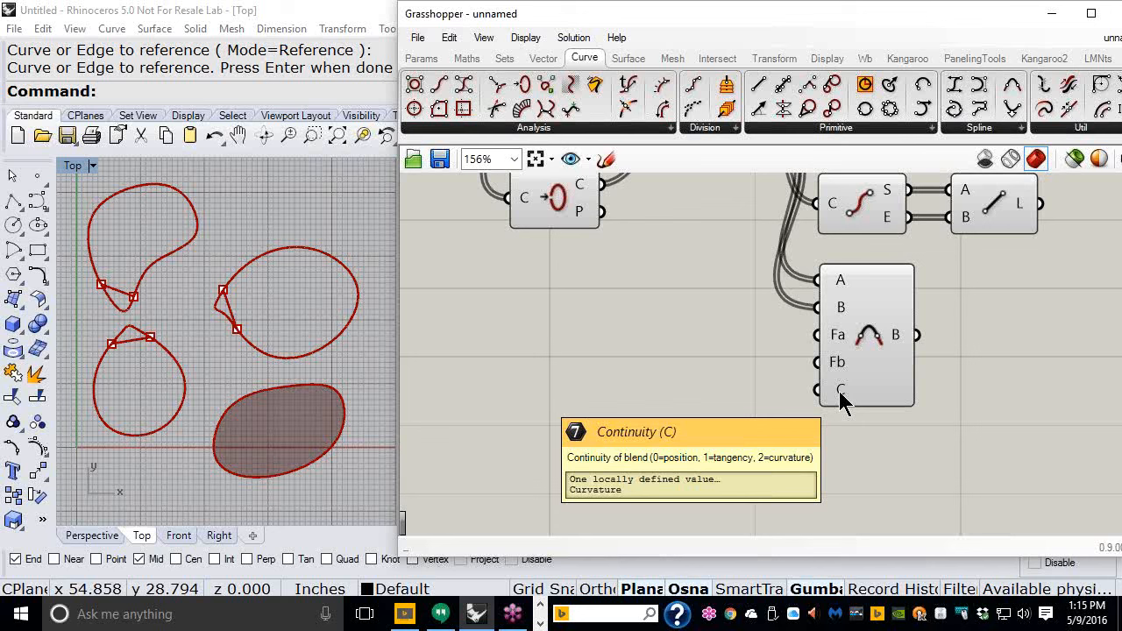
- Add a number slider ranging 0 to 2 and connect it to the Blend Curve's C continuity input
double_click(637, 405)
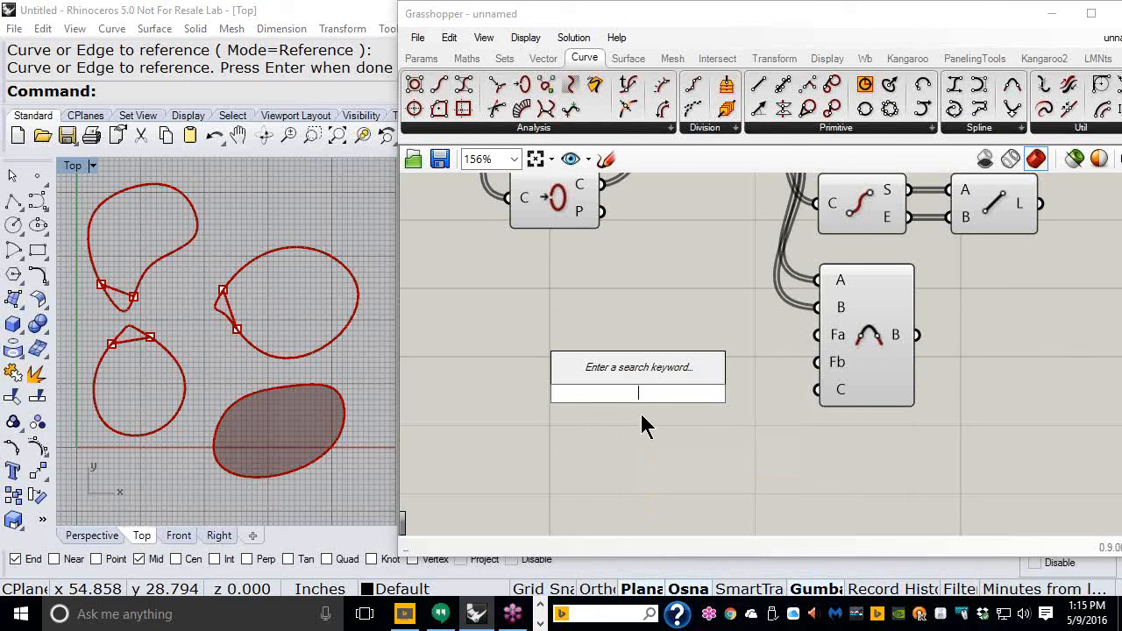
text(0<)
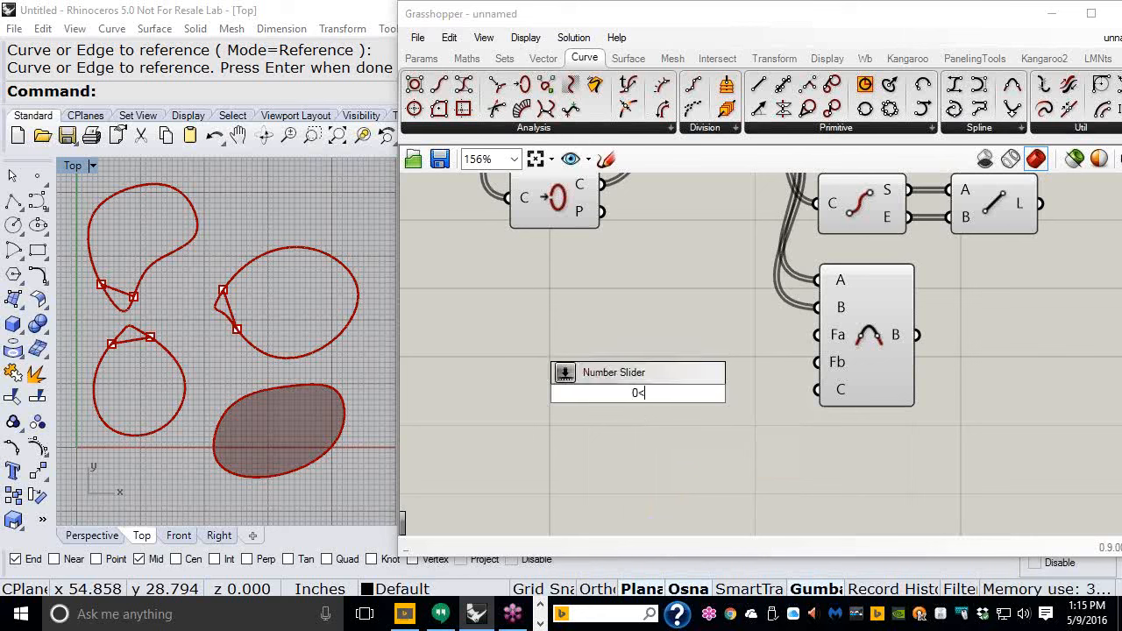
text(2)
key(Return)
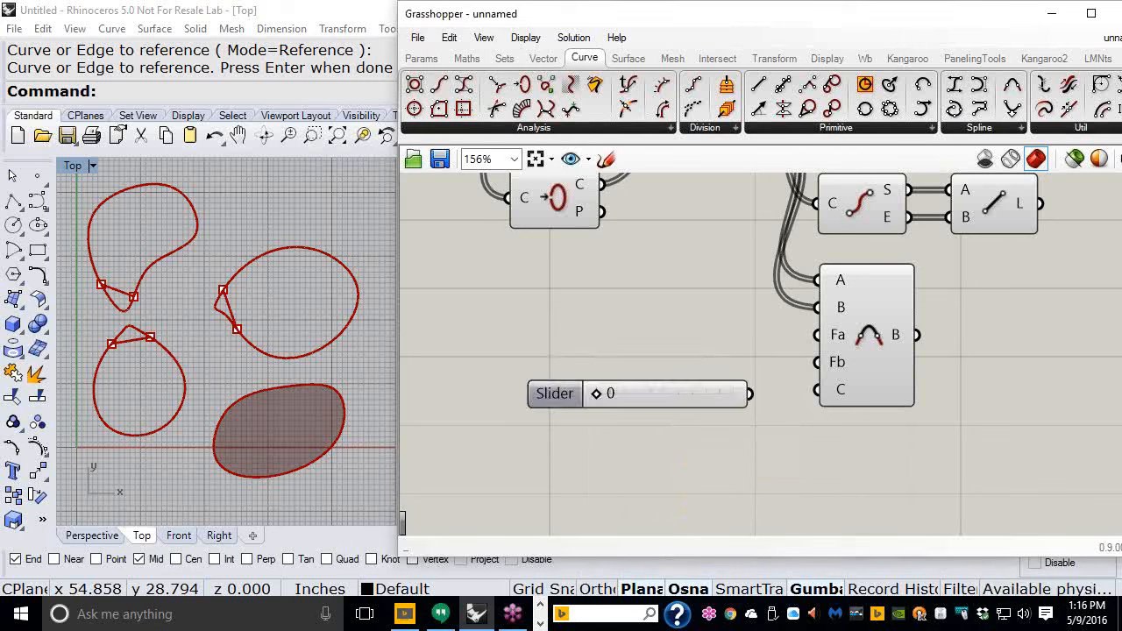
drag(749, 394, 807, 396)
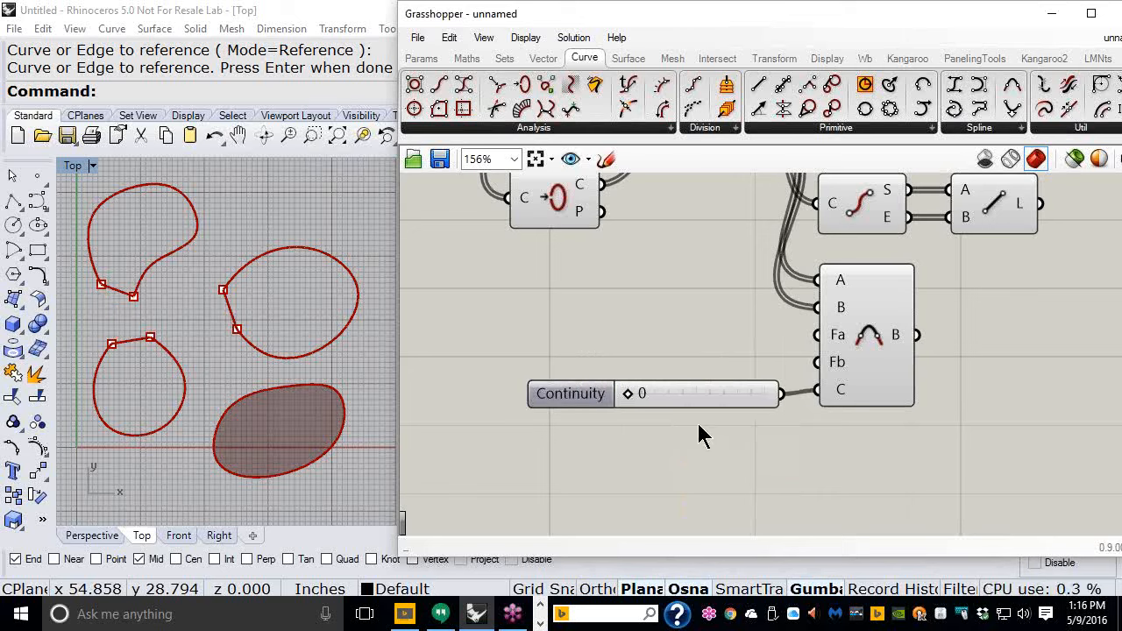
- Set the Continuity slider to 1
scroll(276, 324, up, 5)
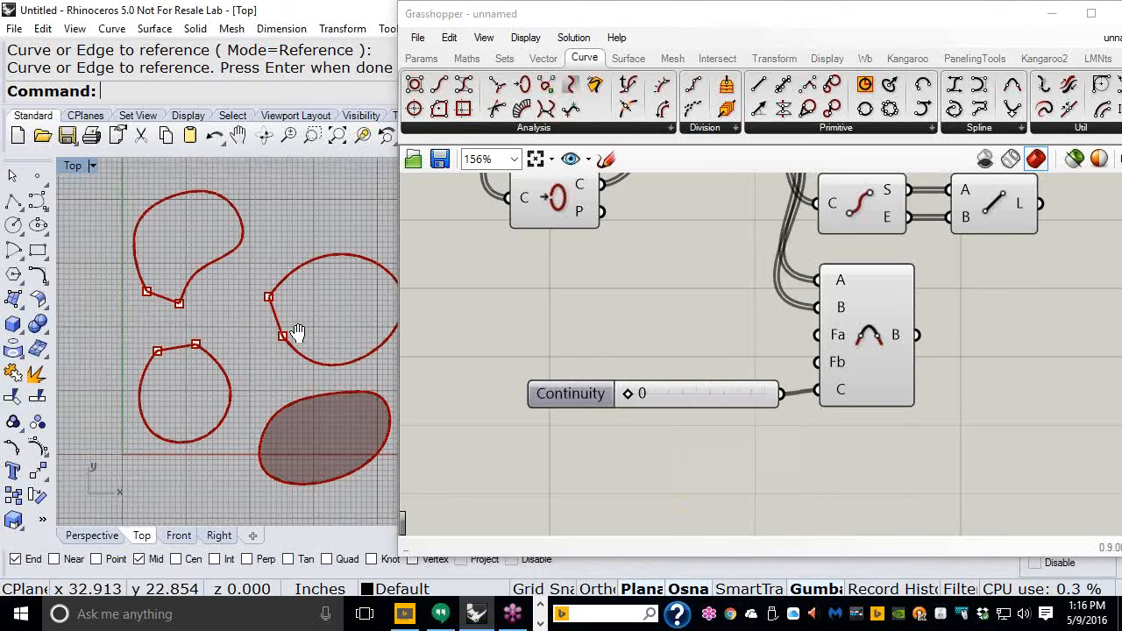
scroll(289, 314, up, 4)
right_drag(292, 314, 188, 321)
scroll(220, 340, up, 4)
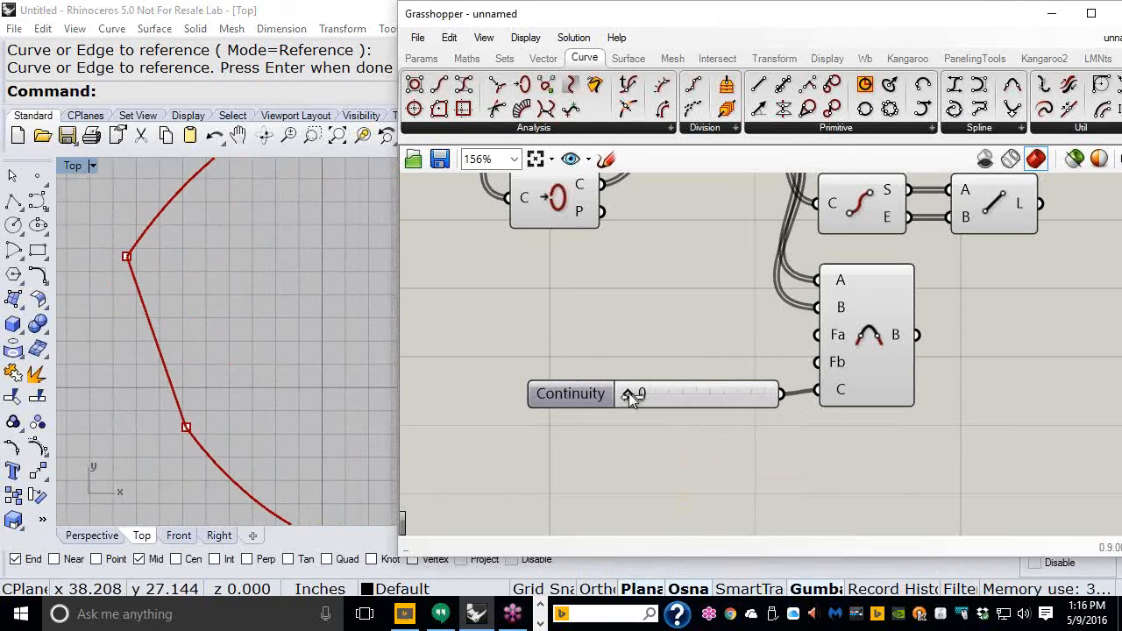
drag(628, 393, 692, 406)
scroll(688, 494, down, 1)
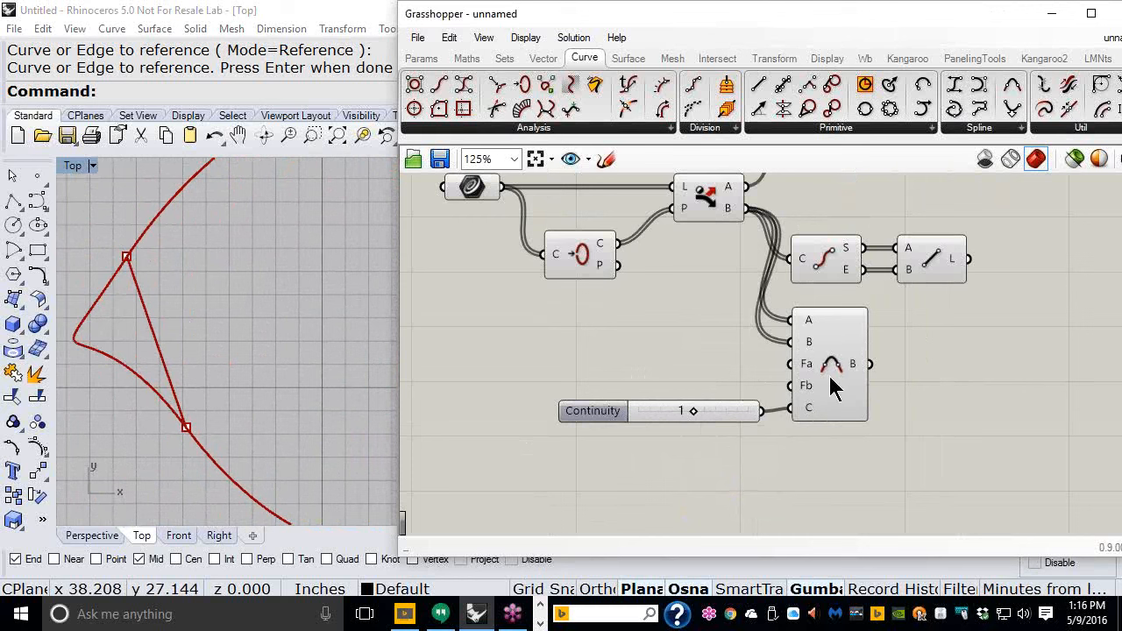
- Create two number sliders at 1.00 and connect them to the Blend Curve's Fa and Fb bulge inputs
mouse_move(807, 371)
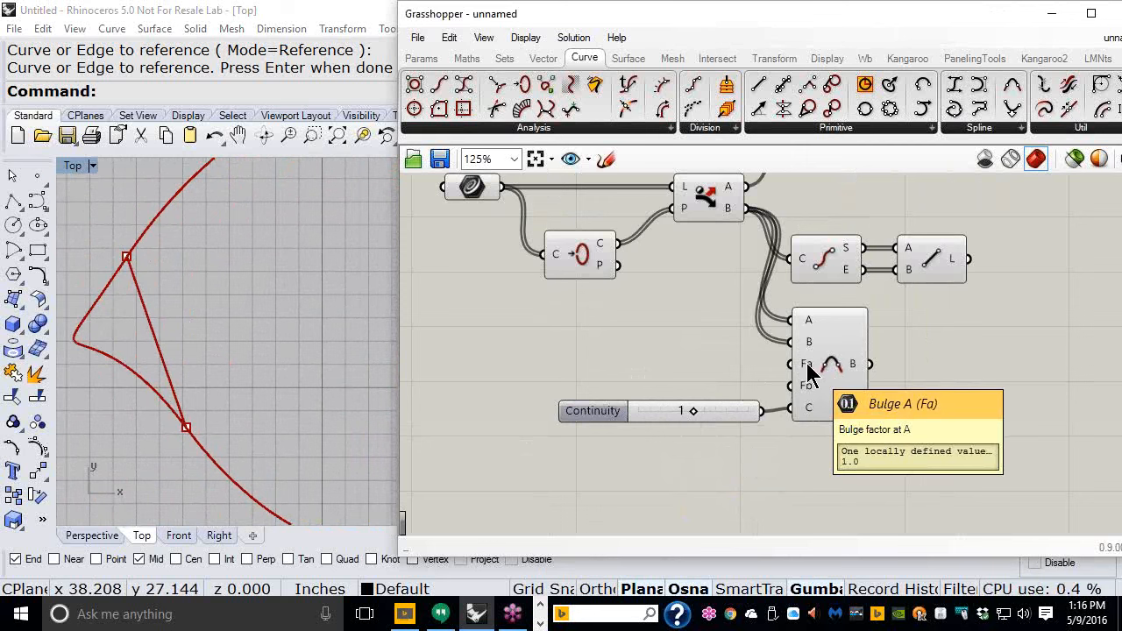
right_drag(104, 322, 128, 316)
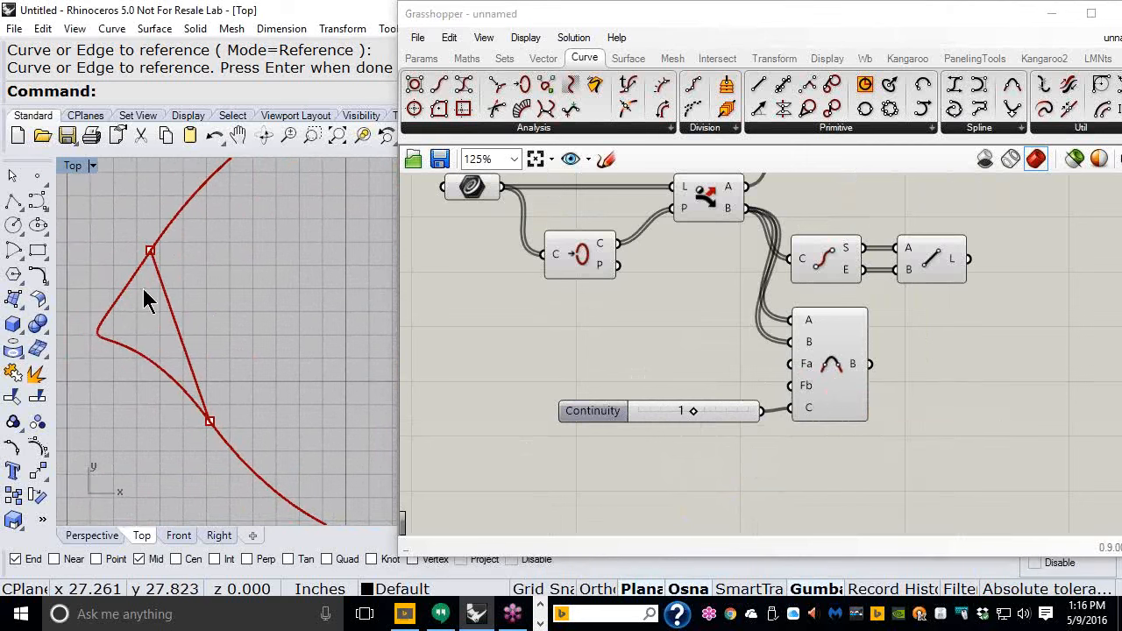
double_click(654, 358)
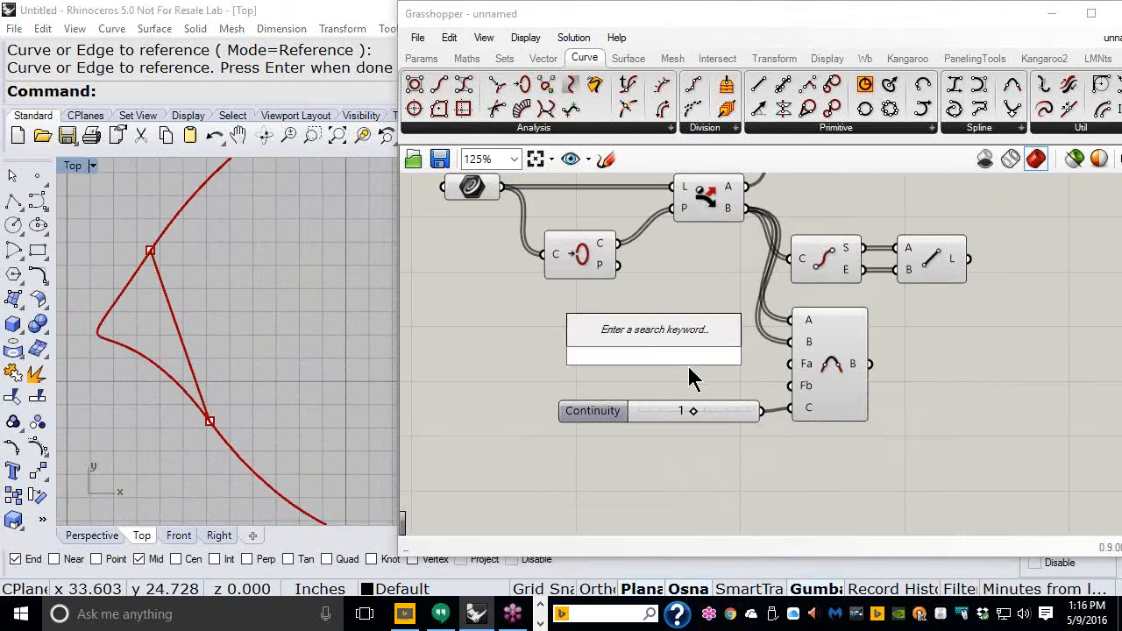
text(1.00)
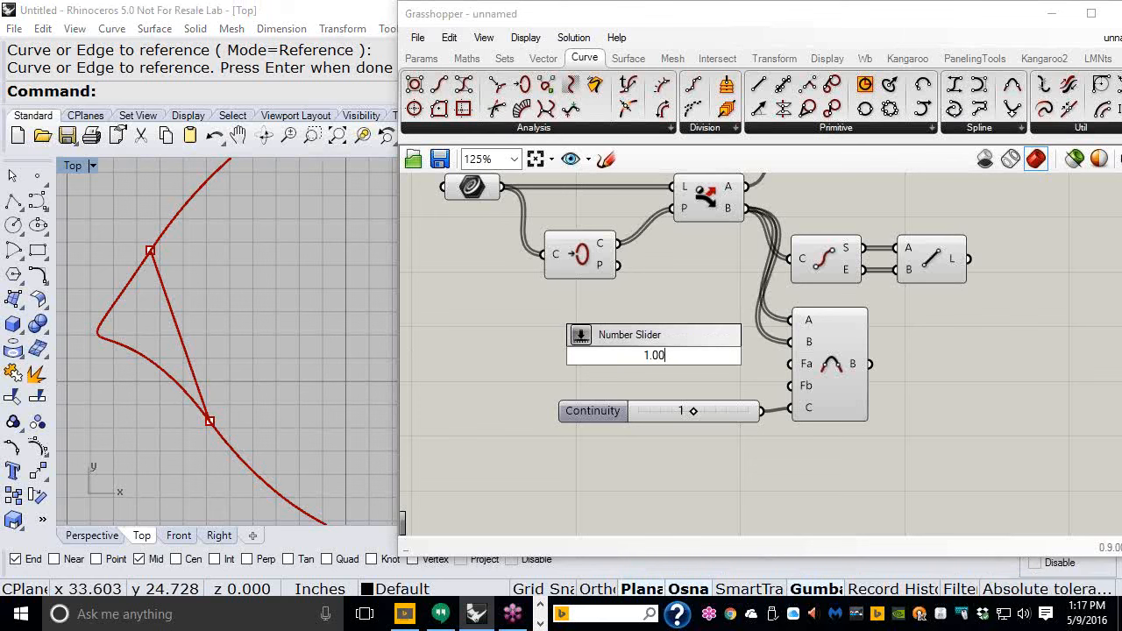
key(Return)
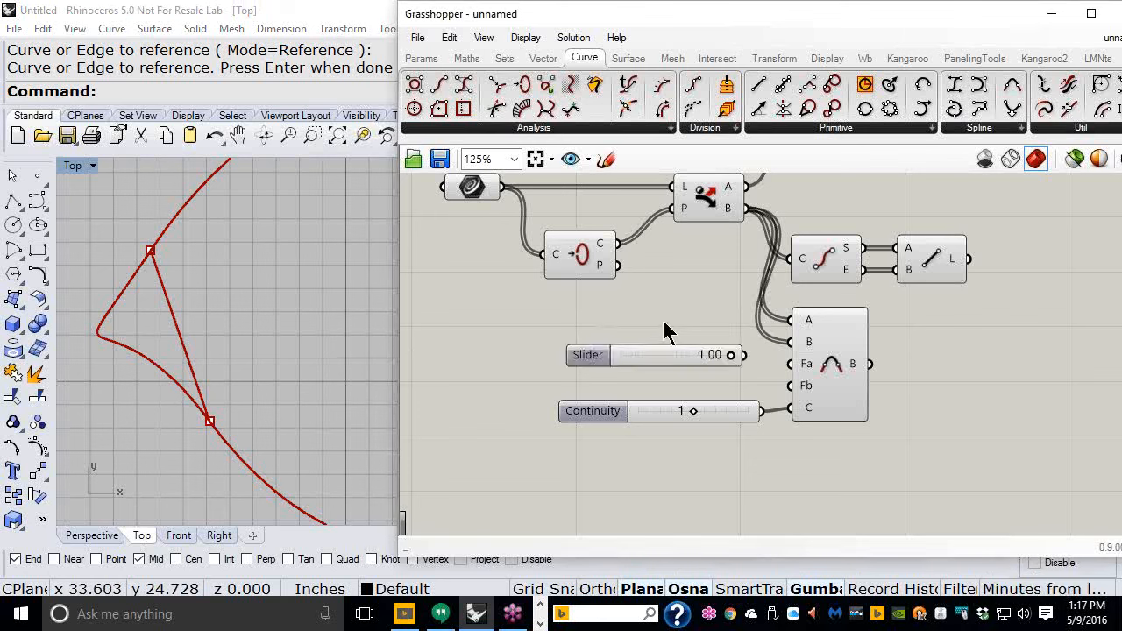
drag(675, 359, 657, 376)
drag(722, 336, 789, 386)
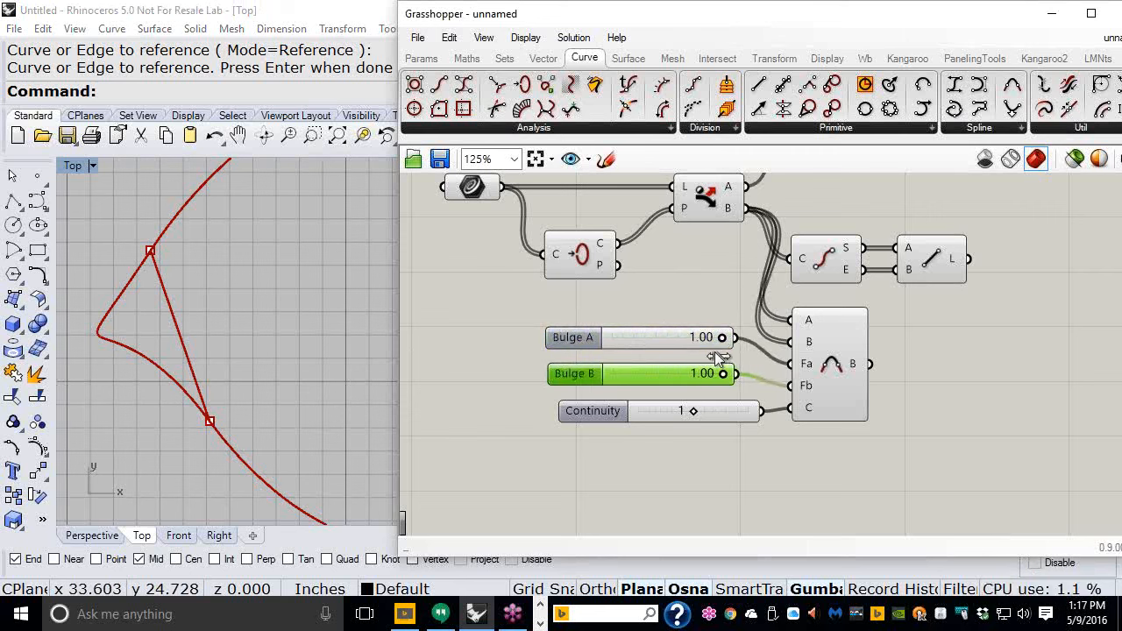
- Adjust the Bulge A slider to 0.26 and the Bulge B slider to 0.52 while checking the blend curves
drag(721, 339, 630, 347)
drag(719, 374, 668, 377)
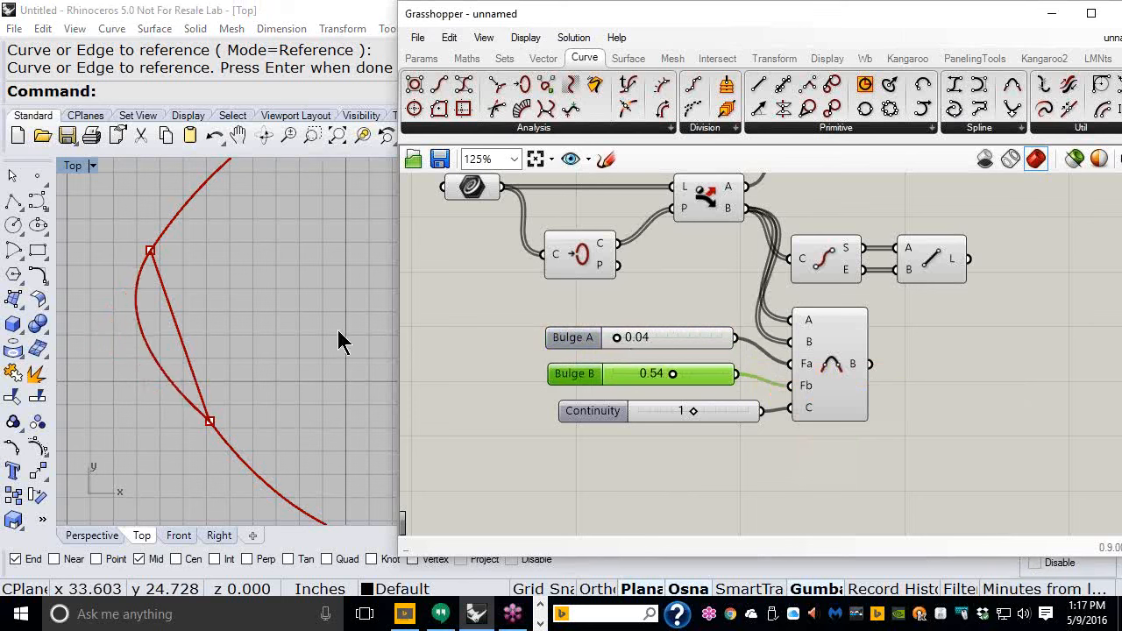
scroll(225, 303, down, 5)
scroll(231, 304, down, 4)
right_drag(125, 313, 156, 327)
scroll(214, 327, up, 6)
drag(672, 375, 670, 375)
drag(616, 338, 641, 340)
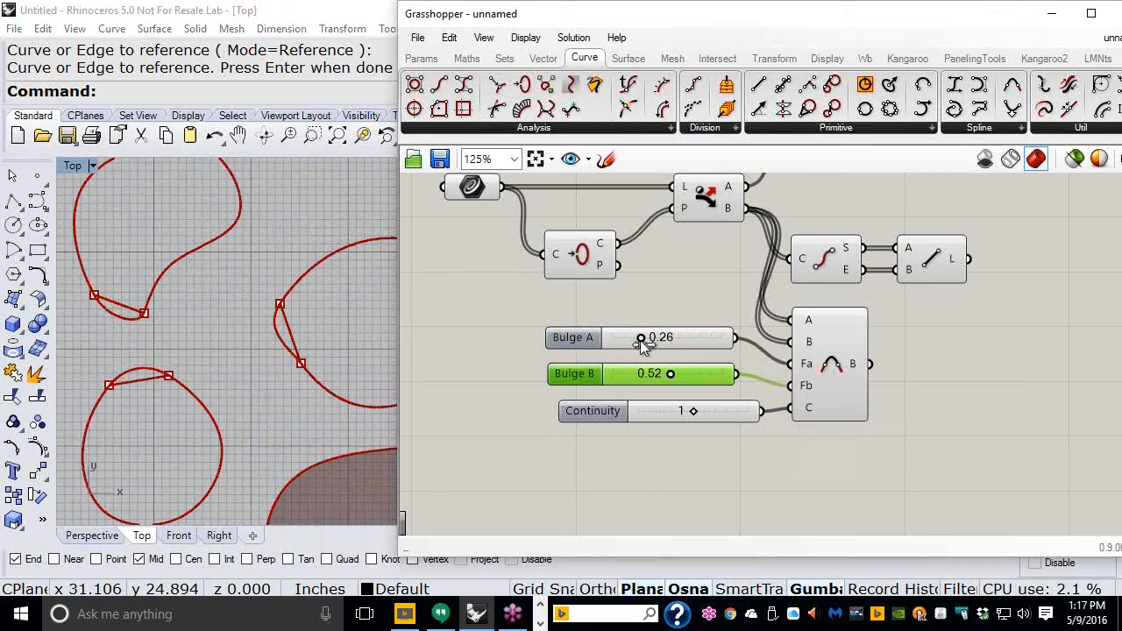
right_drag(205, 308, 204, 319)
scroll(202, 309, down, 2)
right_drag(269, 296, 240, 298)
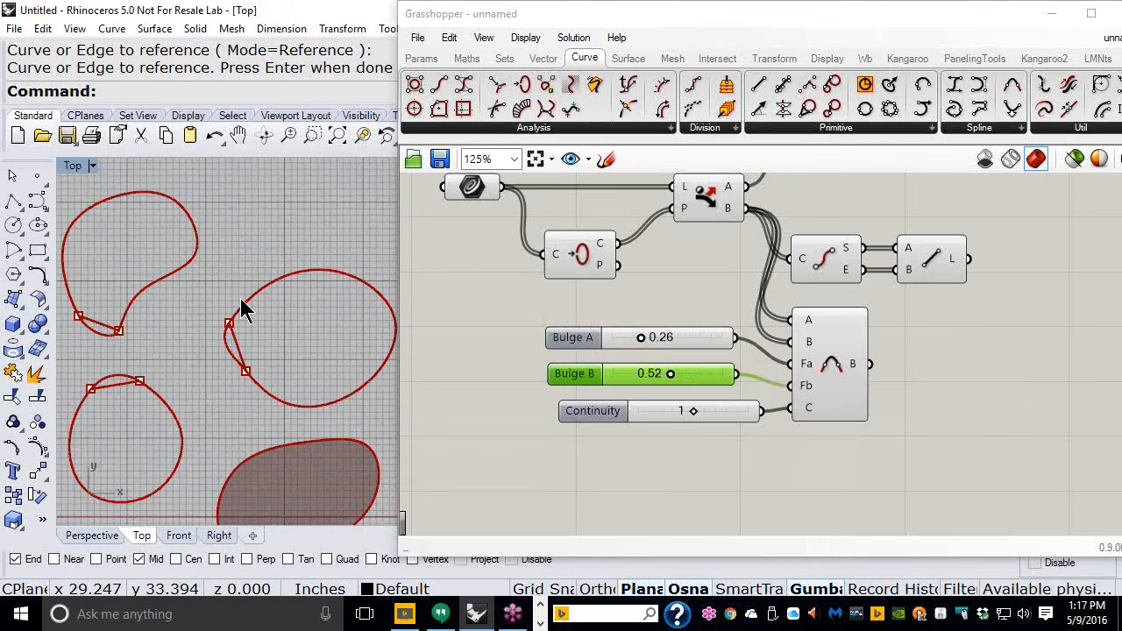
right_drag(246, 311, 285, 281)
scroll(276, 341, up, 2)
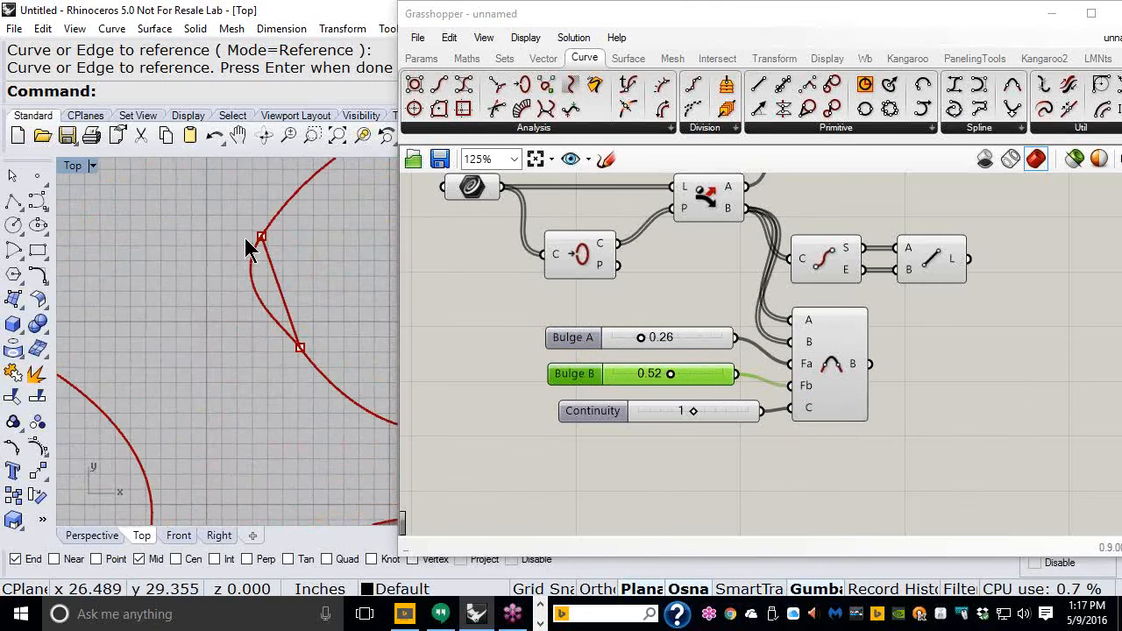
scroll(265, 317, down, 3)
scroll(267, 316, up, 1)
- Select the Blend Curve and Line components in turn to compare their previews in the viewport
drag(893, 476, 695, 381)
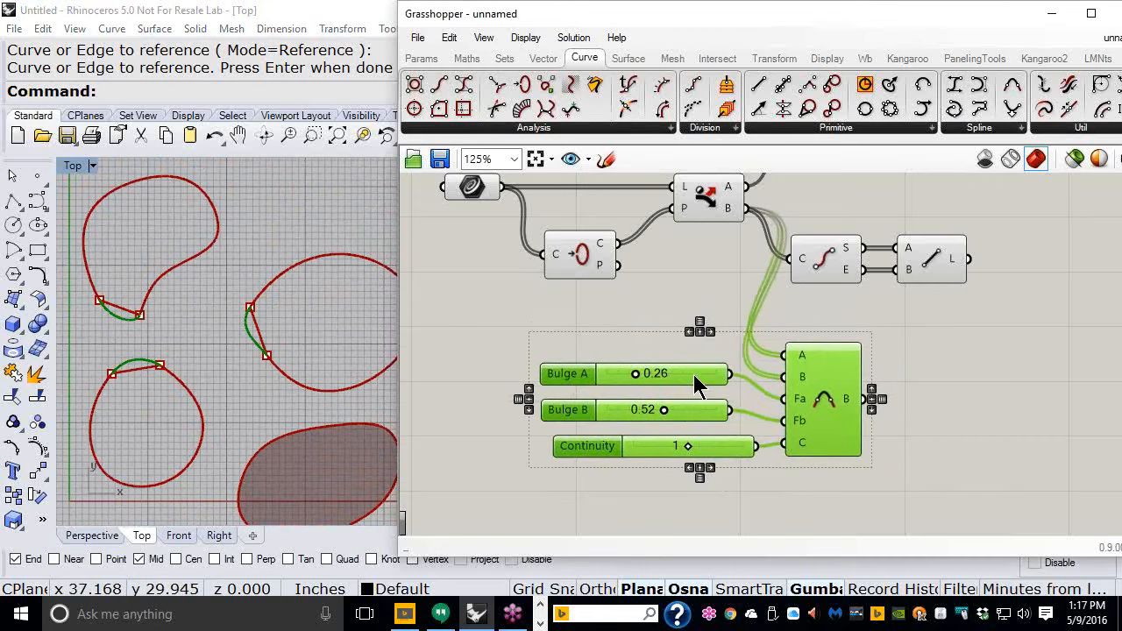
click(976, 359)
click(945, 265)
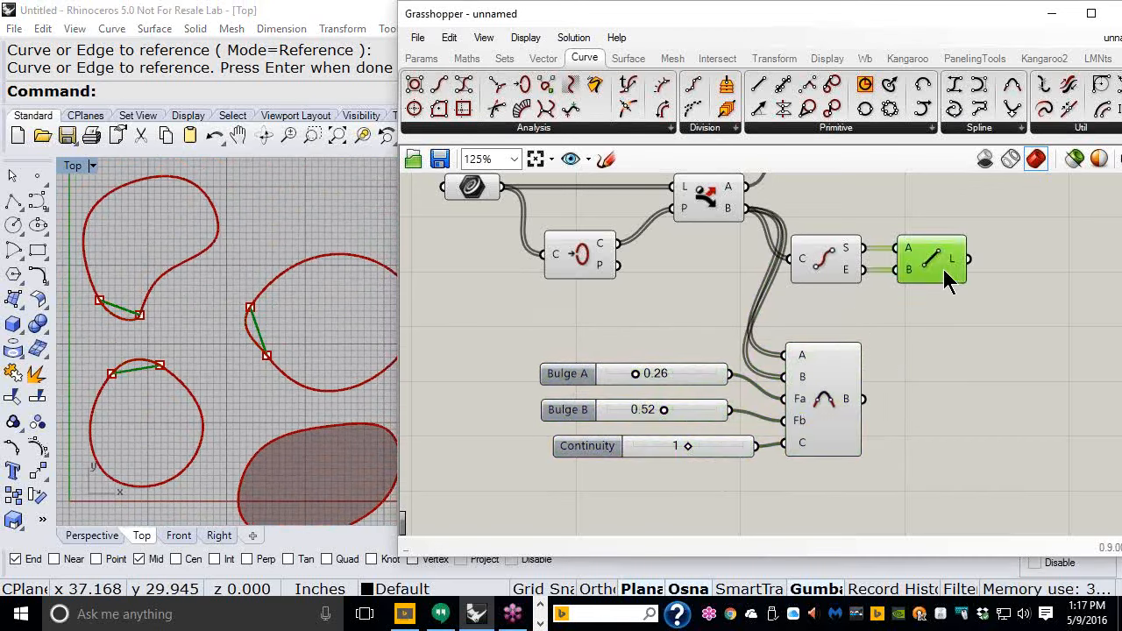
drag(833, 402, 931, 413)
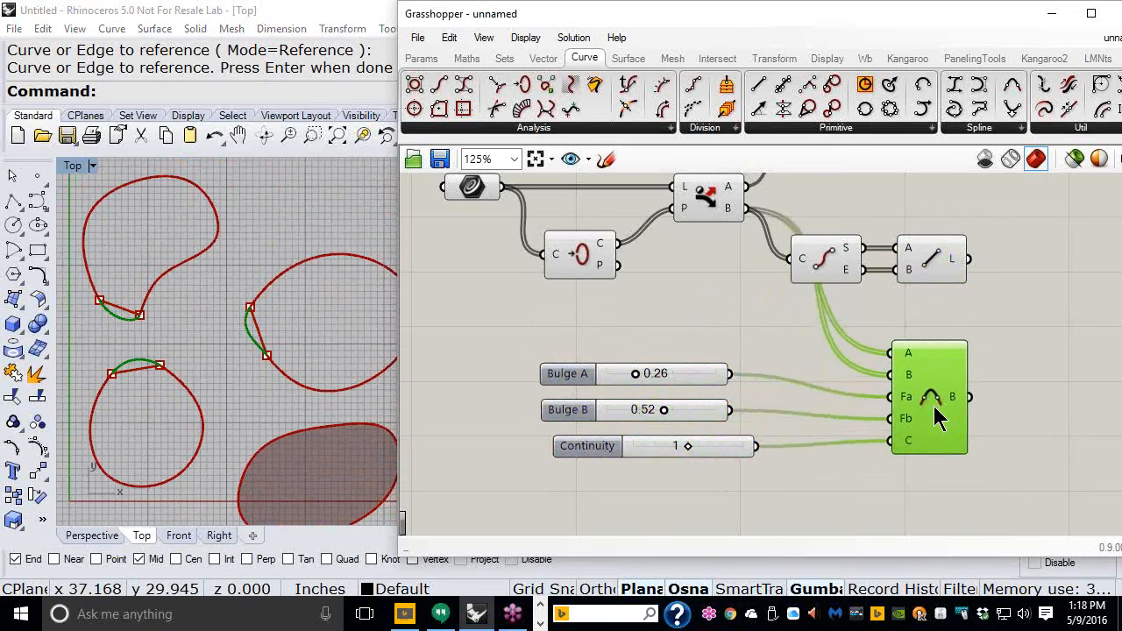
click(769, 383)
scroll(759, 344, down, 1)
right_drag(772, 330, 681, 367)
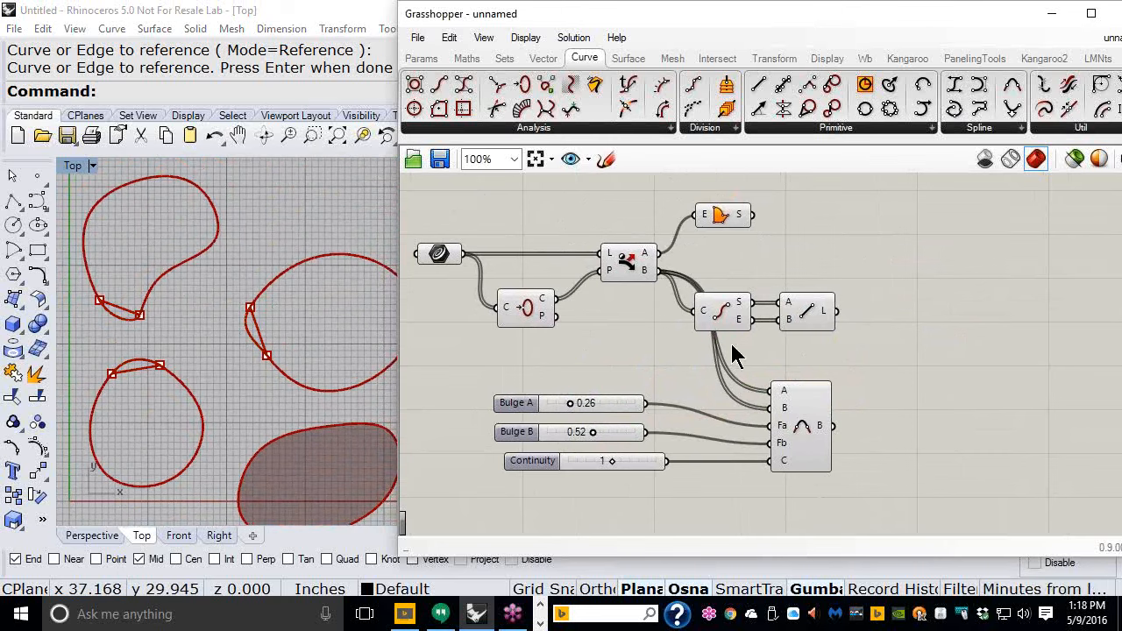
- Turn off the preview of the Closed, Dispatch and End Points components
drag(732, 344, 524, 258)
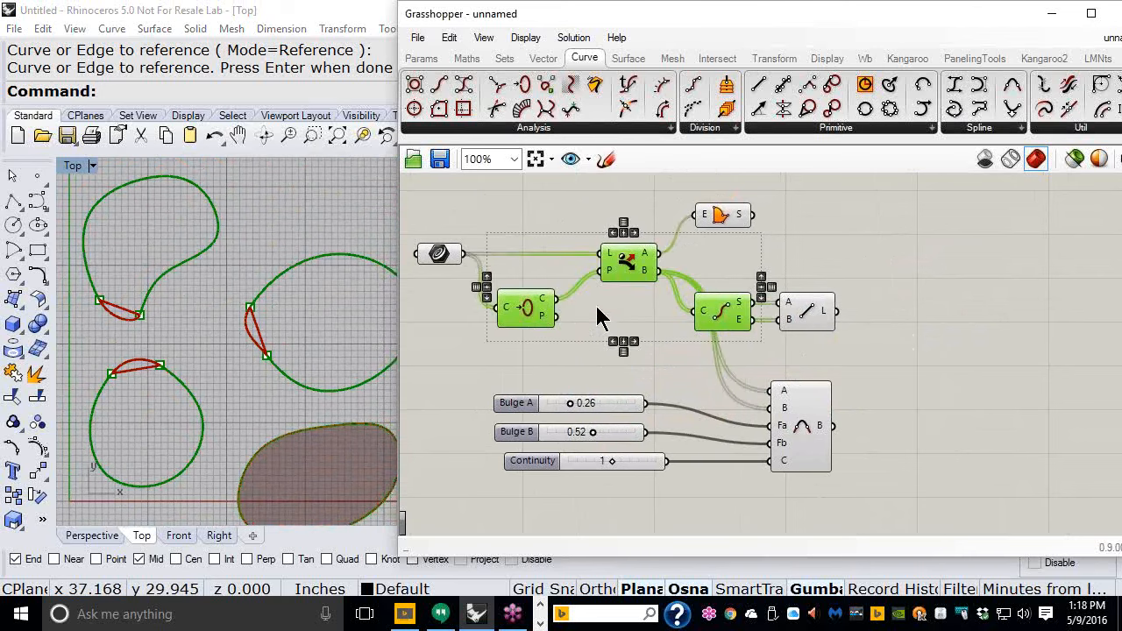
middle_click(651, 365)
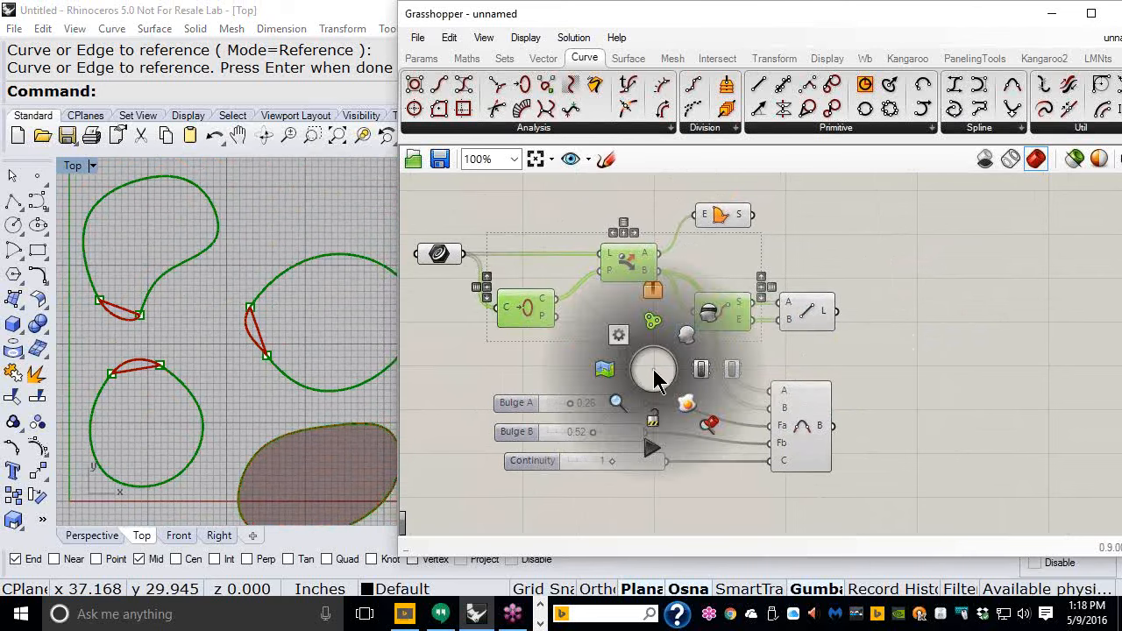
click(707, 317)
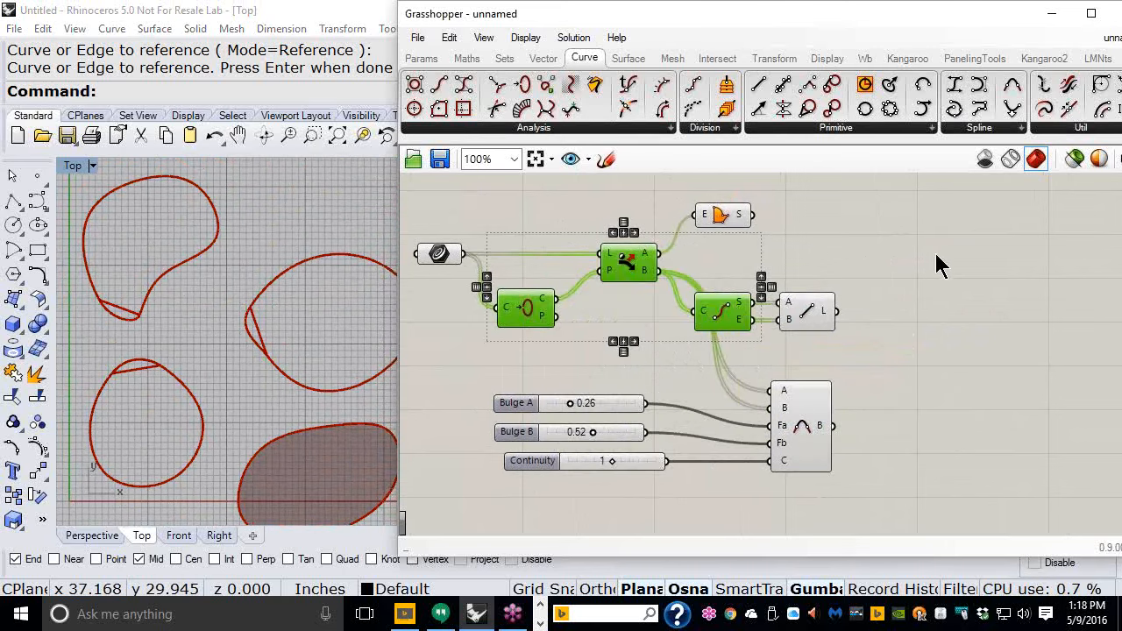
click(904, 282)
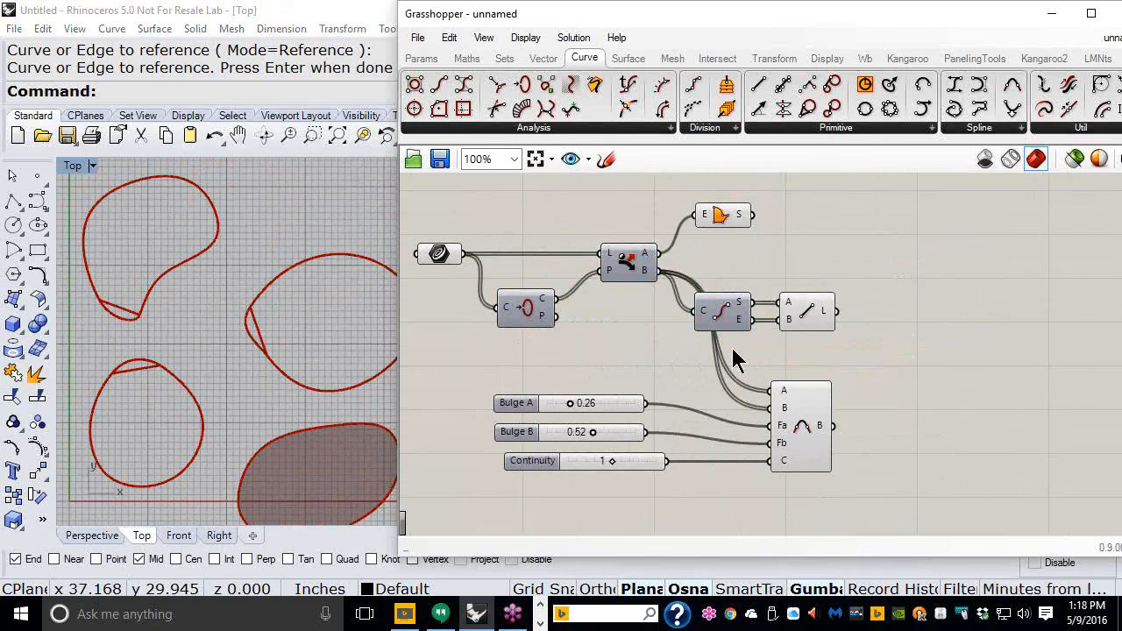
- Select the Line component to highlight its connecting lines in the viewport
drag(732, 347, 531, 252)
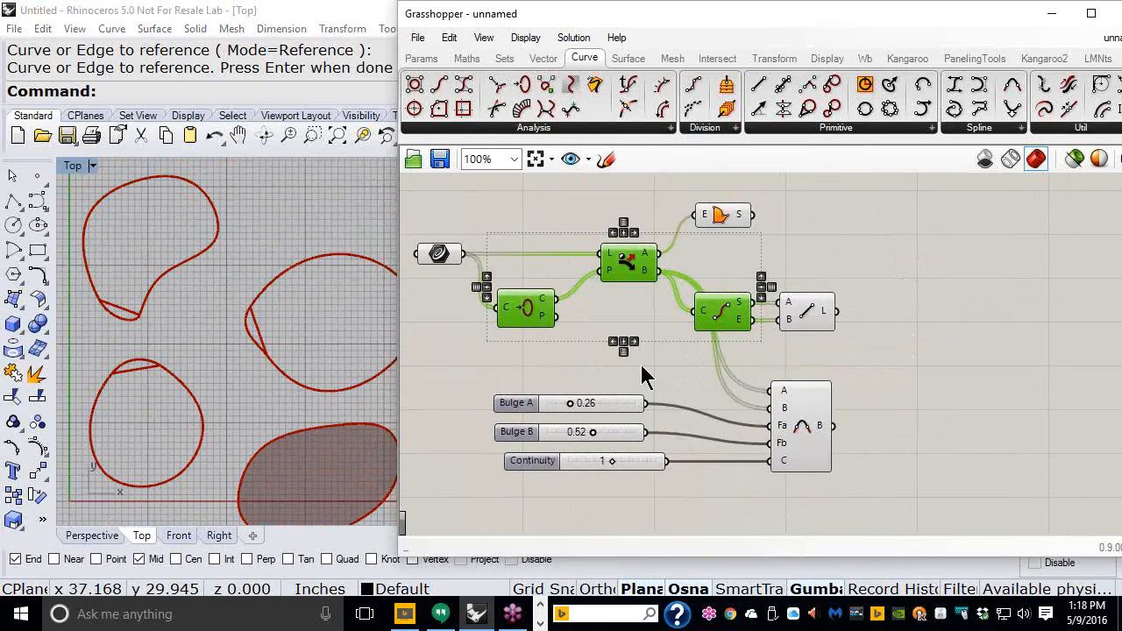
middle_click(641, 368)
click(812, 310)
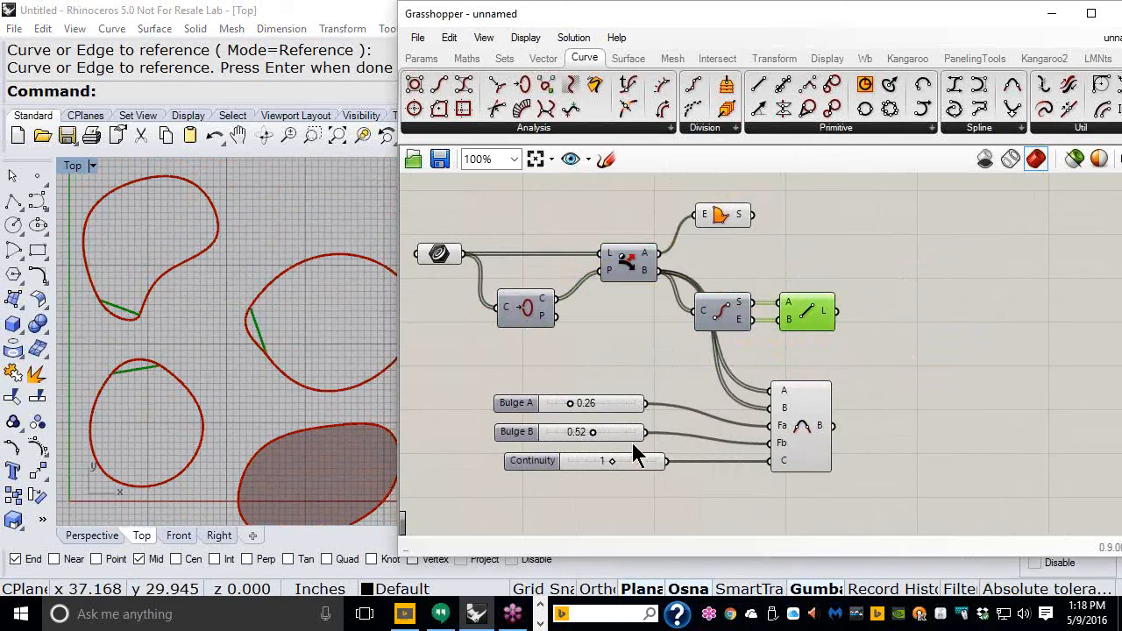
- Try a Continuity value of 0, then return the slider to 1
drag(611, 461, 577, 460)
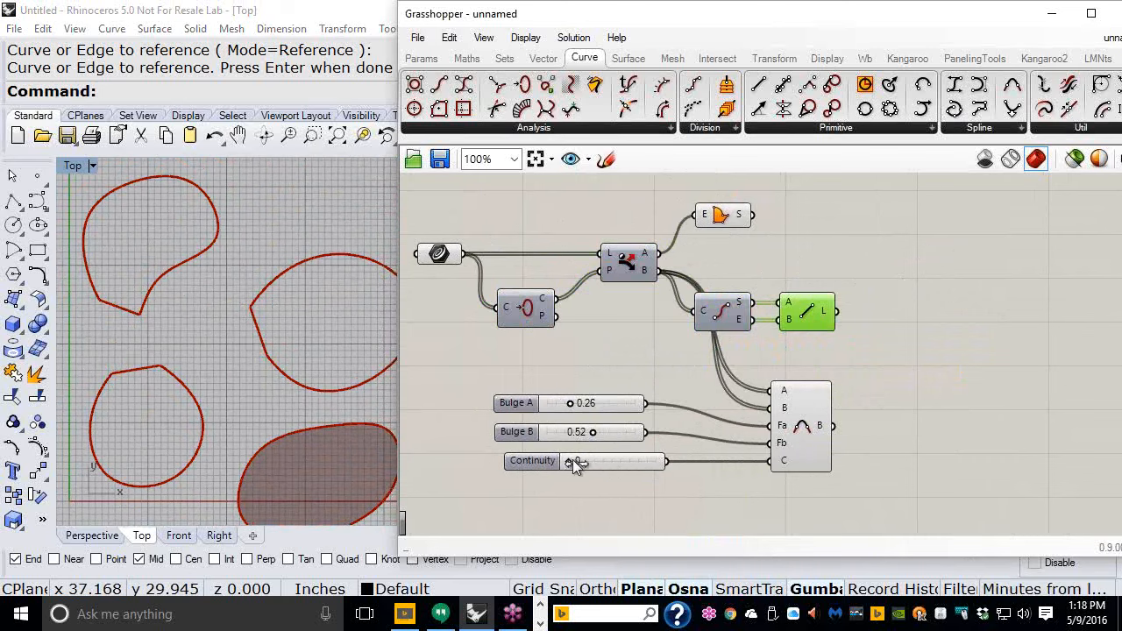
mouse_move(584, 459)
mouse_down()
mouse_move(569, 458)
mouse_move(592, 458)
mouse_up()
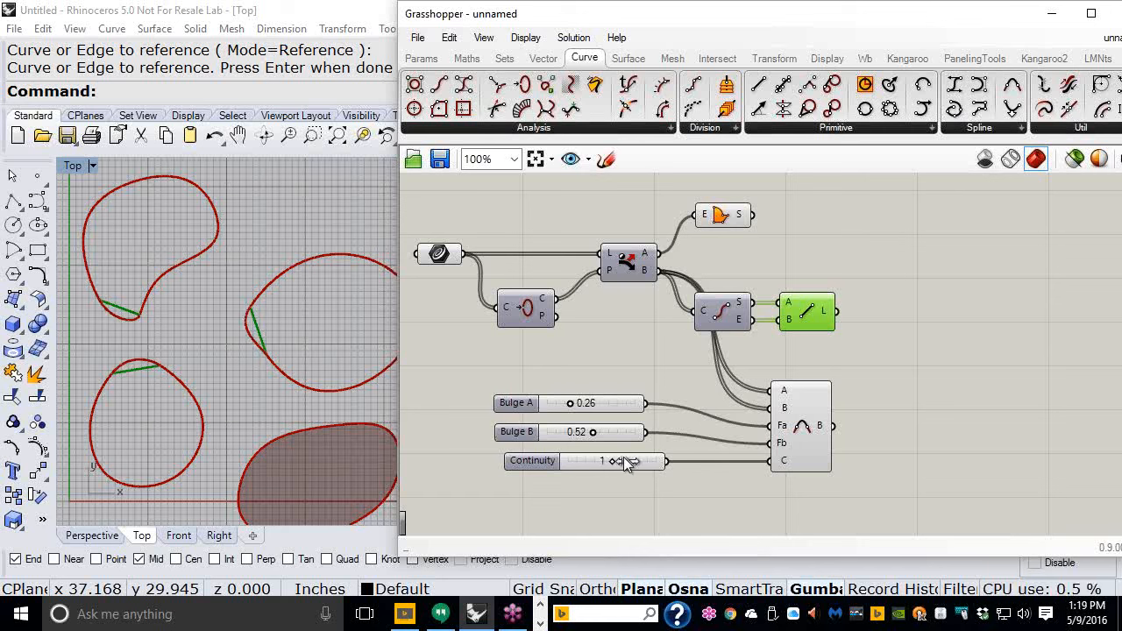
click(859, 364)
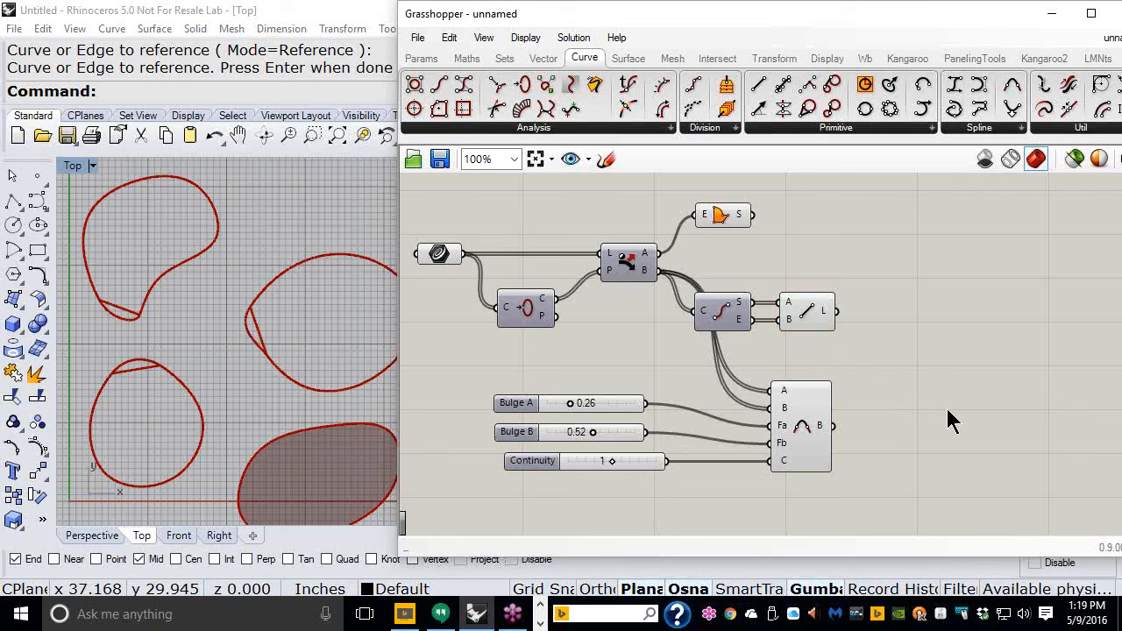
- Select the Blend Curve and Line components again to compare the closing lines and blend curves in the viewport
click(806, 436)
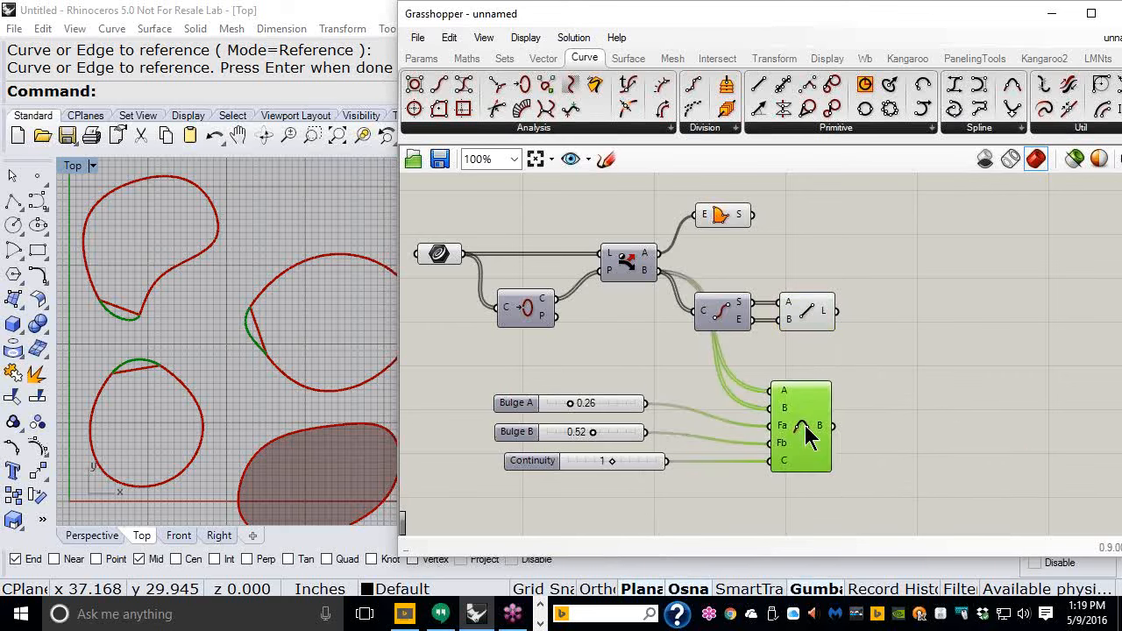
click(804, 325)
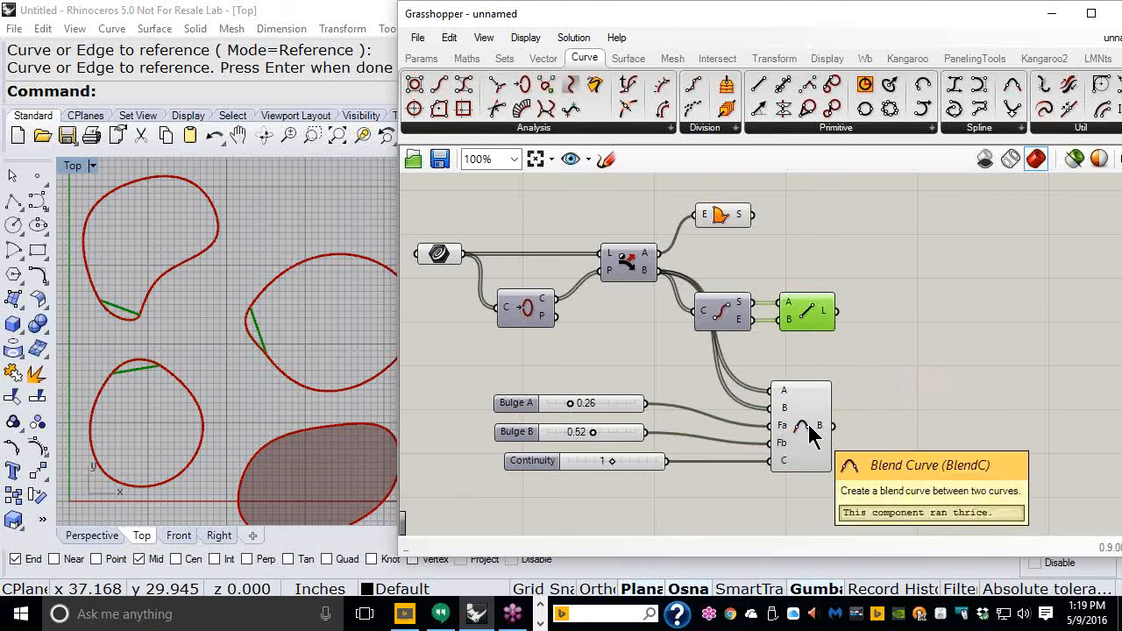
click(794, 419)
click(822, 321)
click(818, 341)
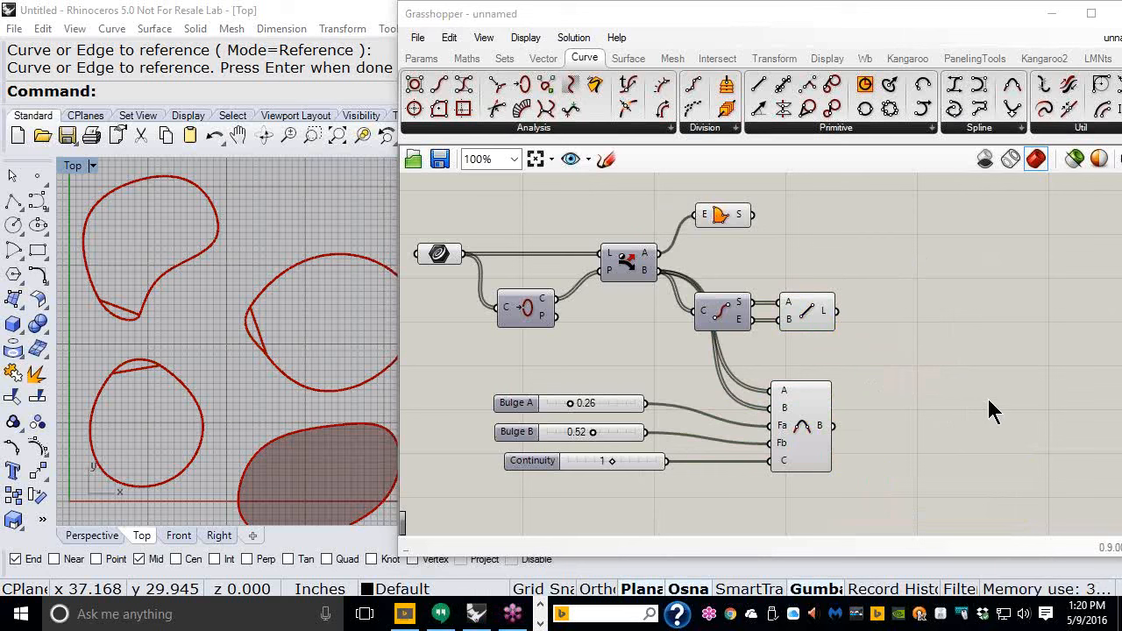
- Reposition the Grasshopper window and place a Value List component on the canvas beside the Line component
click(421, 61)
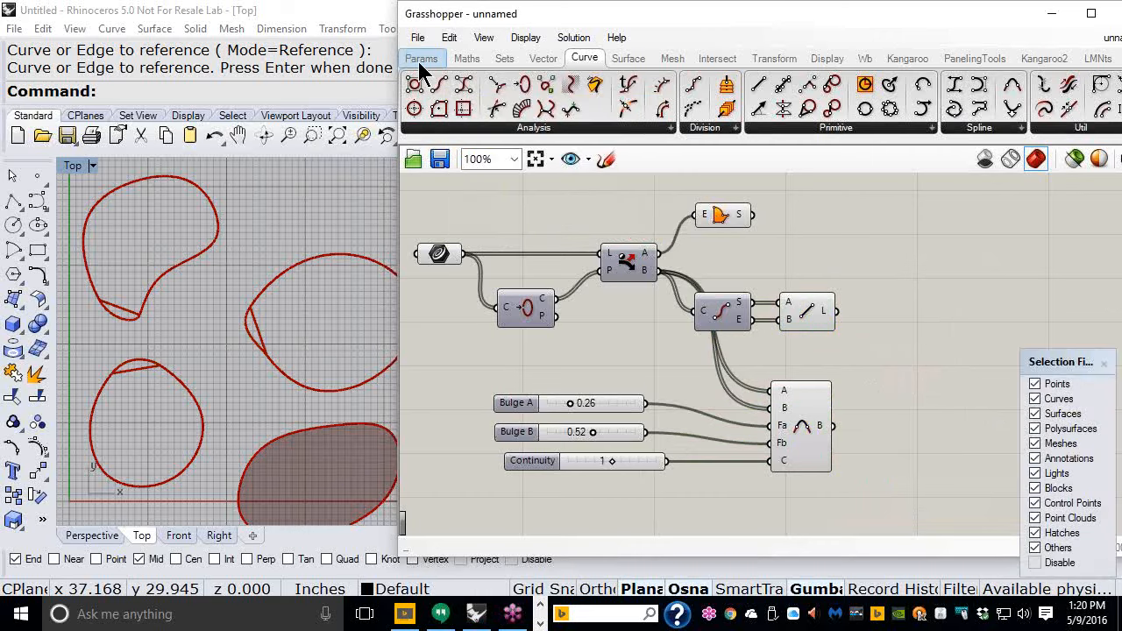
scroll(308, 257, down, 3)
right_drag(268, 247, 222, 266)
click(611, 15)
drag(611, 15, 529, 15)
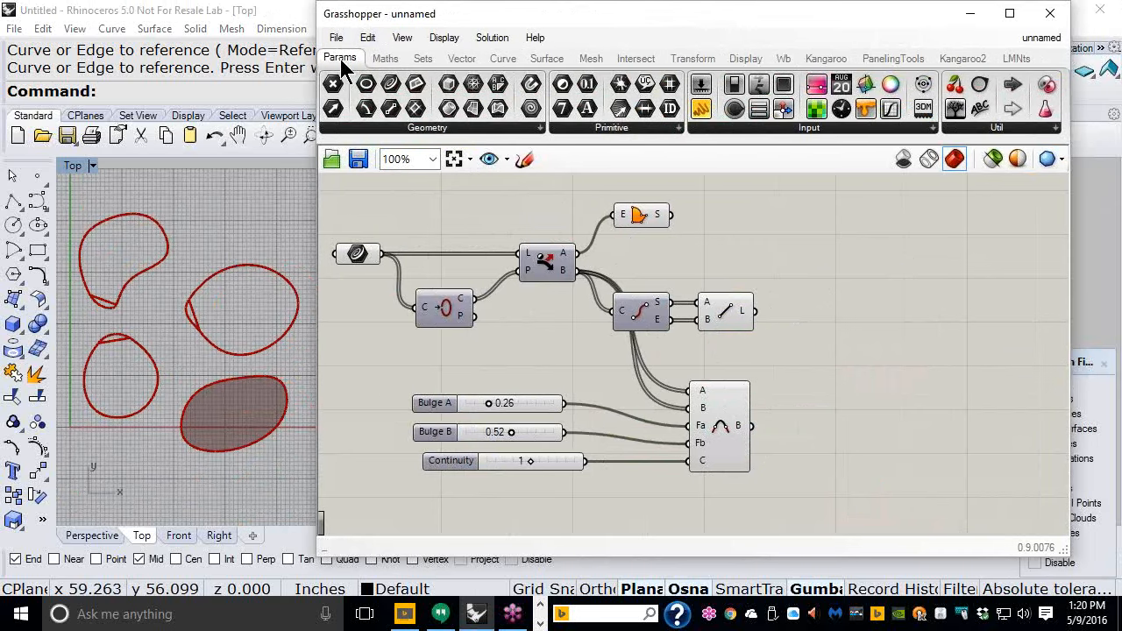
mouse_move(341, 63)
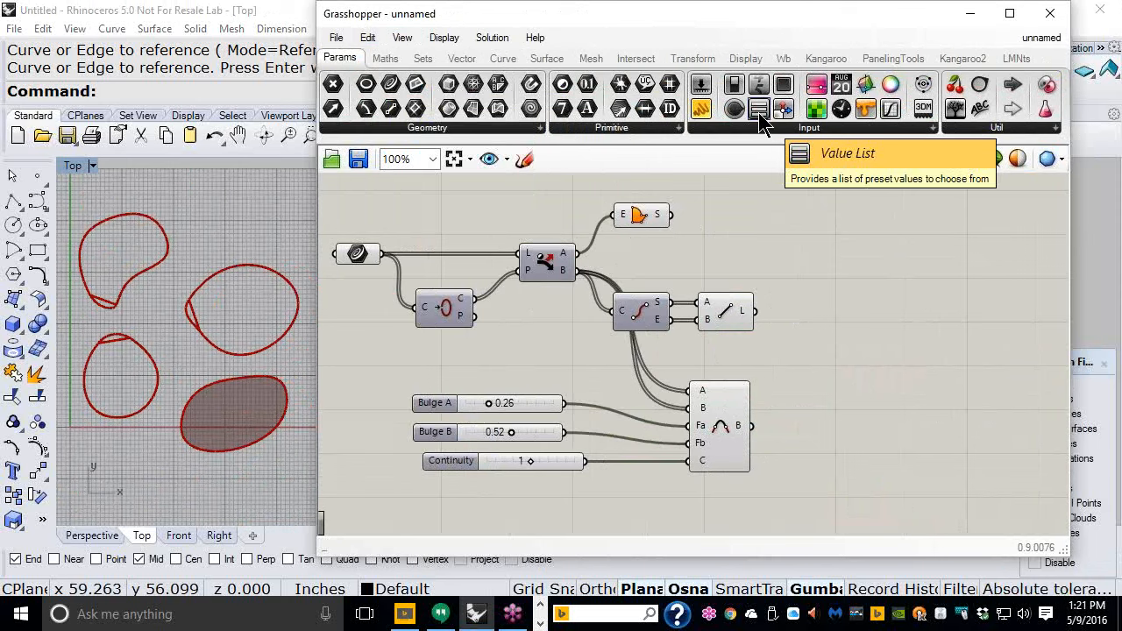
drag(758, 112, 793, 233)
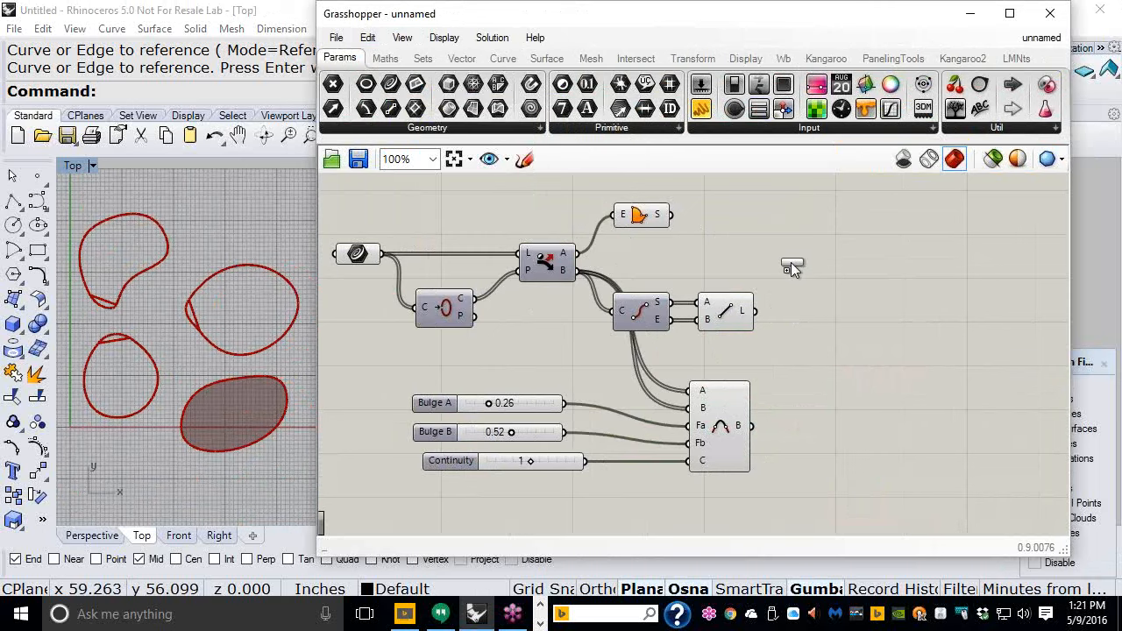
scroll(787, 273, up, 4)
click(787, 255)
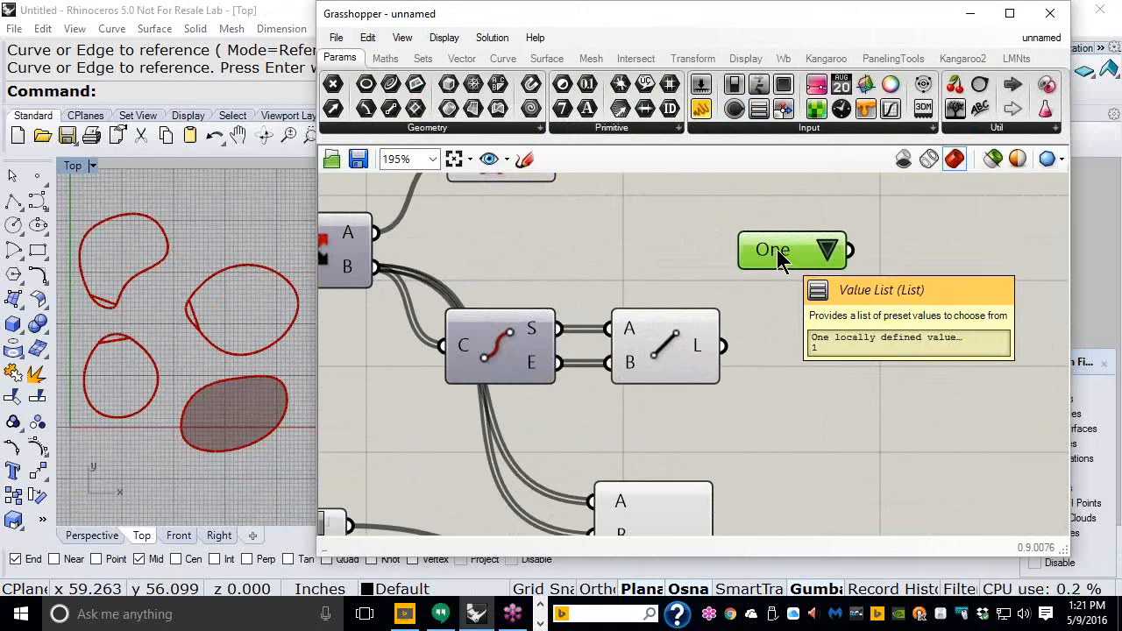
- Edit the value list entries, replacing the defaults with A) Lines = 0 and B) Blends = 1
right_click(776, 250)
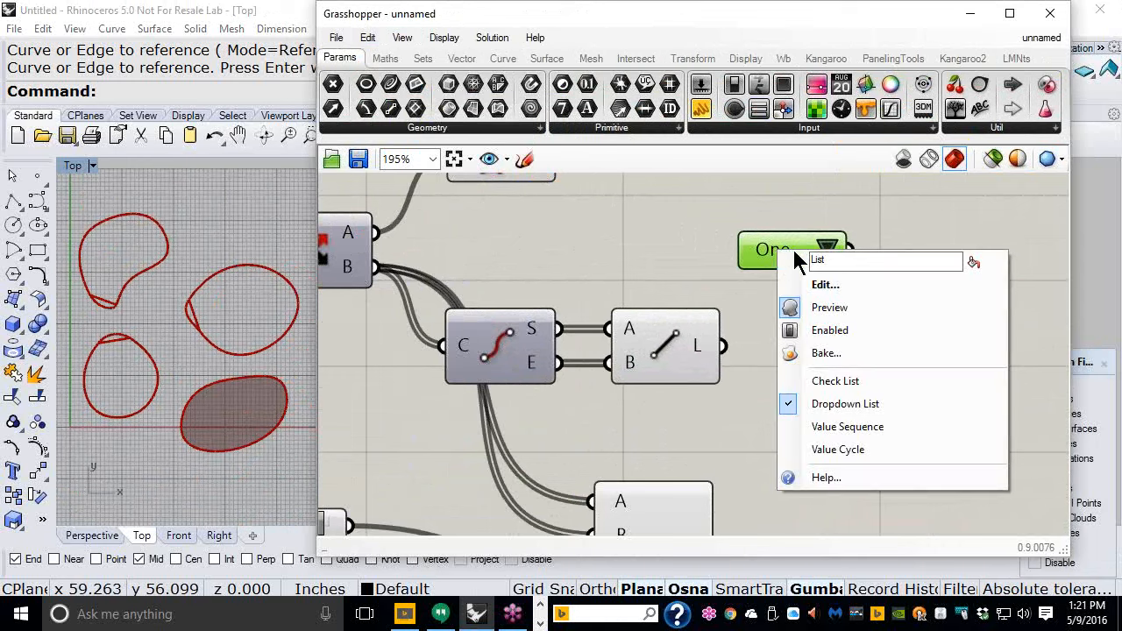
click(825, 287)
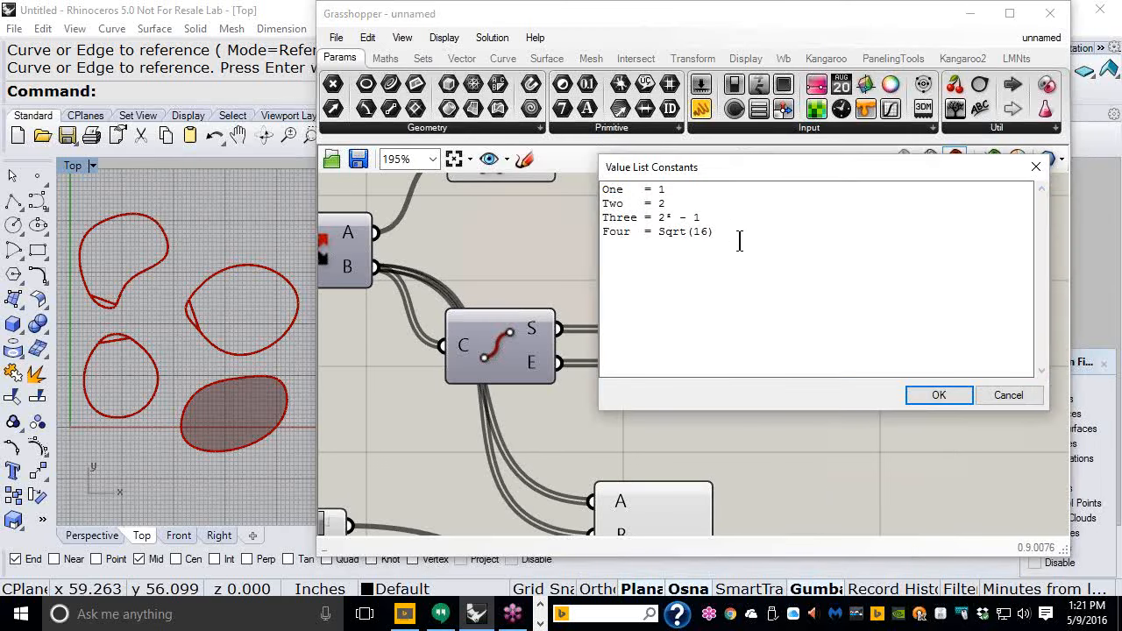
drag(733, 231, 601, 186)
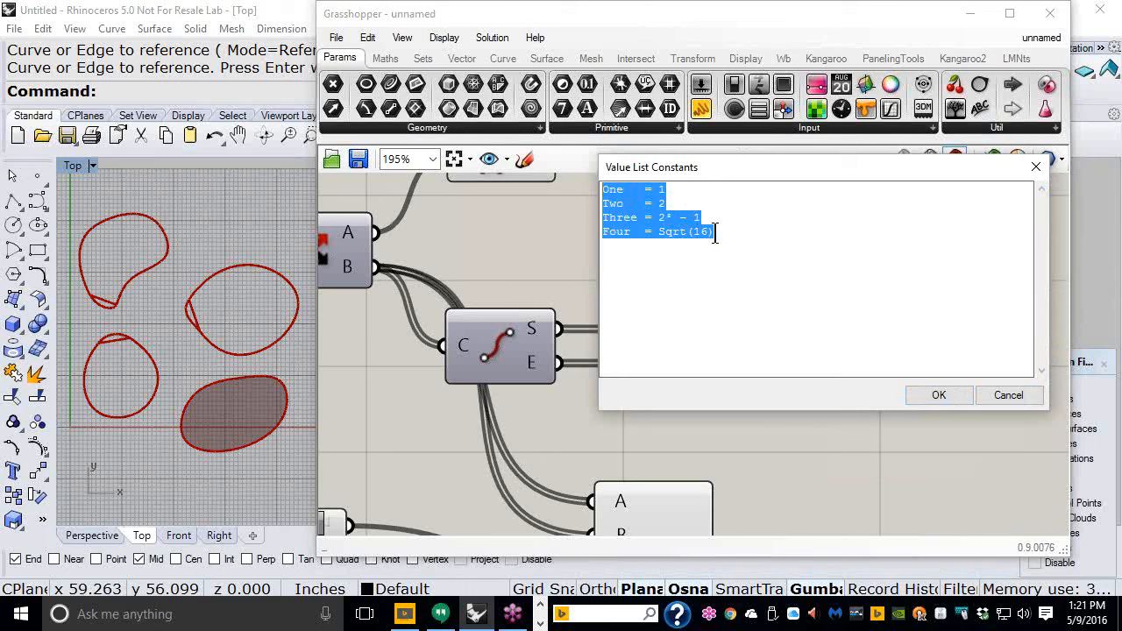
key(Delete)
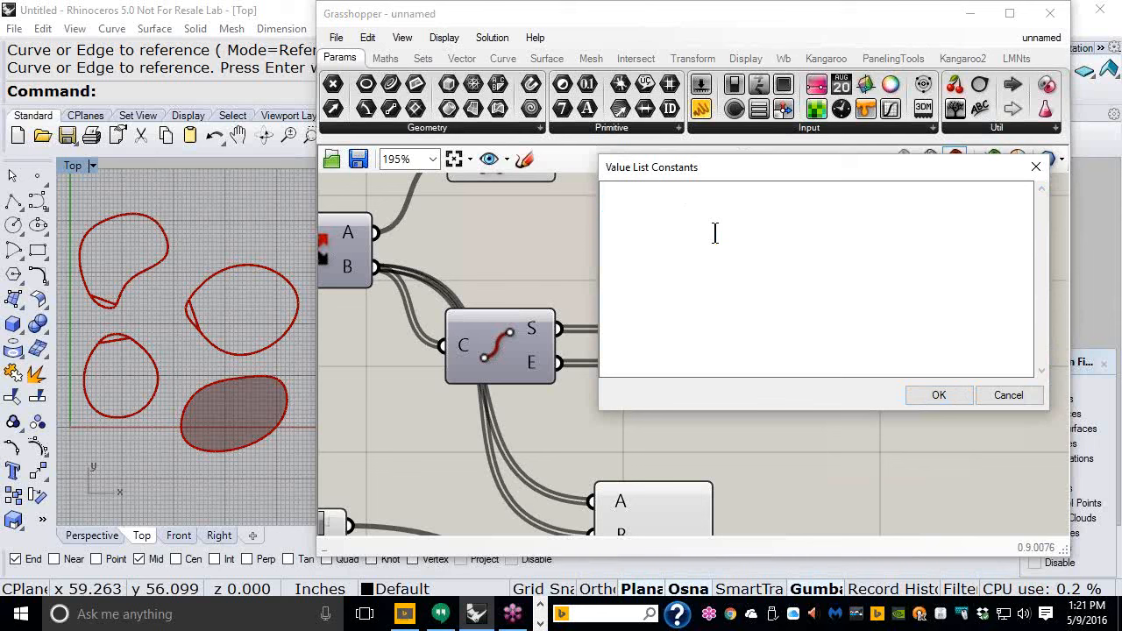
text(A)
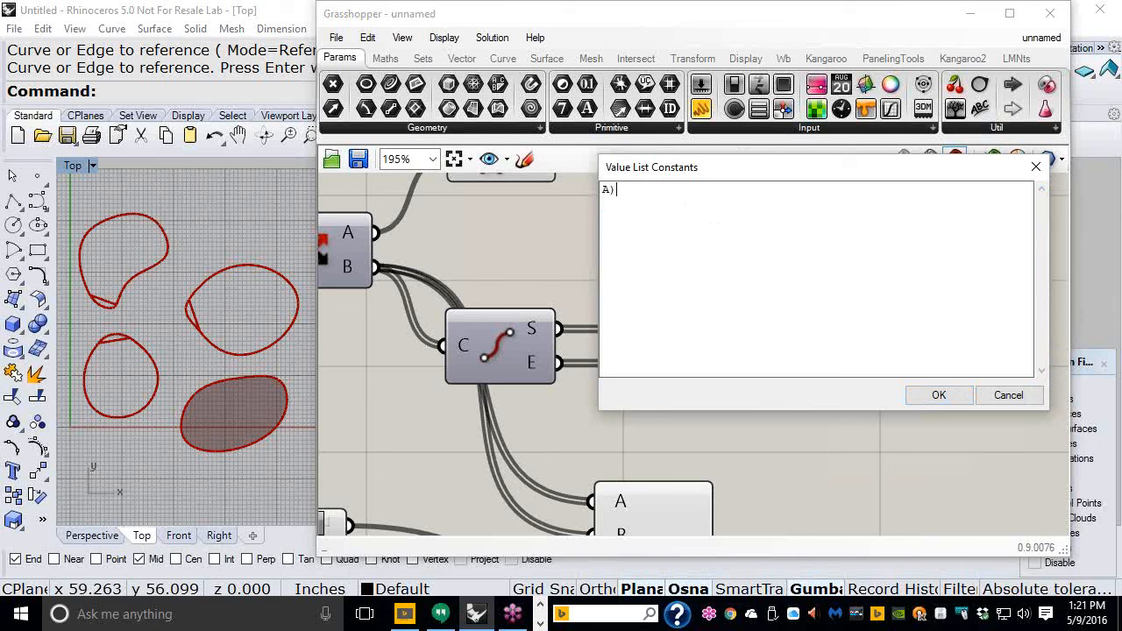
text() Lines)
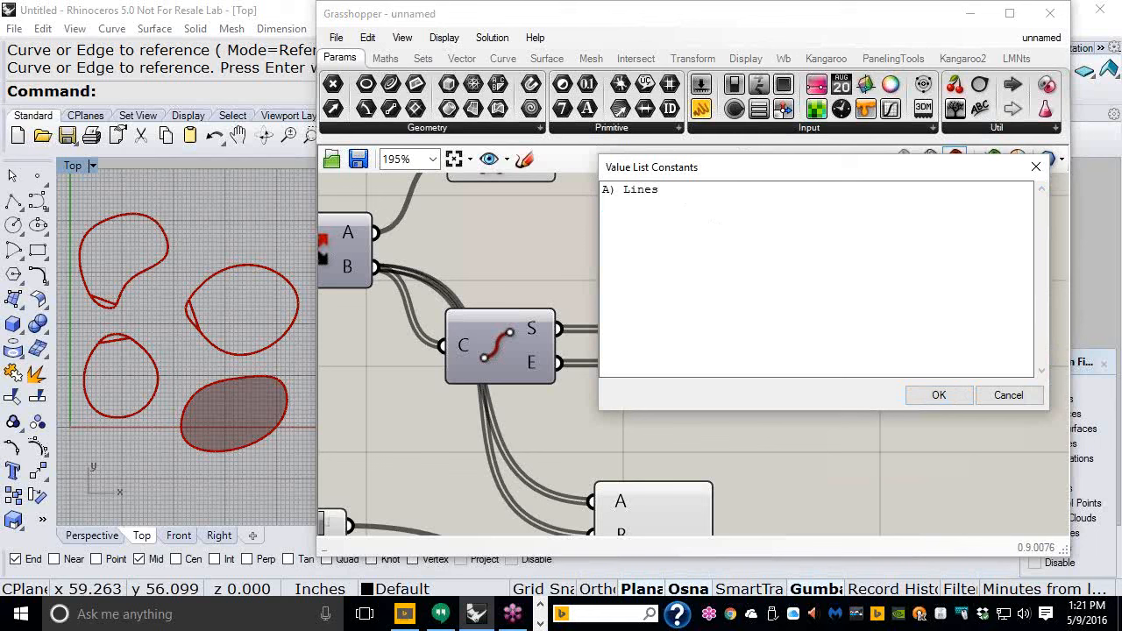
text( = 0)
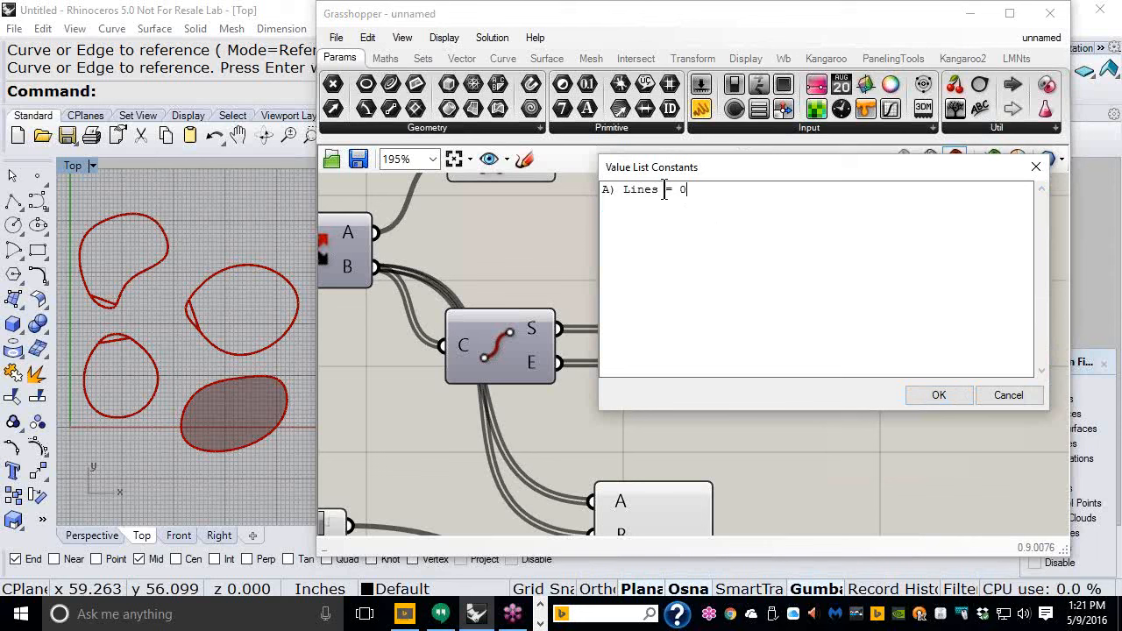
drag(659, 190, 601, 188)
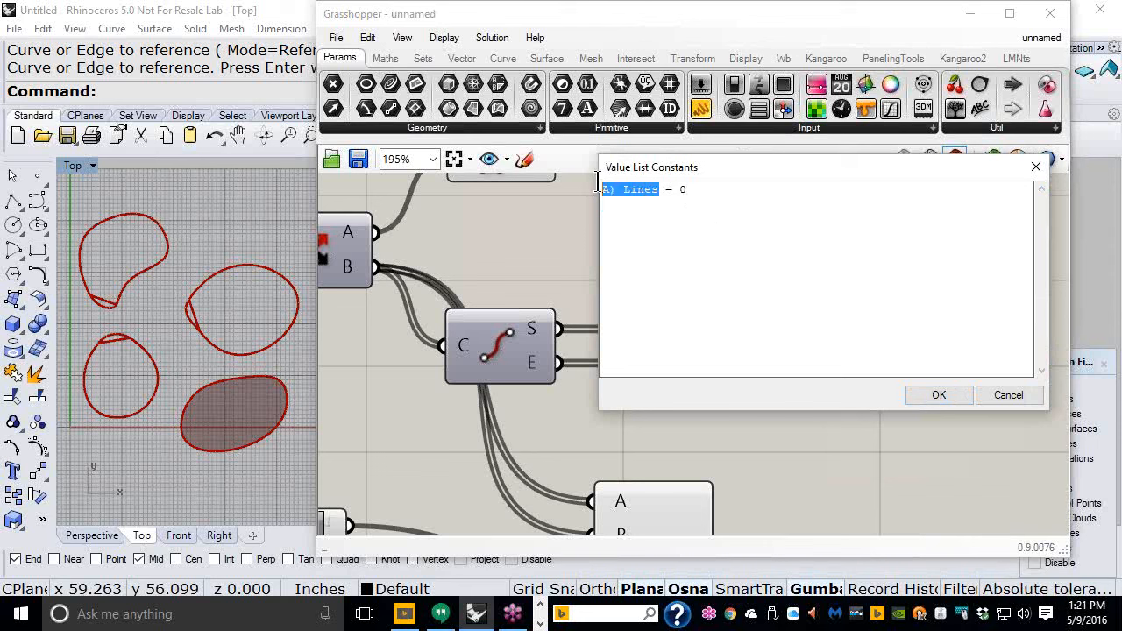
click(667, 191)
click(689, 192)
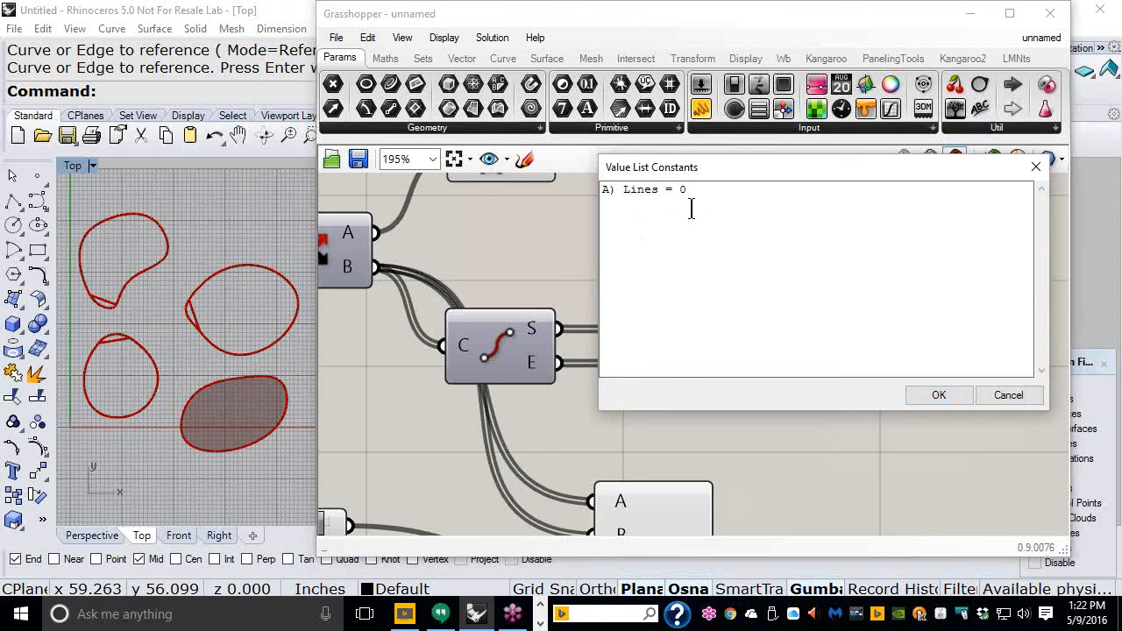
key(Return)
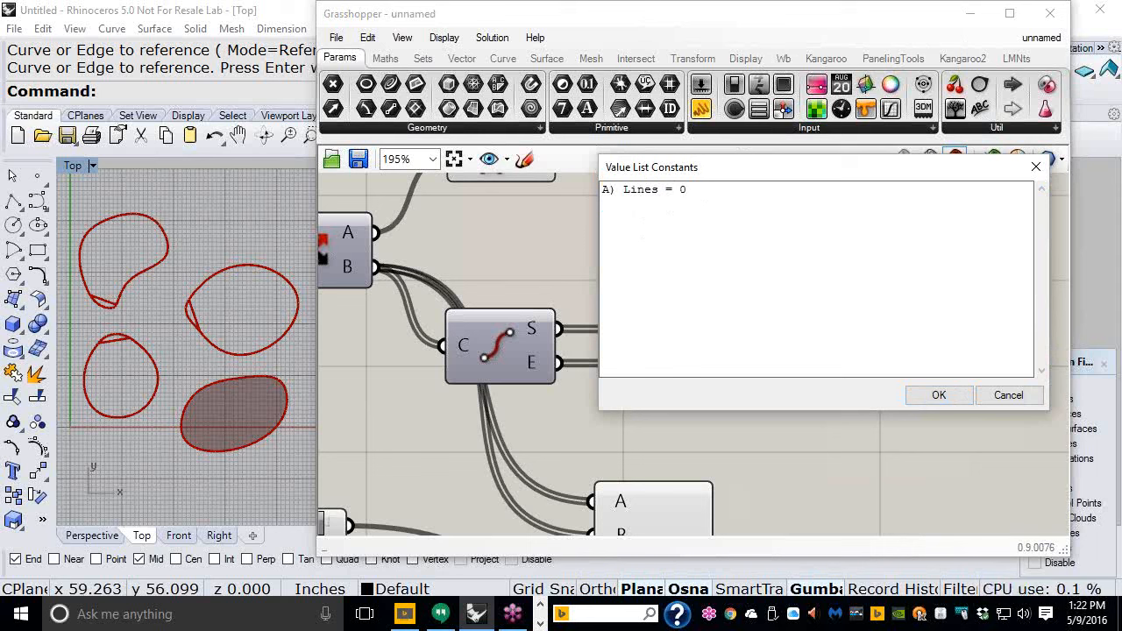
text(B) Blends = )
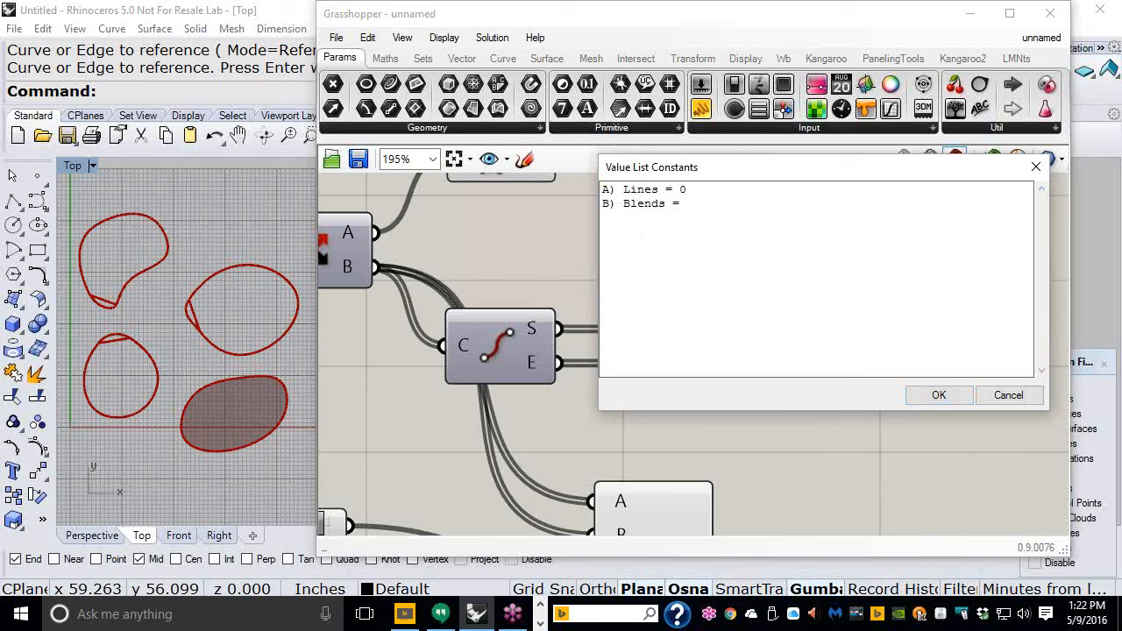
text(1)
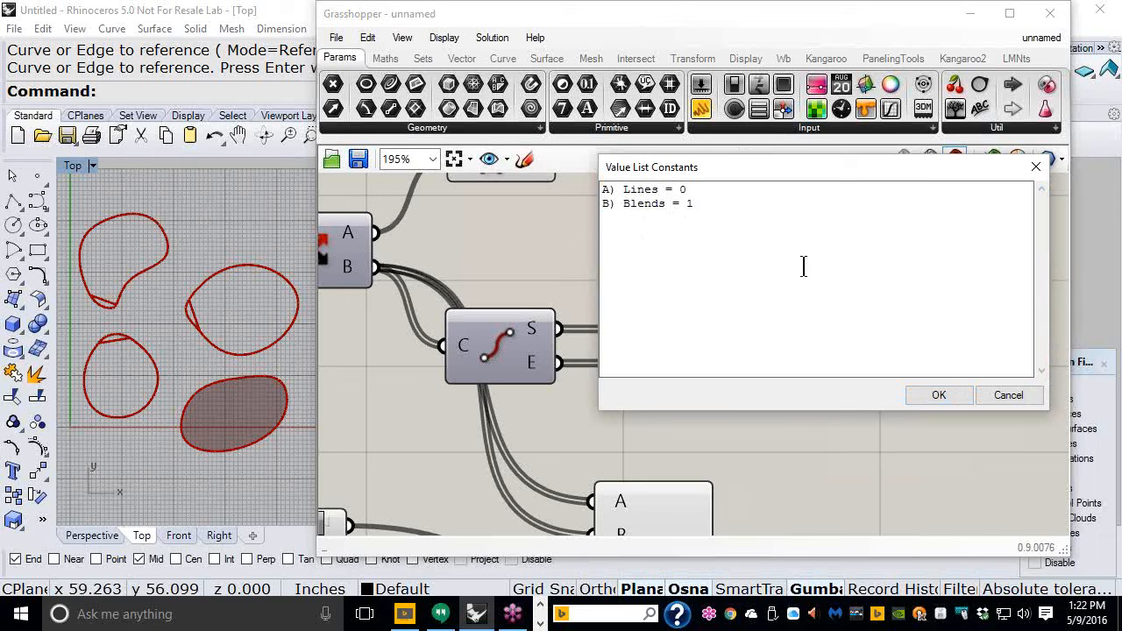
click(939, 395)
- Pick B) Blends in the value list dropdown
right_drag(913, 274, 824, 277)
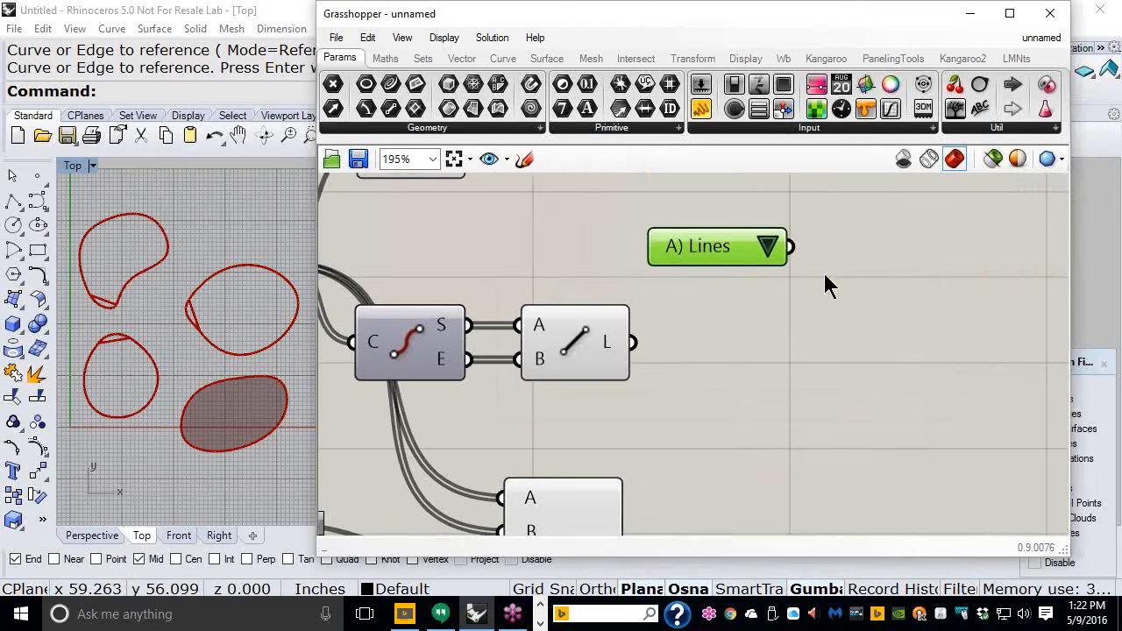
click(769, 246)
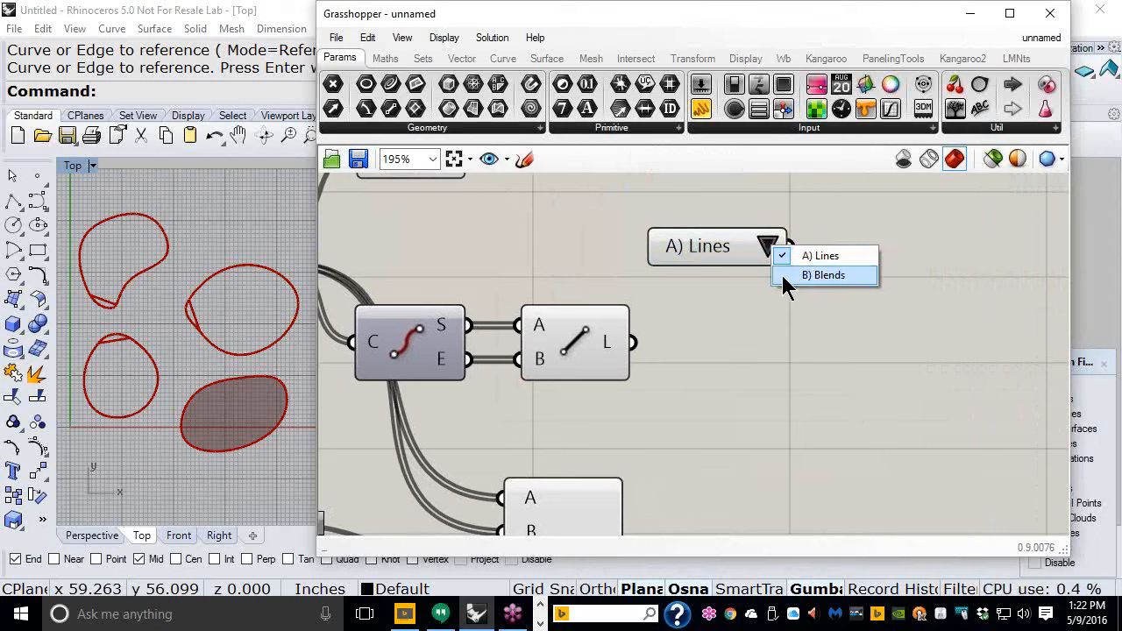
click(785, 278)
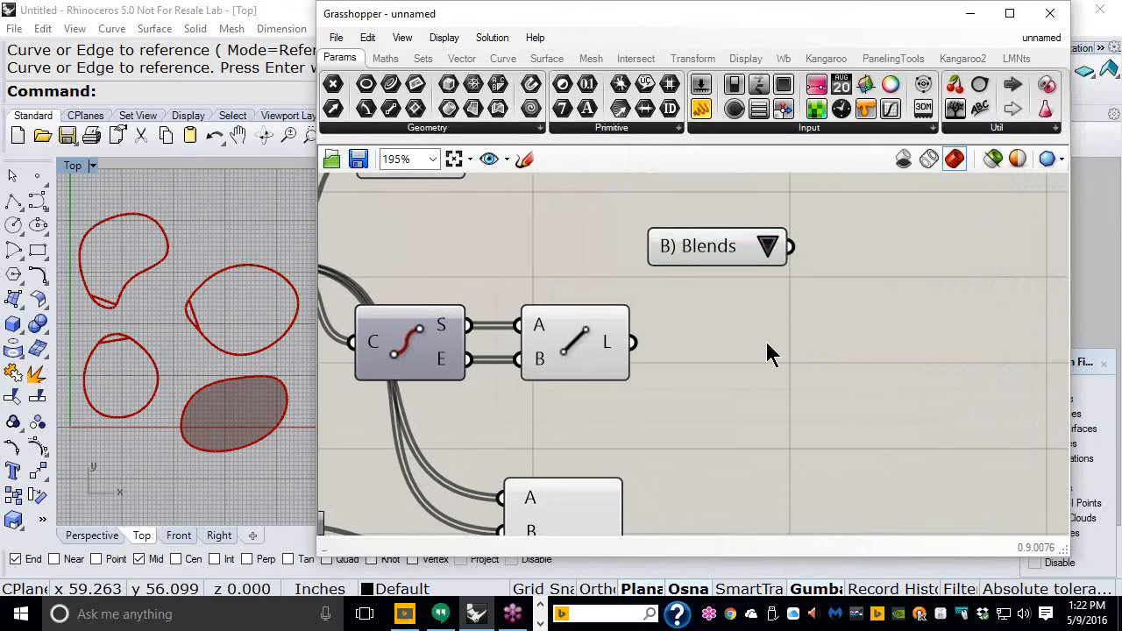
- Switch the value list to Value Cycle display and step through its options with the arrows
right_click(708, 246)
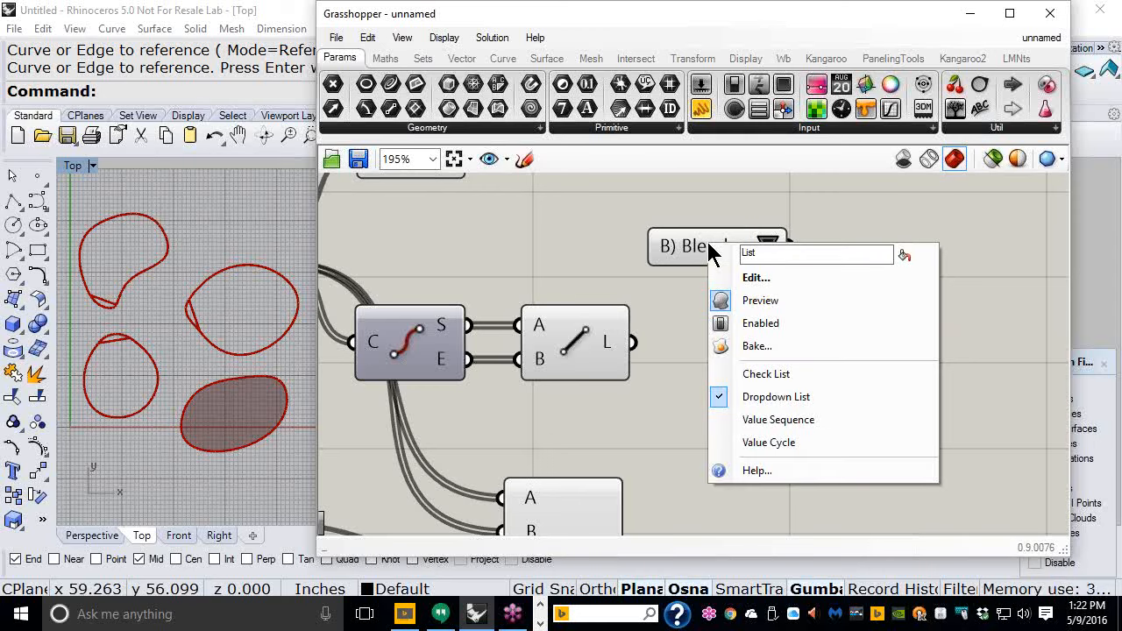
click(773, 441)
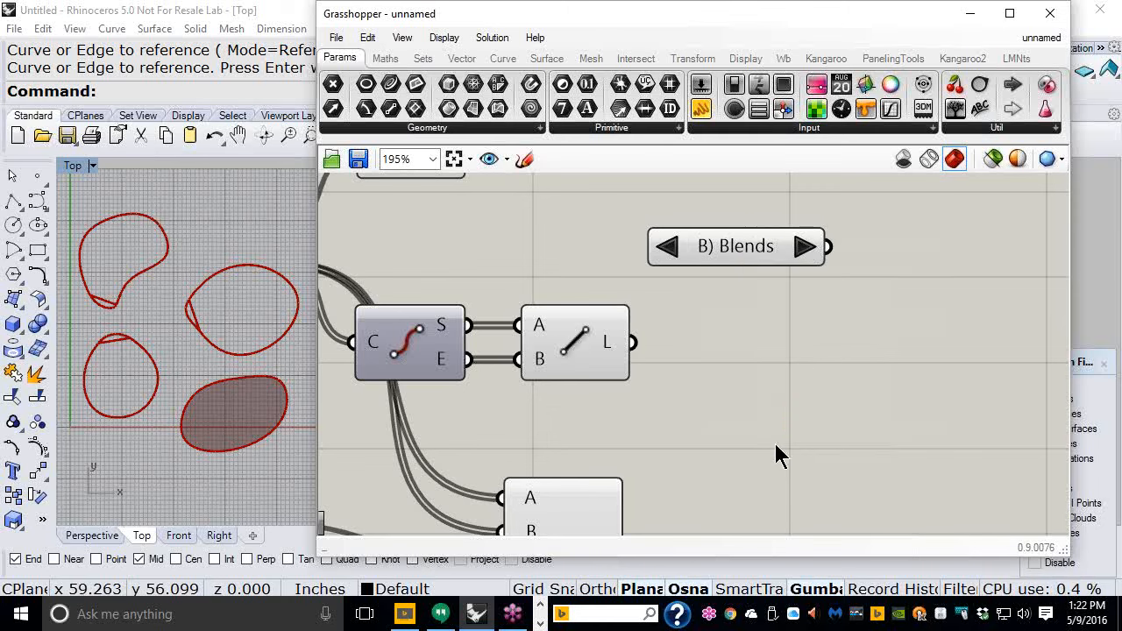
click(804, 249)
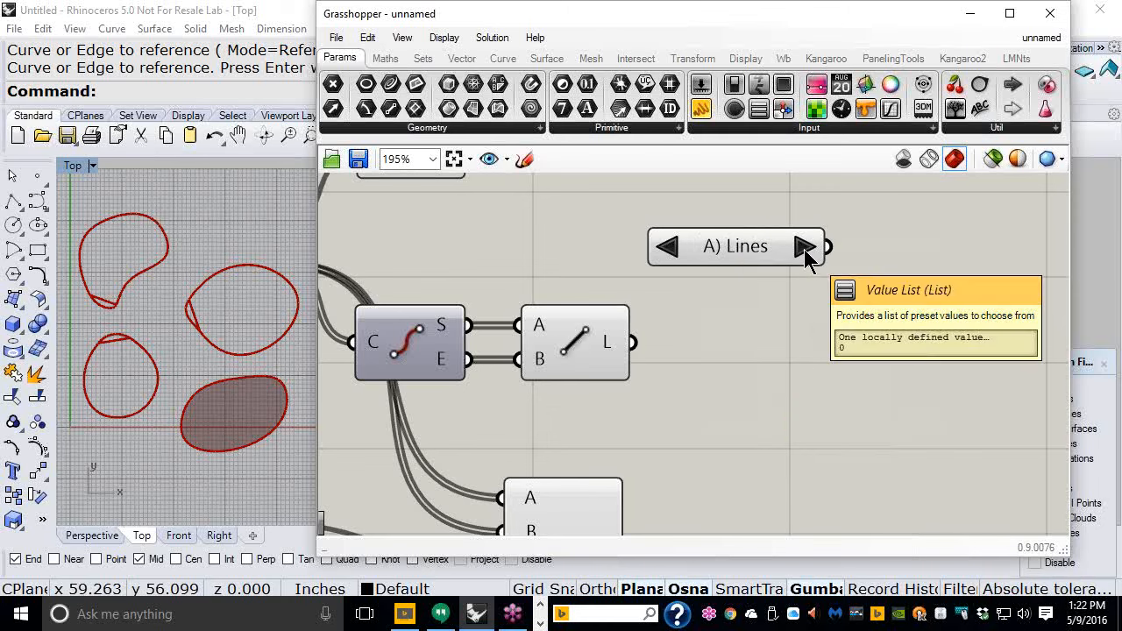
click(804, 249)
click(803, 249)
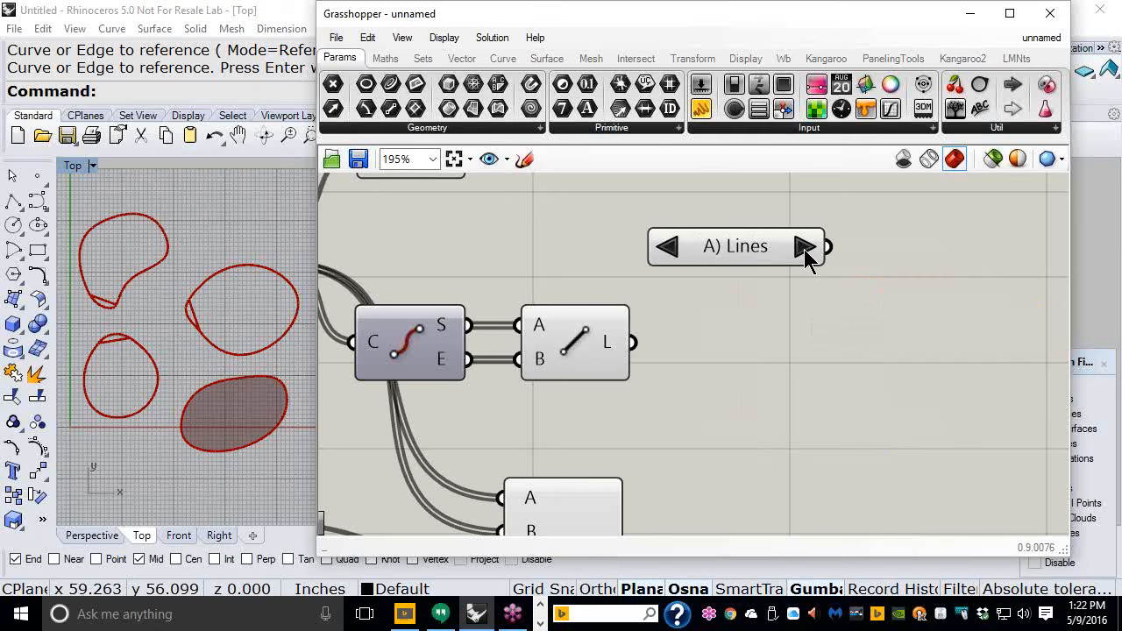
click(804, 249)
click(665, 250)
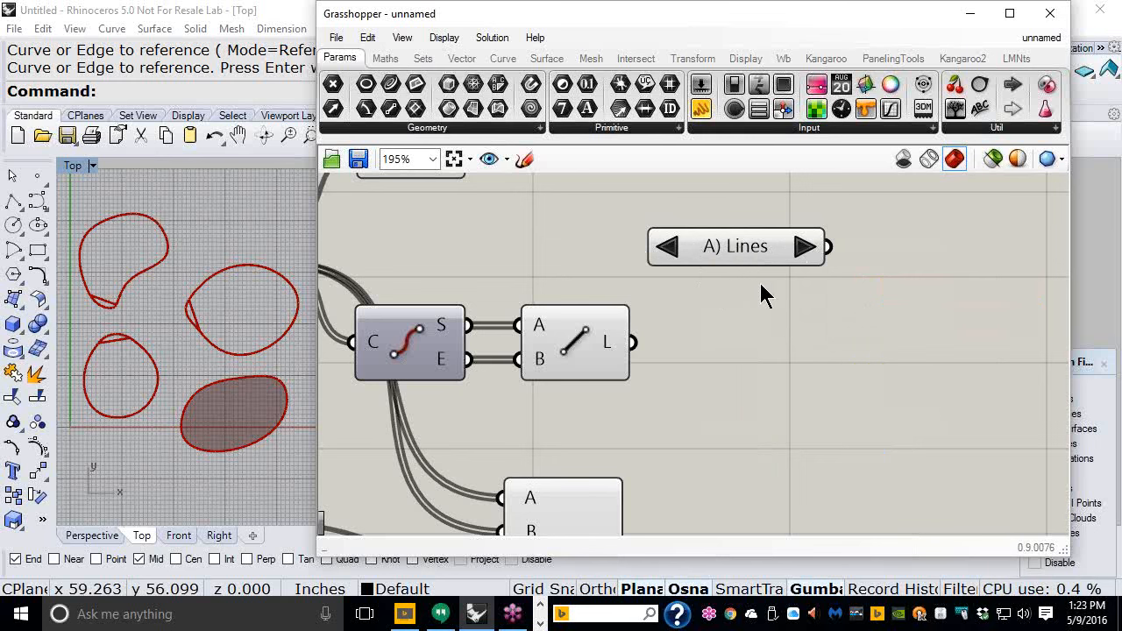
- Switch the value list back to Dropdown List display
scroll(711, 266, down, 3)
right_click(711, 219)
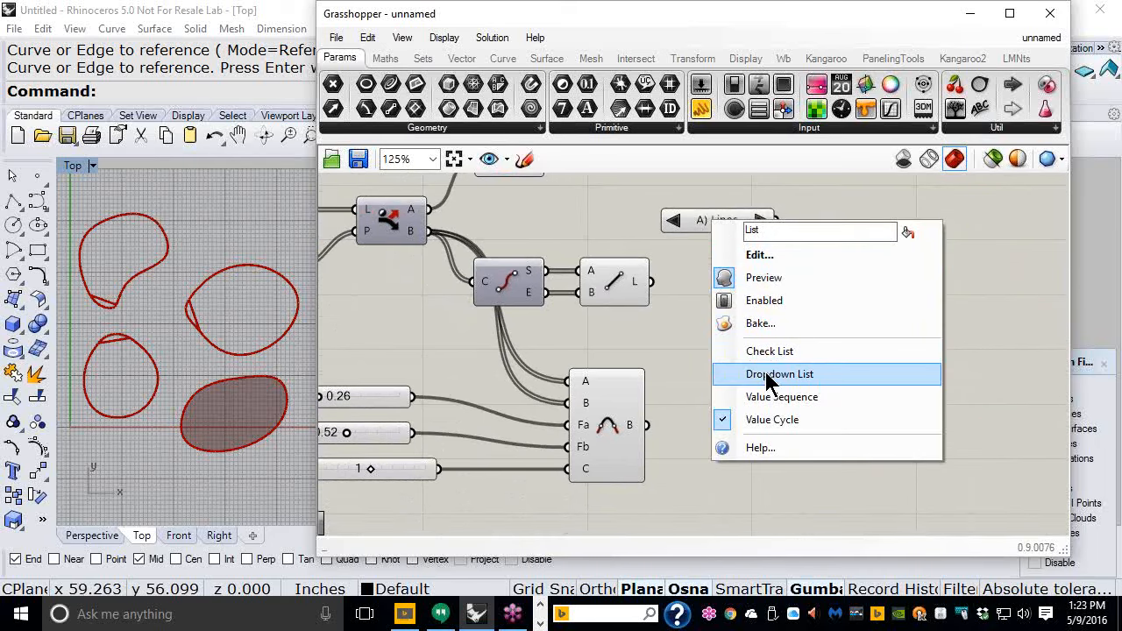
click(767, 375)
click(738, 221)
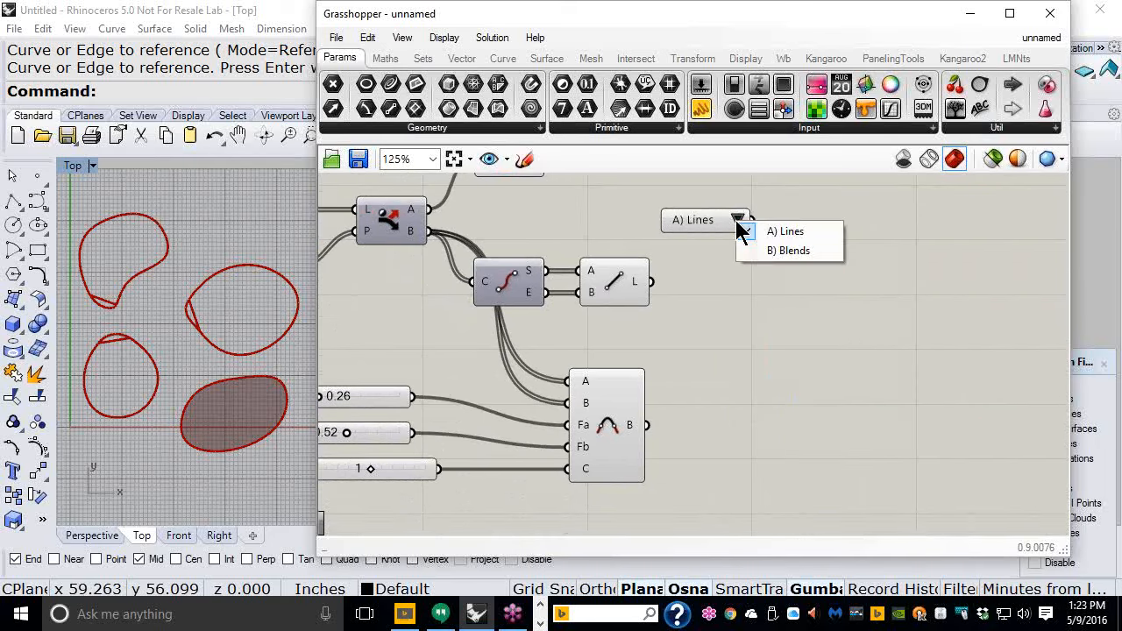
click(715, 314)
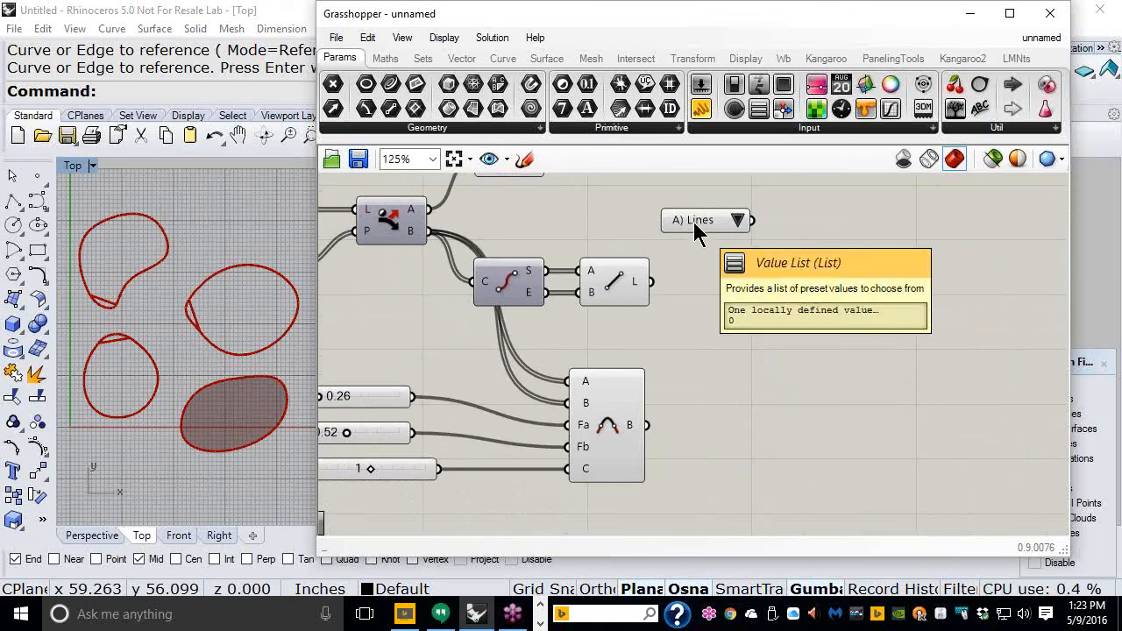
- Add a Stream Filter component to the canvas next to the value list
click(421, 59)
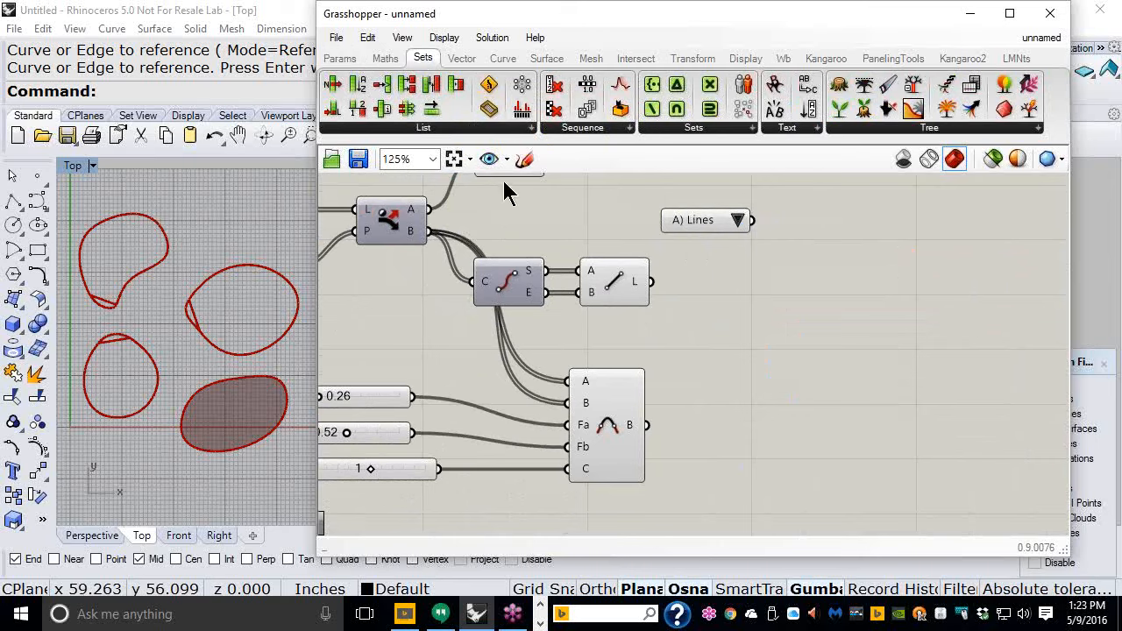
click(943, 131)
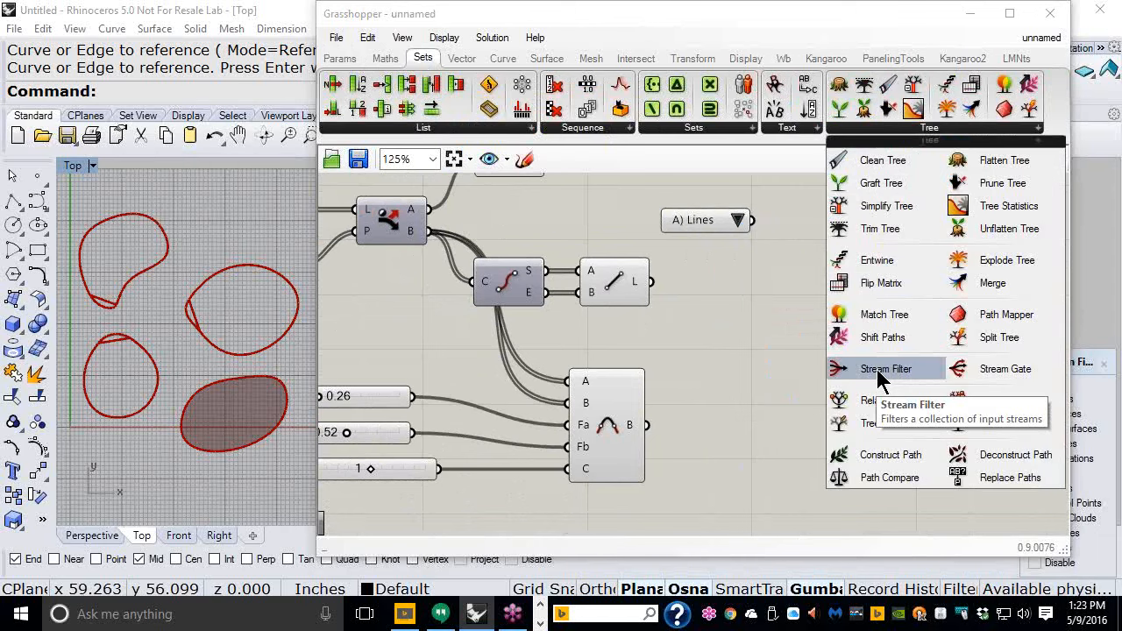
drag(876, 369, 793, 320)
scroll(651, 321, up, 1)
- Rearrange the sliders and the Stream Filter on the canvas to tidy the layout
drag(711, 193, 604, 194)
drag(597, 427, 617, 374)
right_drag(505, 371, 645, 315)
drag(501, 496, 371, 314)
drag(410, 357, 517, 324)
right_drag(655, 275, 542, 357)
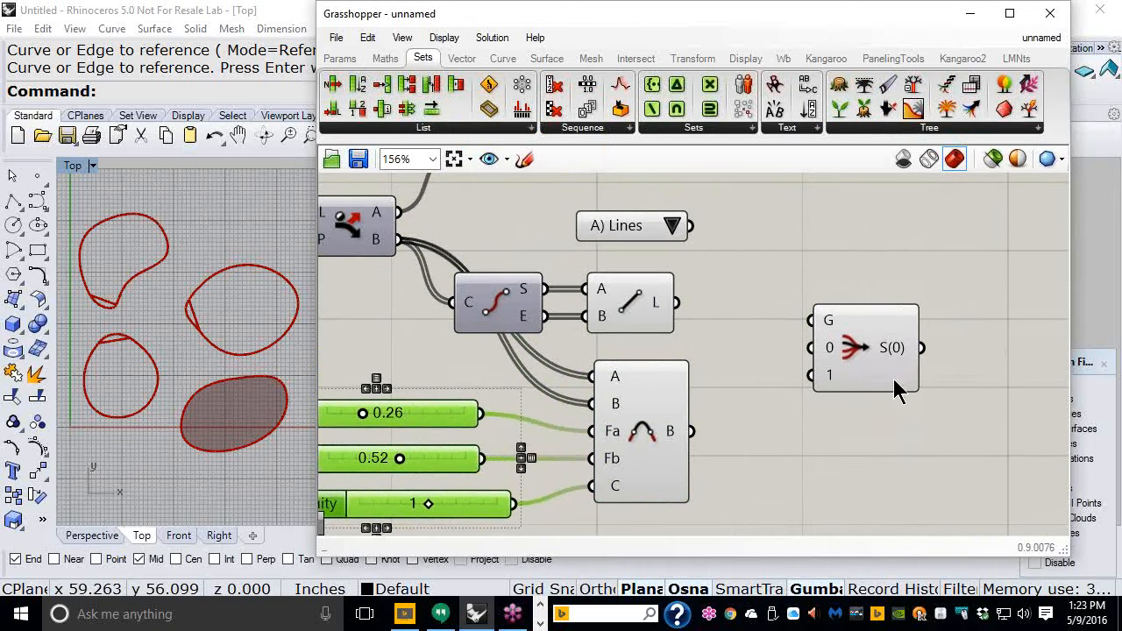
click(886, 343)
click(819, 459)
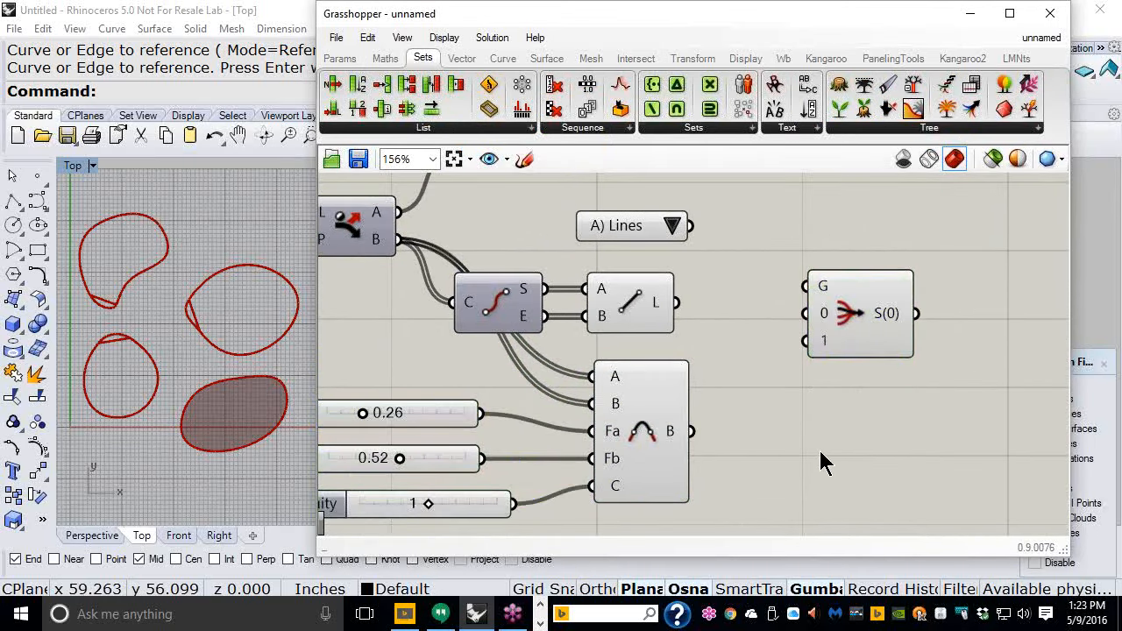
- Connect the value list's output to the Stream Filter's gate input
drag(627, 229, 627, 220)
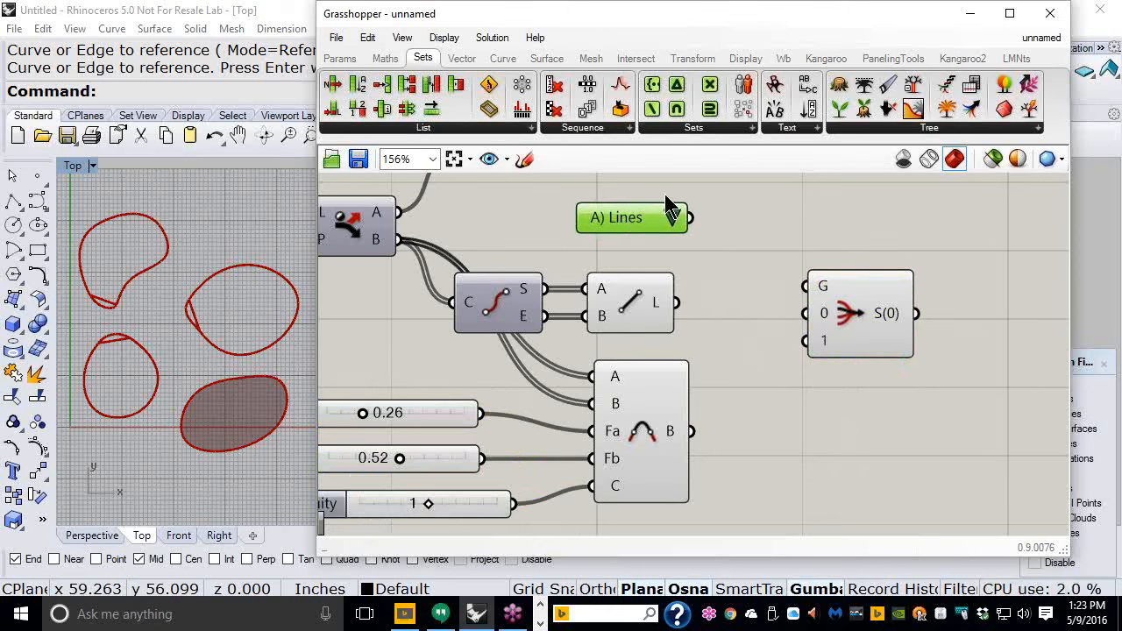
drag(692, 219, 810, 292)
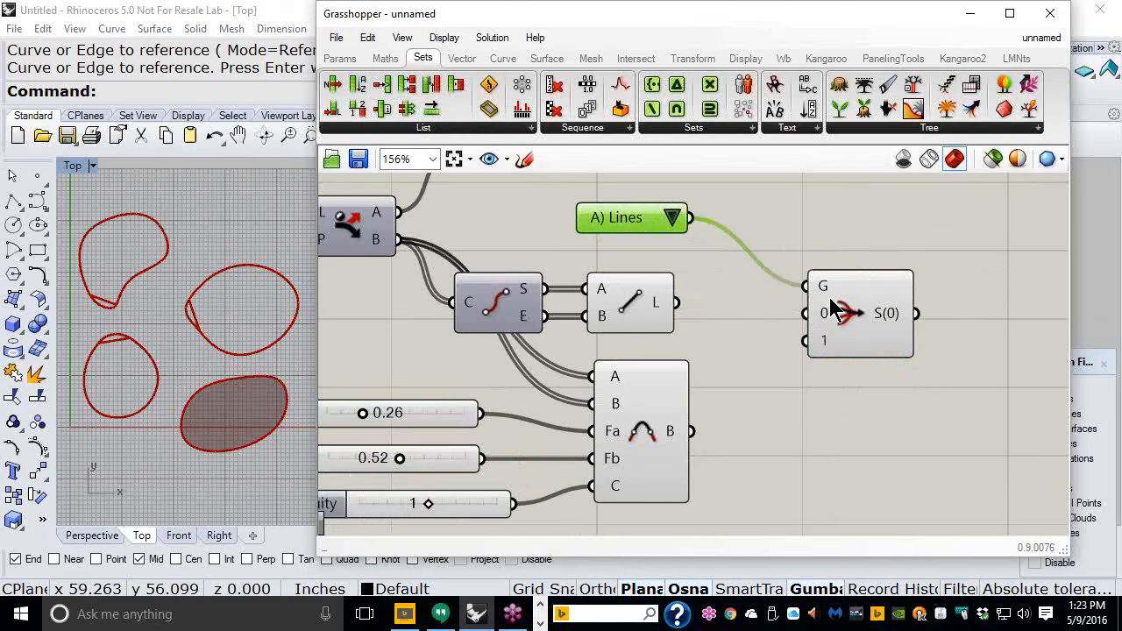
click(848, 452)
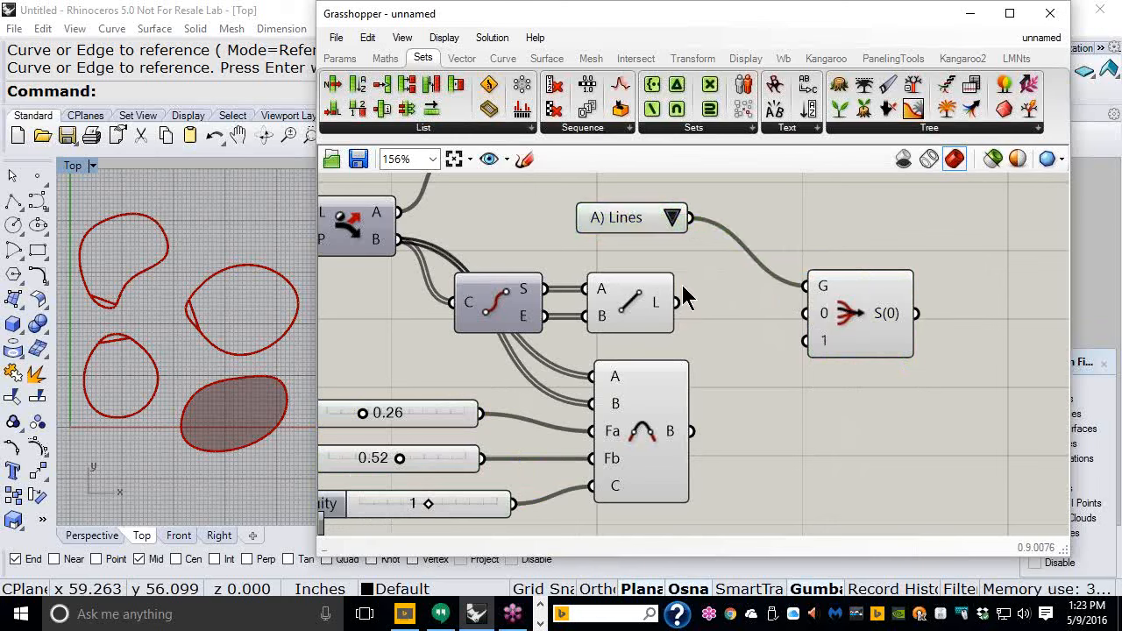
- Wire the Line output into the Stream Filter's 0 input and the Blend Curve output into its 1 input
click(639, 308)
drag(679, 308, 802, 313)
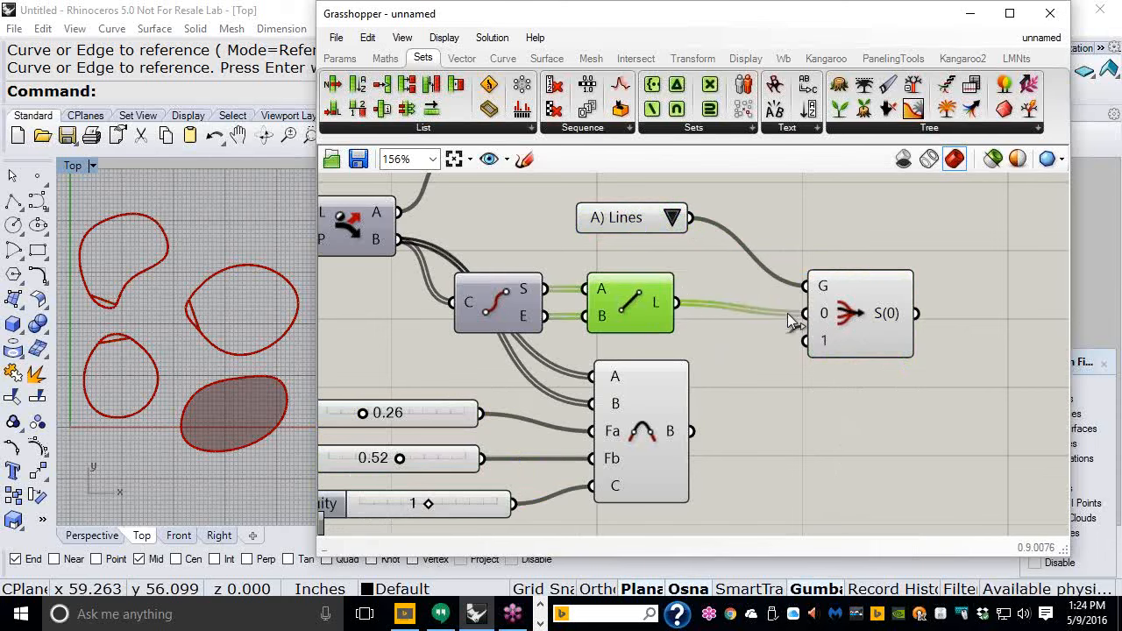
mouse_move(824, 320)
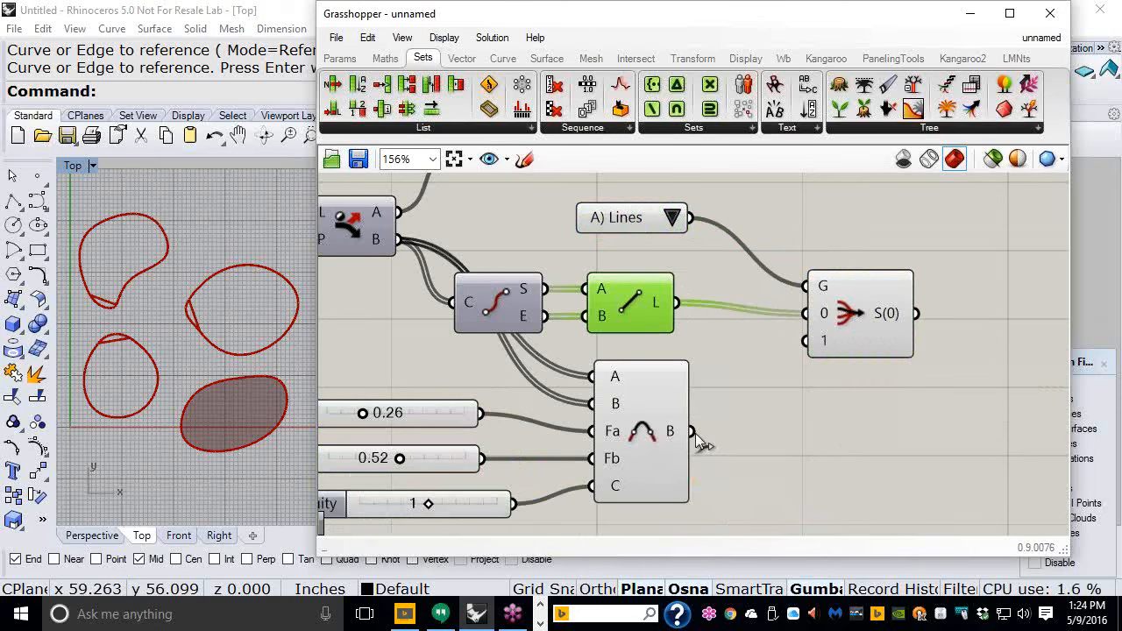
drag(694, 433, 805, 342)
mouse_move(822, 342)
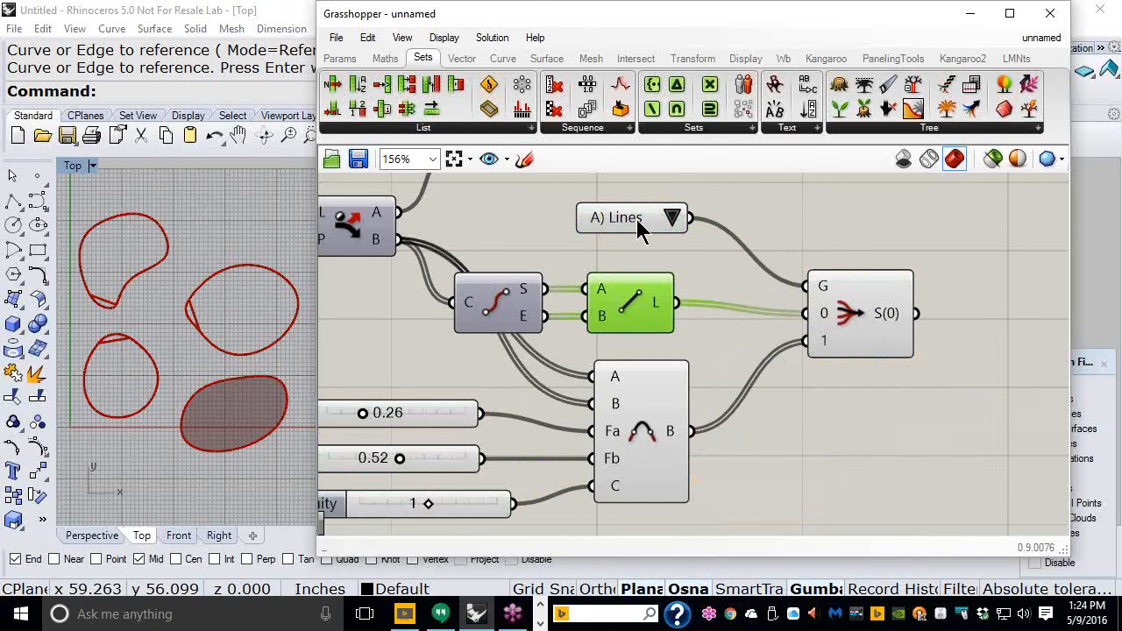
- Toggle the value list between B) Blends and A) Lines and inspect the Stream Filter's output
click(673, 219)
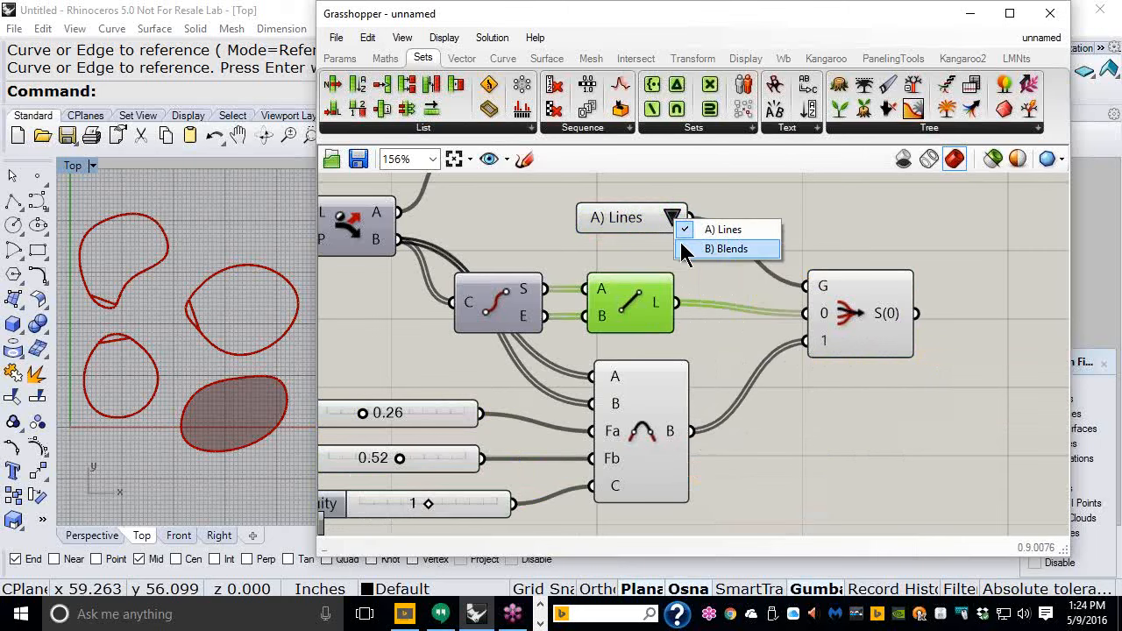
click(690, 249)
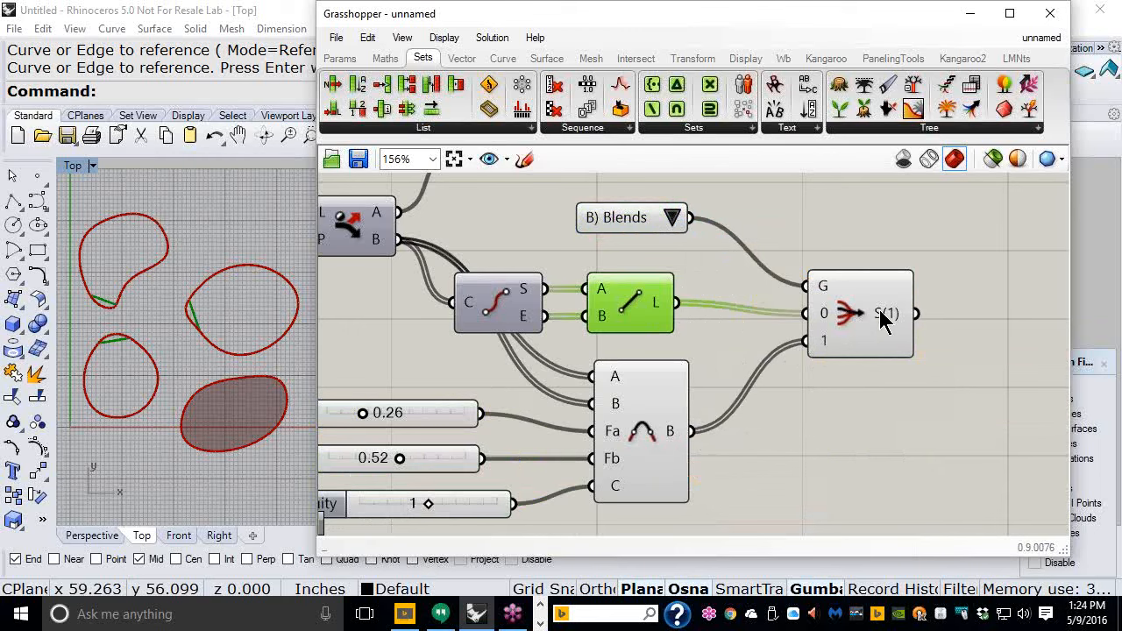
click(675, 220)
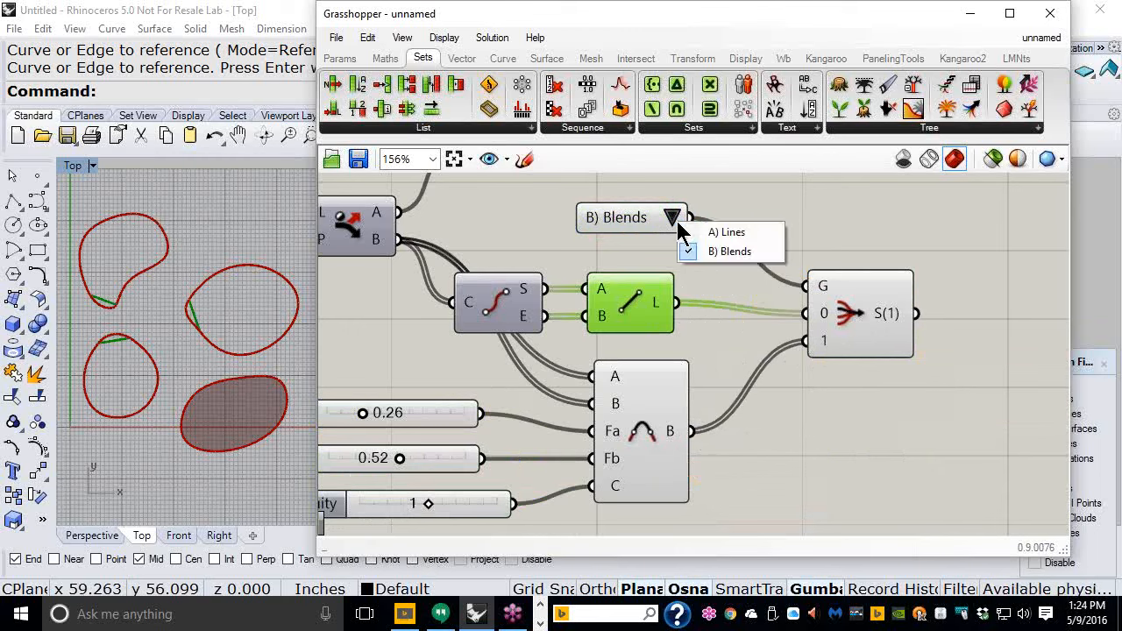
click(693, 233)
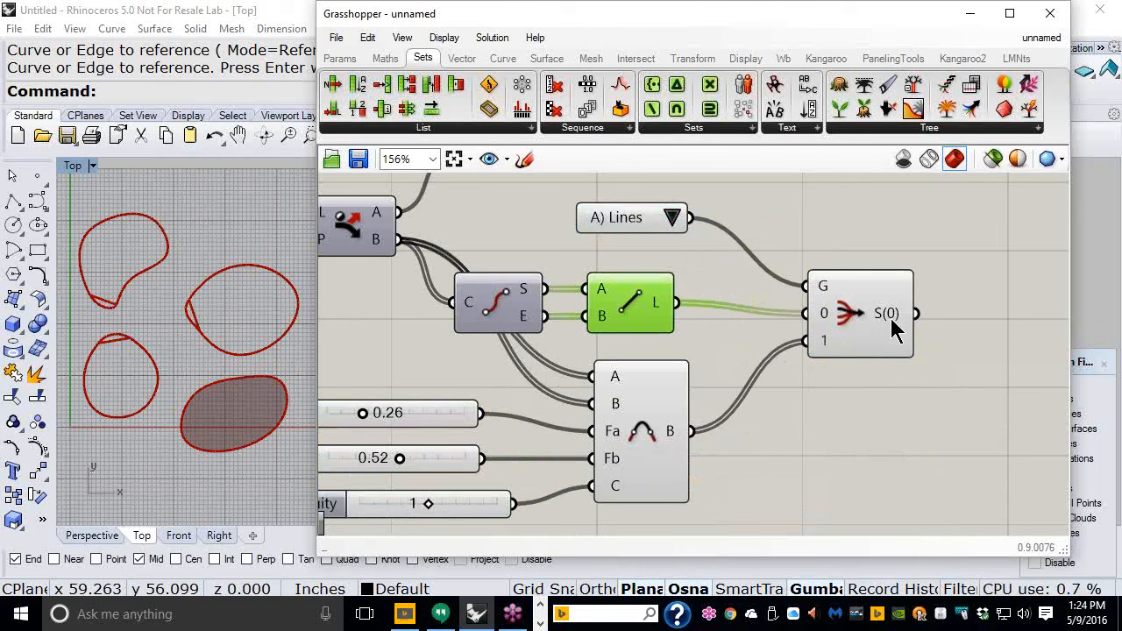
mouse_move(889, 318)
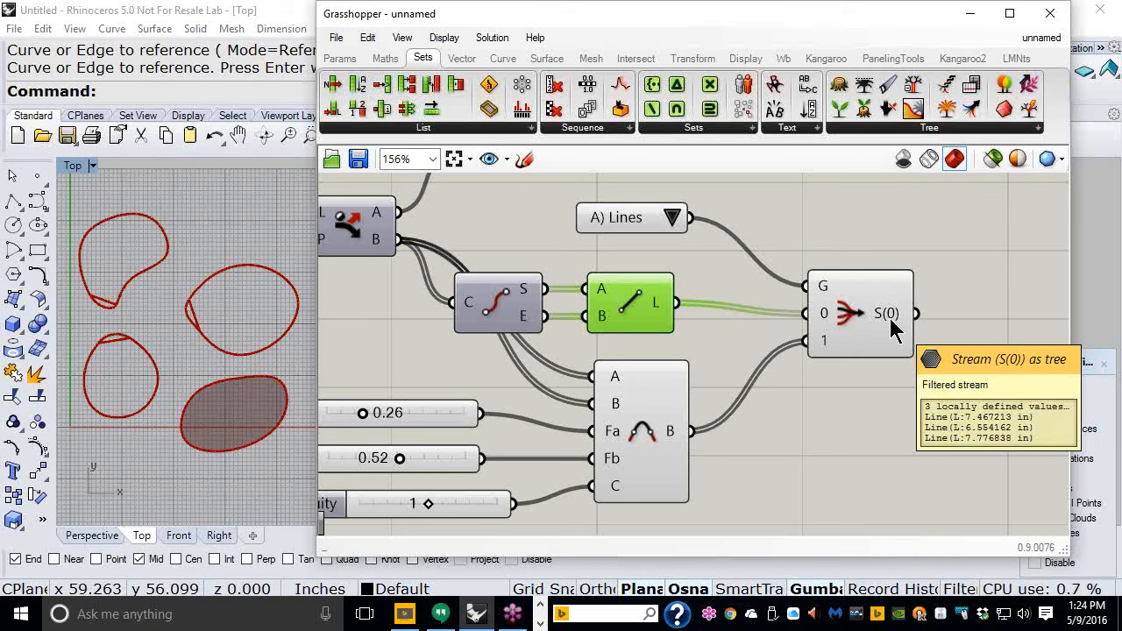
click(841, 412)
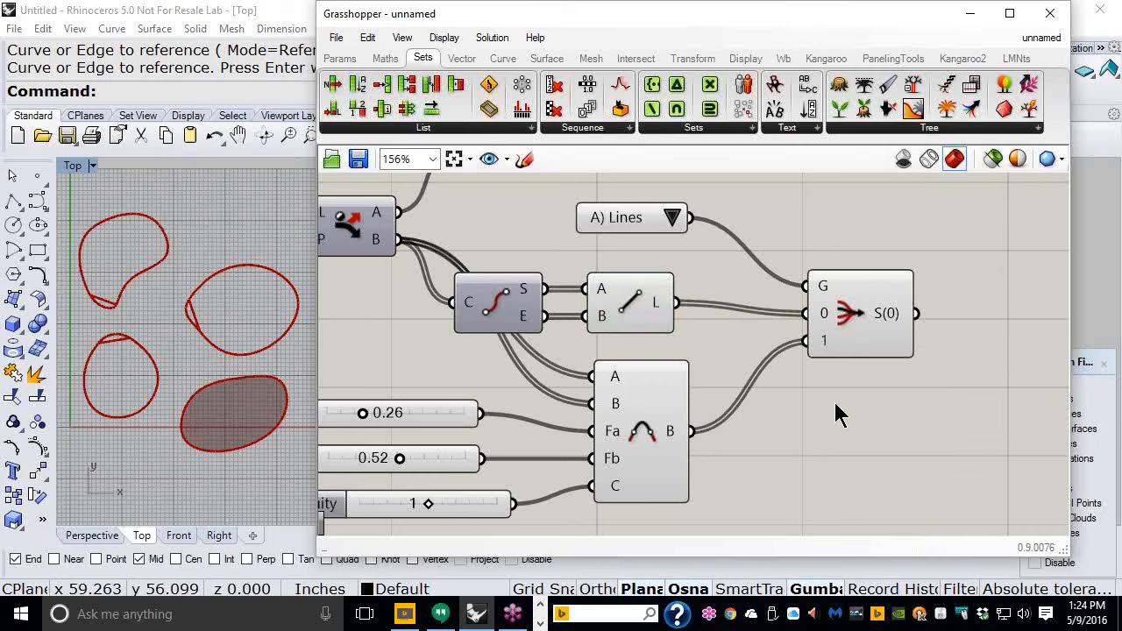
- Move the curve parameter, Dispatch and Boundary Surfaces components upward to tidy the layout
scroll(836, 412, down, 2)
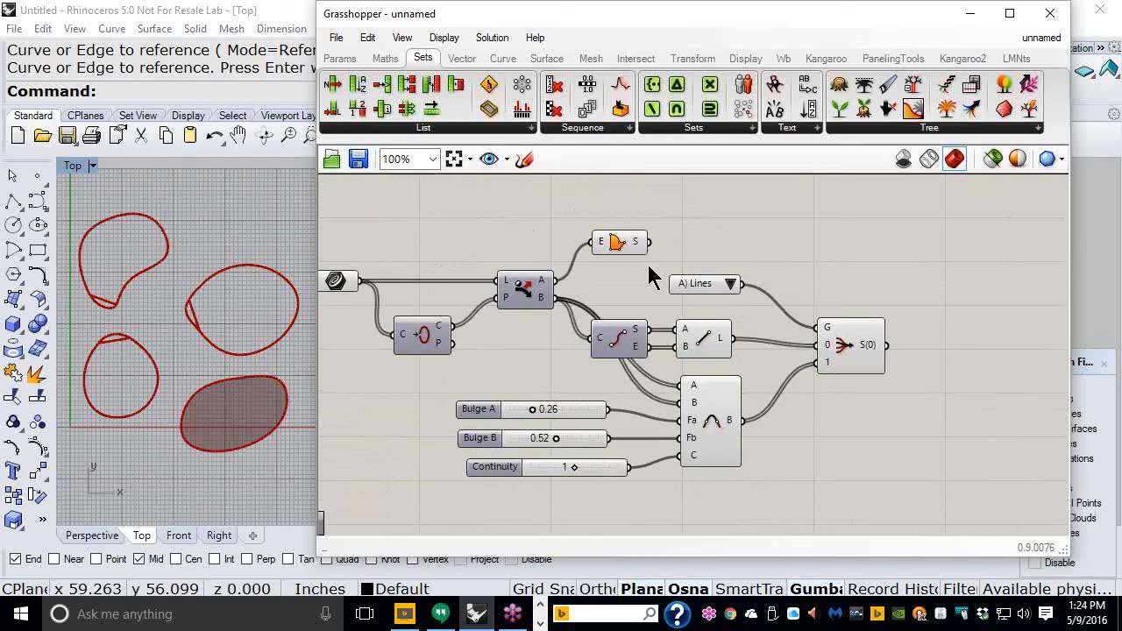
drag(624, 196, 327, 298)
drag(522, 291, 524, 252)
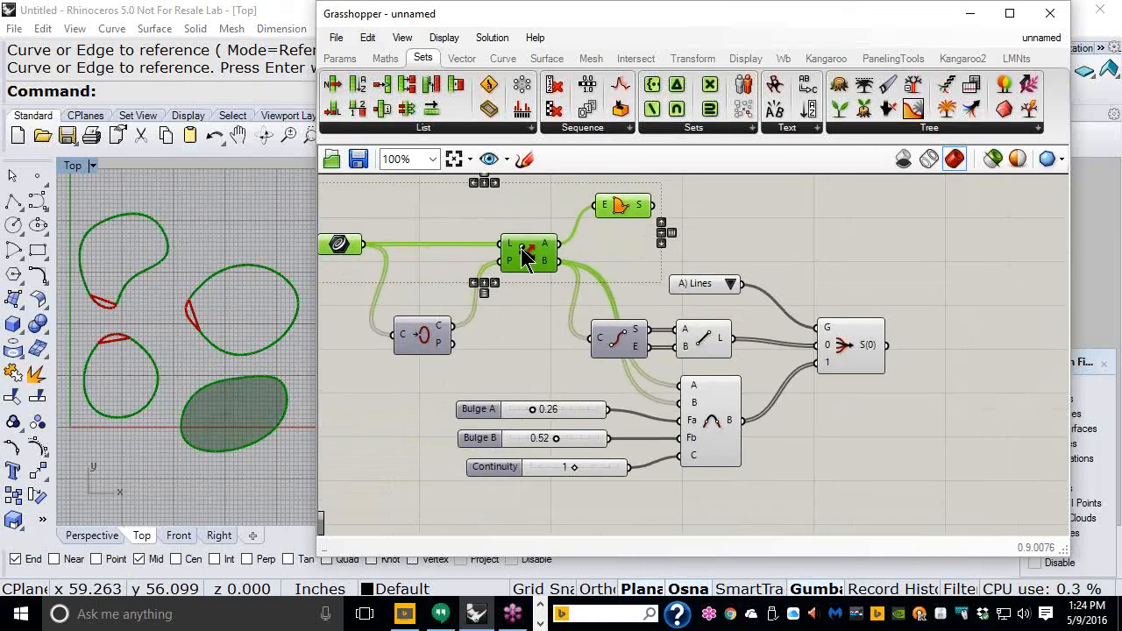
click(788, 264)
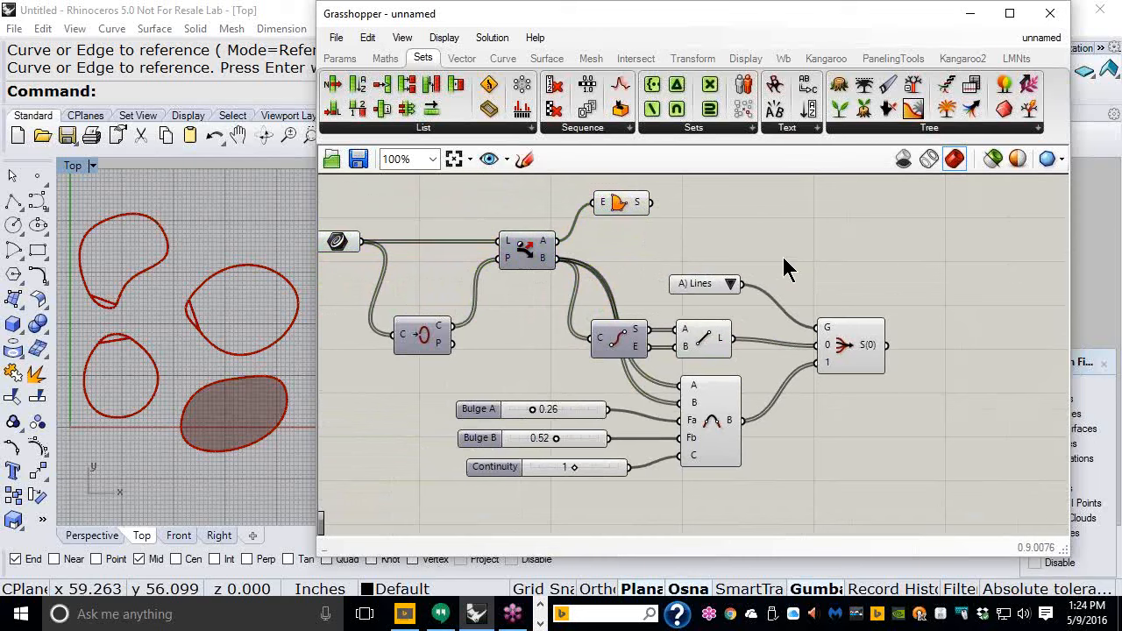
- Add a Join Curves component to the canvas right of the Stream Filter
click(503, 59)
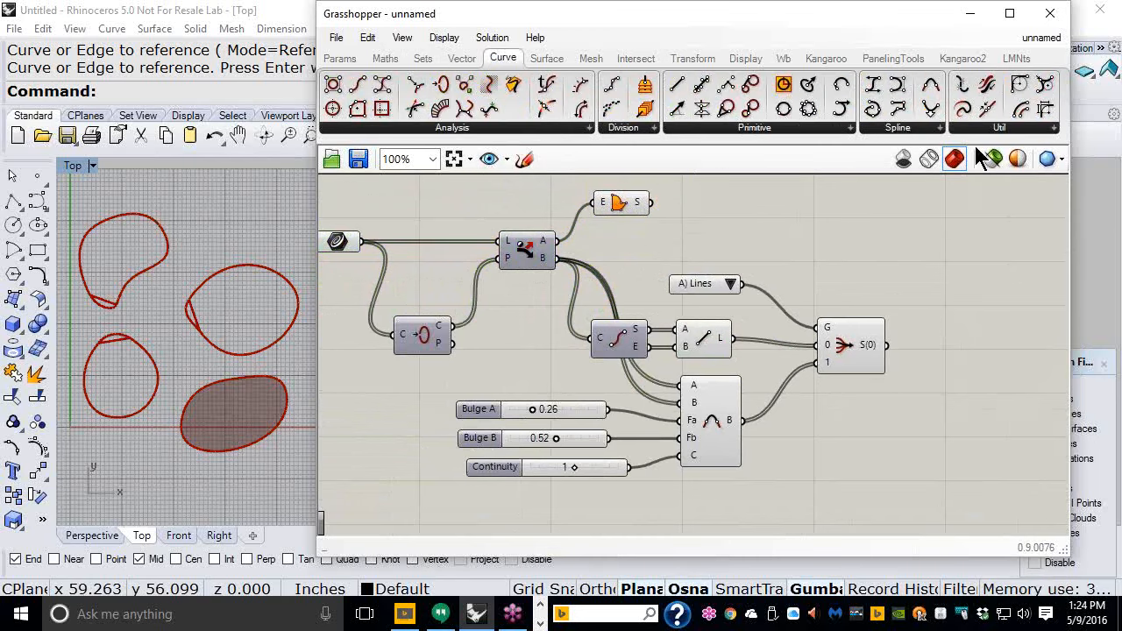
click(999, 132)
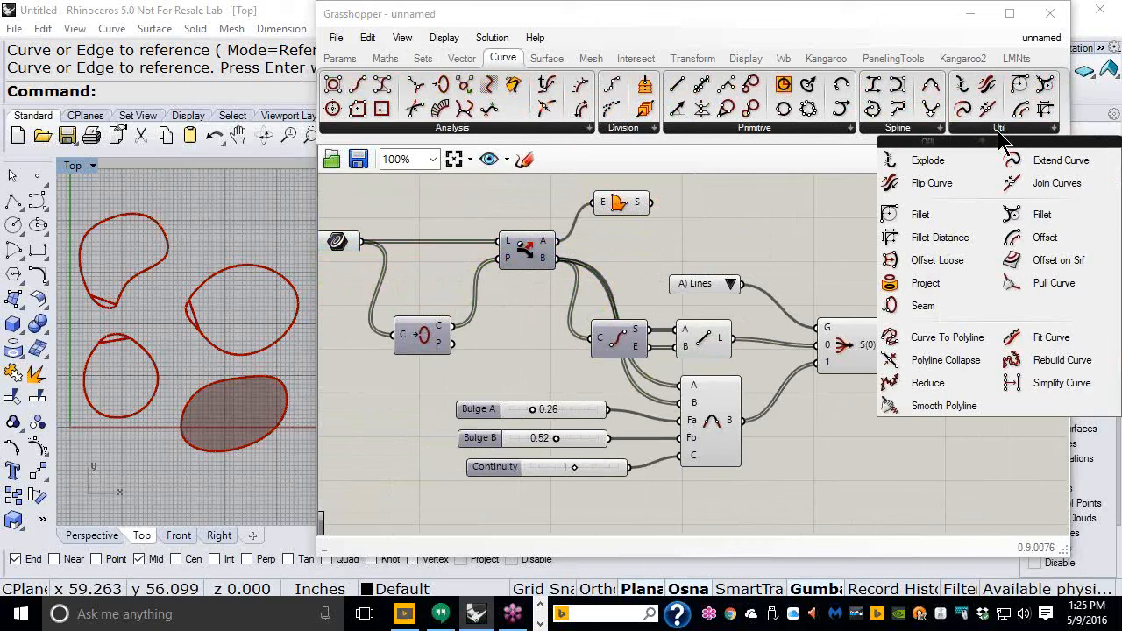
click(1043, 186)
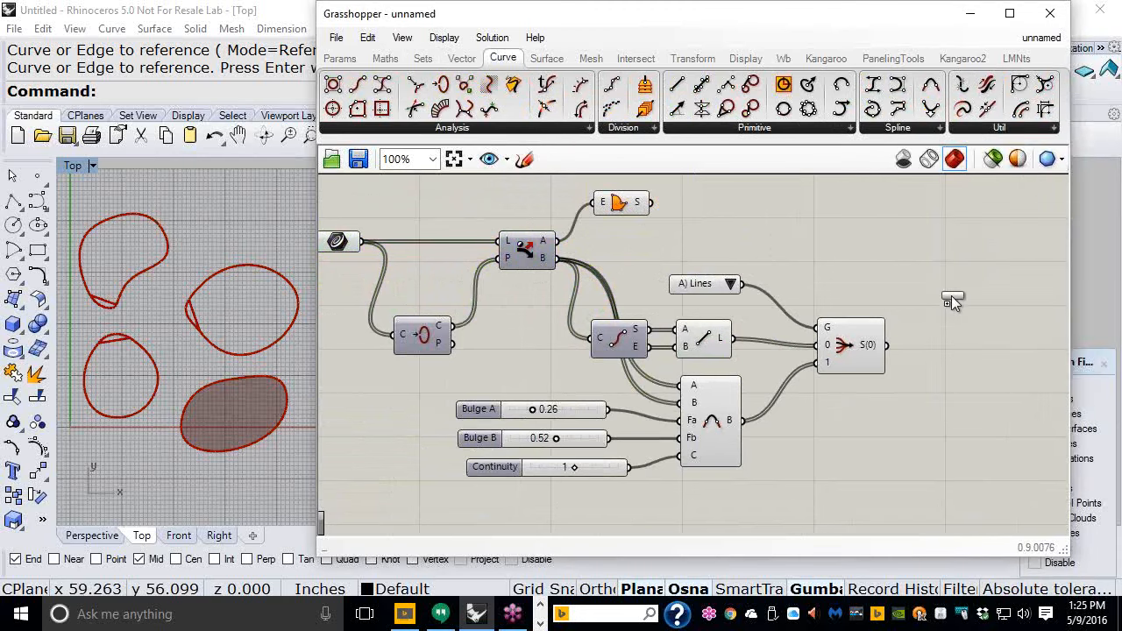
click(961, 286)
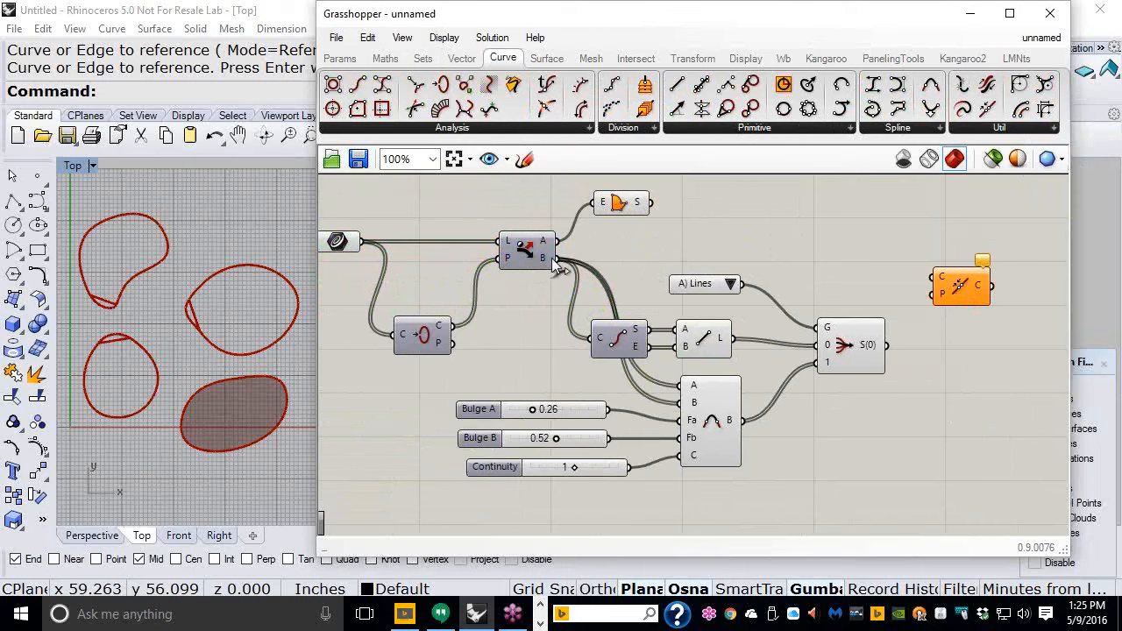
- Feed both the Dispatch's open-curve output and the Stream Filter output into the Join Curves curve input
drag(556, 257, 971, 276)
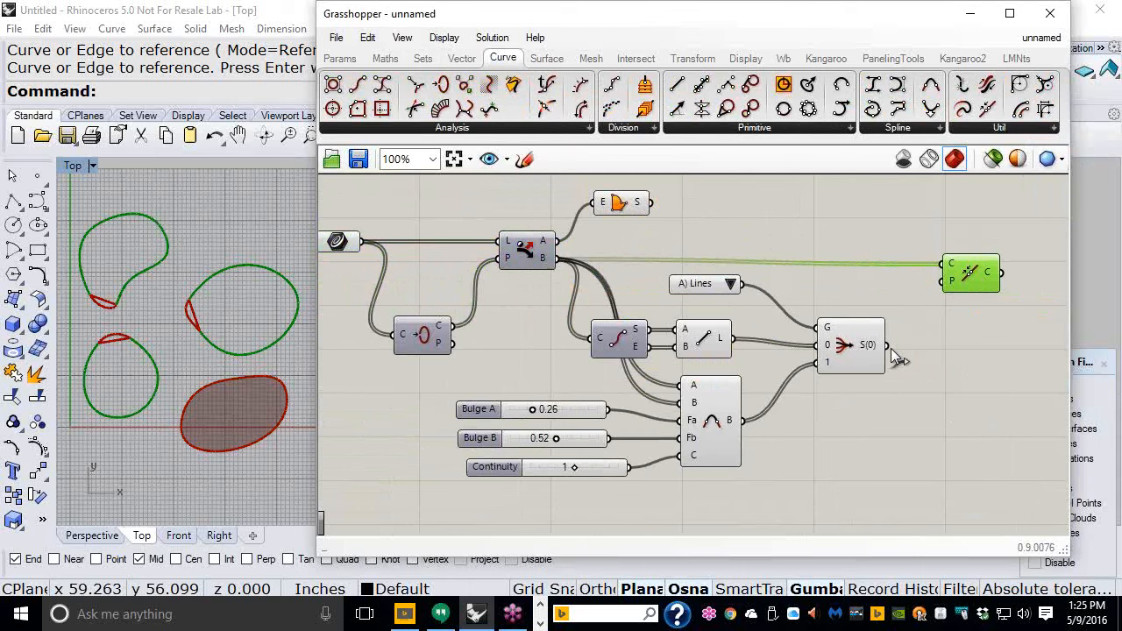
drag(886, 346, 941, 265)
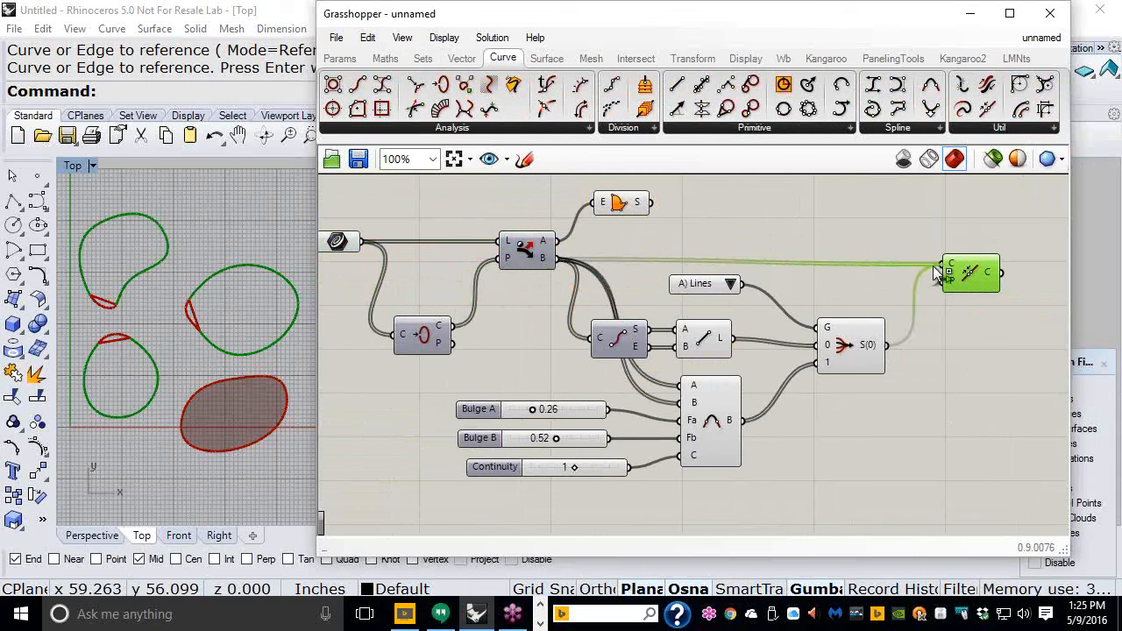
click(970, 329)
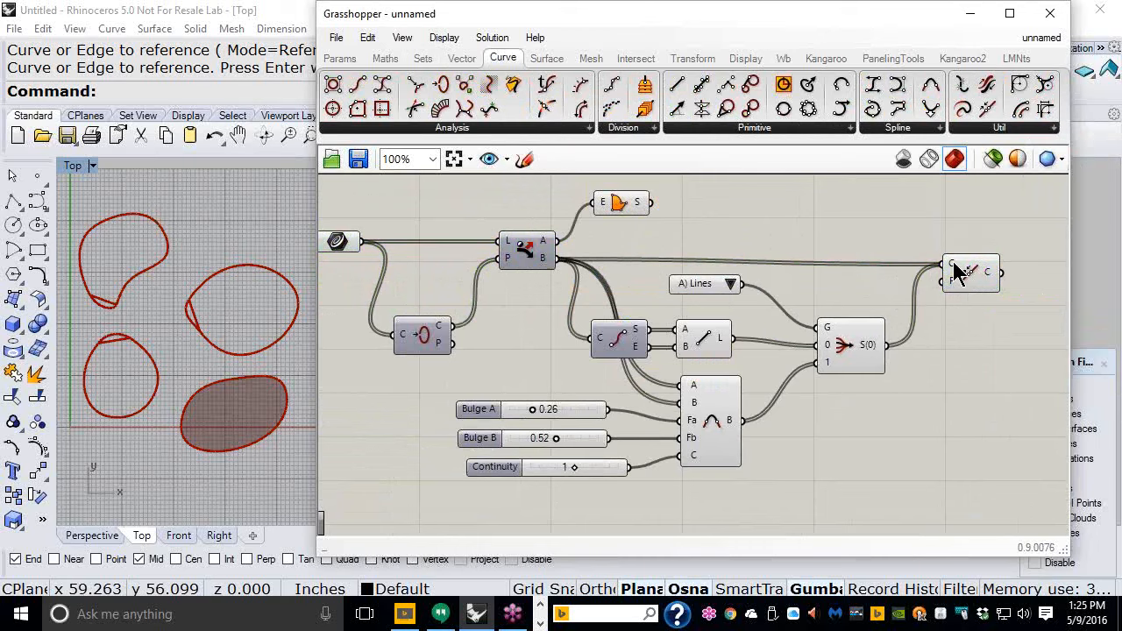
mouse_move(953, 261)
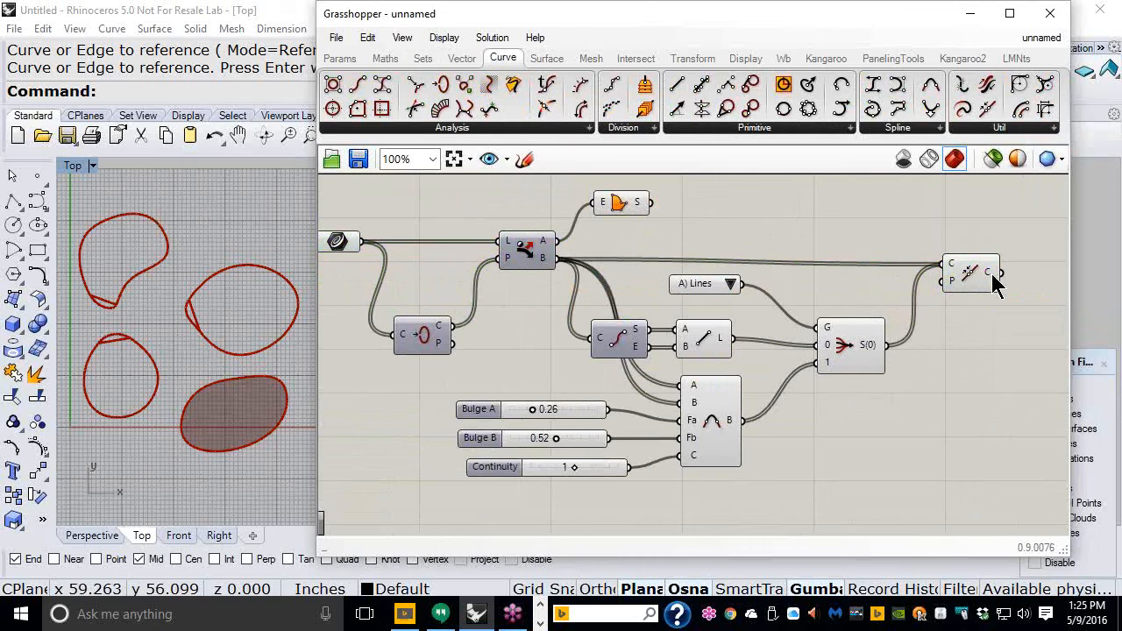
mouse_move(994, 279)
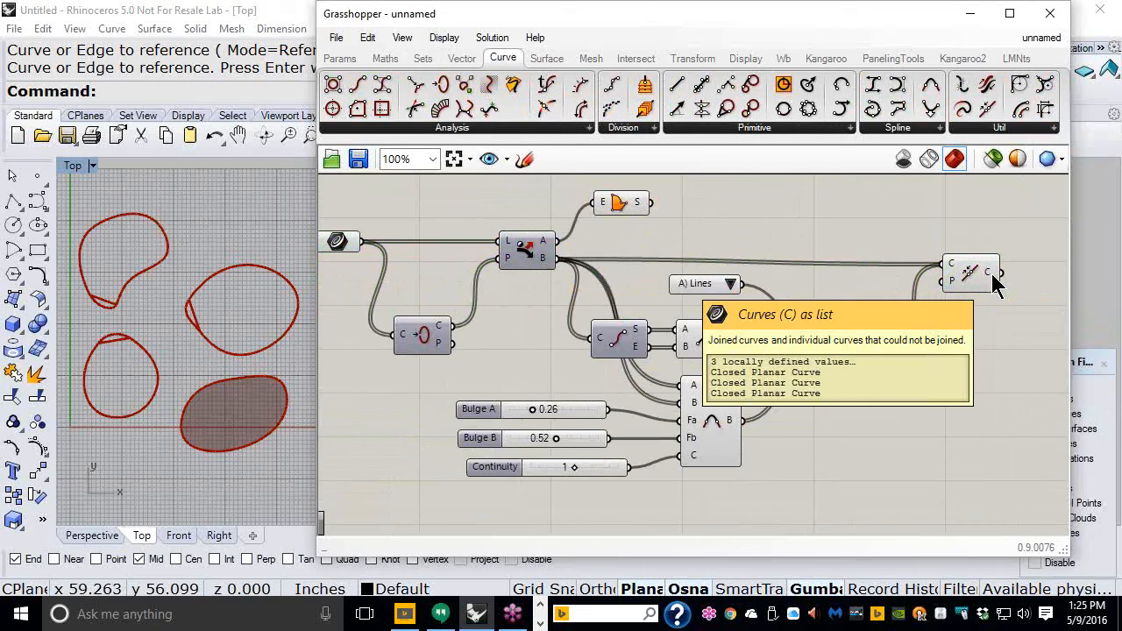
- Add a Boundary Surfaces component after Join Curves, taking the joined curves as input
click(546, 57)
drag(662, 86, 1025, 276)
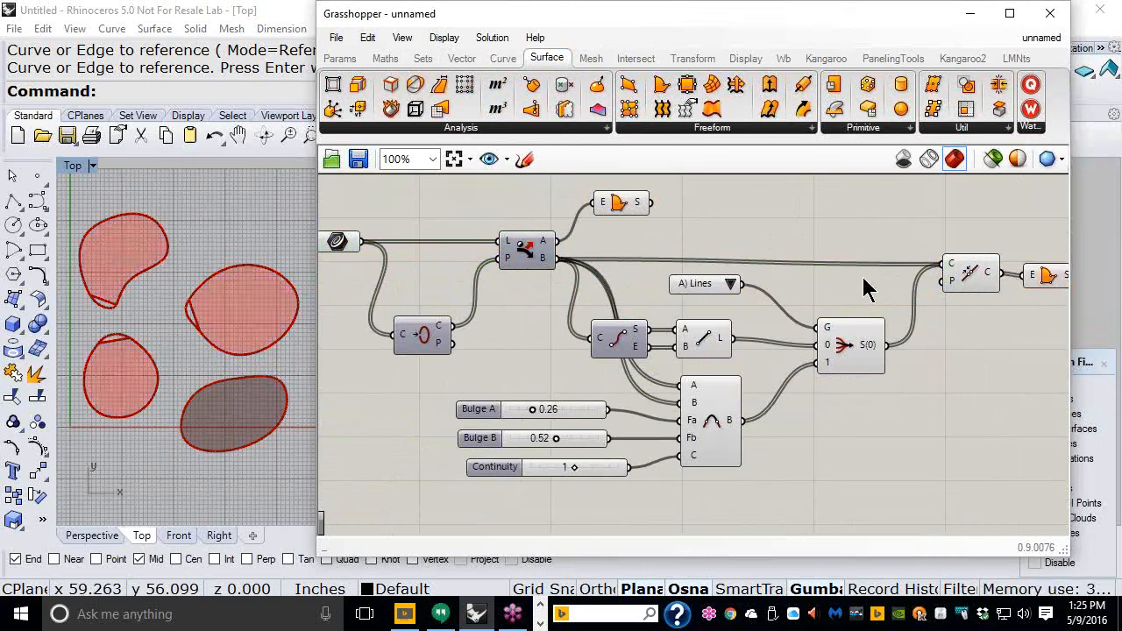
- Set the value list to B) Blends
click(730, 284)
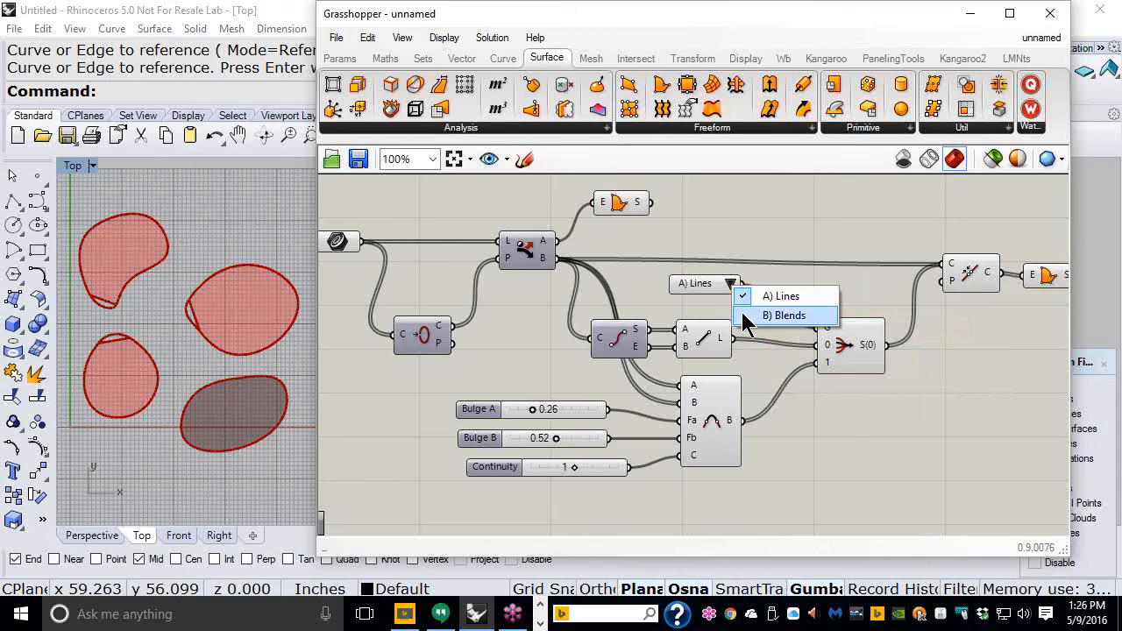
click(751, 317)
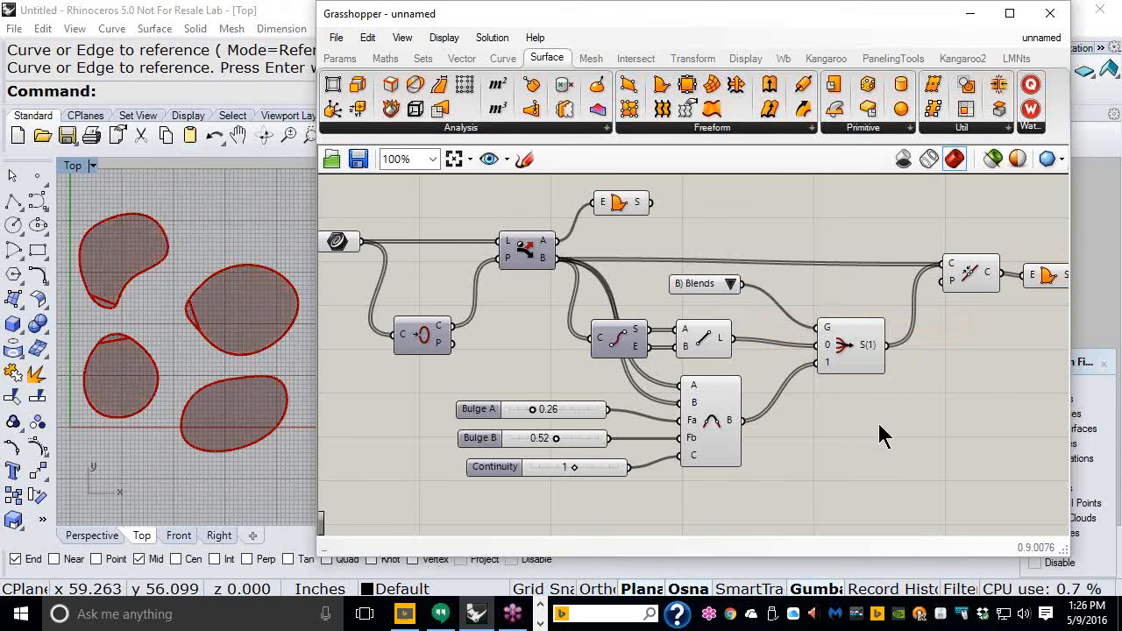
- Disable preview for the Line, Blend Curve, Stream Filter and Join Curves components
drag(902, 474, 689, 331)
middle_click(794, 394)
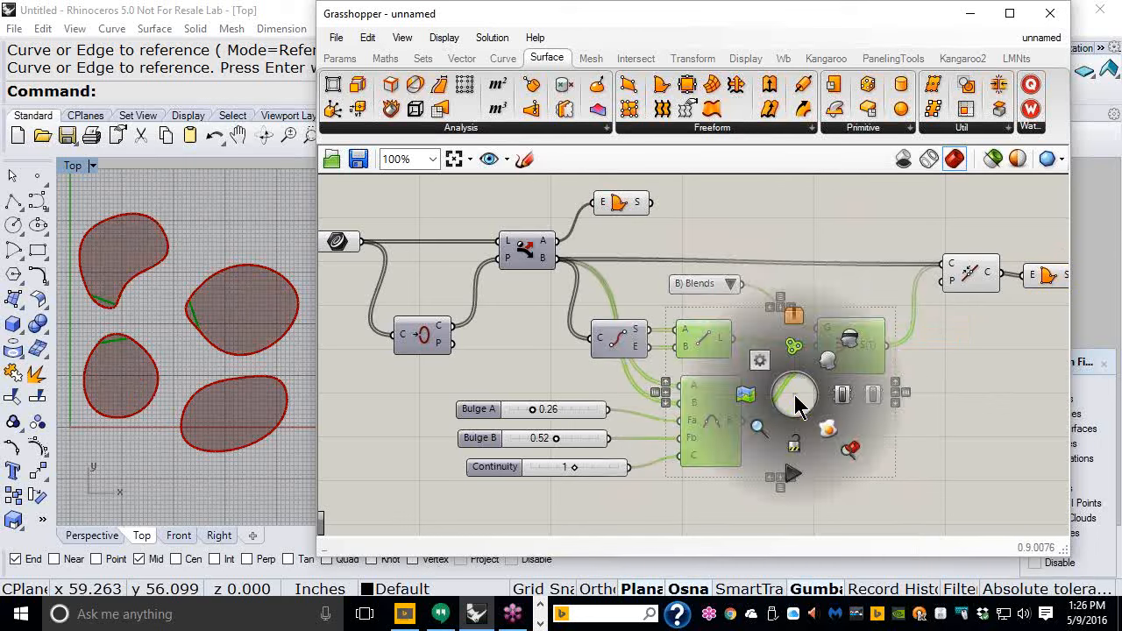
click(849, 348)
click(967, 278)
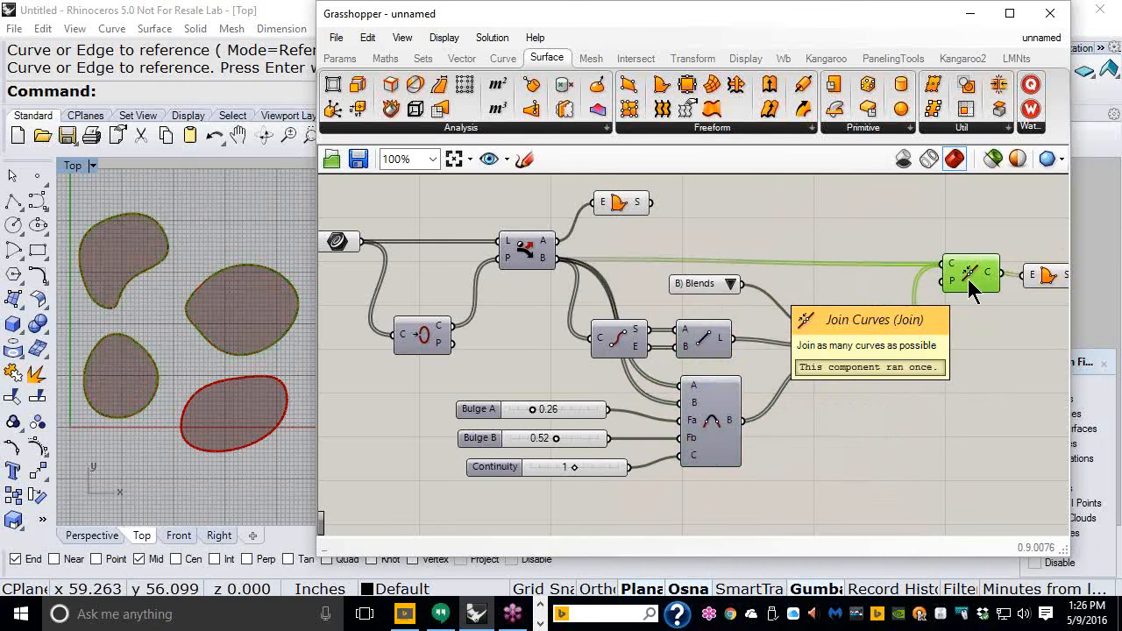
middle_click(968, 279)
click(1022, 237)
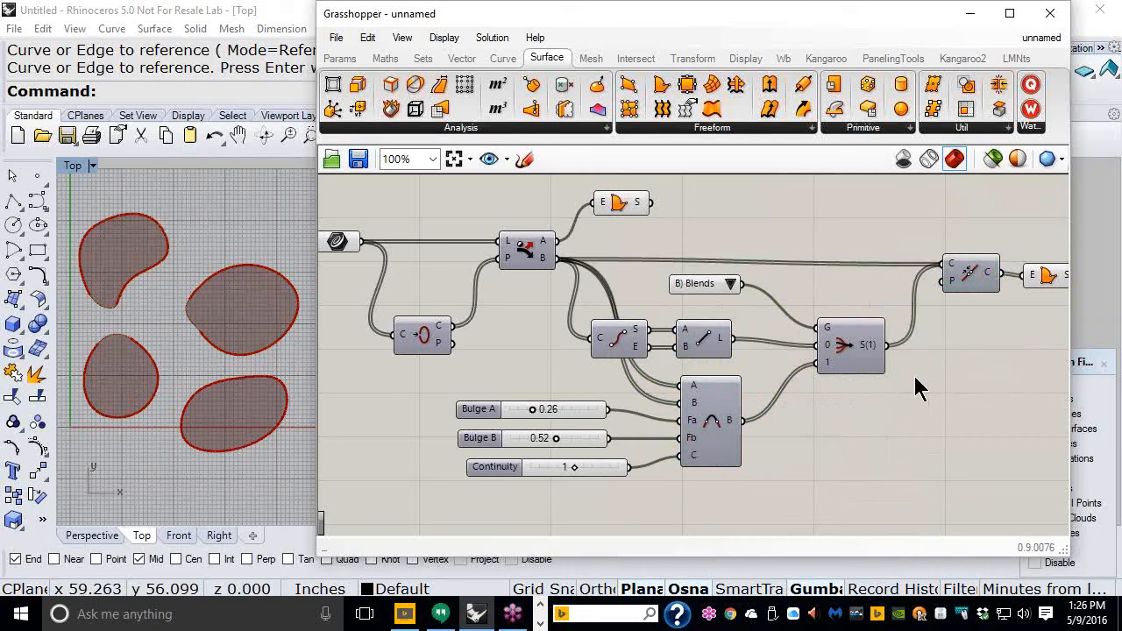
- Rearrange the components and sliders on the canvas to tidy the layout
right_drag(919, 330, 903, 338)
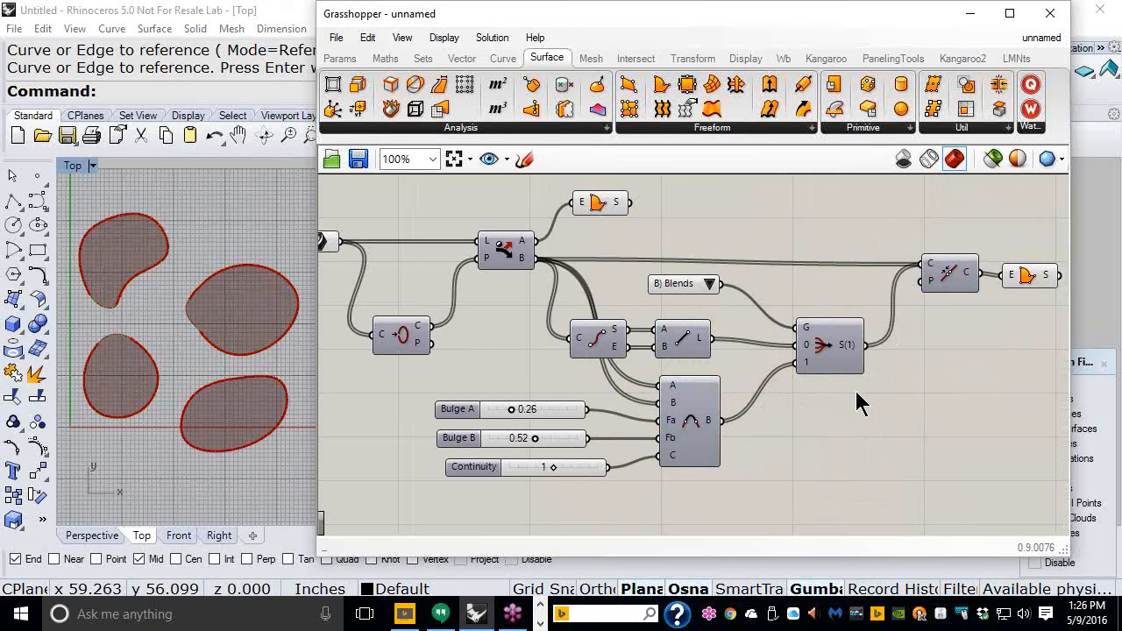
drag(1035, 479, 593, 259)
drag(687, 295, 658, 283)
drag(535, 378, 485, 452)
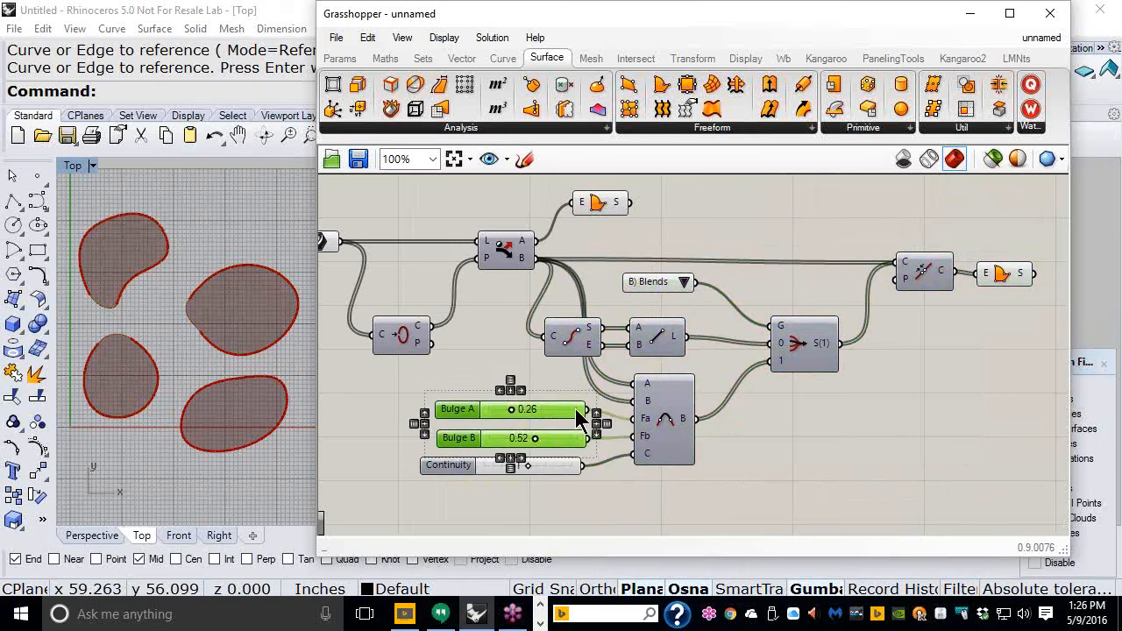
drag(559, 409, 546, 410)
click(628, 487)
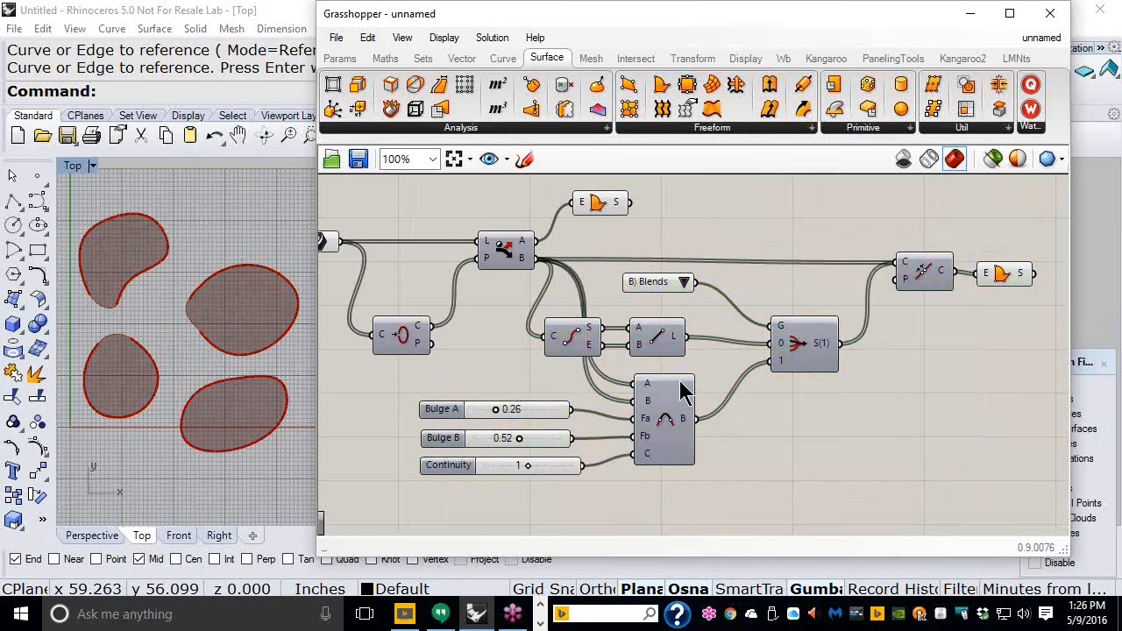
right_drag(680, 379, 704, 387)
drag(1022, 282, 1034, 280)
click(975, 368)
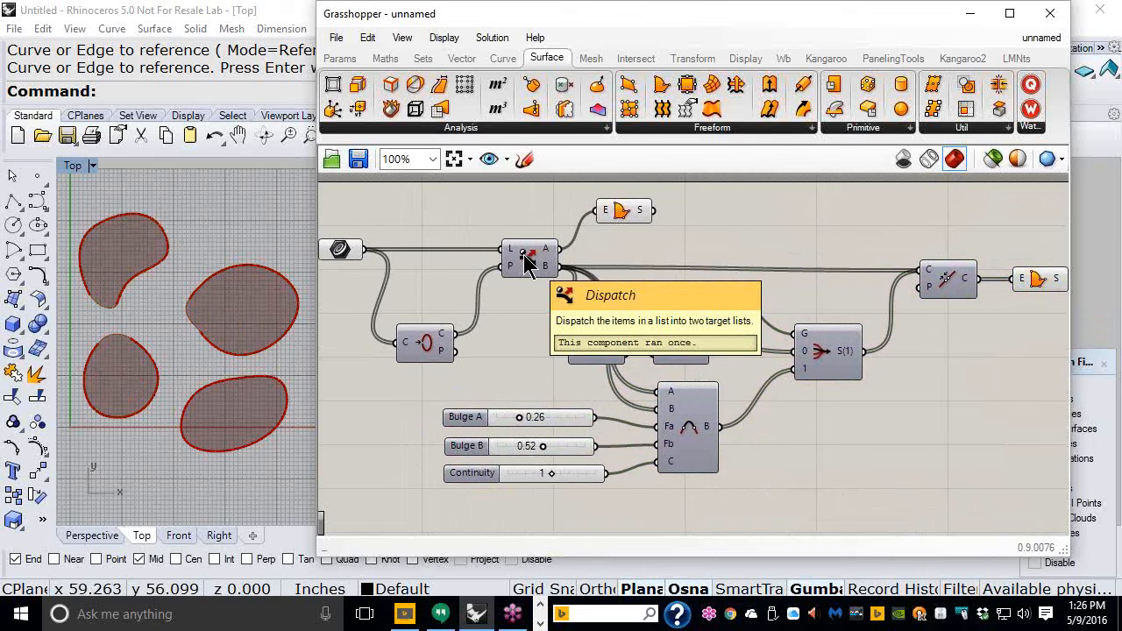
right_drag(441, 252, 467, 256)
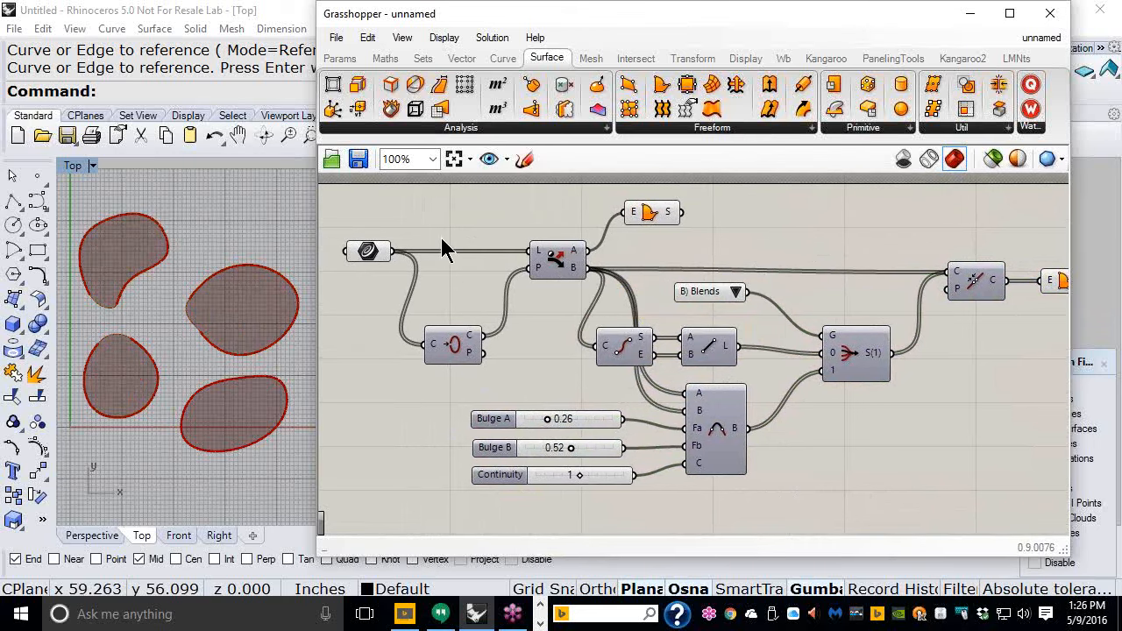
- Internalise the referenced curves' data in the curve parameter so it no longer depends on the Rhino geometry
right_click(371, 247)
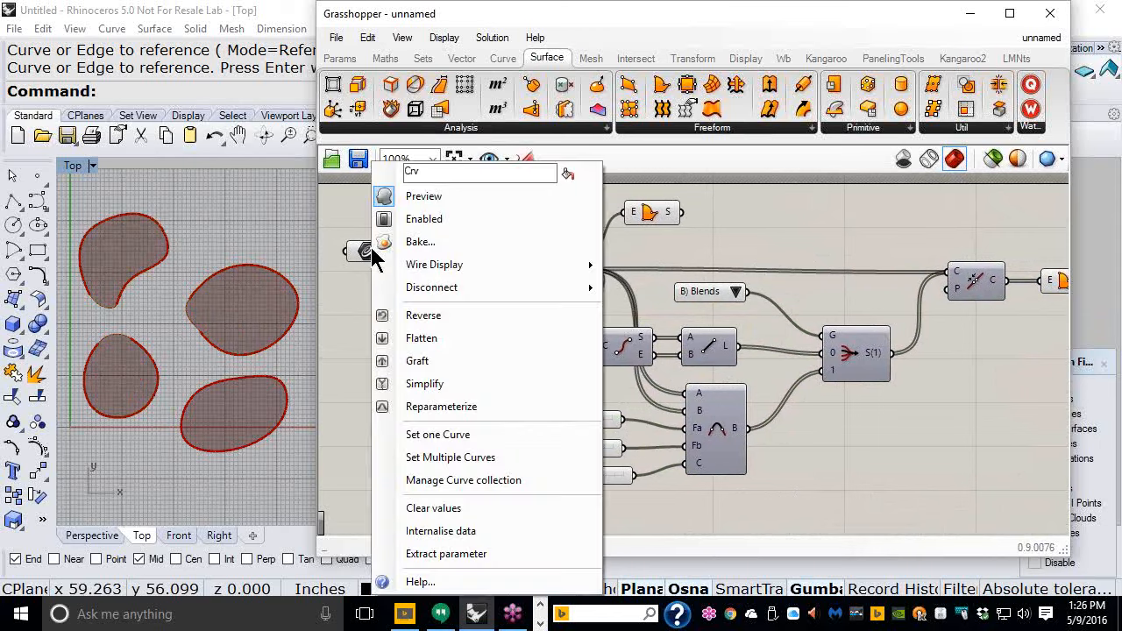
click(434, 532)
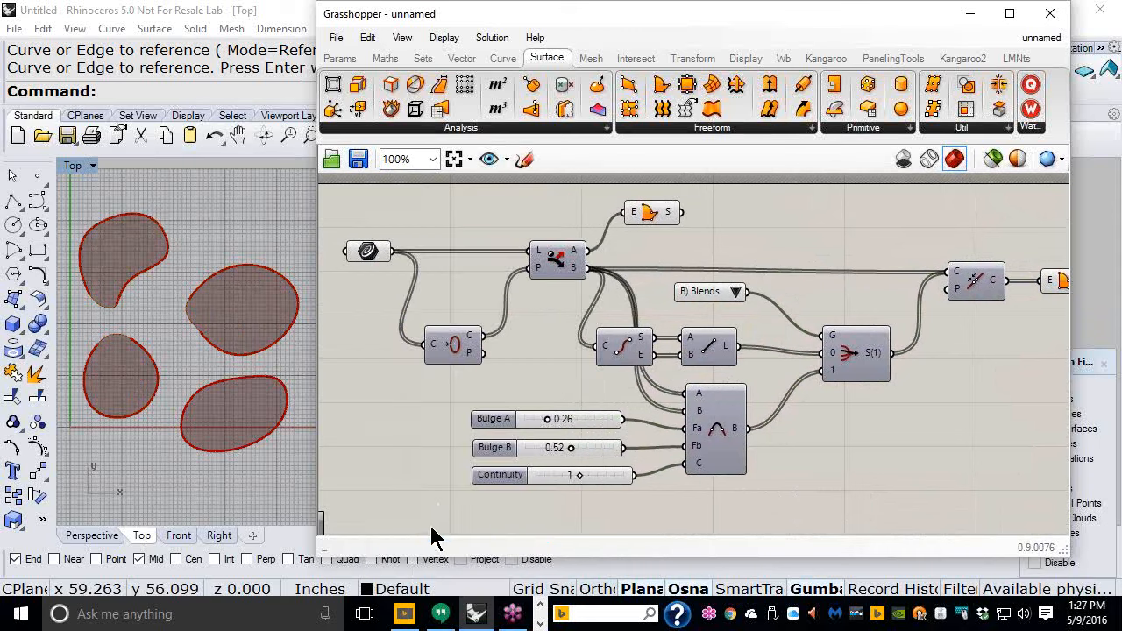
- Save the definition in the Day_01 folder as 003_Dispatch_Closed_Curves
click(337, 38)
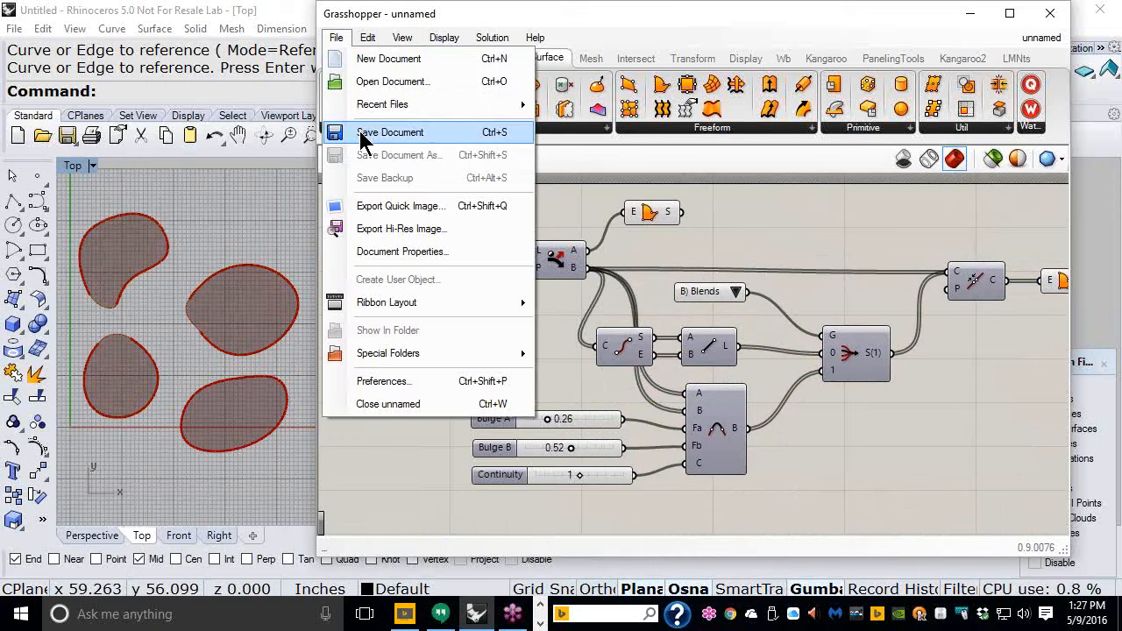
click(359, 130)
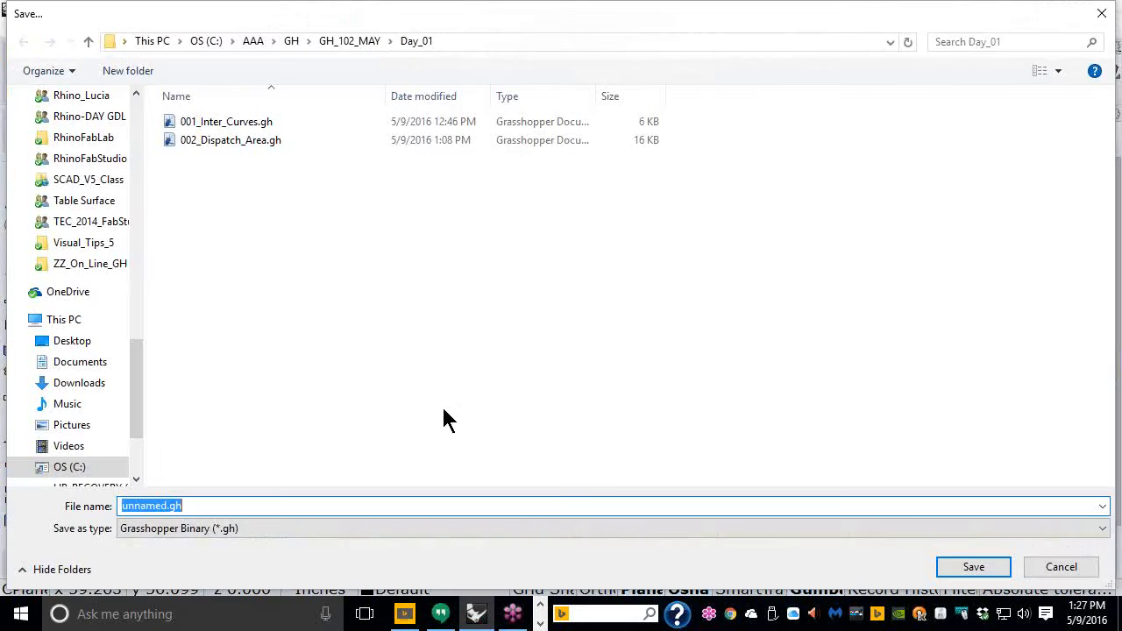
text(003_)
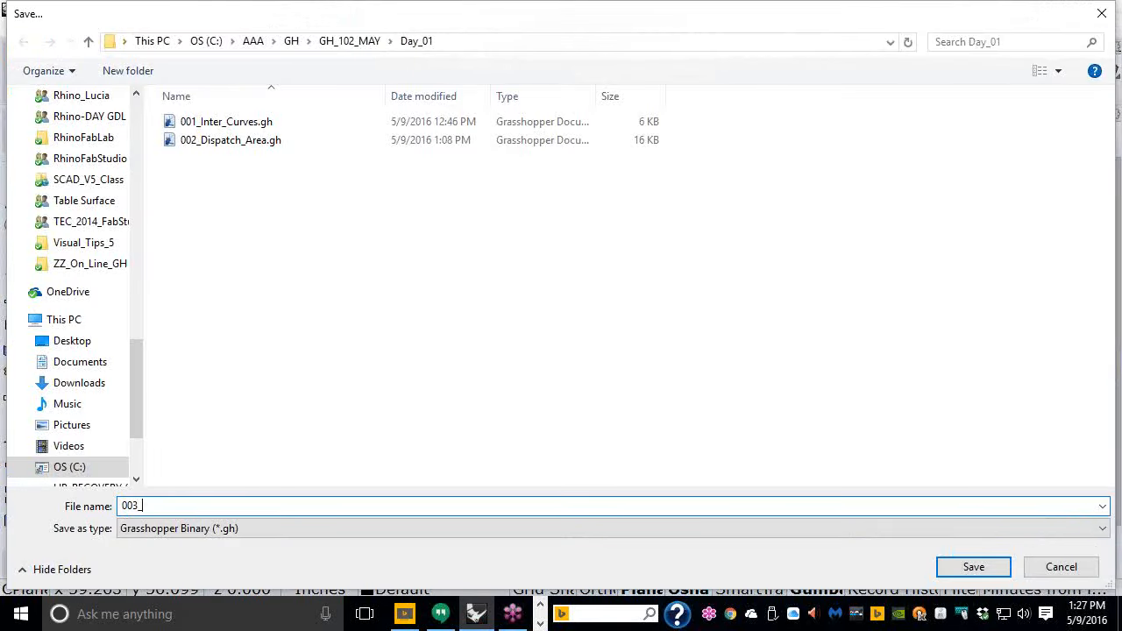
text(Dispatch_)
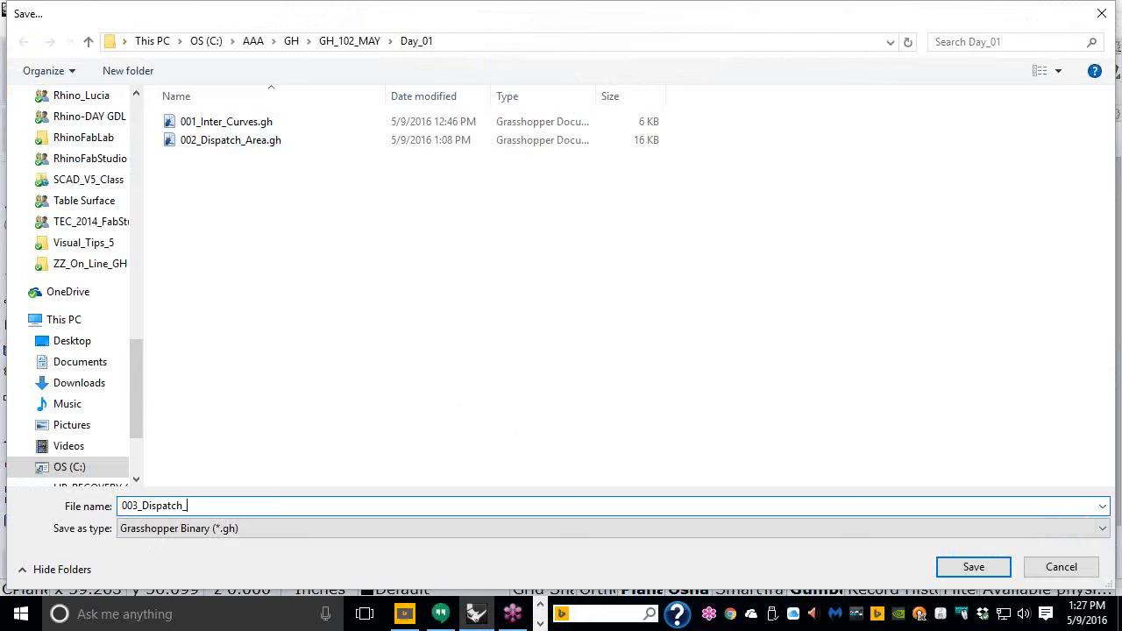
text(Closed_Curves)
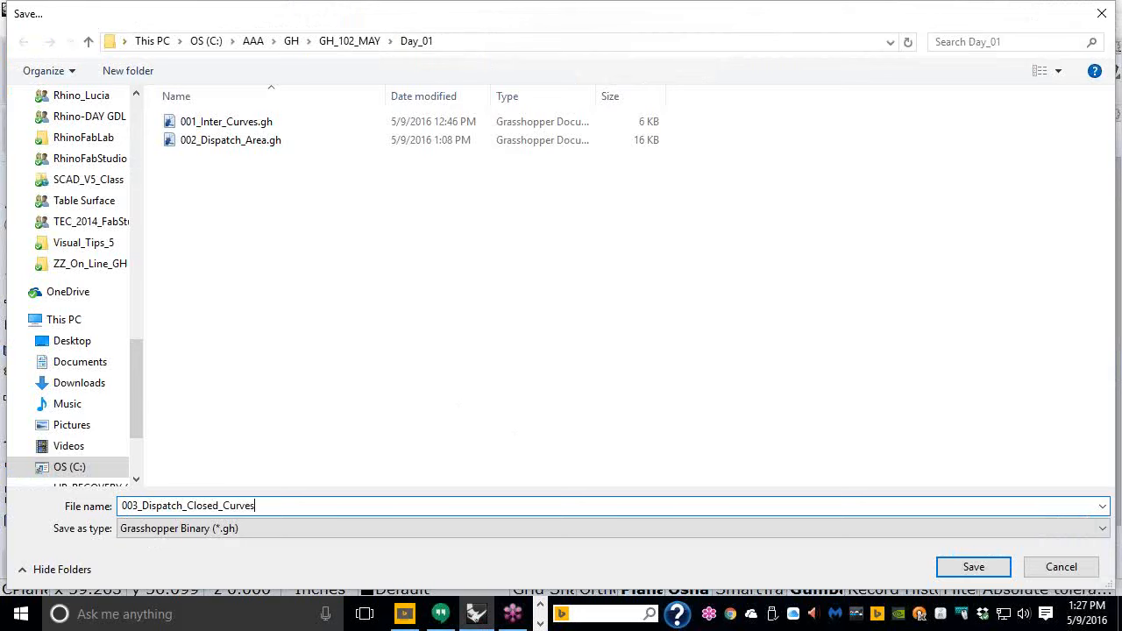
click(982, 571)
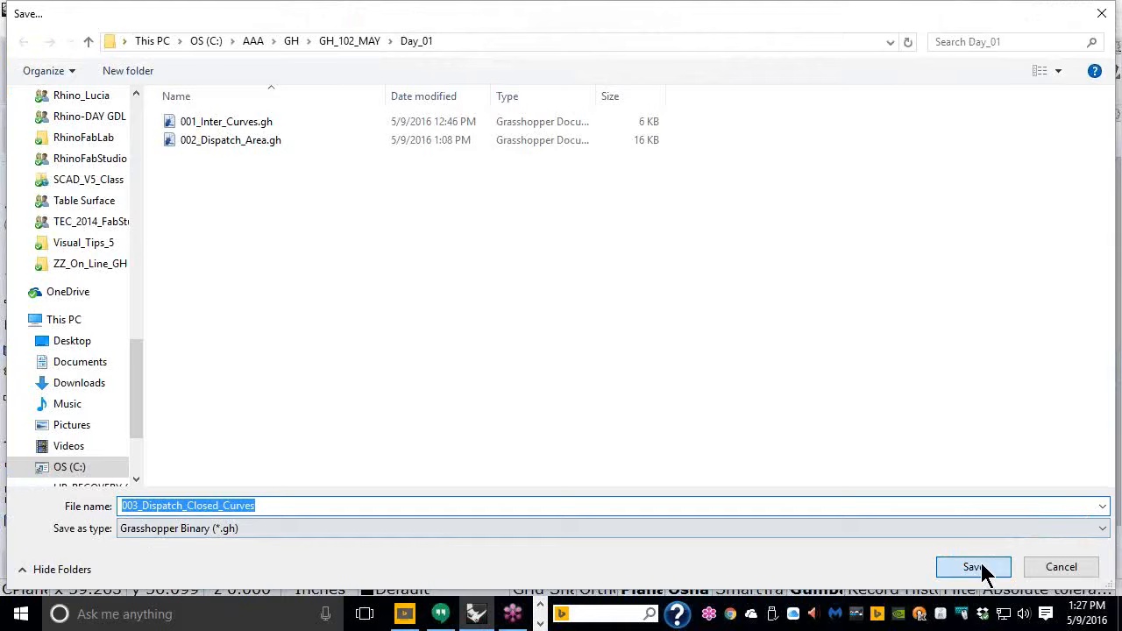
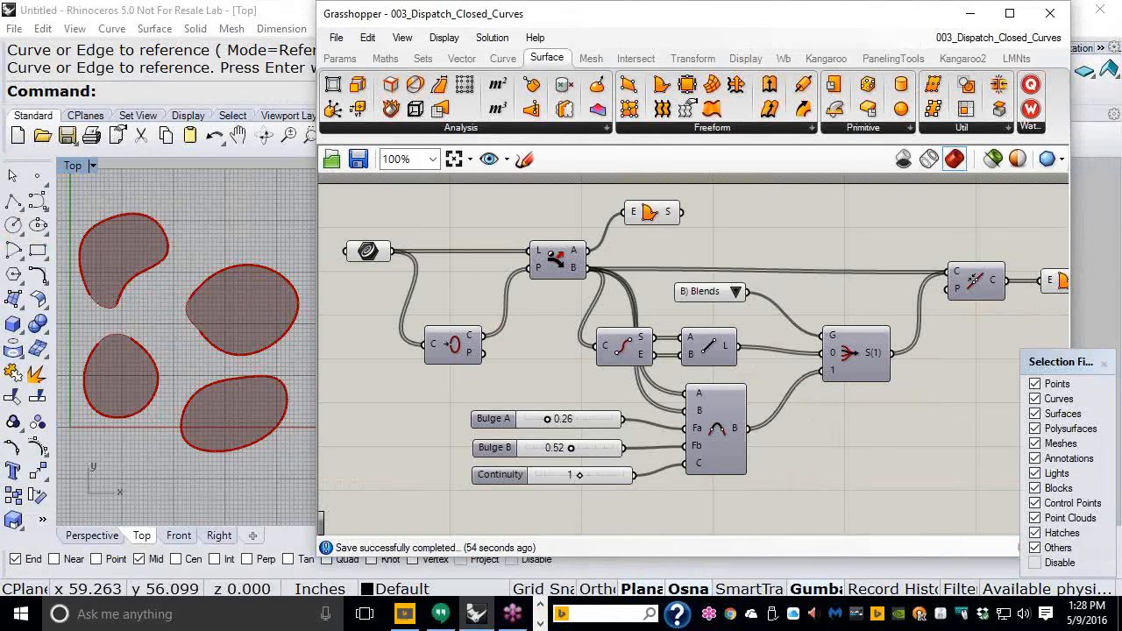
- Open the text file 105_DOF_XYZ.txt from the GH_102_Intermidiate_class folder
drag(1120, 93, 574, 27)
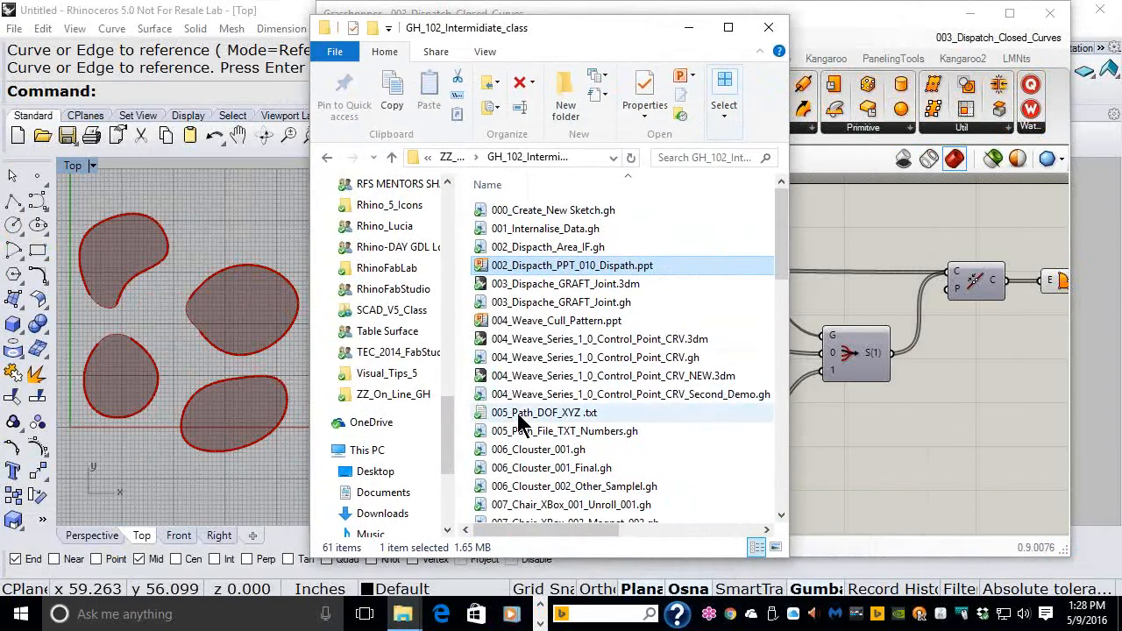
drag(782, 264, 782, 512)
click(530, 496)
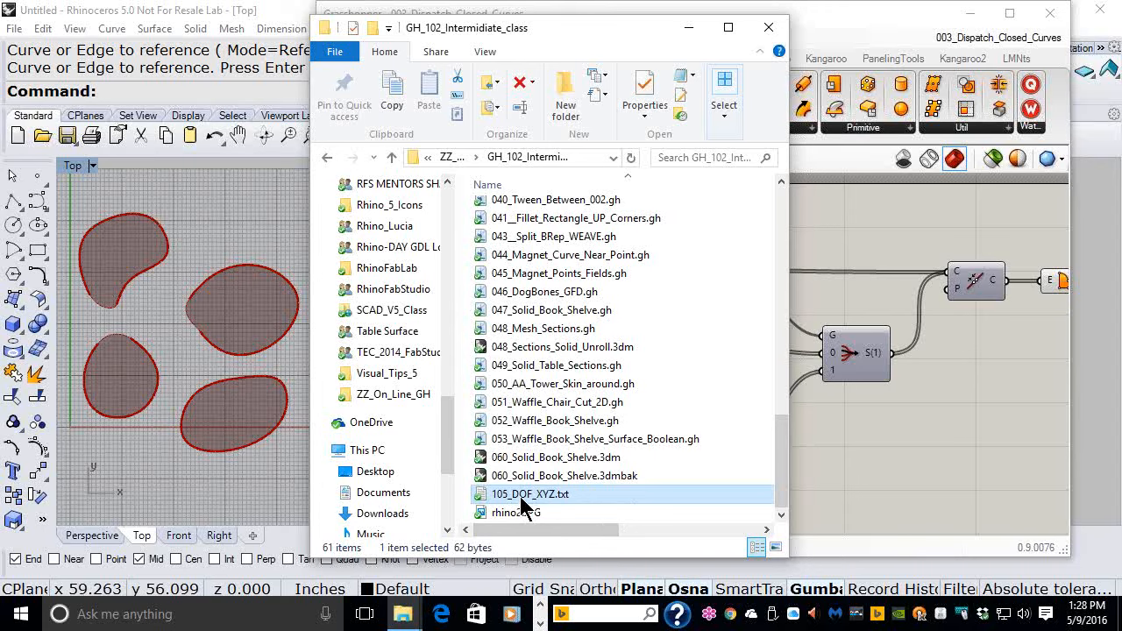
double_click(523, 499)
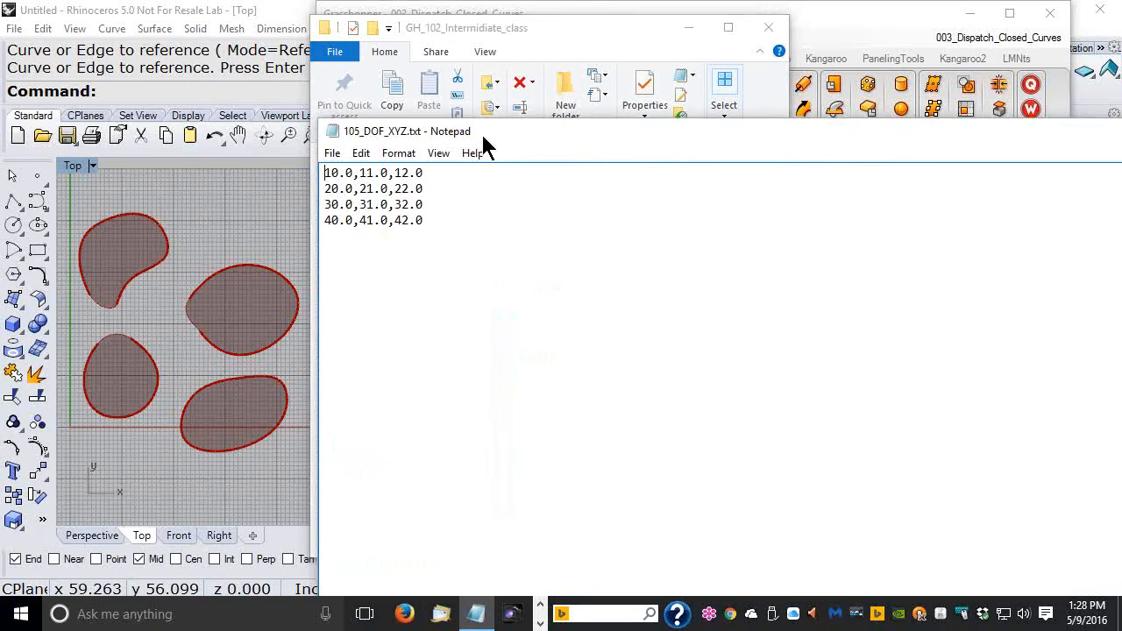
- Inspect the comma-separated XYZ coordinate values listed in the text file, enlarging its window to read them
drag(423, 220, 304, 178)
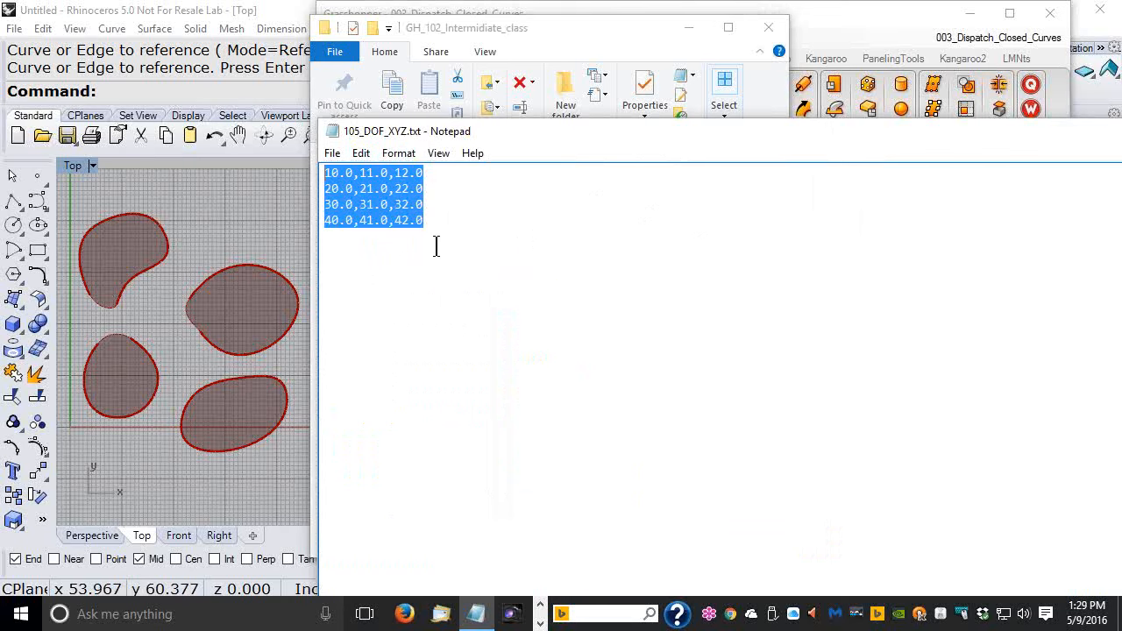
drag(870, 133, 639, 103)
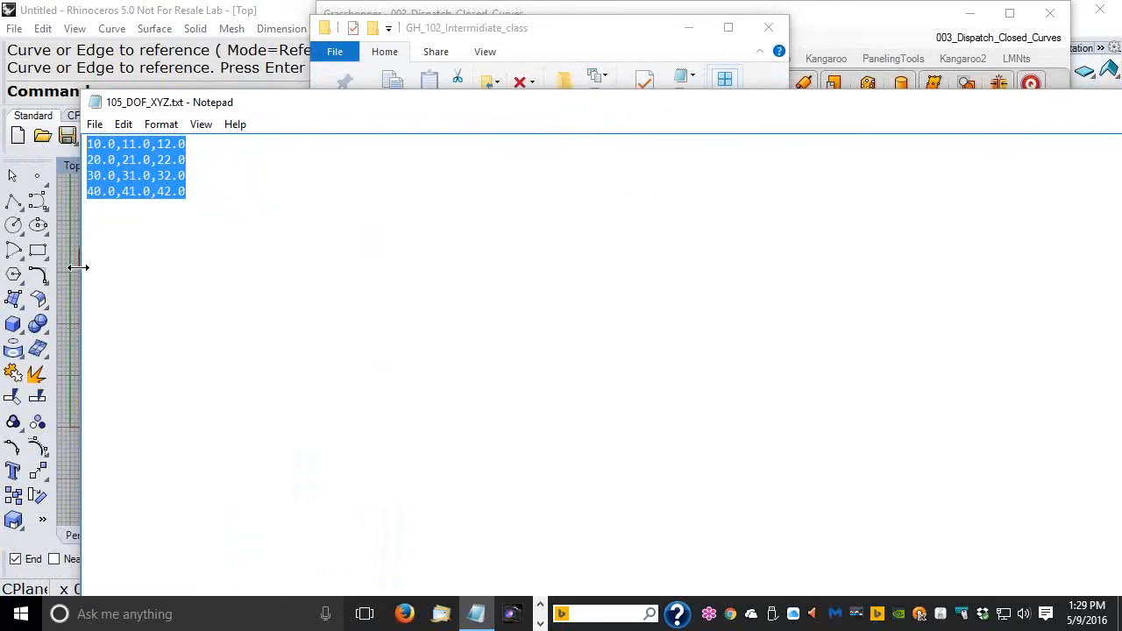
drag(75, 271, 469, 273)
drag(904, 98, 649, 92)
click(528, 232)
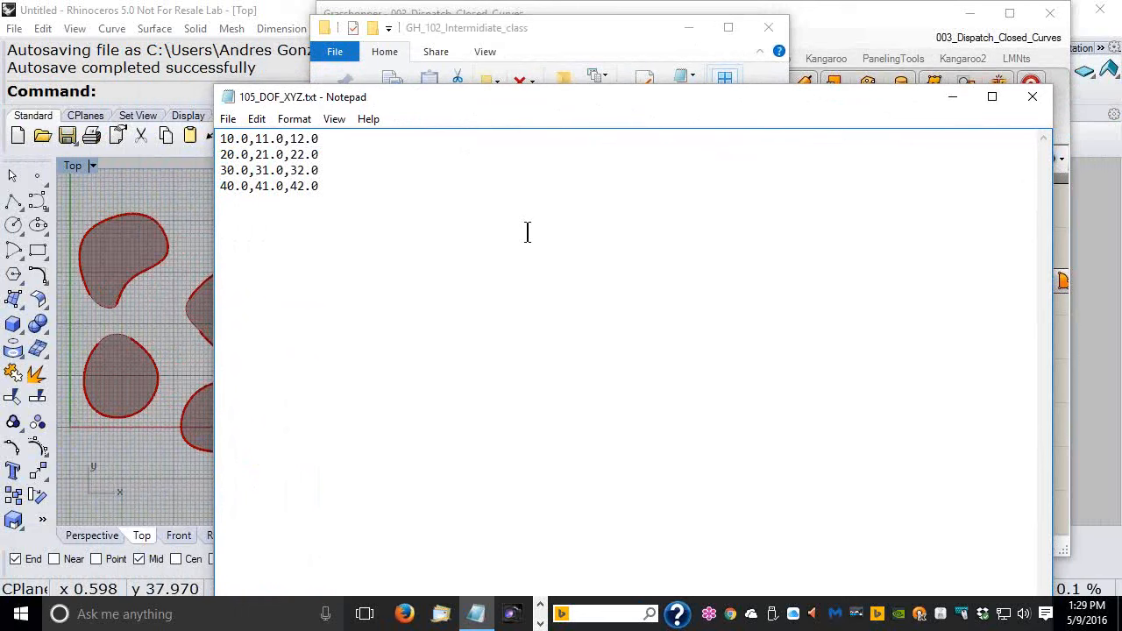
- Close the text file and minimise the file browser to return to the Grasshopper canvas
click(1032, 96)
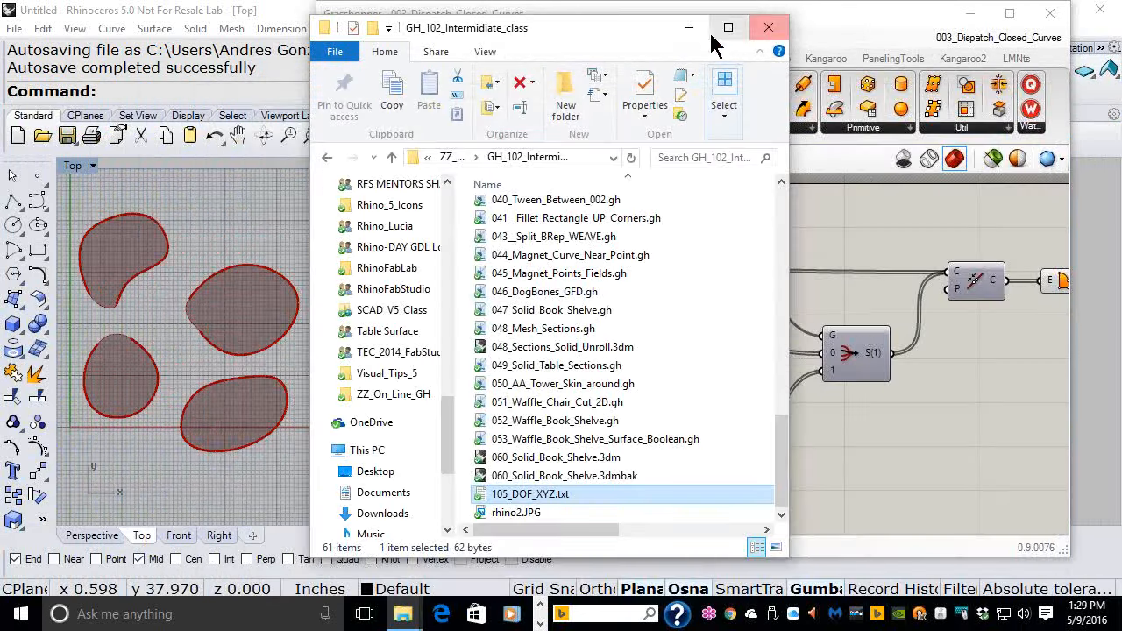
click(688, 27)
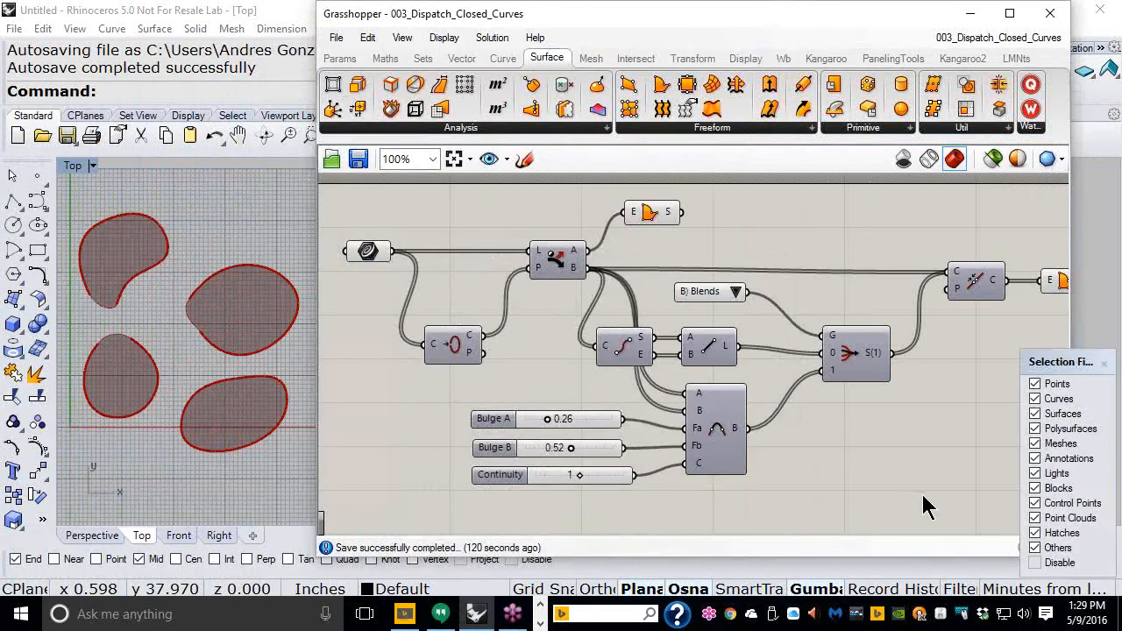